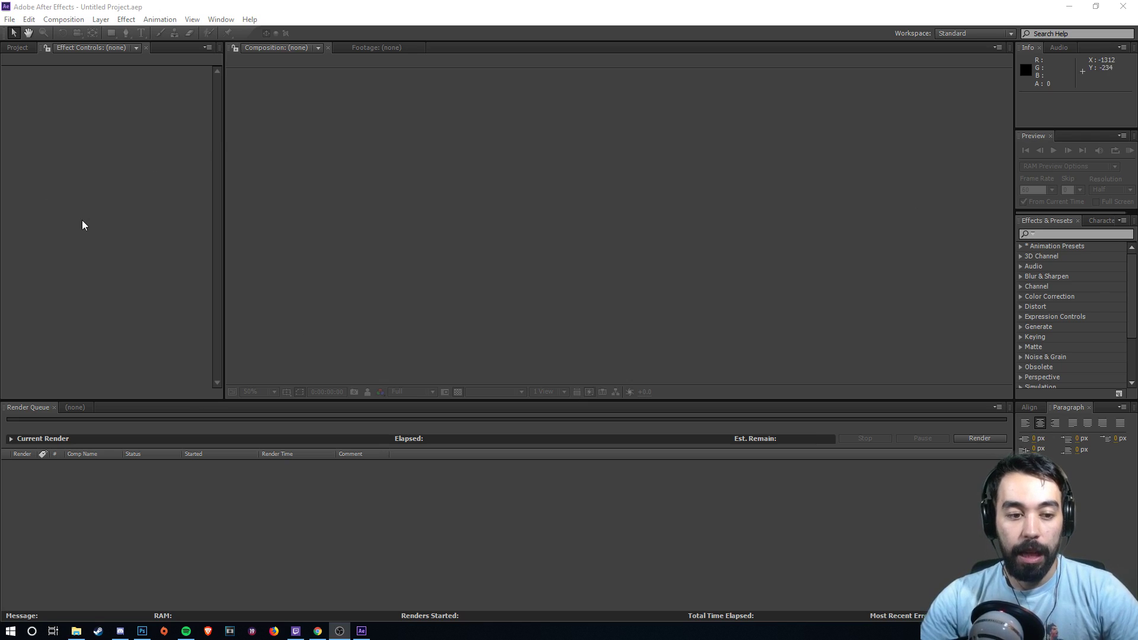
- Create a composition named "Team Sheet Test" with the HDTV 1080 29.97 preset and a duration of 0;00;30;00
left_click(70, 407)
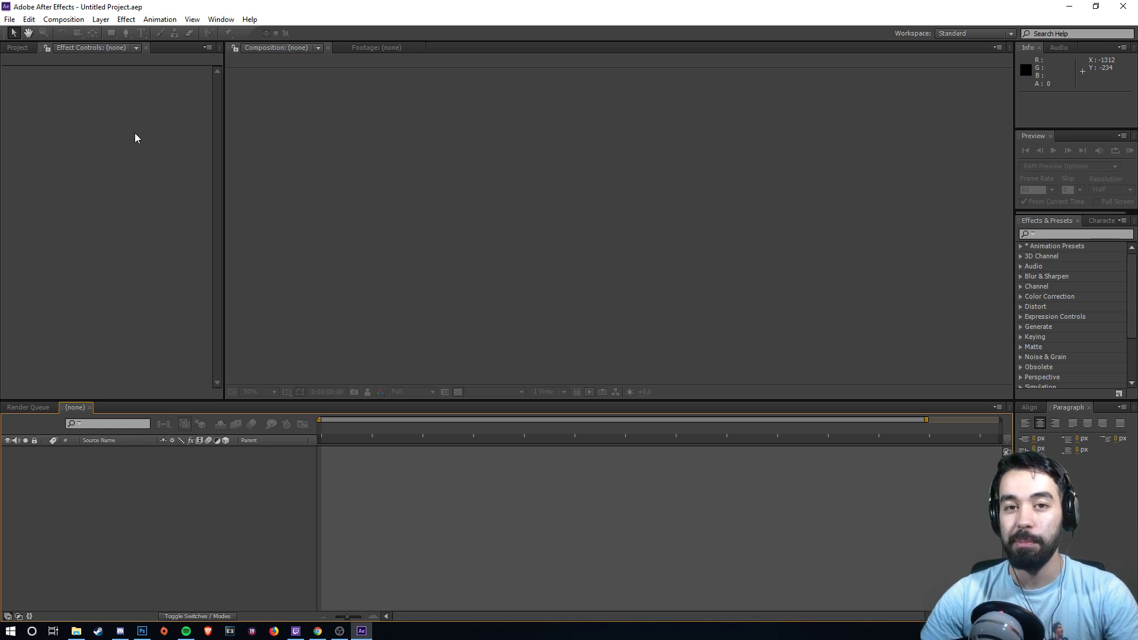
left_click(65, 22)
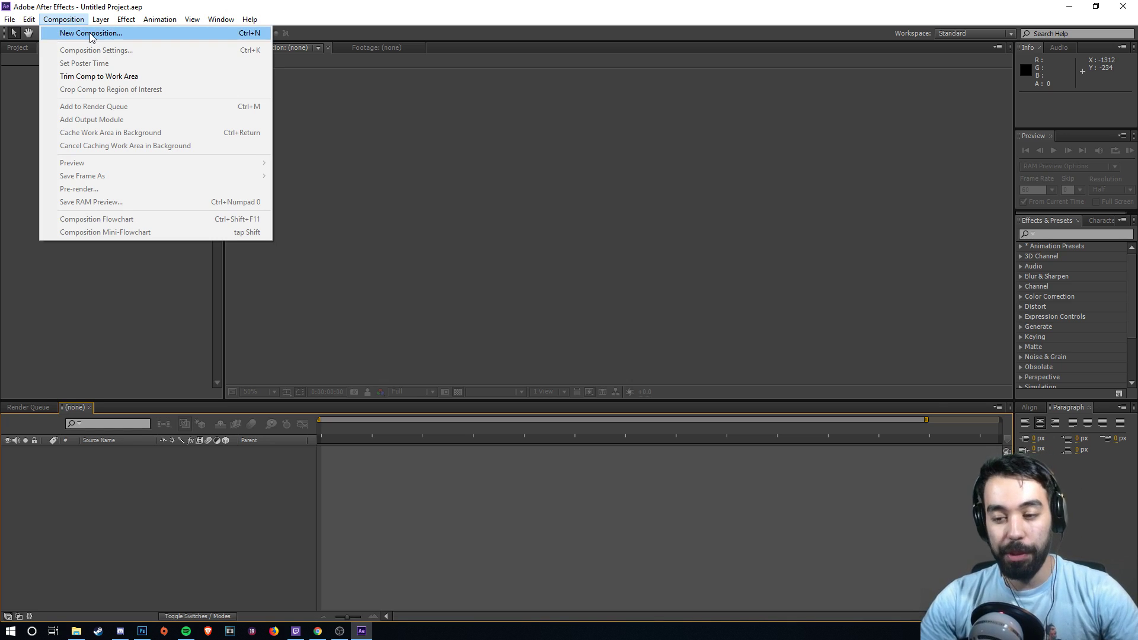
left_click(90, 34)
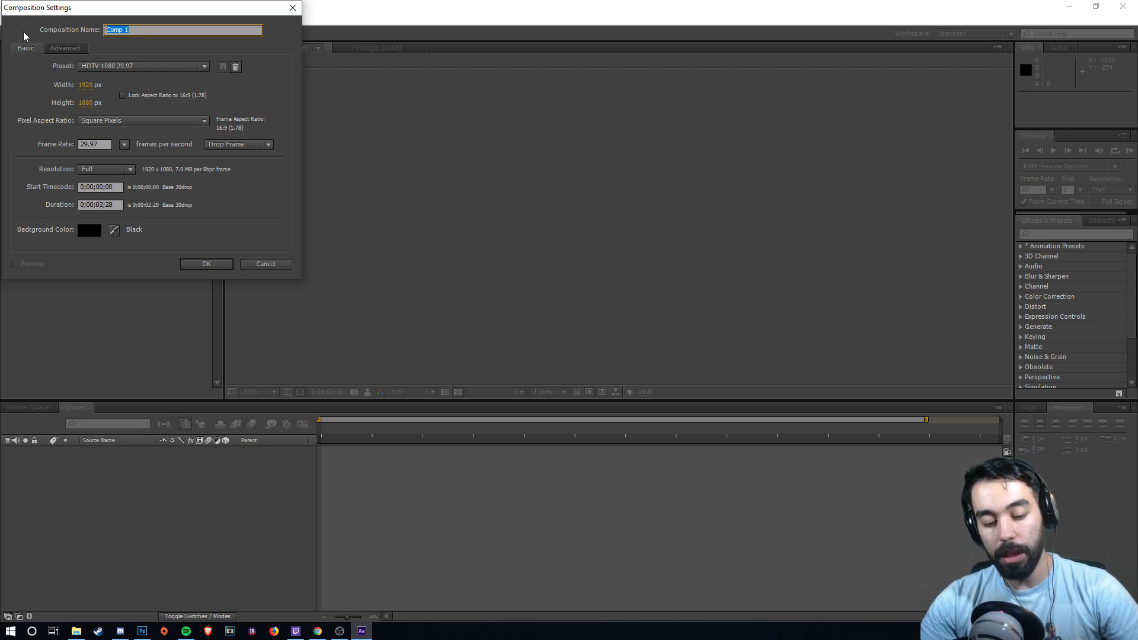
type("Team Sheetr")
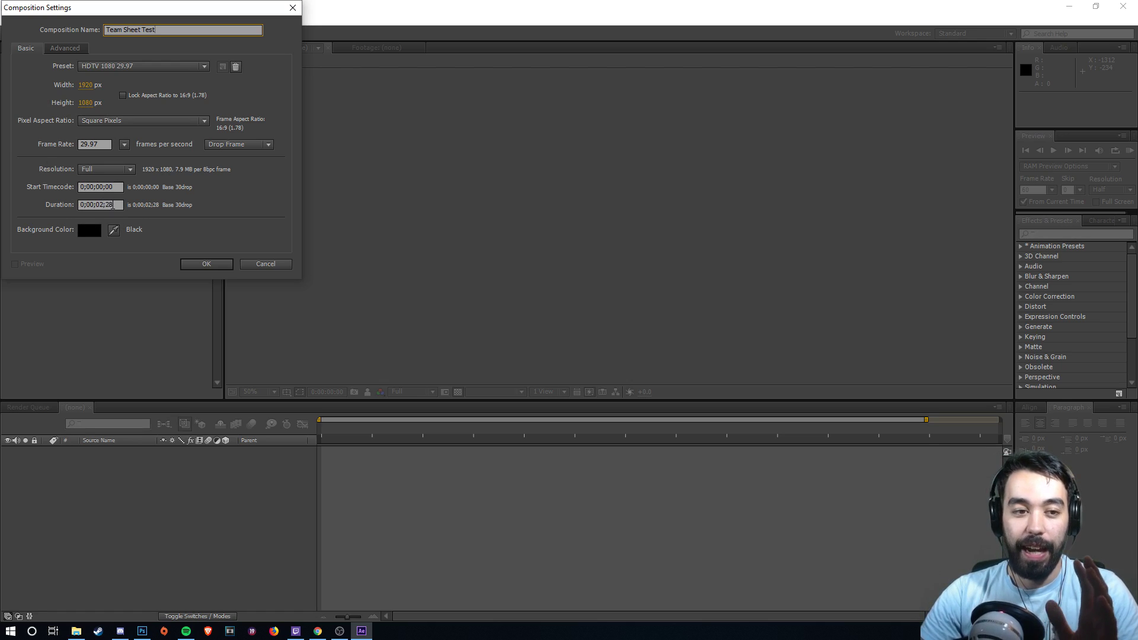
double_click(99, 205)
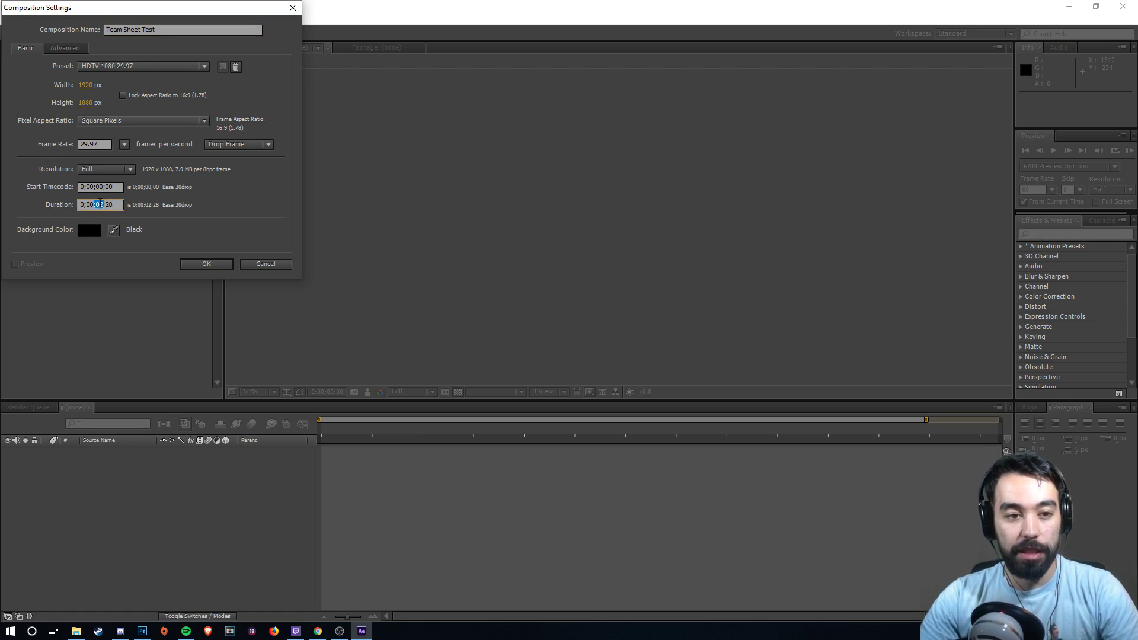
type("30")
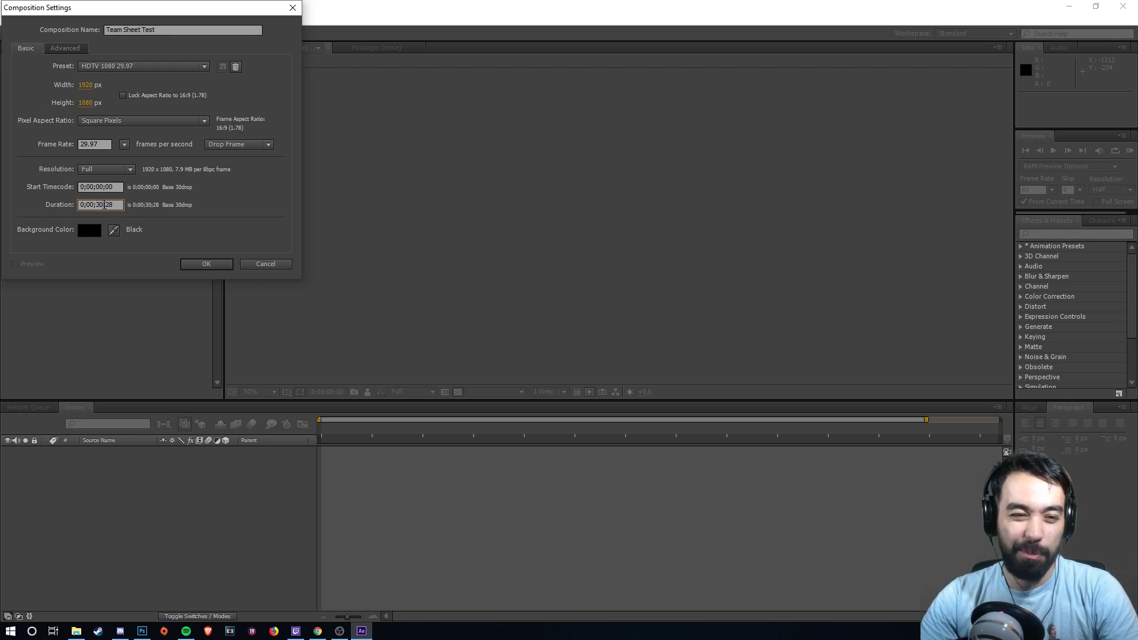
double_click(109, 205)
type("00")
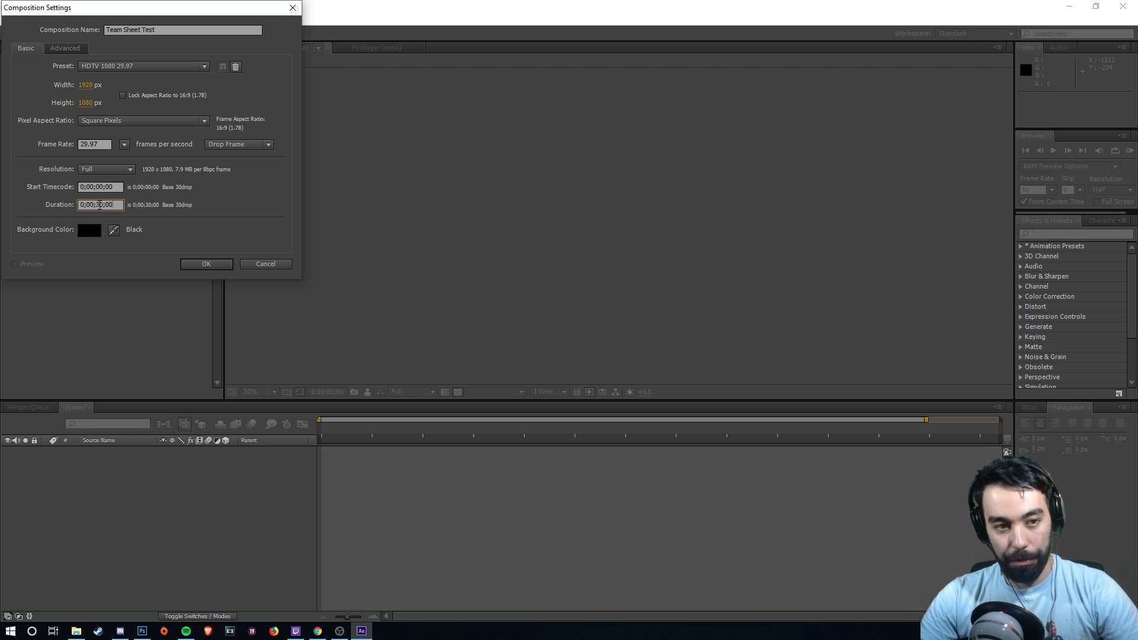
left_click(205, 267)
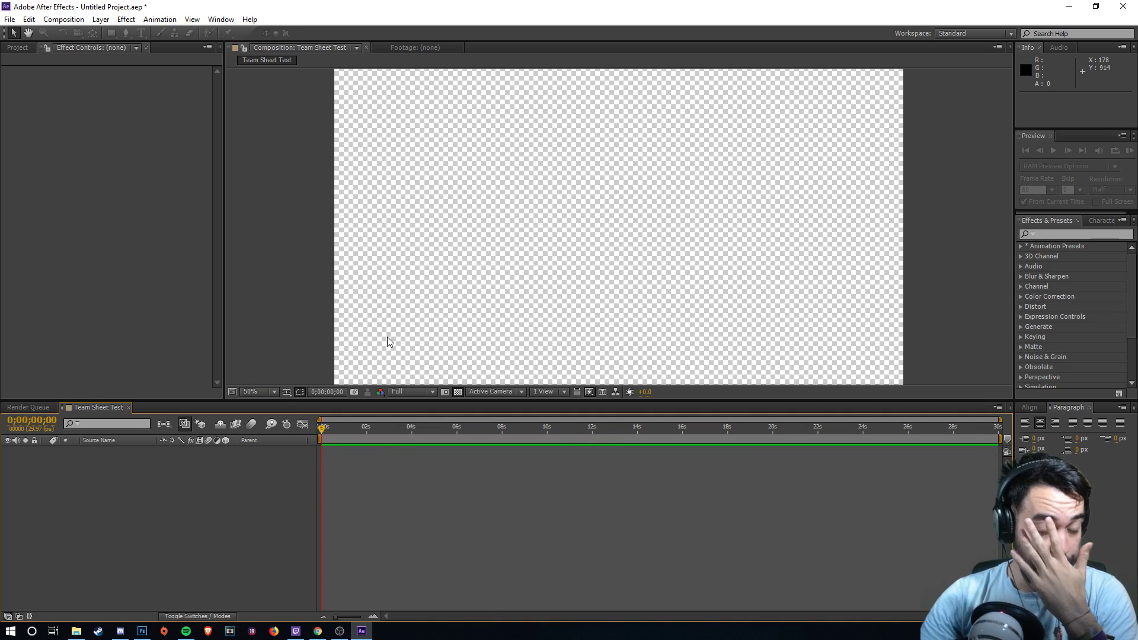
- Start a new solid layer, and copy the sky blue hex code 87ceeb from the ColorHexa page in Chrome
key("comma")
key("period")
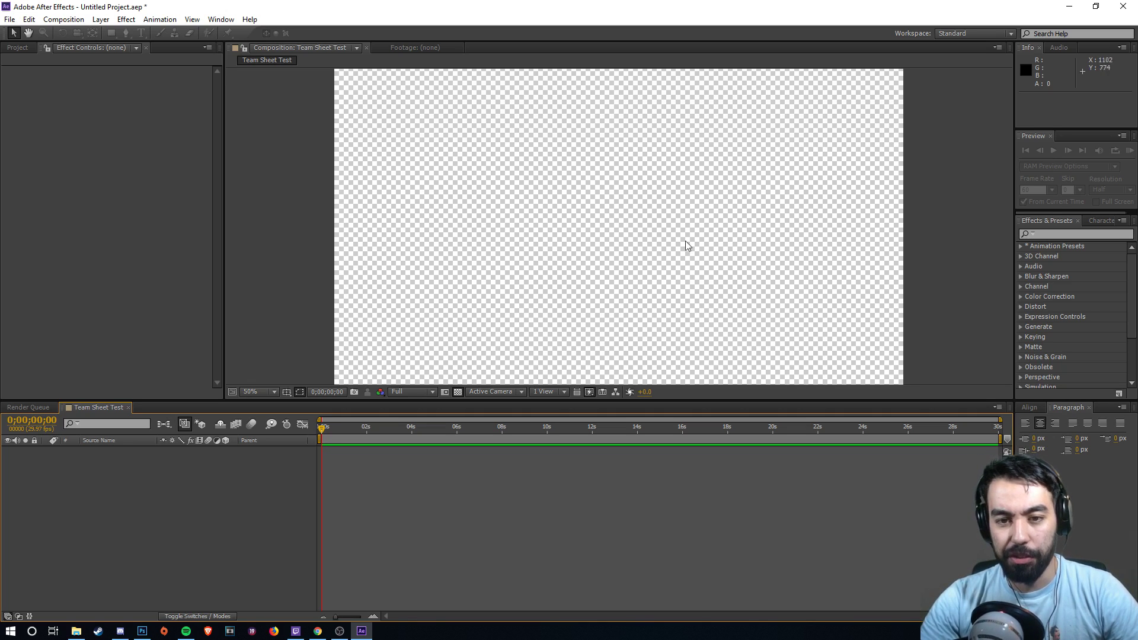
key("comma")
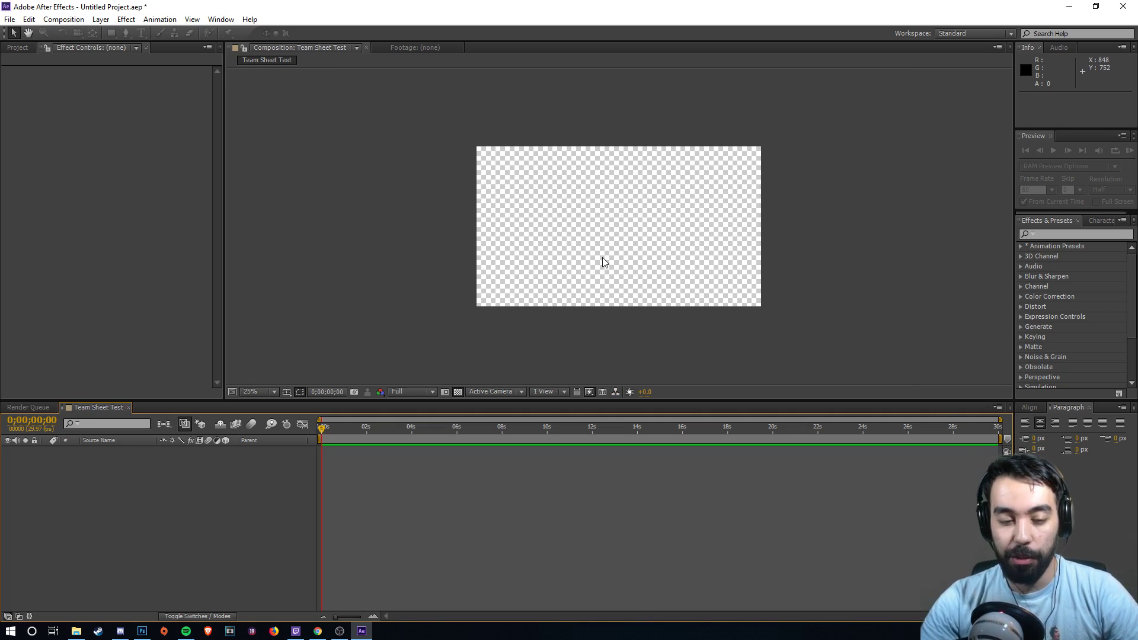
left_click(63, 19)
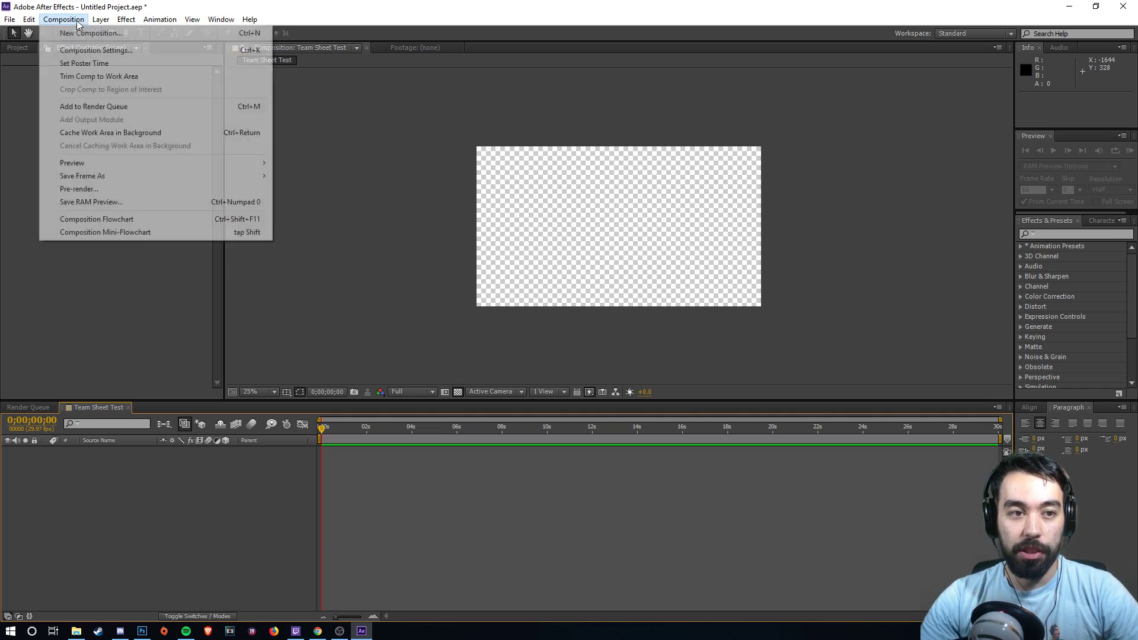
mouse_move(102, 22)
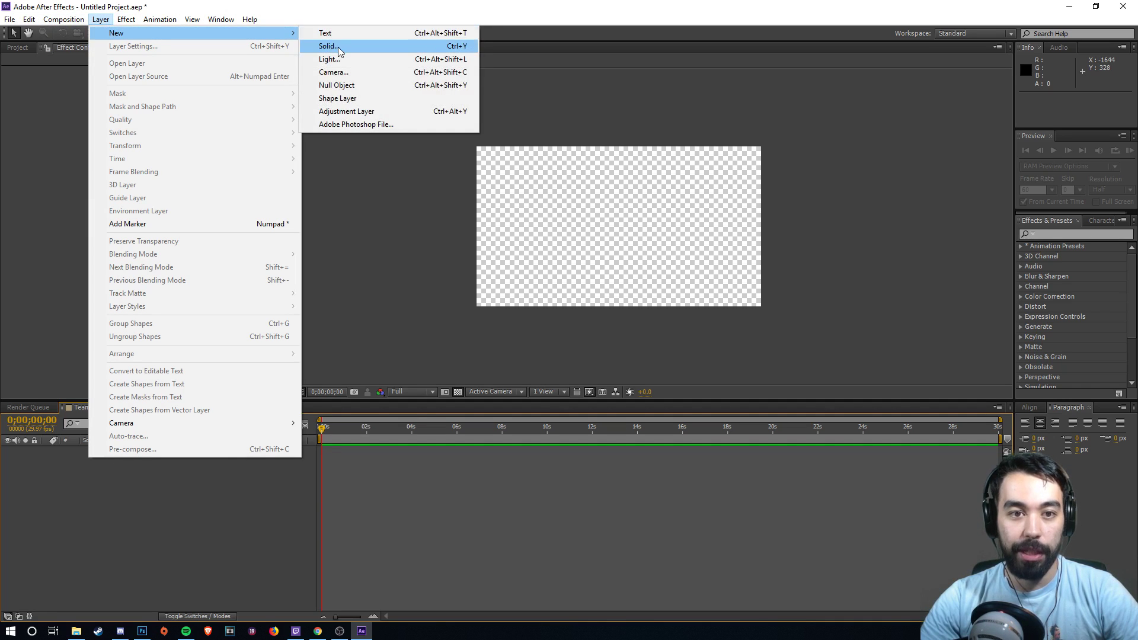
left_click(314, 47)
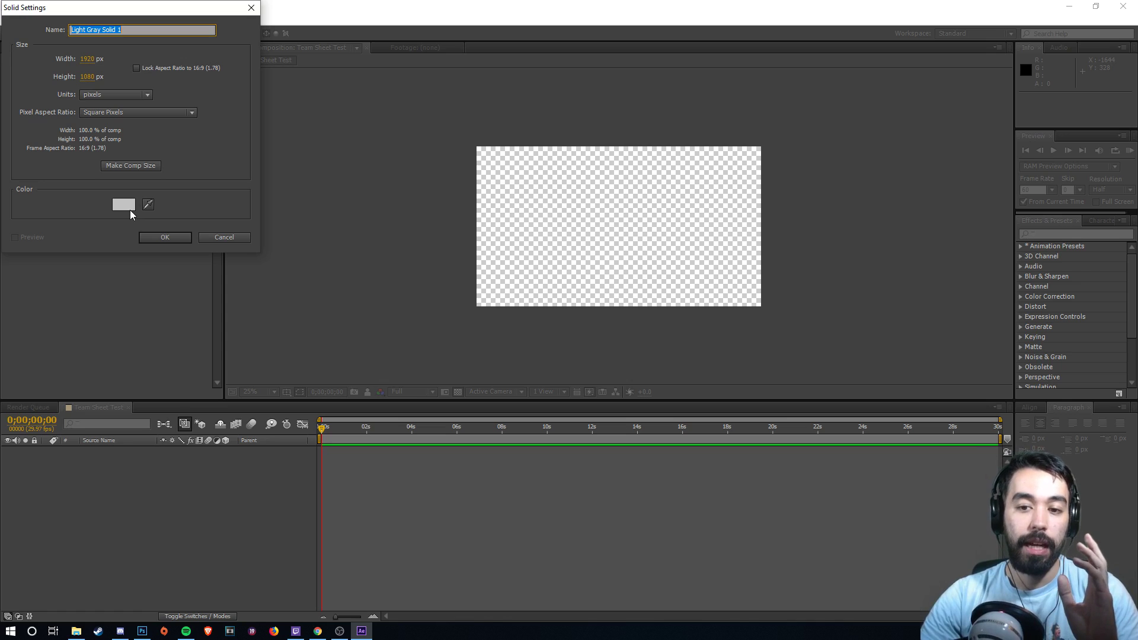
left_click(315, 633)
key("ctrl+Tab")
key("ctrl+Tab")
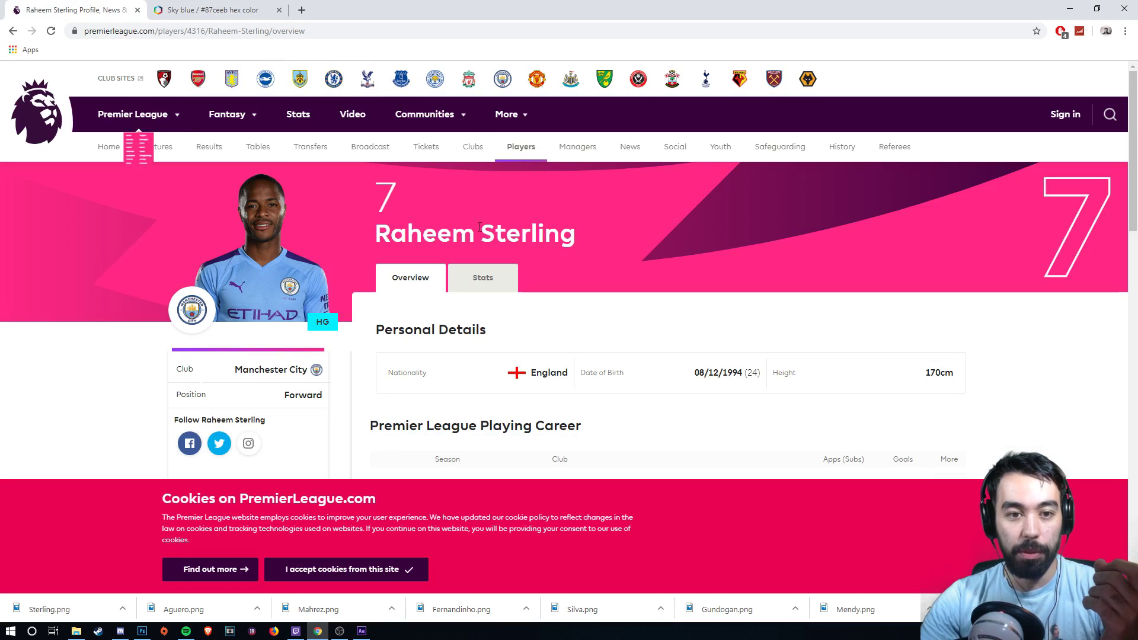
key("ctrl+Tab")
left_click_drag(397, 425, 374, 425)
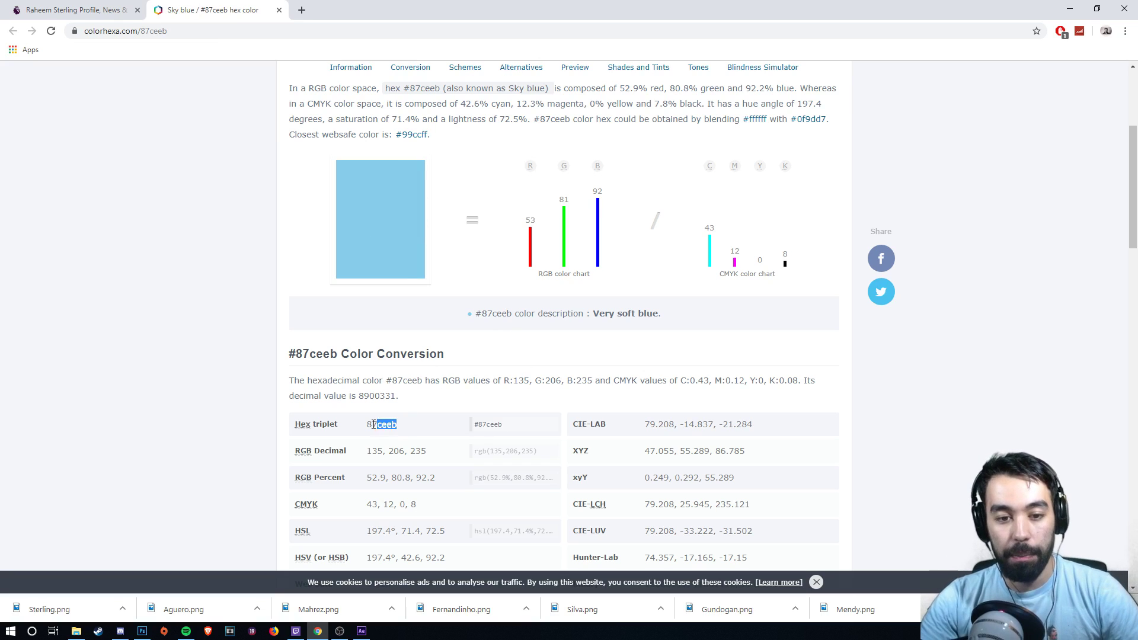
- Back in After Effects, set the solid's color to hex 87ceeb and create the layer at 1920 x 1080 px
left_click(361, 631)
left_click(123, 205)
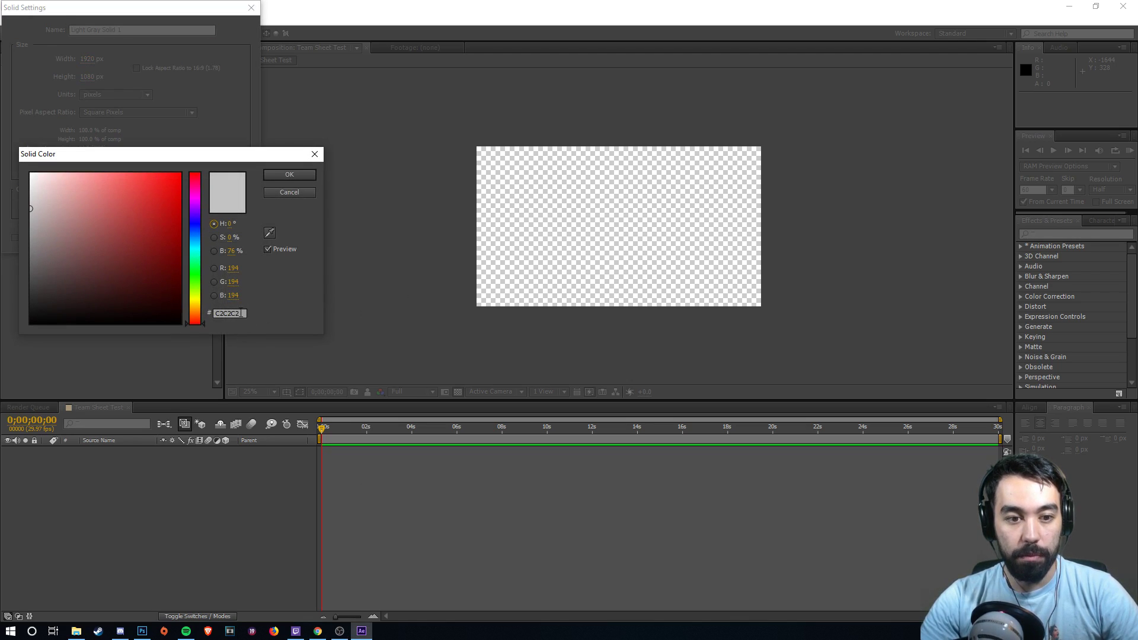
left_click(289, 192)
left_click(123, 204)
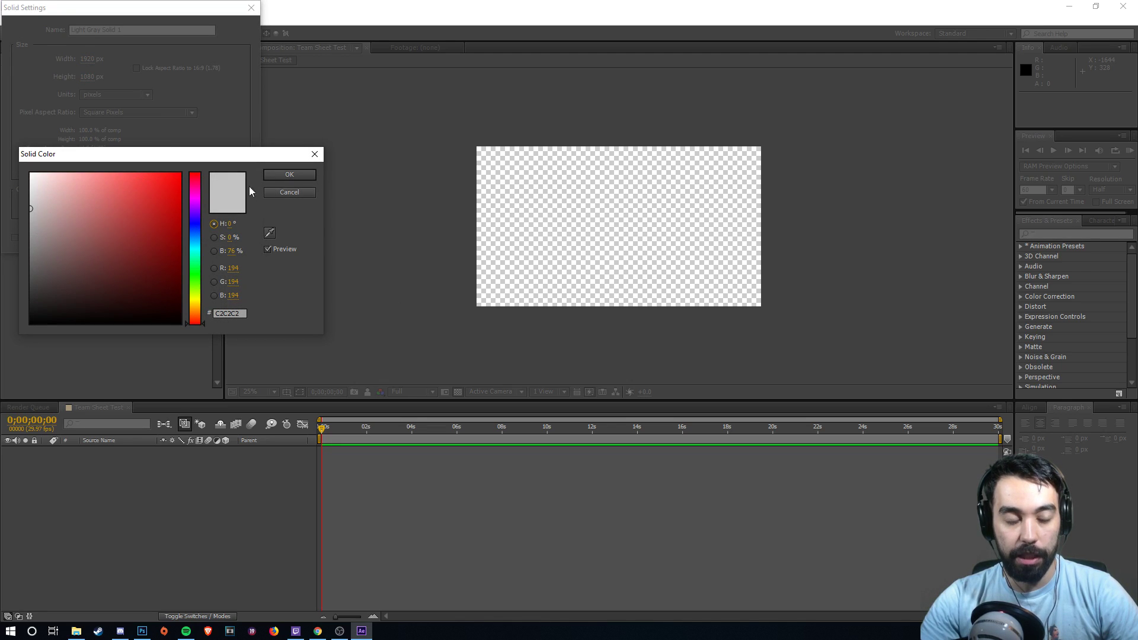
left_click_drag(236, 313, 206, 313)
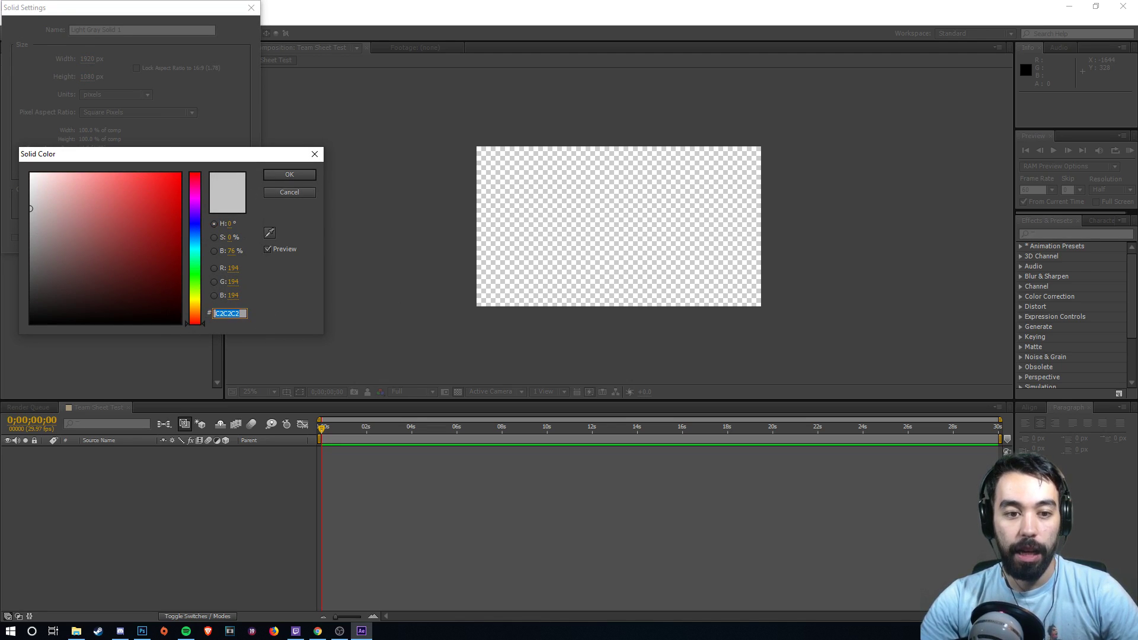
key("ctrl+v")
left_click(299, 176)
left_click(165, 236)
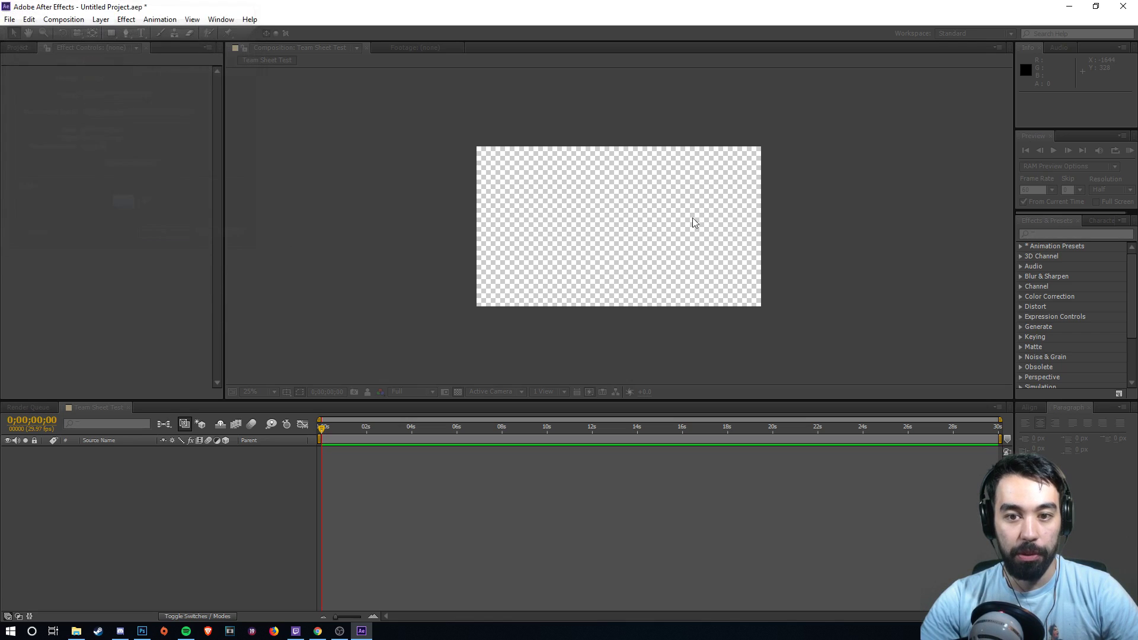
left_click(806, 217)
scroll(689, 172, "up", 1)
scroll(685, 176, "down", 1)
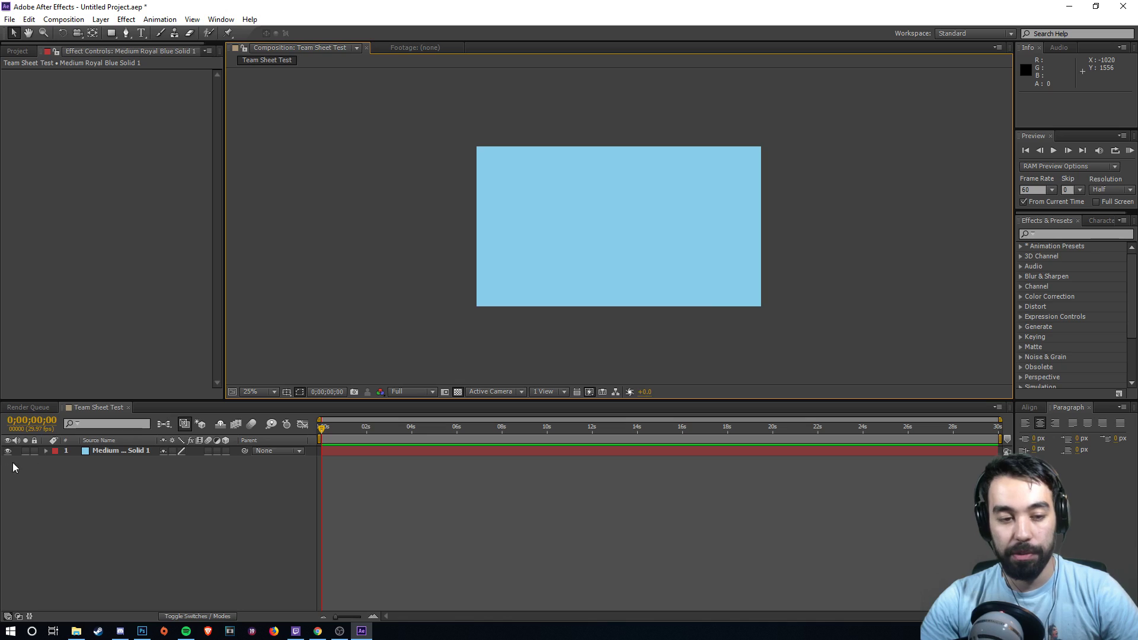
- Lock the blue solid layer and enlarge the composition viewer by shrinking the timeline area
left_click(34, 451)
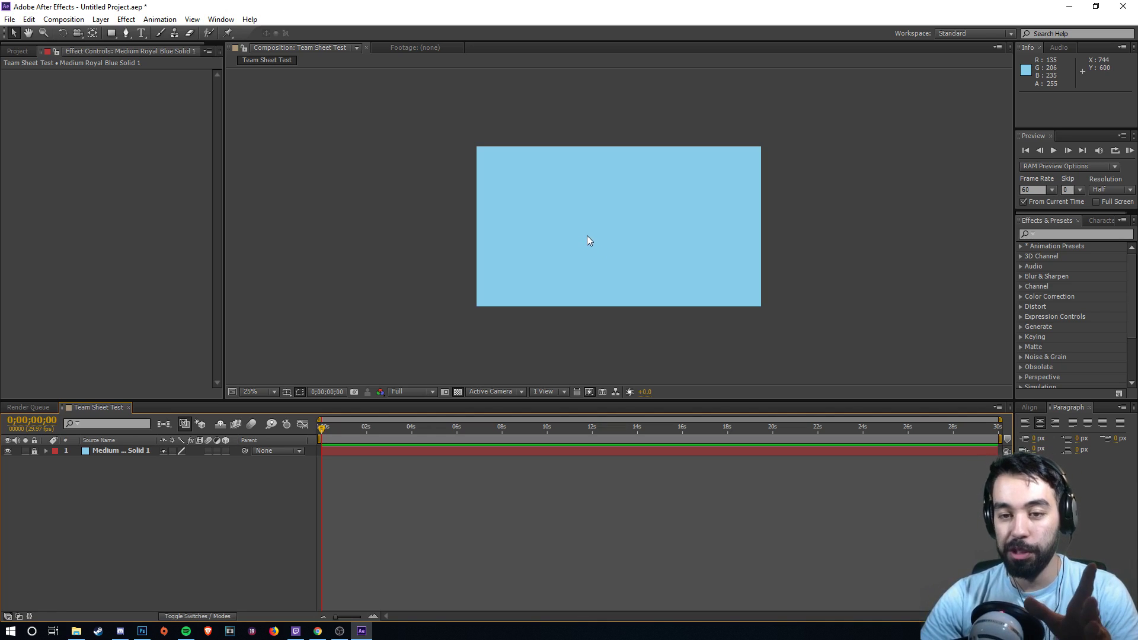
key("period")
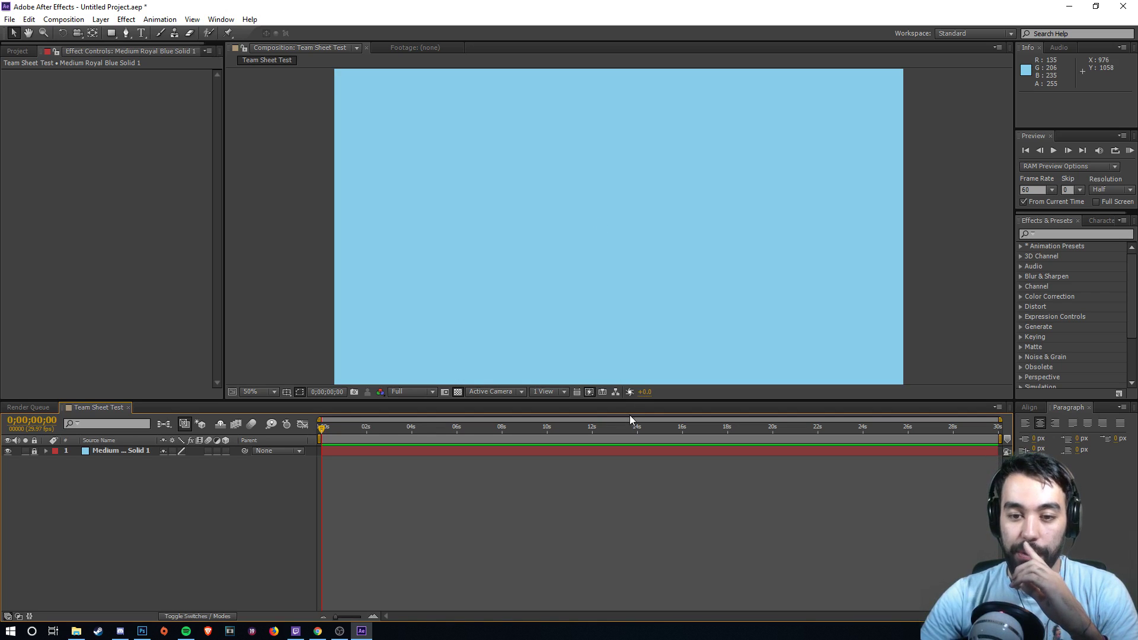
left_click_drag(632, 400, 633, 477)
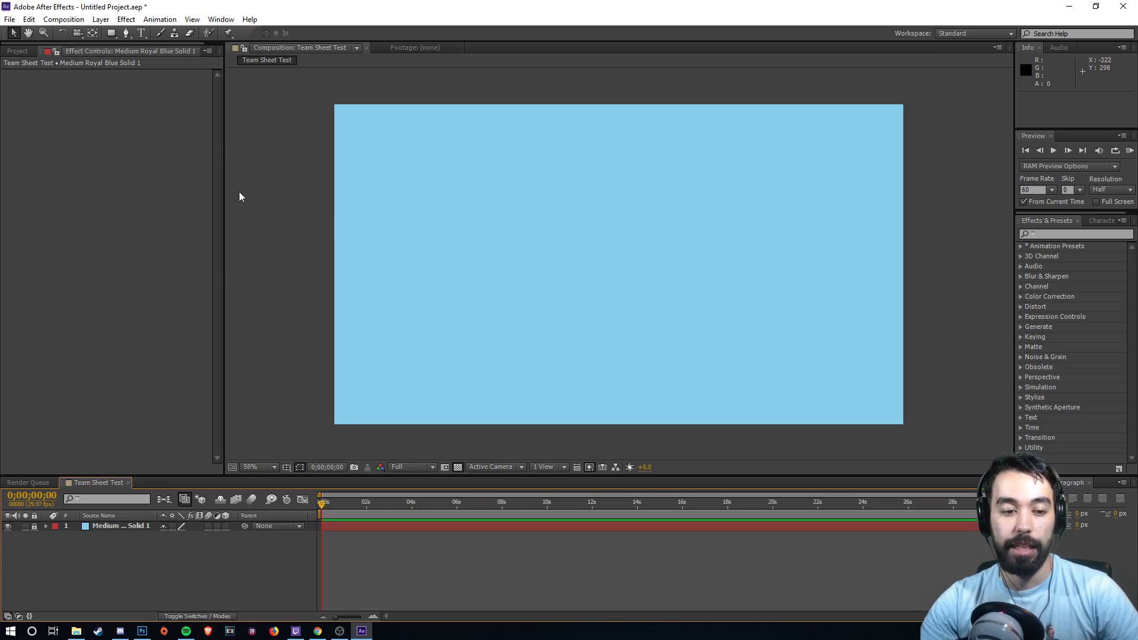
- Activate the Pen tool and set its stroke color to white
left_click(127, 36)
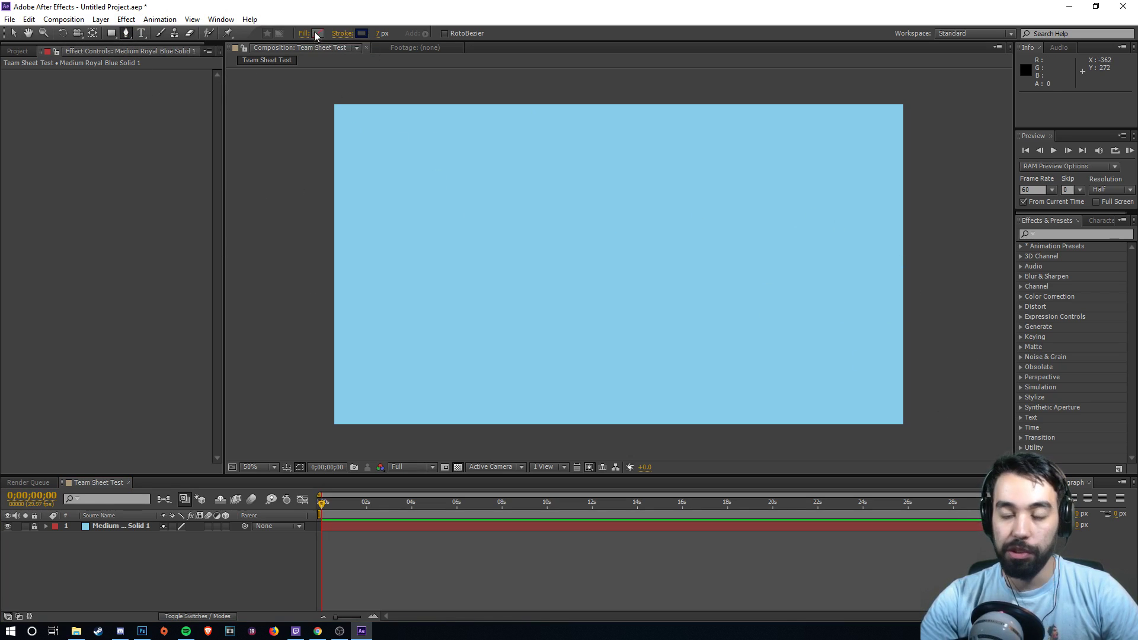
left_click(361, 33)
left_click(31, 174)
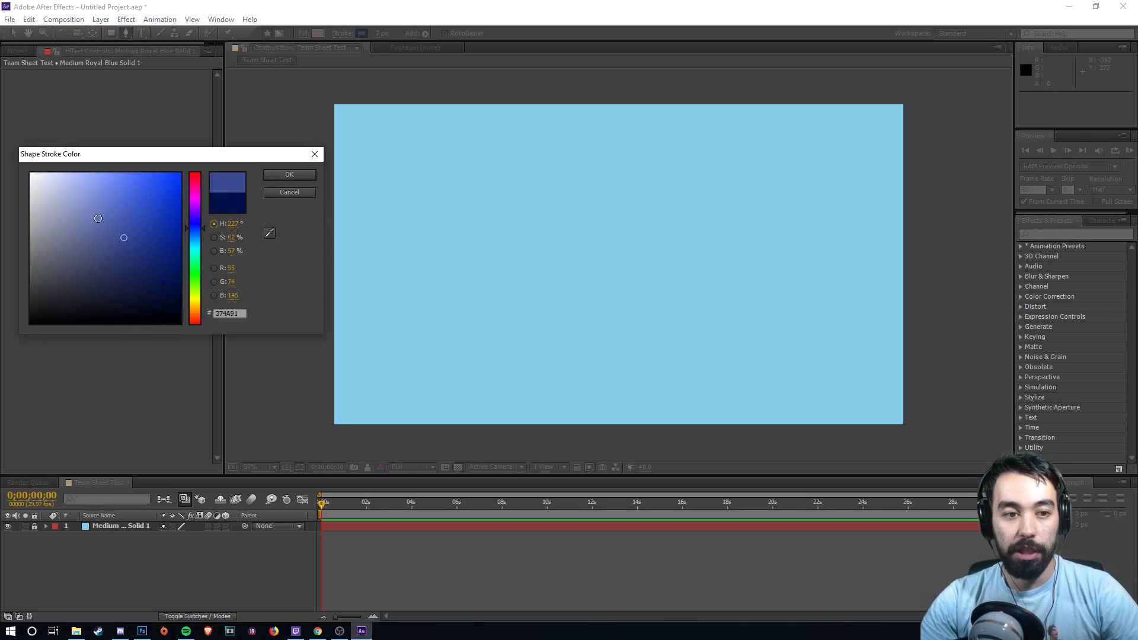
left_click(310, 174)
- Set the Pen tool's fill type to None
left_click(317, 32)
left_click(309, 176)
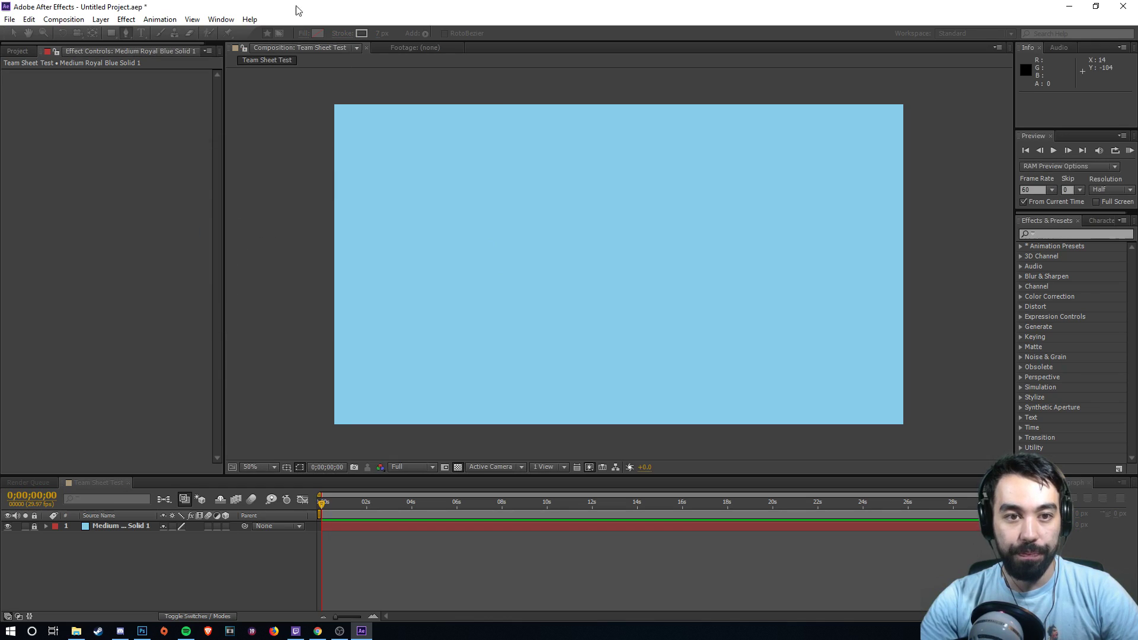
left_click(303, 33)
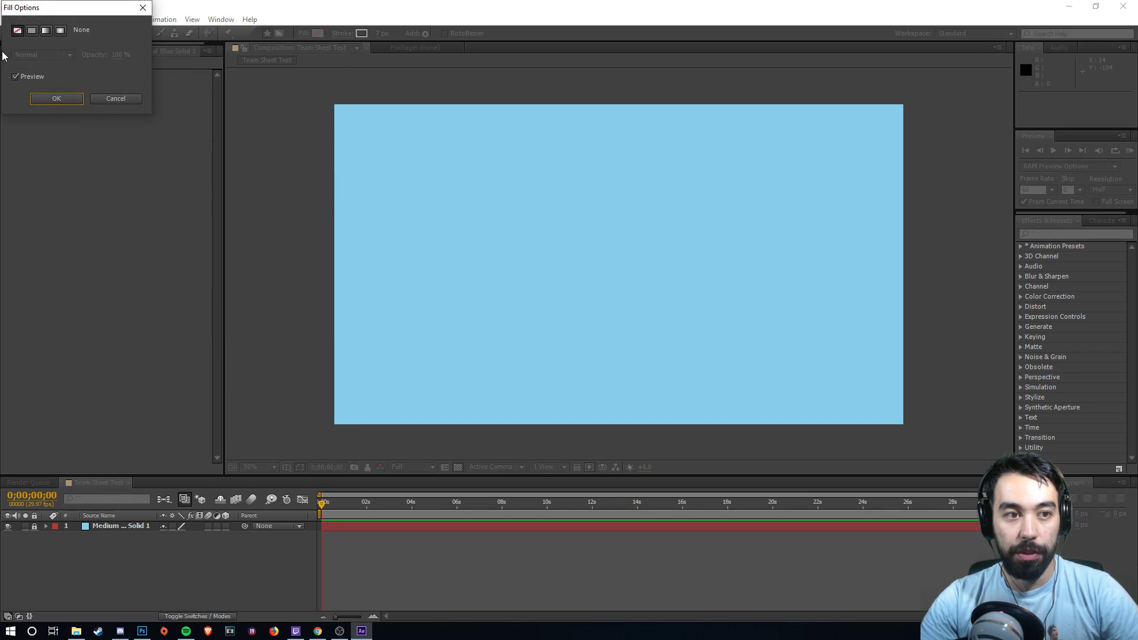
left_click(31, 31)
left_click(46, 31)
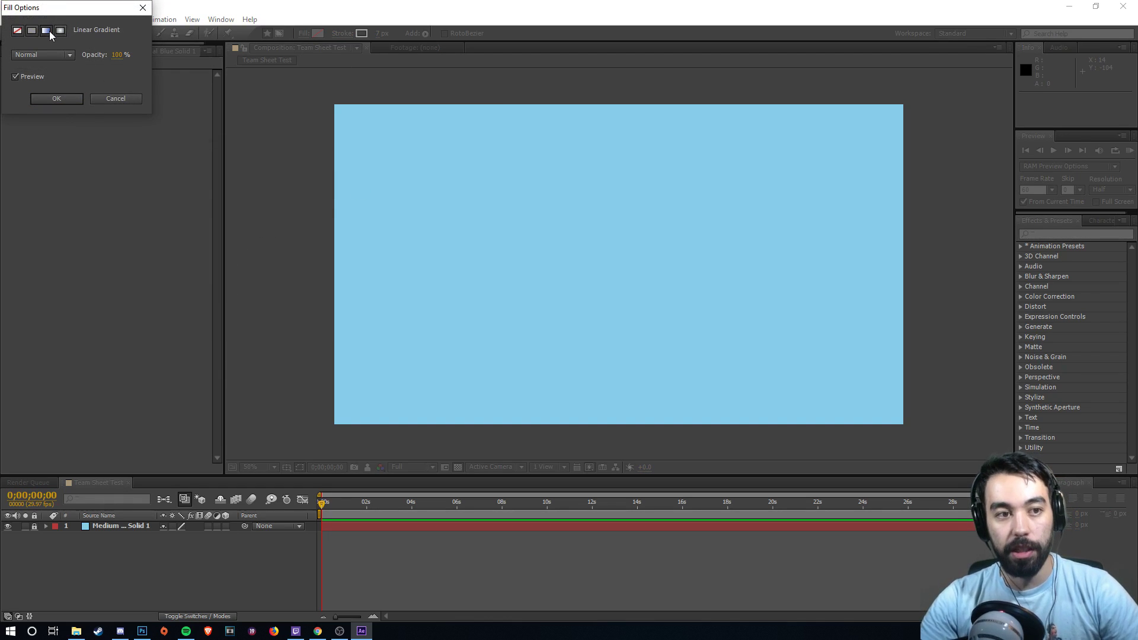
left_click(17, 31)
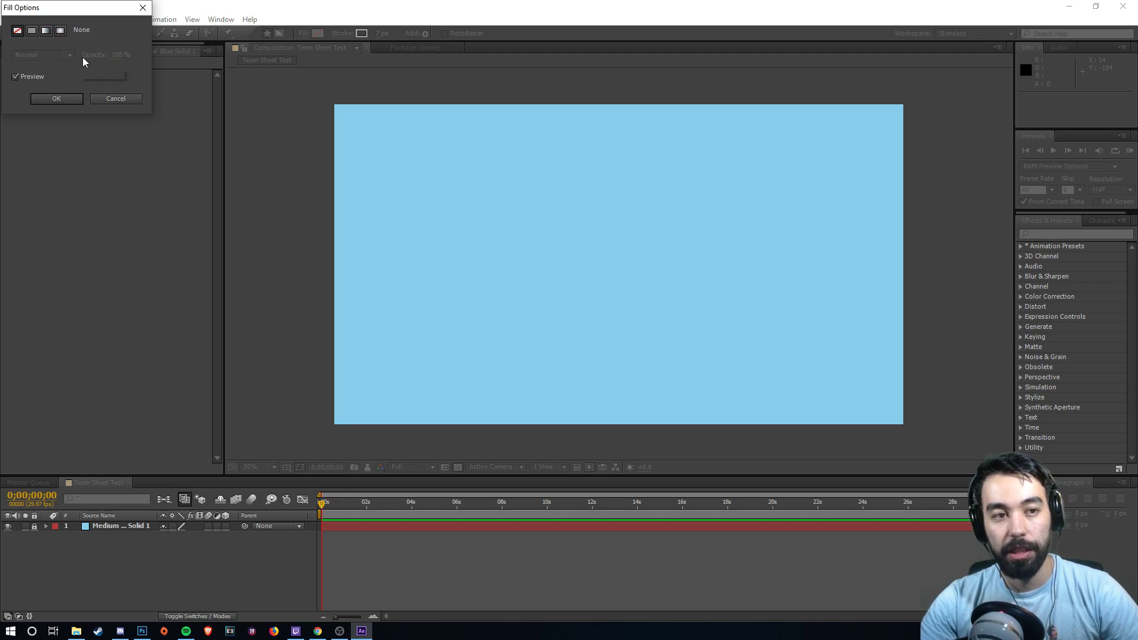
left_click(79, 98)
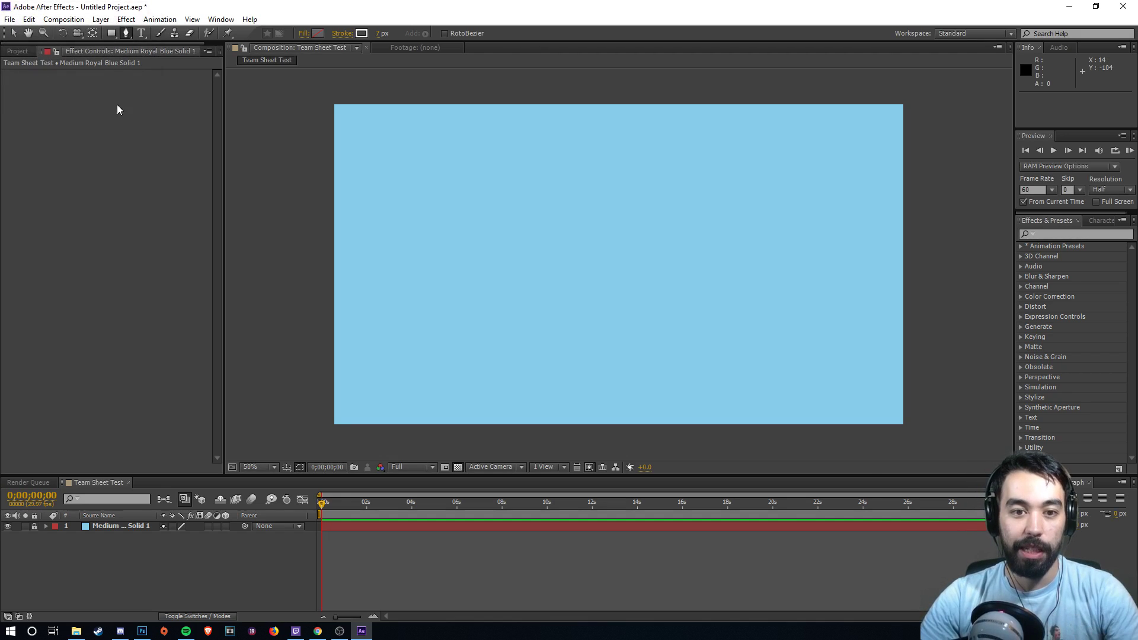
- Draw a closed, wide four-point shape across the upper half of the frame, with a curved, inward-slanting left edge
left_click(385, 161)
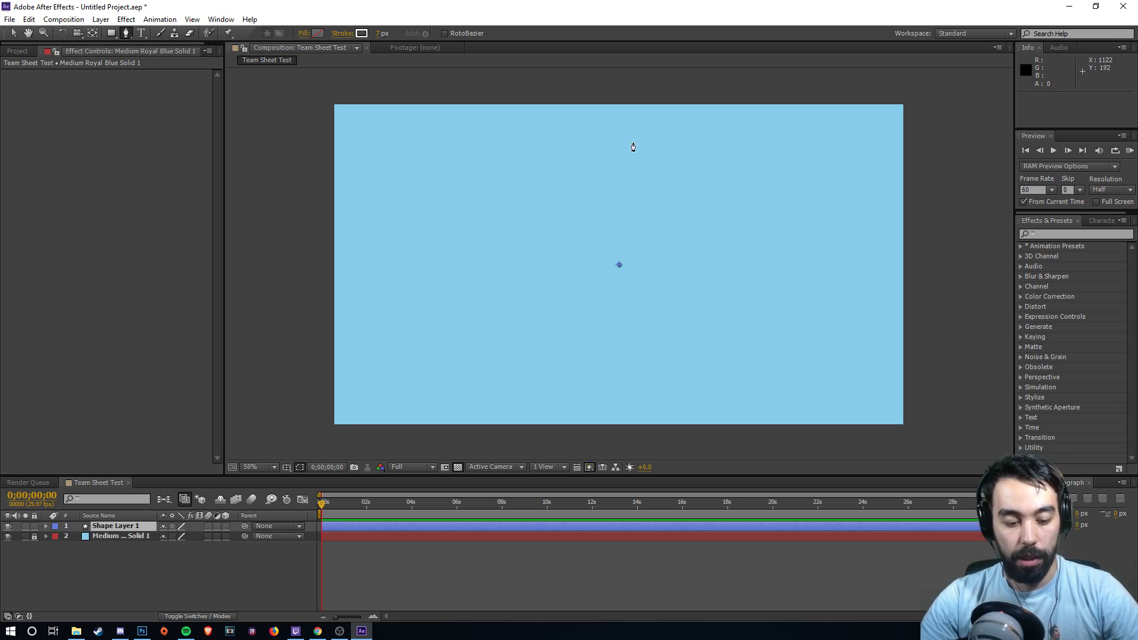
left_click(380, 154)
left_click(850, 154)
left_click(850, 275)
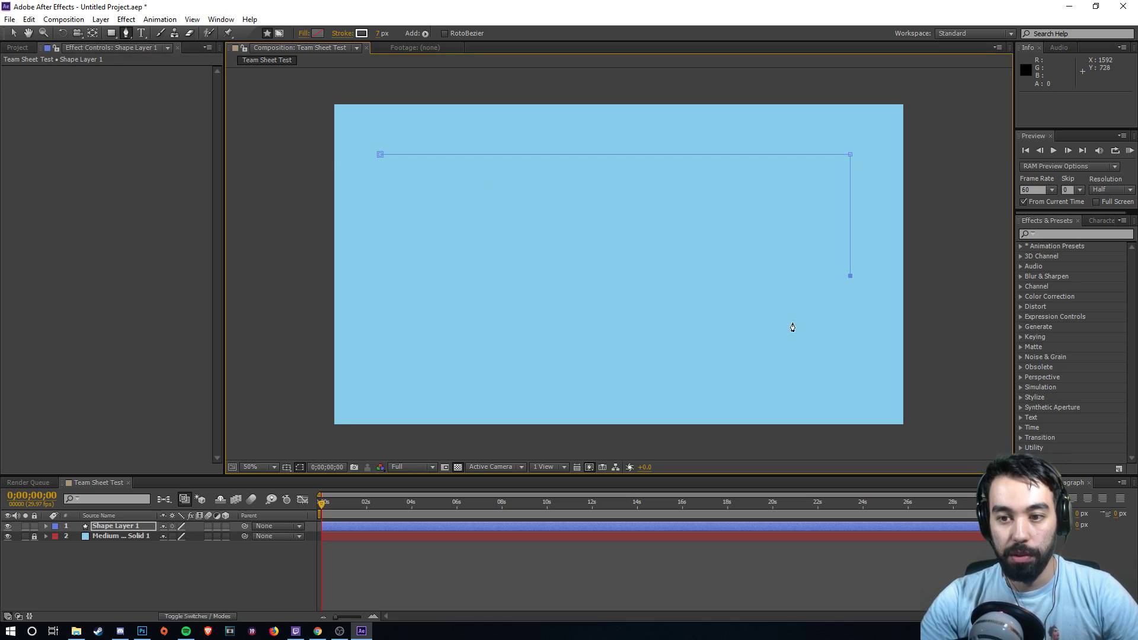
left_click_drag(405, 275, 394, 276)
left_click(380, 154)
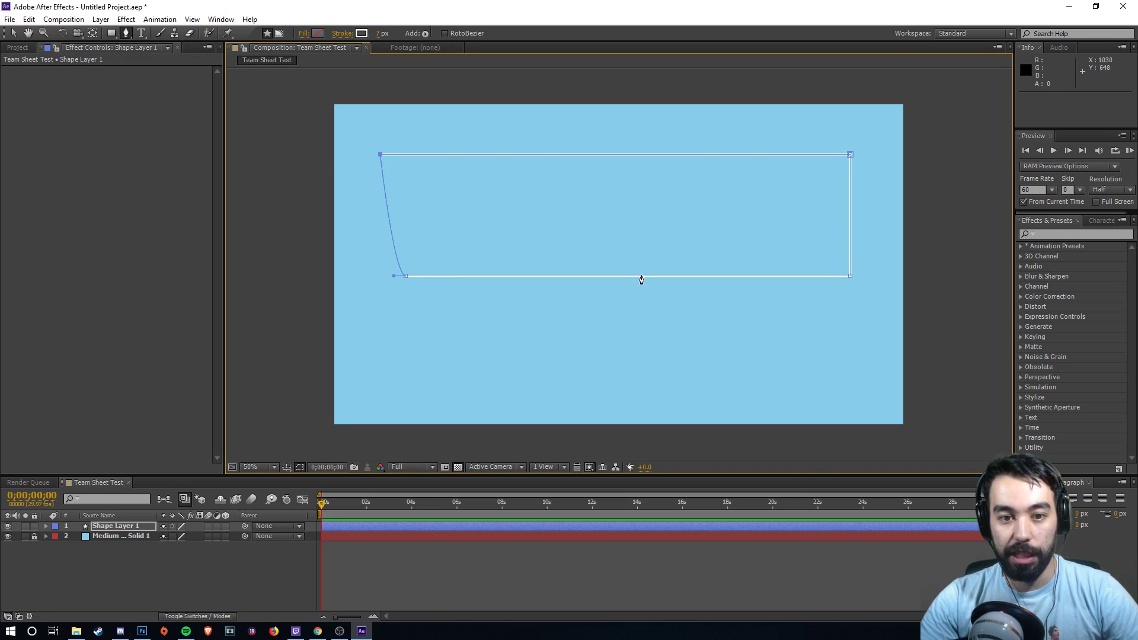
- Try a solid color fill on the four-point shape, and set its fill type back to None
left_click(303, 33)
left_click(32, 29)
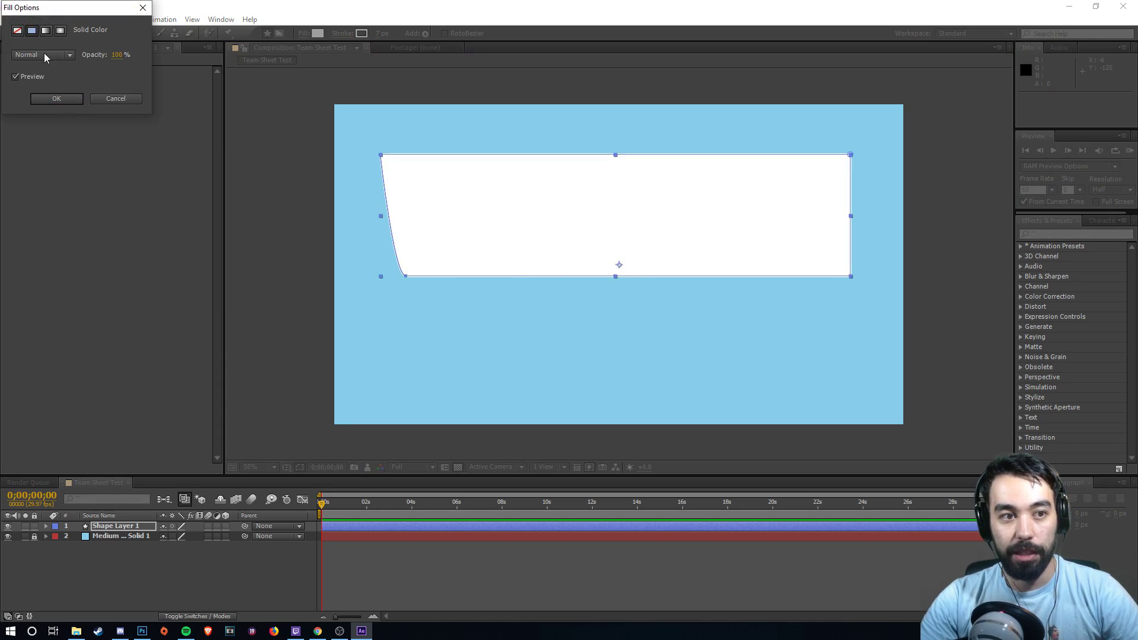
left_click(56, 98)
left_click(304, 33)
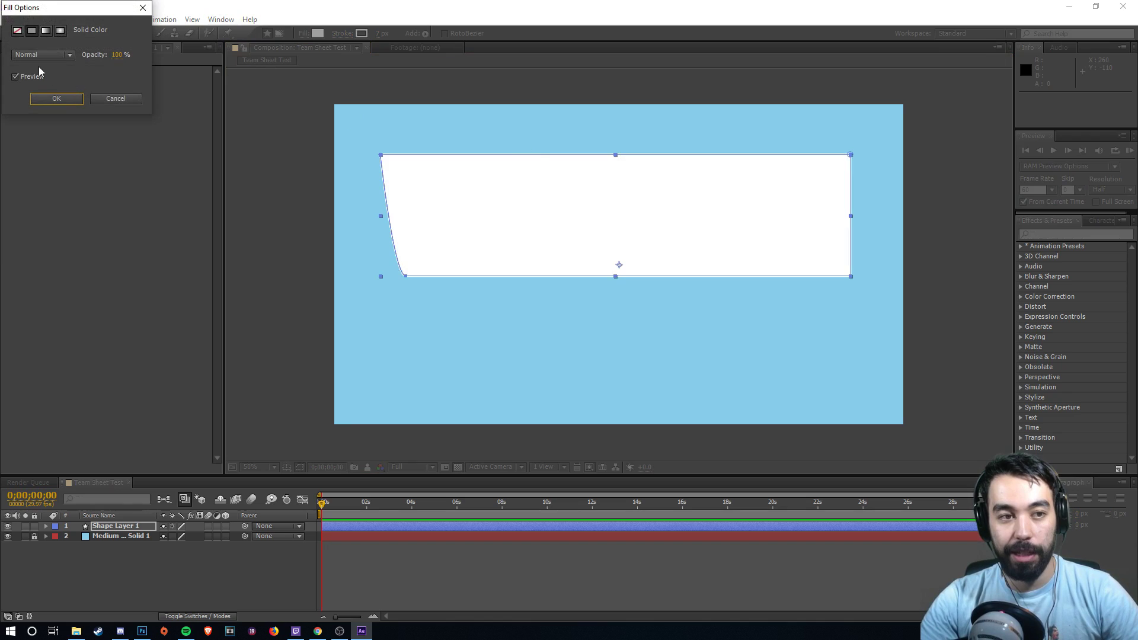
left_click(17, 30)
left_click(56, 98)
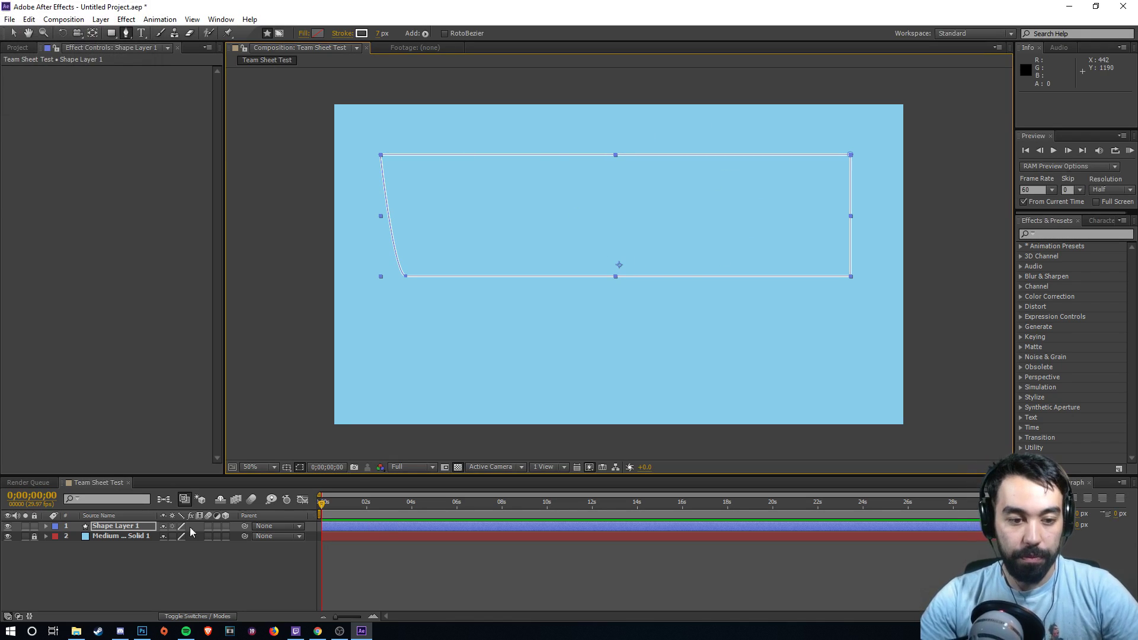
- Delete the four-point shape and draw a straight horizontal white line across the upper part of the frame with the Pen tool
key("Delete")
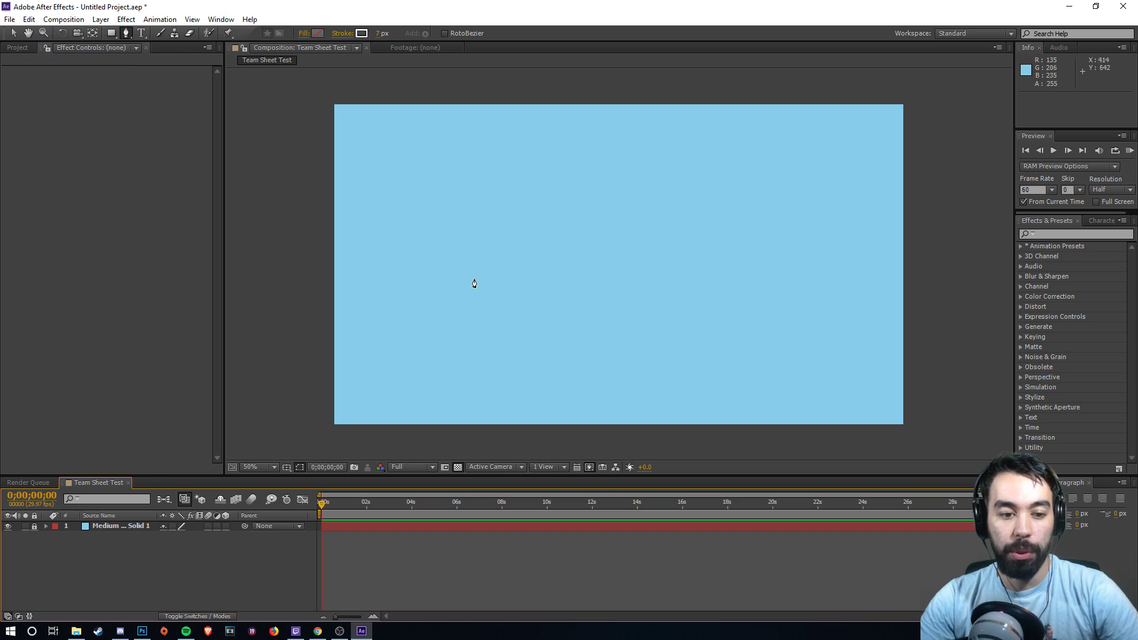
left_click(382, 148)
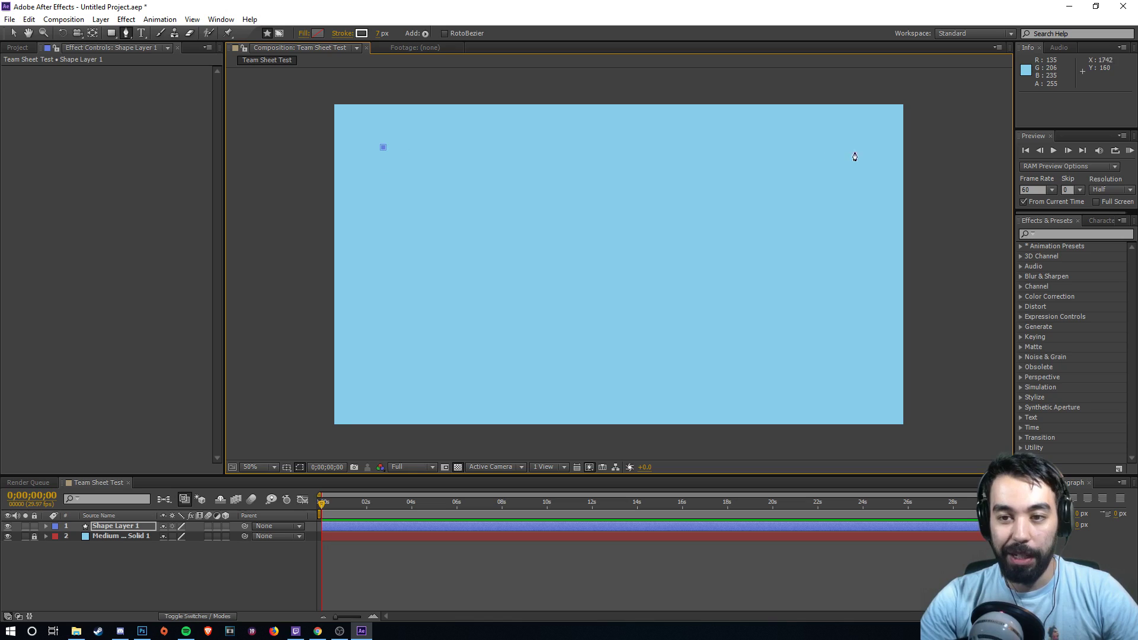
left_click(870, 147)
left_click(13, 32)
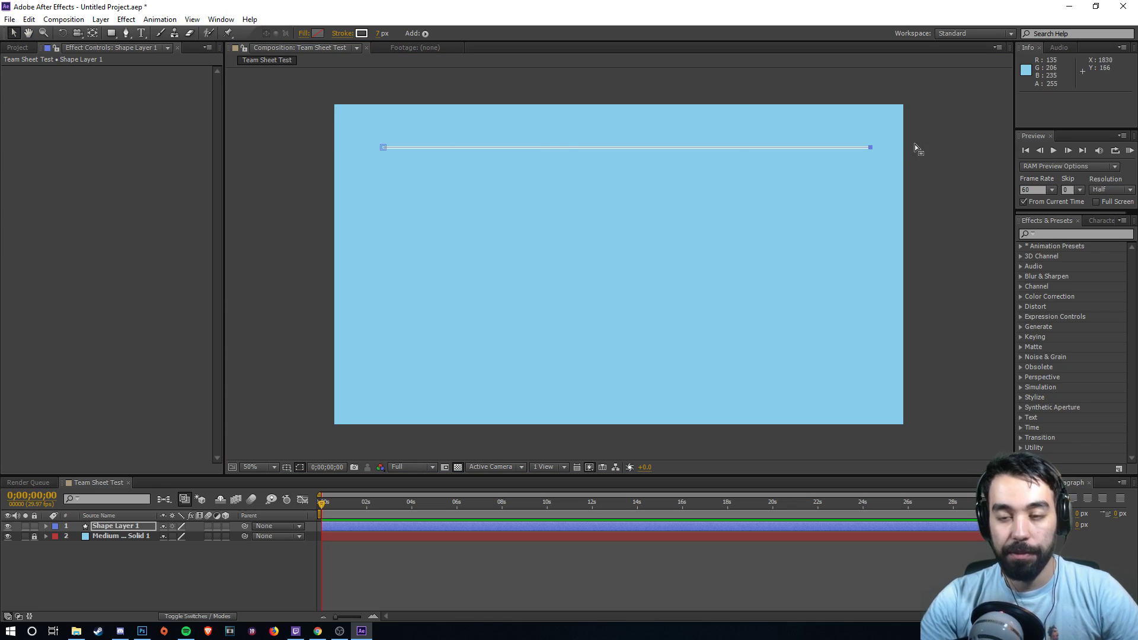
left_click(954, 166)
left_click(939, 166)
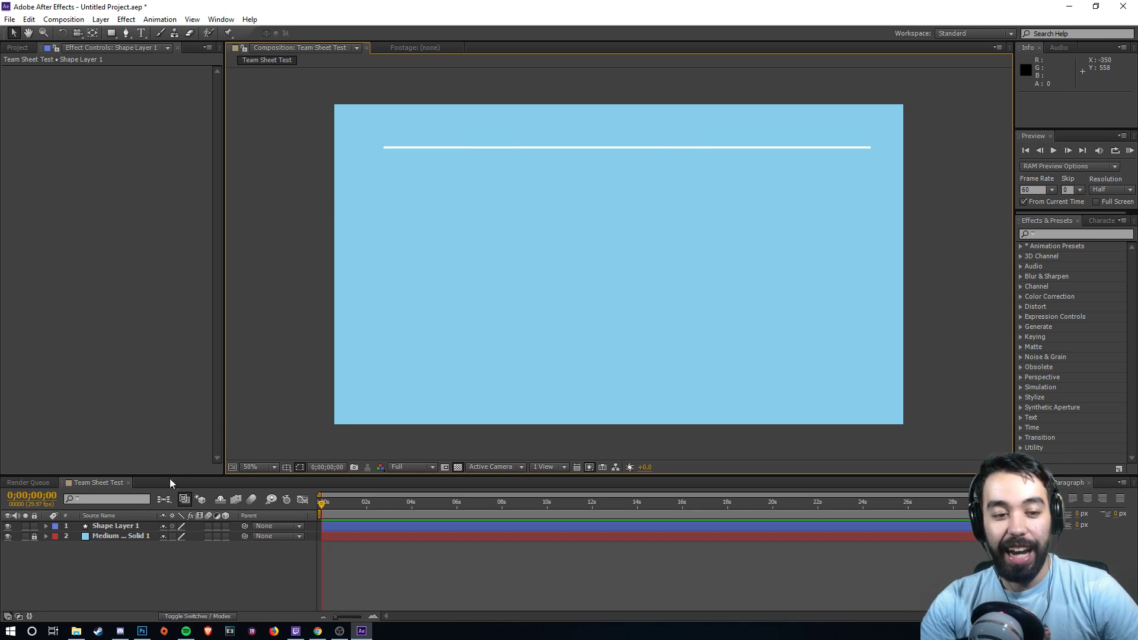
- Duplicate the white line layer and move the copy straight down to position 960, 1320, near the frame's lower edge
left_click(126, 528)
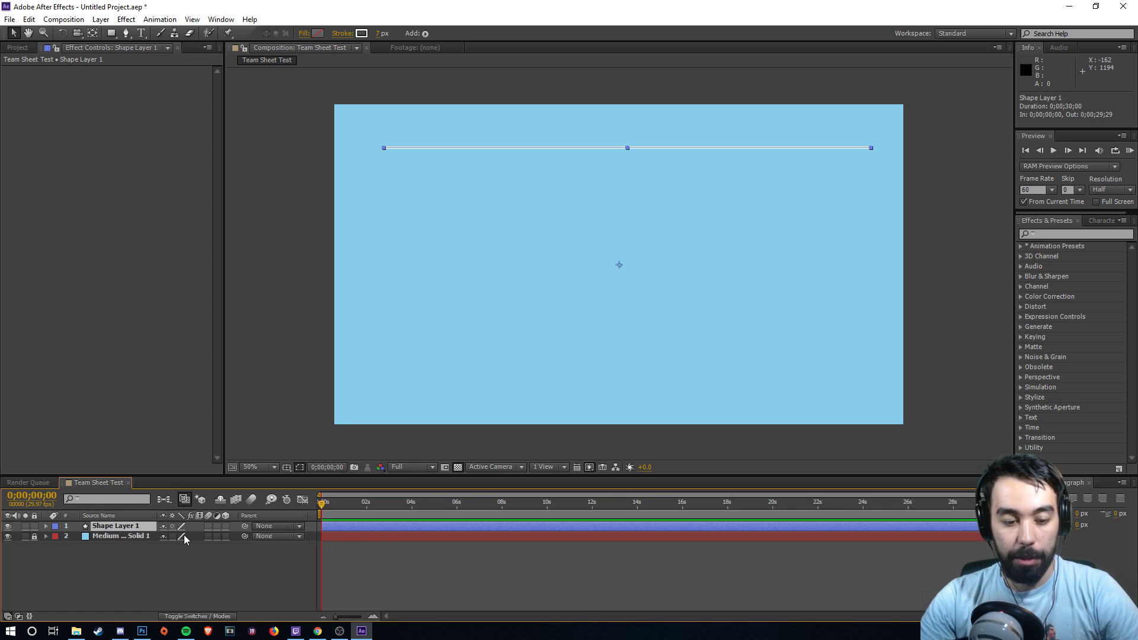
key("ctrl+d")
key("shift+Down")
key("shift+Down")
key("shift+Down")
key("shift+Down")
key("shift+Down")
key("shift+Down")
key("shift+Down")
key("shift+Down")
key("shift+Down")
key("shift+Down")
key("shift+Down")
key("shift+Down")
key("shift+Down")
key("shift+Down")
key("shift+Down")
key("shift+Down")
key("shift+Down")
key("shift+Down")
key("shift+Down")
key("shift+Down")
key("shift+Down")
key("shift+Down")
key("shift+Down")
key("shift+Down")
key("shift+Down")
key("shift+Down")
key("shift+Down")
key("shift+Down")
key("shift+Down")
key("shift+Down")
key("shift+Down")
key("shift+Down")
key("shift+Down")
key("shift+Down")
key("shift+Down")
key("shift+Down")
key("shift+Down")
key("shift+Down")
key("shift+Down")
key("shift+Down")
key("shift+Down")
key("shift+Down")
key("shift+Down")
key("shift+Down")
key("shift+Down")
key("shift+Down")
key("shift+Down")
key("shift+Down")
key("shift+Down")
key("shift+Down")
key("shift+Down")
key("shift+Down")
key("shift+Down")
key("shift+Down")
key("shift+Down")
key("shift+Down")
key("shift+Down")
key("shift+Down")
key("shift+Down")
key("shift+Down")
key("shift+Down")
key("shift+Up")
key("shift+Down")
key("shift+Up")
key("shift+Down")
key("shift+Down")
key("shift+Up")
key("shift+Up")
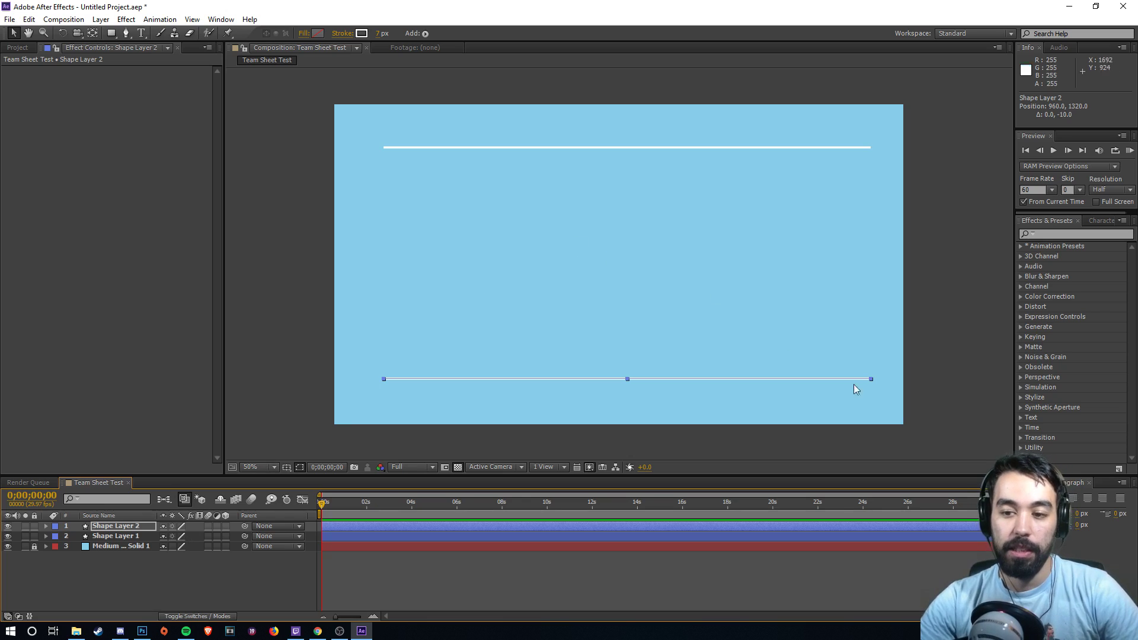
left_click(947, 353)
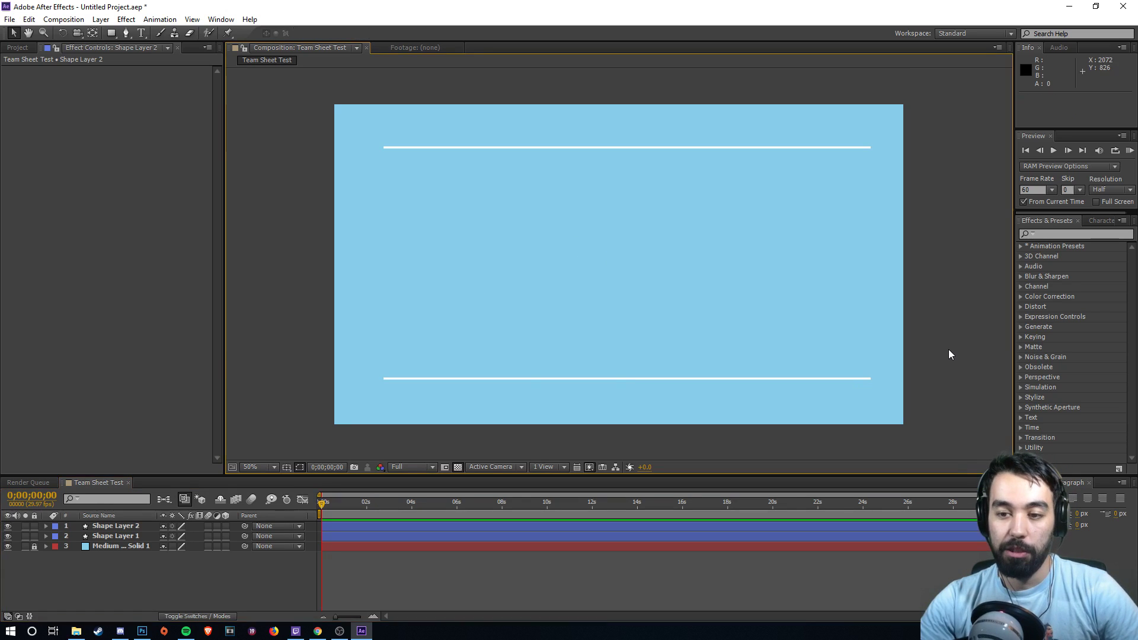
- Select both line layers and look at the horizontal center alignment option for them
left_click(139, 526)
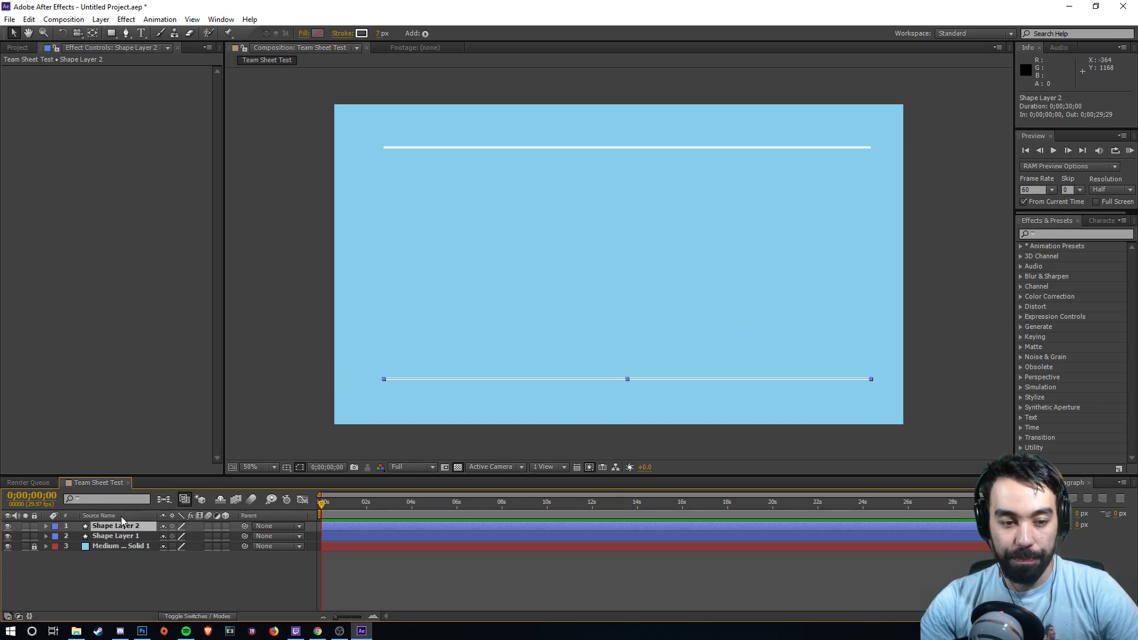
left_click(121, 538, "shift")
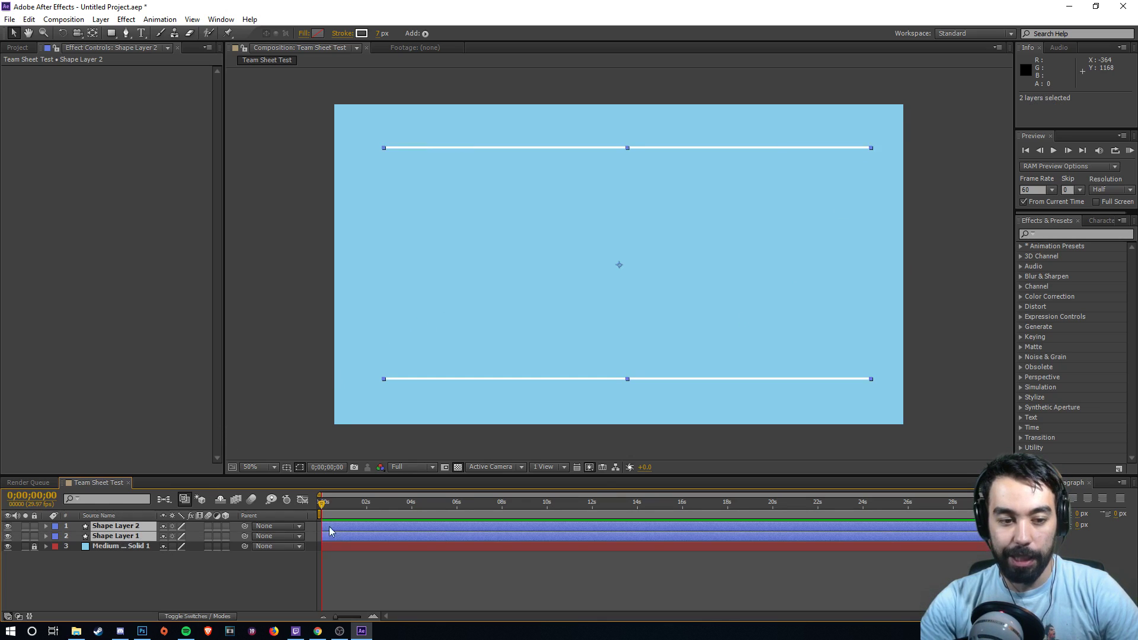
left_click(1062, 483)
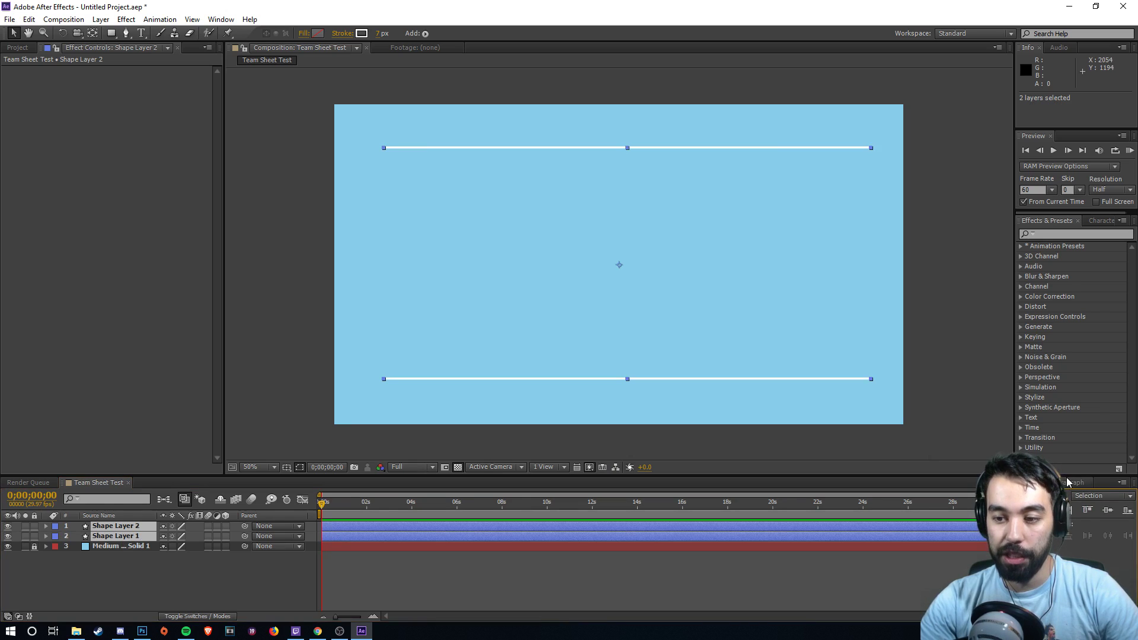
left_click_drag(1066, 473, 1075, 223)
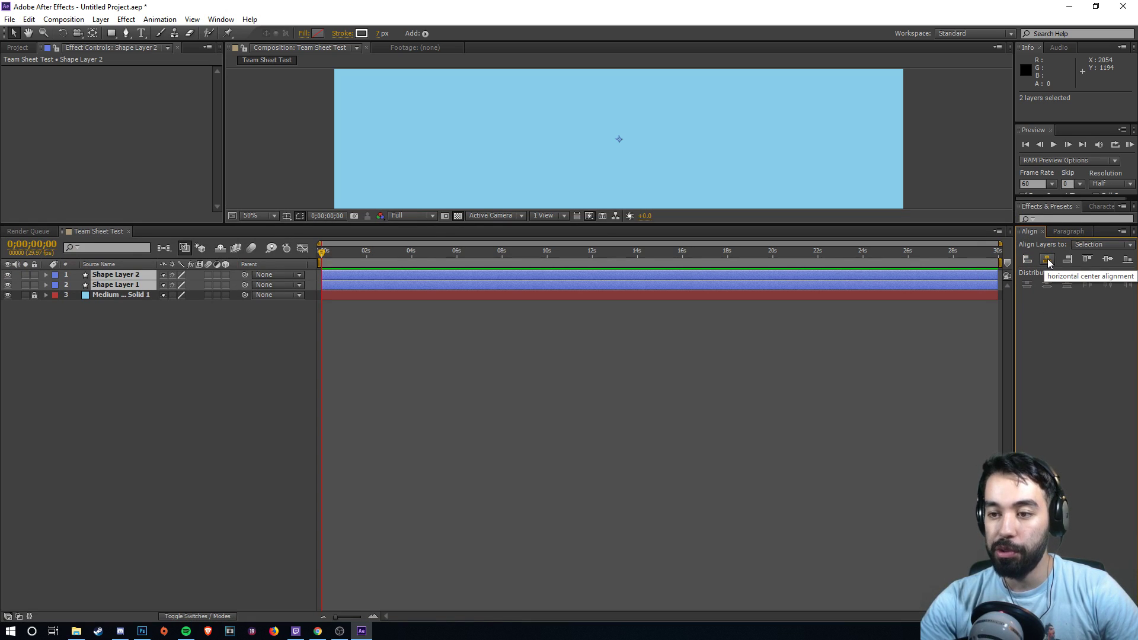
left_click_drag(728, 224, 735, 522)
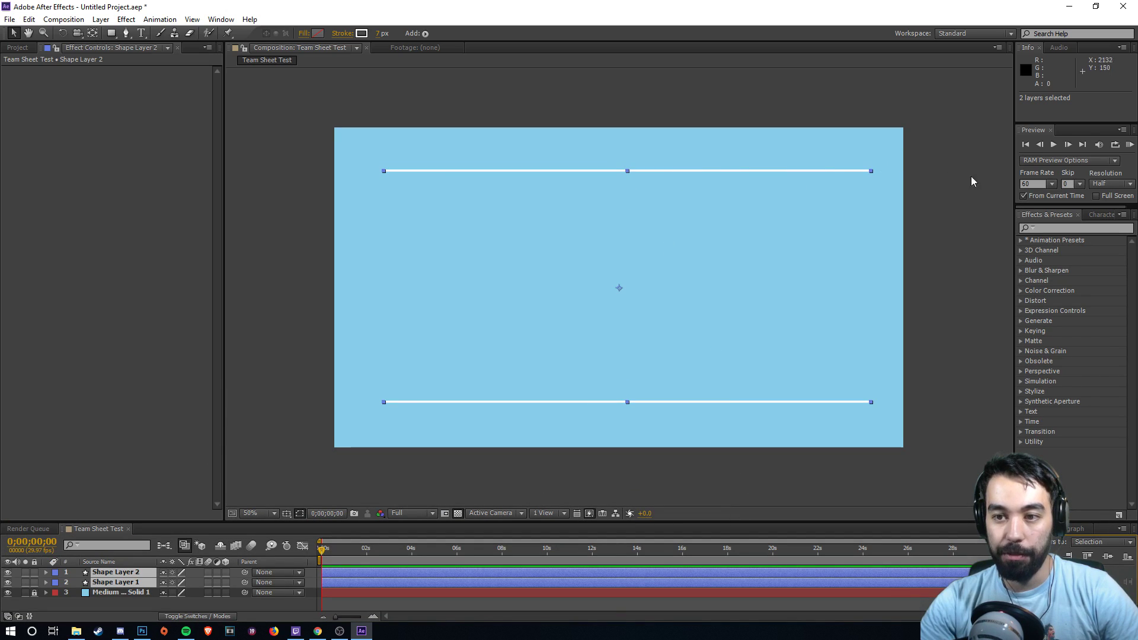
left_click(942, 256)
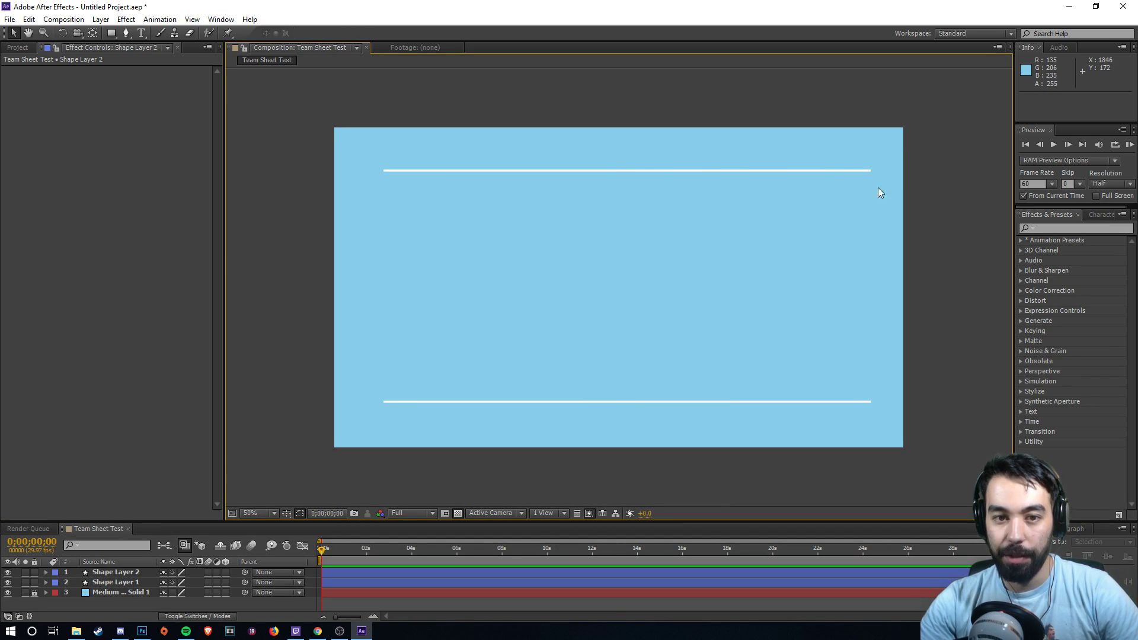
- Try a vertical center alignment on both line layers and undo it
left_click(389, 172)
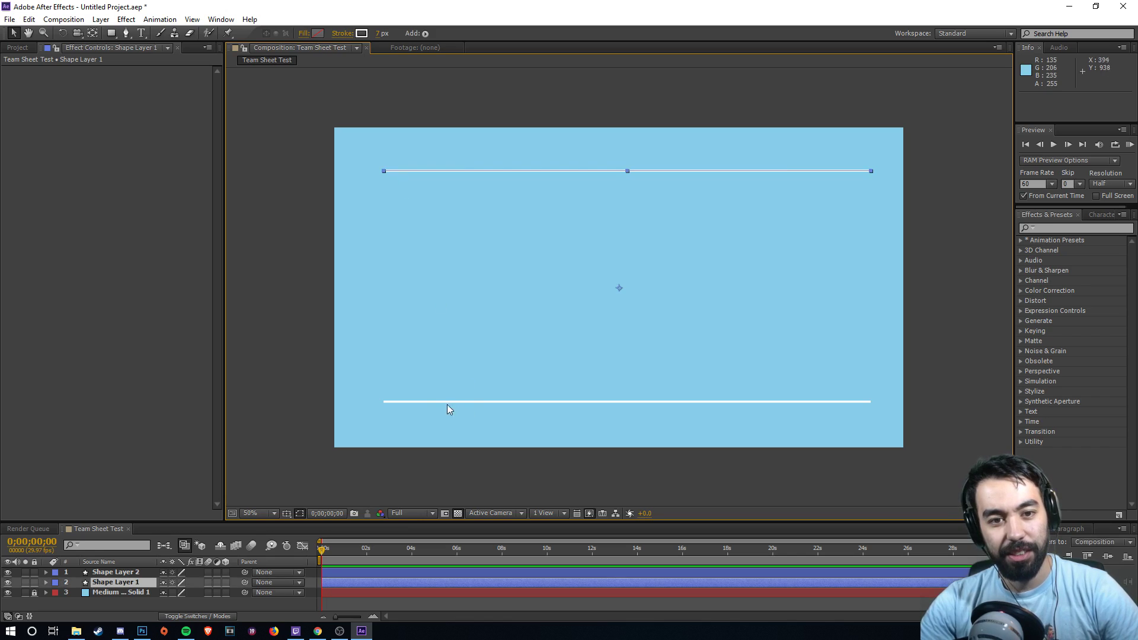
left_click(738, 404)
left_click(113, 572)
left_click(112, 582, "shift")
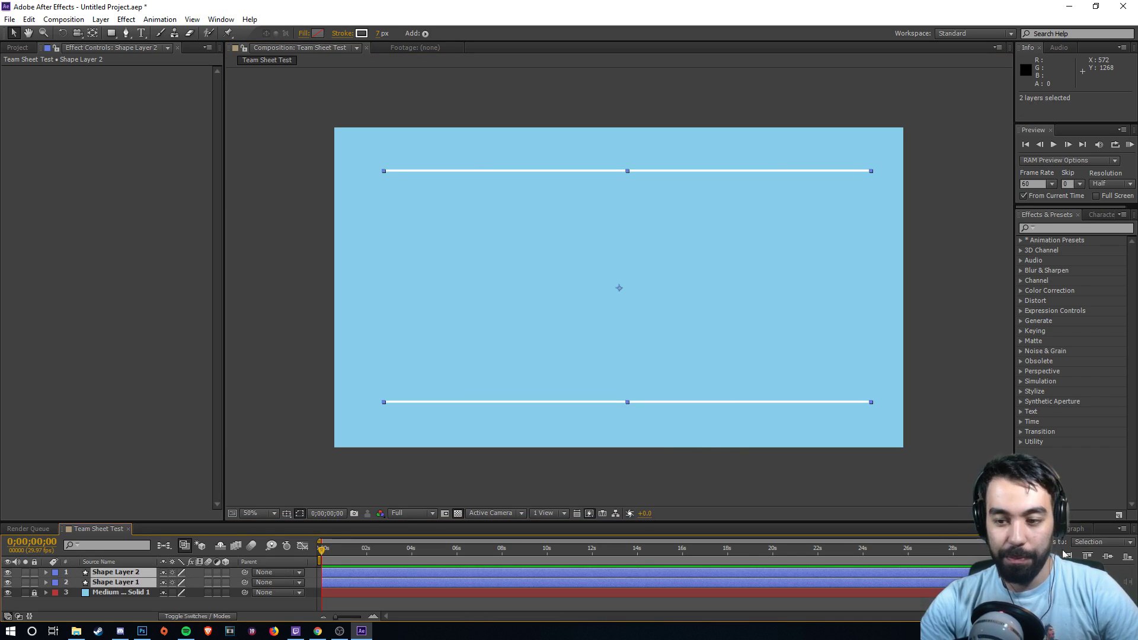
left_click(1105, 560)
key("ctrl+z")
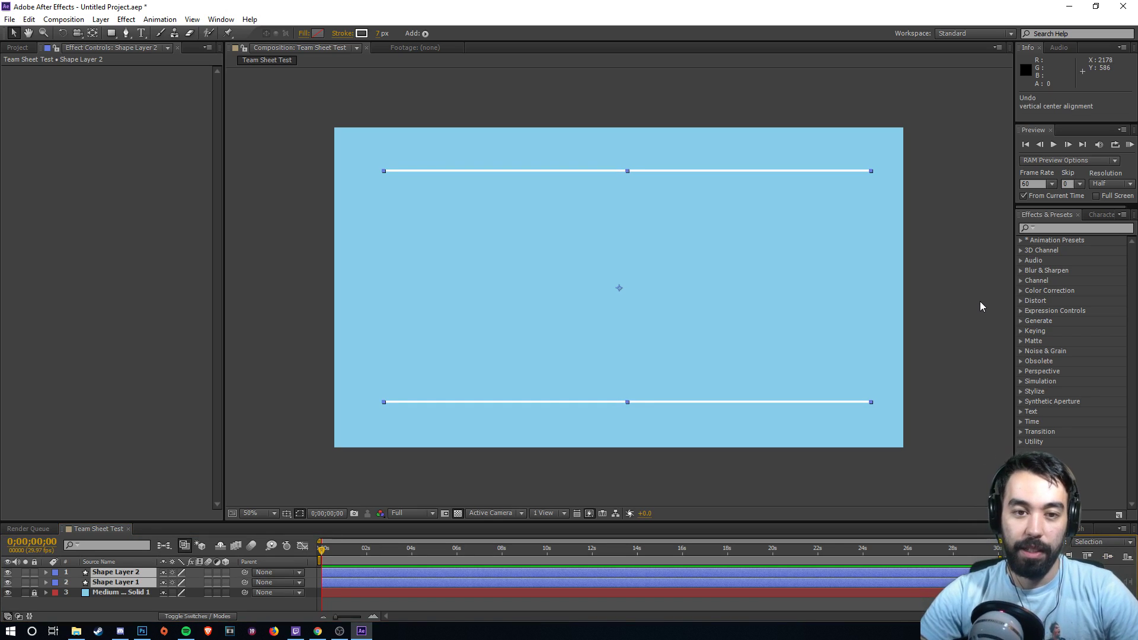
- Nudge both line layers together 40 px to the left
key("shift+Left")
key("shift+Left")
key("shift+Left")
key("shift+Left")
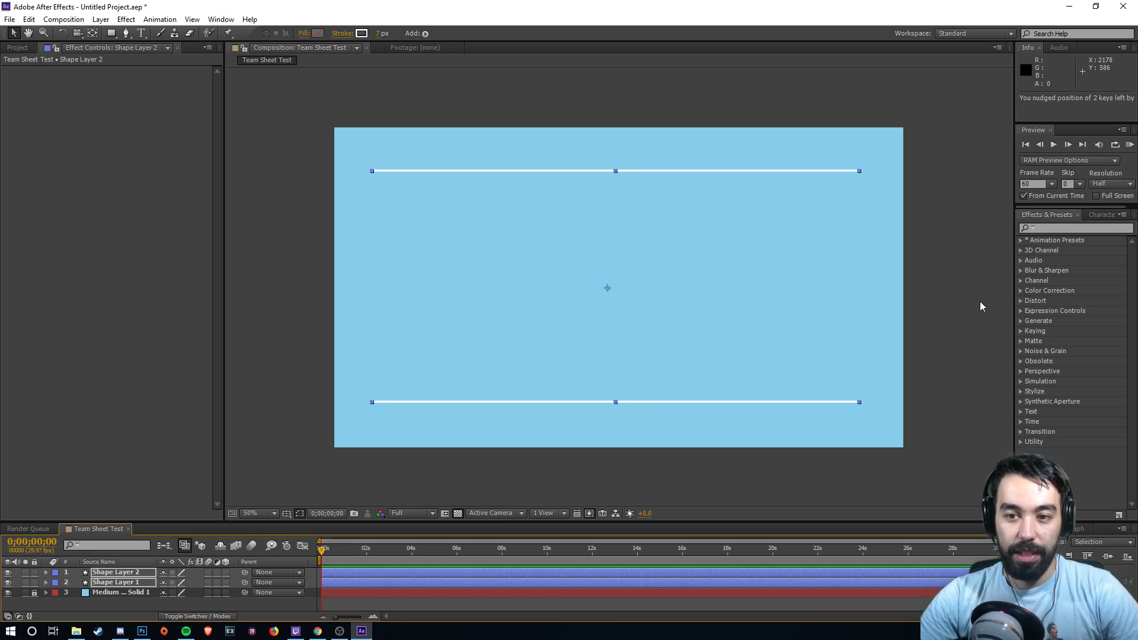
key("shift+Right")
key("shift+Right")
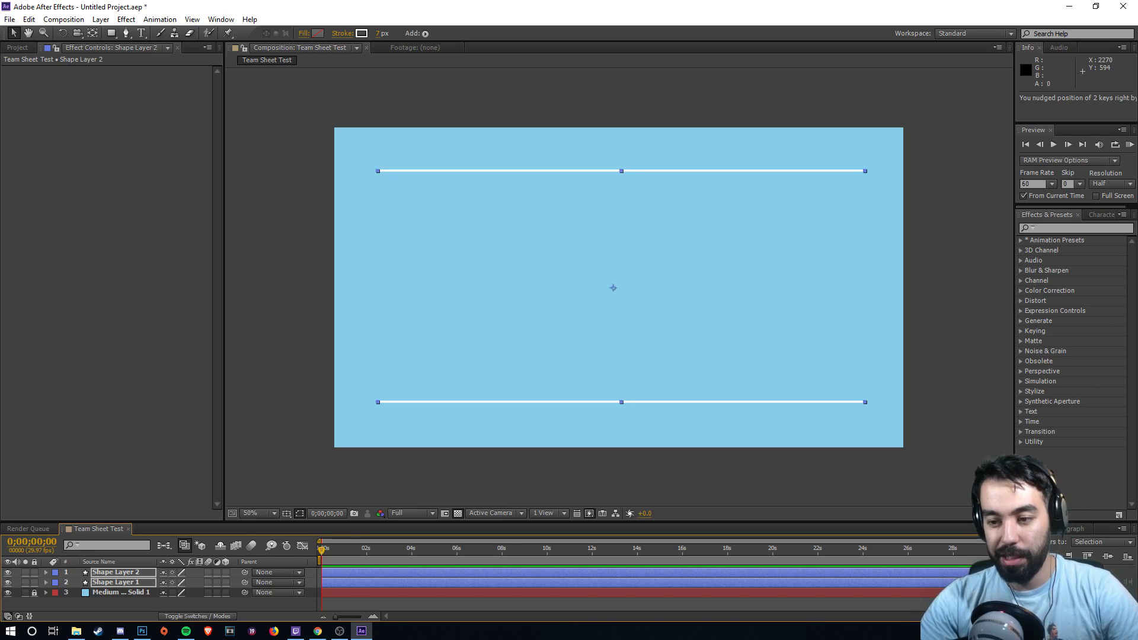
key("shift+Left")
key("shift+Left")
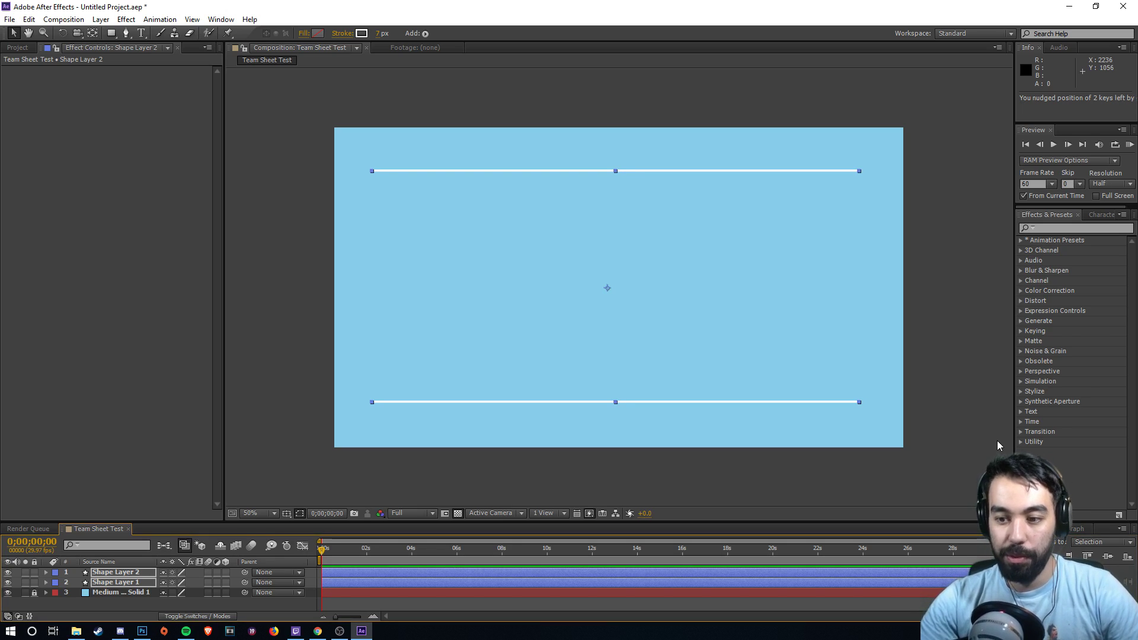
- Nudge the upper and the lower line layer 10 px to the right each, and deselect them
left_click(228, 452)
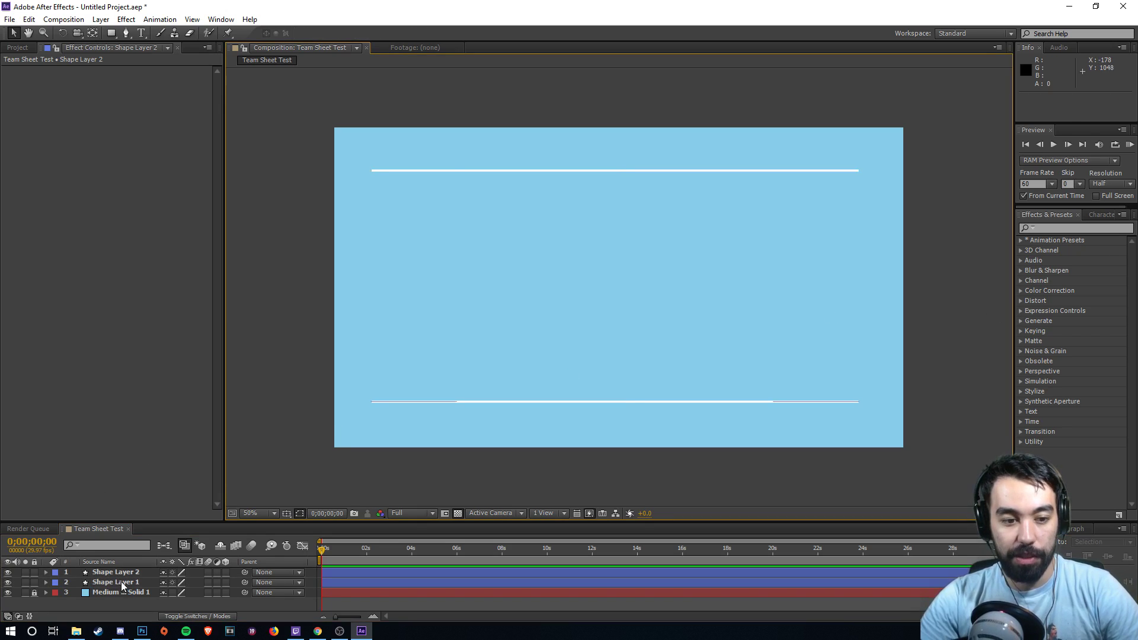
left_click(900, 582)
key("shift+Right")
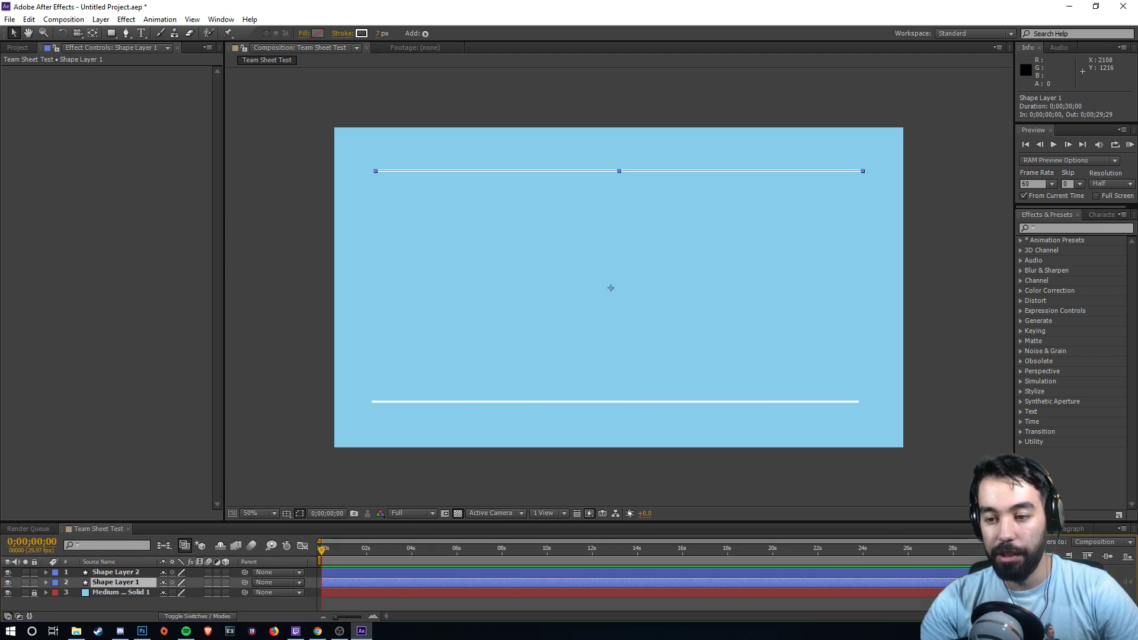
left_click(140, 573)
key("shift+Right")
left_click(948, 427)
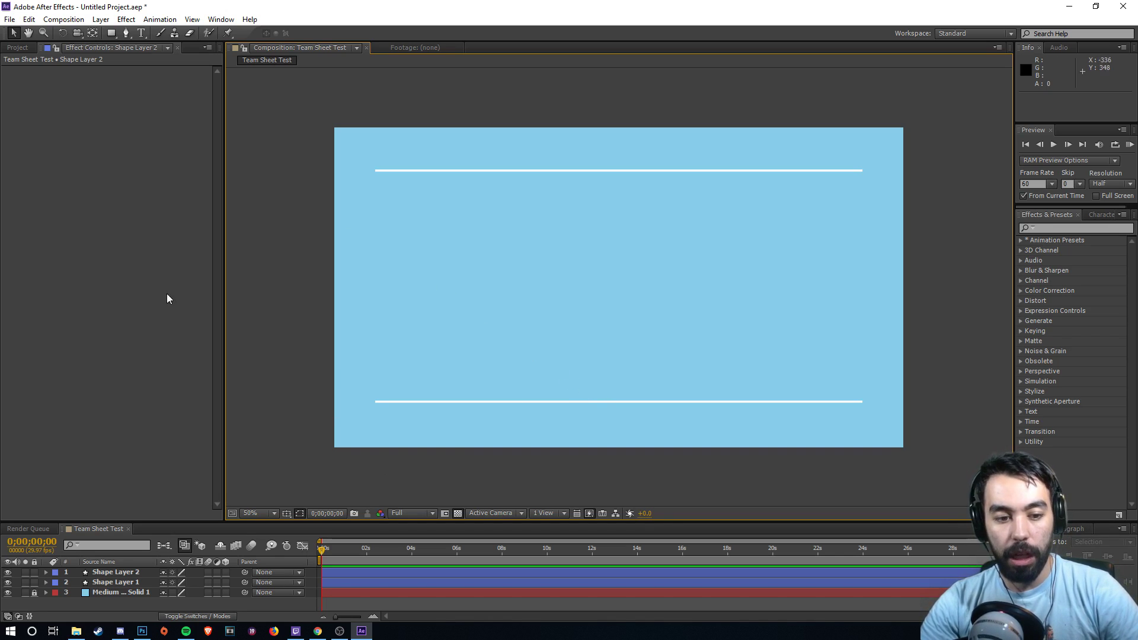
- Start a text layer at the left end of the upper line and set its font to DIN Pro
left_click(141, 33)
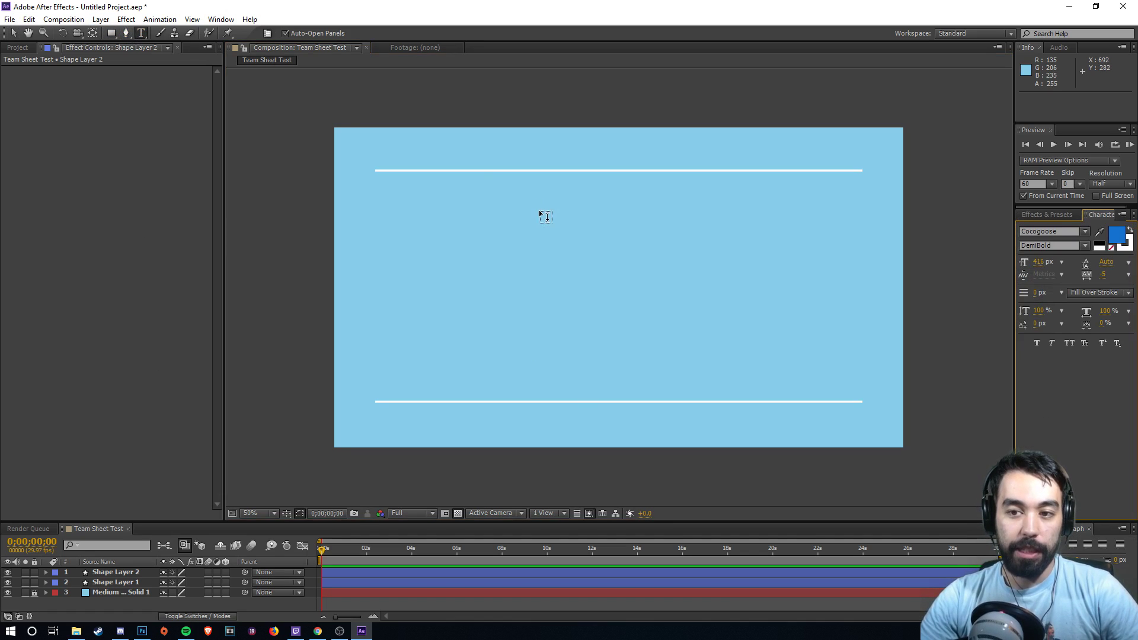
left_click(378, 166)
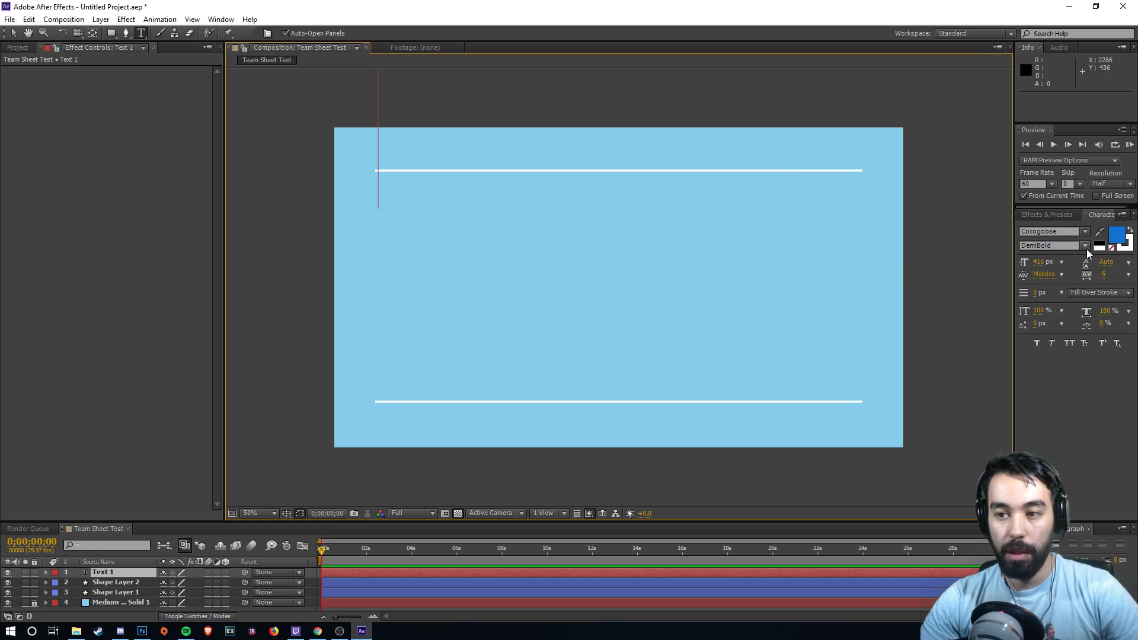
left_click(1086, 233)
mouse_move(1131, 278)
left_mouse_down()
mouse_move(1131, 354)
mouse_move(1125, 277)
left_mouse_up()
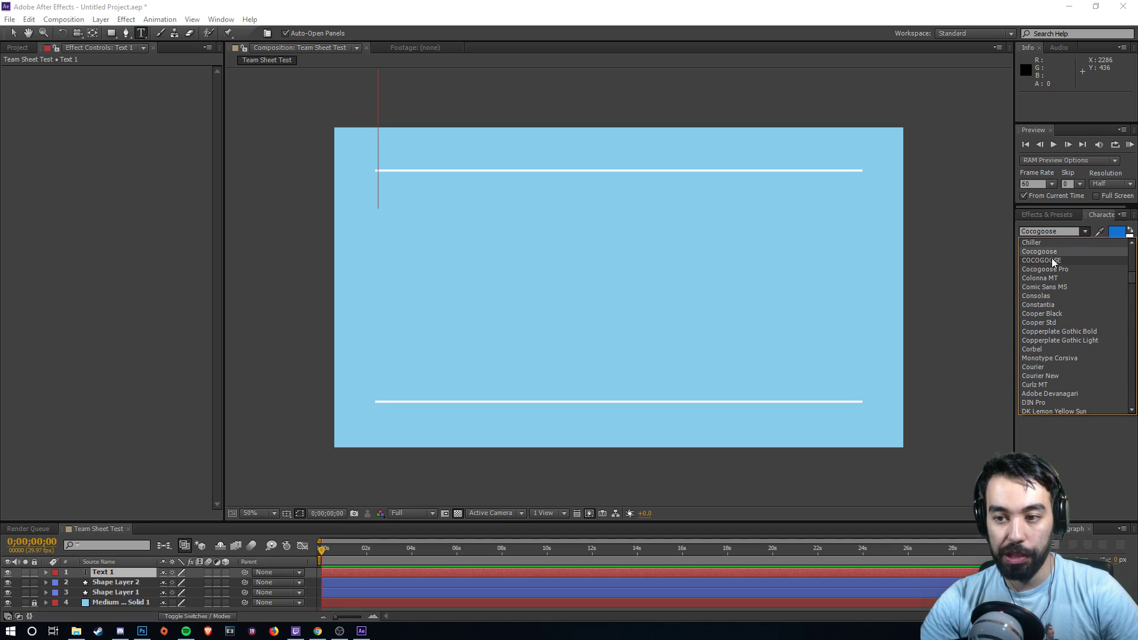
scroll(1054, 316, "down", 2)
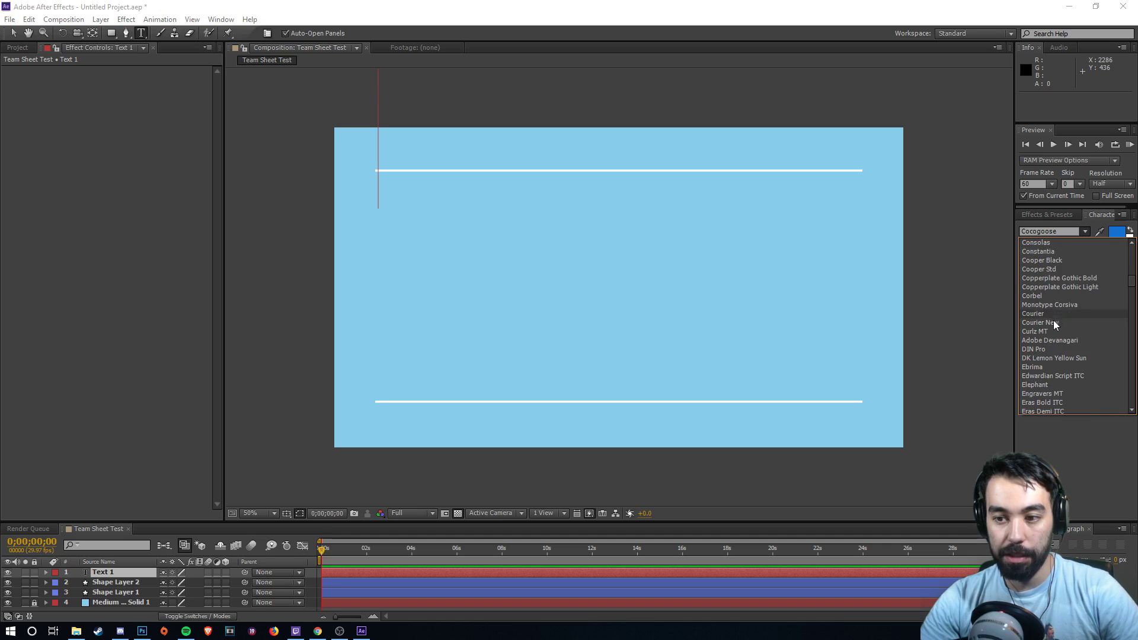
left_click(1034, 350)
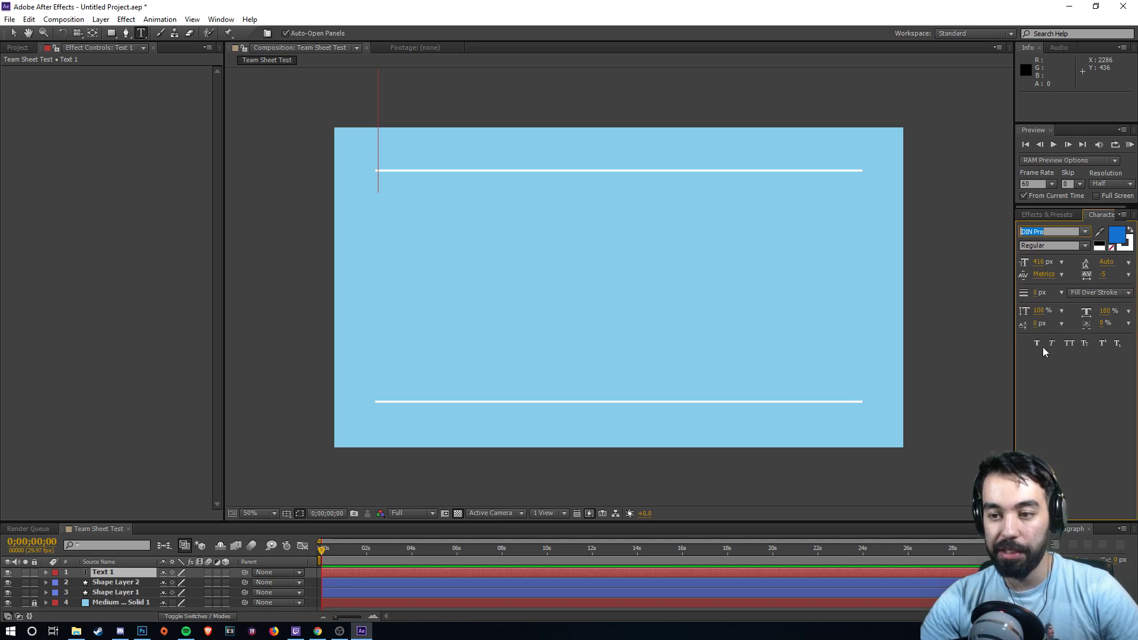
- Set the text's fill color to white, FFFFFF
left_click(1116, 239)
left_click_drag(79, 220, 21, 151)
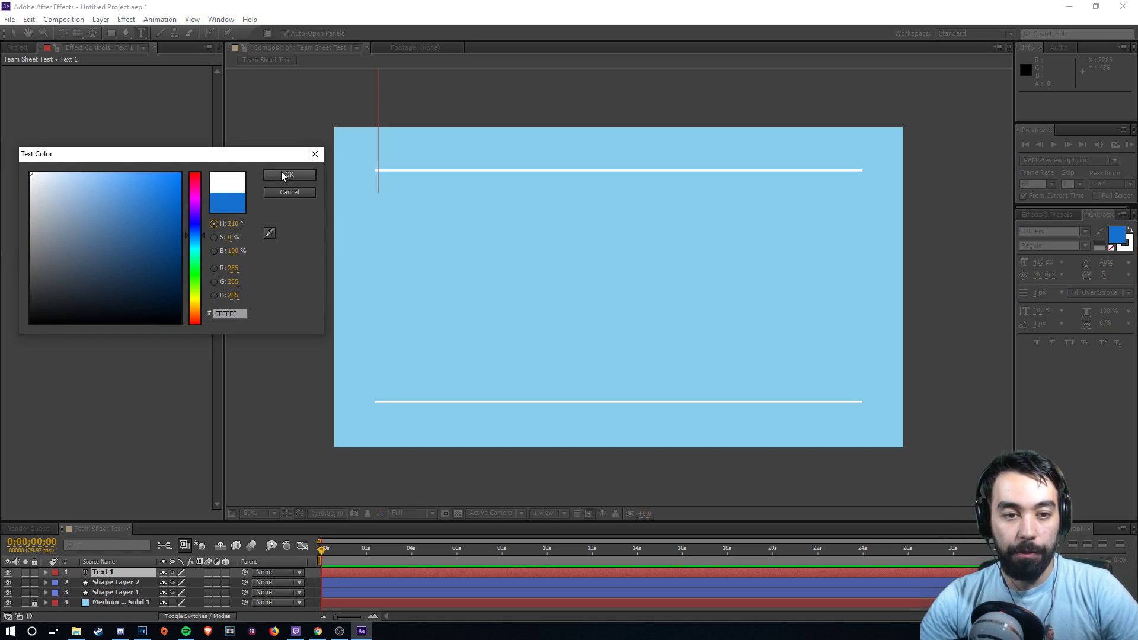
left_click(287, 175)
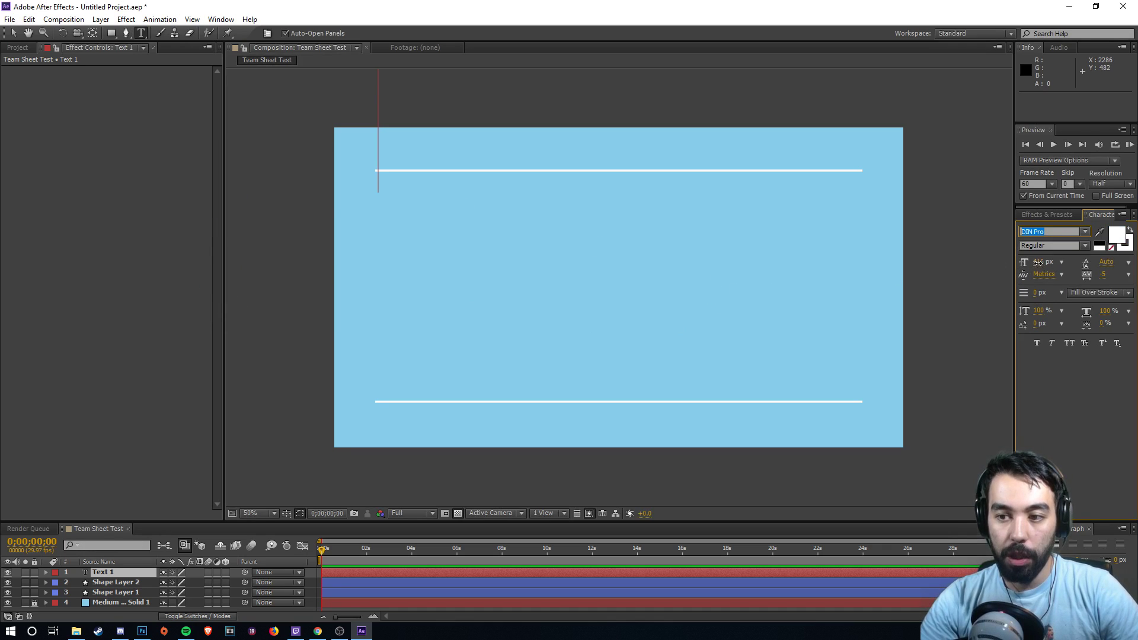
- Try font sizes of 120 px and 50 px for the new text layer
left_click(1038, 262)
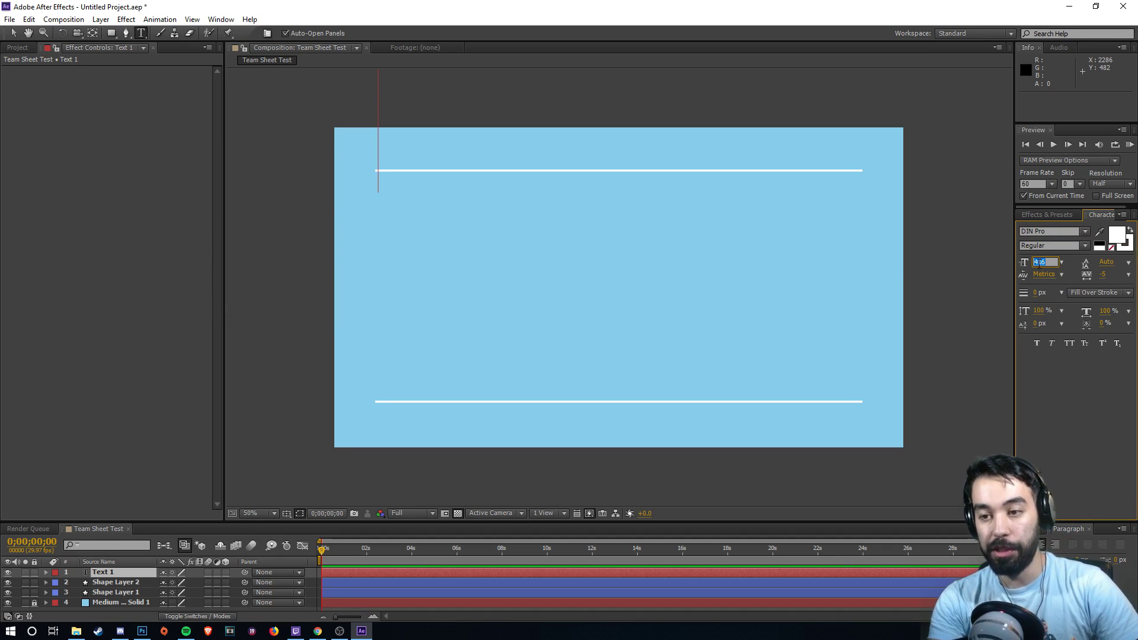
type("120")
key("Return")
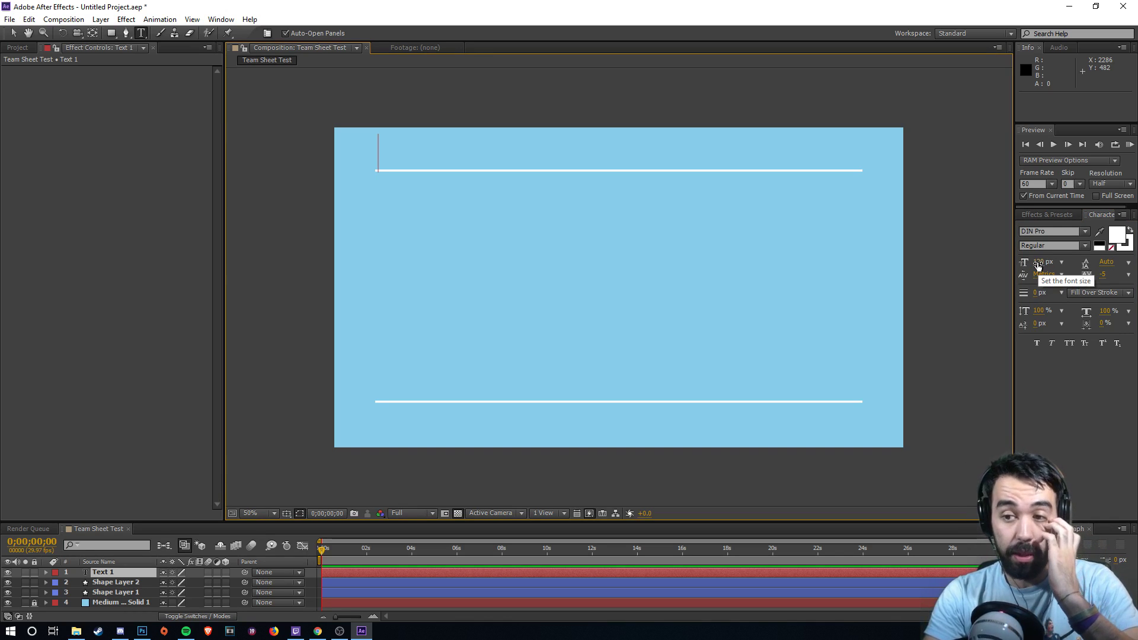
left_click(1043, 263)
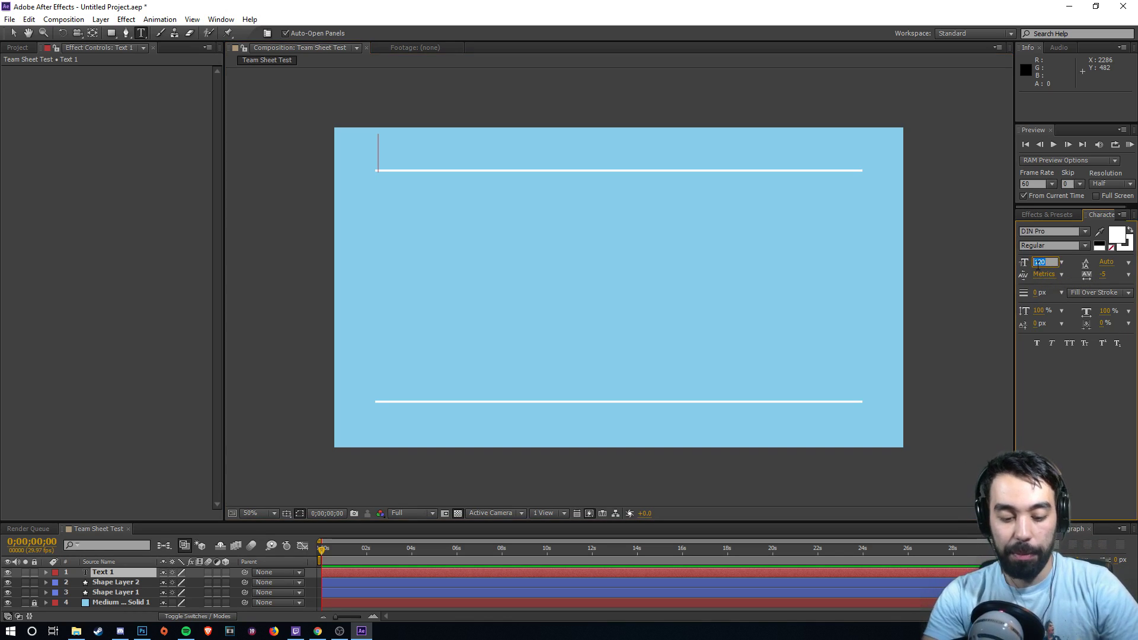
key("Return")
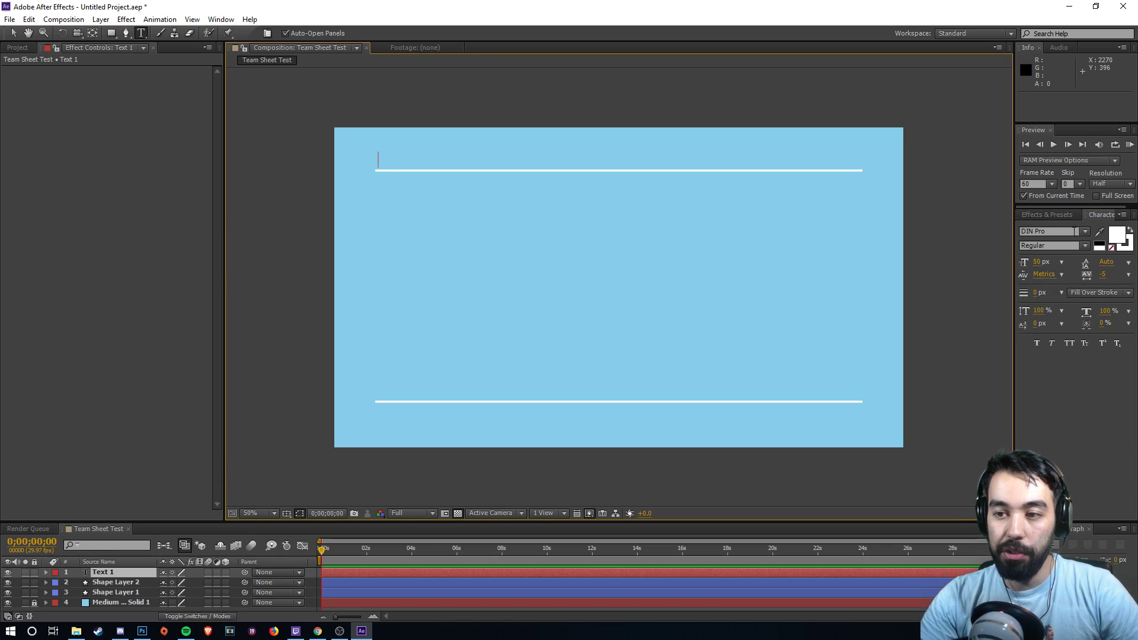
- Set the font size to 45 px and enter MANCHESTER CITY as the heading above the upper line
left_click(1039, 263)
type("45")
key("Return")
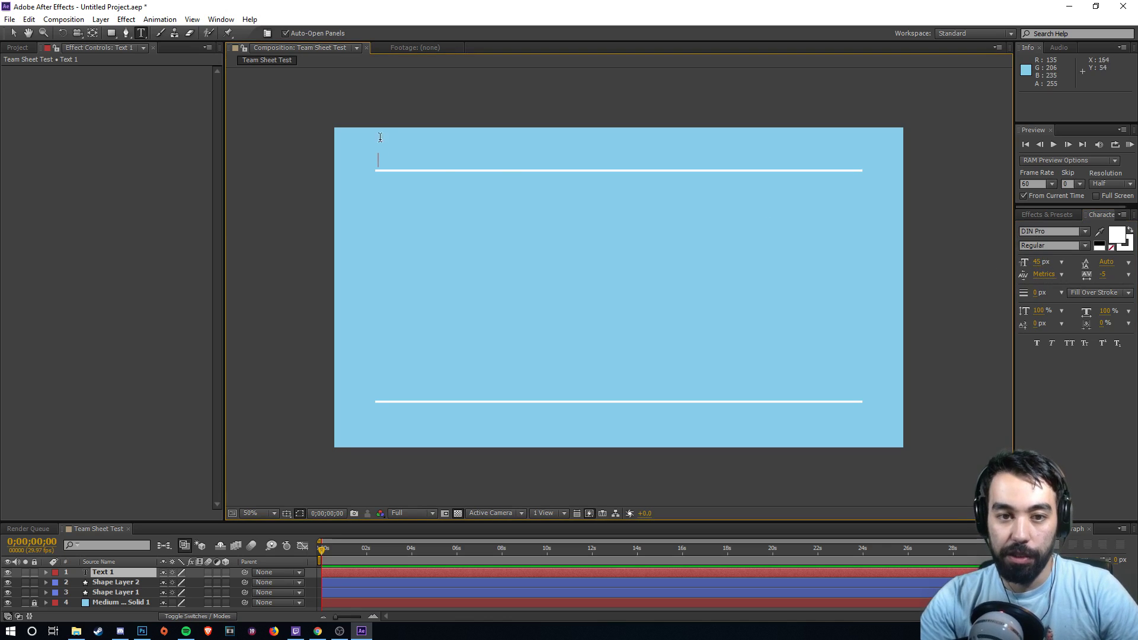
type("MANCHESTER CITY")
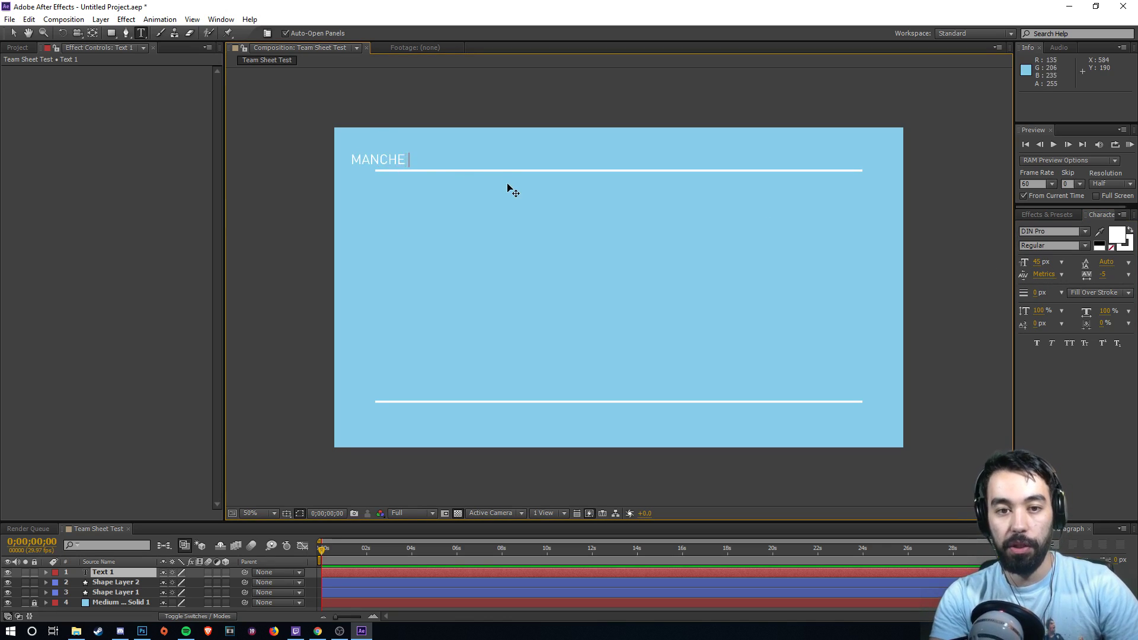
- Left-align the MANCHESTER CITY heading and nudge it left to line up with the start of the upper line
left_click(1024, 545)
left_click(13, 33)
key("Caps_Lock")
key("Left")
key("Left")
- Change the font style of the whole MANCHESTER CITY heading to Bold and deselect it
left_click(142, 33)
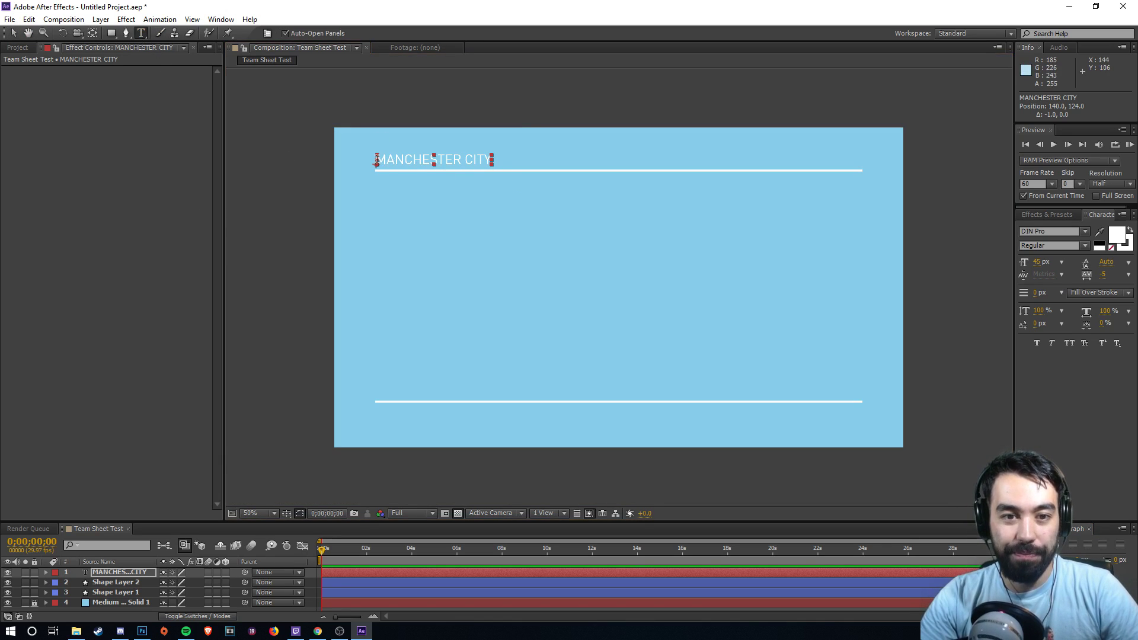
left_click_drag(377, 159, 513, 157)
left_click(1084, 245)
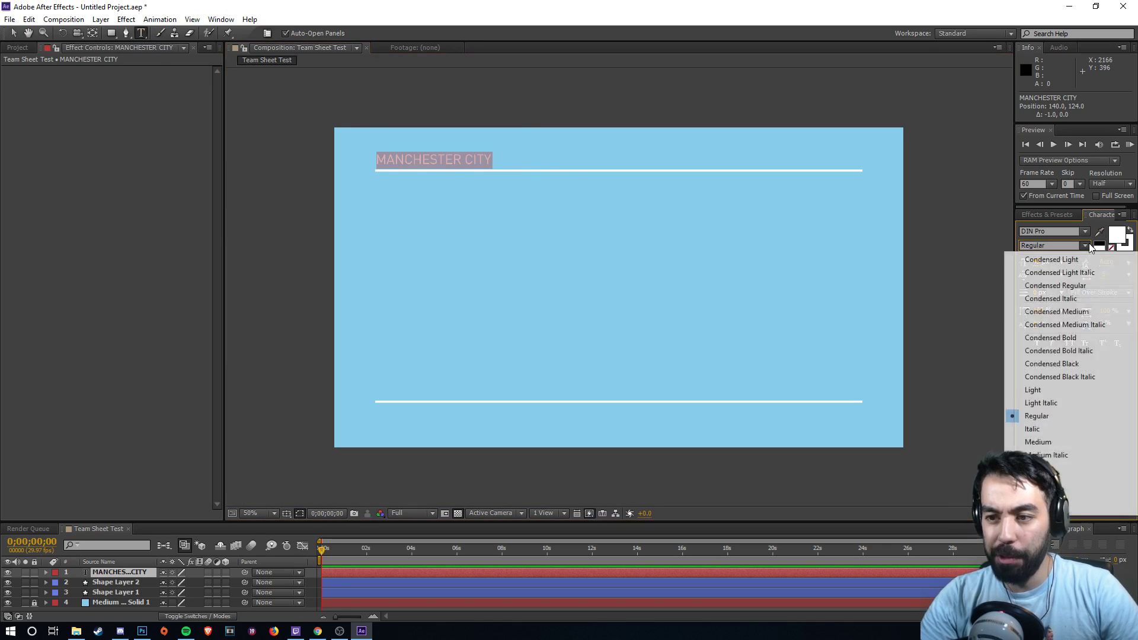
left_click(1114, 468)
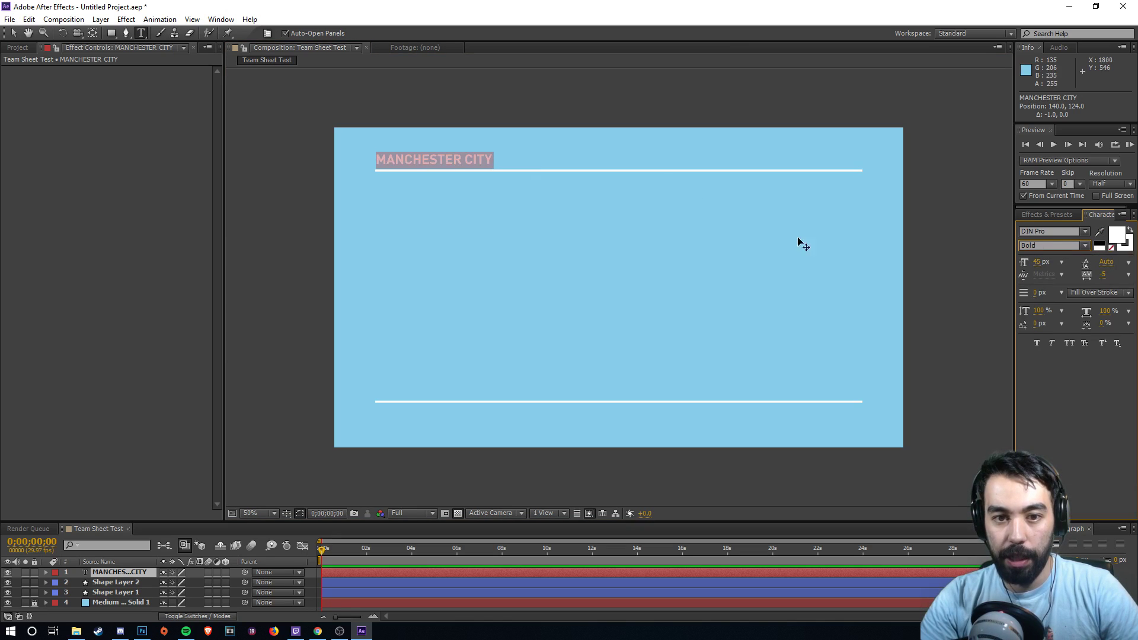
left_click(13, 33)
left_click(300, 193)
- Set the leading of the MANCHESTER CITY heading to 0 px
left_click(437, 161)
left_click(1105, 262)
type("0")
key("Return")
- Try adjusting the heading's baseline shift and vertical scale, restoring the baseline to 0 px and the scale to 100%
left_click(141, 32)
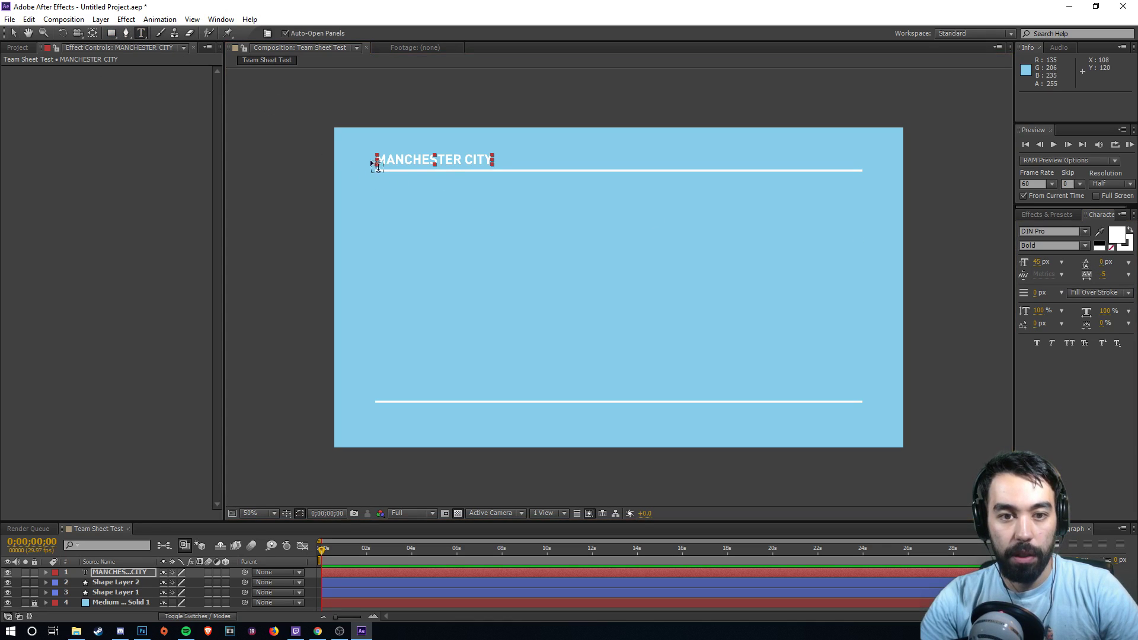
left_click_drag(374, 161, 591, 157)
left_click(1100, 267)
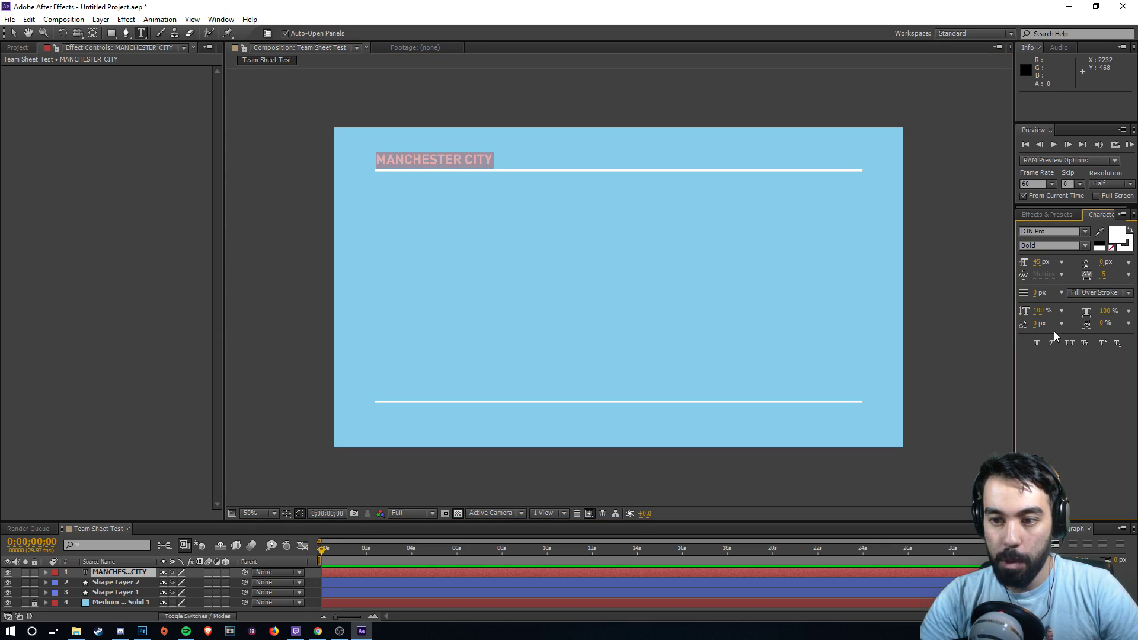
left_click_drag(1035, 325, 1030, 326)
key("ctrl+z")
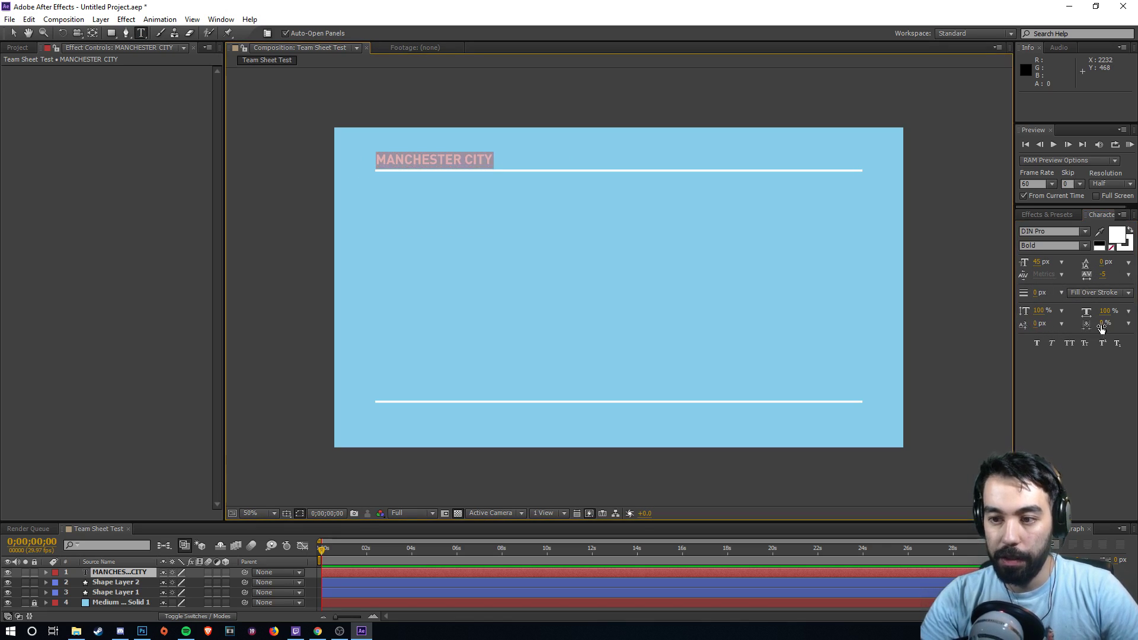
left_click(1040, 311)
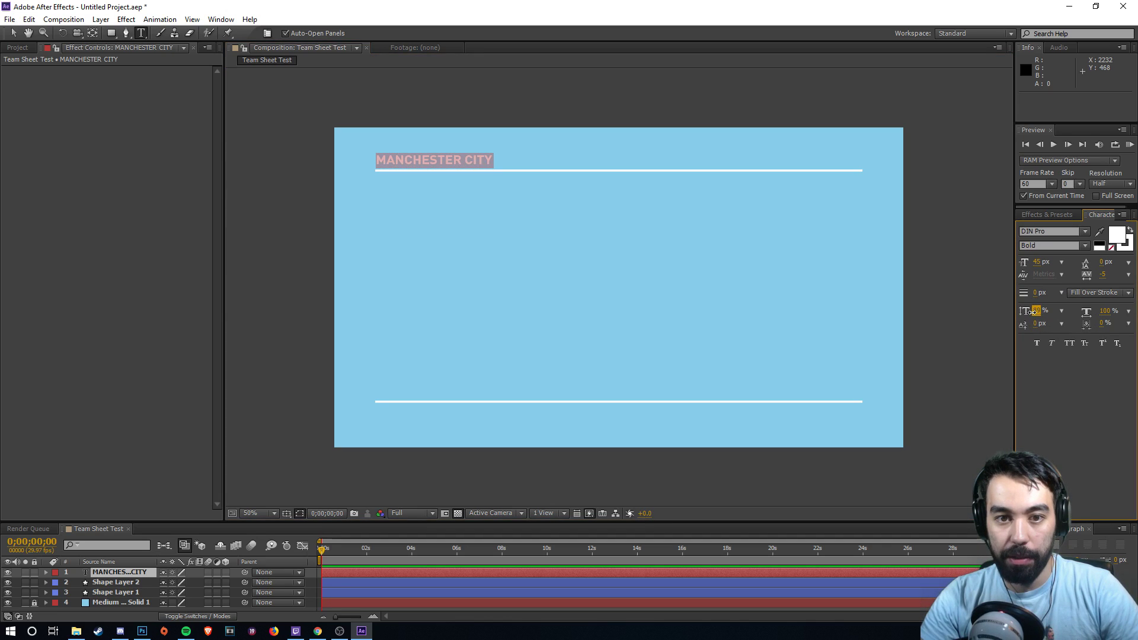
left_click_drag(1034, 311, 1040, 312)
left_click(421, 158)
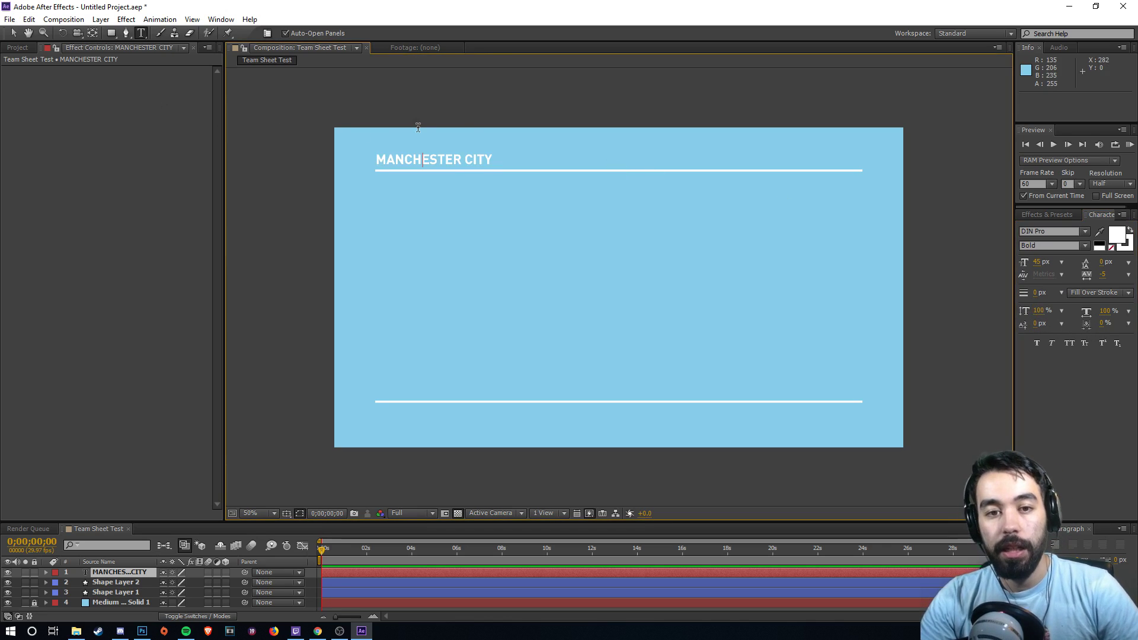
- Reduce the whole MANCHESTER CITY heading to a font size of 35 px, trying 25 px first, and deselect it
left_click_drag(379, 160, 592, 165)
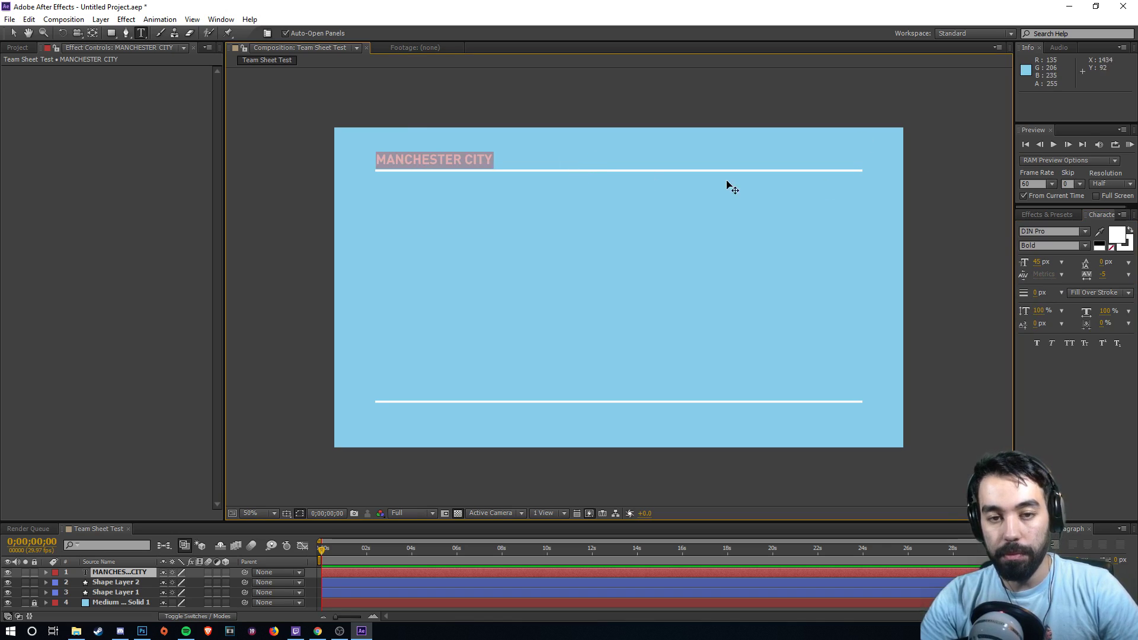
left_click(1039, 264)
type("25")
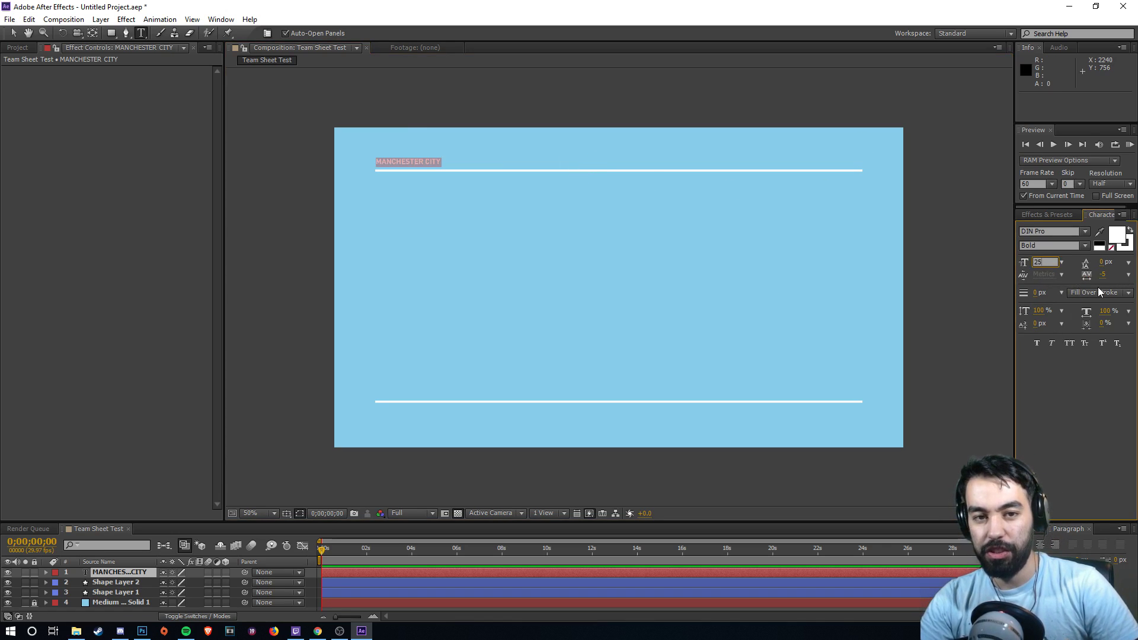
left_click_drag(1046, 263, 1011, 266)
type("35")
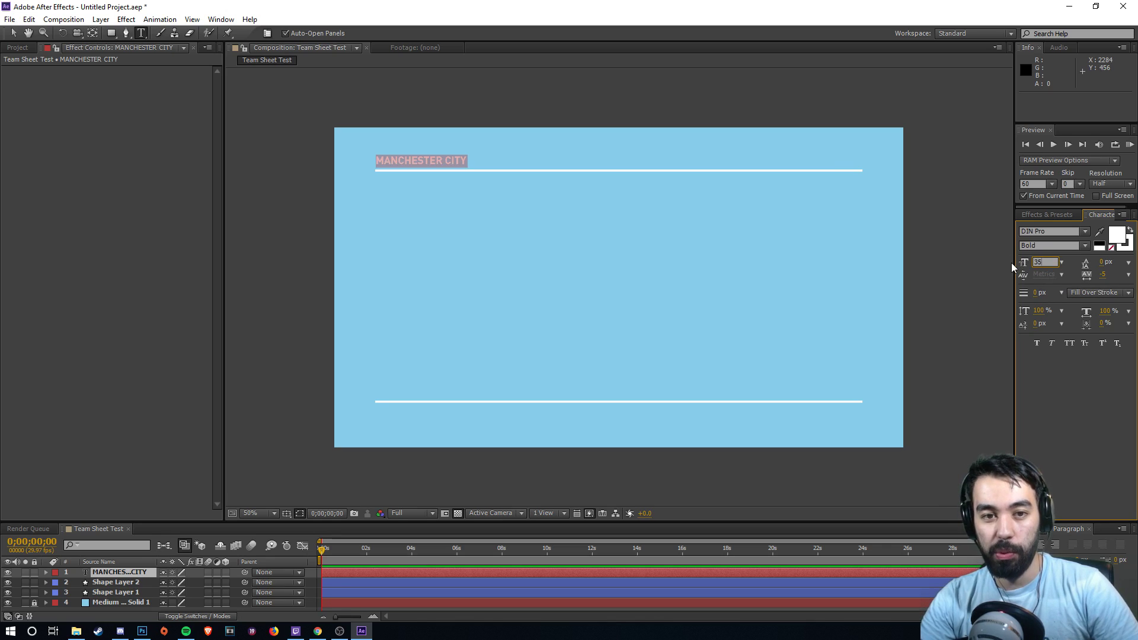
left_click(13, 32)
left_click(445, 115)
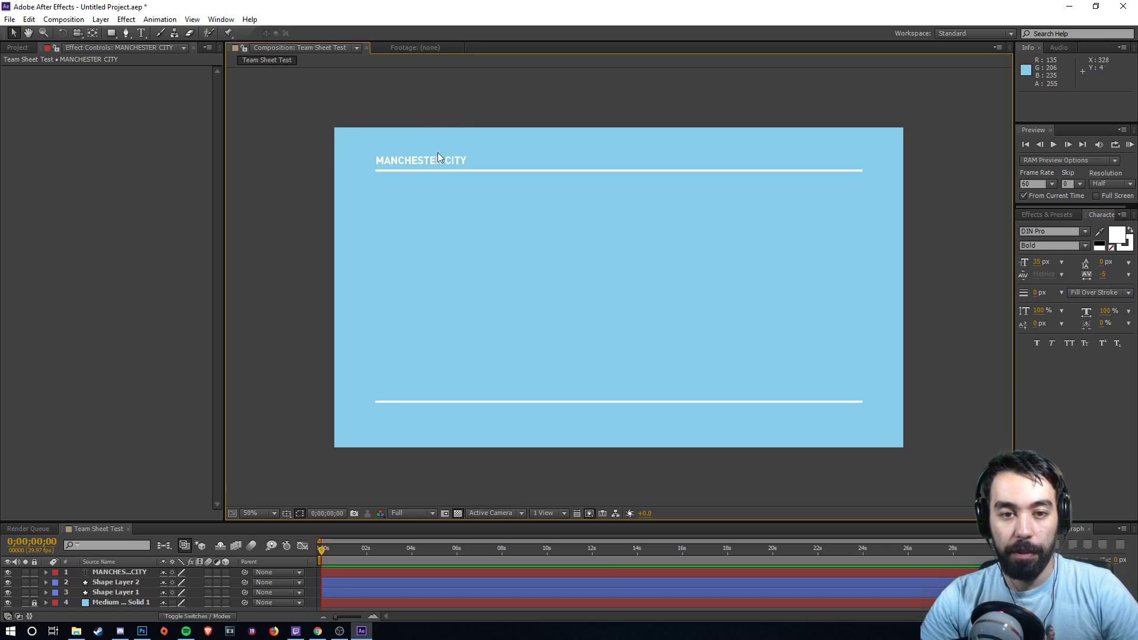
- Append VS to the end of the MANCHESTER CITY heading and finish editing the text
left_click(141, 32)
left_click(436, 160)
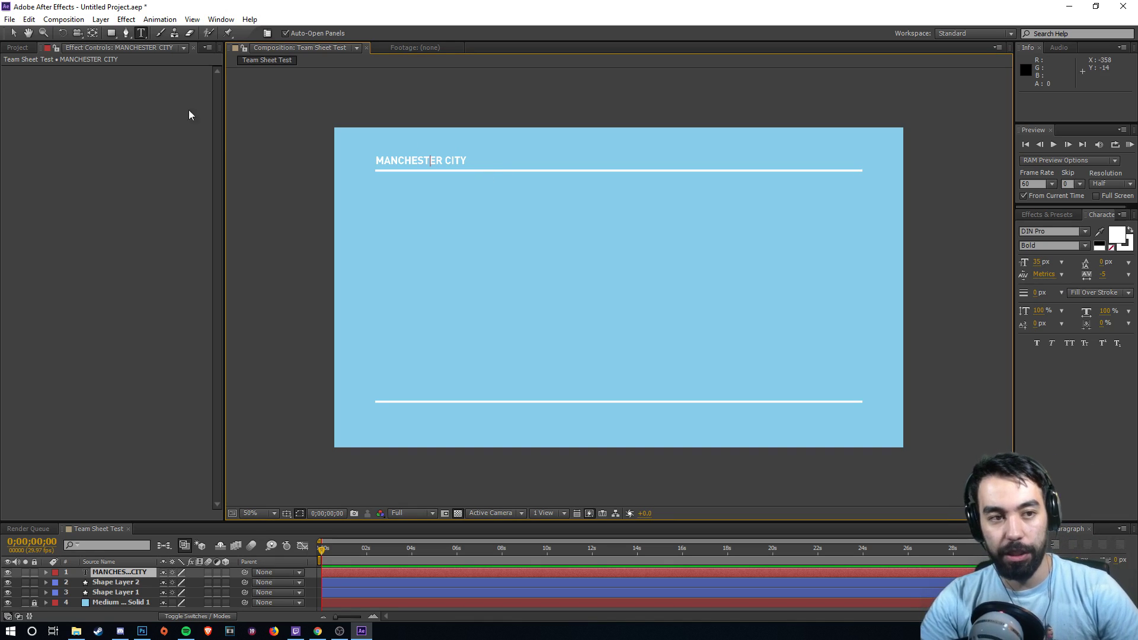
left_click(13, 33)
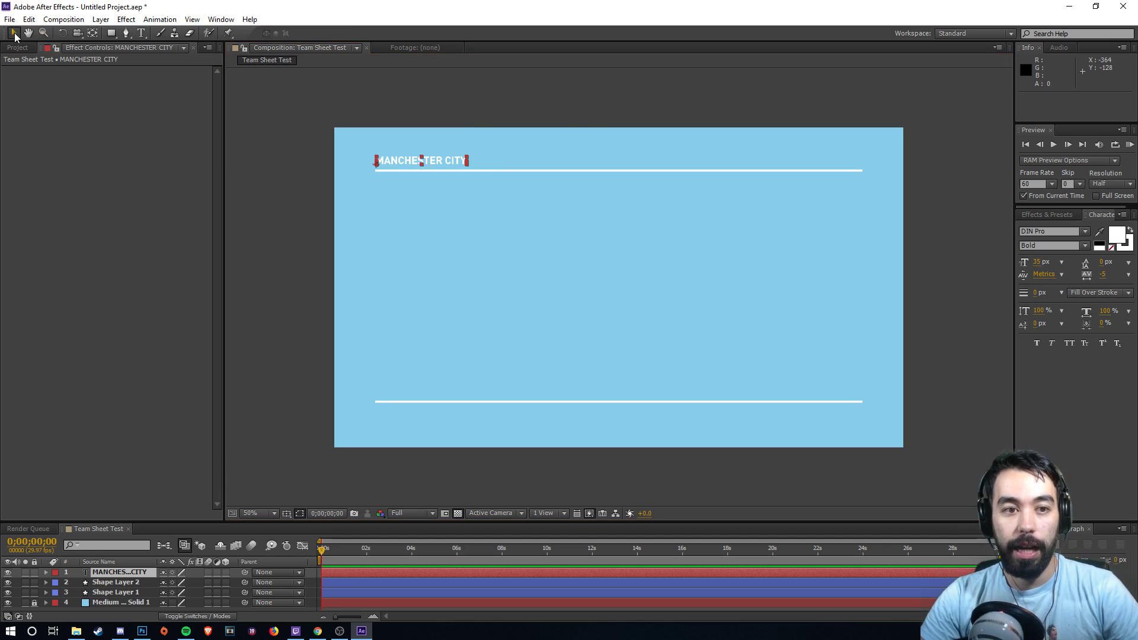
key("ctrl+t")
left_click(437, 160)
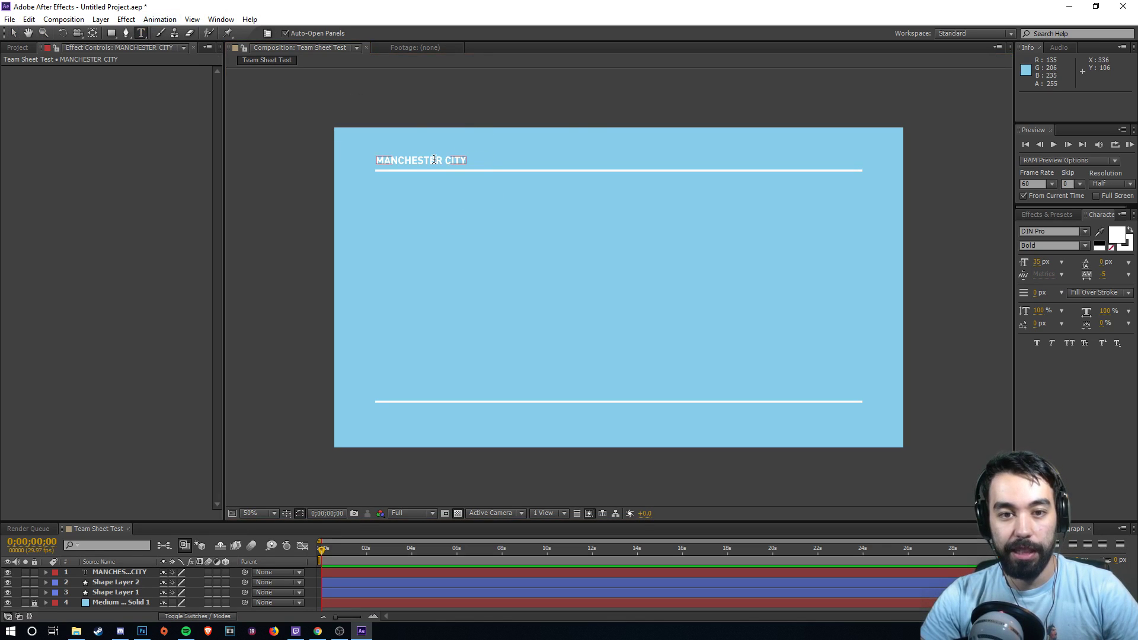
type("VS")
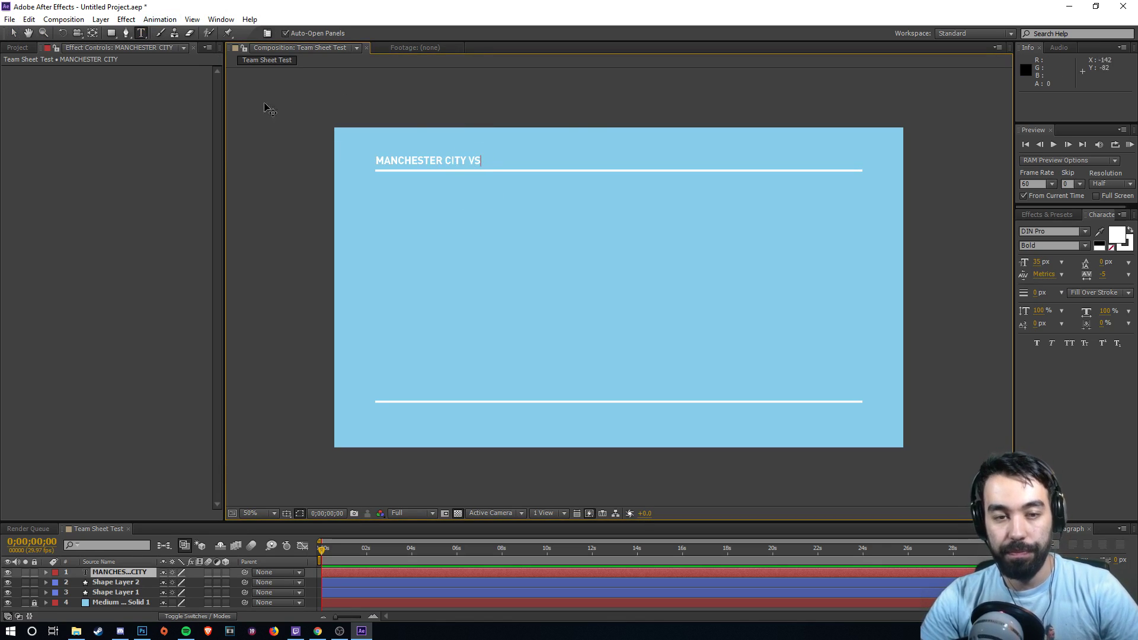
left_click(14, 32)
key("Caps_Lock")
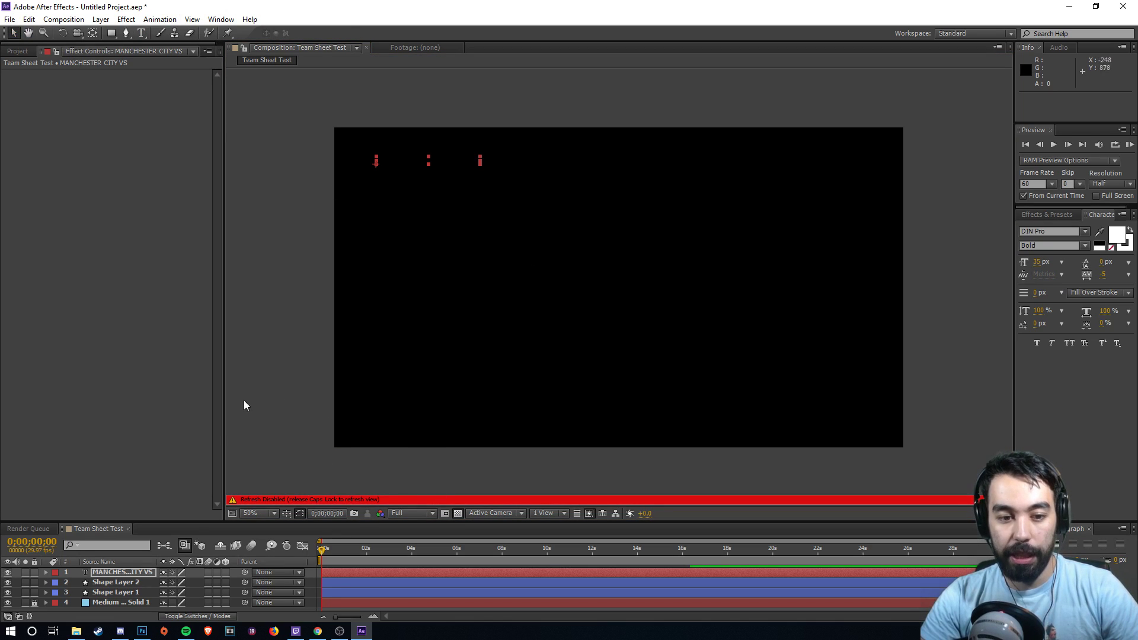
key("Caps_Lock")
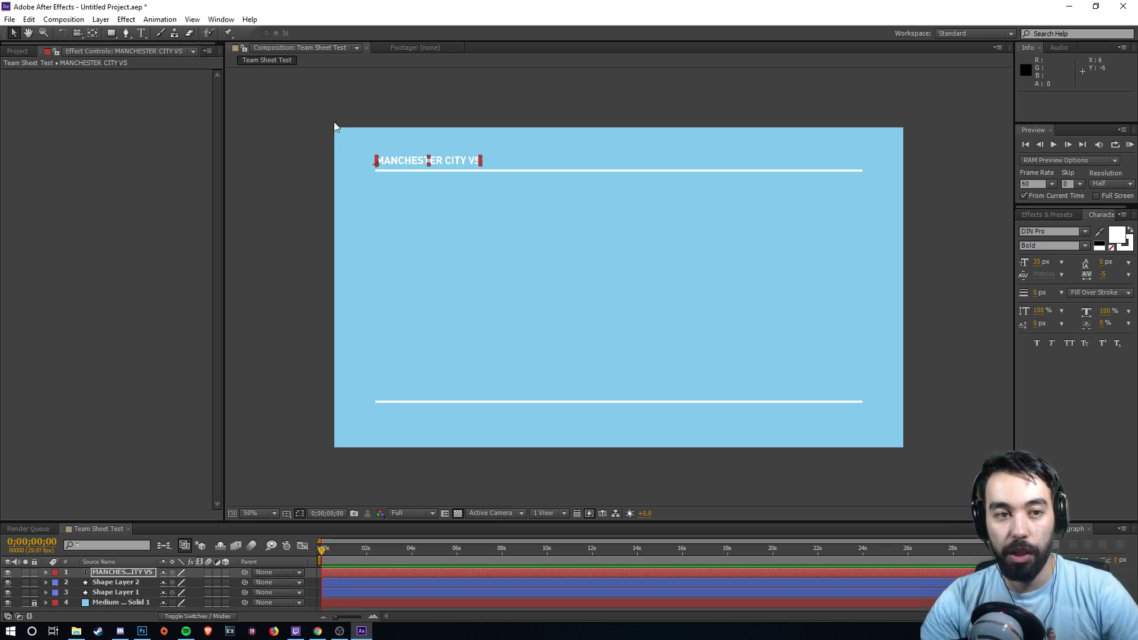
- Add MANCHESTER UNITED in the Regular font style after VS in the heading, and deselect the layer
left_click(141, 33)
left_click(479, 160)
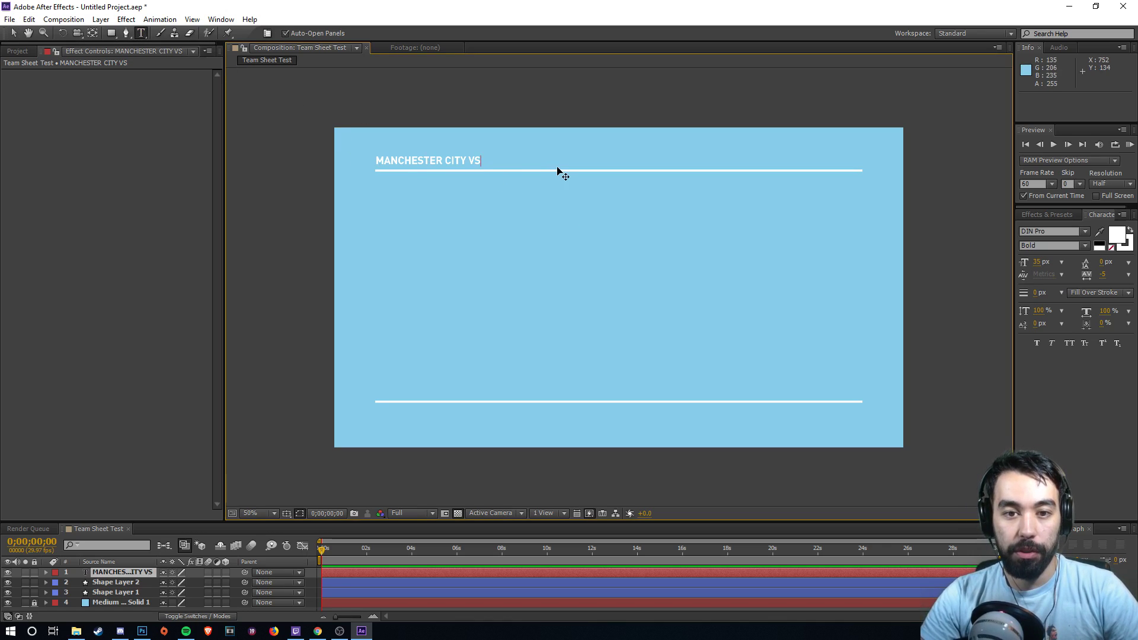
left_click(1084, 245)
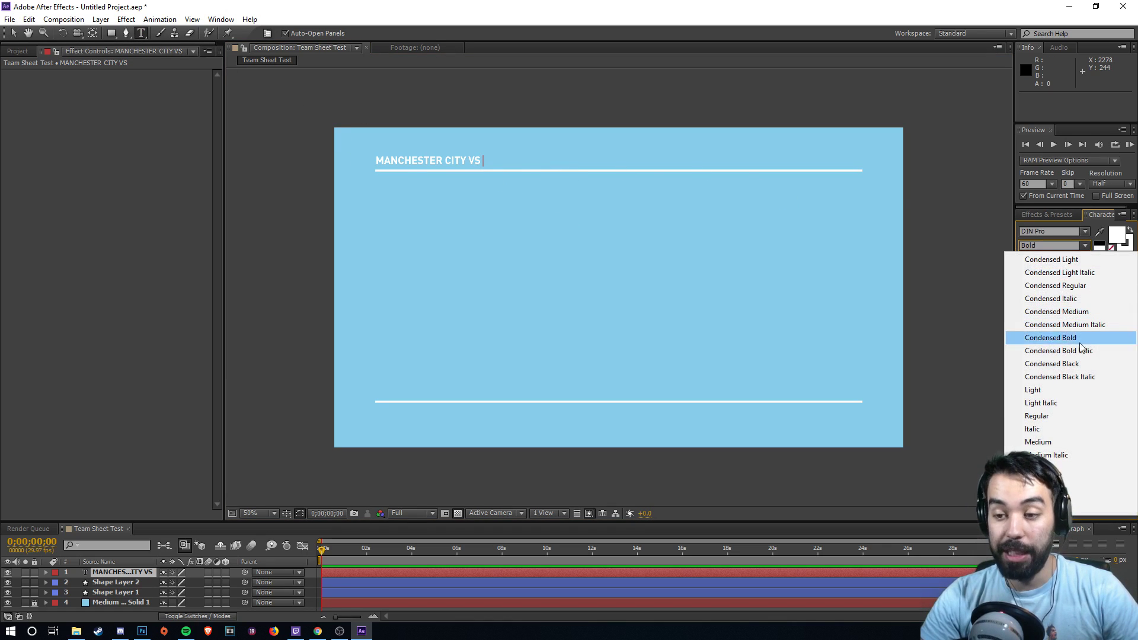
left_click(1046, 415)
type("MANCHESTER CITY VS MANCHESTER UNITED")
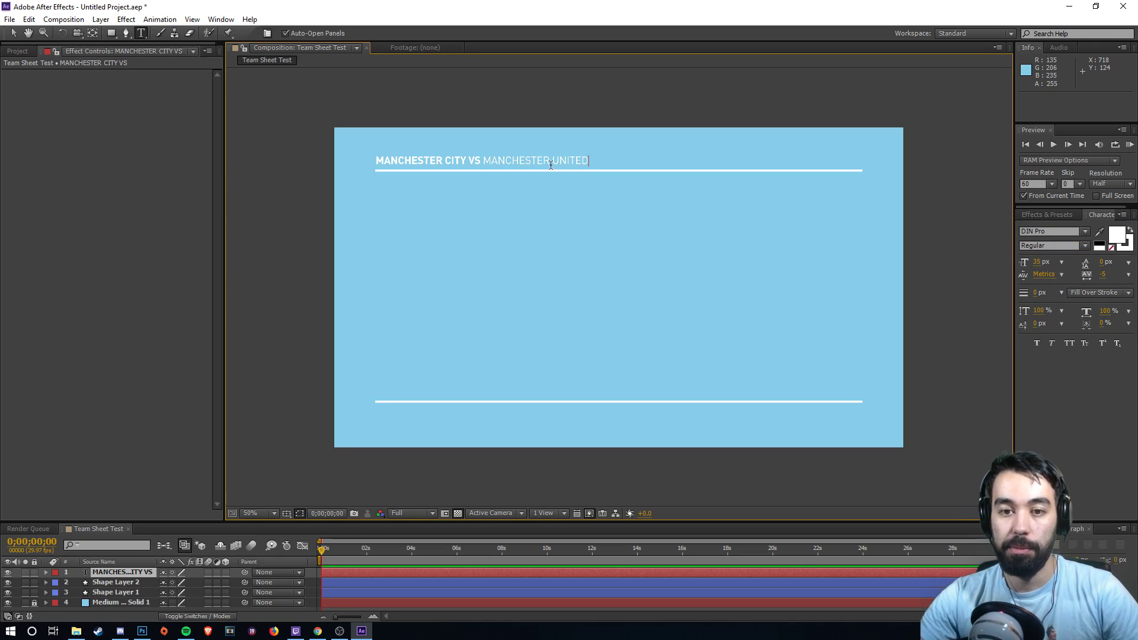
left_click(14, 36)
left_click(436, 121)
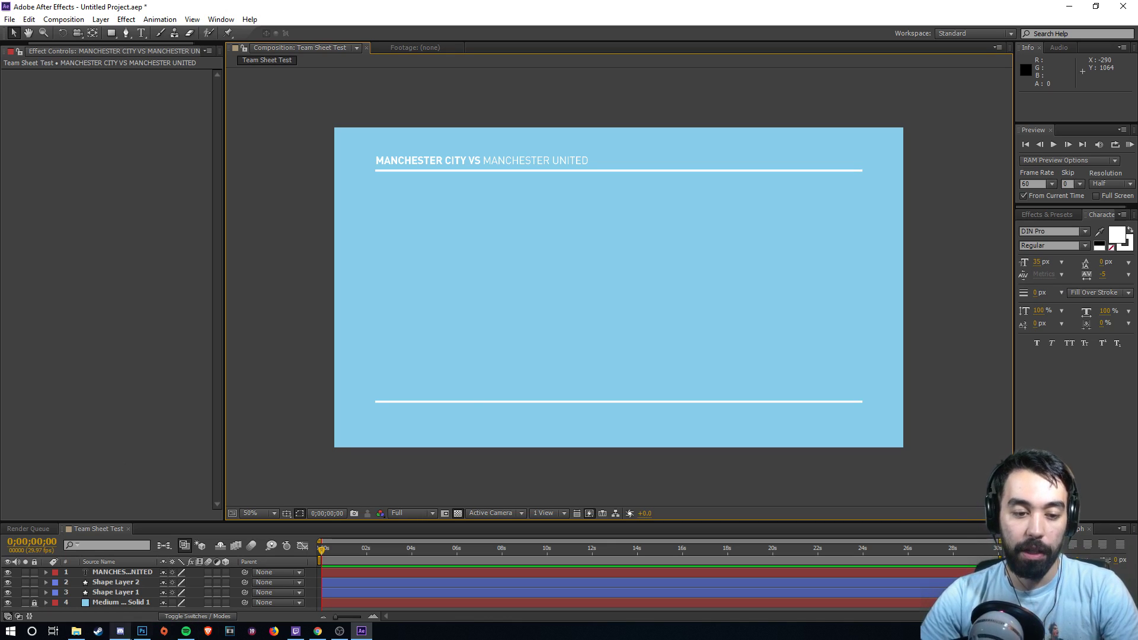
- Switch to Photoshop and create a new 200 x 200 pixel document with a transparent background
left_click(142, 631)
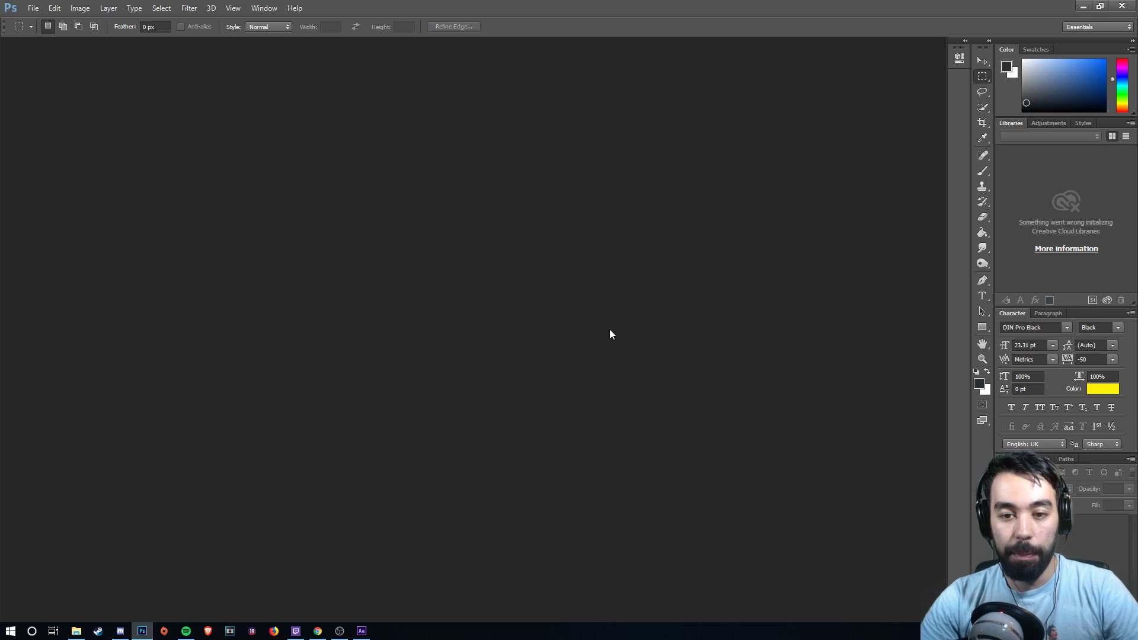
left_click(34, 9)
left_click(27, 21)
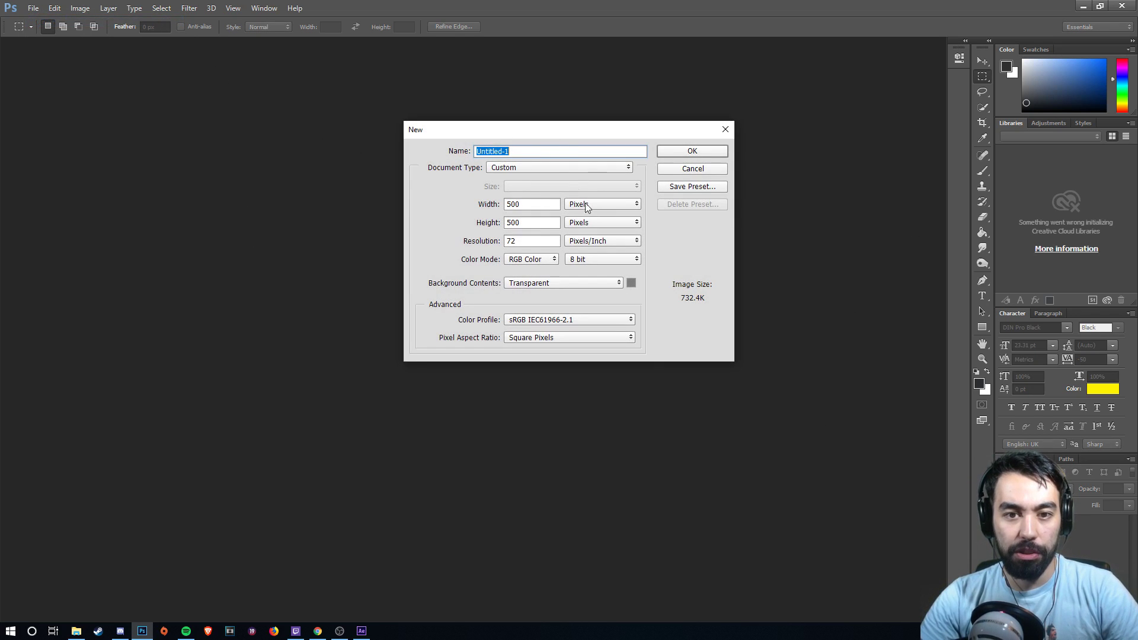
double_click(550, 208)
type("200")
key("Tab")
type("200")
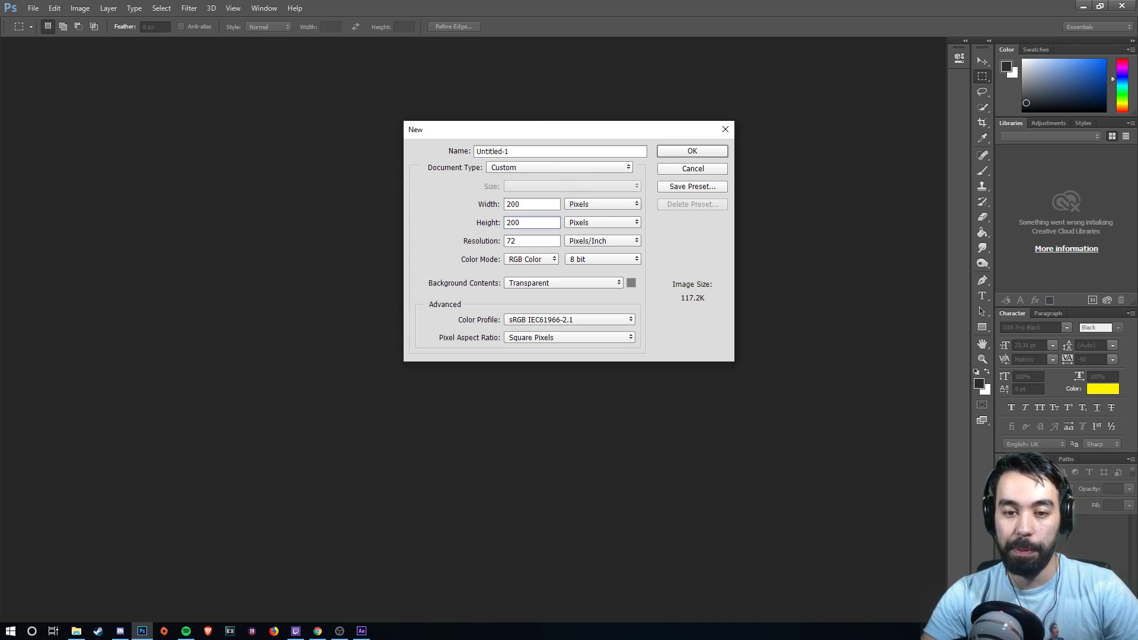
key("Return")
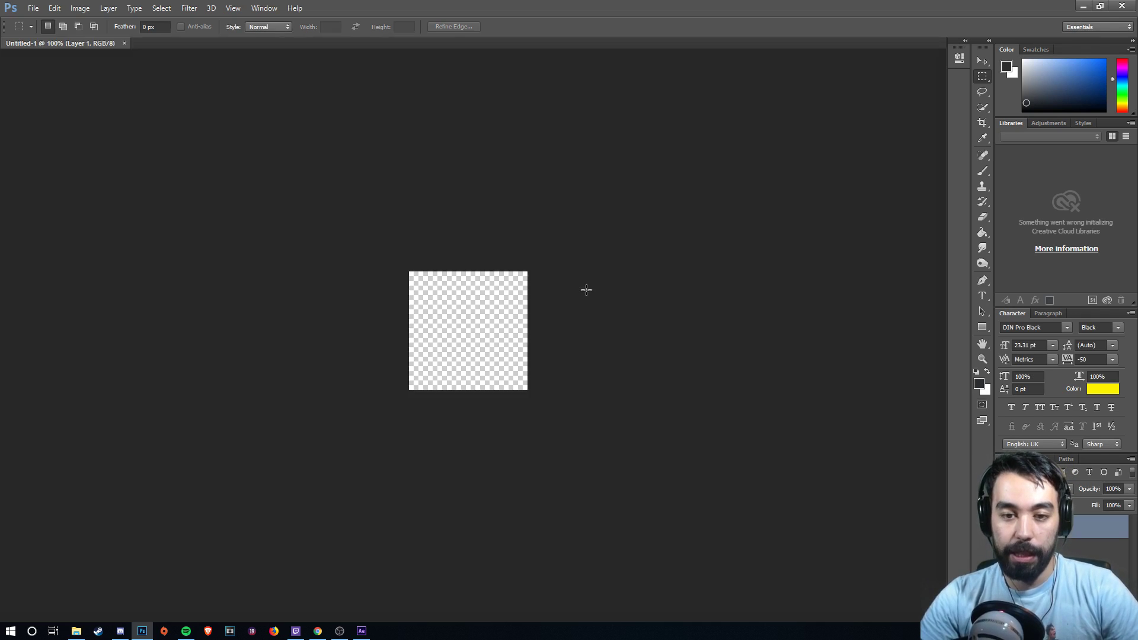
- Switch to Chrome and search Google for "manchester city badge png"
left_click(318, 631)
left_click(301, 10)
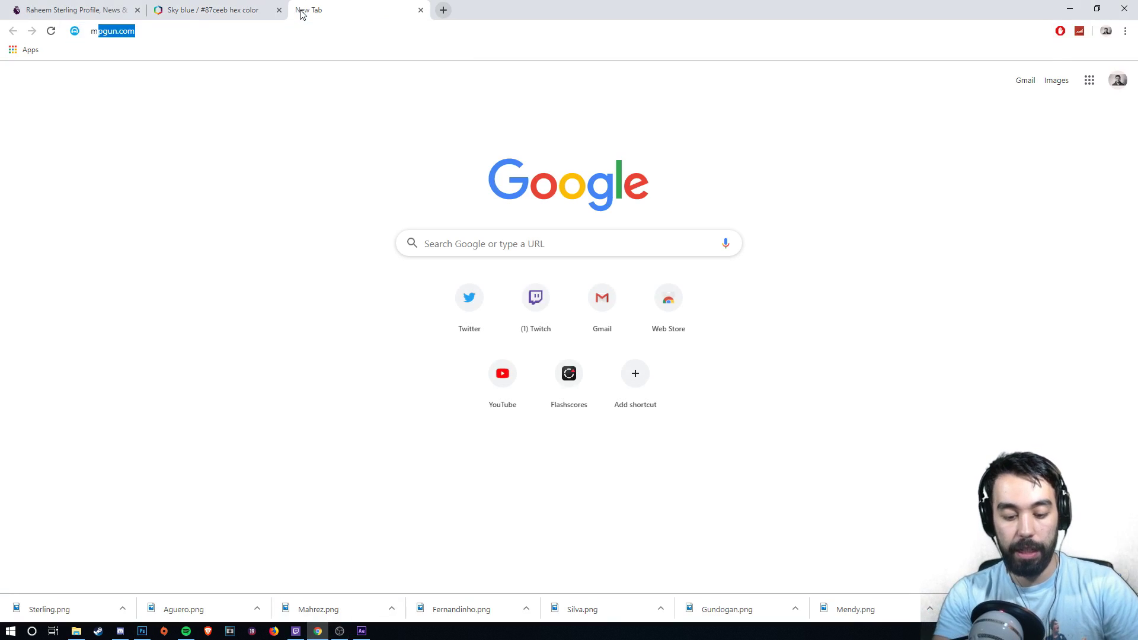
type("manchester city badge")
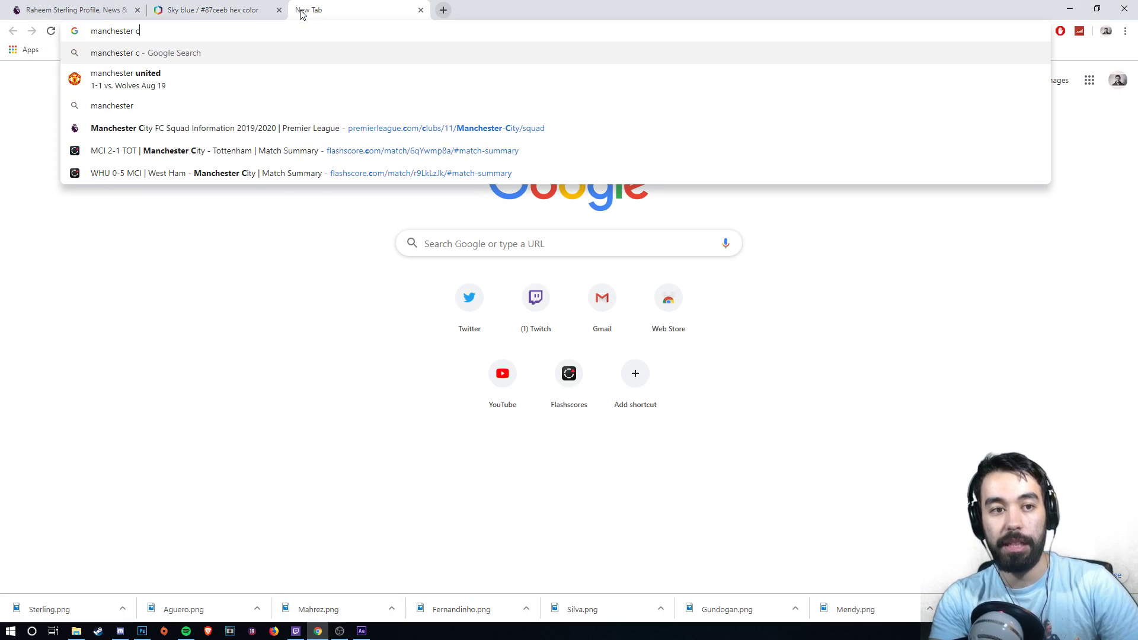
key("Return")
left_click(234, 93)
type("png")
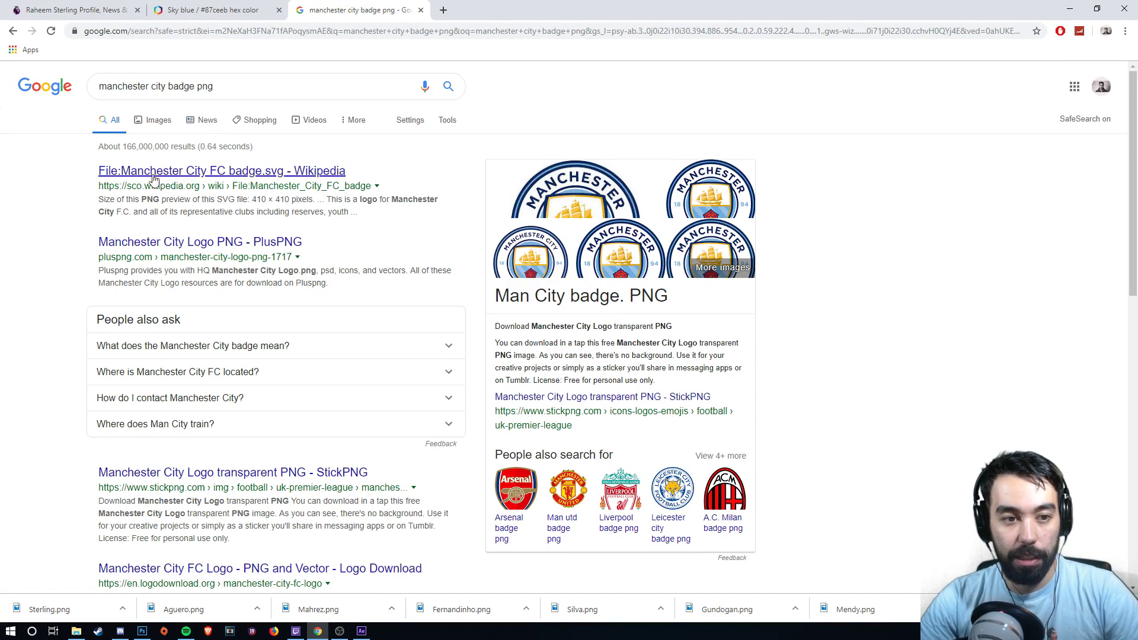
- Find the 1200 × 1200 Wikipedia Manchester City badge in the image results and save it into the AE Tutorials Badges folder
left_click(159, 121)
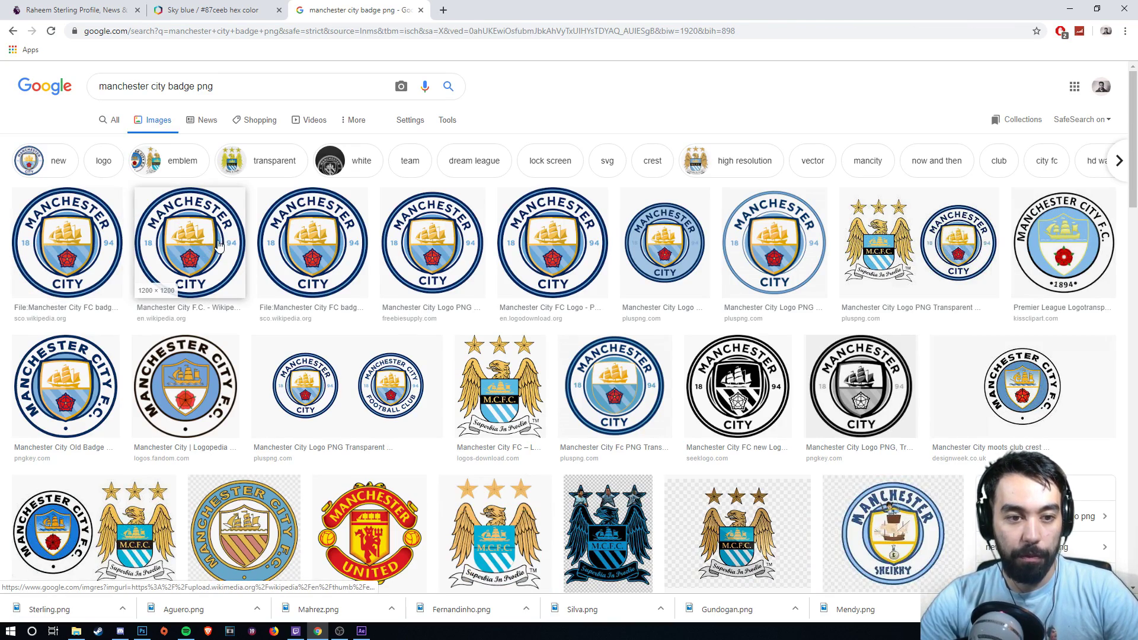
left_click(204, 246)
right_click(873, 288)
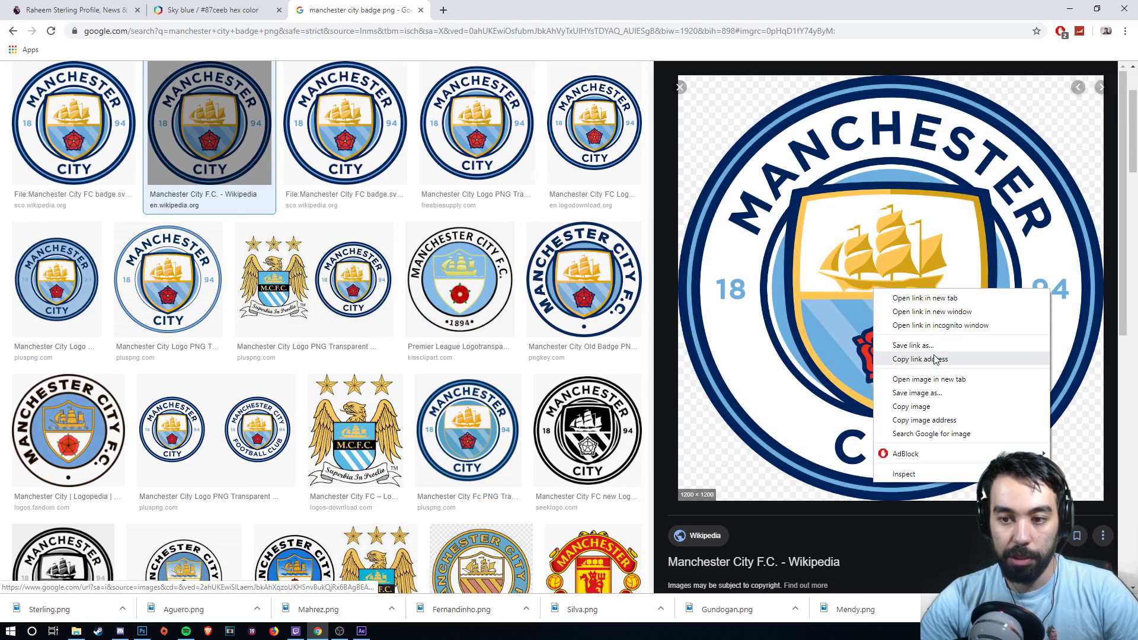
left_click(933, 393)
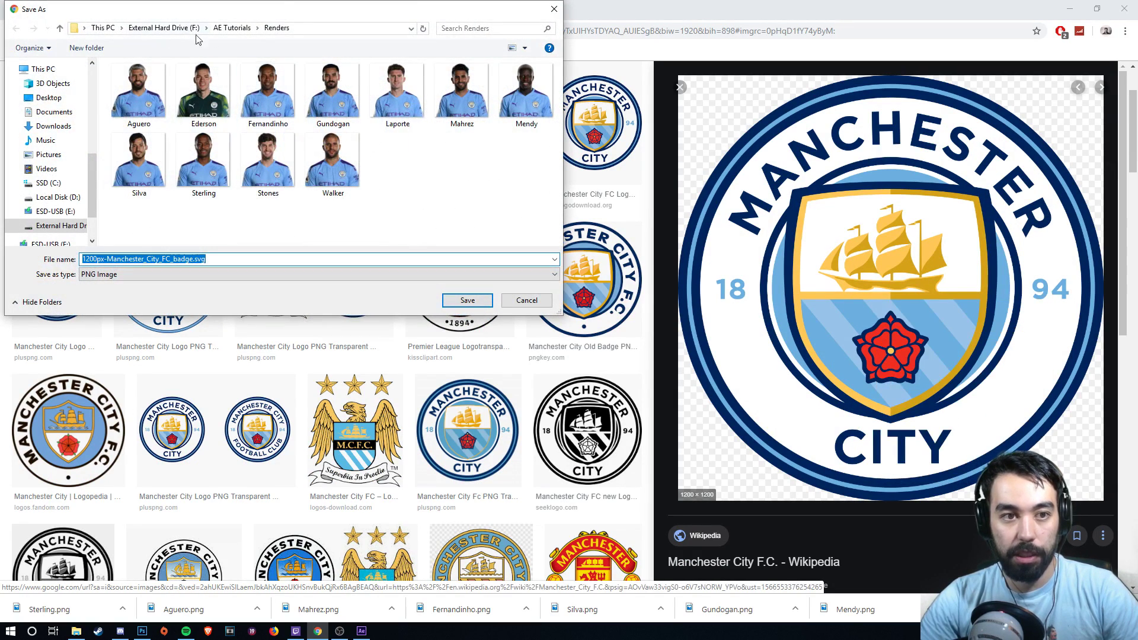
left_click(232, 28)
double_click(133, 84)
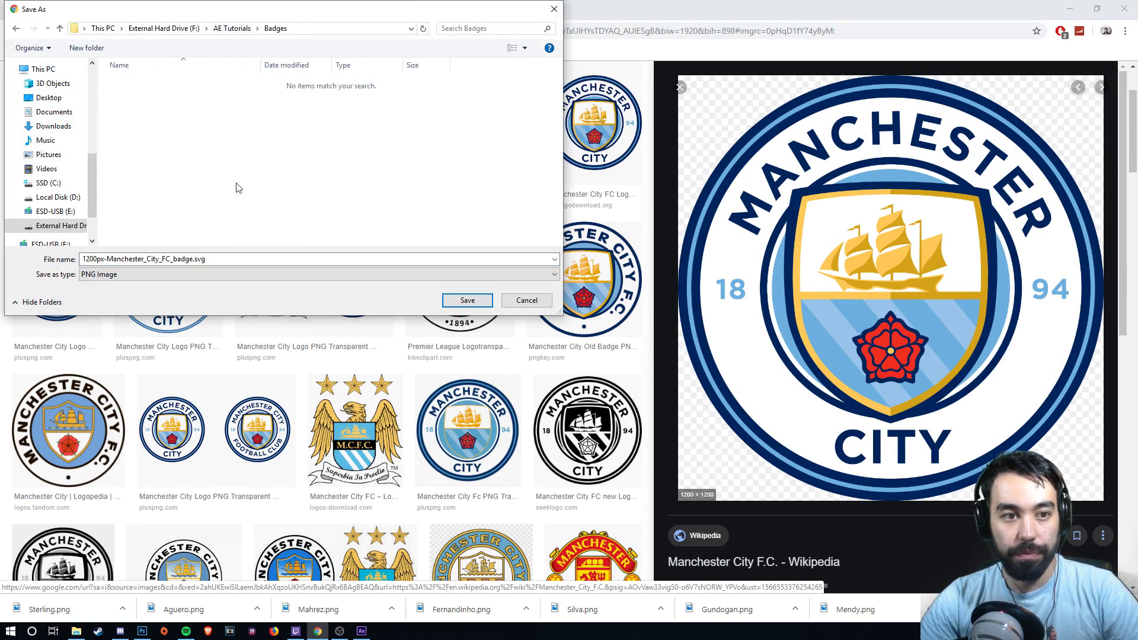
left_click(465, 301)
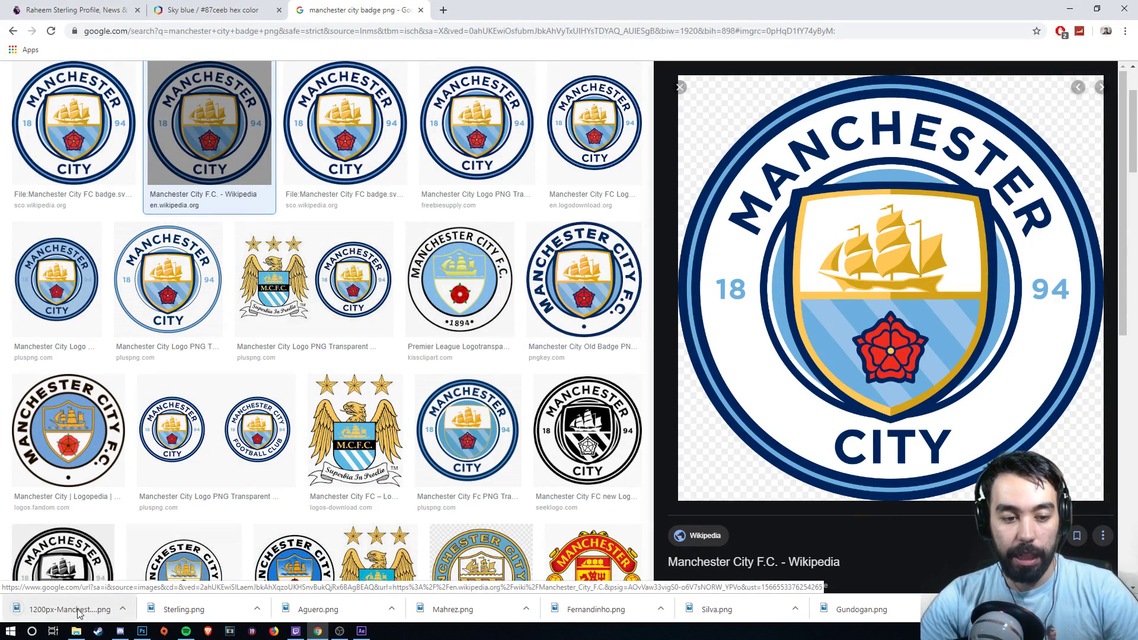
- Place the downloaded Manchester City badge into the blank 200 x 200 pixel document in Photoshop, keeping its fitted size
left_click_drag(77, 613, 209, 614)
left_click_drag(134, 627, 577, 296)
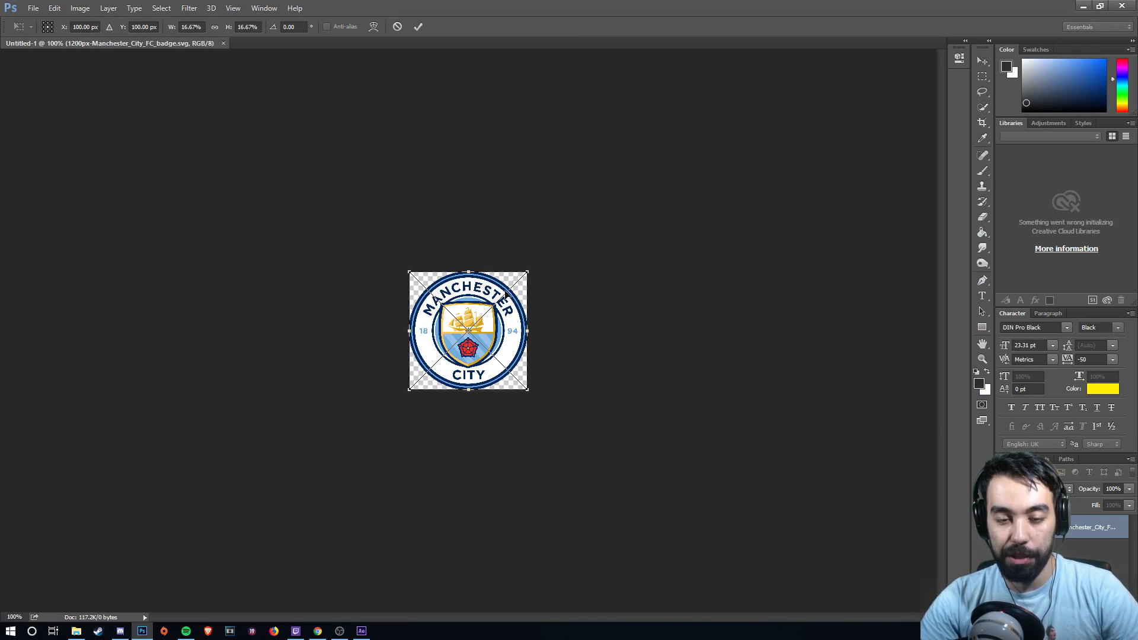
left_click(984, 63)
left_click(510, 236)
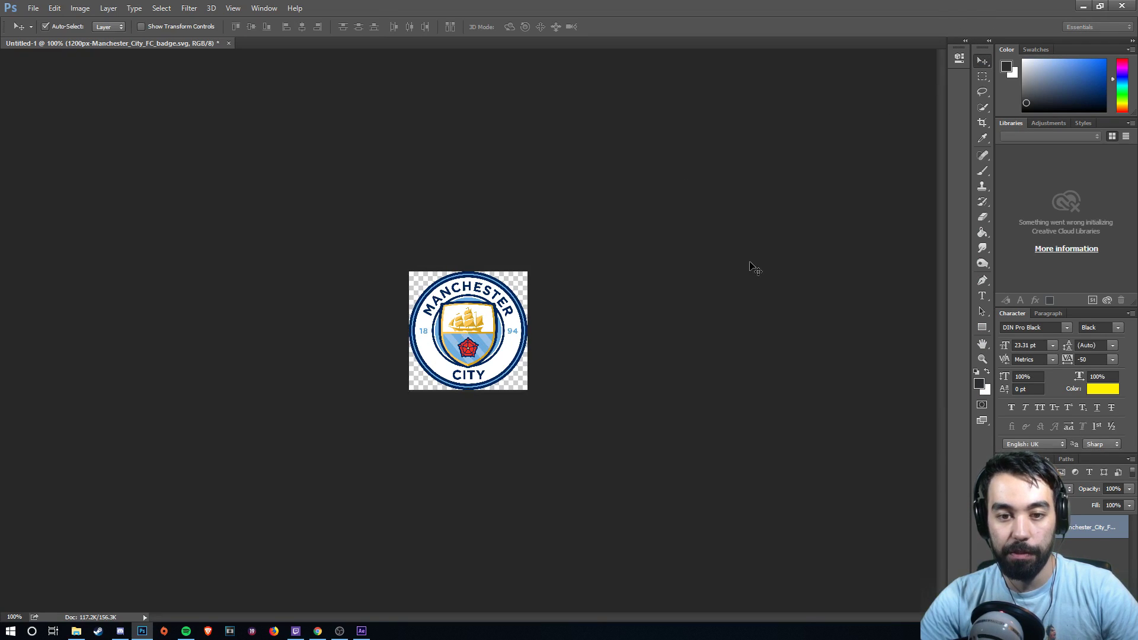
- Start a Save for Web export of the Manchester City badge as PNG-24 and browse to the AE Tutorials Badges folder
left_click(34, 9)
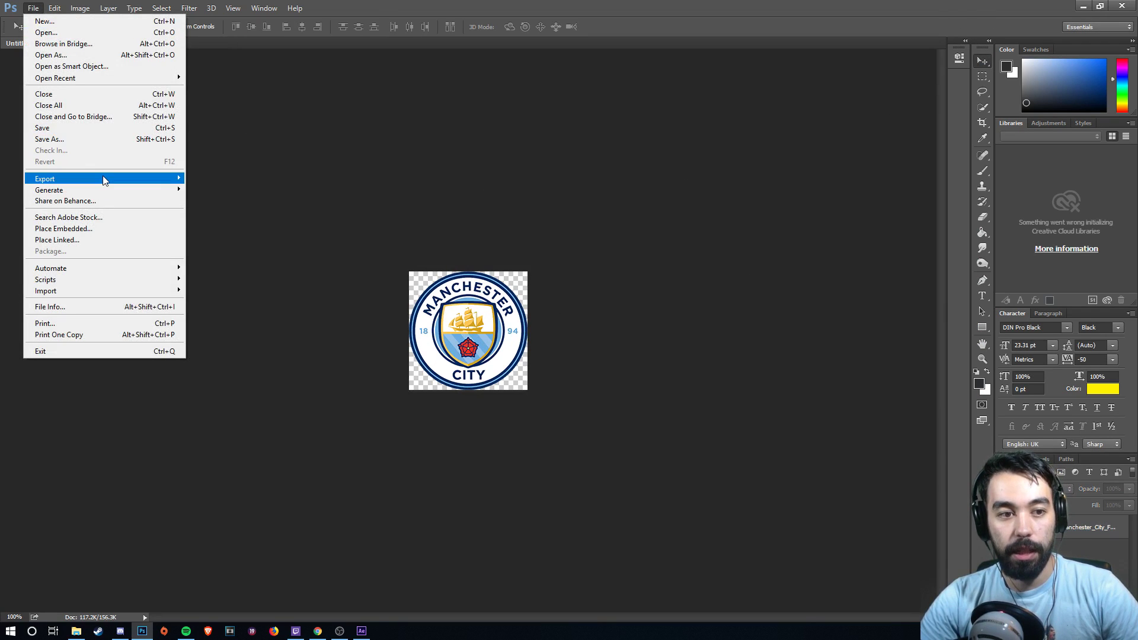
mouse_move(103, 178)
left_click(247, 223)
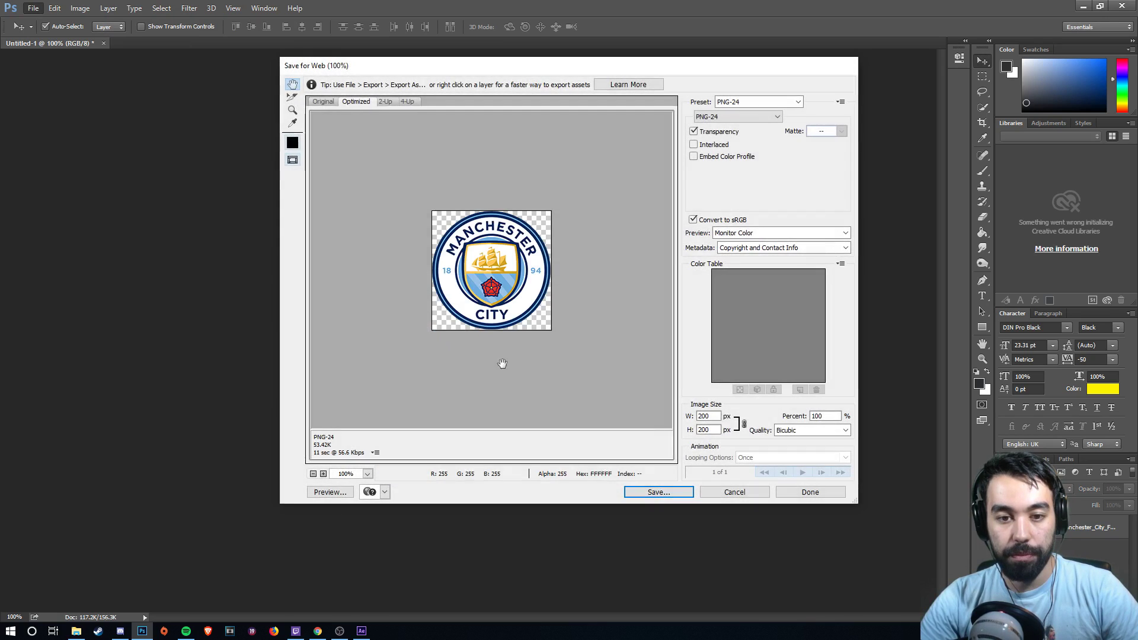
key("Return")
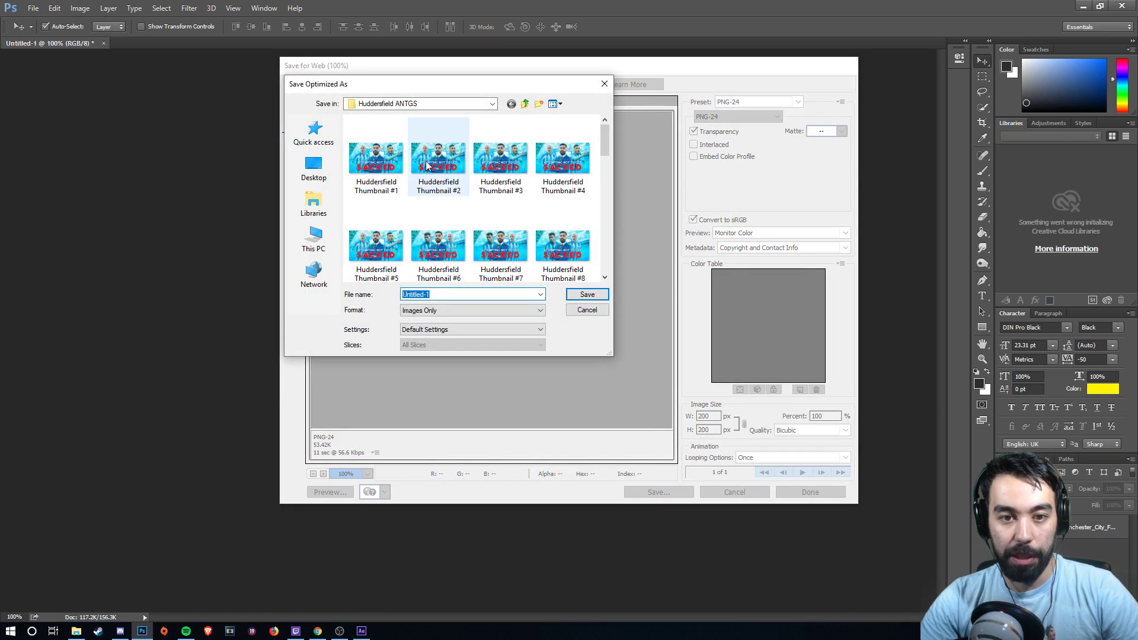
left_click(525, 105)
left_click(525, 104)
left_click(525, 105)
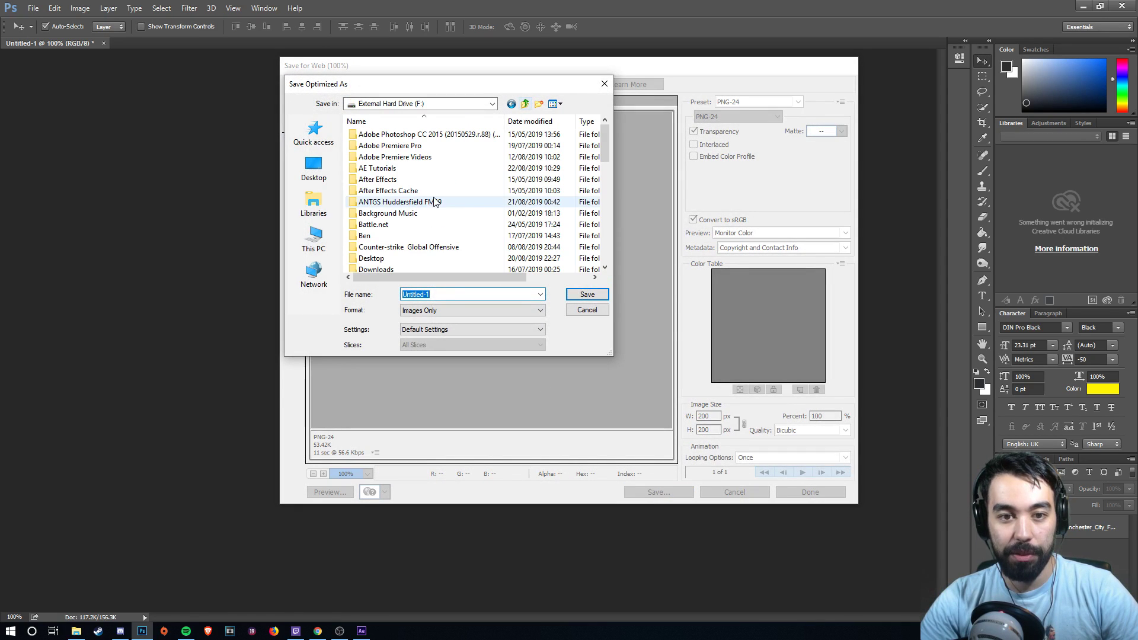
double_click(432, 198)
double_click(381, 135)
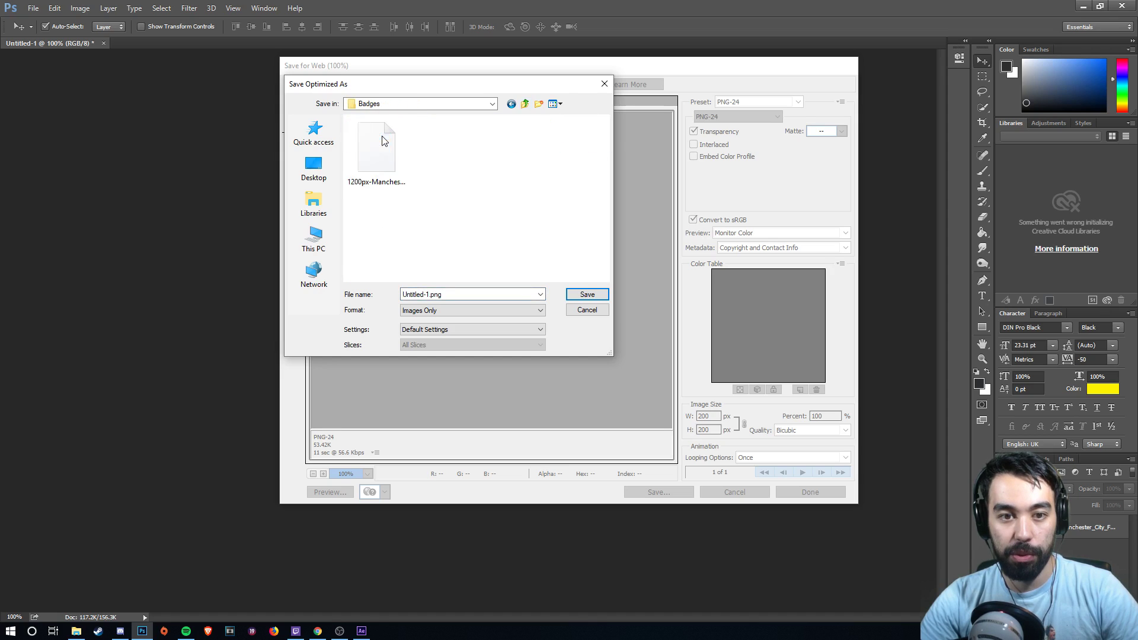
- Create a 200px folder inside Badges and save the exported badge in it as Man City
left_click(538, 103)
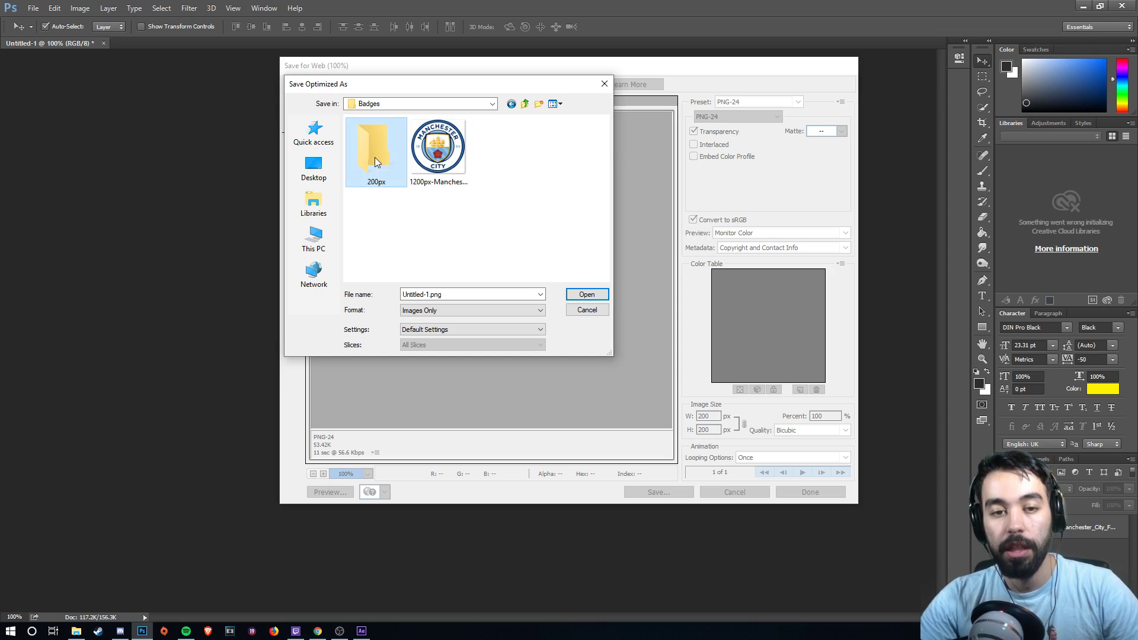
double_click(374, 158)
double_click(458, 295)
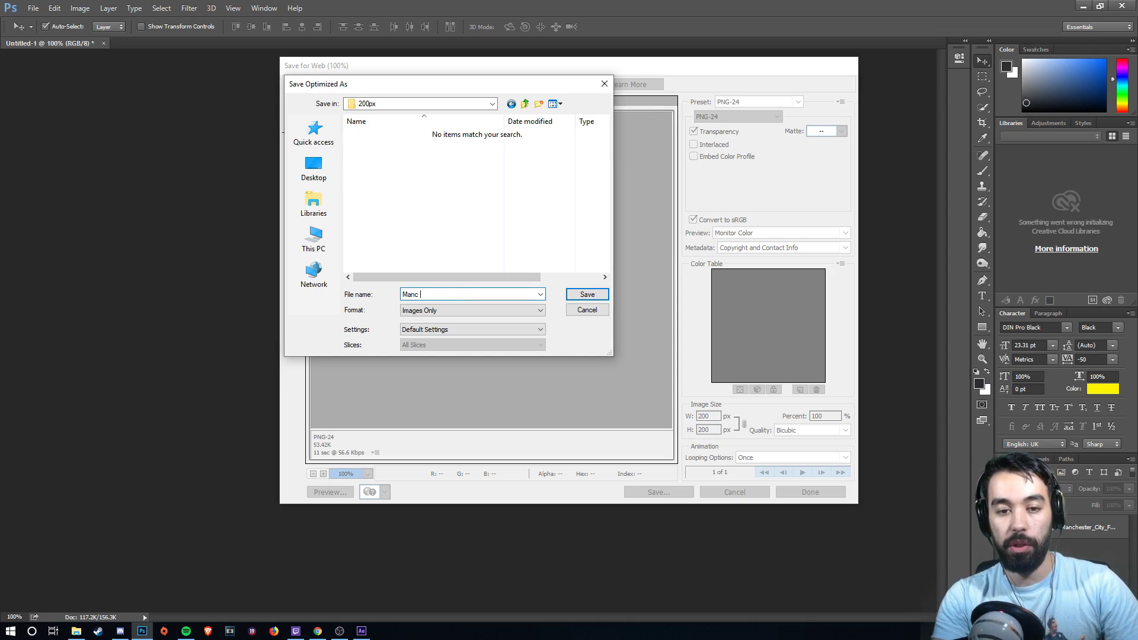
type("Man City")
key("Return")
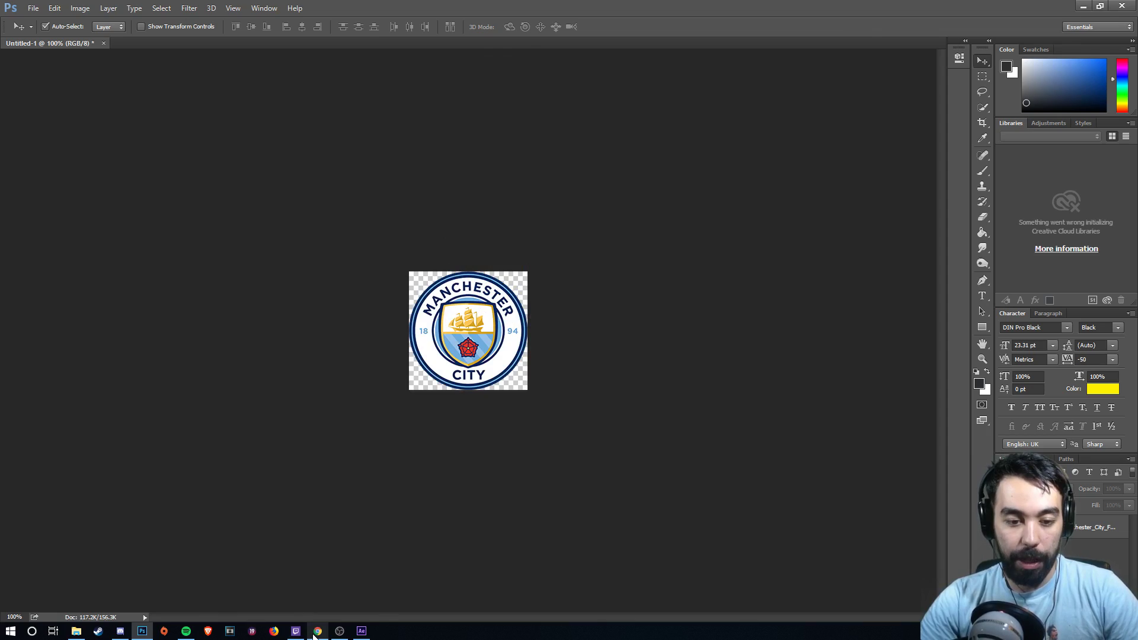
- Switch to Chrome and search Google Images for "manchester utd badge png"
left_click(361, 632)
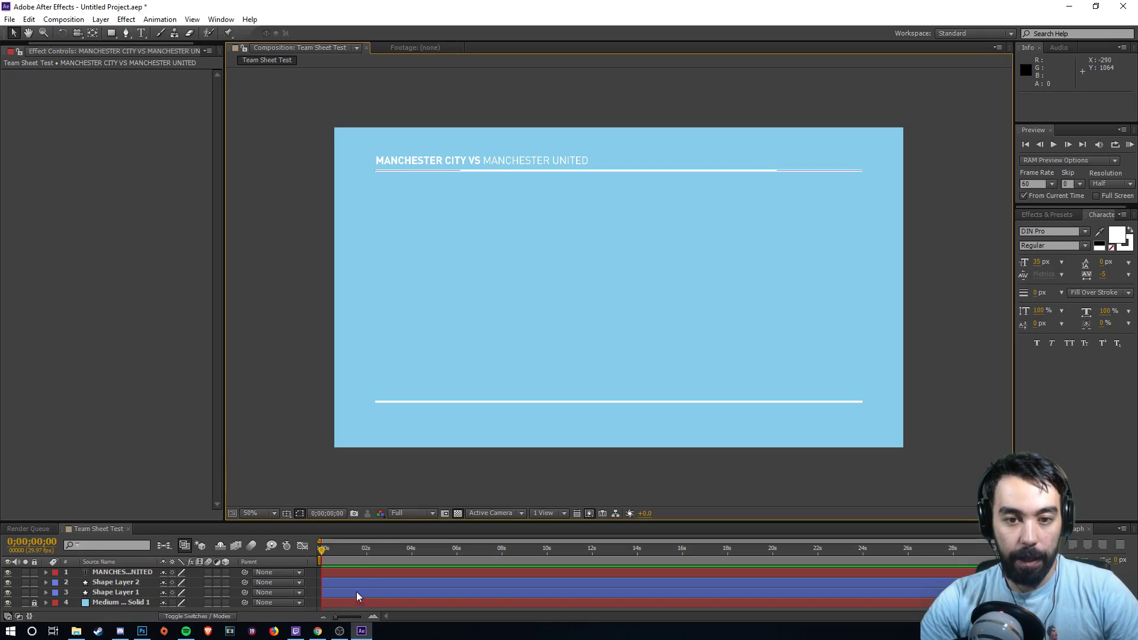
left_click(318, 631)
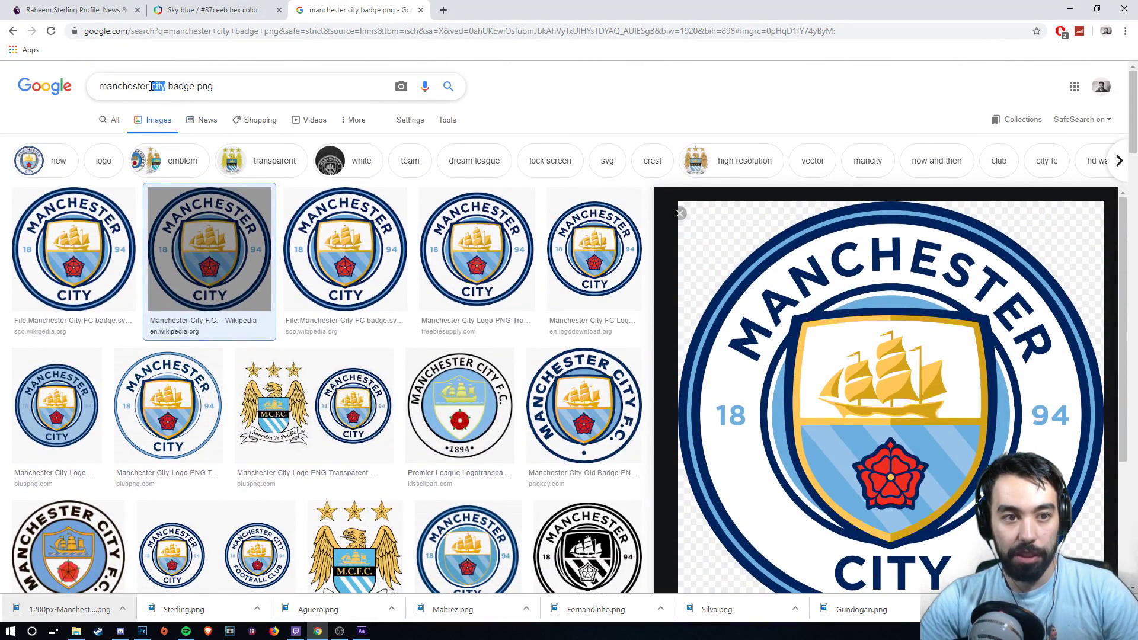
key("Return")
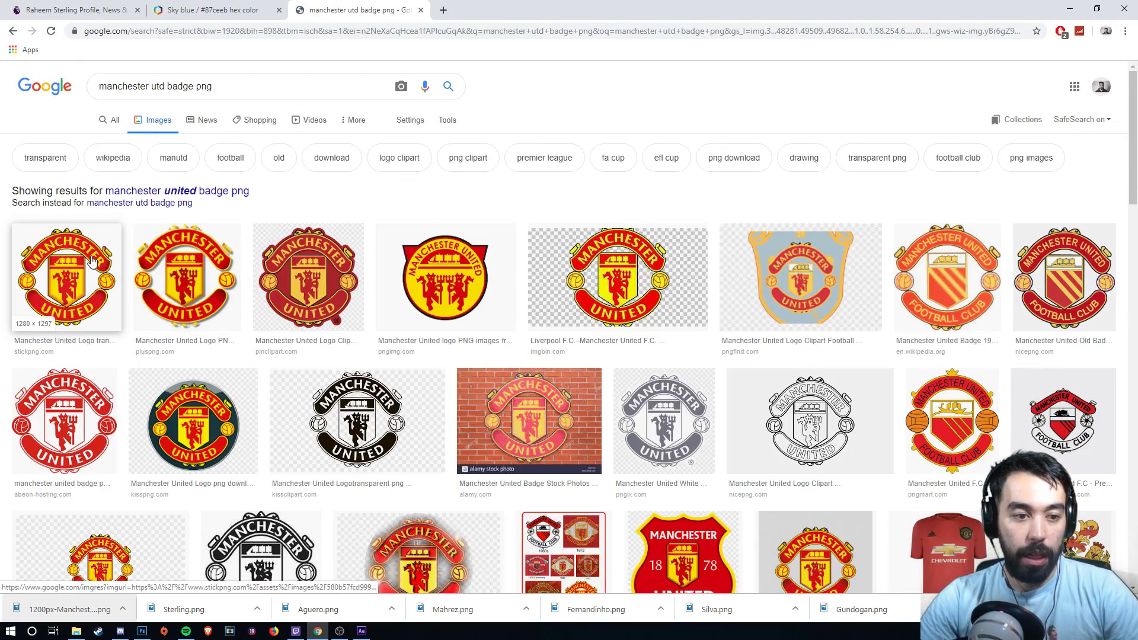
- Save the StickPNG Manchester United badge as a PNG image named Man United in the Badges folder
left_click(77, 272)
right_click(862, 214)
left_click(889, 318)
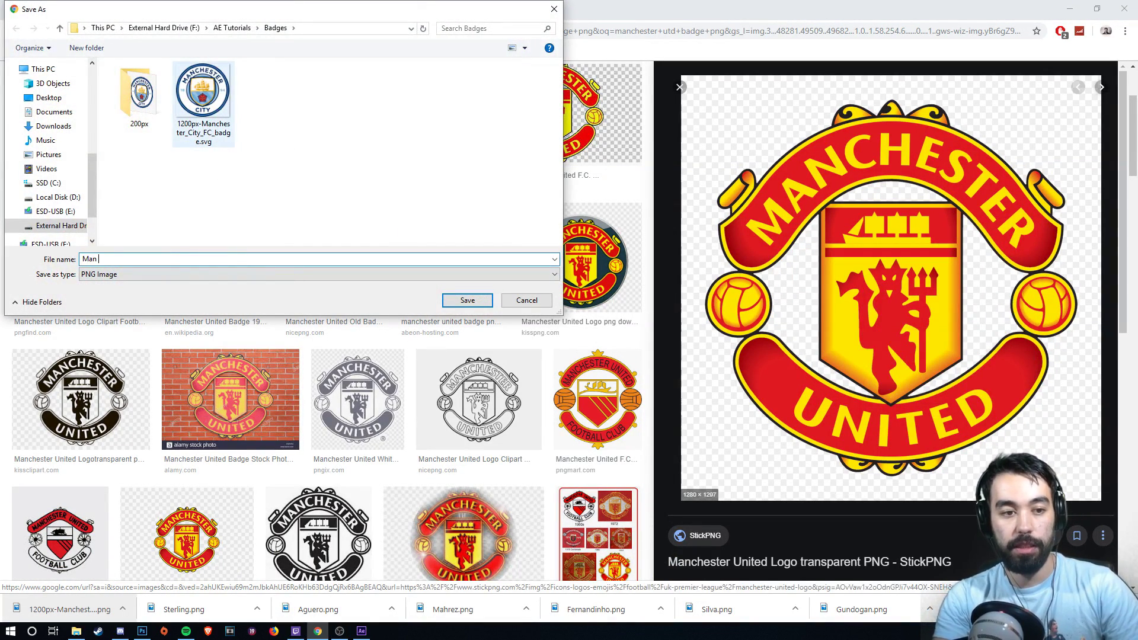
key("Return")
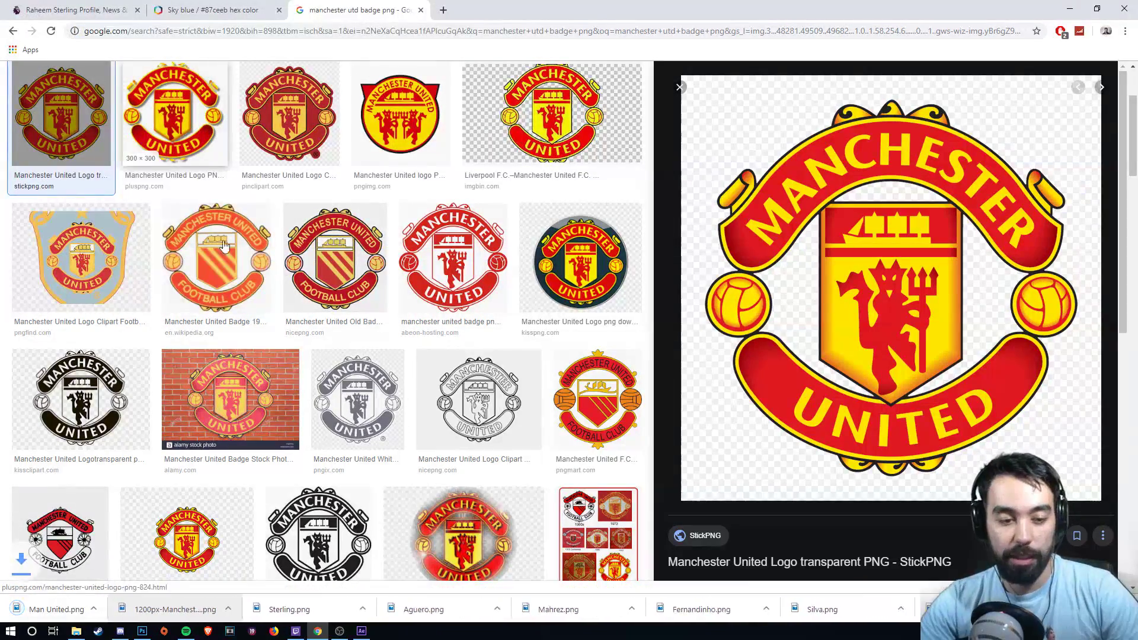
- Place the downloaded Man United.png into the 200 x 200 pixel document in Photoshop, above the Manchester City badge
left_click_drag(56, 609, 294, 512)
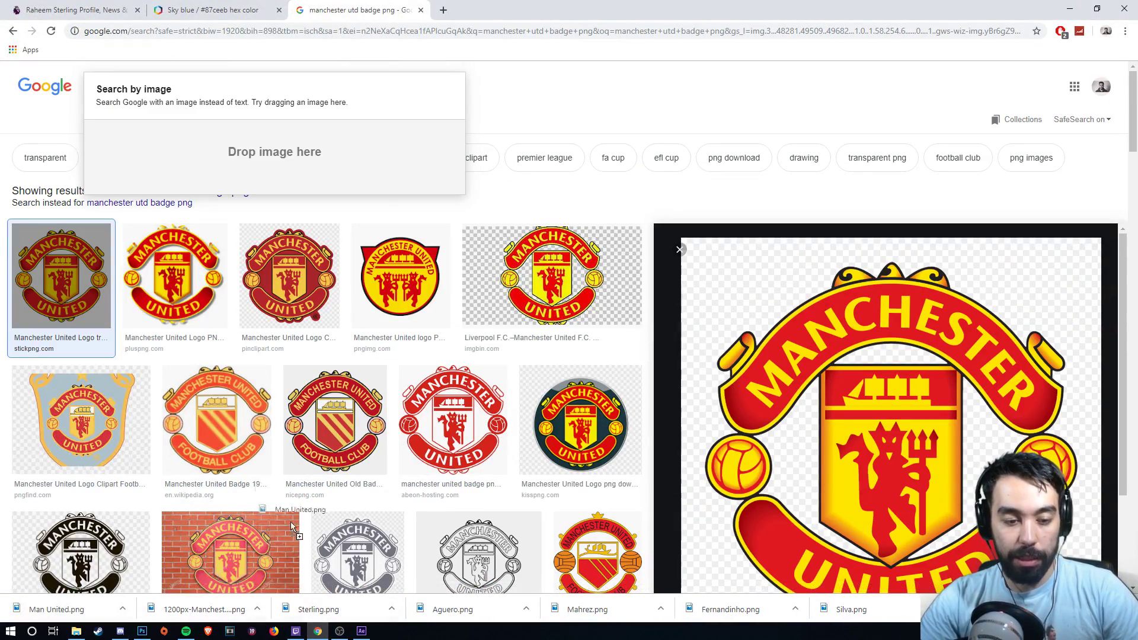
left_click_drag(147, 636, 399, 414)
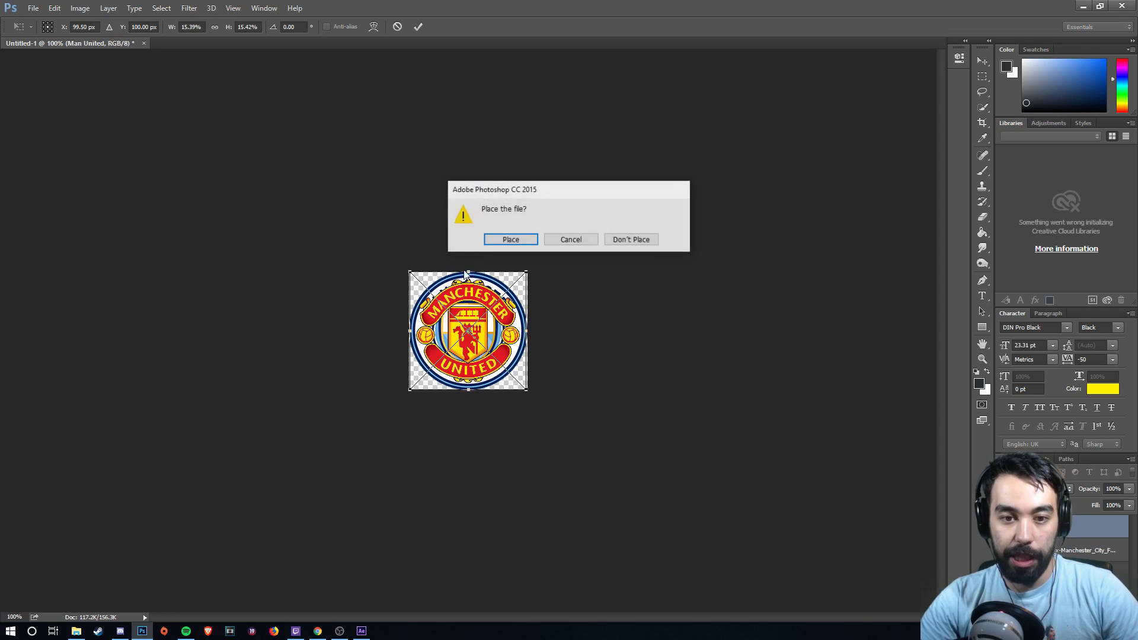
left_click(513, 240)
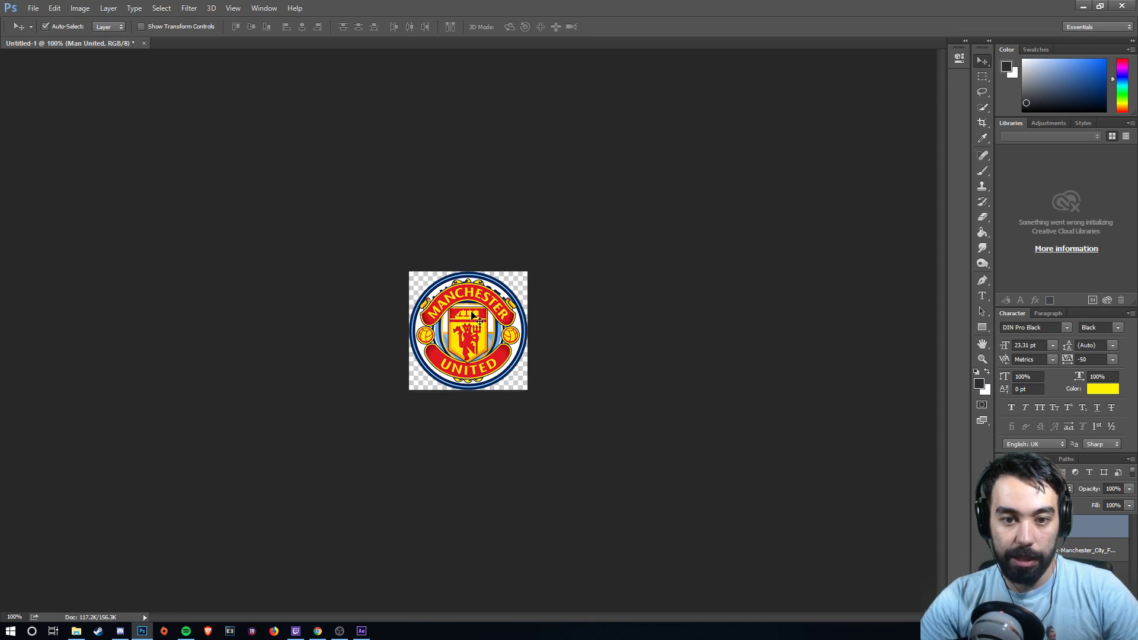
- Enlarge the Manchester United badge to about 17% scale, centre it on the canvas, and hide the Manchester City layer
key("ctrl+t")
left_click_drag(528, 269, 535, 267)
left_click_drag(408, 393, 404, 396)
key("Right")
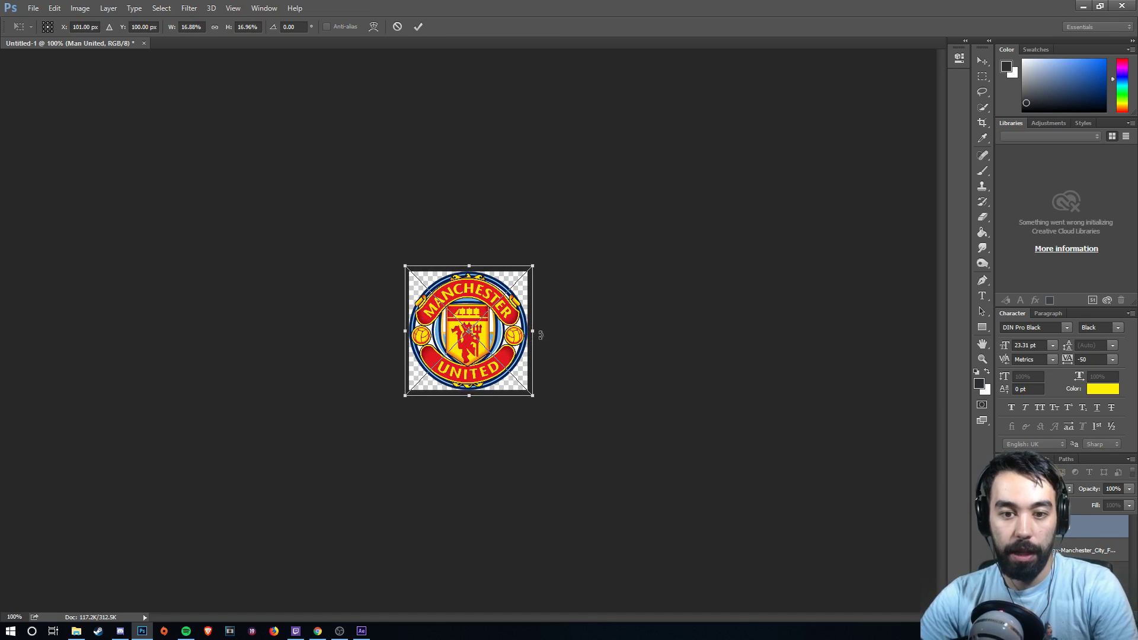
left_click(981, 67)
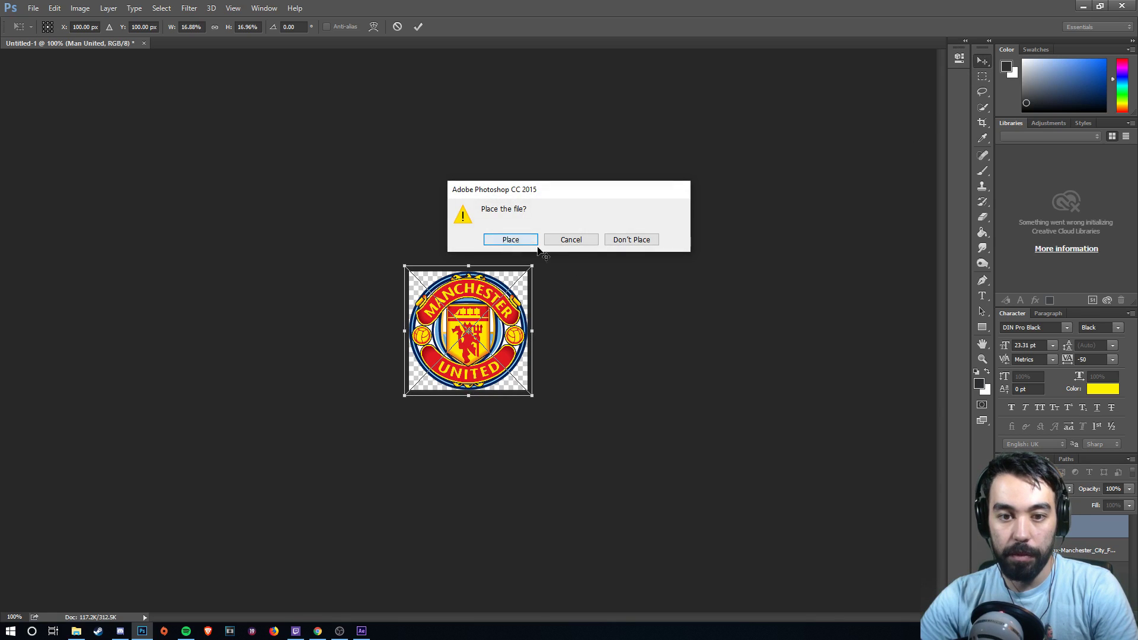
left_click(511, 239)
left_click(1001, 550)
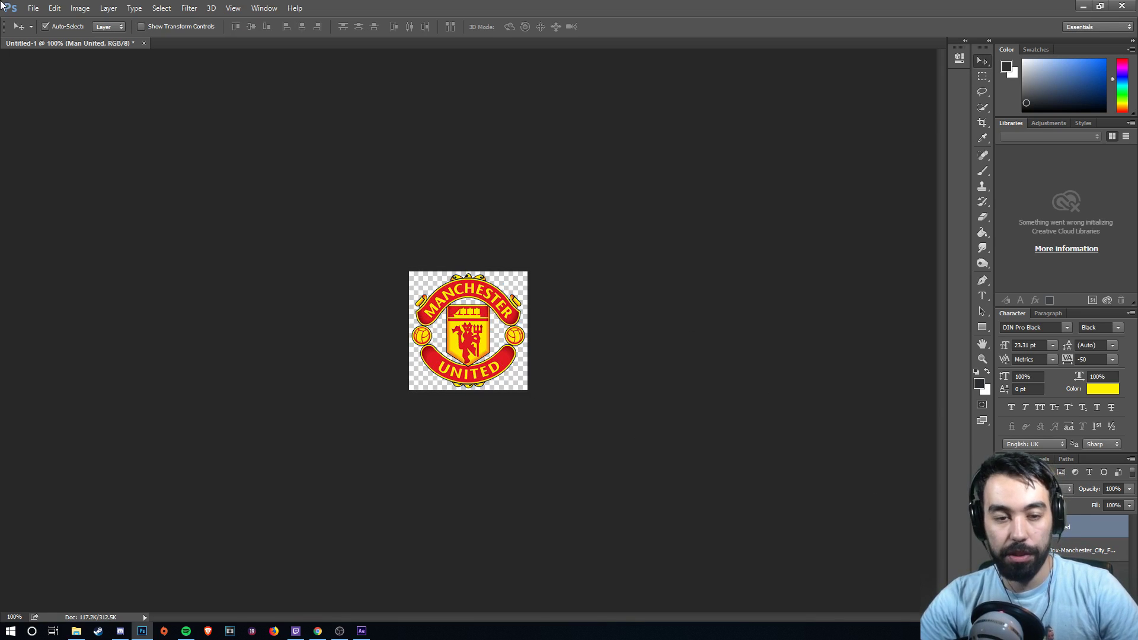
- Export the Manchester United badge with Save for Web as a PNG-24 named Man United in the 200px folder
left_click(31, 10)
mouse_move(97, 181)
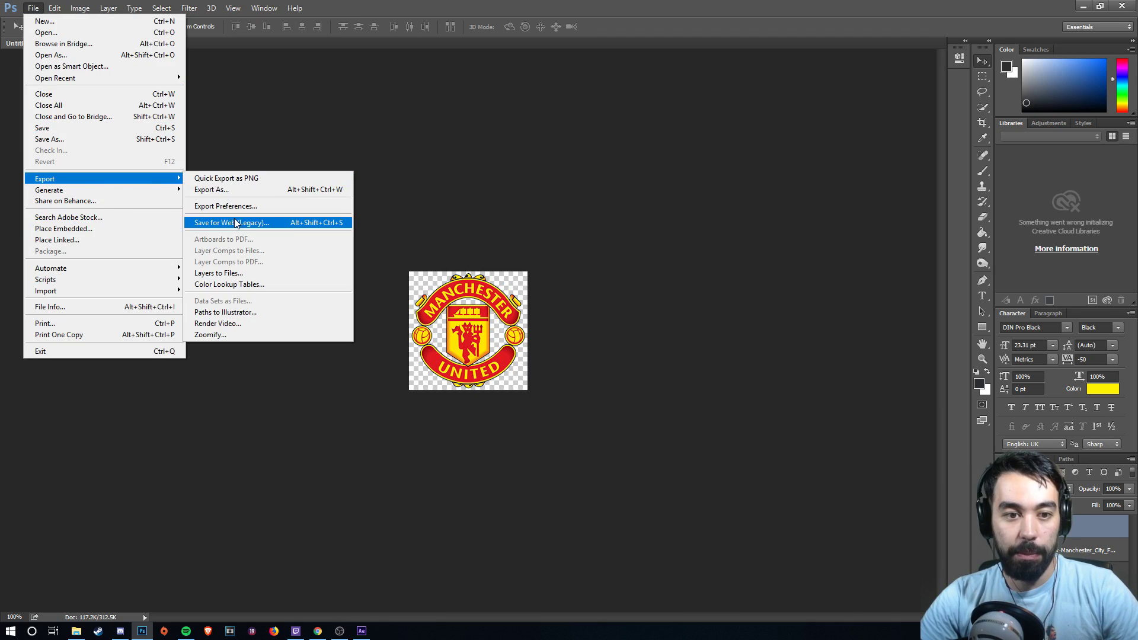
left_click(236, 223)
left_click(658, 492)
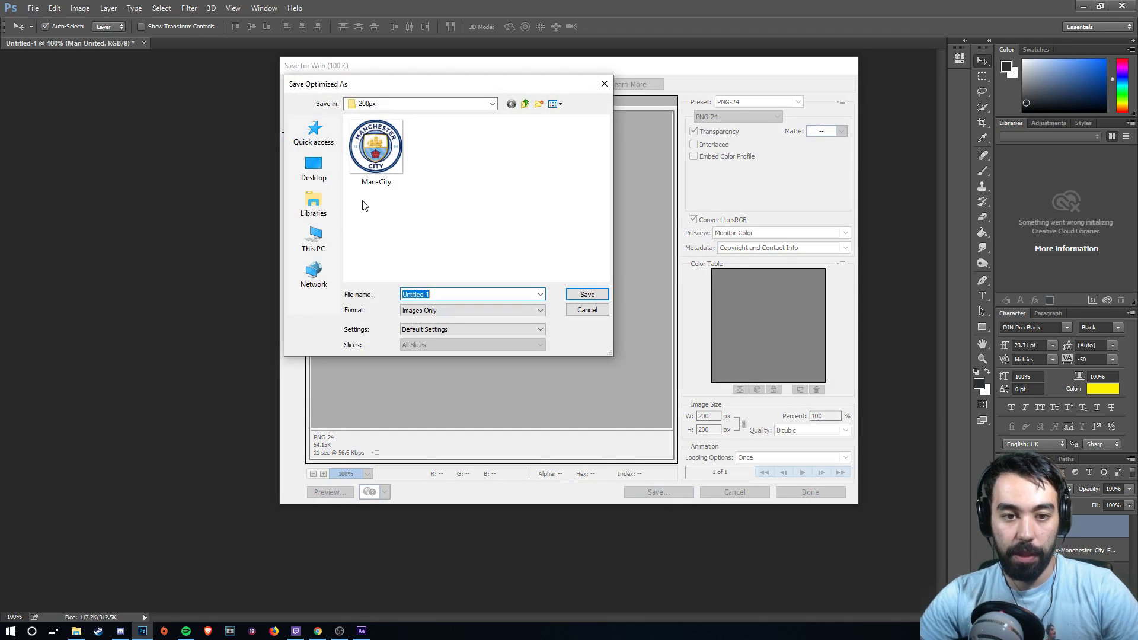
type("Man Unit")
key("Return")
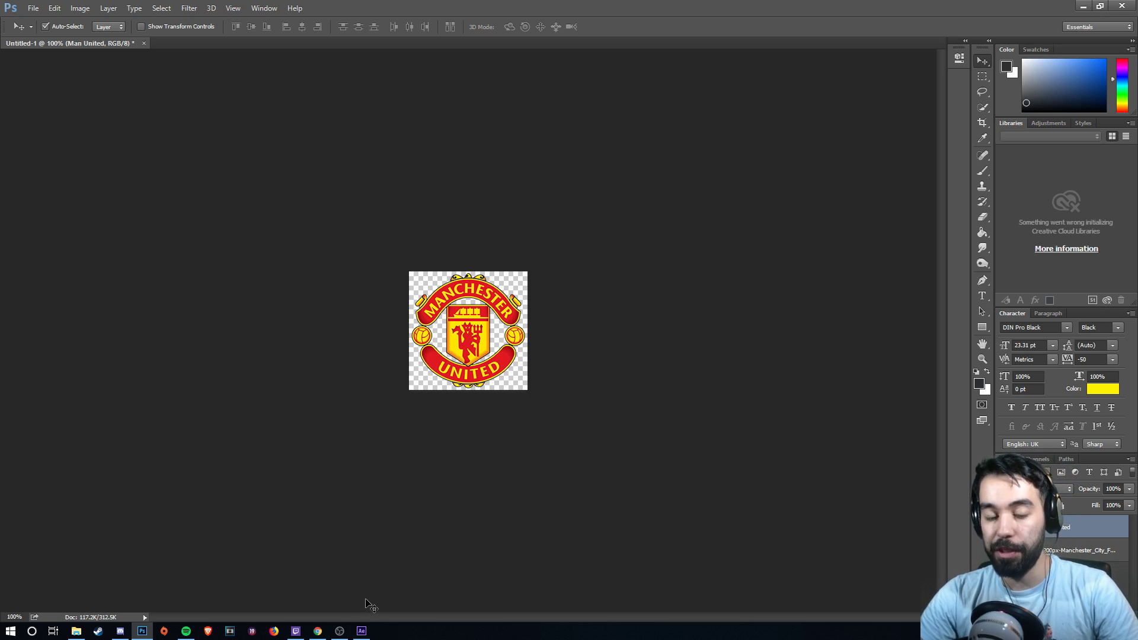
- Switch to After Effects, show the project's items, and open the file import dialog
left_click(362, 632)
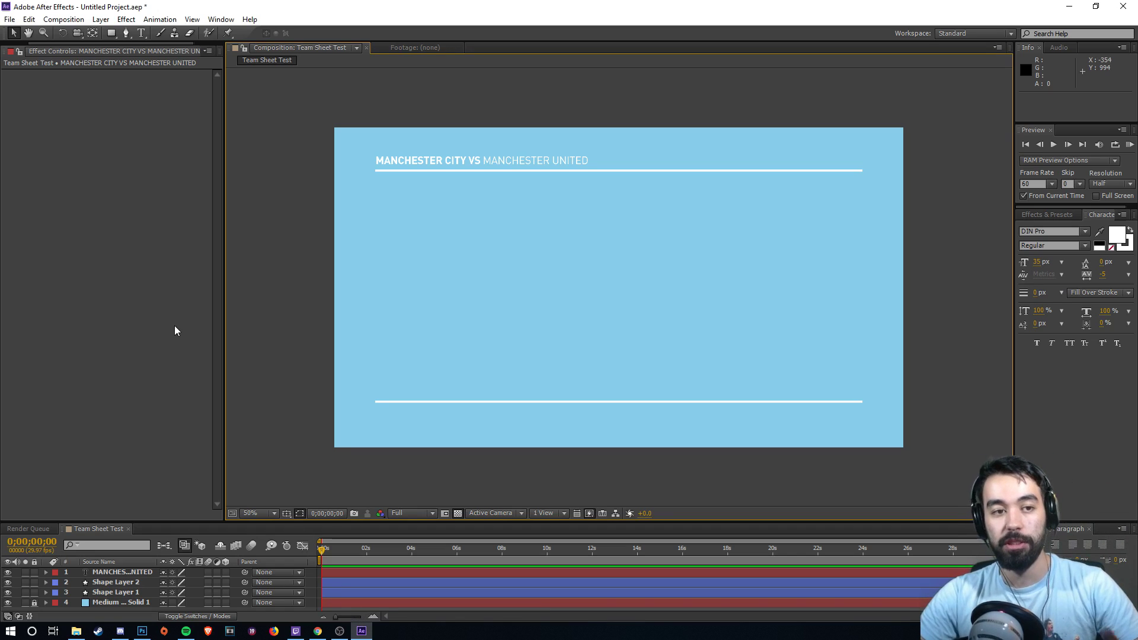
left_click(15, 51)
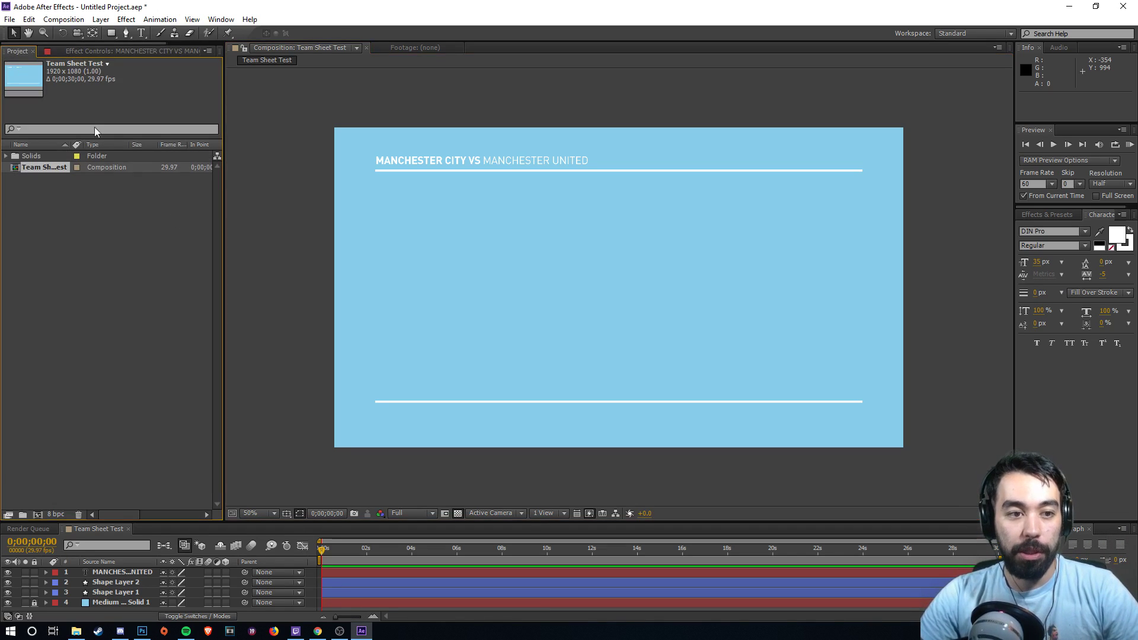
left_click(9, 18)
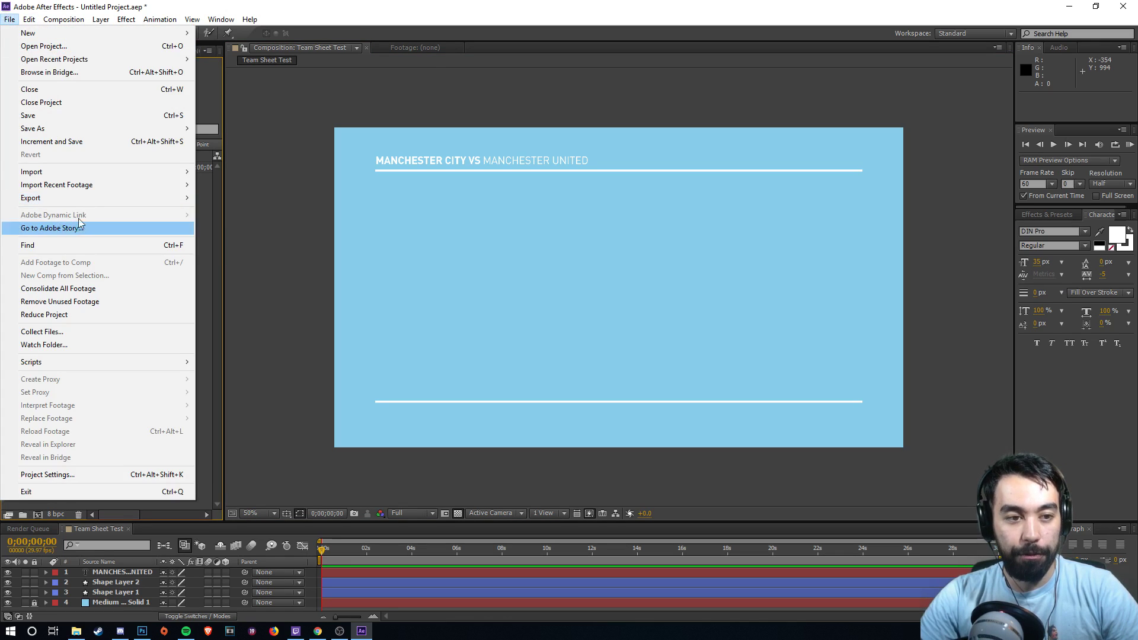
mouse_move(76, 172)
left_click(216, 168)
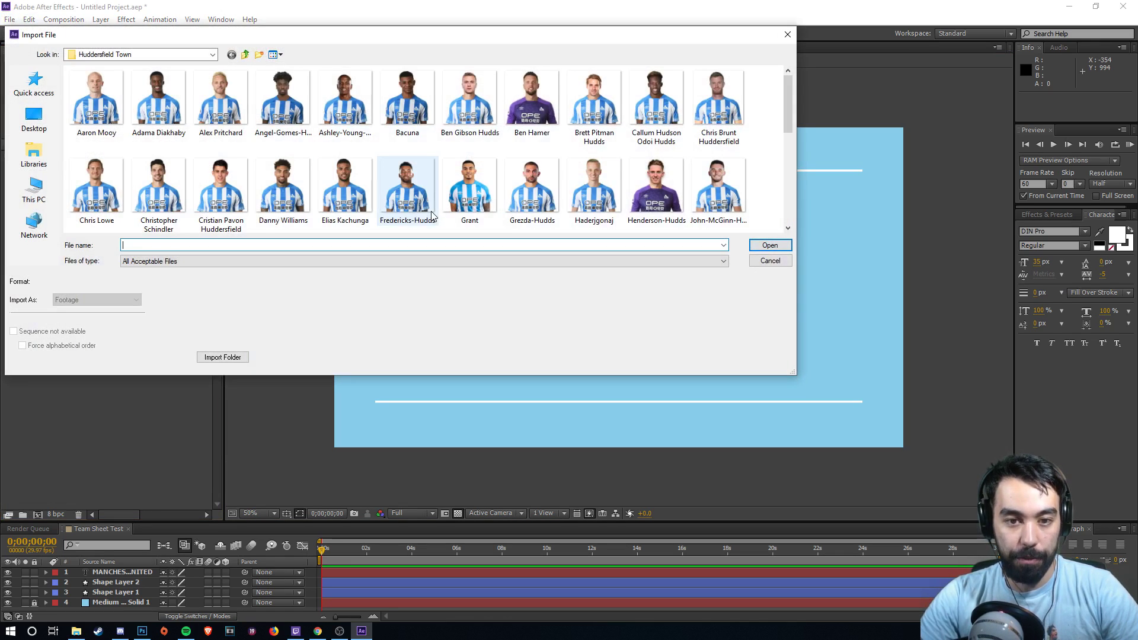
- Import Man-City.png and Man-Utd.png together from the 200px badges folder on the external hard drive
left_click(246, 55)
left_click(245, 55)
left_click(231, 54)
left_click(34, 189)
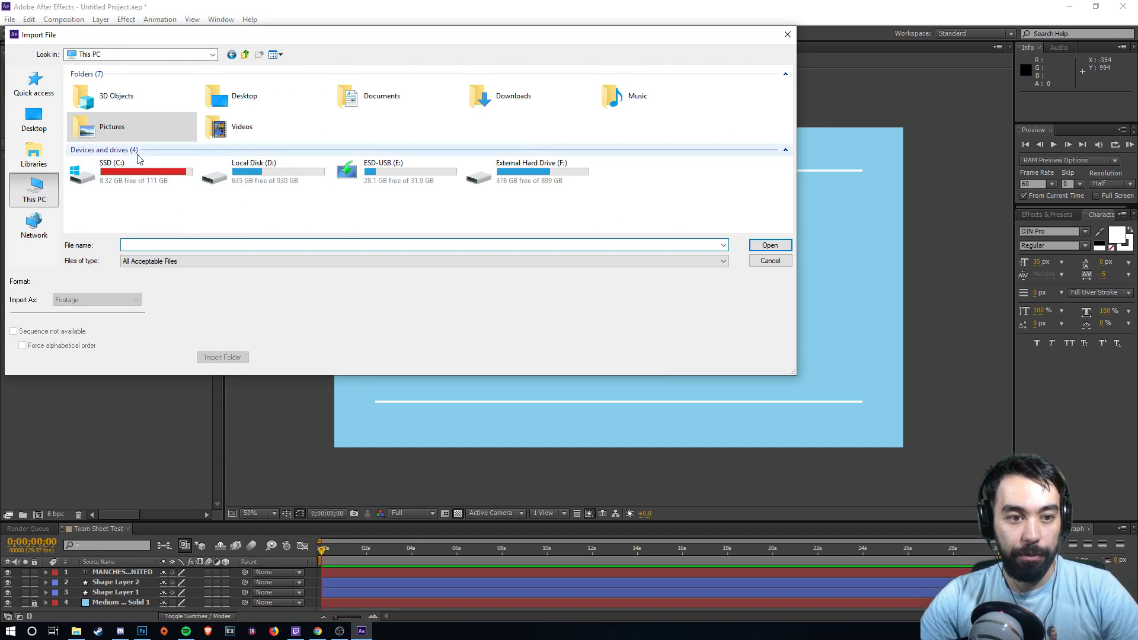
double_click(560, 175)
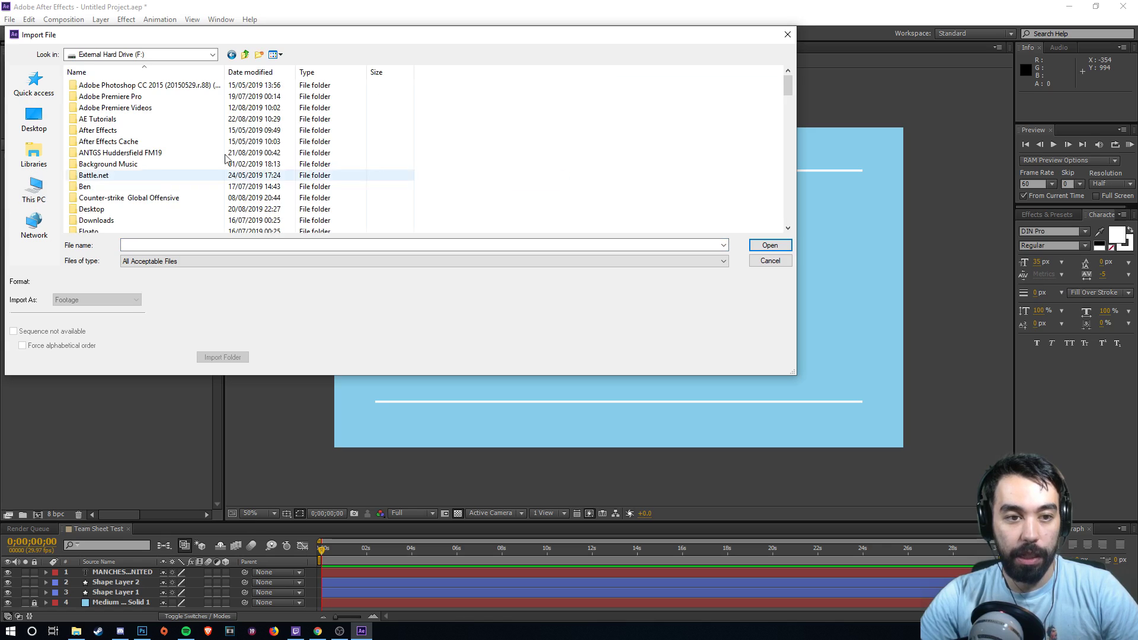
double_click(112, 168)
double_click(94, 85)
double_click(105, 93)
left_click(104, 95)
left_click(159, 97, "shift")
left_click(770, 247)
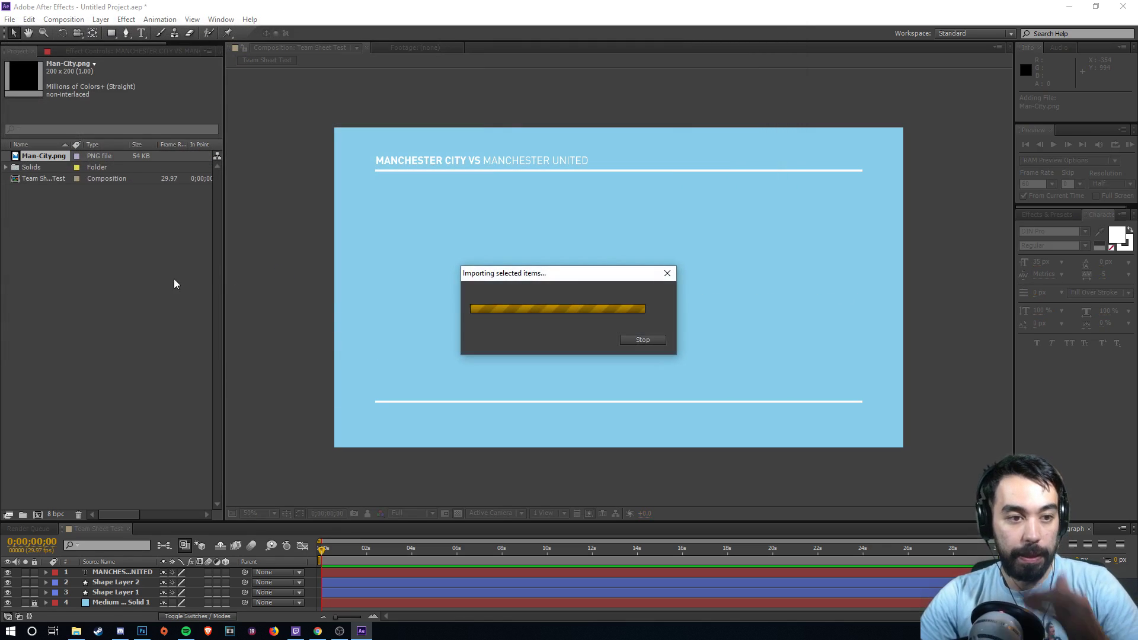
- Create a project folder named Badges and move Man-City.png and Man-Utd.png into it
left_click(23, 516)
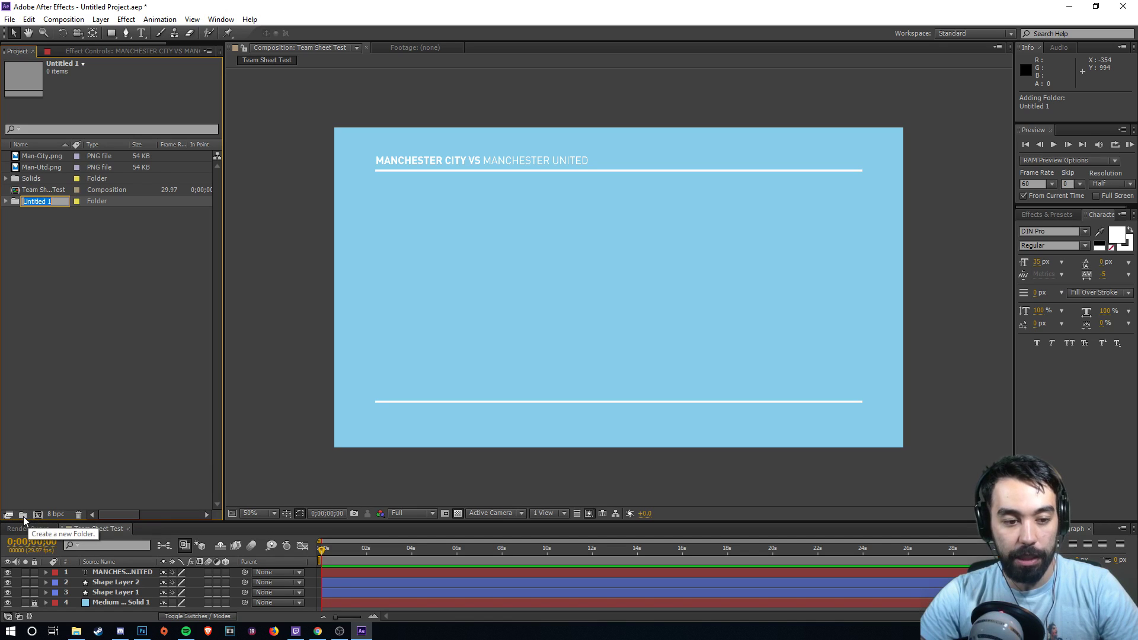
type("Badges")
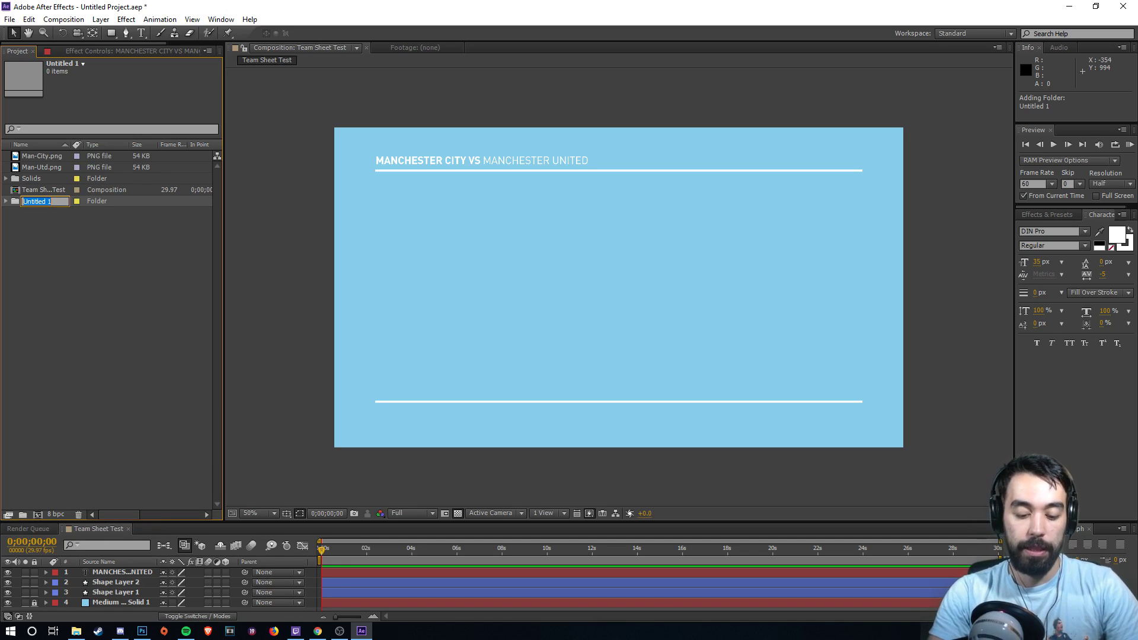
key("Return")
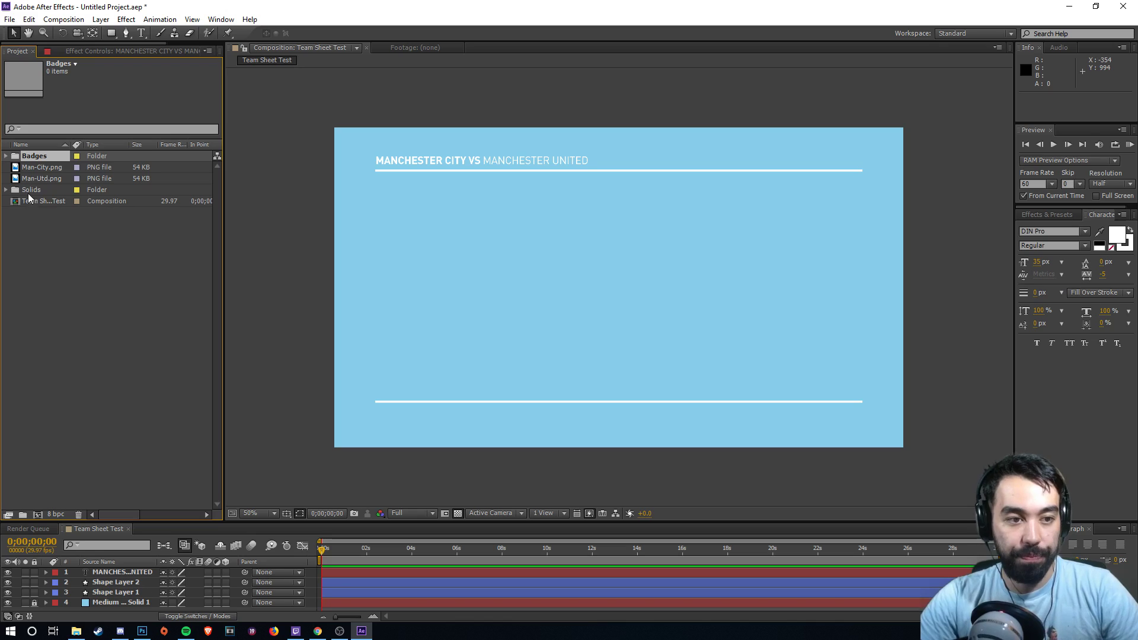
left_click(43, 167)
left_click(42, 178, "shift")
left_click_drag(44, 172, 35, 159)
left_click(6, 156)
left_click(6, 156)
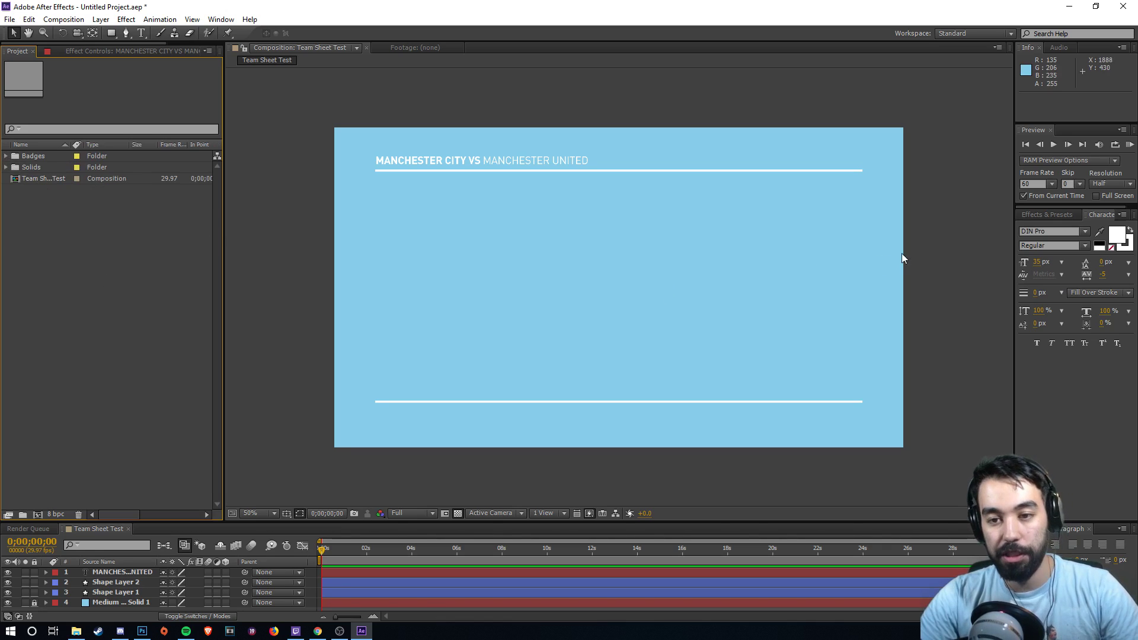
- Add a text layer below the lower white line reading "SUBS: BRAVO - KOMPANY - OTAMENDI - DE BRUYNE - SANÉ - JESUS - DIAZ"
left_click(34, 157)
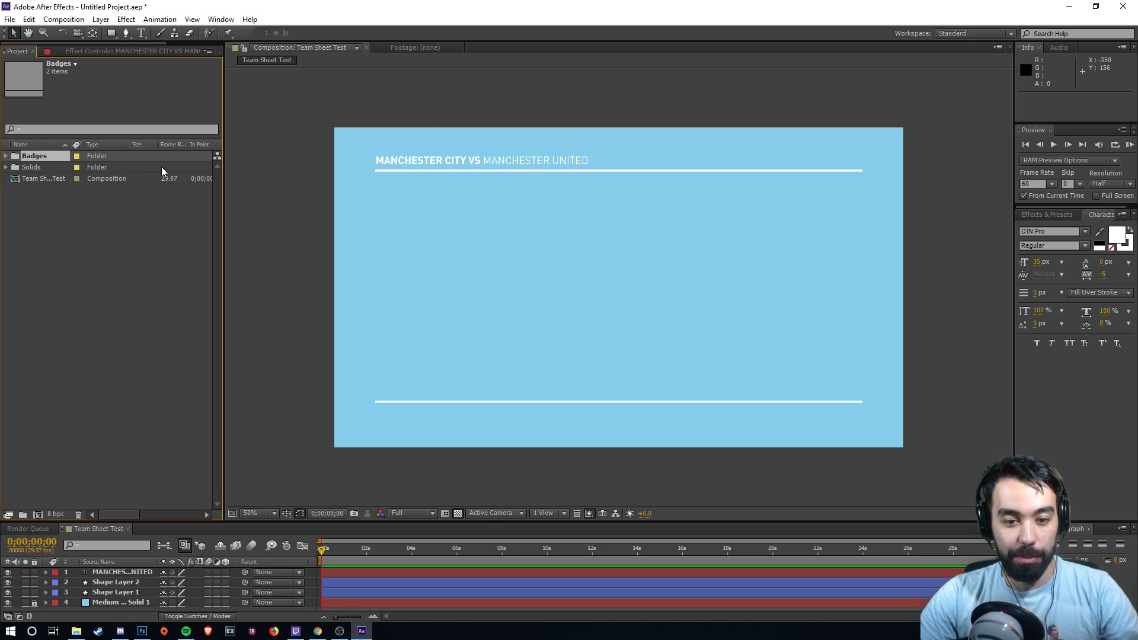
left_click(895, 297)
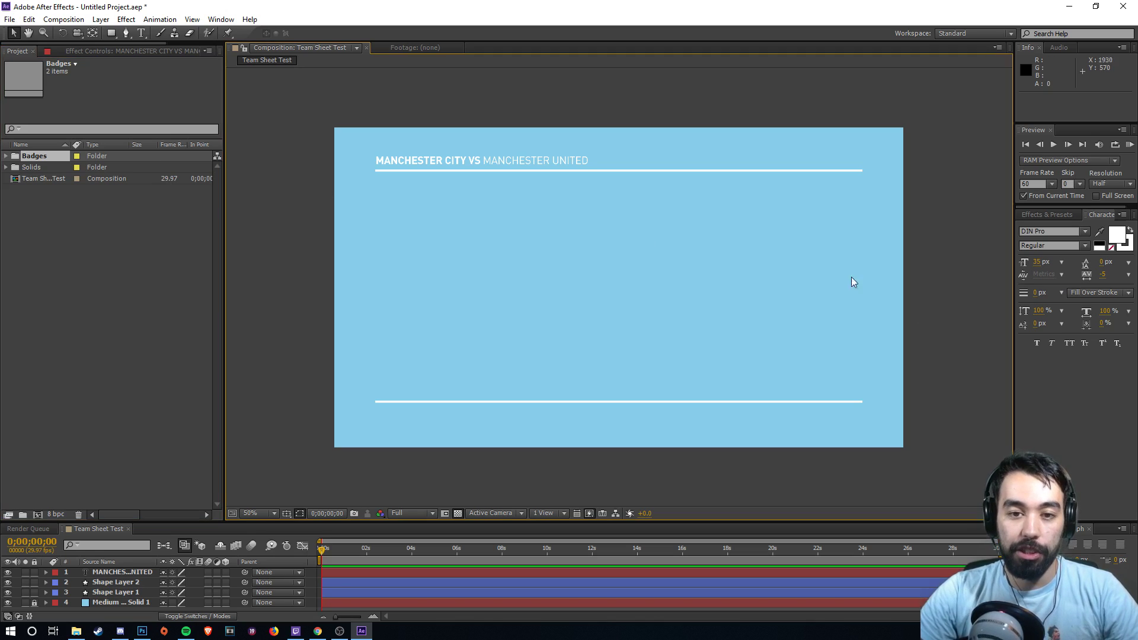
left_click(140, 34)
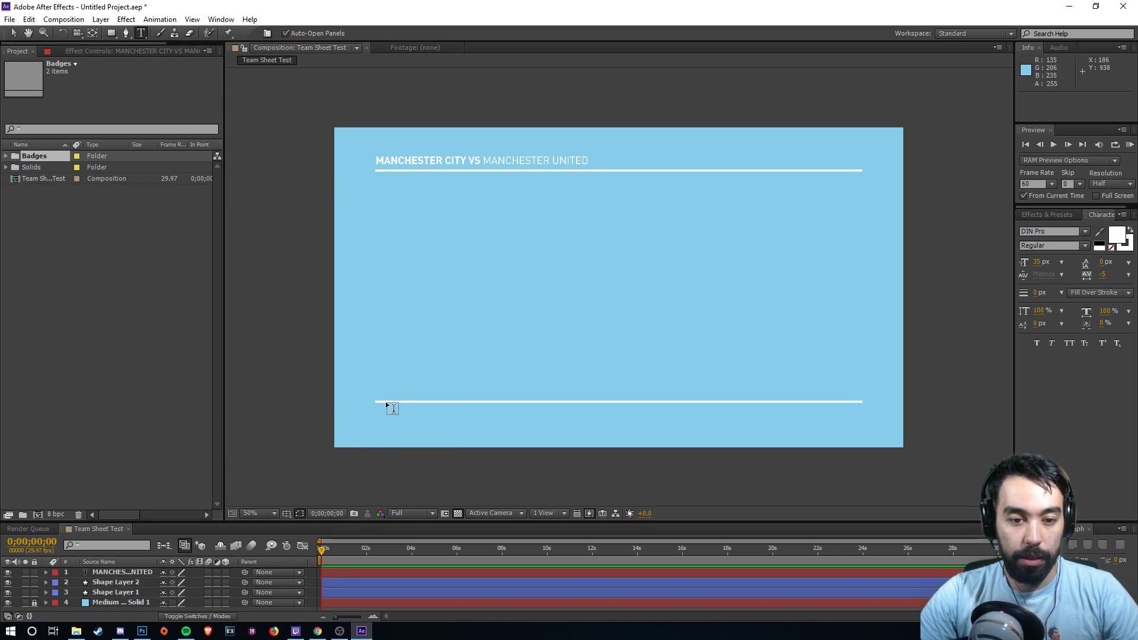
left_click(368, 416)
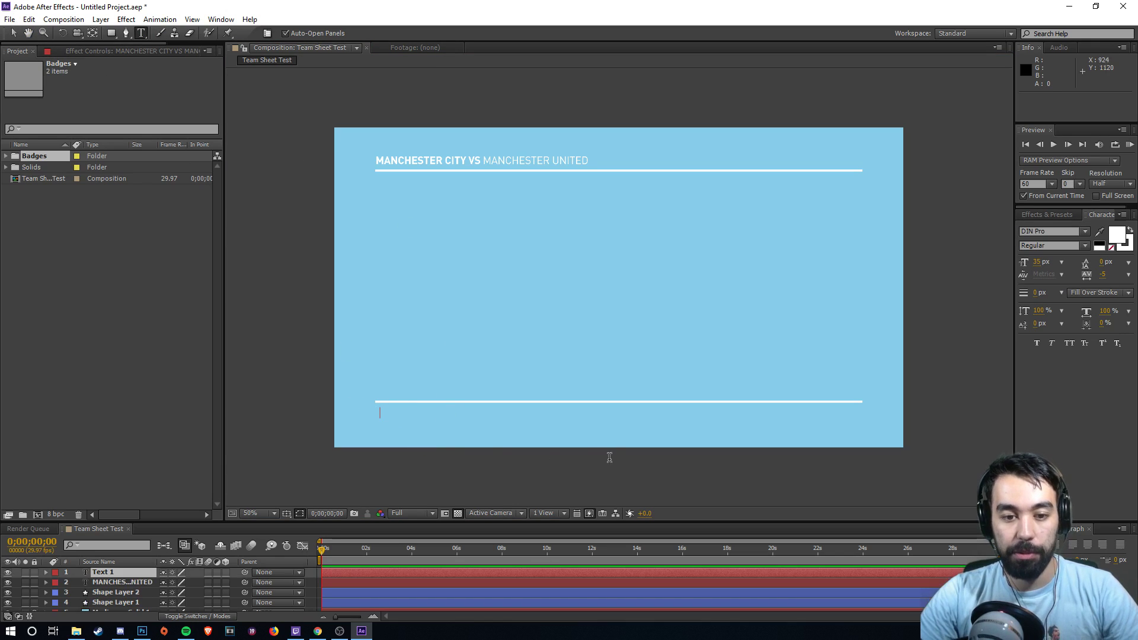
type("SUB")
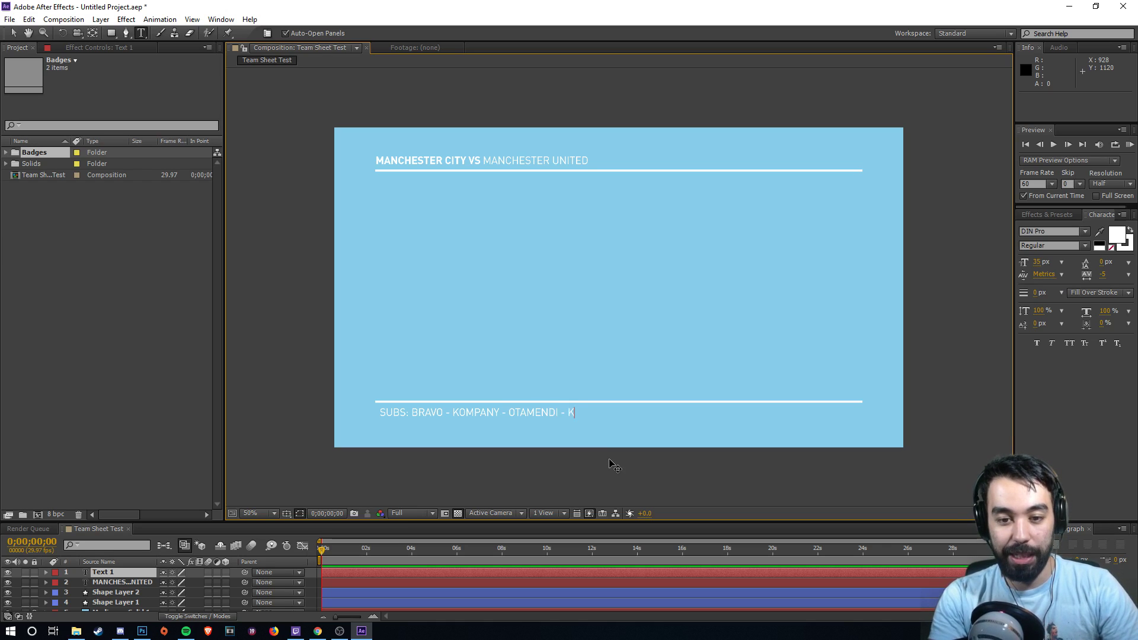
type("BRUTN")
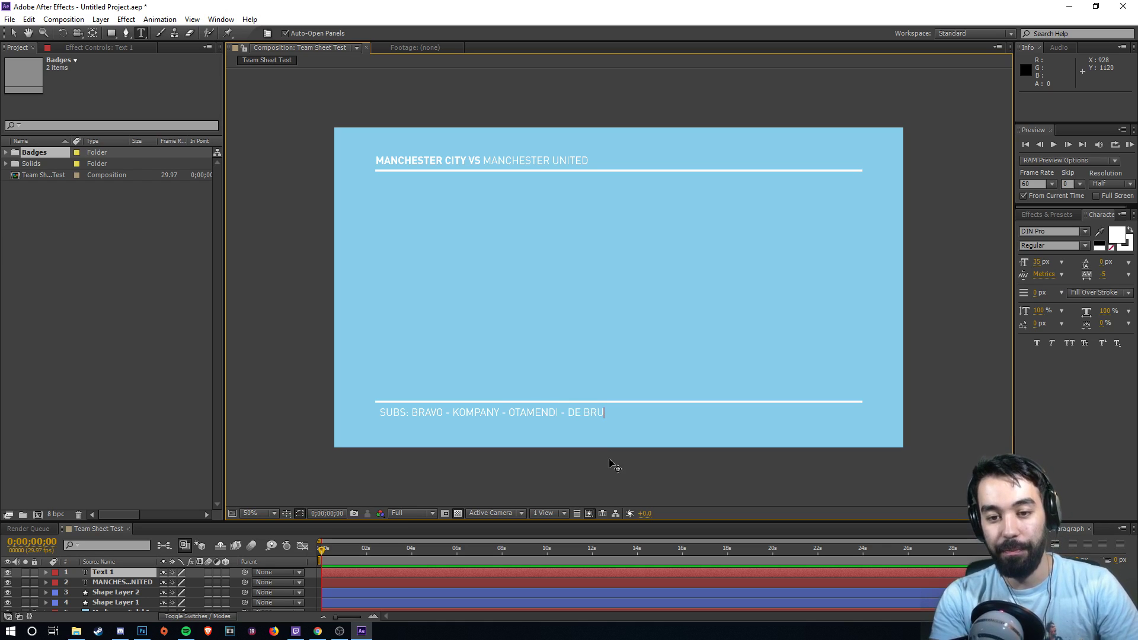
key("BackSpace")
key("BackSpace")
type("YNE - SA")
key("BackSpace")
type("NÉ - ")
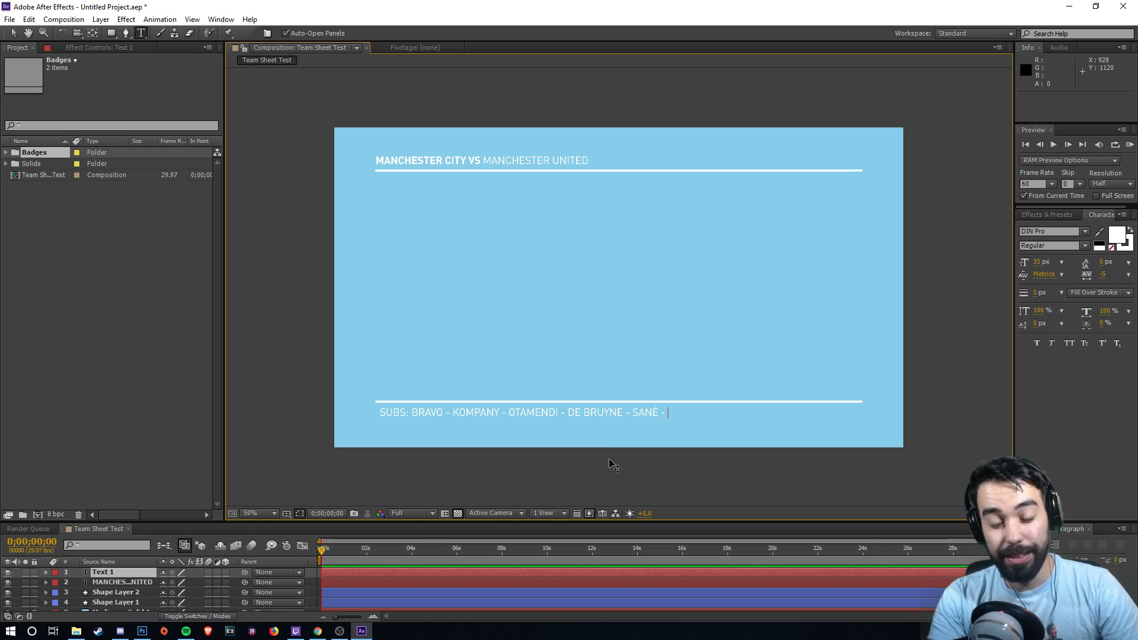
type("JESUS -")
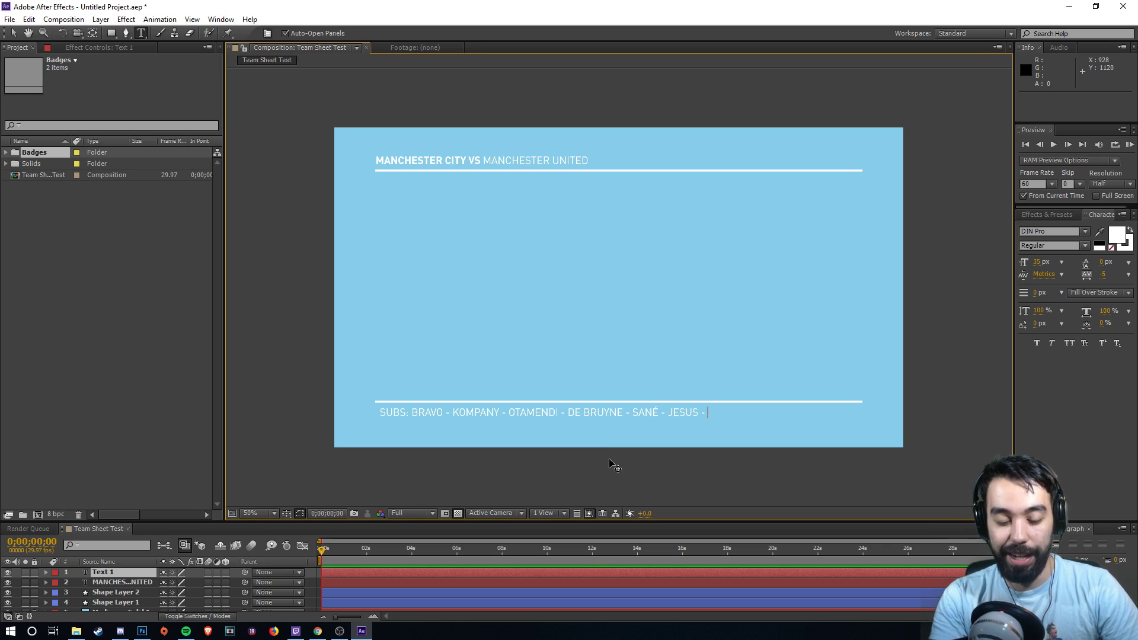
type(" DIAZ")
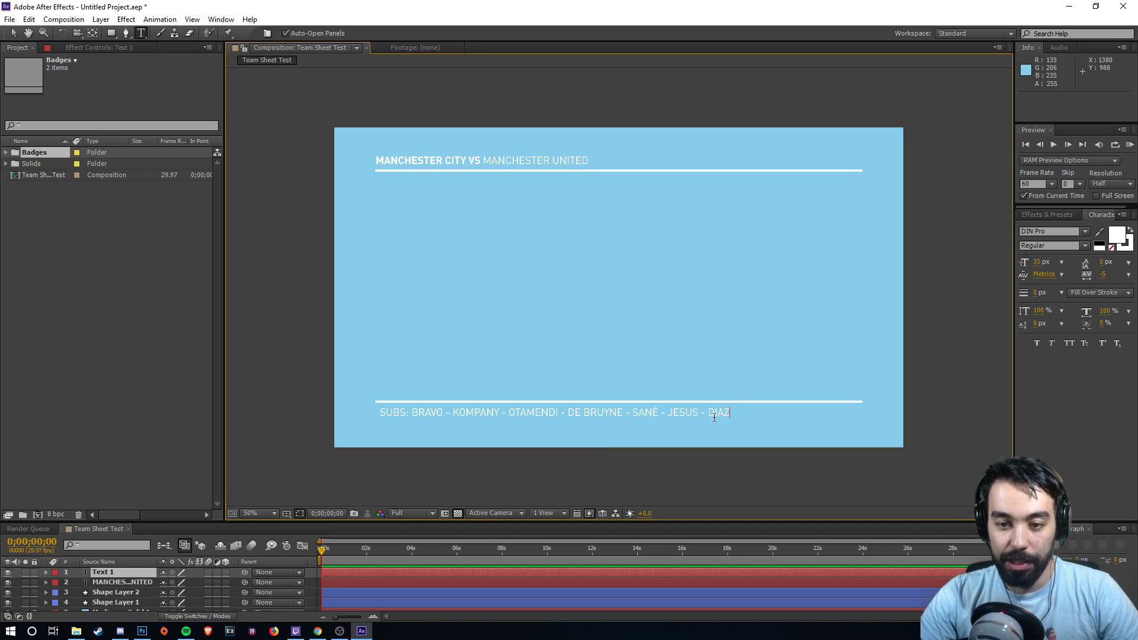
- Centre the substitutes text horizontally in the composition and enlarge the timeline and Align panels
key("ctrl+a")
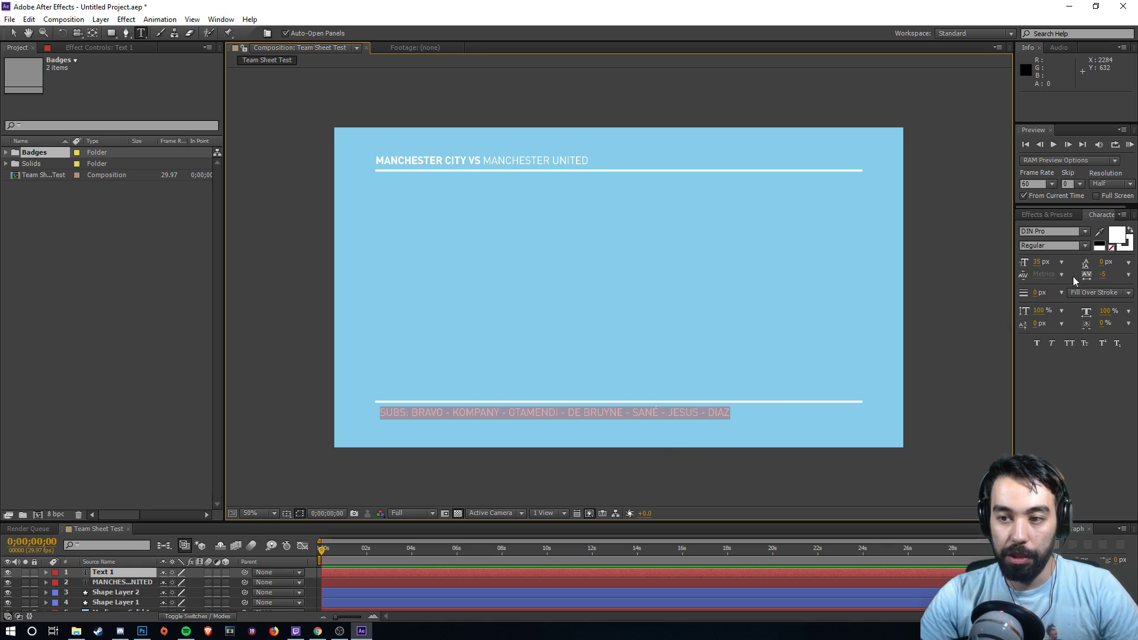
left_click(1030, 528)
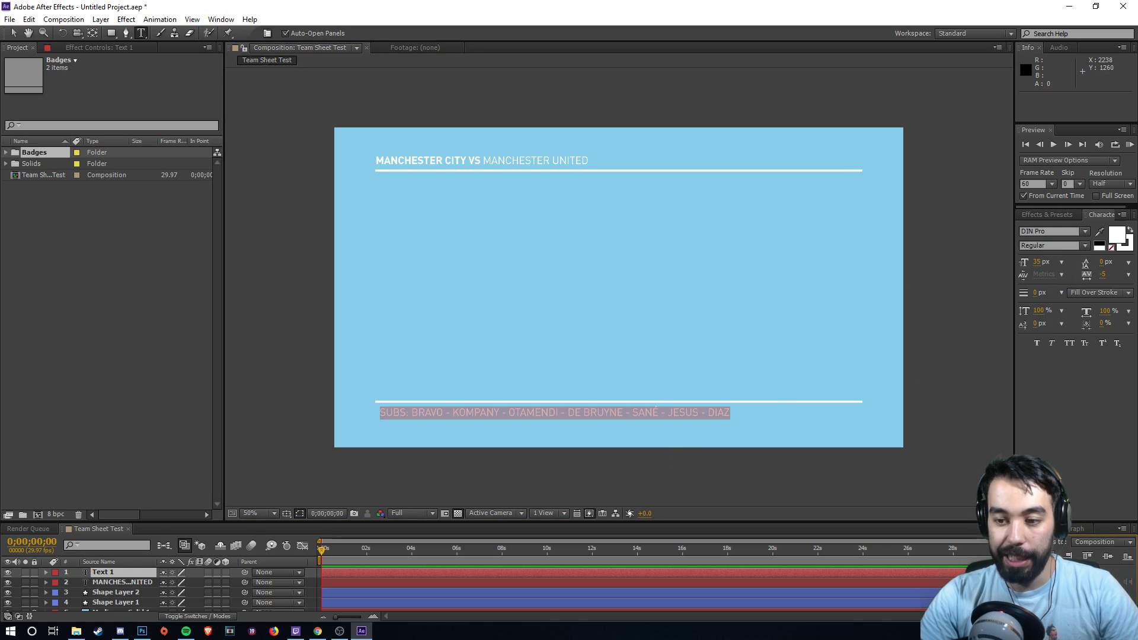
left_click(1048, 555)
left_click_drag(1089, 522, 1086, 289)
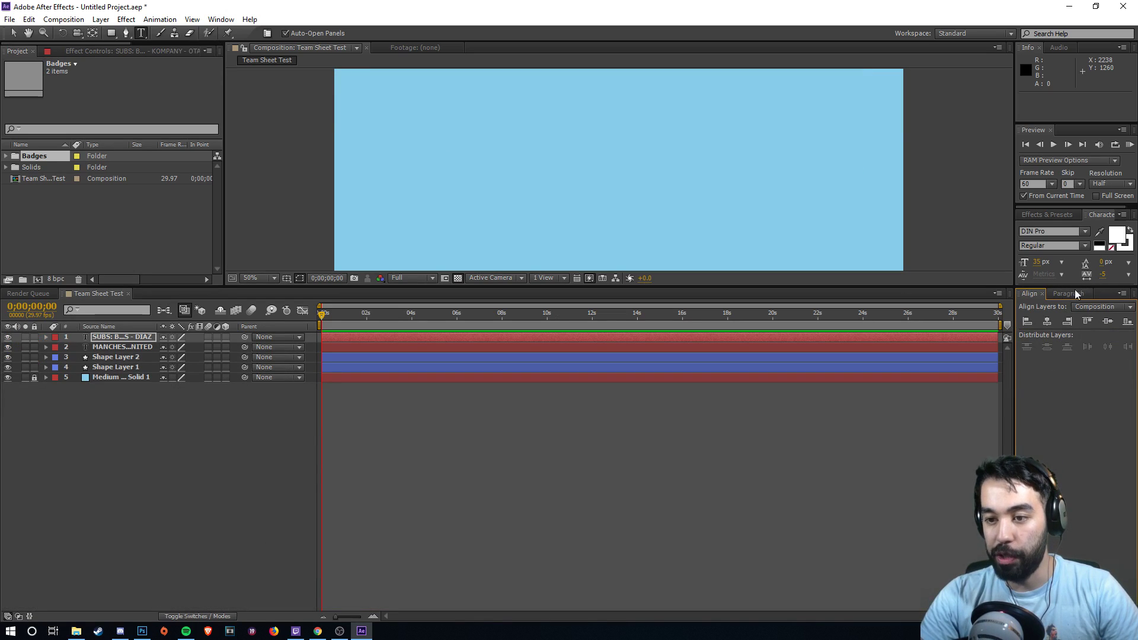
- Hide the Align panel and show it again
left_click(194, 20)
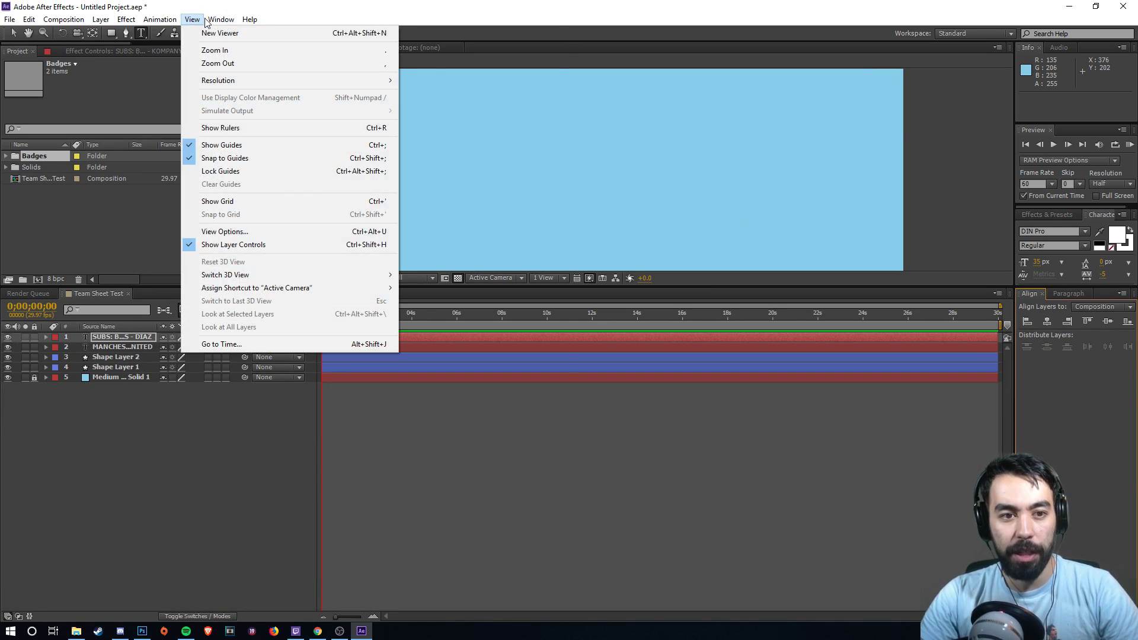
mouse_move(221, 20)
left_click(221, 20)
left_click(221, 20)
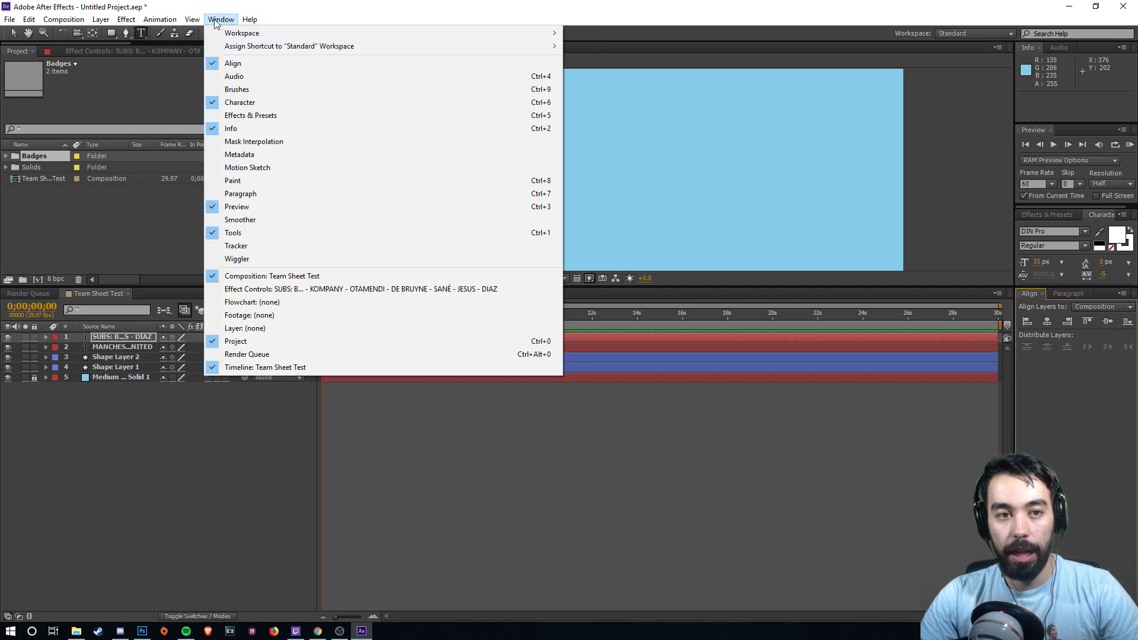
left_click(236, 69)
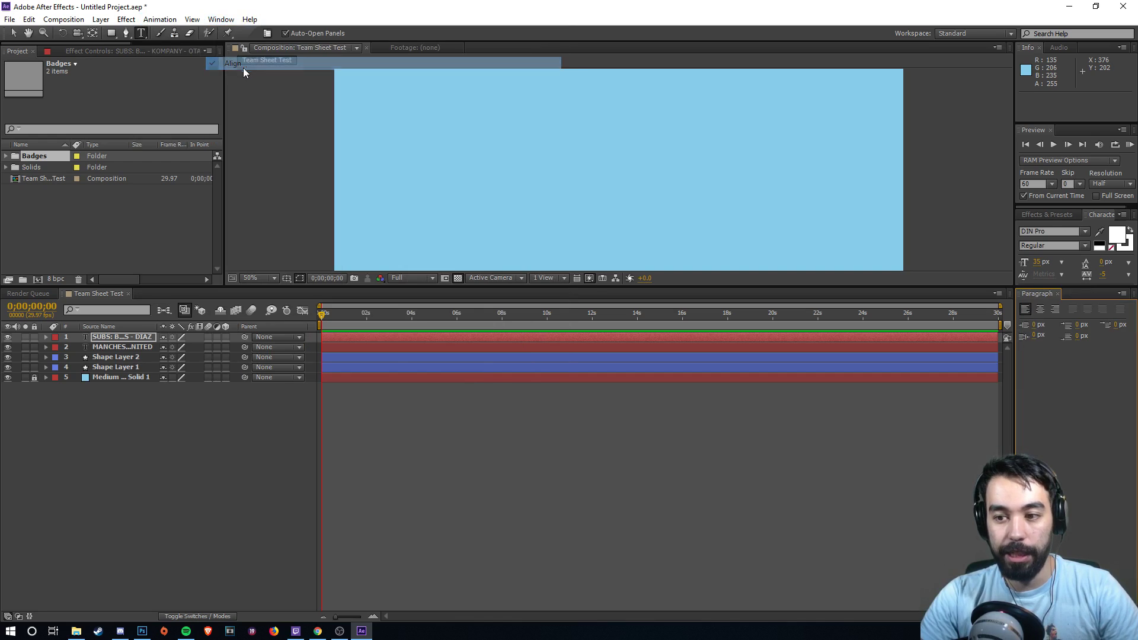
left_click(221, 19)
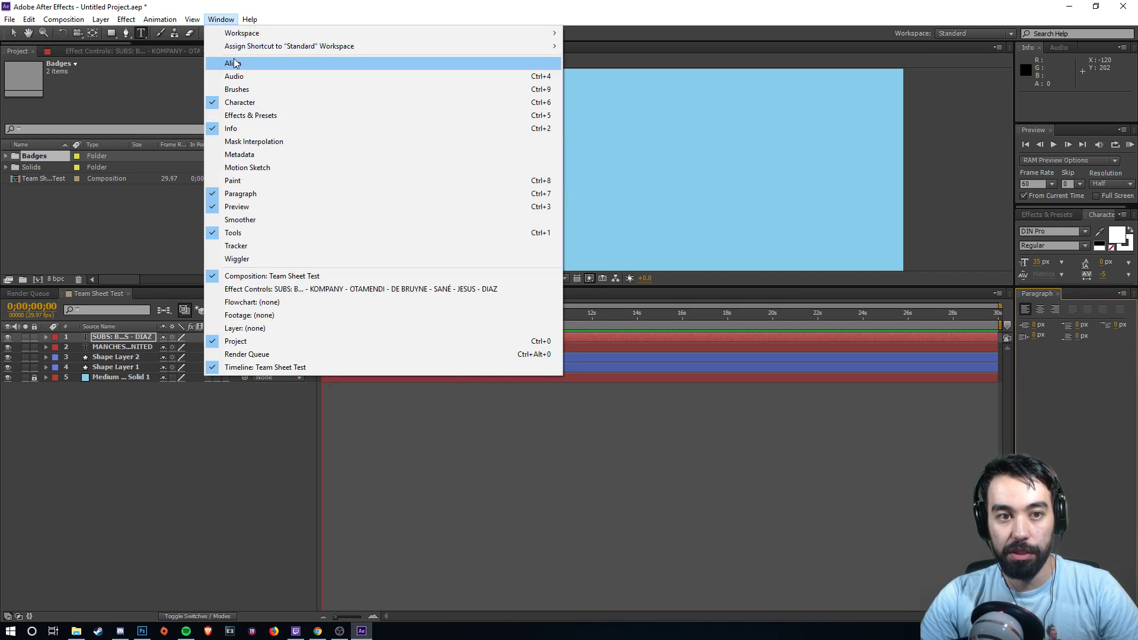
left_click(232, 64)
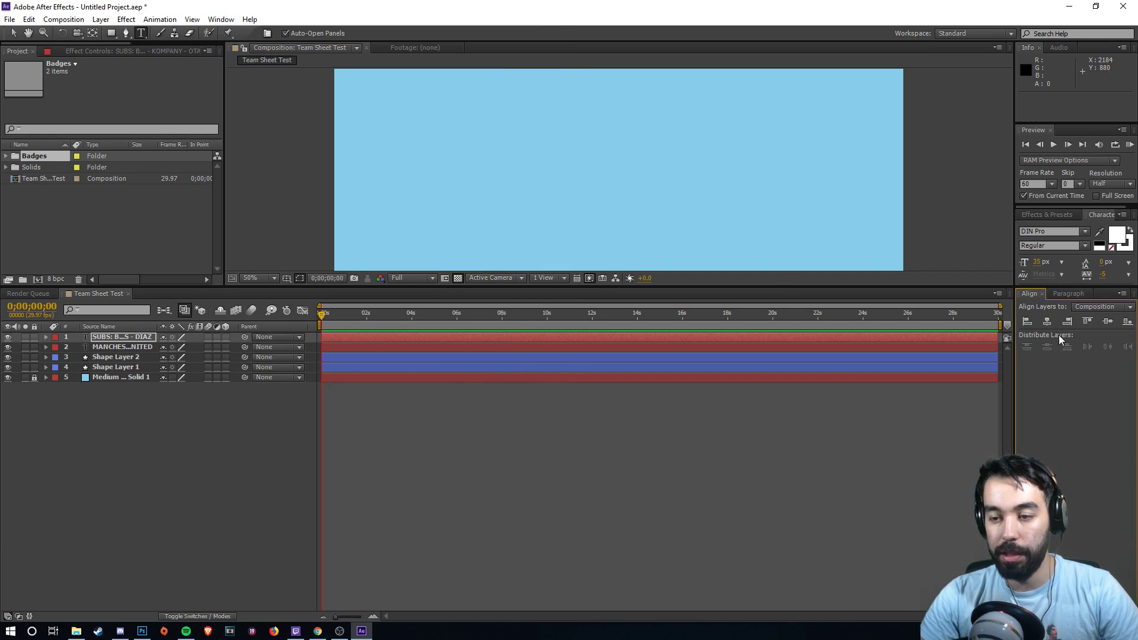
- Shrink the timeline to give the composition viewer more height, and deselect the substitutes text with the Selection tool
scroll(655, 229, "down", 2)
scroll(655, 228, "up", 1)
left_click(13, 33)
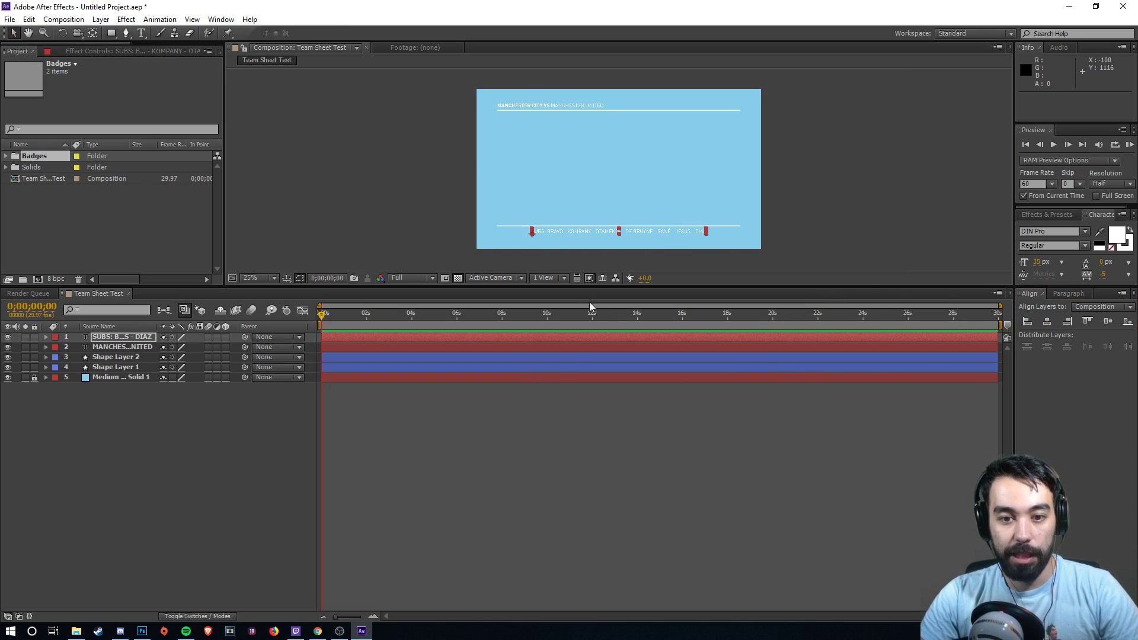
left_click_drag(581, 287, 597, 398)
left_click(598, 369)
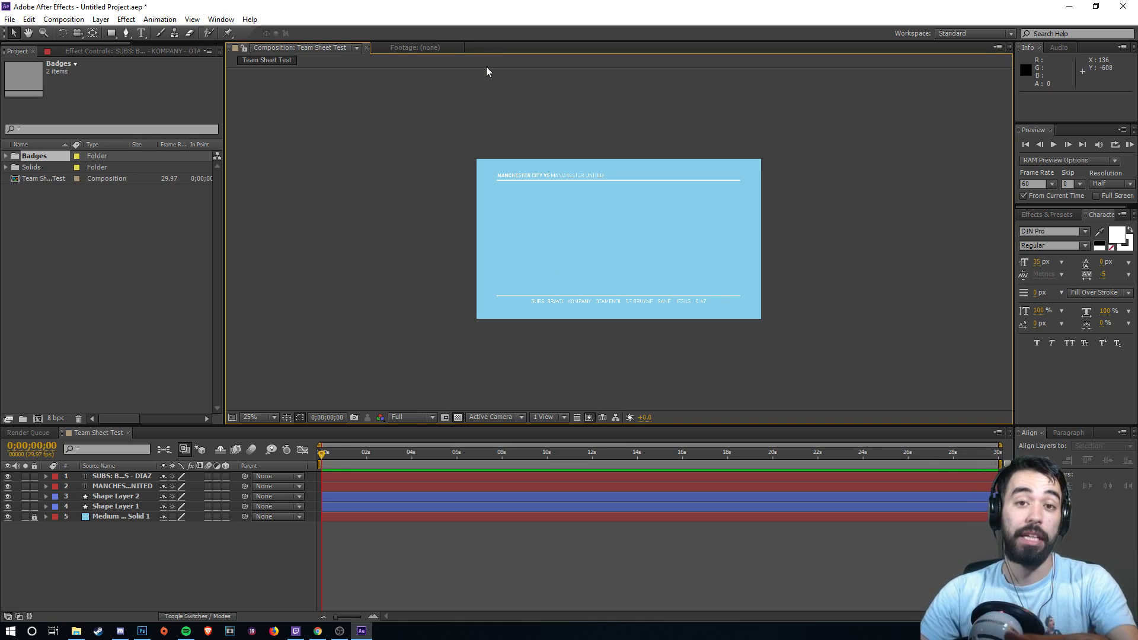
scroll(645, 276, "up", 2)
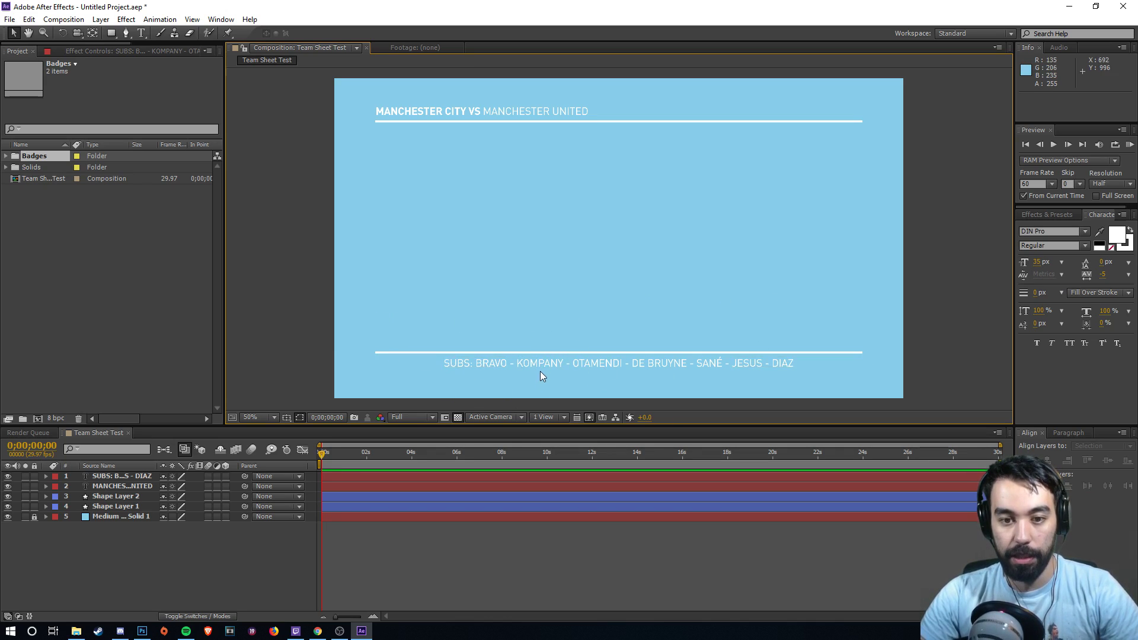
- Nudge the substitutes text up above the lower white line, hide its layer and show it again
left_click(583, 366)
key("shift+Up")
key("shift+Up")
key("shift+Up")
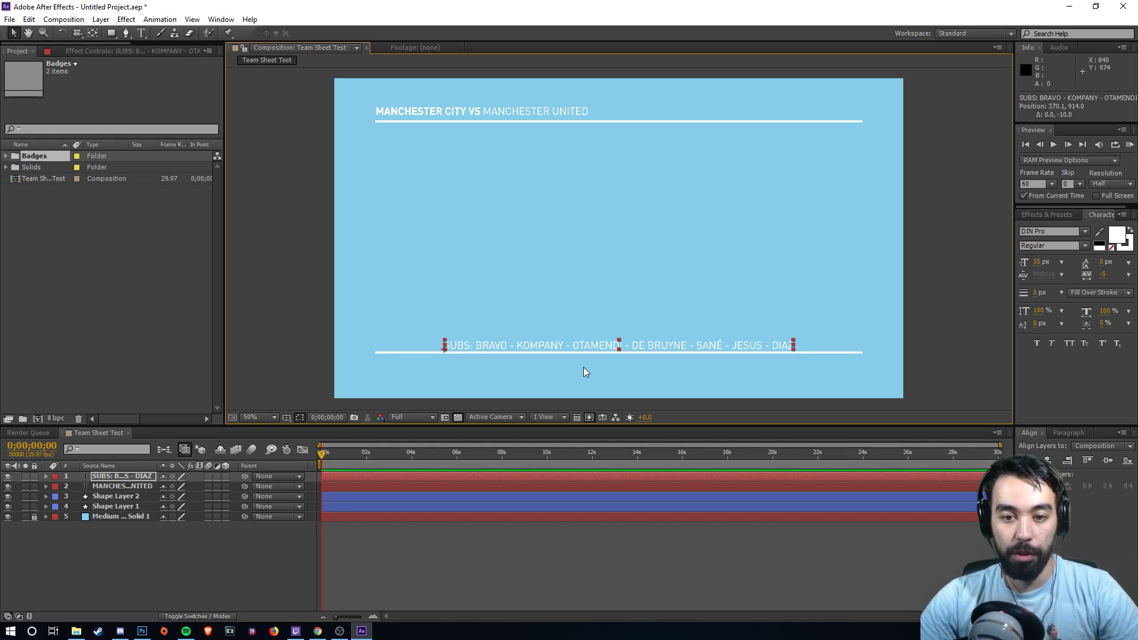
left_click(7, 476)
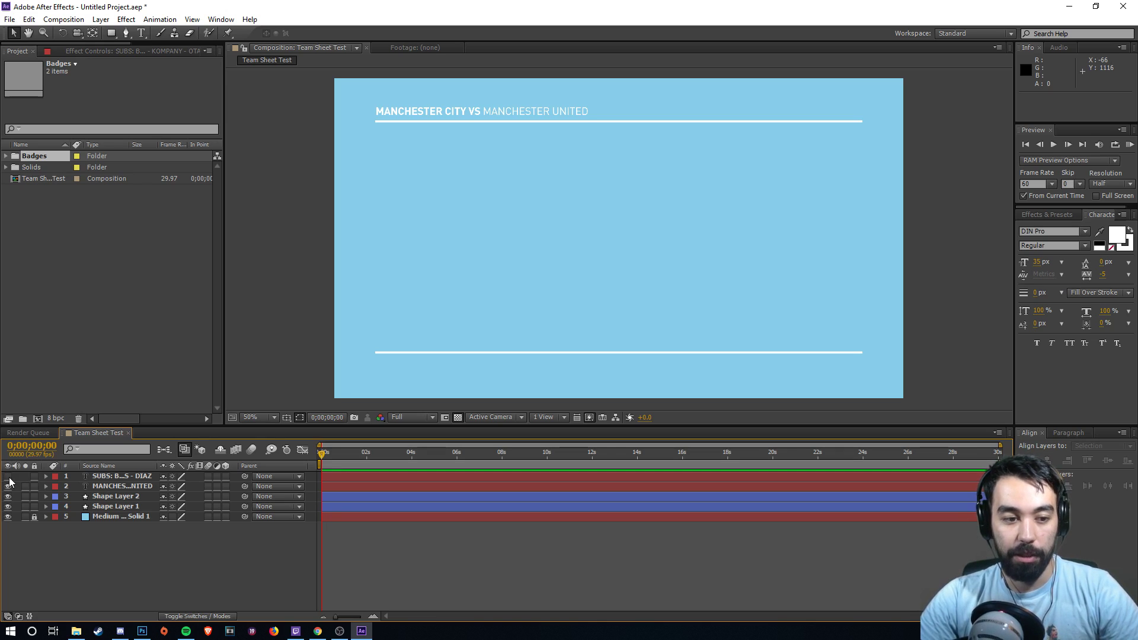
left_click(9, 478)
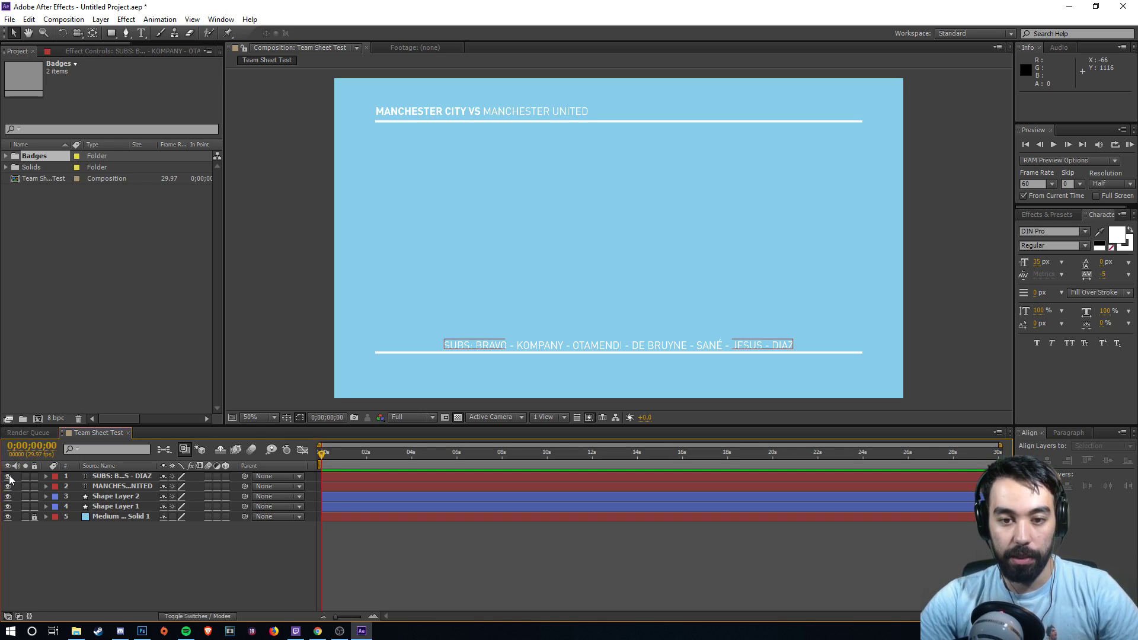
- Move the substitutes text back down below the lower white line and deselect it
left_click(535, 344)
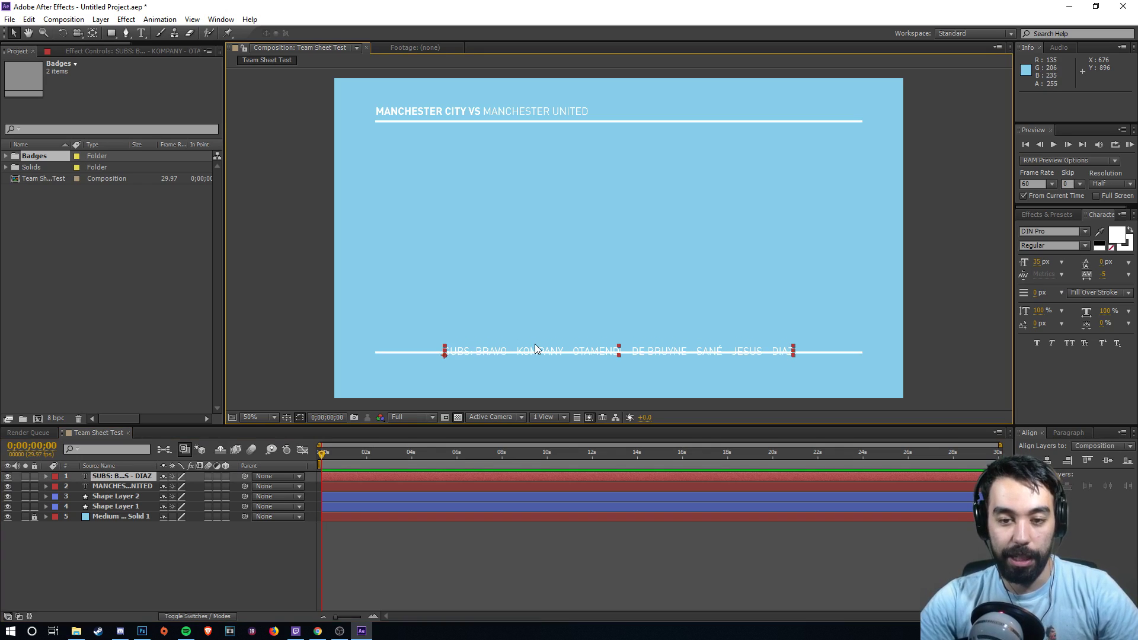
key("shift+Down")
key("shift+Down")
key("shift+Down")
key("shift+Down")
key("shift+Down")
key("shift+Down")
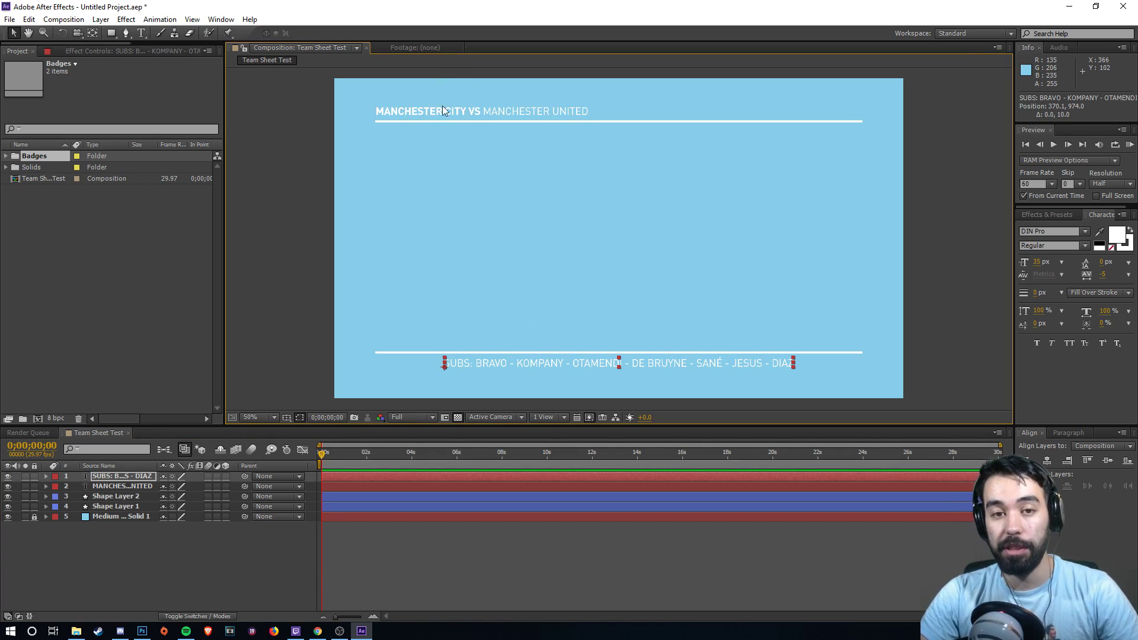
left_click(968, 183)
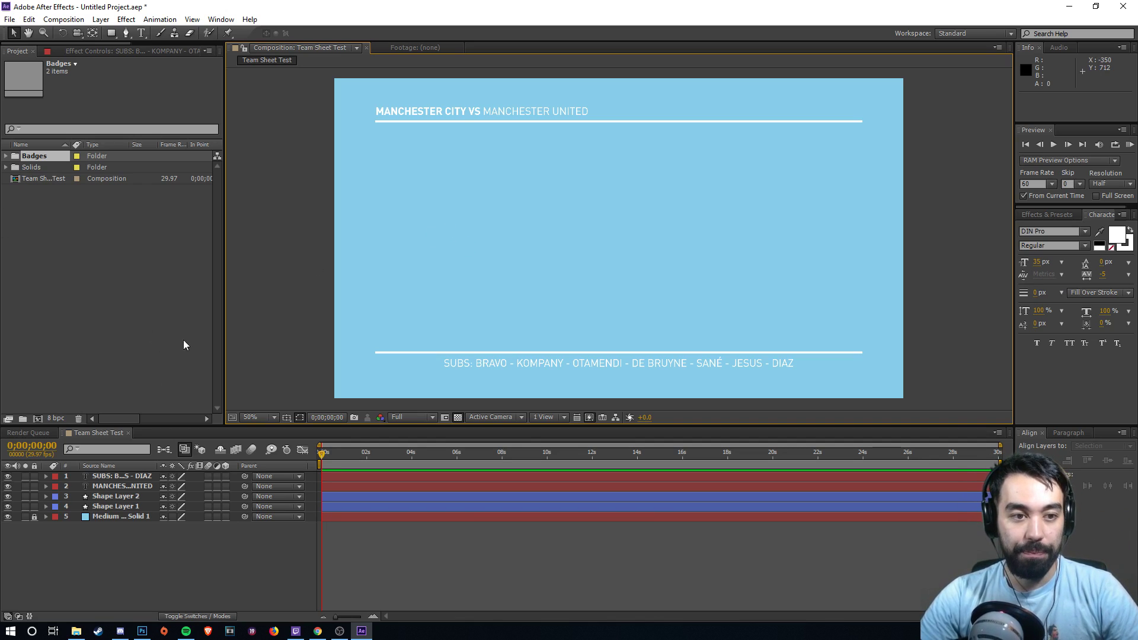
- Create a new composition 500 px wide and 500 px high
left_click(63, 18)
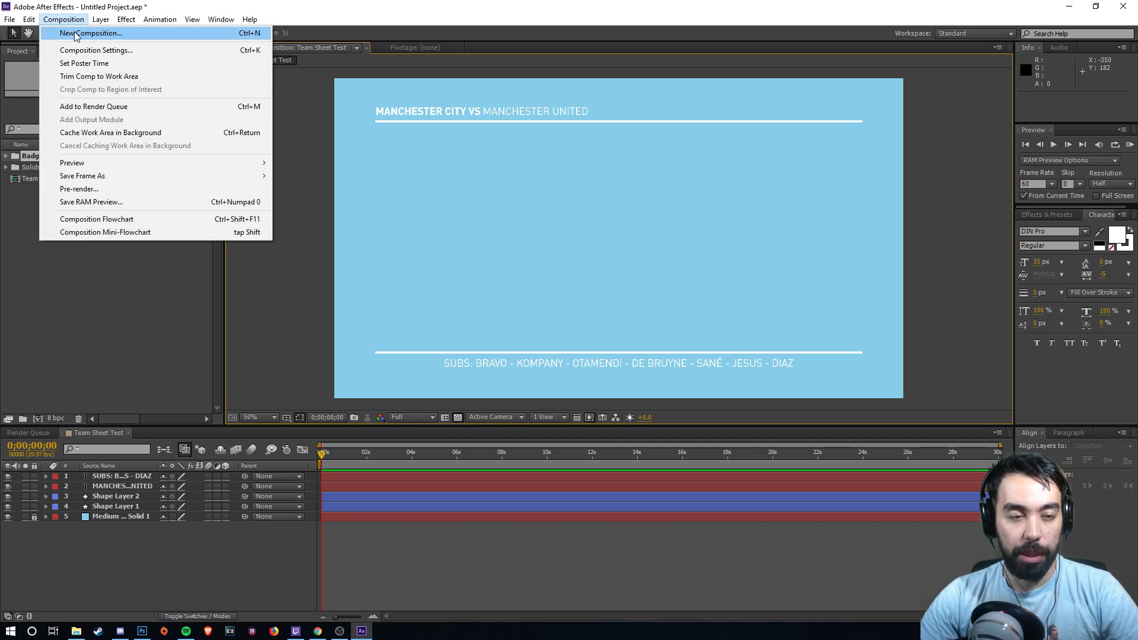
left_click(65, 33)
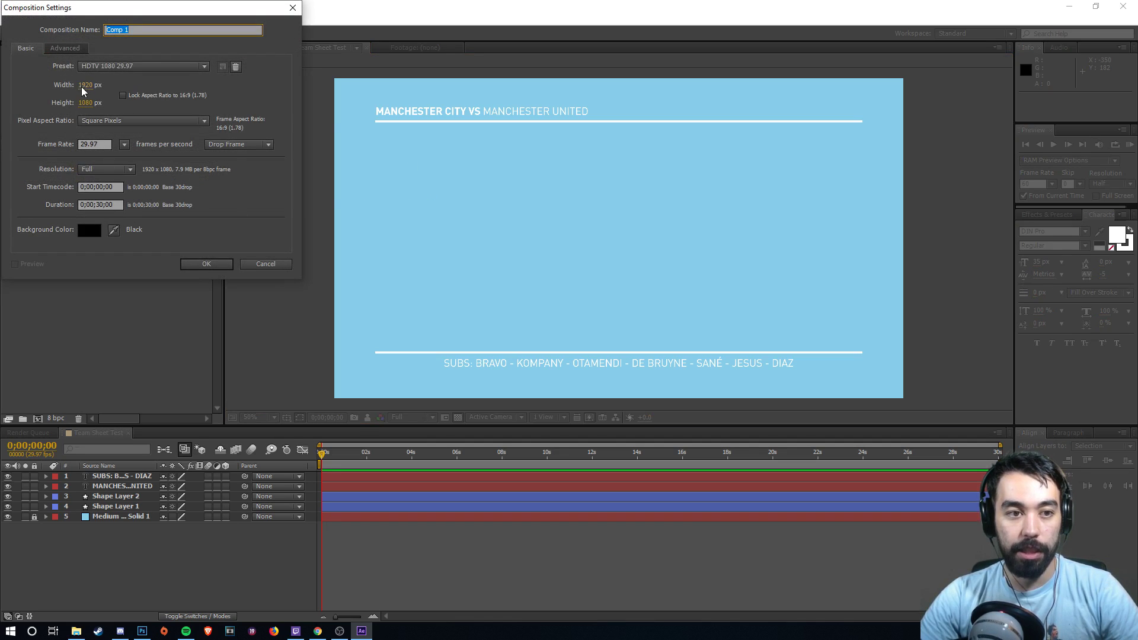
left_click(83, 86)
type("500")
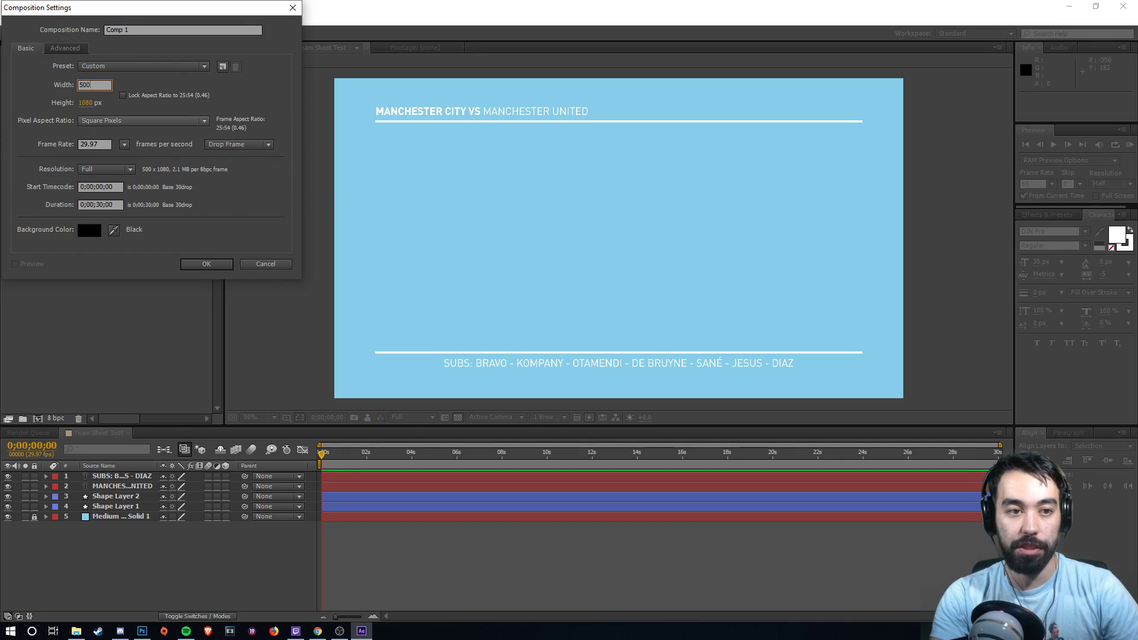
key("Tab")
type("500")
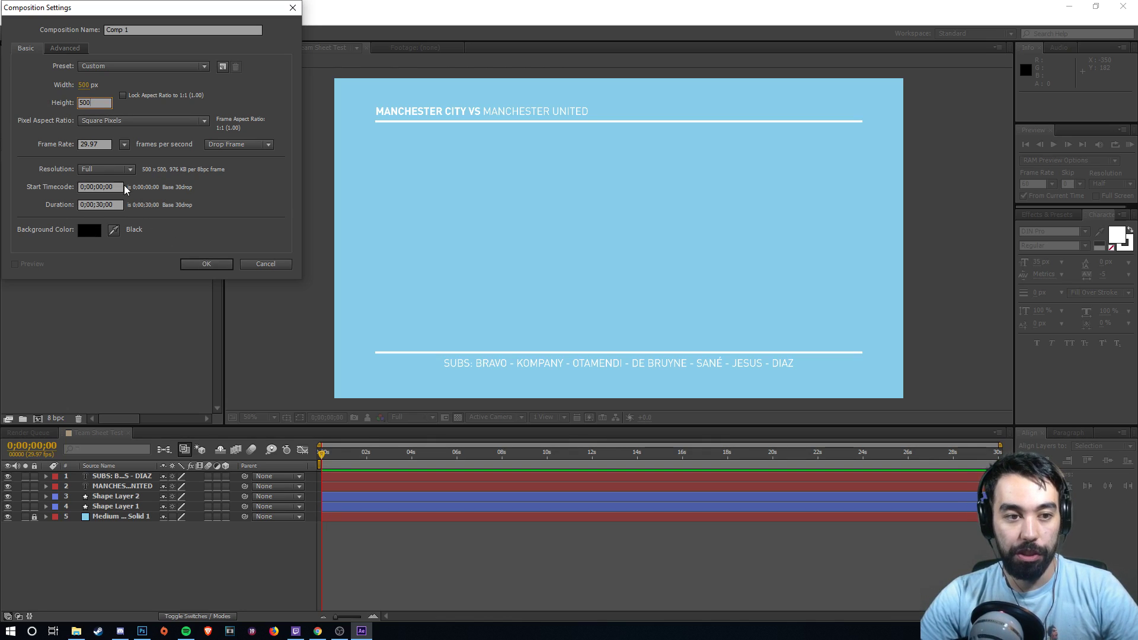
left_click(207, 264)
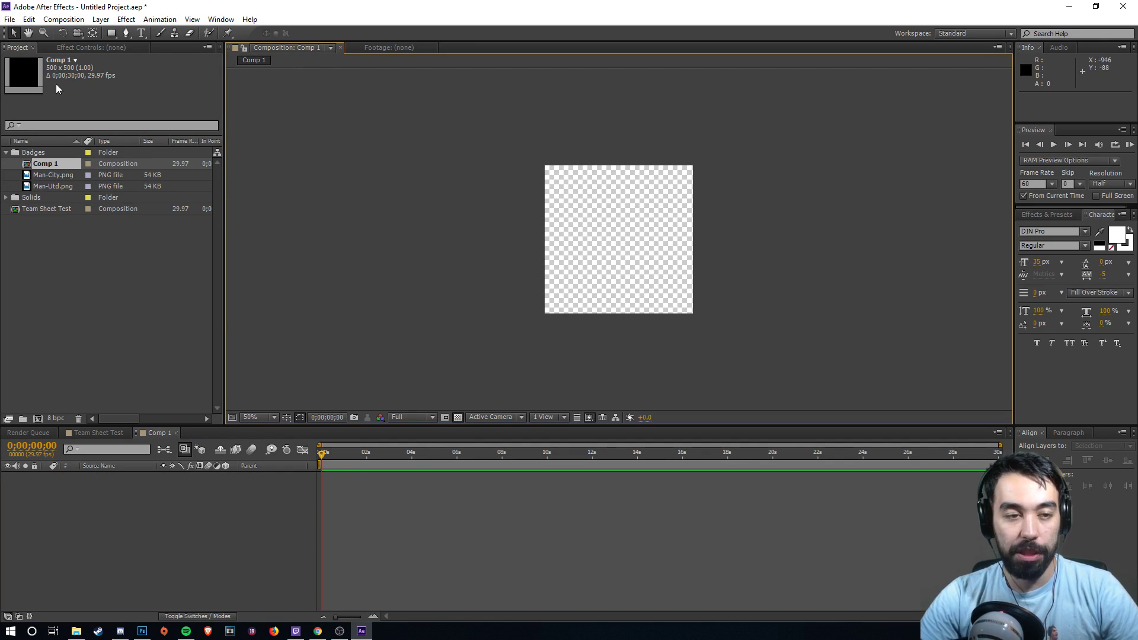
- Move Comp 1 out of the Badges folder and rename it Ederson
left_click_drag(47, 169, 60, 248)
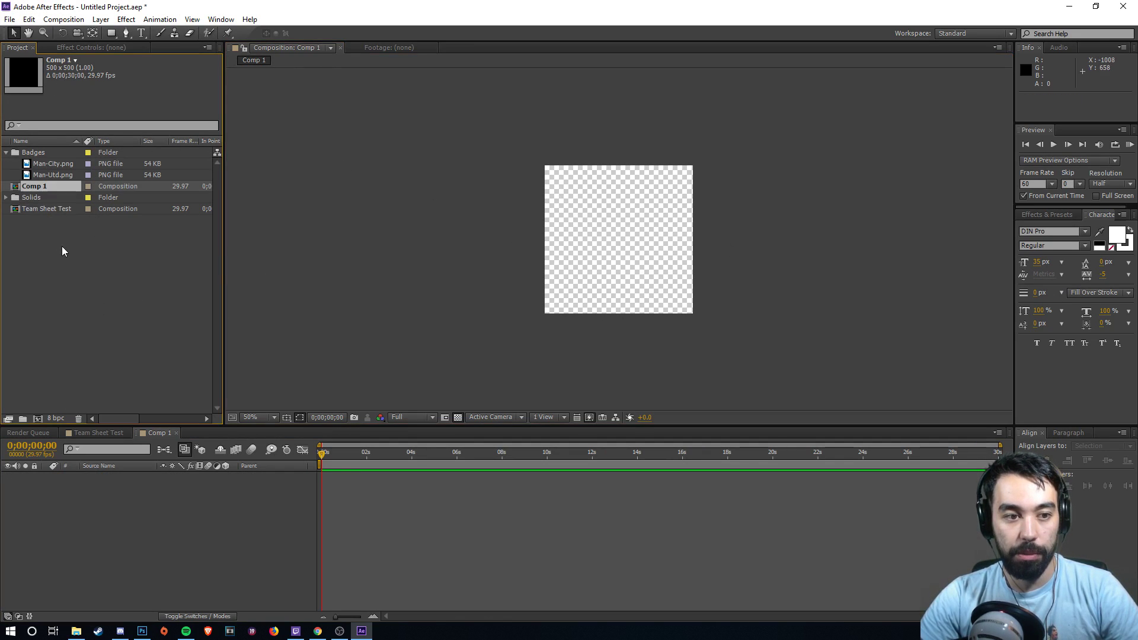
right_click(48, 186)
left_click(90, 334)
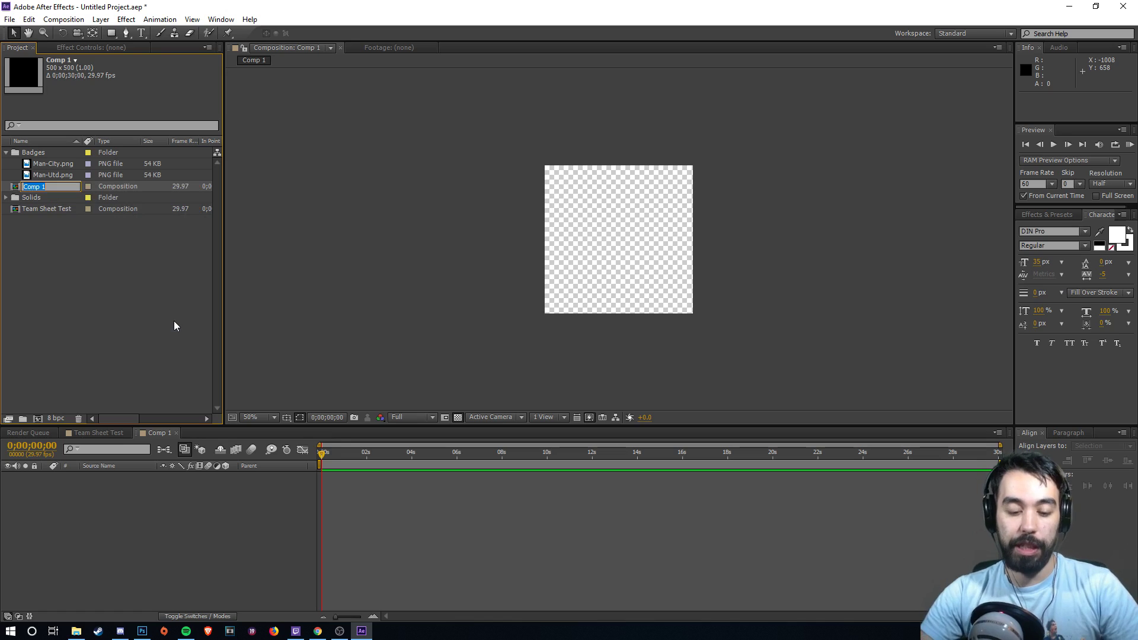
type("Ederson")
key("Return")
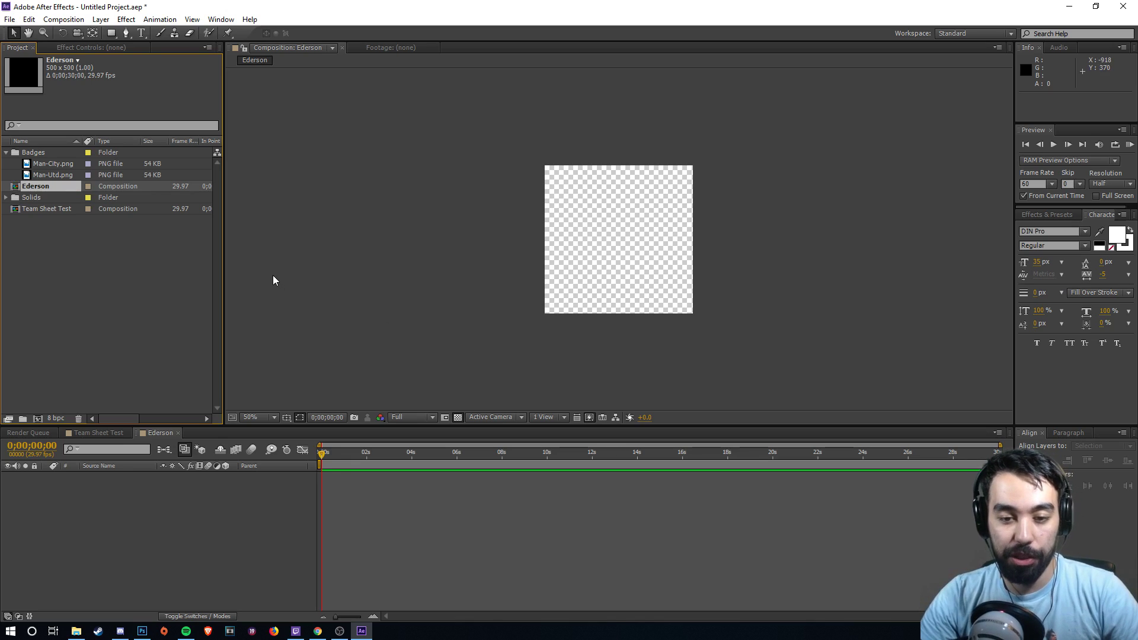
left_click(93, 346)
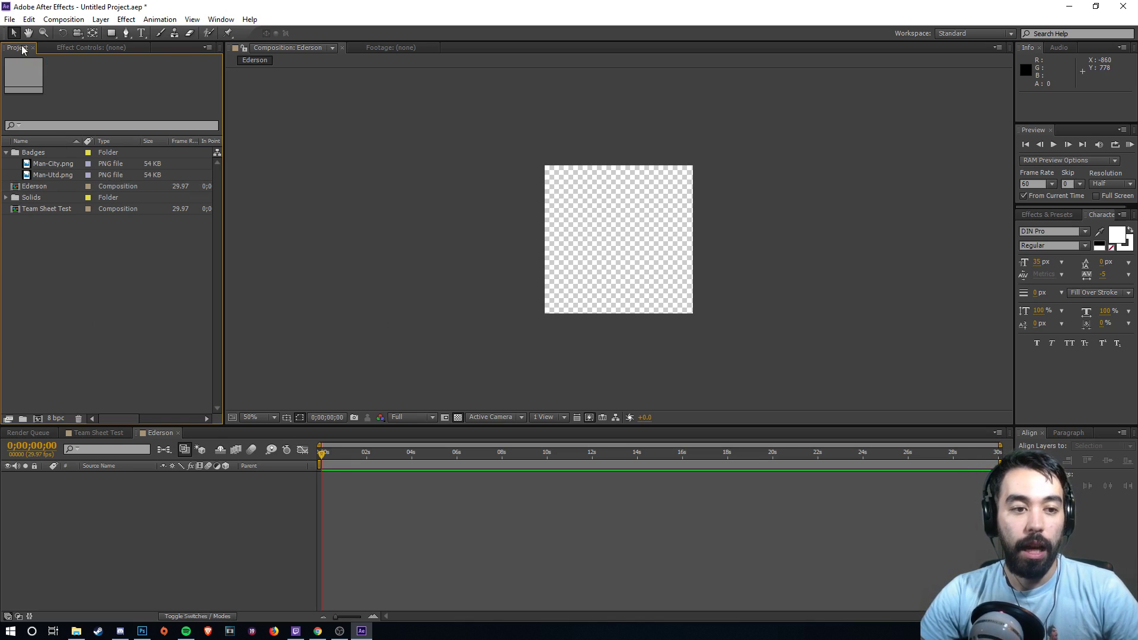
- Switch to Chrome and open Ederson's player profile from the Manchester City squad page on the Premier League site
left_click(9, 19)
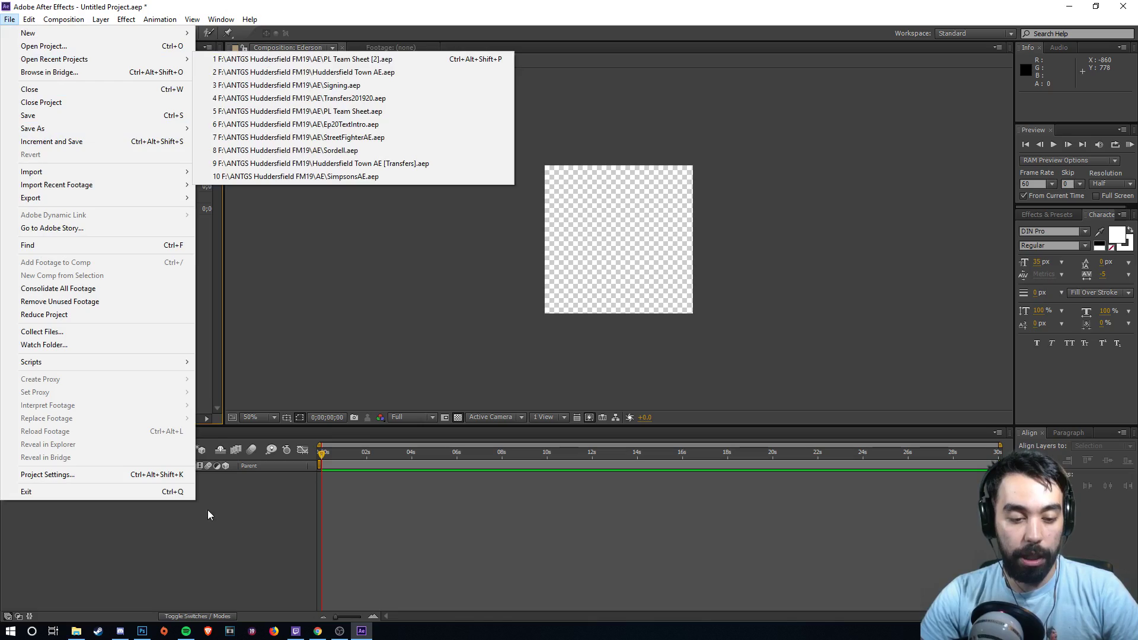
left_click(318, 632)
left_click(92, 10)
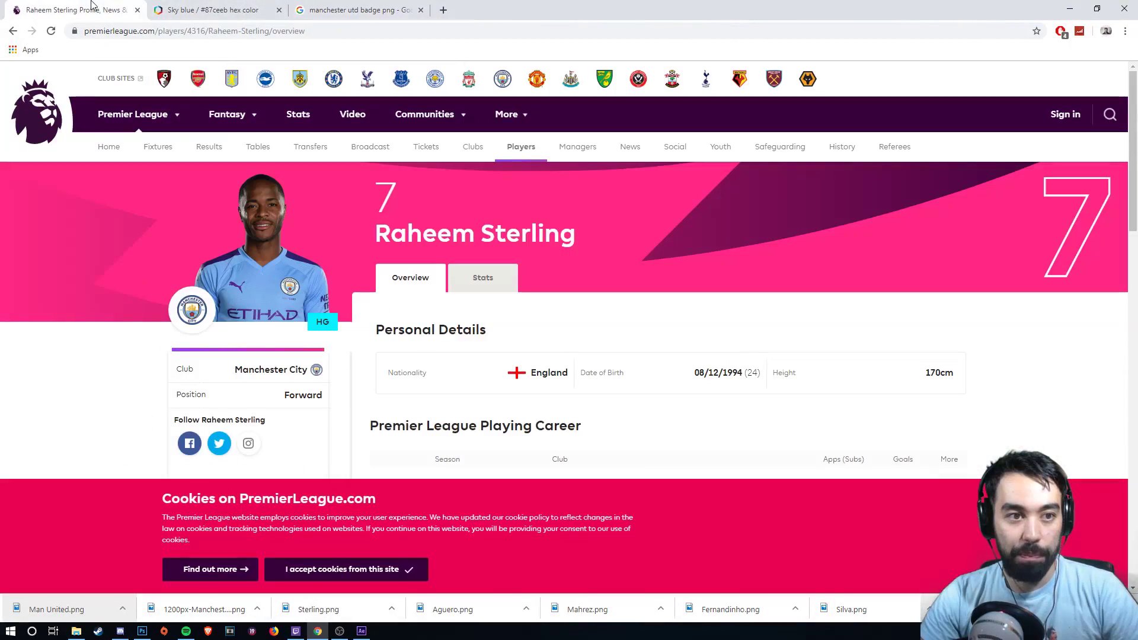
key("alt+Left")
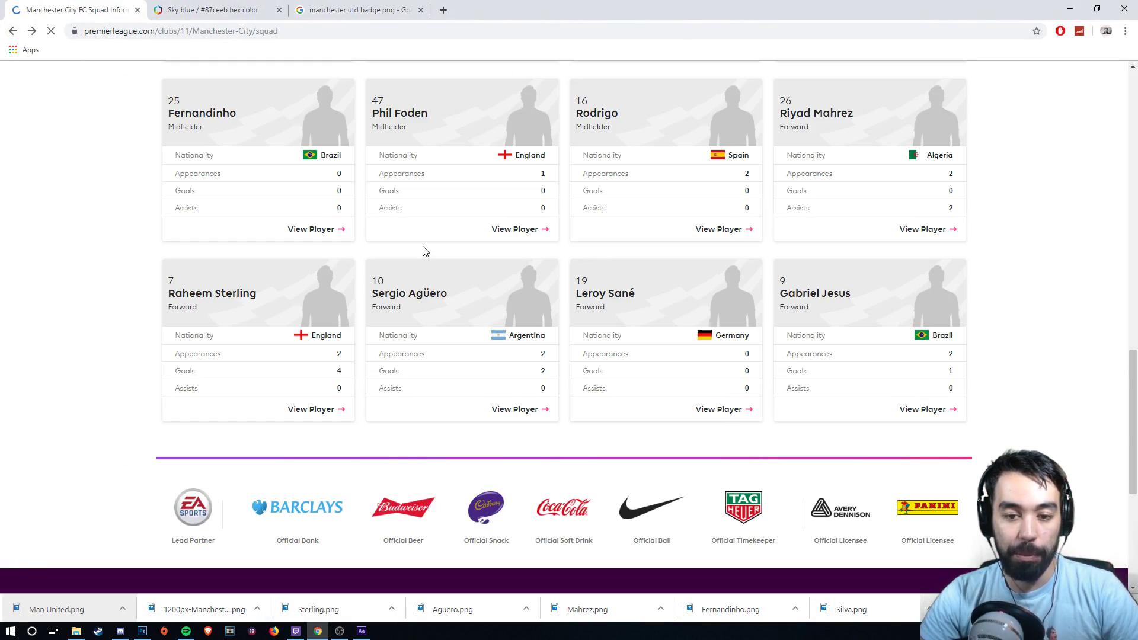
scroll(415, 267, "up", 5)
scroll(380, 404, "up", 4)
left_click(380, 569)
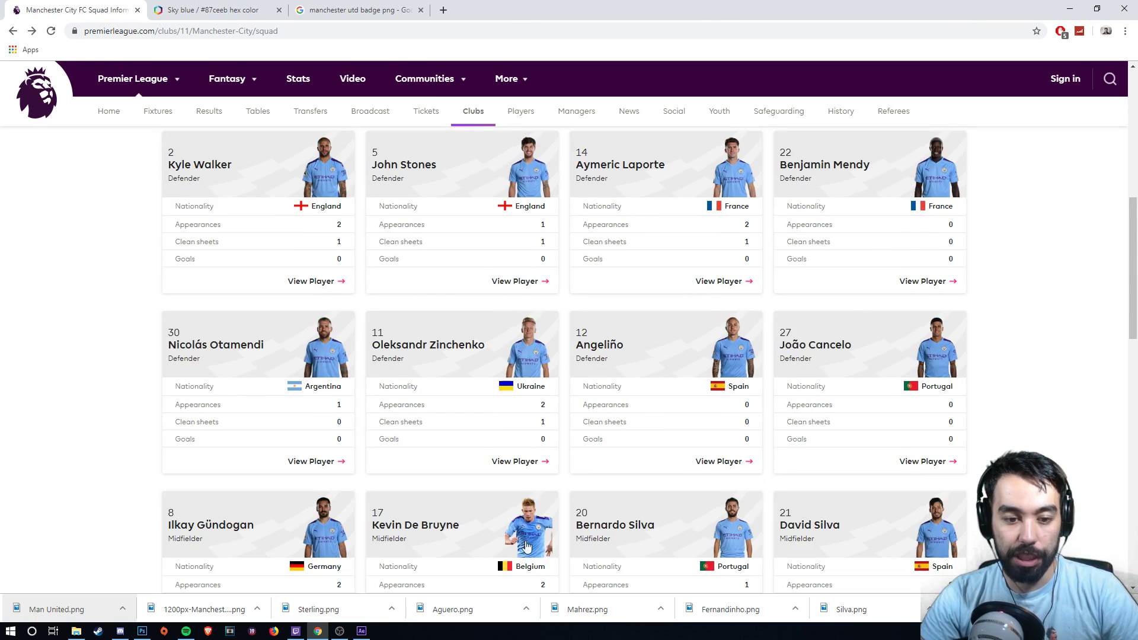
scroll(481, 415, "up", 5)
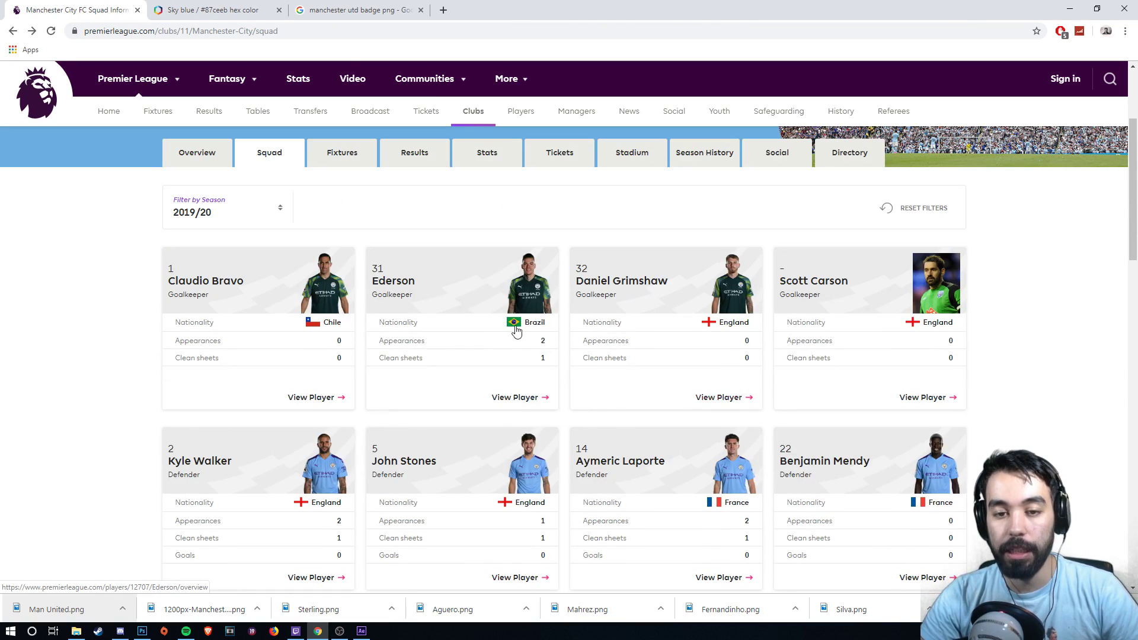
left_click(525, 291)
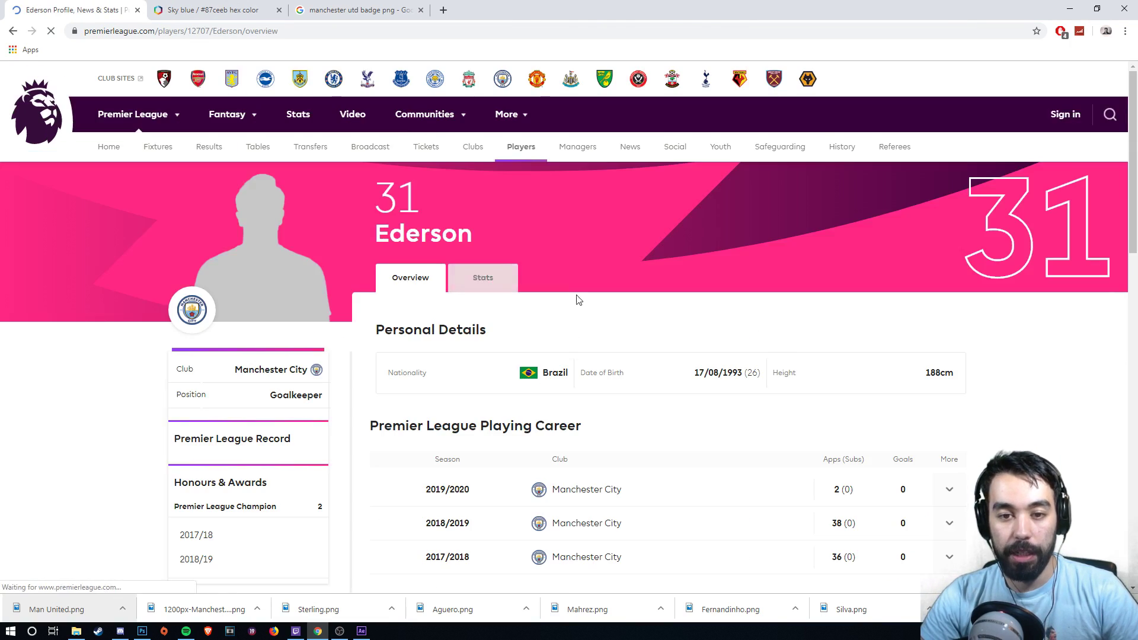
- Try to save Ederson's player image in the Renders folder of AE Tutorials, and return to After Effects
right_click(266, 259)
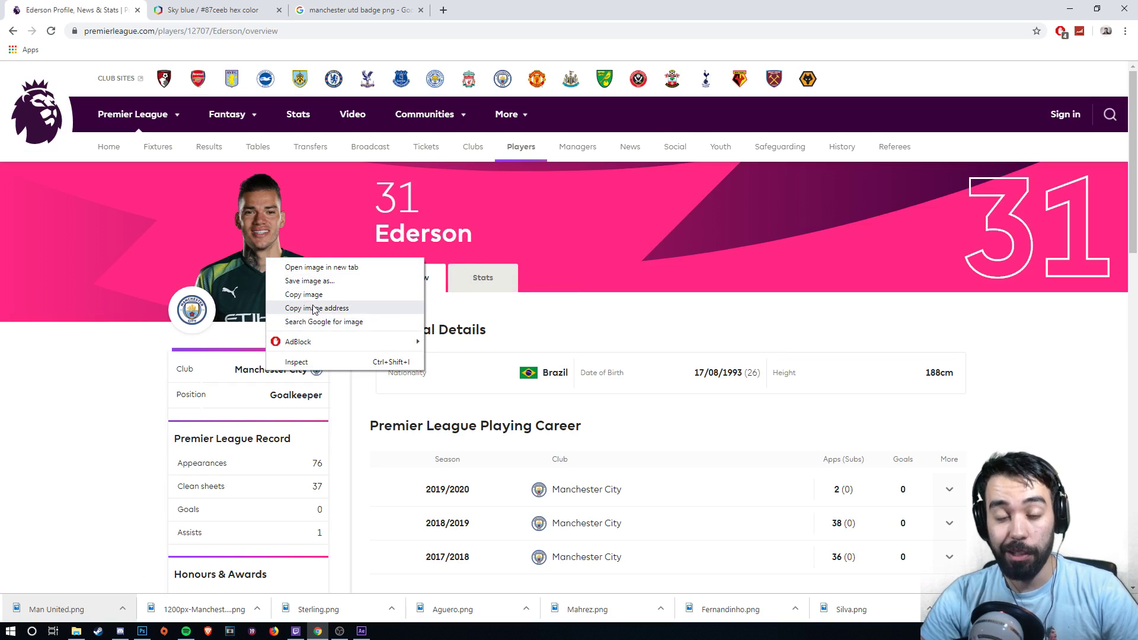
left_click(305, 281)
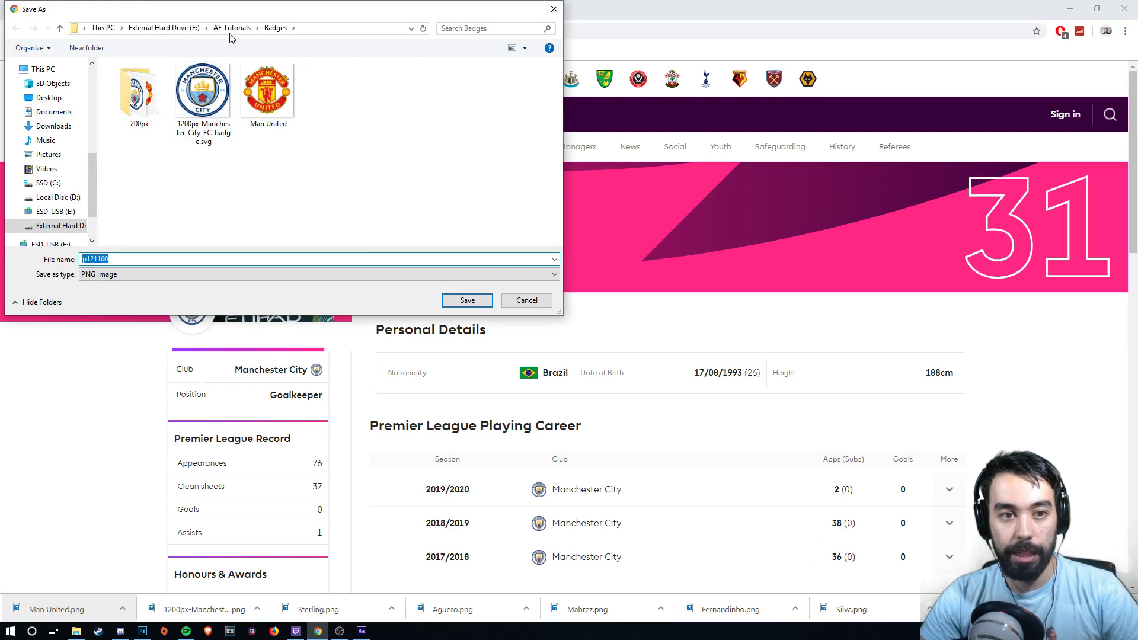
left_click(231, 29)
left_click(132, 96)
double_click(132, 99)
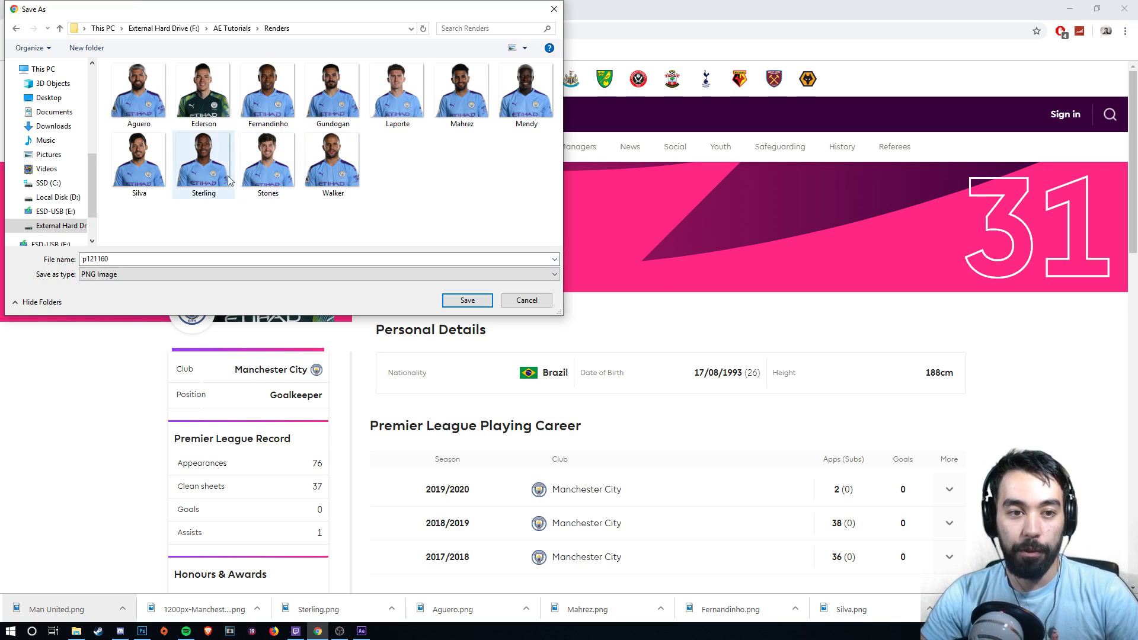
double_click(104, 260)
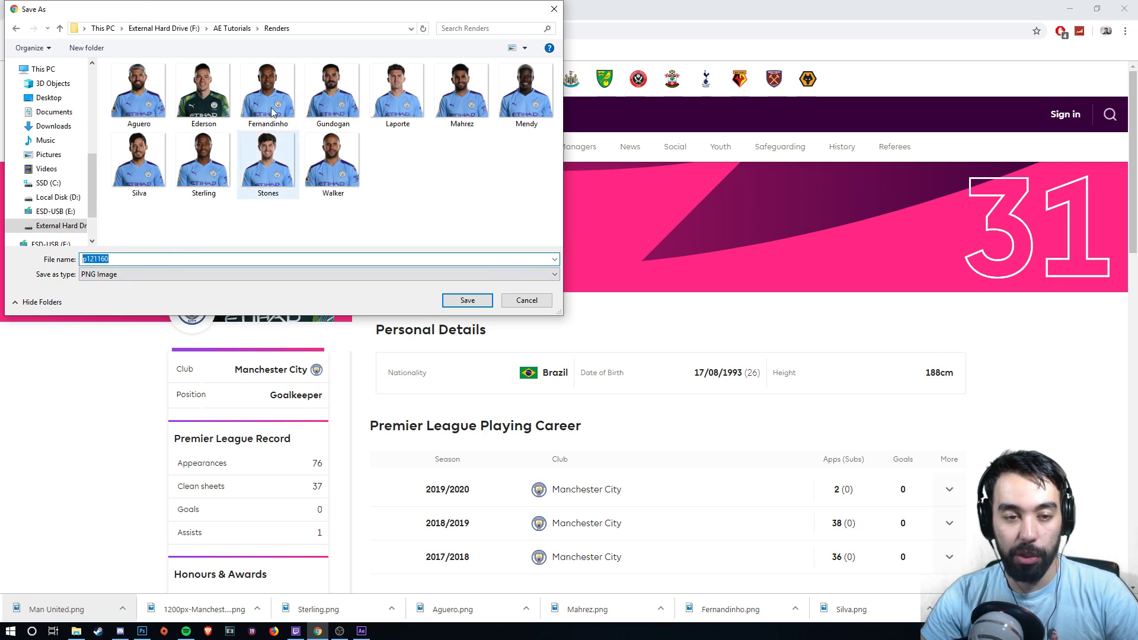
left_click(514, 300)
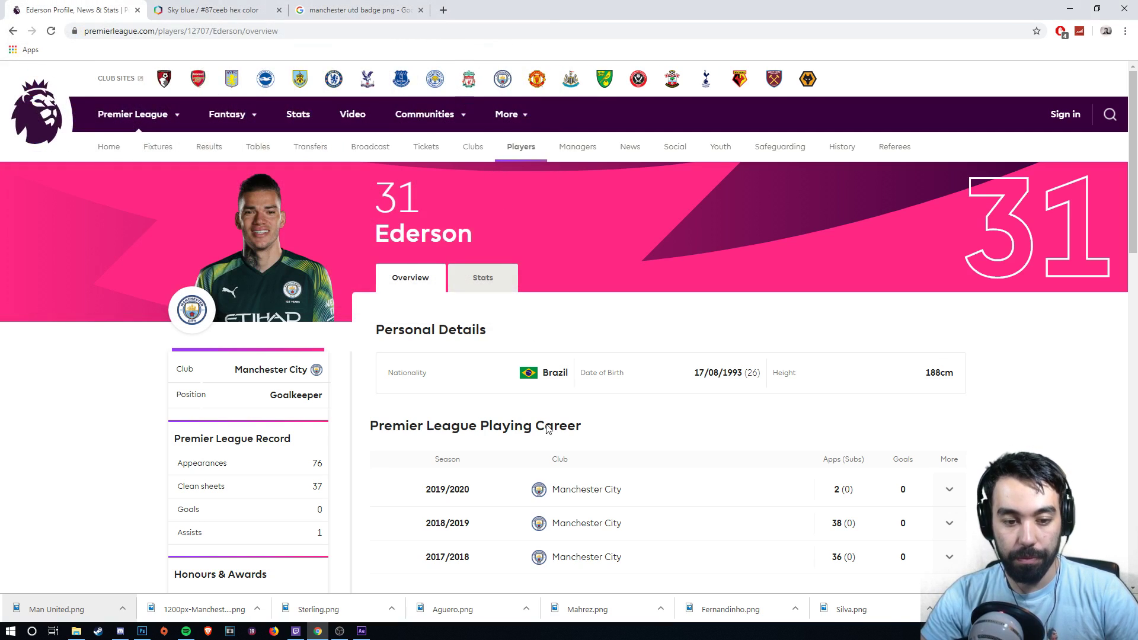
left_click(361, 631)
left_click(9, 19)
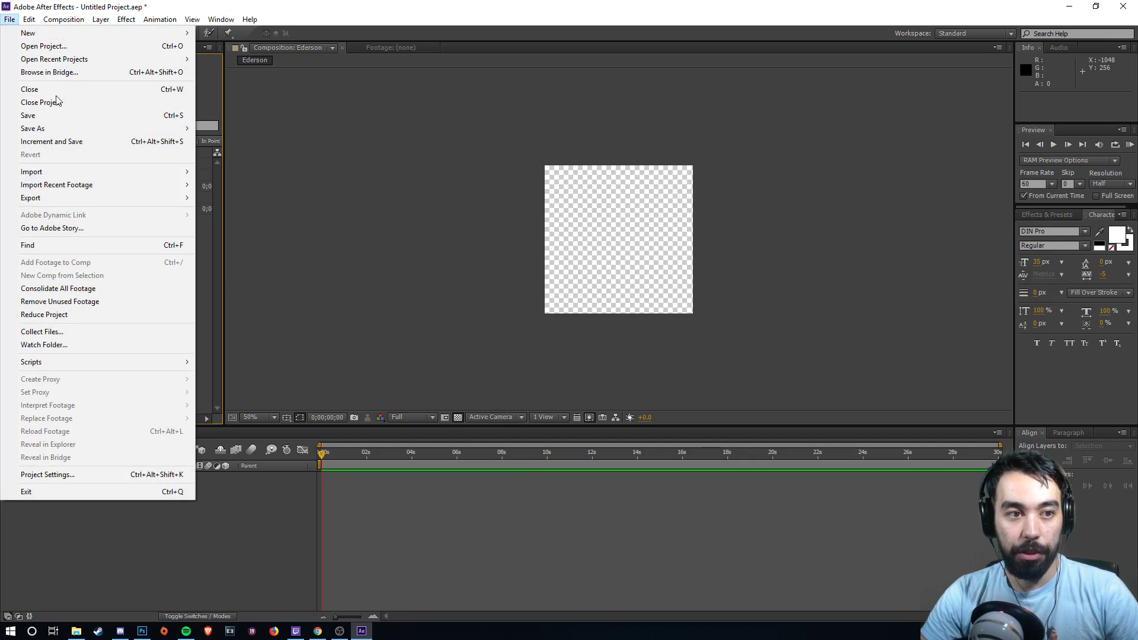
mouse_move(87, 171)
left_click(221, 172)
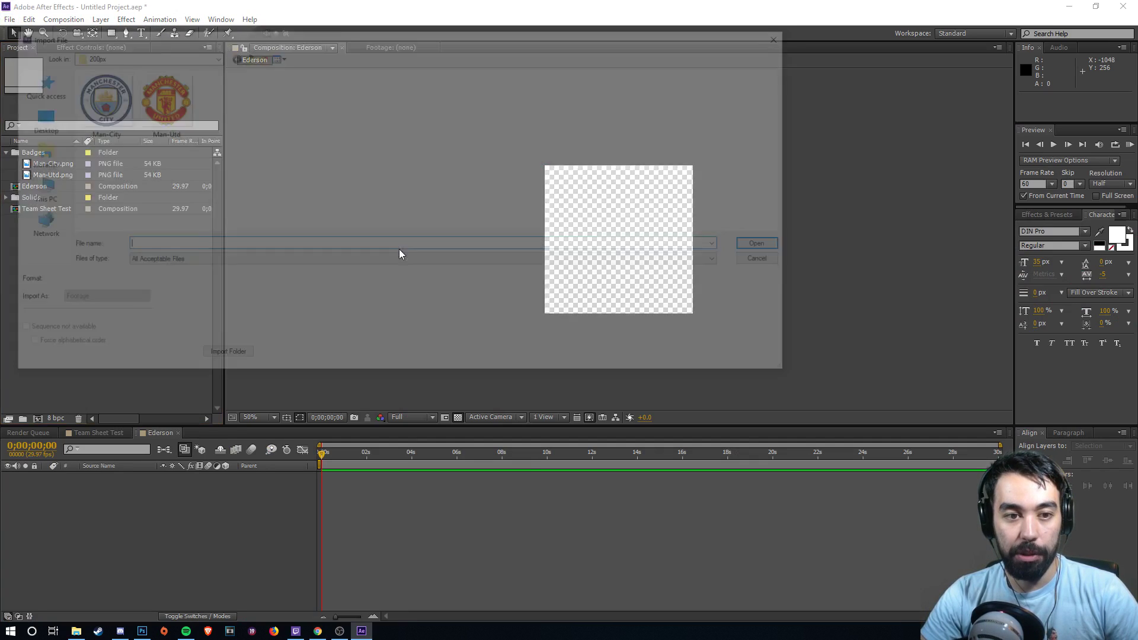
left_click(245, 55)
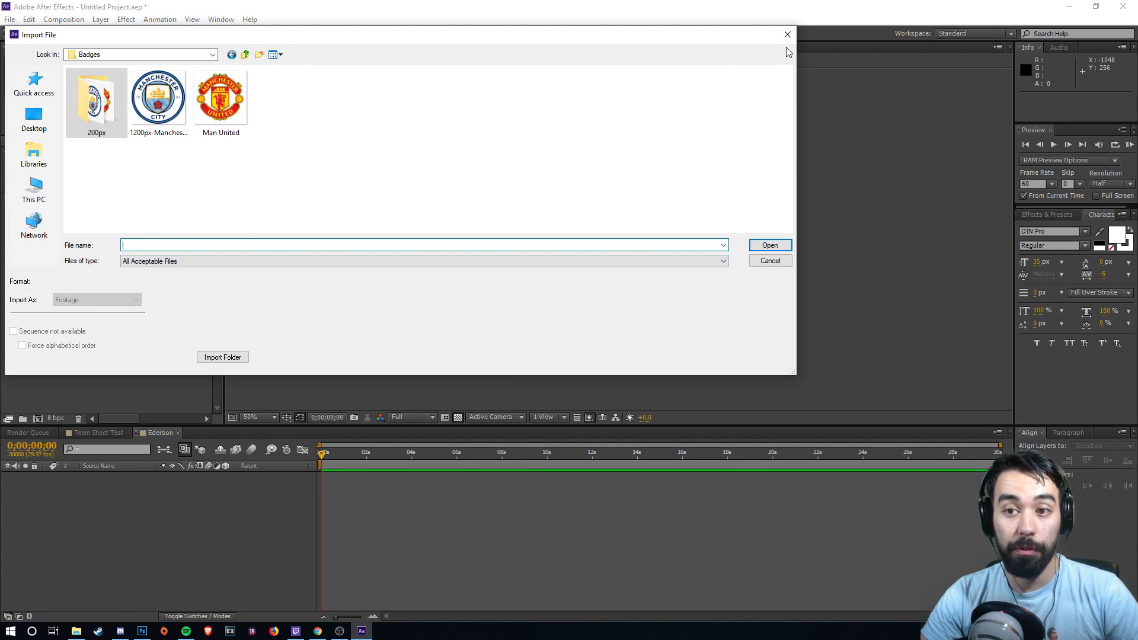
left_click(787, 34)
- Start a file import and browse to the Renders folder inside AE Tutorials
left_click(9, 19)
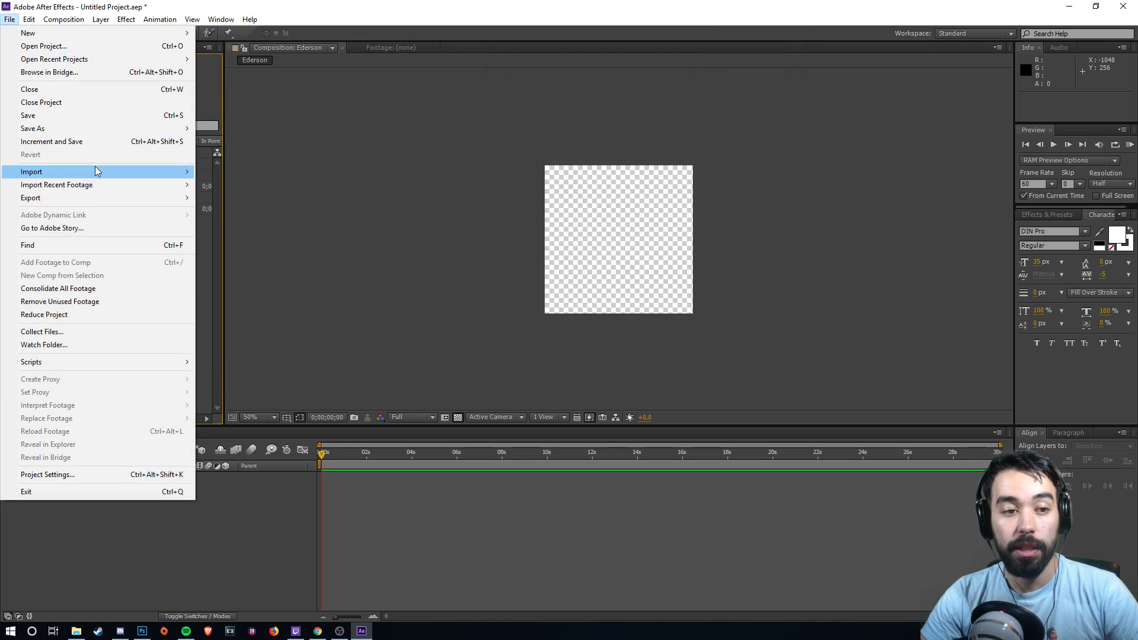
mouse_move(95, 168)
left_click(219, 172)
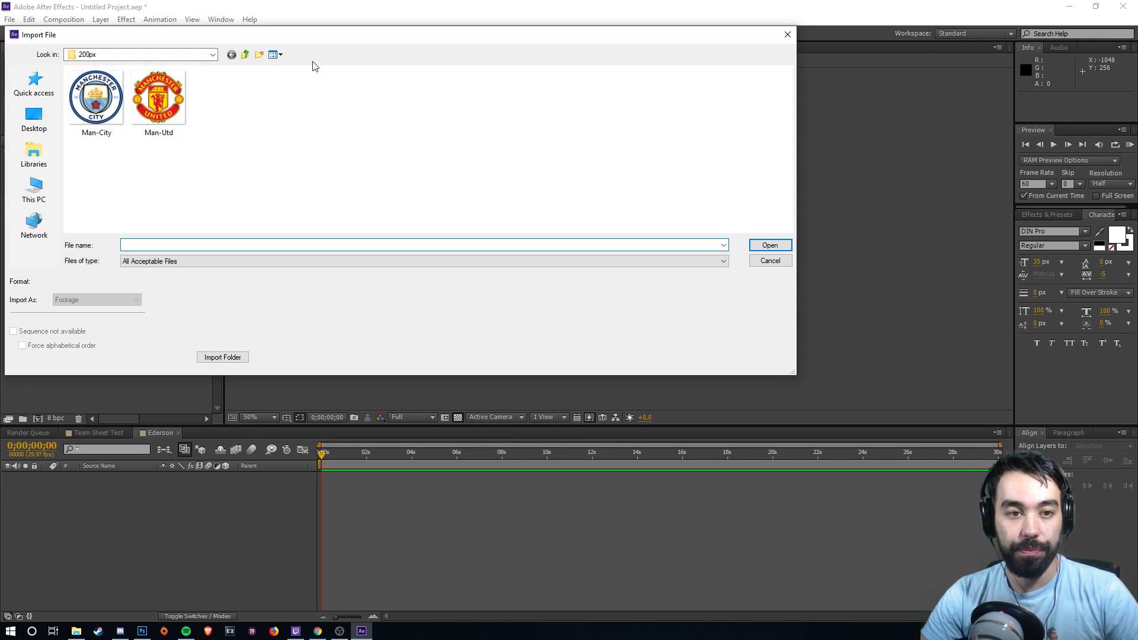
left_click(245, 55)
left_click(245, 54)
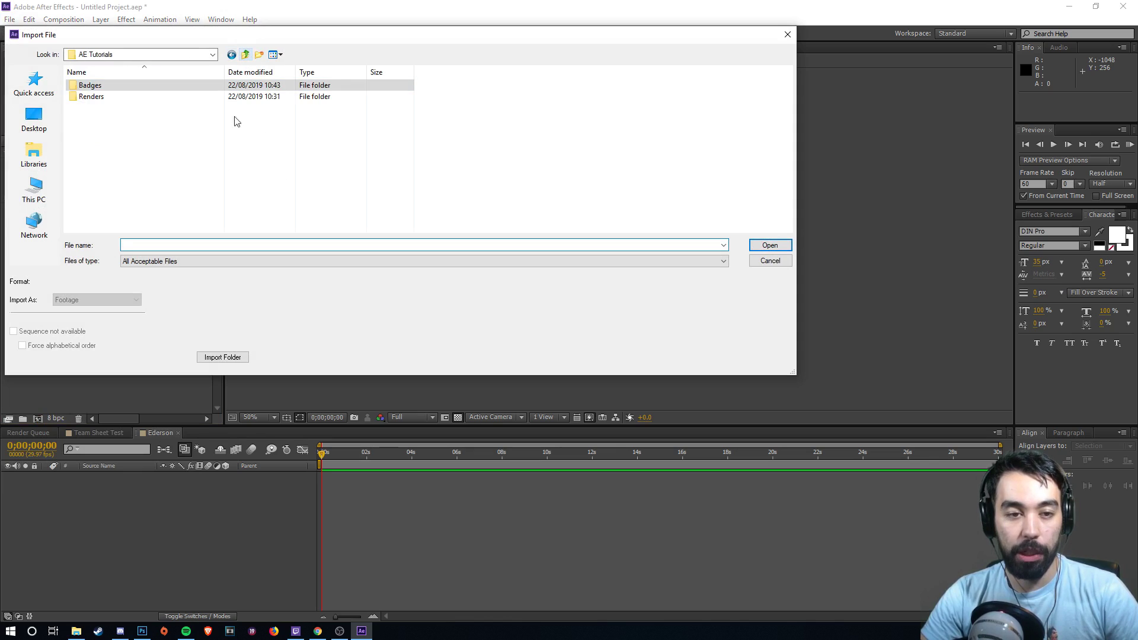
double_click(96, 95)
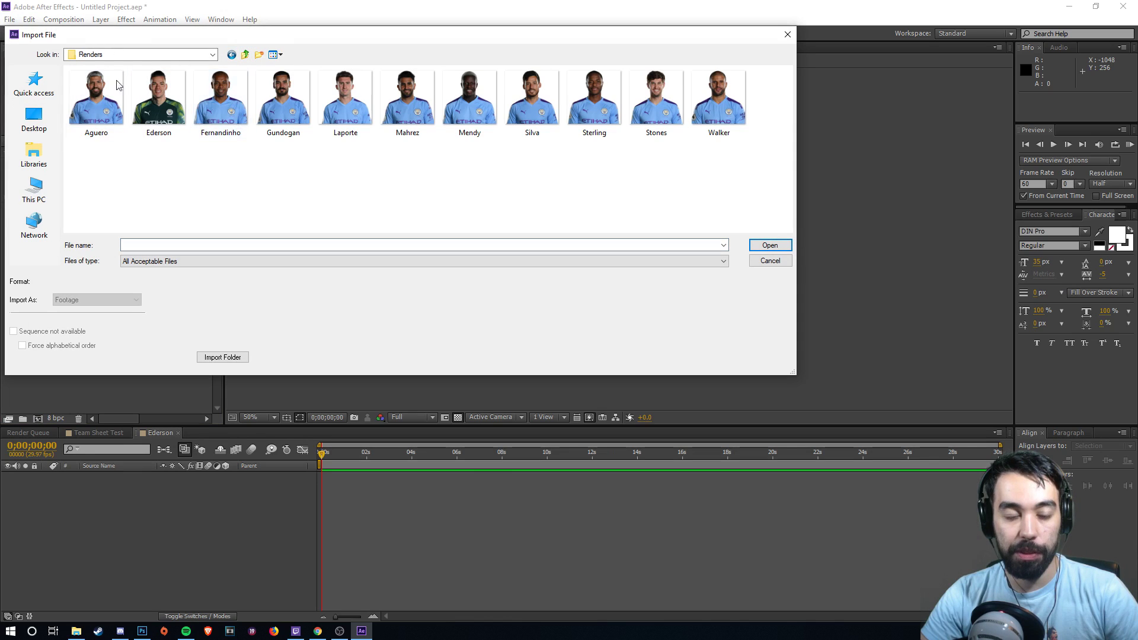
- Browse to Pictures, Graphics, Renders and examine the player images in its Huddersfield Town folder
left_click(245, 55)
left_click(245, 55)
left_click(34, 155)
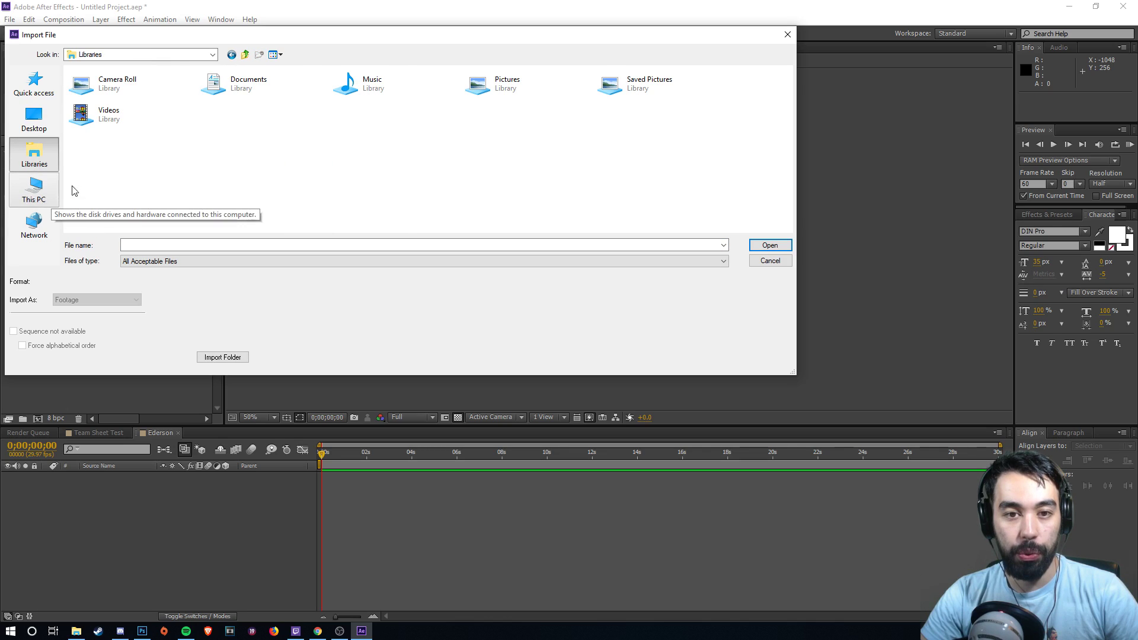
double_click(492, 83)
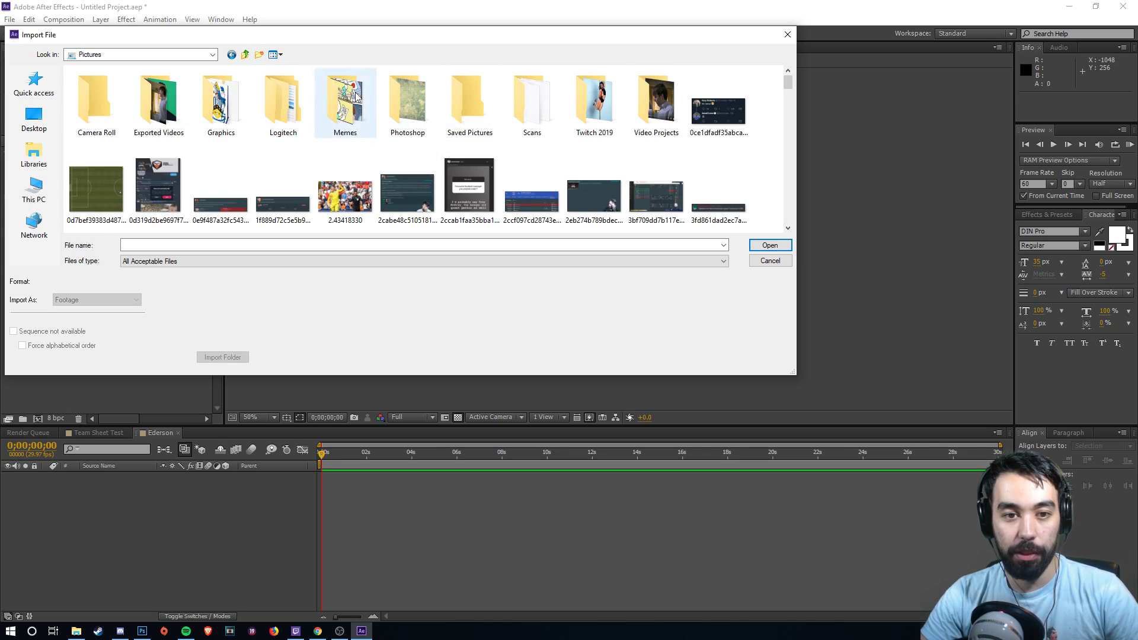
double_click(219, 104)
double_click(233, 128)
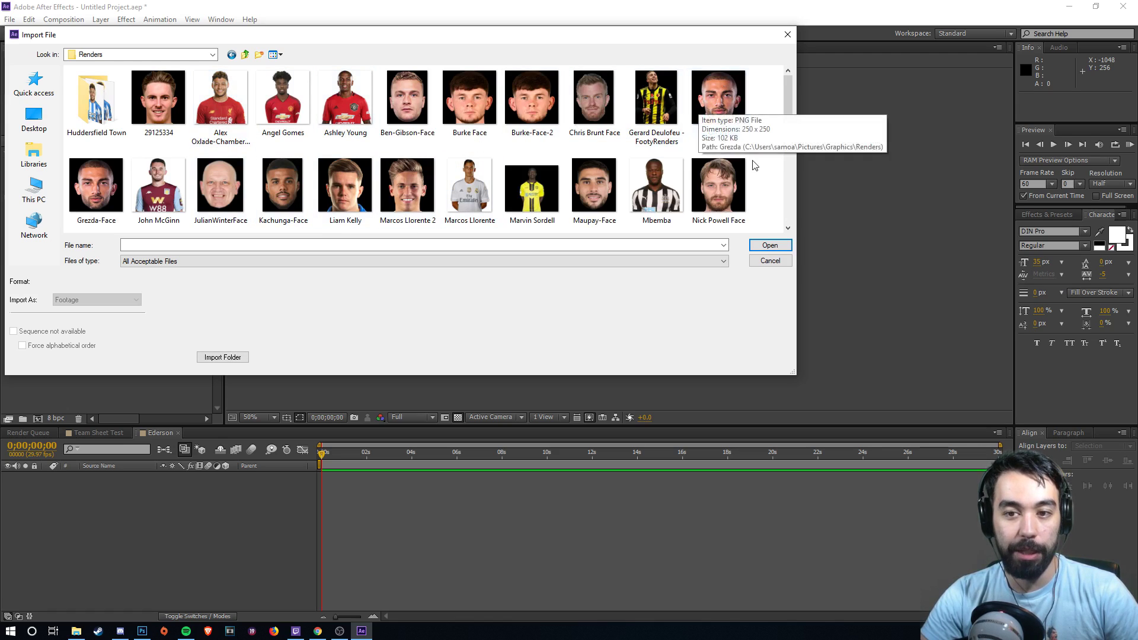
left_click_drag(683, 376, 672, 610)
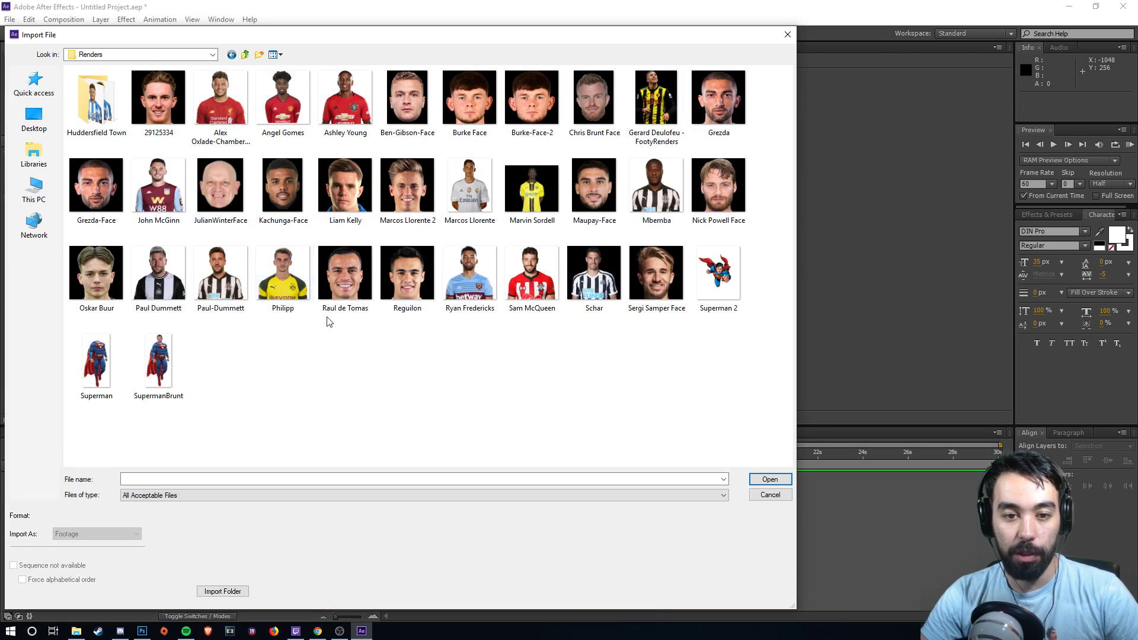
double_click(97, 101)
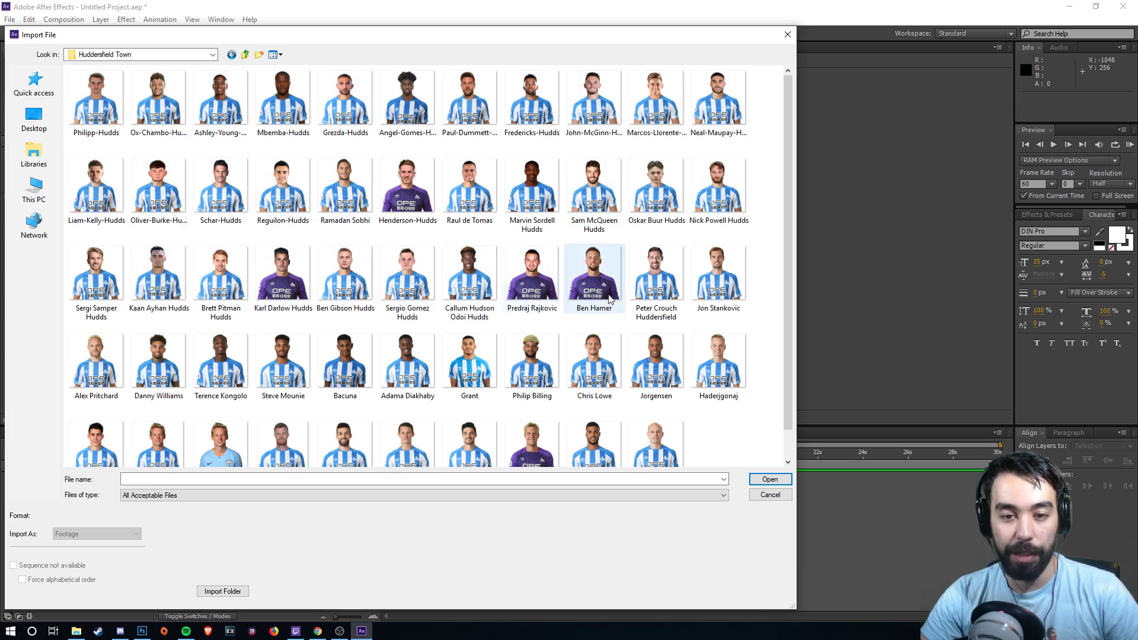
- Return the import location to the Renders folder inside AE Tutorials on External Hard Drive (F:)
left_click(246, 55)
left_click(246, 56)
left_click(245, 56)
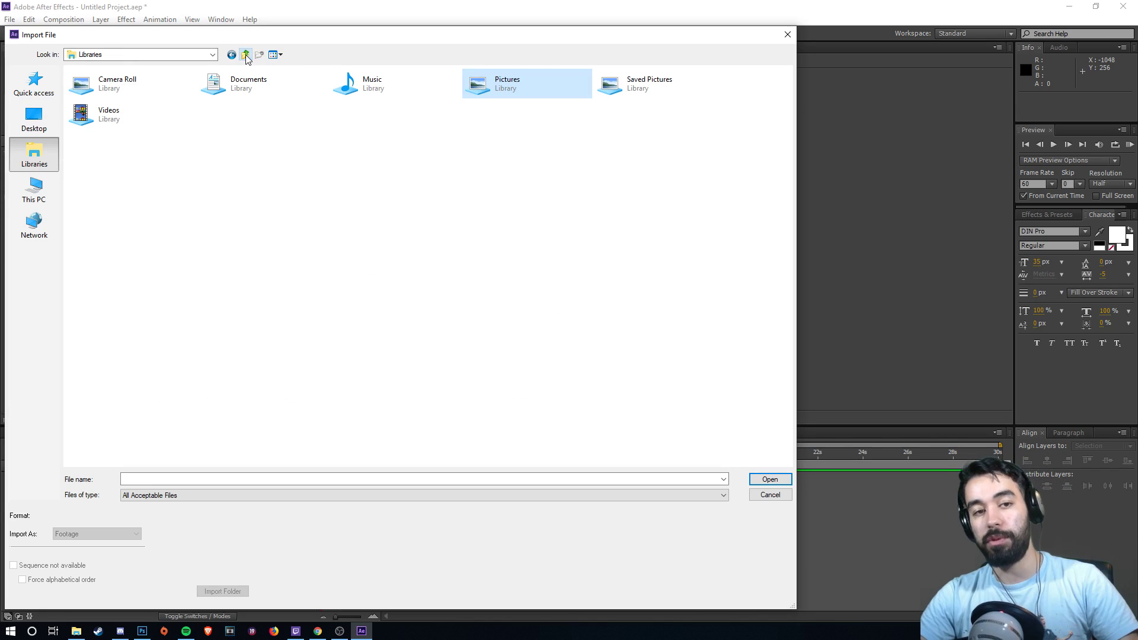
left_click(36, 192)
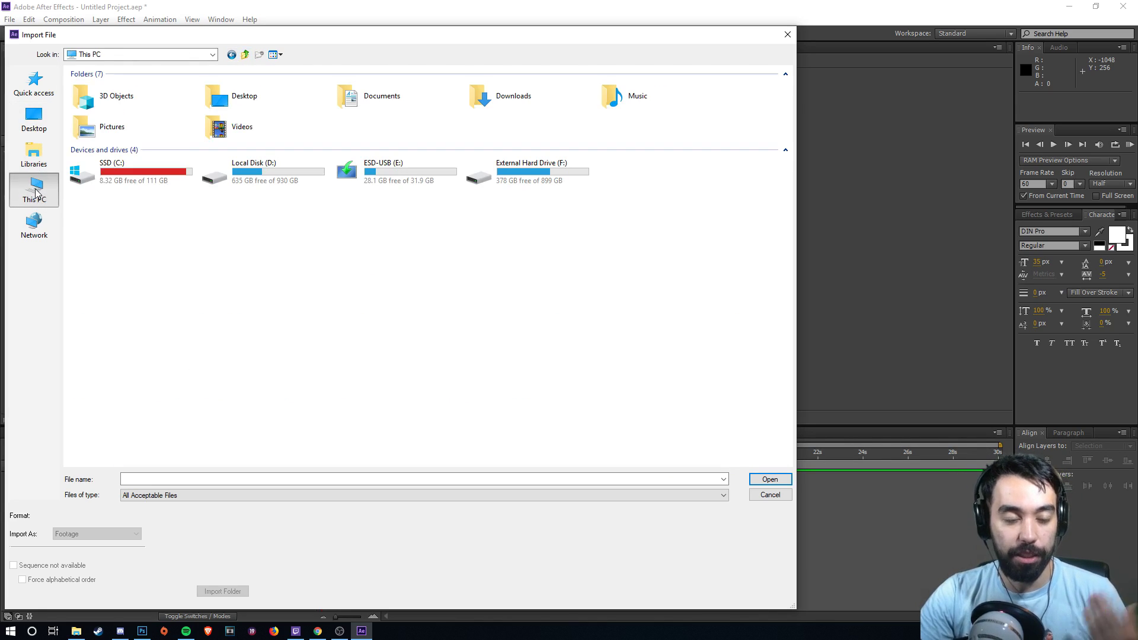
double_click(517, 176)
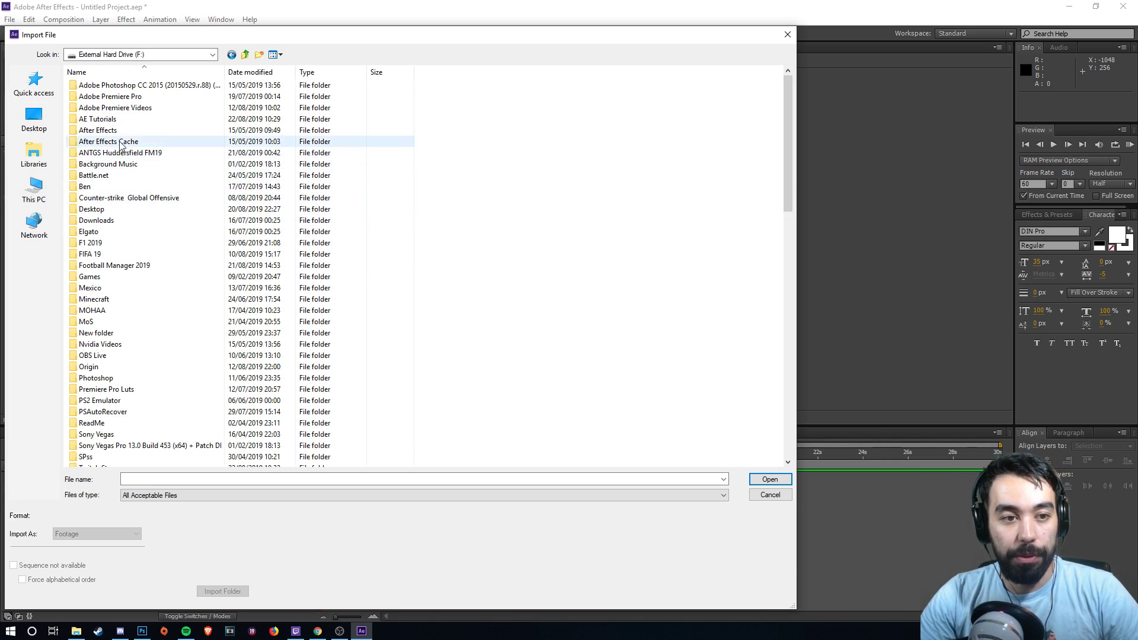
double_click(116, 119)
double_click(110, 101)
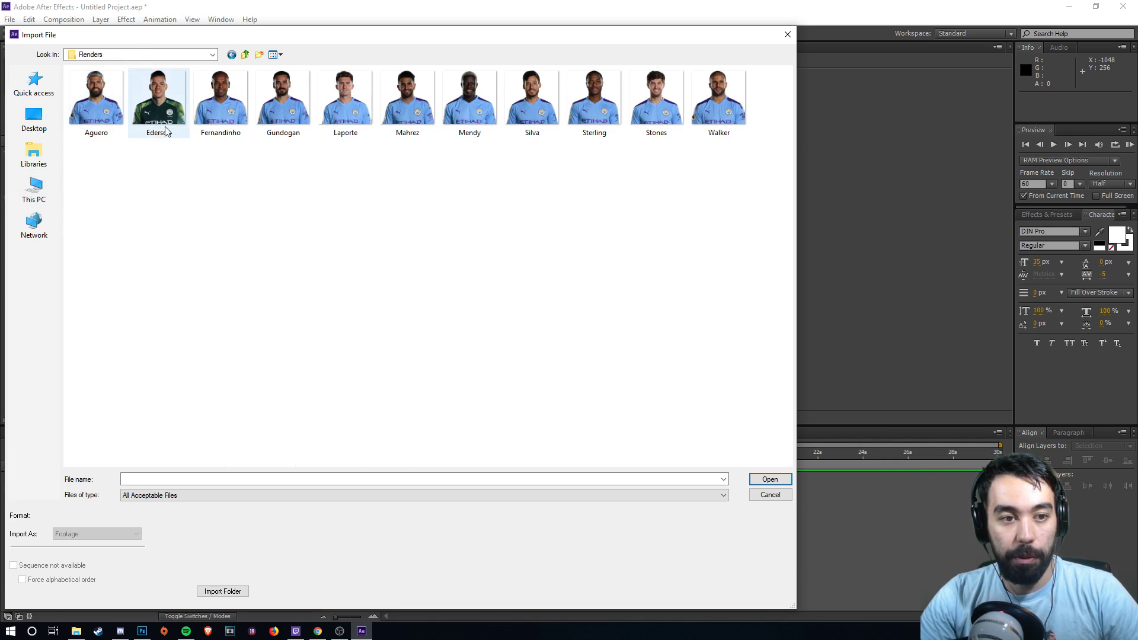
- Import all the player PNG files in the Renders folder, from Aguero through Walker, as footage
left_click(99, 108)
left_click(705, 100, "shift")
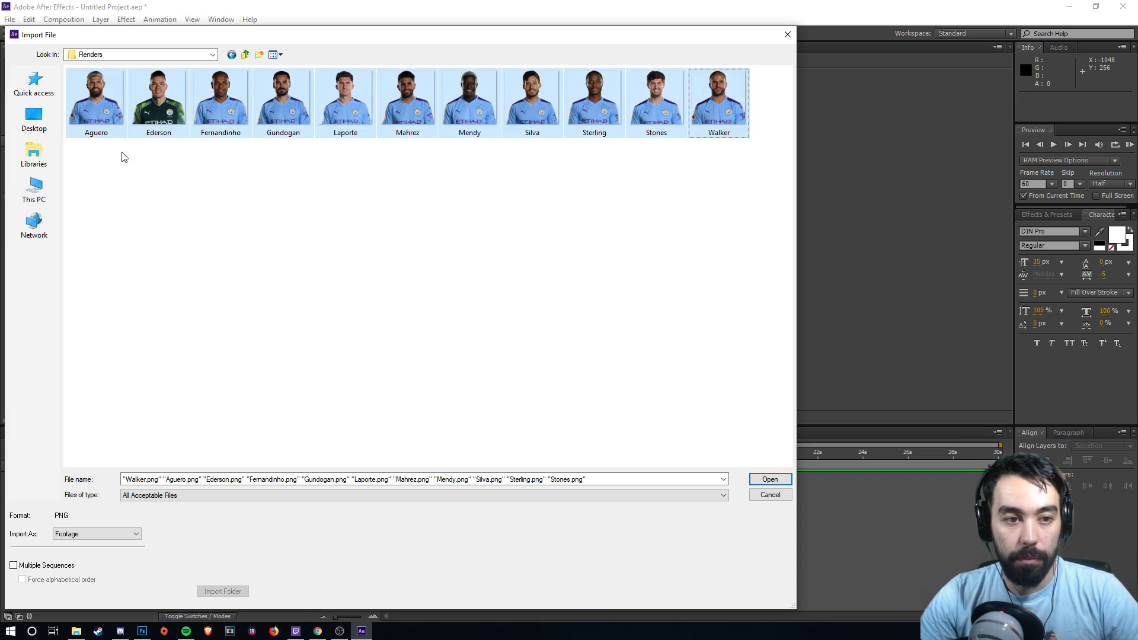
left_click(105, 116)
left_click(709, 113, "shift")
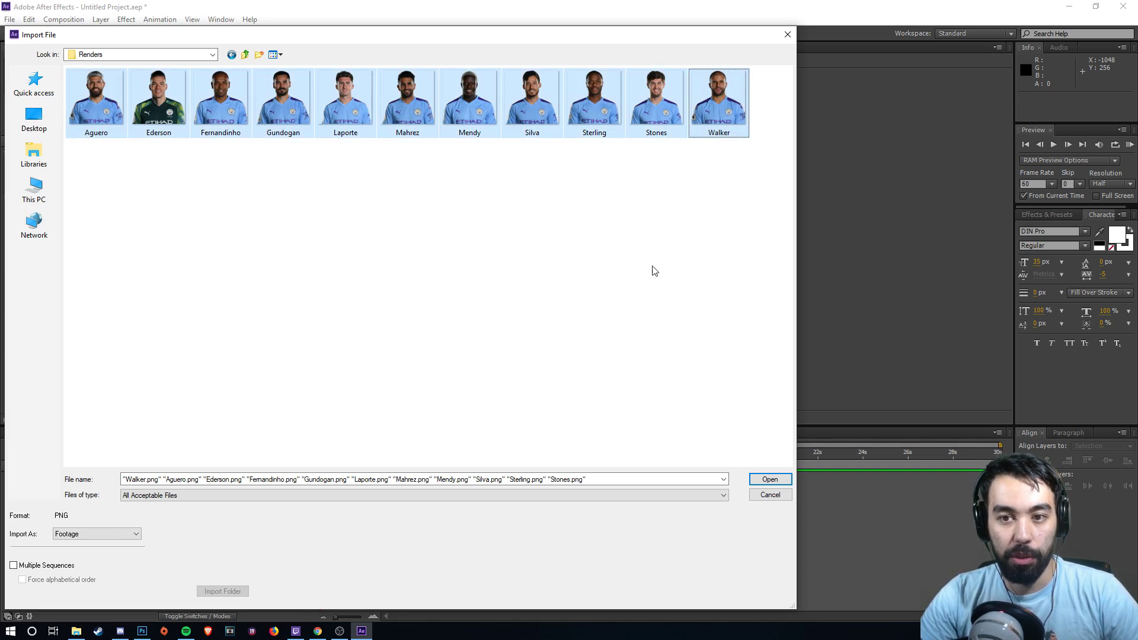
left_click(770, 478)
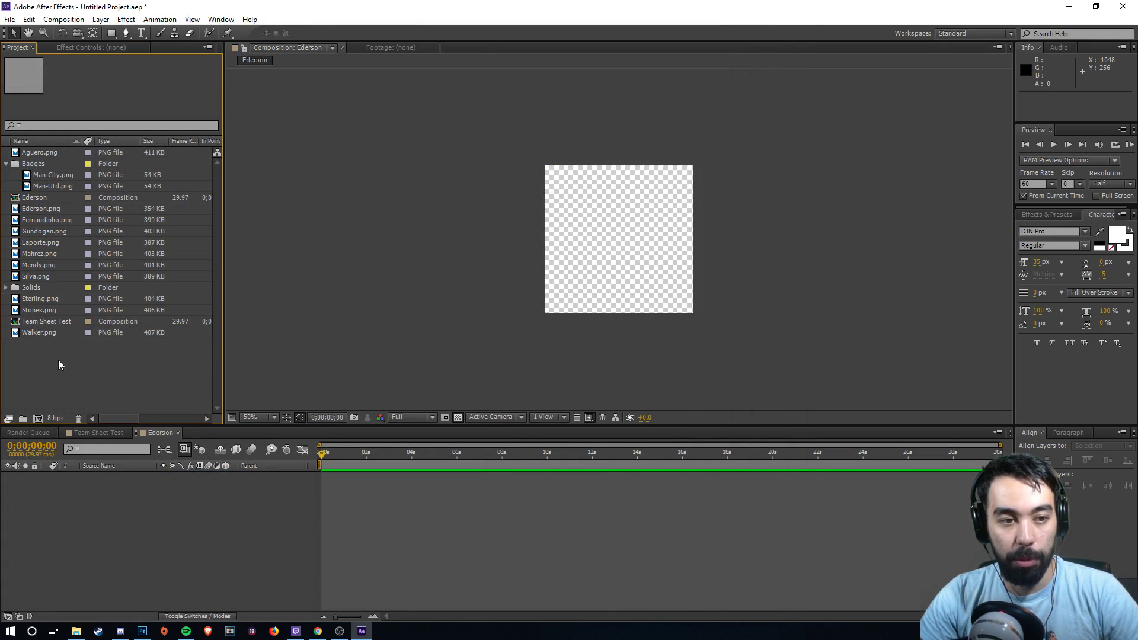
- Create a new project folder named Man City Renders
left_click(21, 418)
type("Ran City TR")
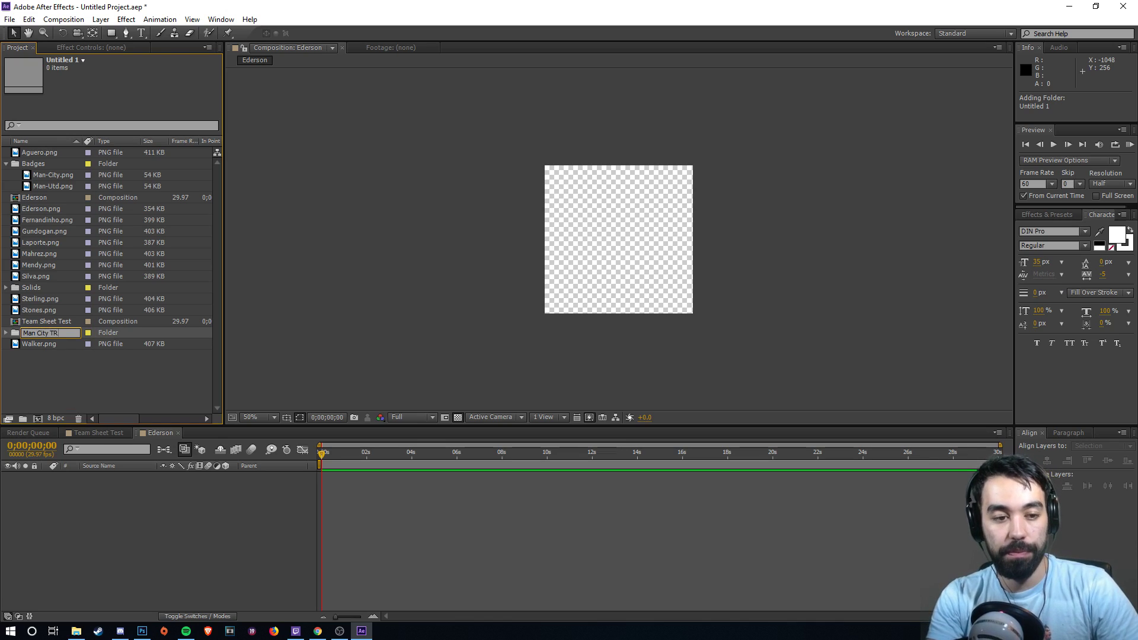
key("BackSpace")
key("BackSpace")
type("Renders")
key("Return")
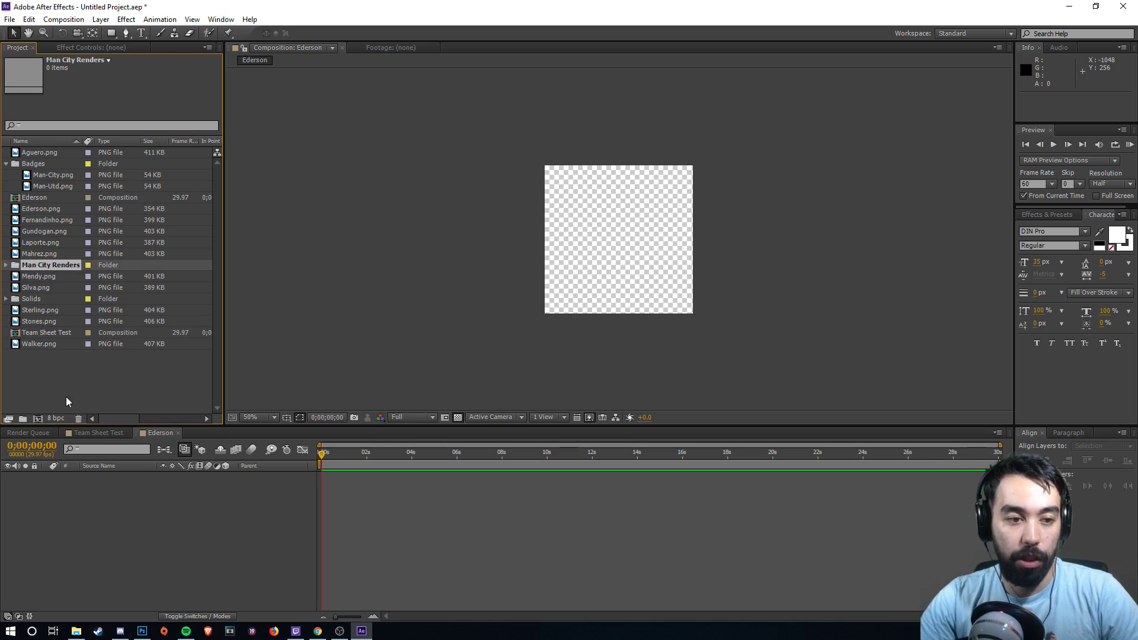
- Move all the imported player PNG files, from Aguero to Walker, into the Man City Renders folder
left_click(26, 343)
left_click(41, 321, "ctrl")
left_click(43, 308, "ctrl")
left_click(41, 276, "ctrl")
left_click(44, 287, "ctrl")
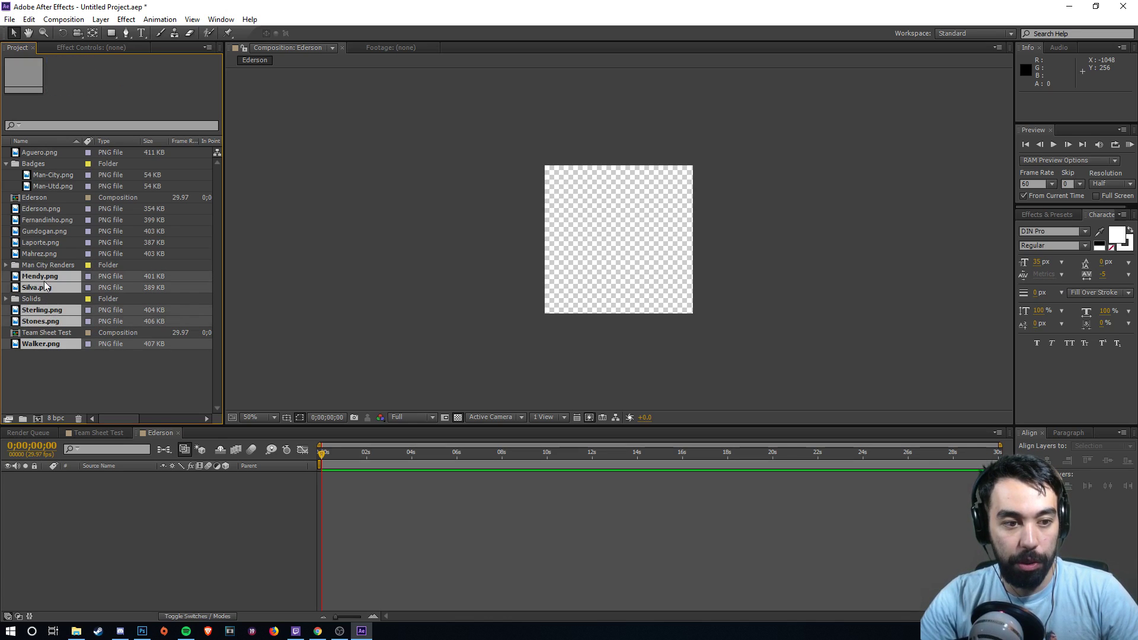
left_click_drag(49, 276, 51, 265)
left_click(41, 254)
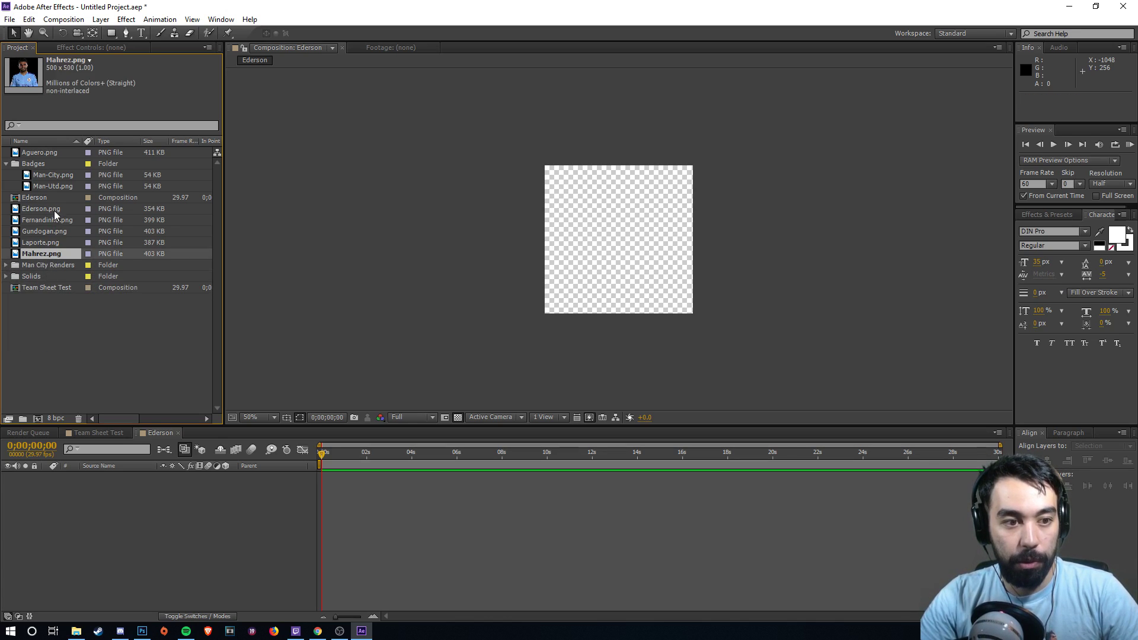
left_click(53, 209, "shift")
left_click(51, 152, "ctrl")
left_click_drag(51, 152, 54, 264)
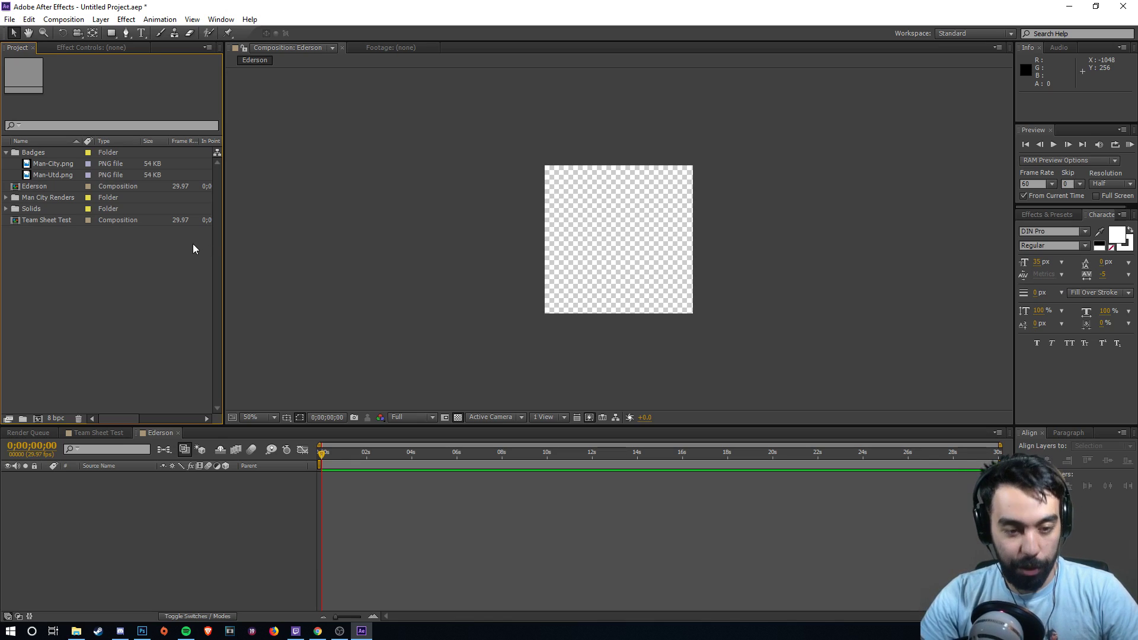
- Add Ederson.png from the Man City Renders folder to the Ederson composition as a layer
left_click(5, 197)
left_click_drag(53, 221, 291, 592)
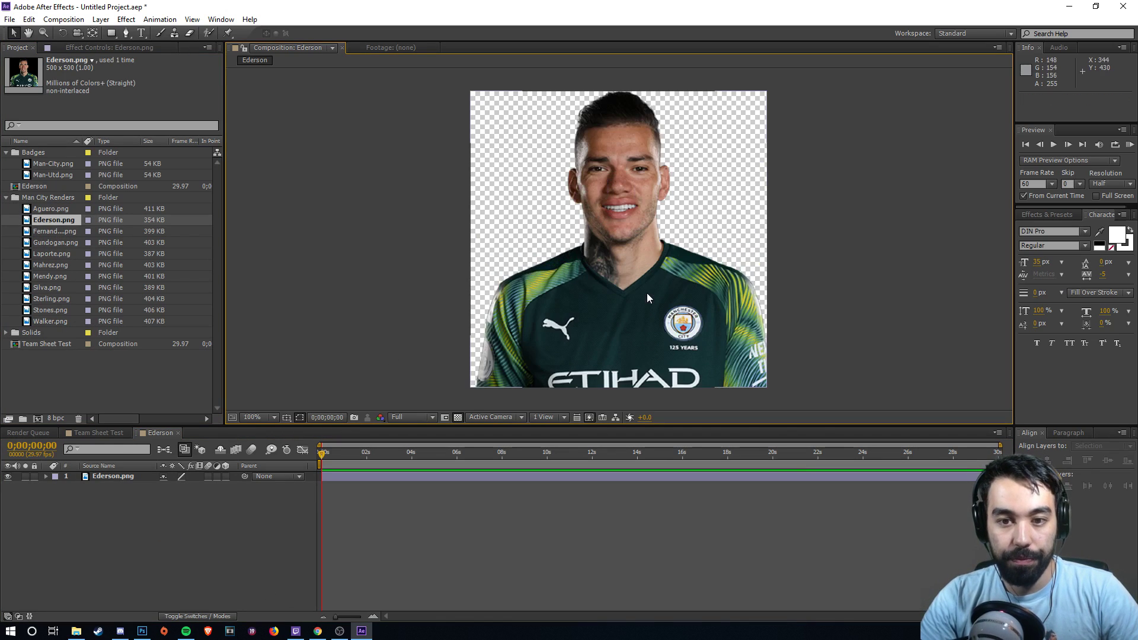
left_click(659, 281)
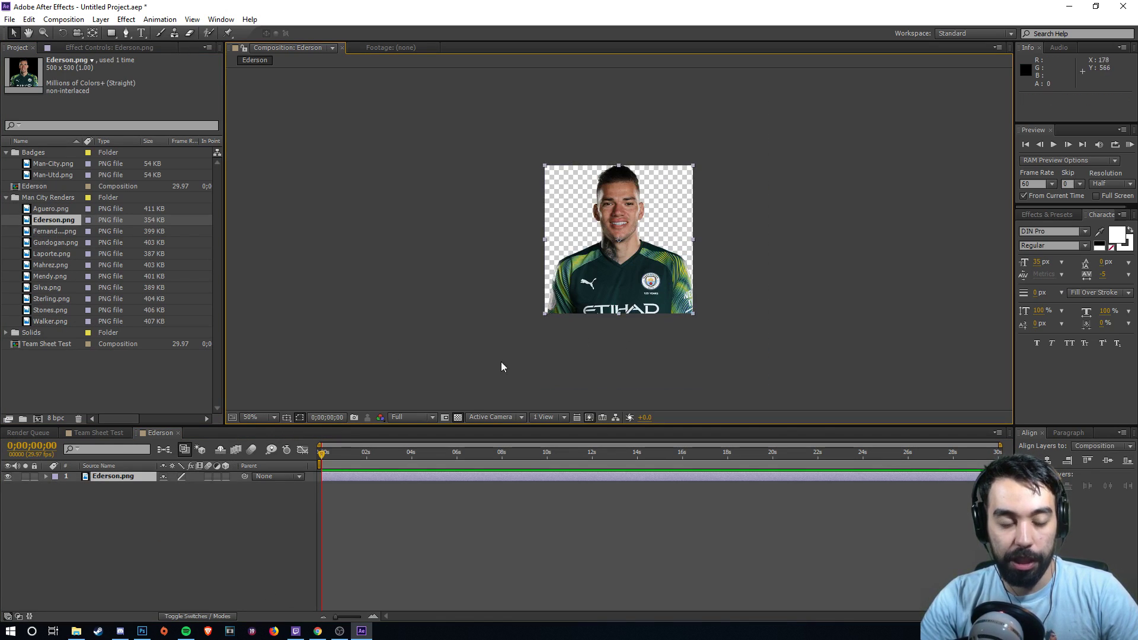
key("s")
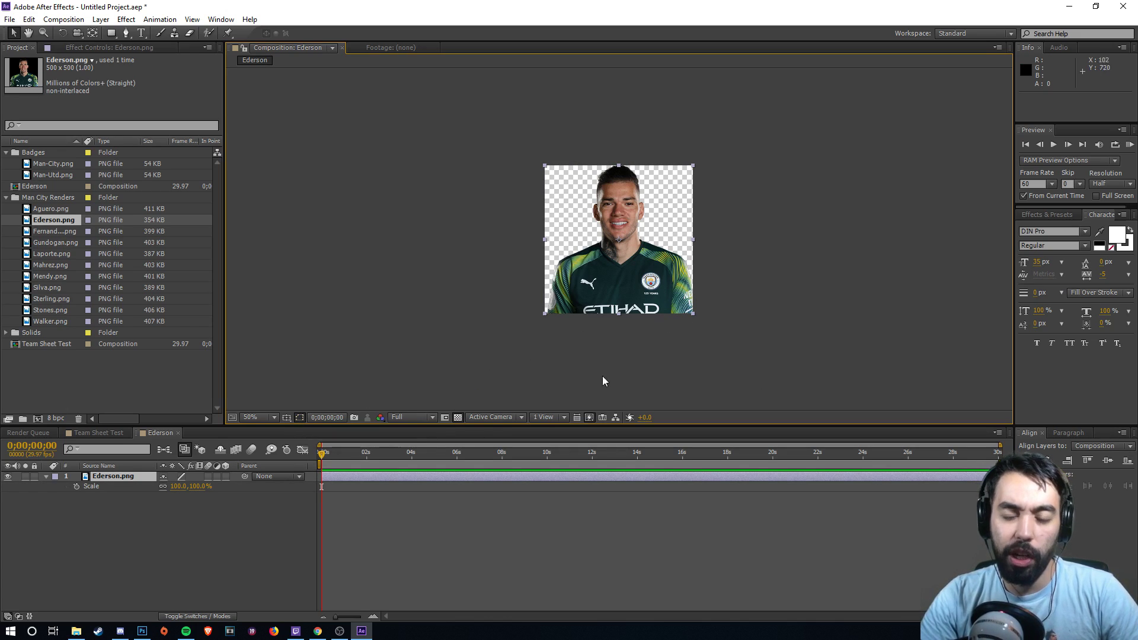
left_click(172, 514)
left_click(111, 478)
left_click(477, 358)
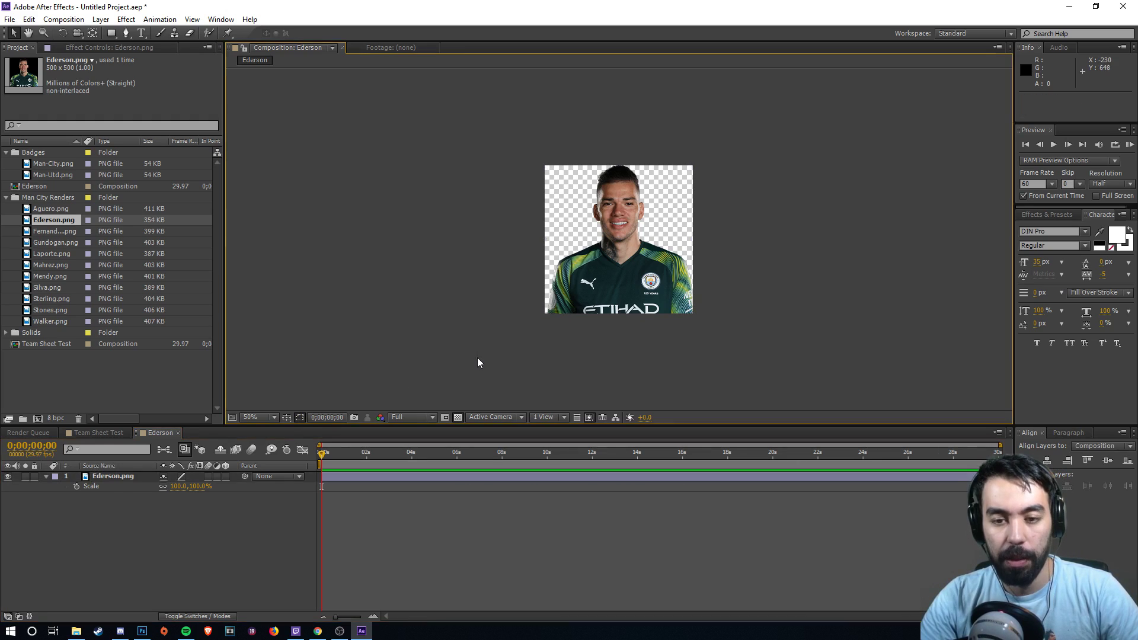
left_click(46, 477)
left_click(868, 314)
- Activate the Rectangle tool and change its fill type from None to a solid color
left_click(110, 32)
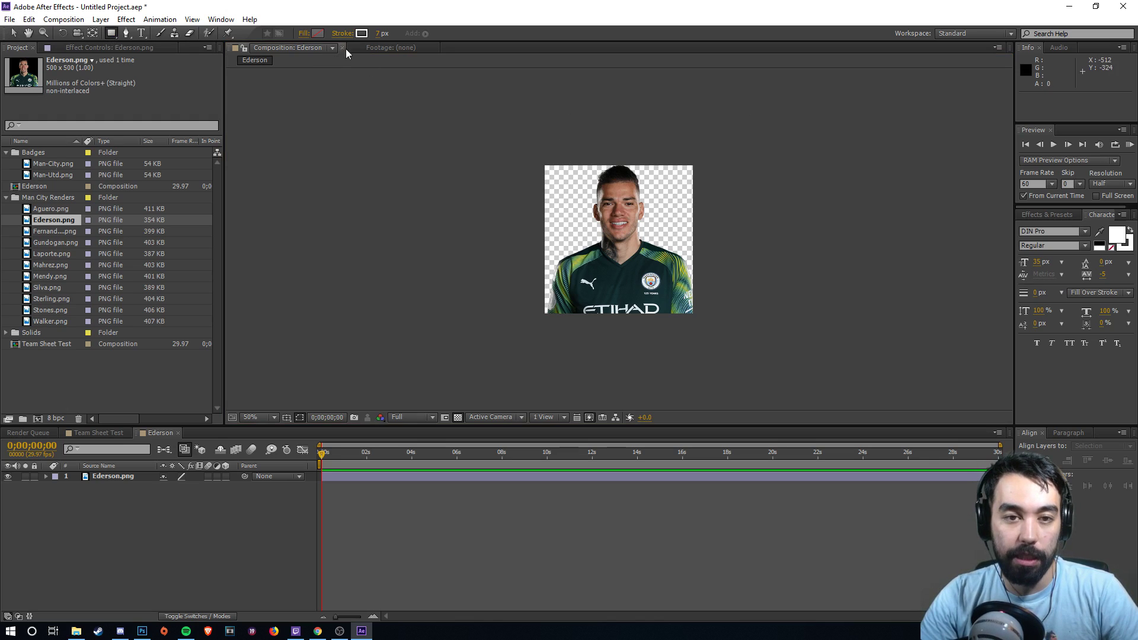
left_click(360, 33)
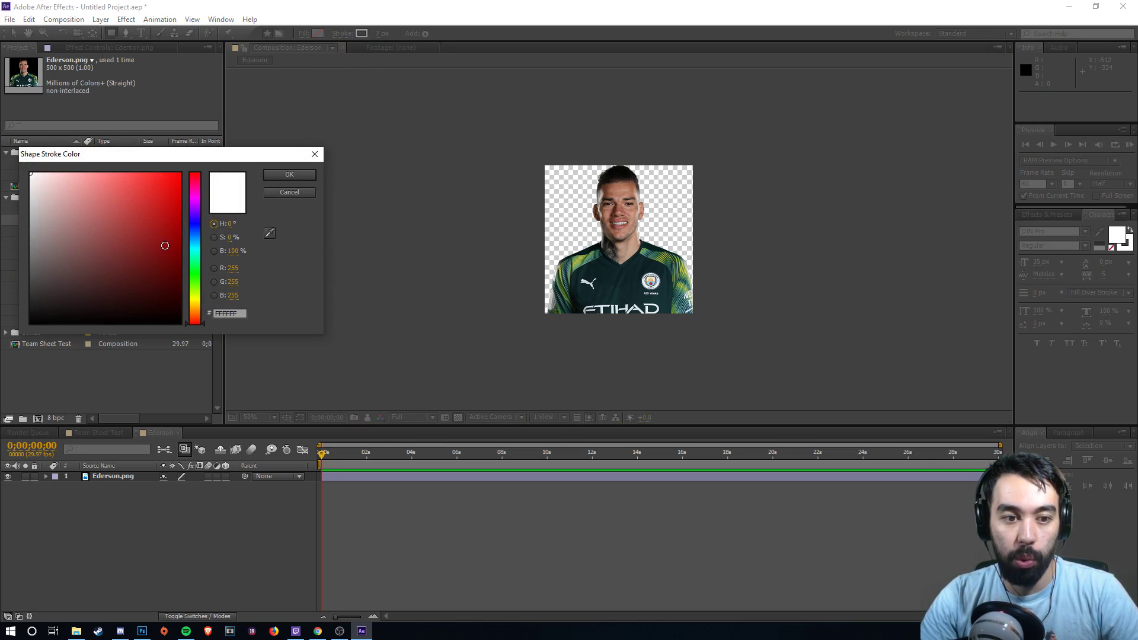
left_click(286, 193)
key("period")
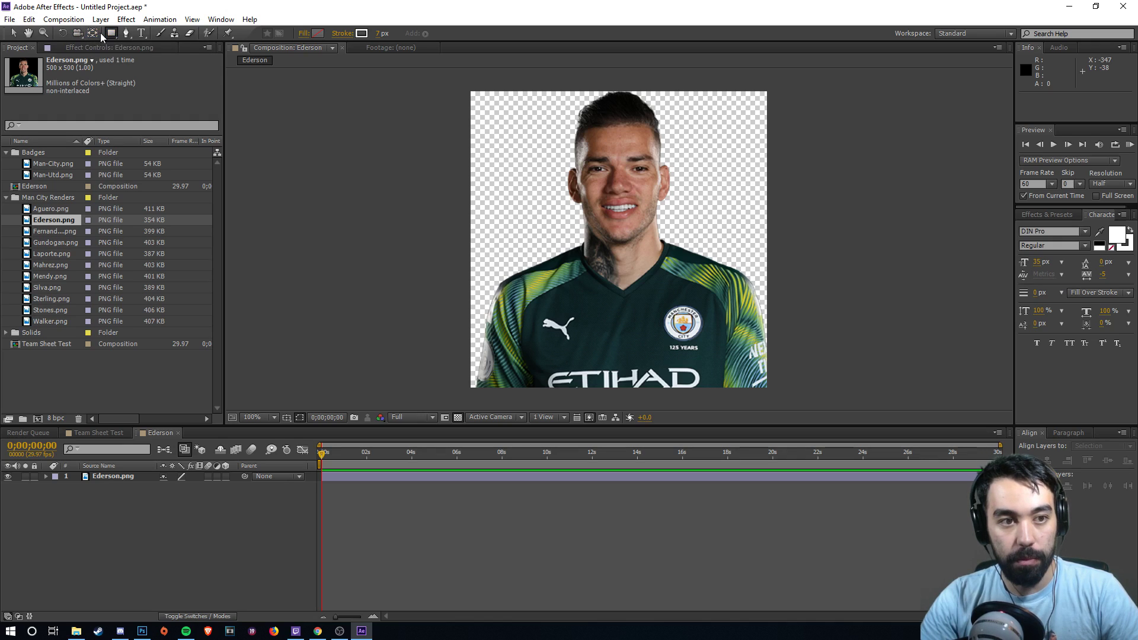
left_click(318, 34)
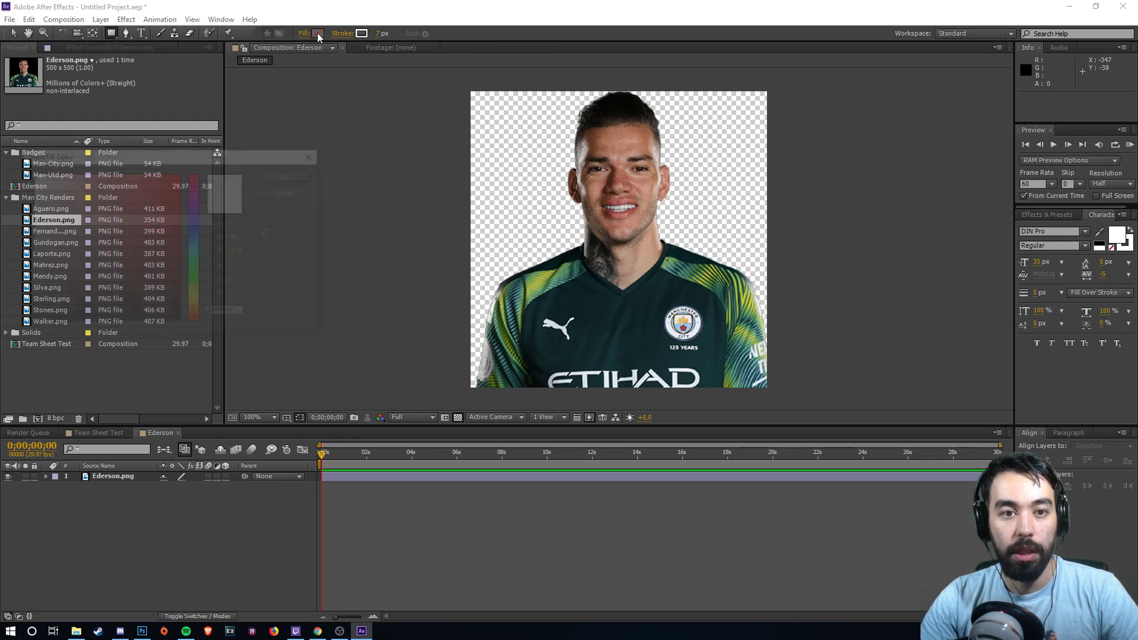
left_click(294, 193)
left_click(304, 33)
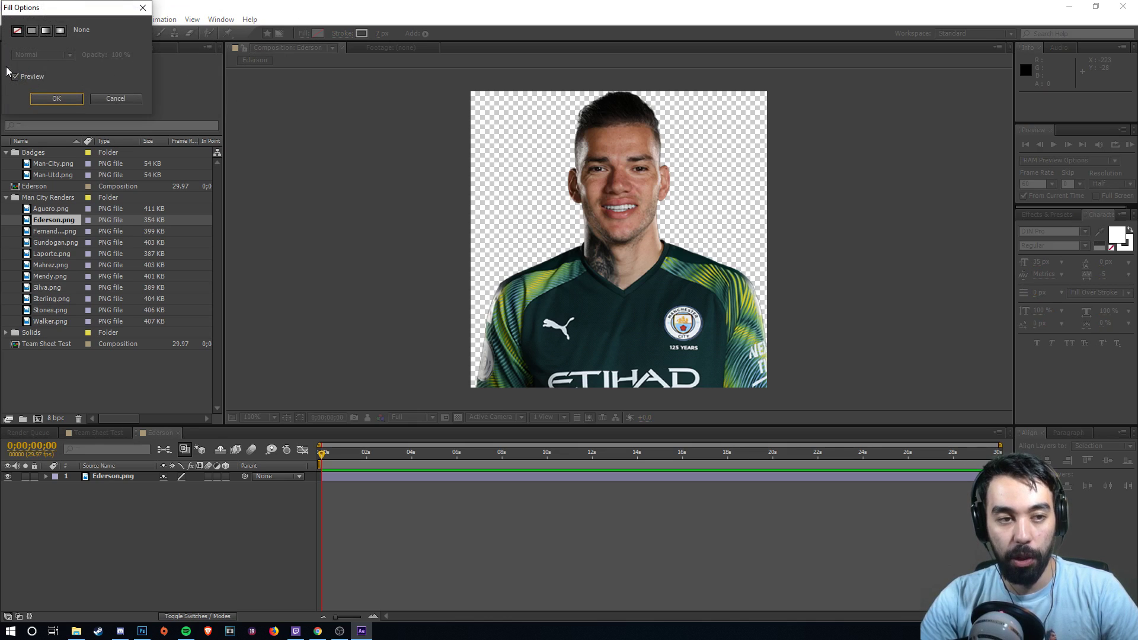
left_click(31, 29)
left_click(57, 99)
- Set the shape fill to a muted sky blue, starting from hex 87CEEB on the colorhexa page in Chrome and darkening it slightly
left_click(317, 34)
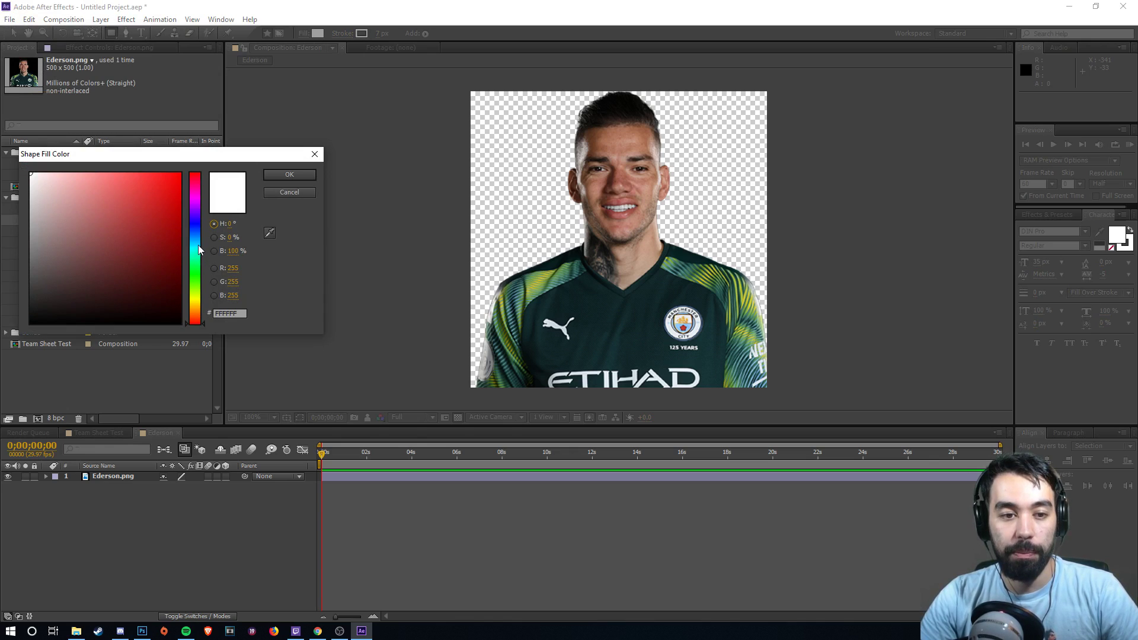
left_click_drag(197, 243, 197, 240)
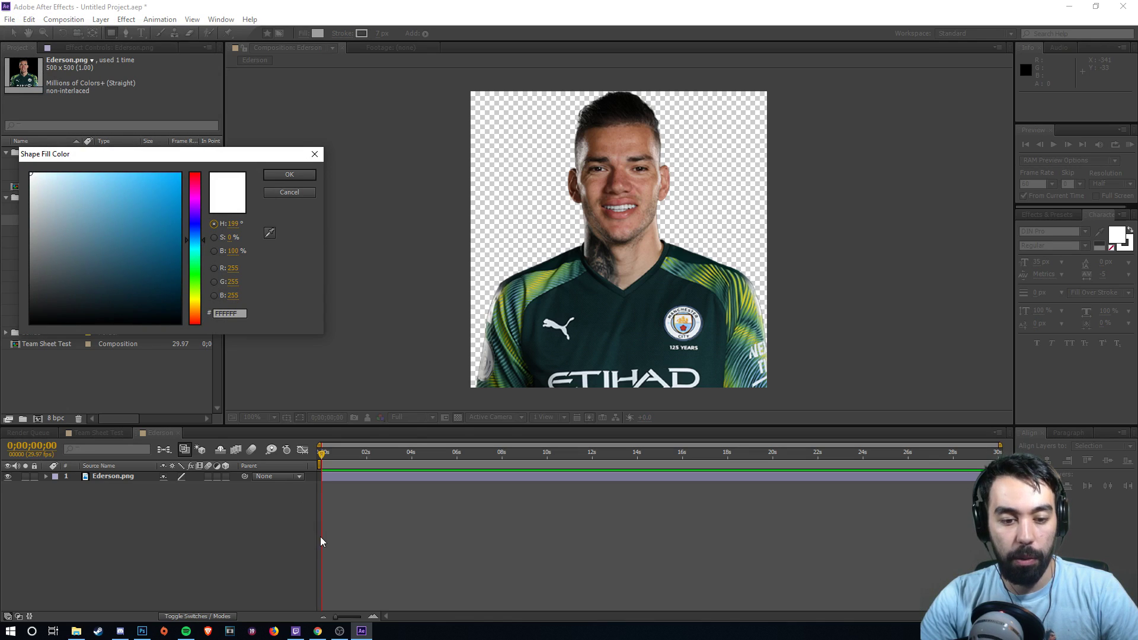
left_click(317, 631)
left_click(211, 11)
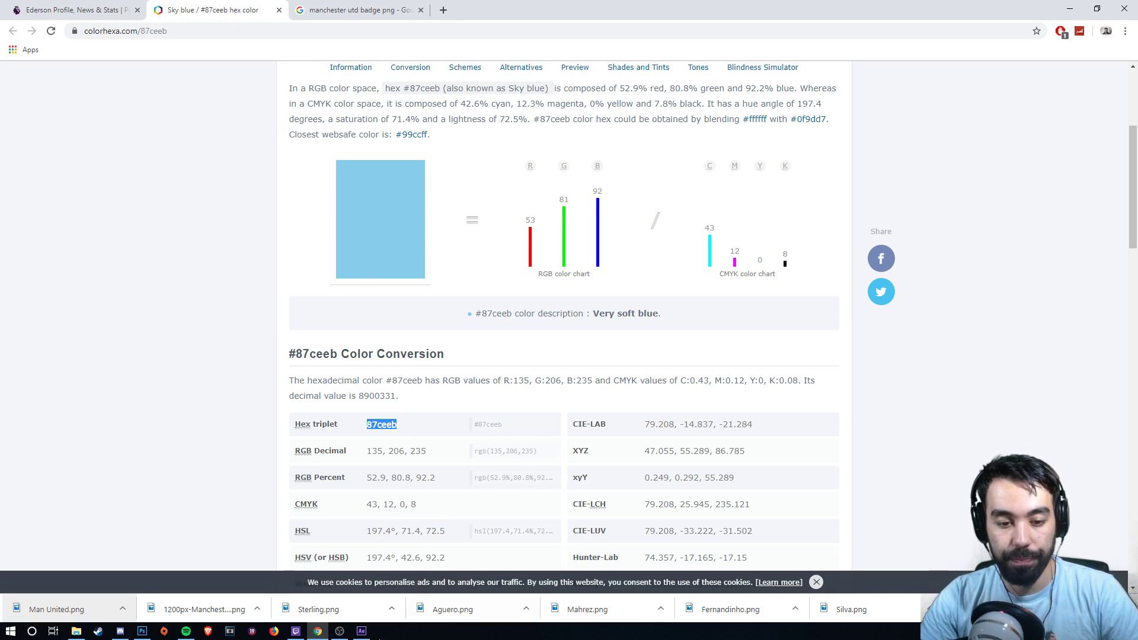
left_click(361, 631)
left_click_drag(248, 313, 159, 307)
type("87CEEB")
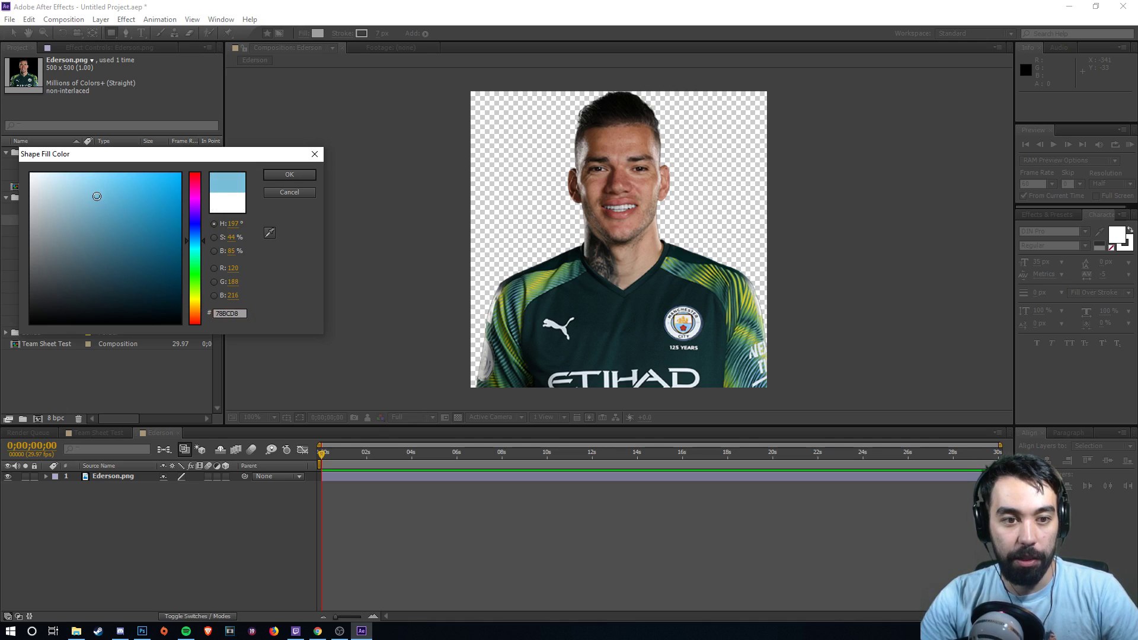
left_click_drag(85, 203, 82, 216)
left_click(289, 174)
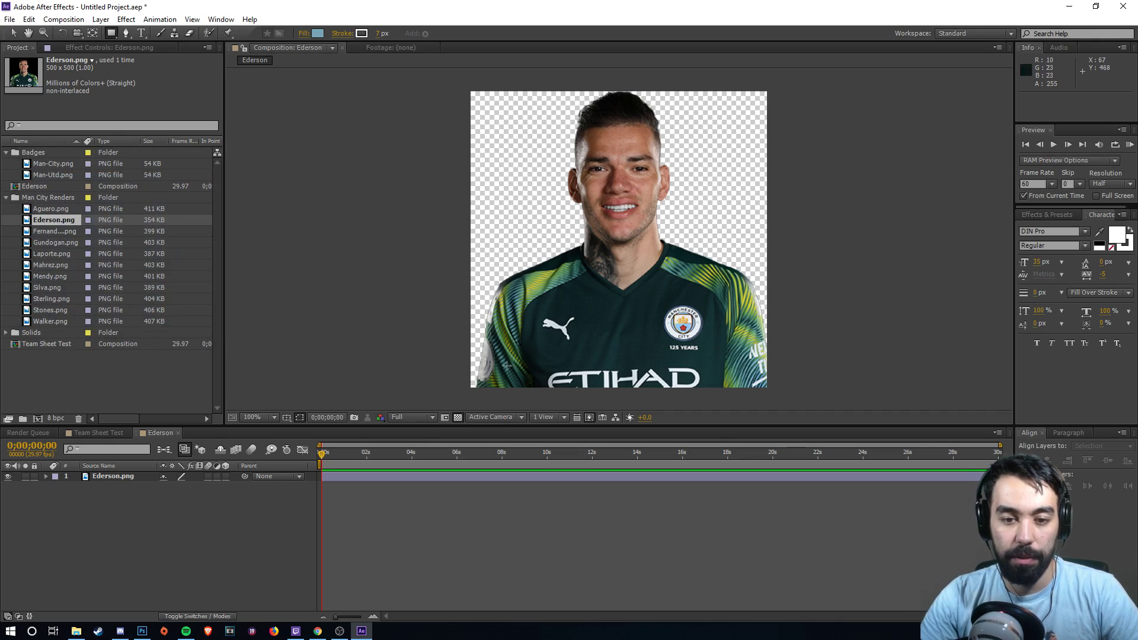
- Draw a rectangle about 490 x 69 px across the bottom of Ederson's image and set its stroke width to 0 px
mouse_move(472, 342)
left_mouse_down()
mouse_move(608, 384)
mouse_move(764, 384)
left_mouse_up()
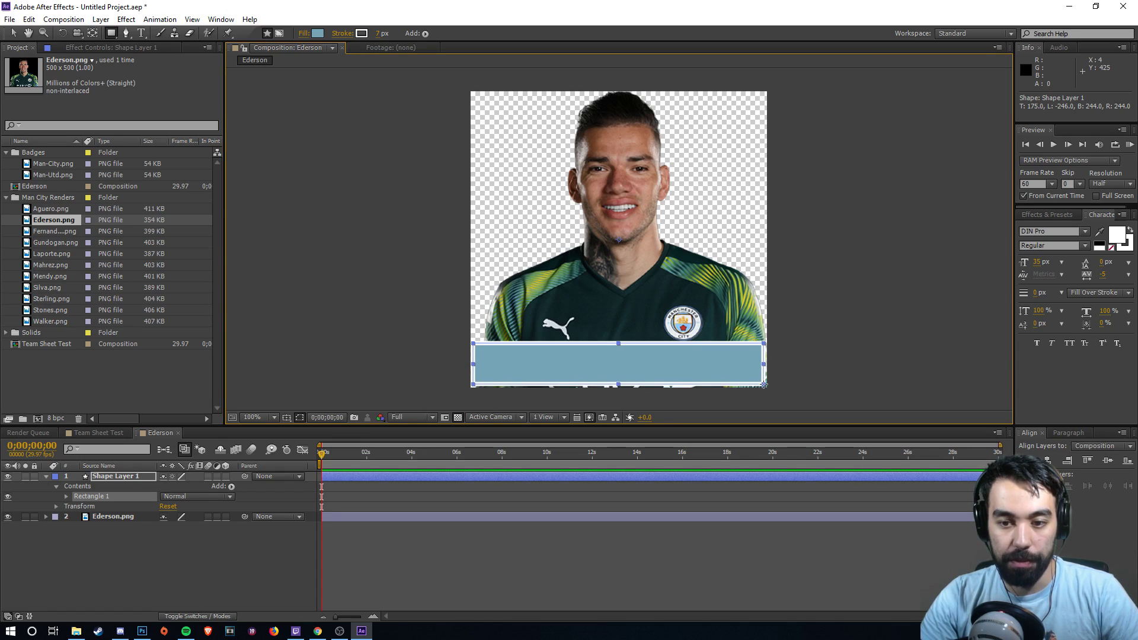
mouse_move(377, 34)
left_mouse_down()
mouse_move(350, 44)
mouse_move(388, 36)
mouse_move(355, 39)
left_mouse_up()
key("v")
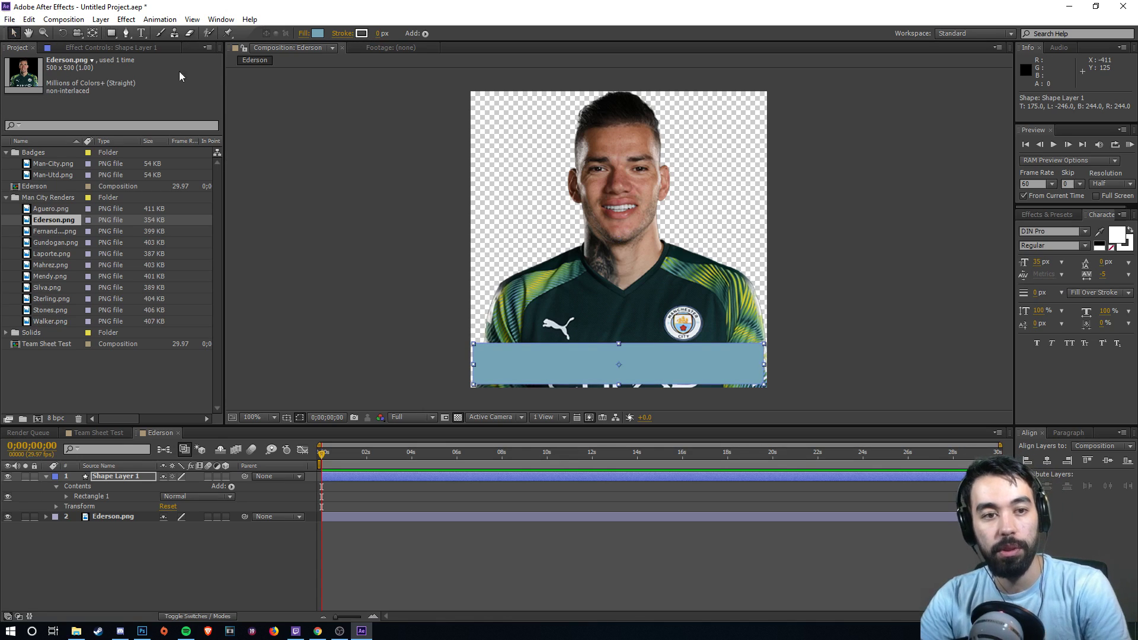
- Nudge the blue bar horizontally to position 251, 250 and reactivate the Rectangle tool
left_click(839, 237)
left_click_drag(695, 365, 696, 365)
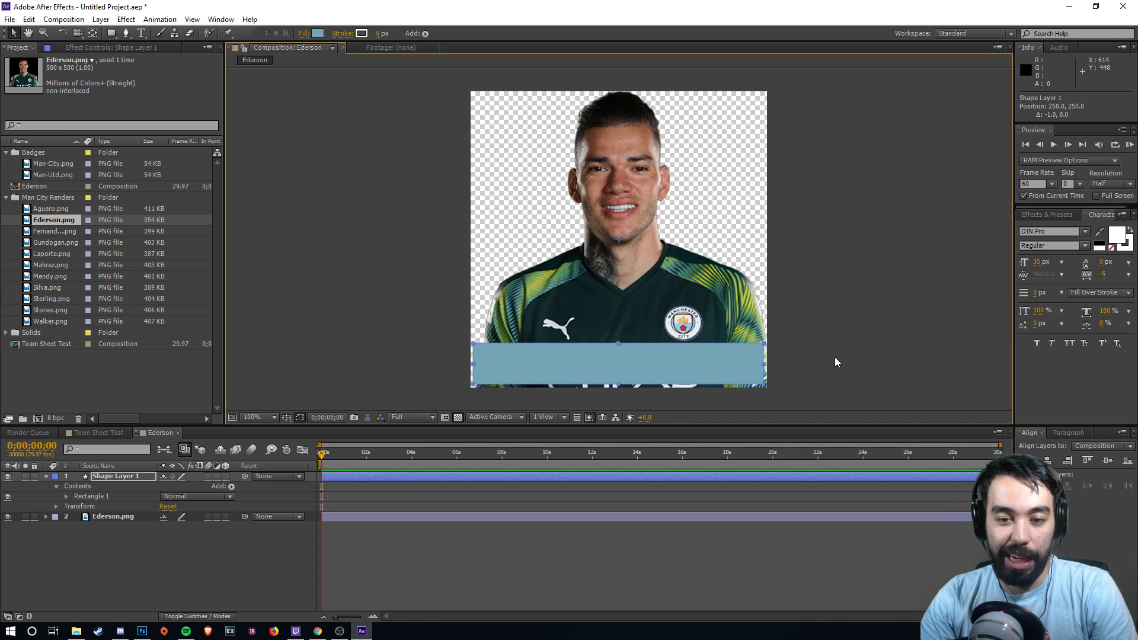
left_click(111, 30)
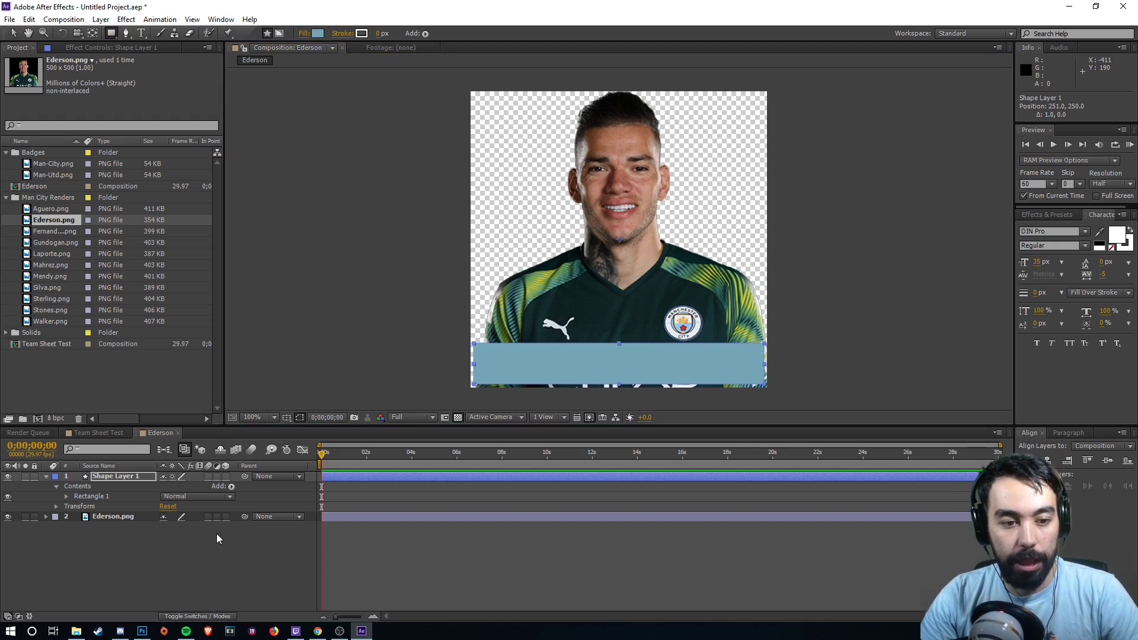
- Deselect the blue bar and set the fill for new shapes to white
left_click(216, 533)
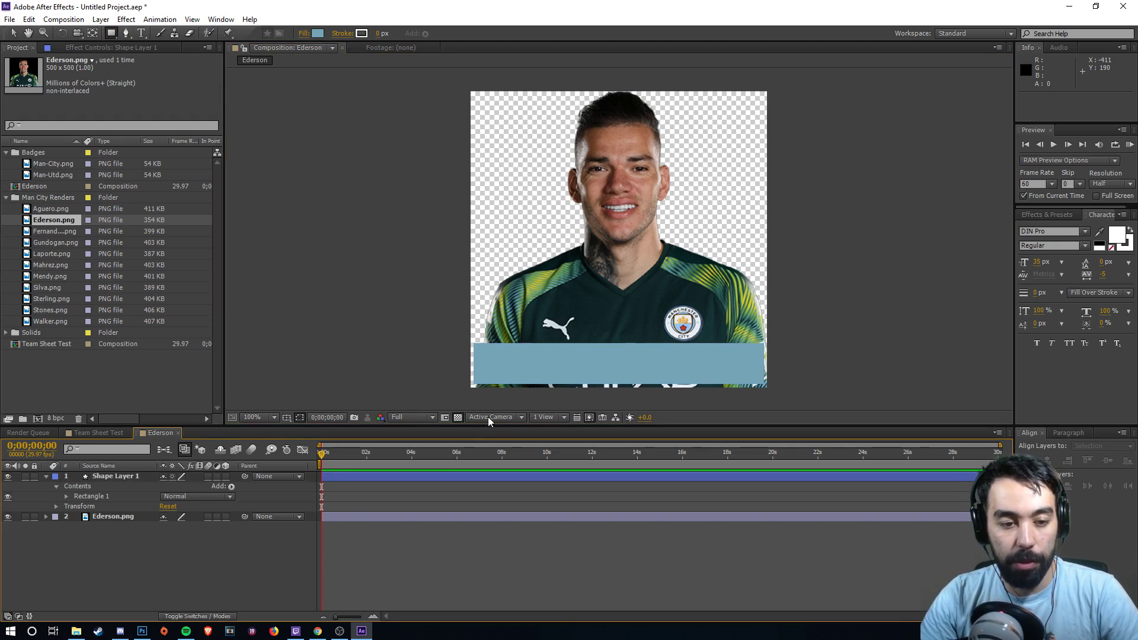
left_click(317, 33)
left_click(297, 173)
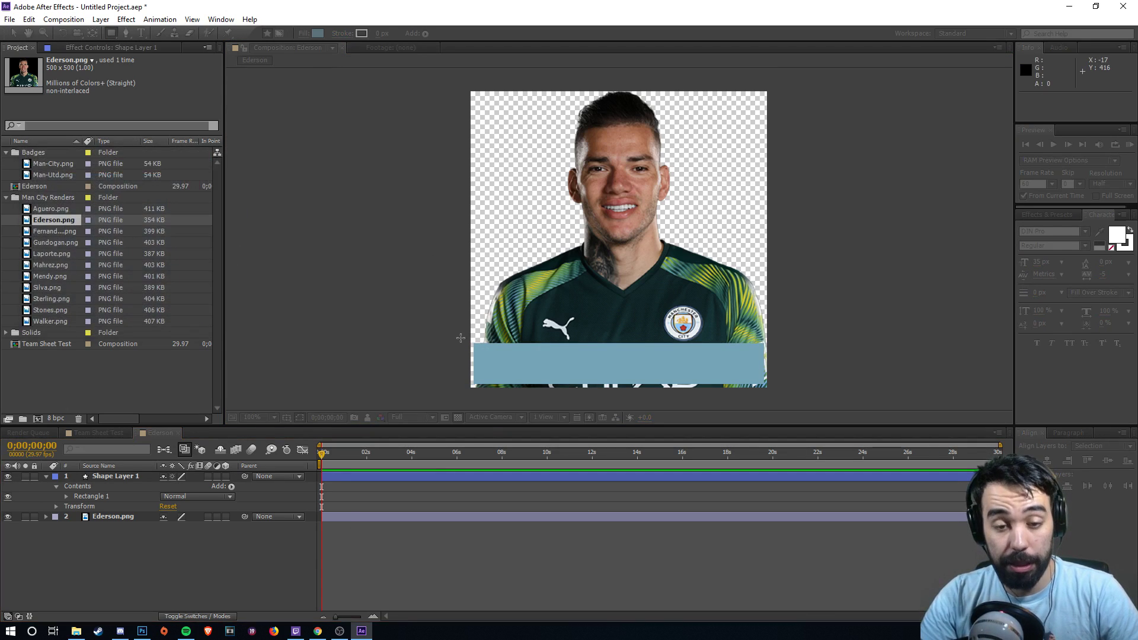
left_click_drag(472, 340, 522, 387)
key("v")
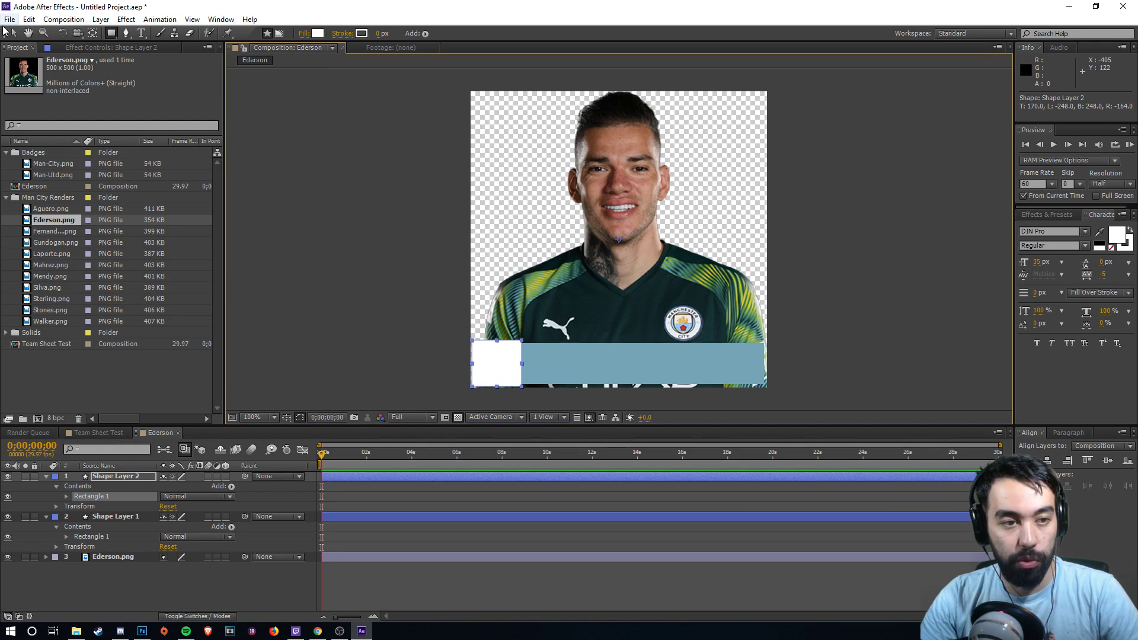
left_click(897, 393)
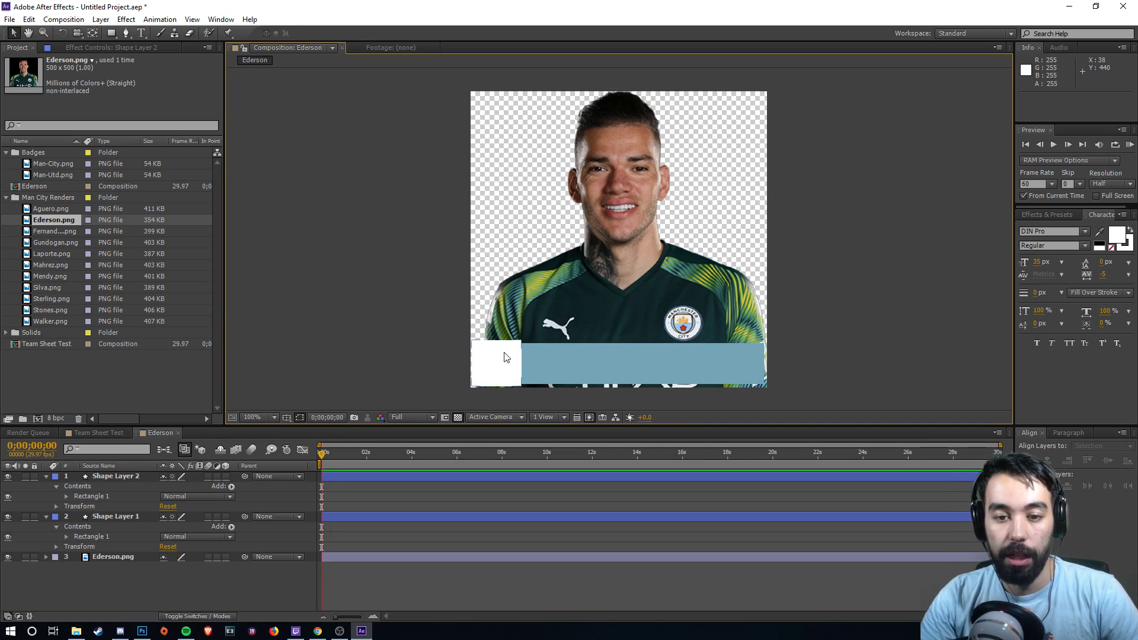
key("ctrl+z")
- Draw a white square about 88 x 79 px over the blue bar's left end and nudge it to position 253, 250
left_click(112, 34)
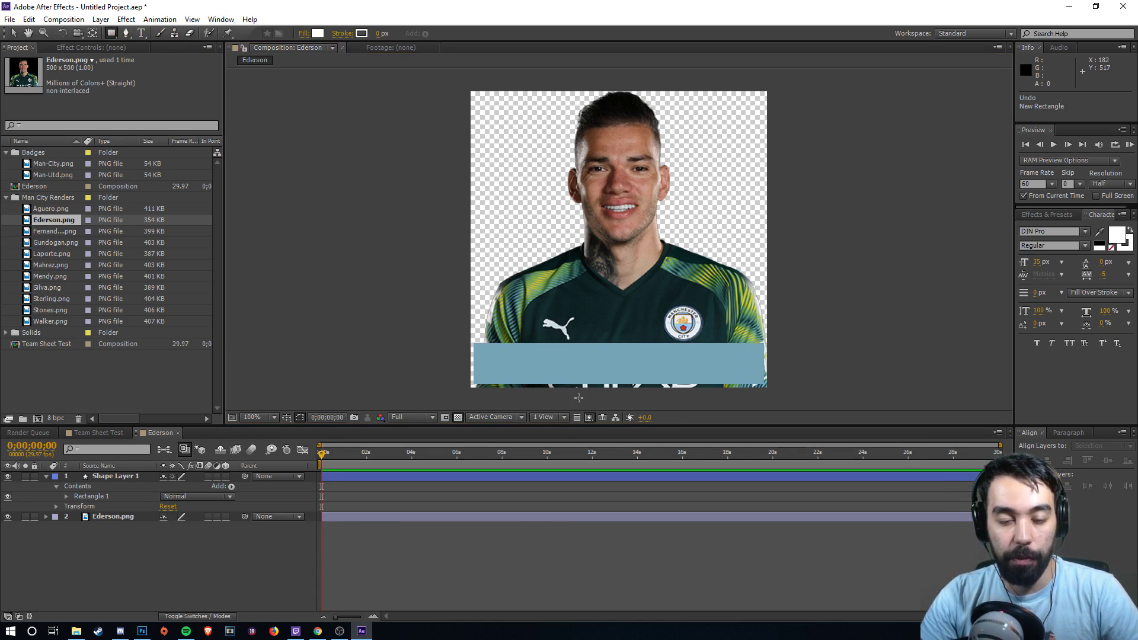
left_click_drag(472, 340, 524, 388)
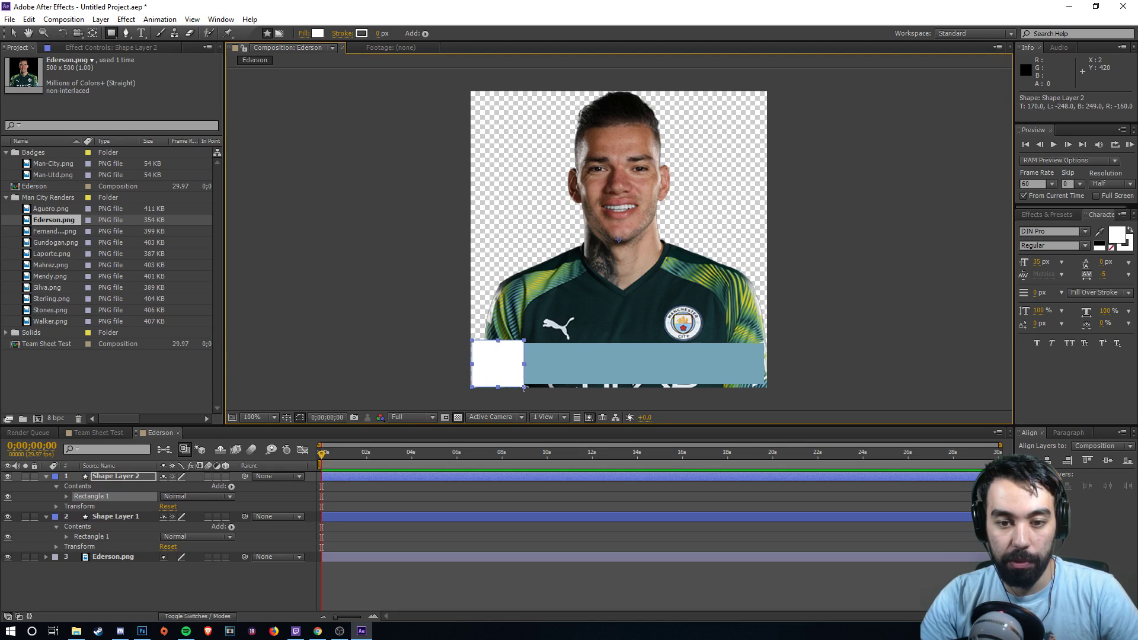
key("v")
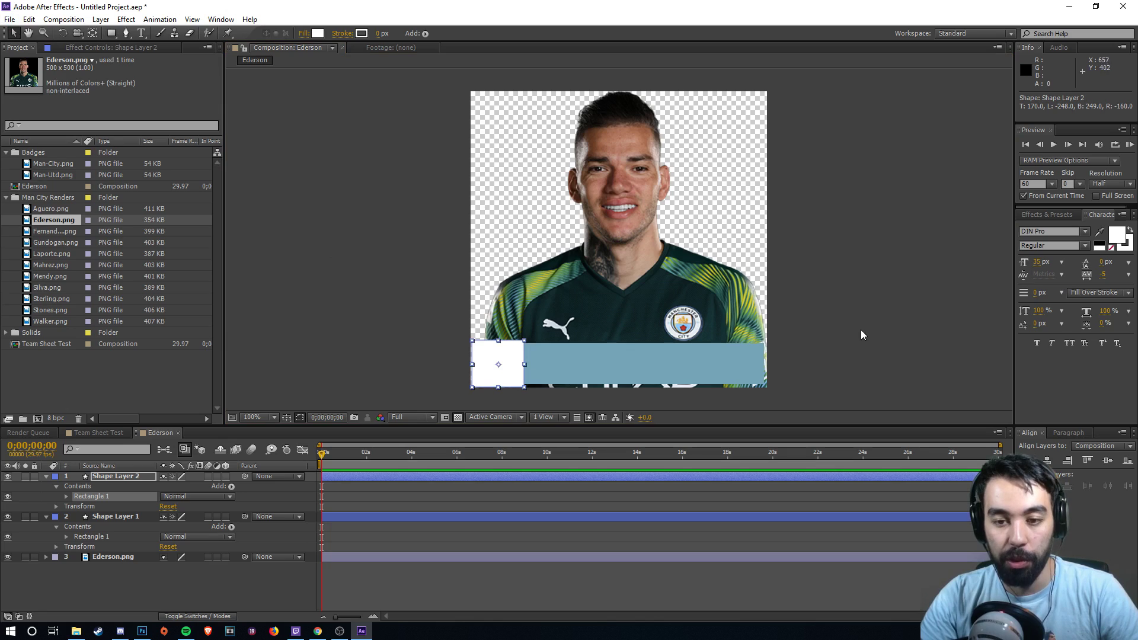
left_click(457, 353)
left_click_drag(519, 365, 522, 370)
key("Left")
key("Left")
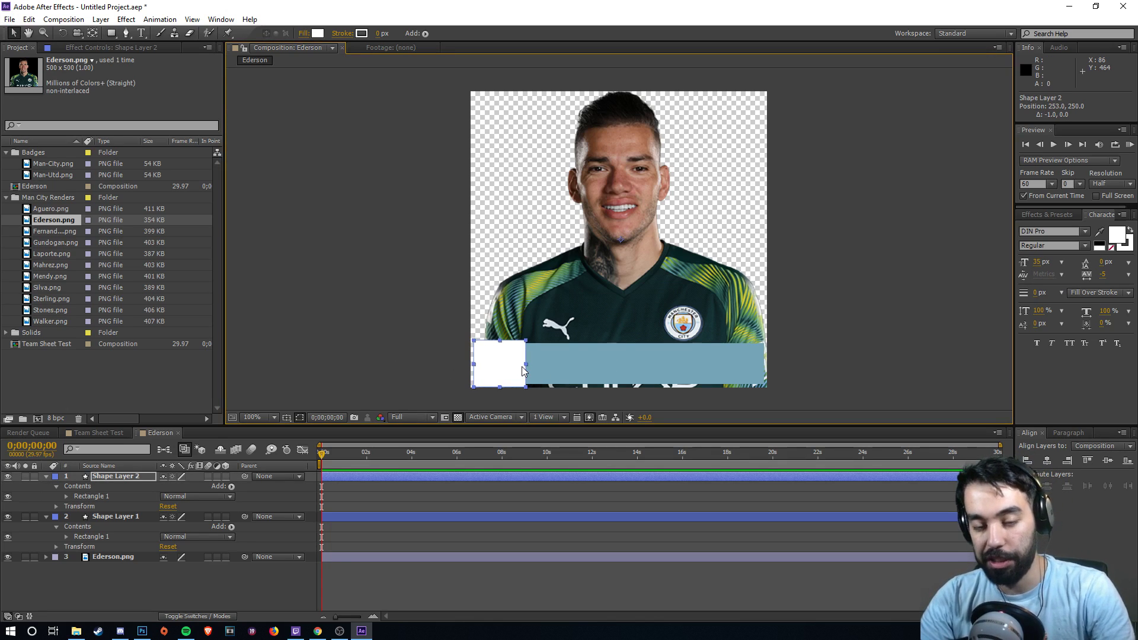
left_click(827, 340)
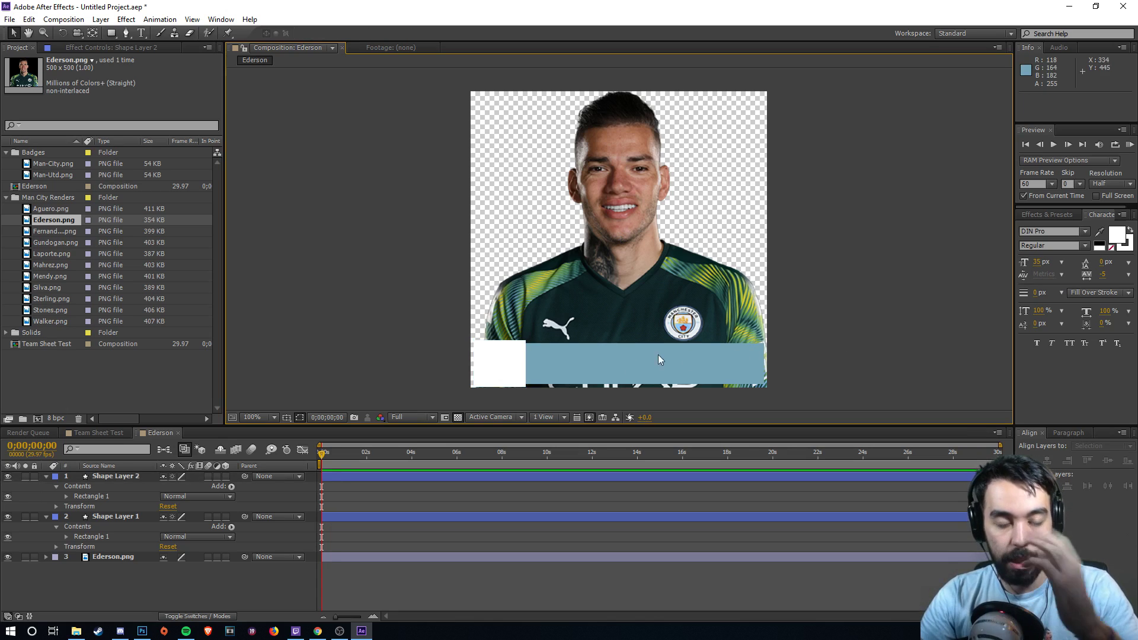
left_click(99, 517)
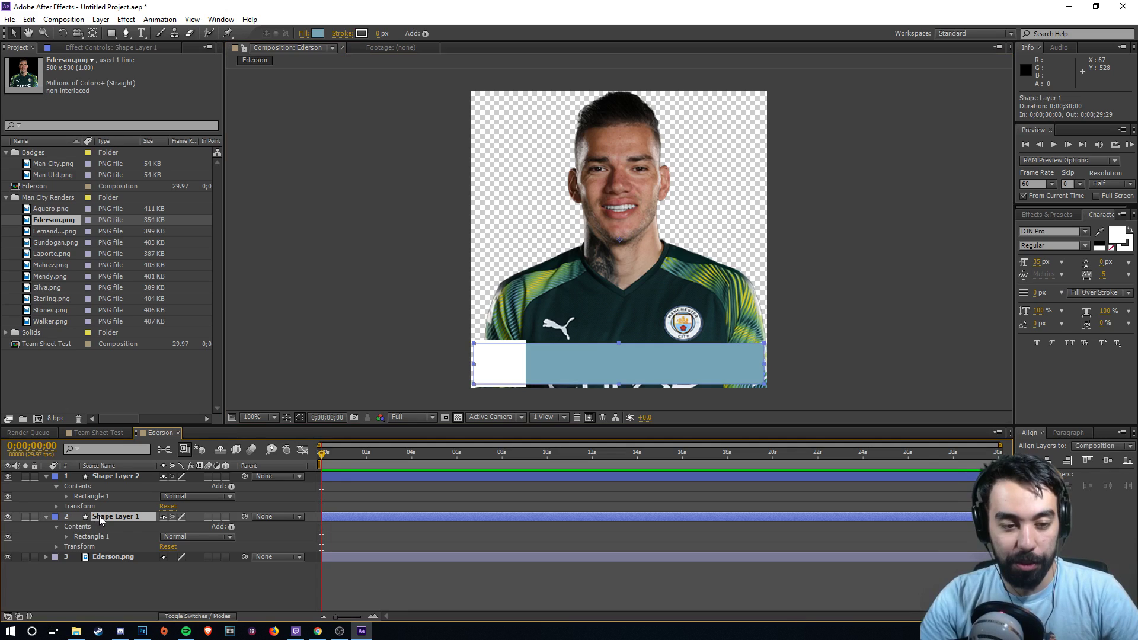
key("ctrl+d")
key("ctrl+z")
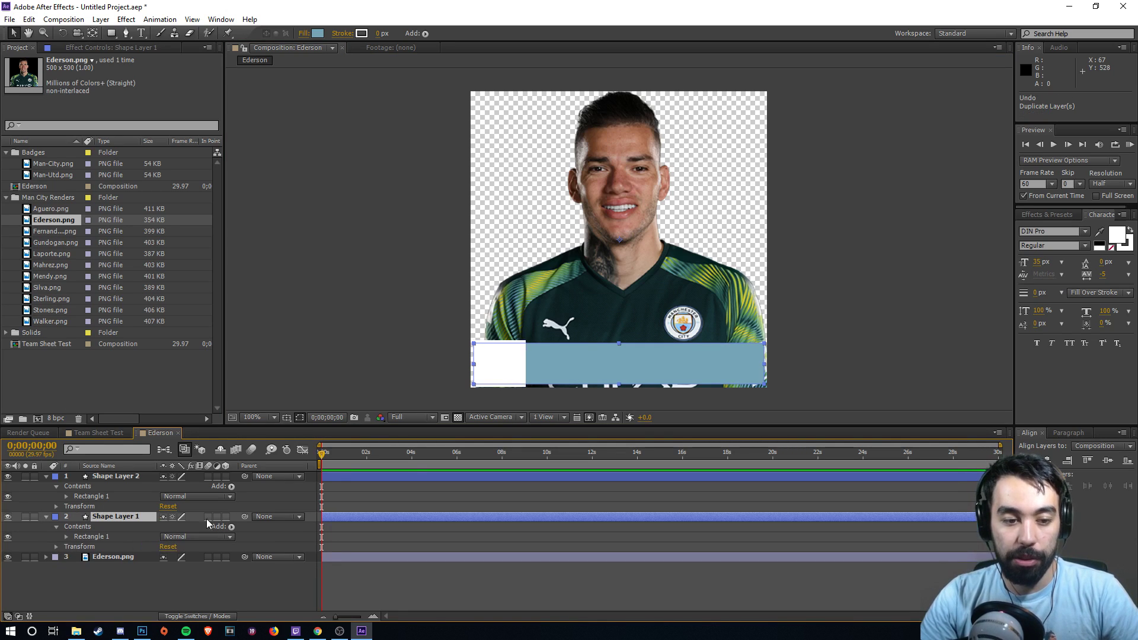
- Rename the blue bar's layer to Rectangle and the white square's layer to Square
left_click(133, 519)
key("Return")
type("Rectangle")
key("Return")
left_click(130, 474)
key("Return")
type("AS")
key("BackSpace")
key("BackSpace")
type("Square")
key("Return")
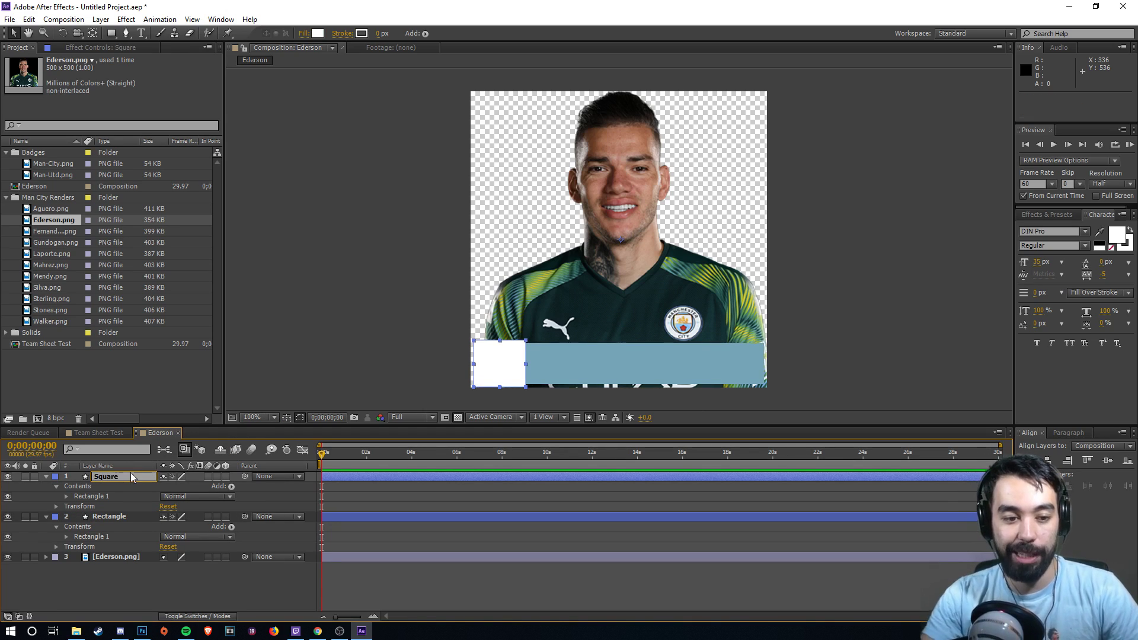
- Duplicate the Rectangle layer and move the copy above the Square layer
left_click(133, 517)
left_click(8, 516)
left_click(8, 516)
left_click(8, 477)
left_click(8, 476)
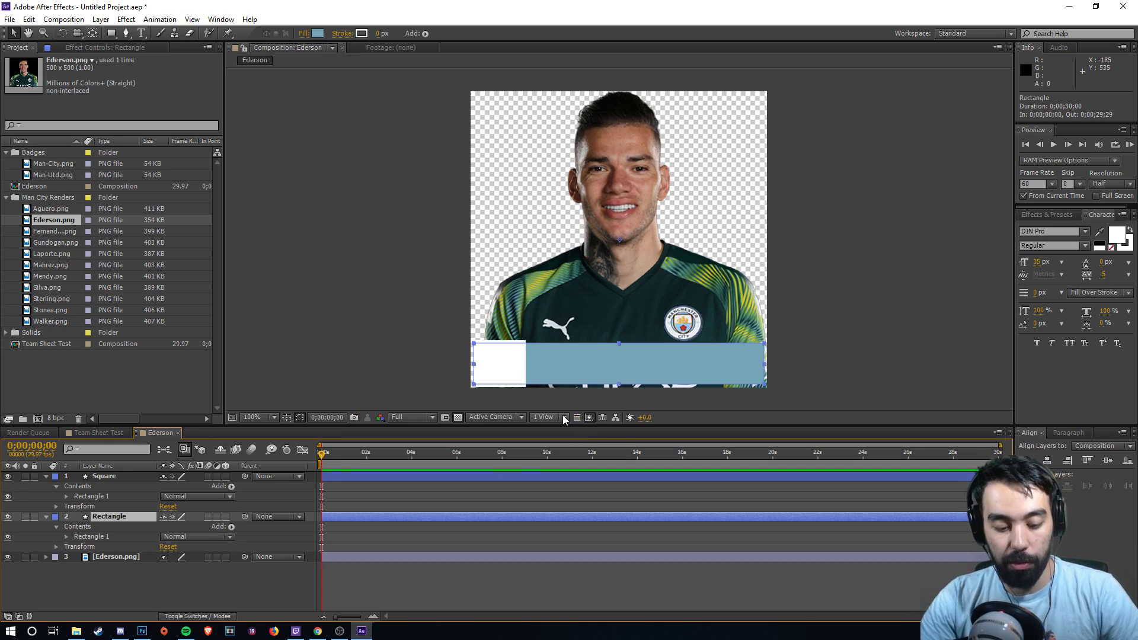
key("ctrl+d")
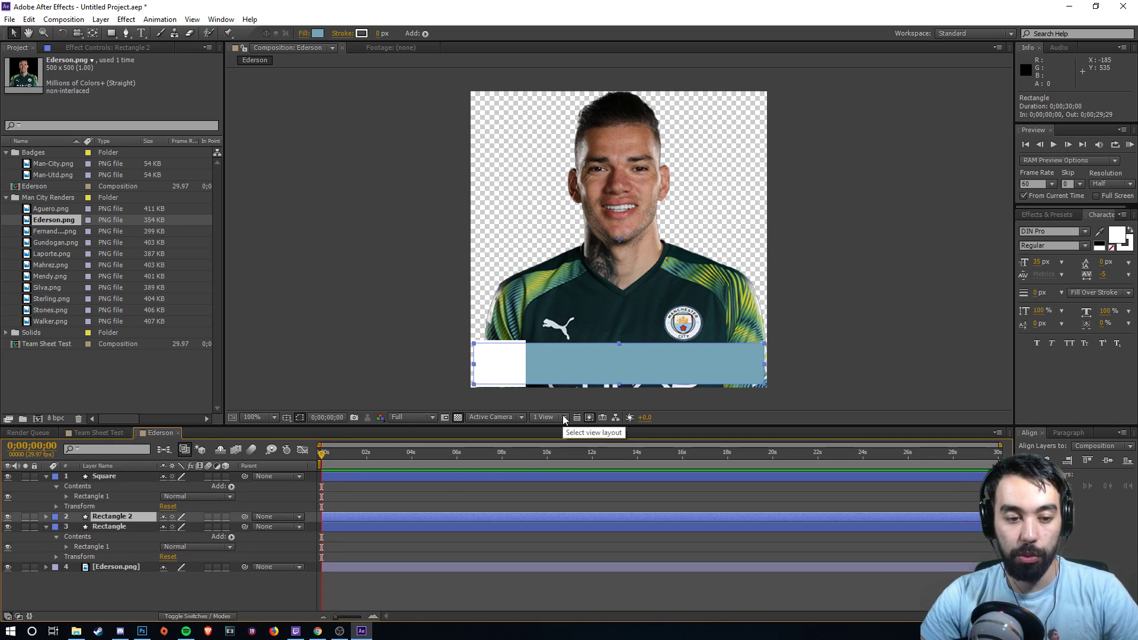
left_click_drag(105, 521, 118, 475)
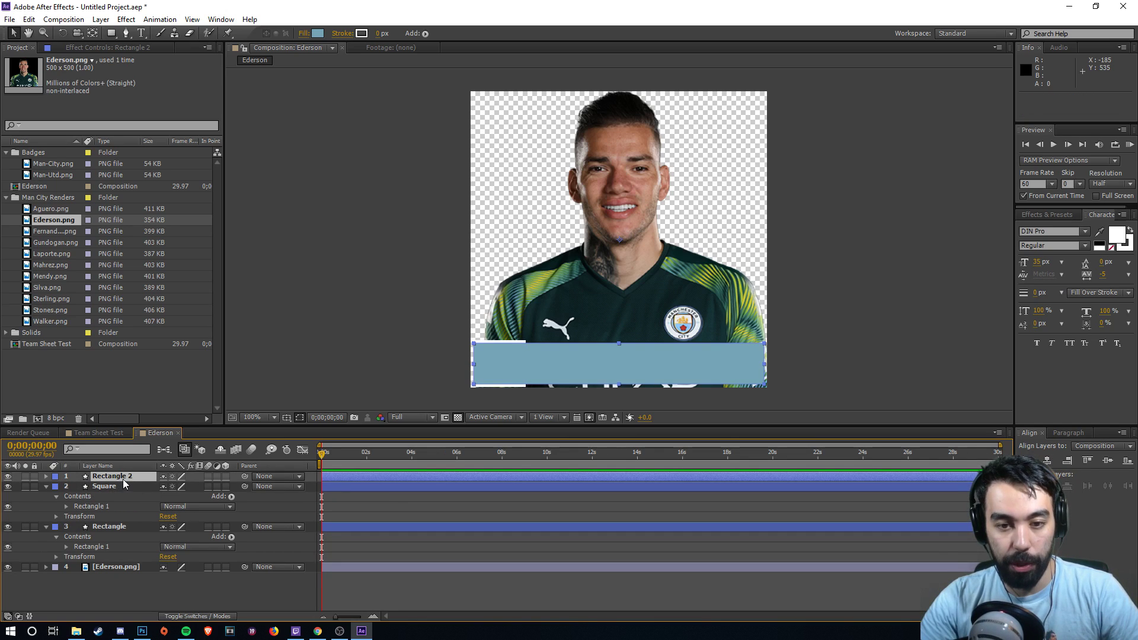
- Set the Square layer's track matte to Alpha Matte "Rectangle 2"
left_click(148, 486)
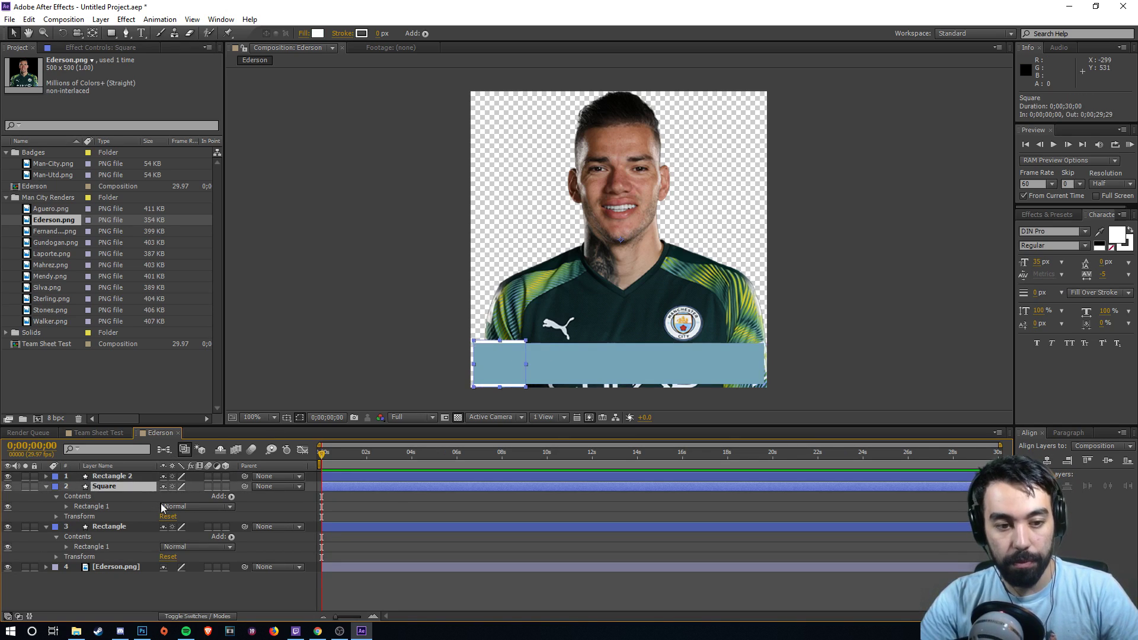
key("F4")
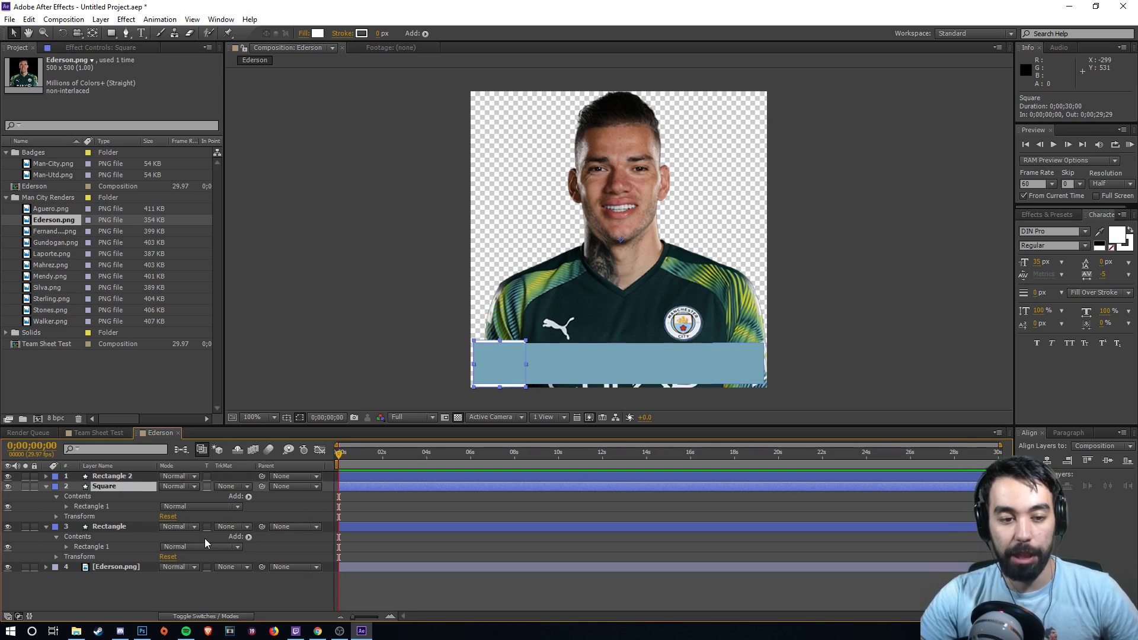
left_click(246, 488)
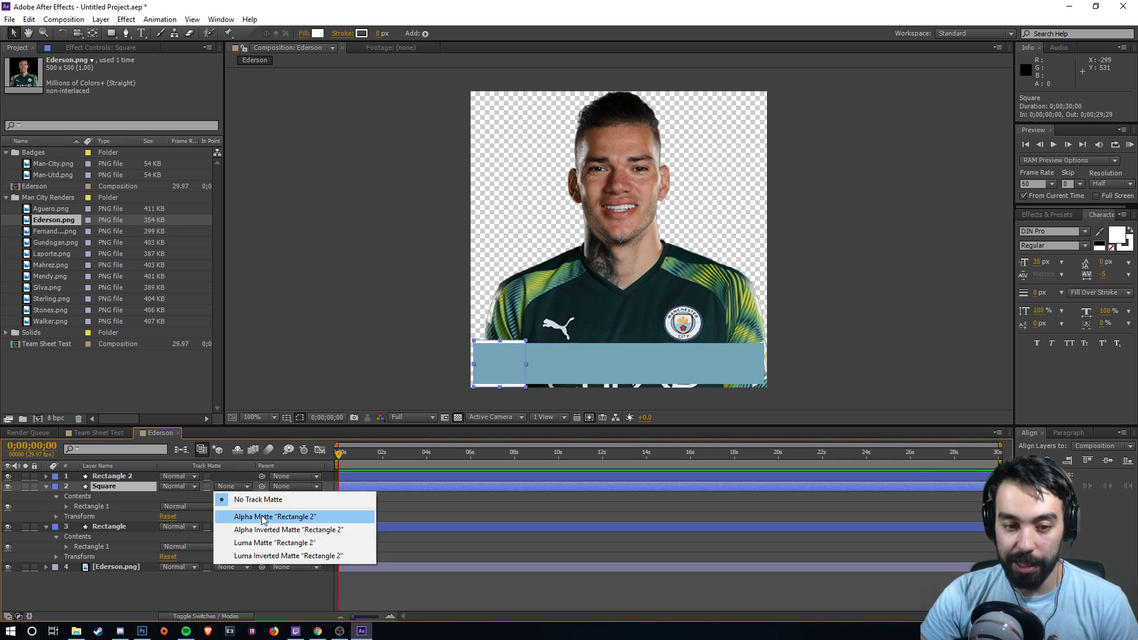
left_click(265, 518)
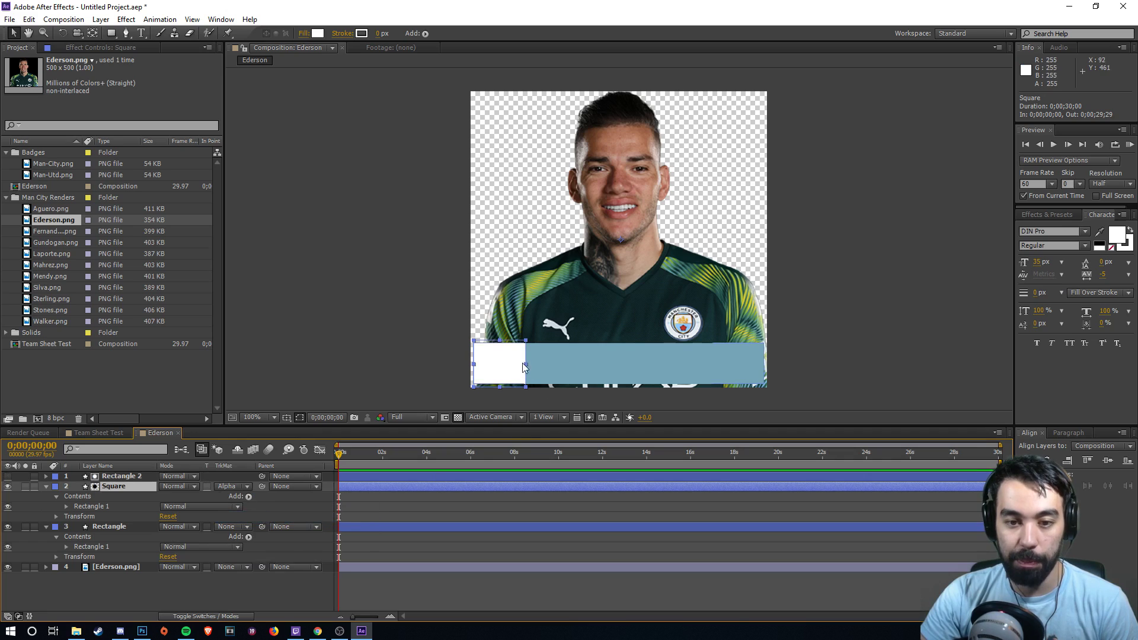
- Try Alpha Inverted Matte "Rectangle 2" on the Square layer and switch back to Alpha Matte
left_click(402, 372)
key("period")
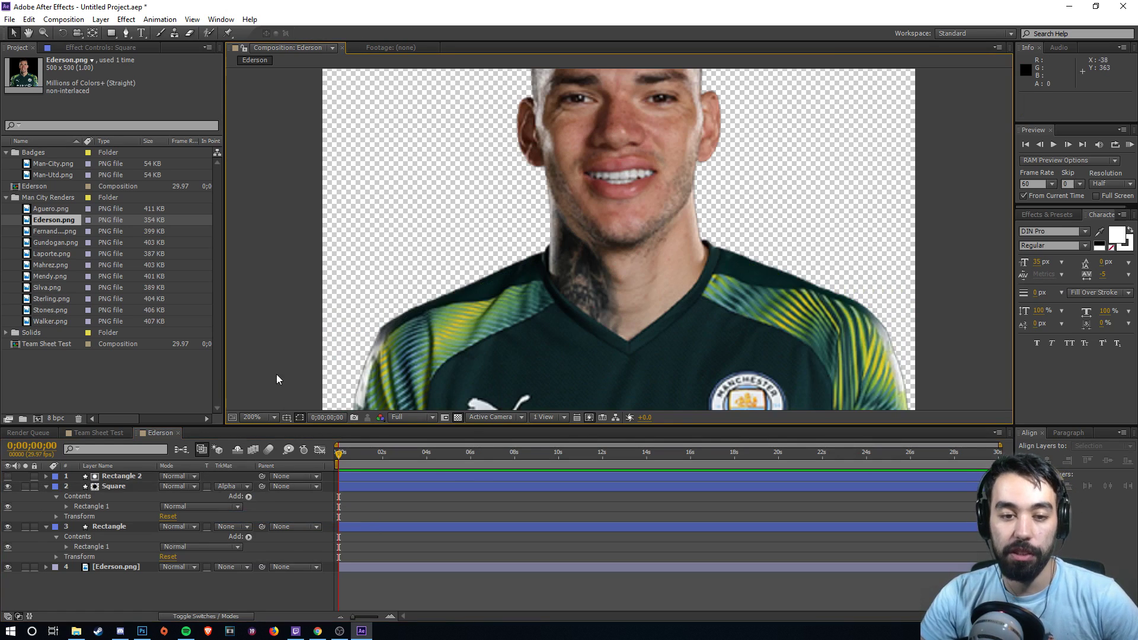
left_click_drag(268, 374, 593, 104)
key("period")
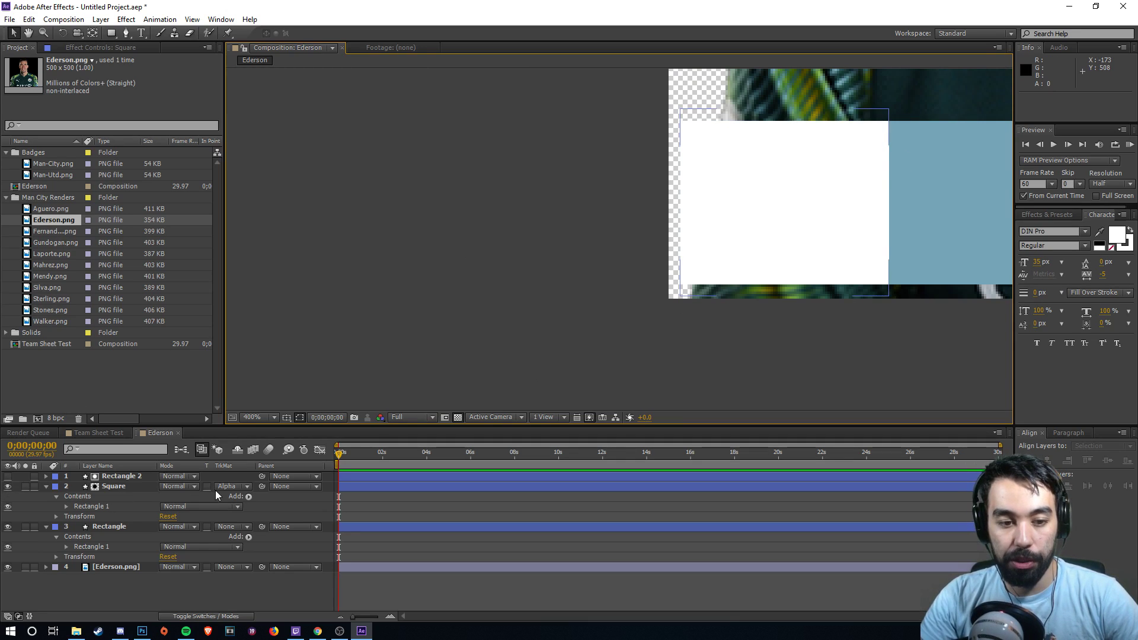
left_click(233, 486)
left_click(260, 528)
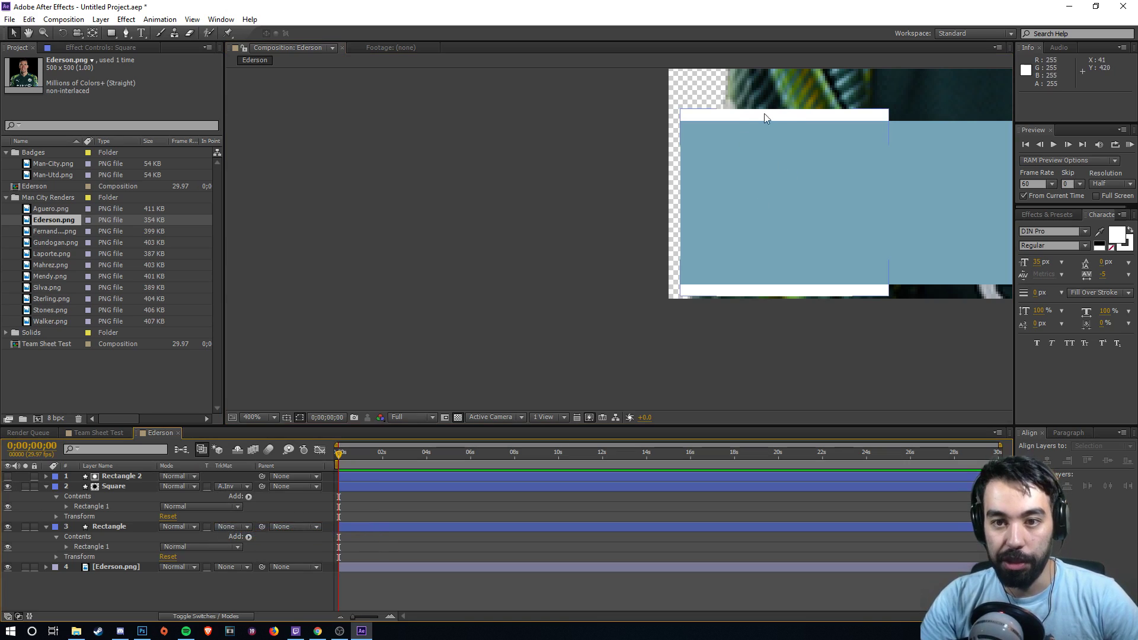
left_click(247, 487)
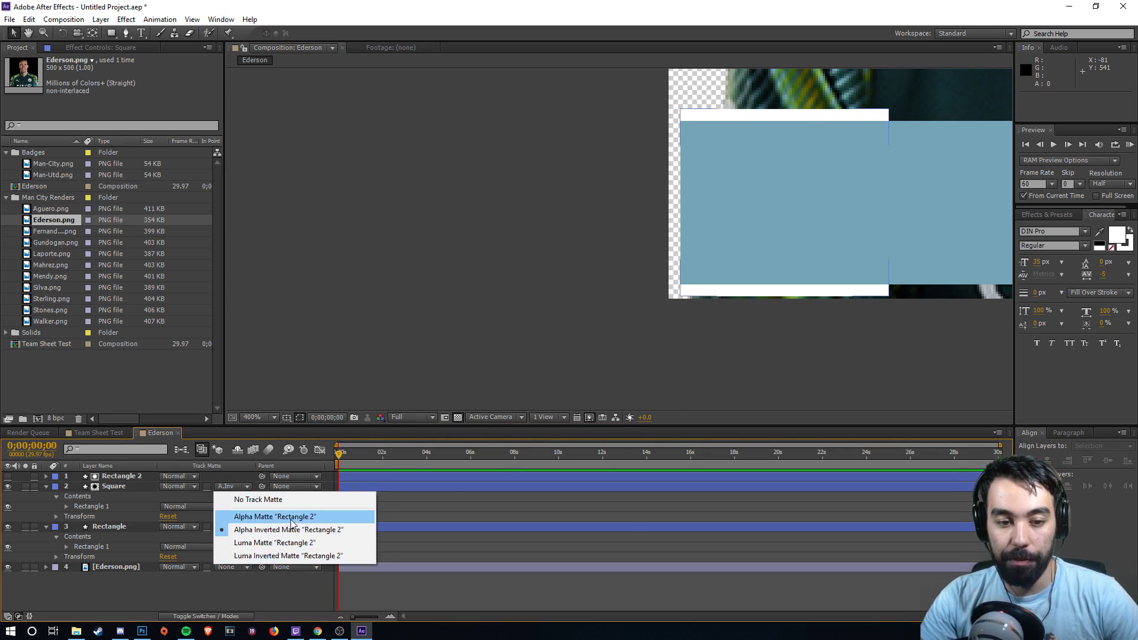
left_click(291, 516)
- Compare the Square layer with no track matte, restoring Alpha Matte "Rectangle 2" on it
left_click(236, 489)
left_click(244, 501)
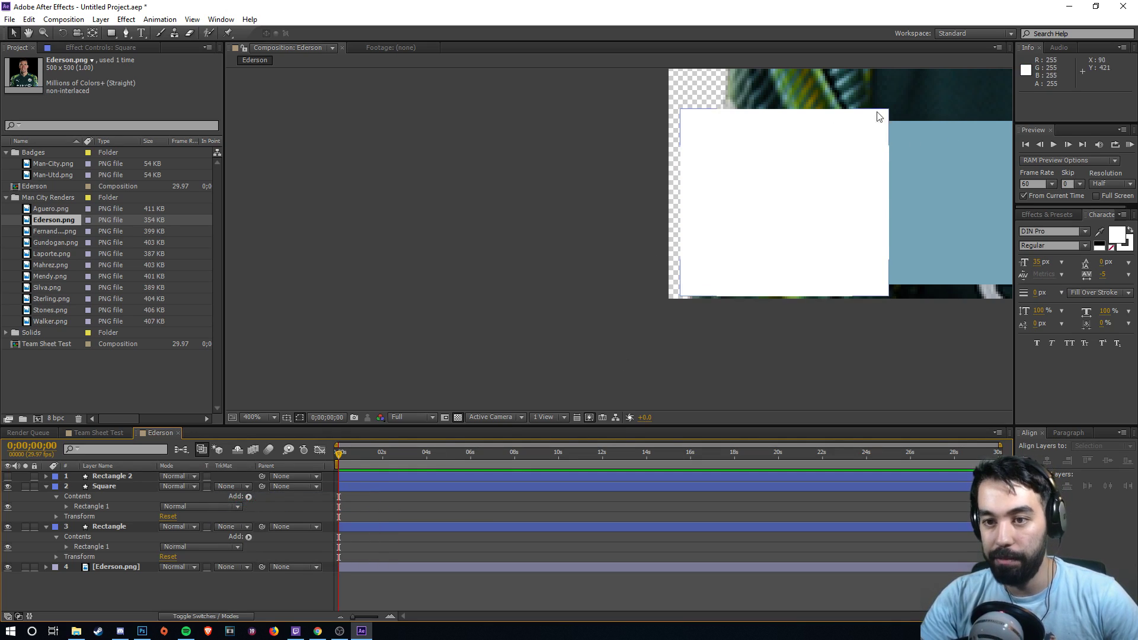
left_click(229, 487)
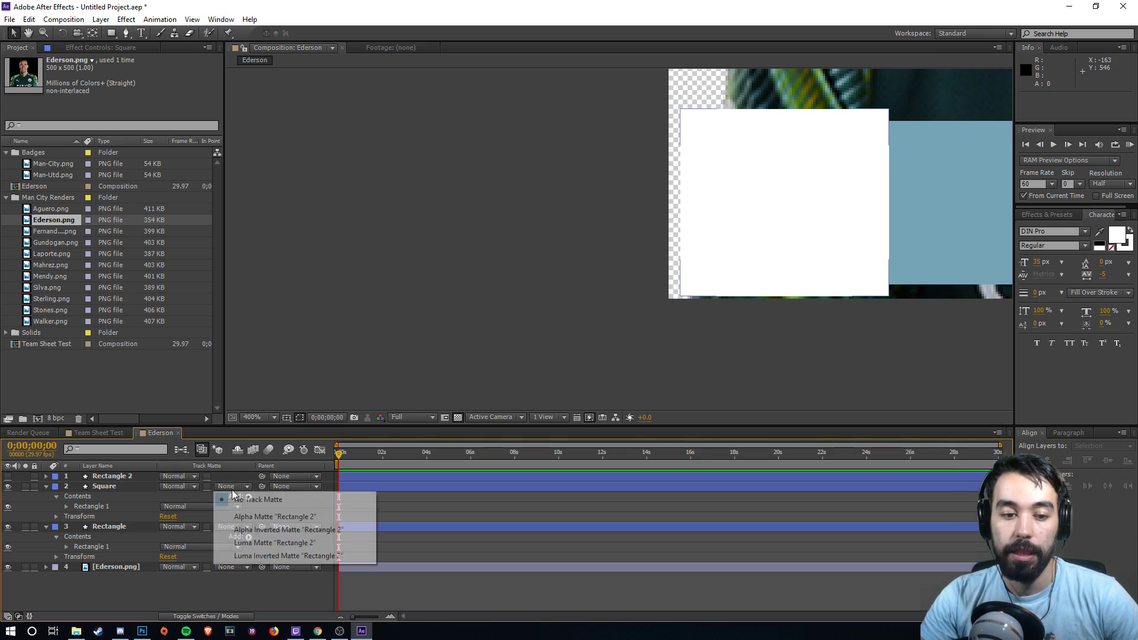
left_click(291, 516)
scroll(591, 195, "down", 6)
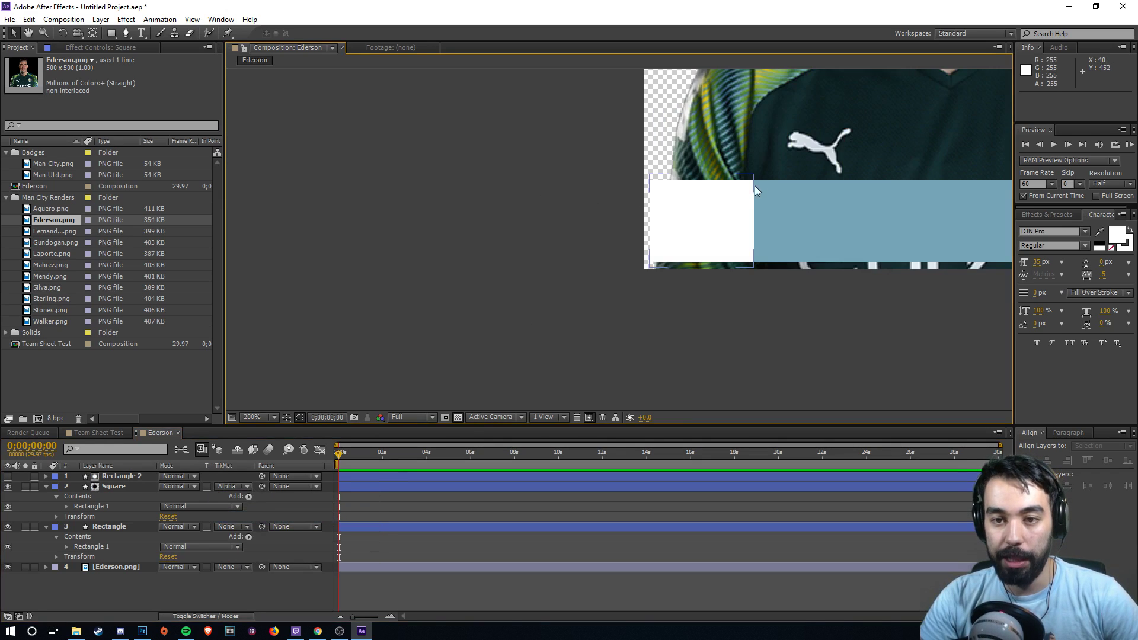
scroll(591, 228, "up", 2)
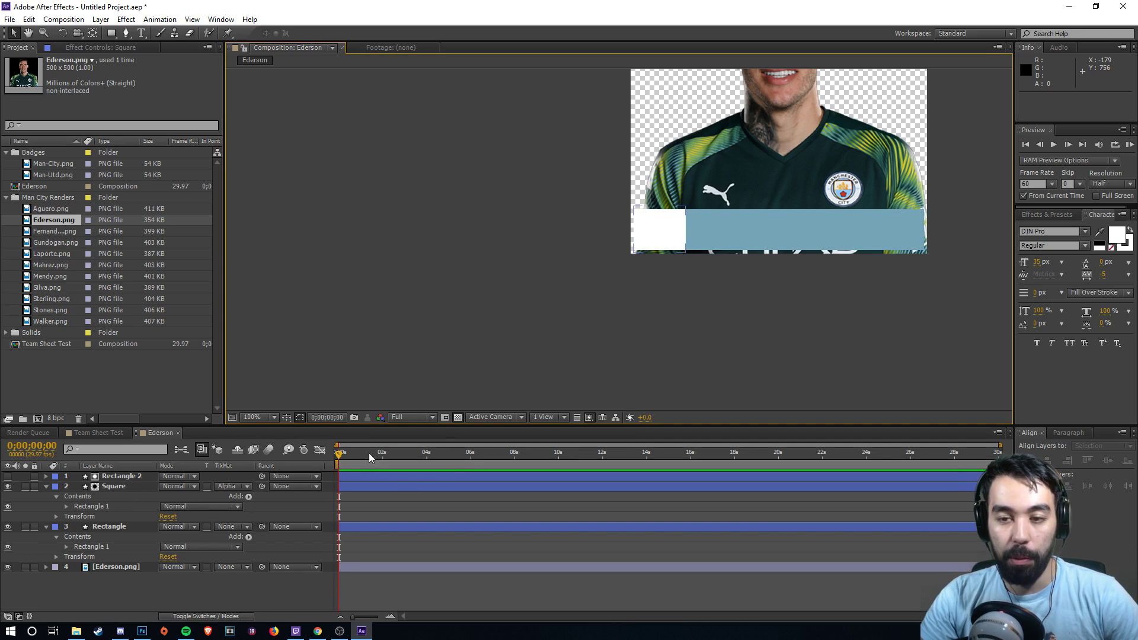
left_click_drag(653, 296, 421, 351)
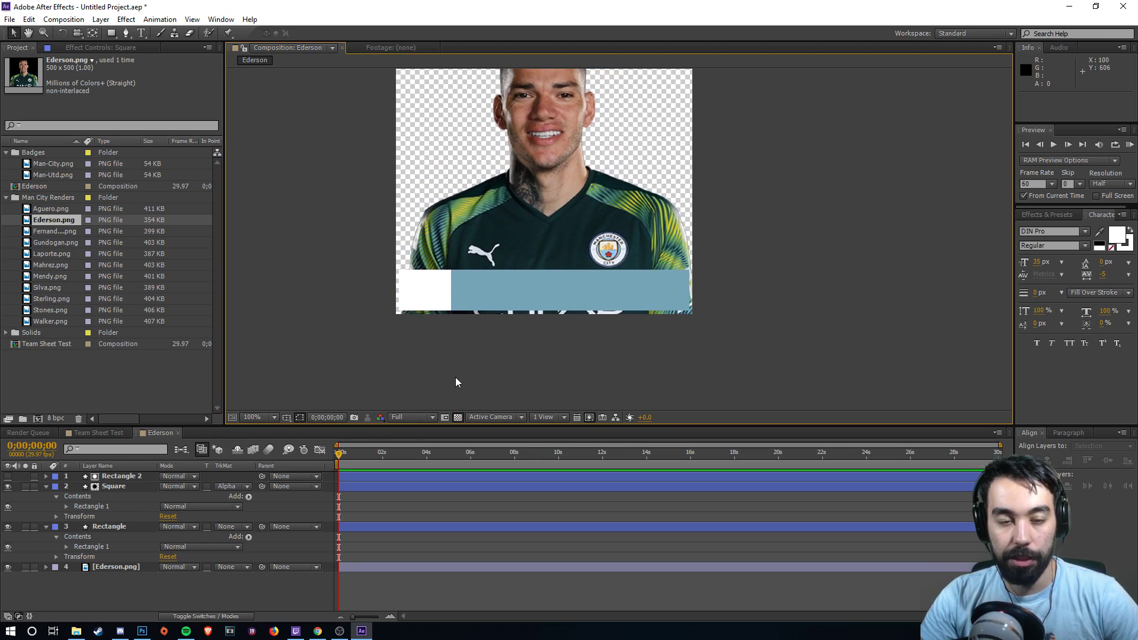
- Add the text EDERSON on the blue bar
key("ctrl+t")
left_click(500, 289)
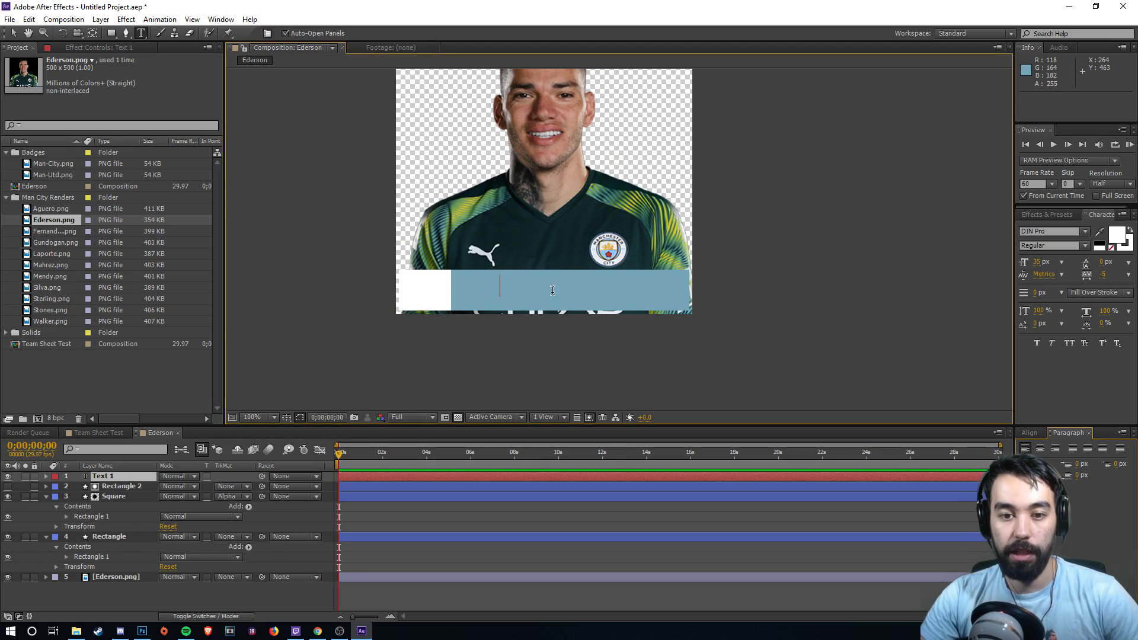
type("EDERSON")
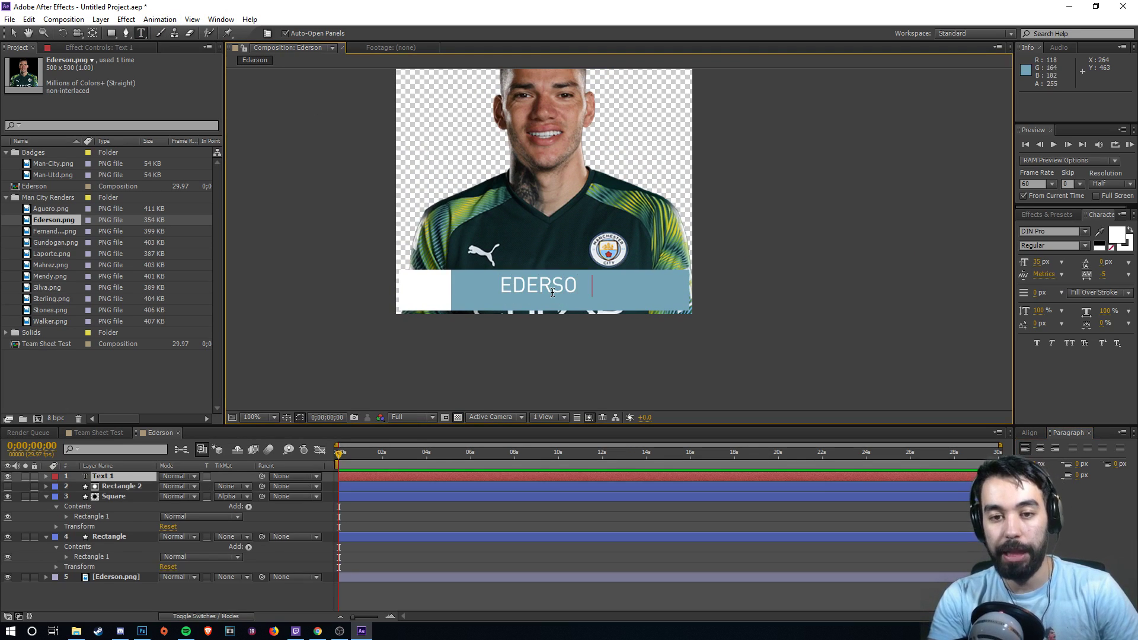
- Set the whole EDERSON text to the Bold style of DIN Pro and finish editing it
key("shift+Left")
key("shift+Left")
key("shift+Left")
key("shift+Left")
key("shift+Left")
key("shift+Left")
key("shift+Left")
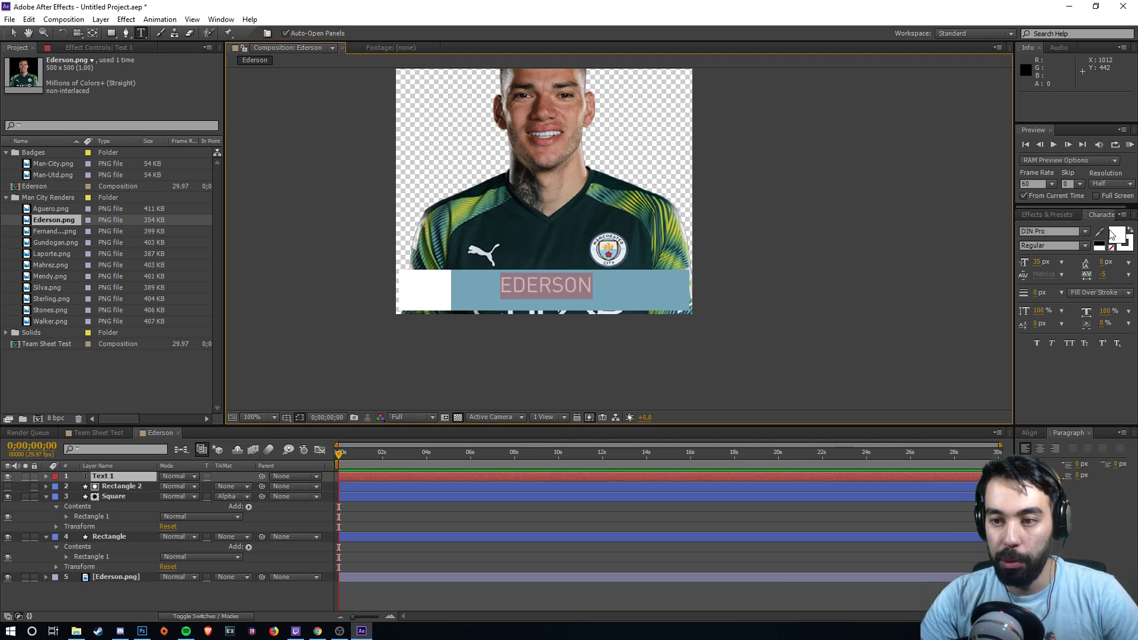
left_click(1082, 249)
left_click(1117, 466)
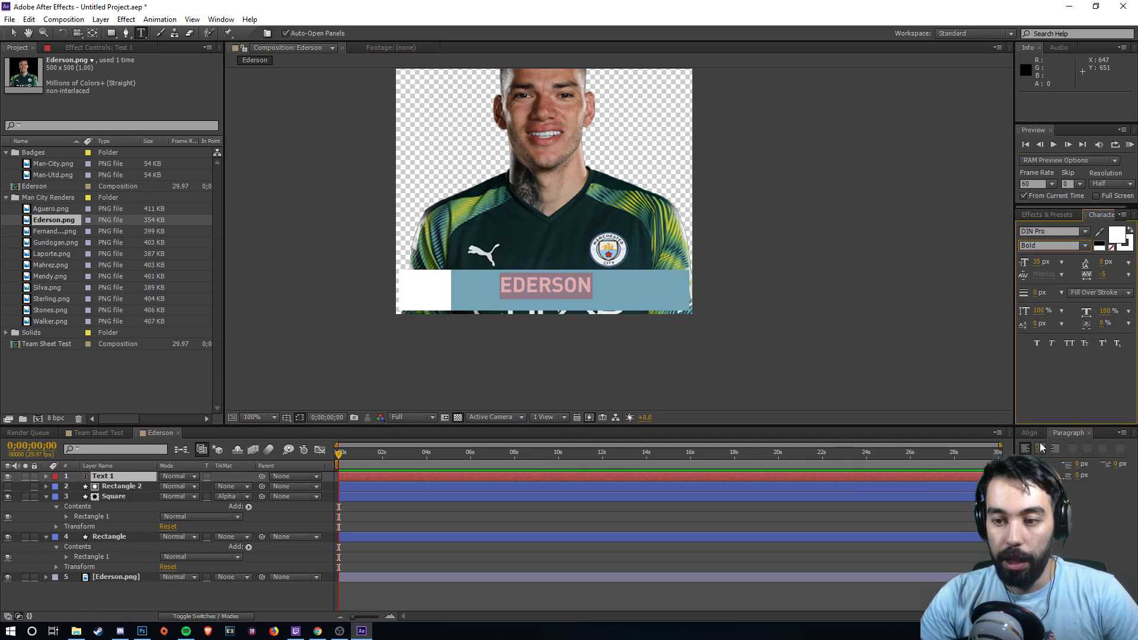
left_click(1029, 433)
left_click(13, 33)
key("Caps_Lock")
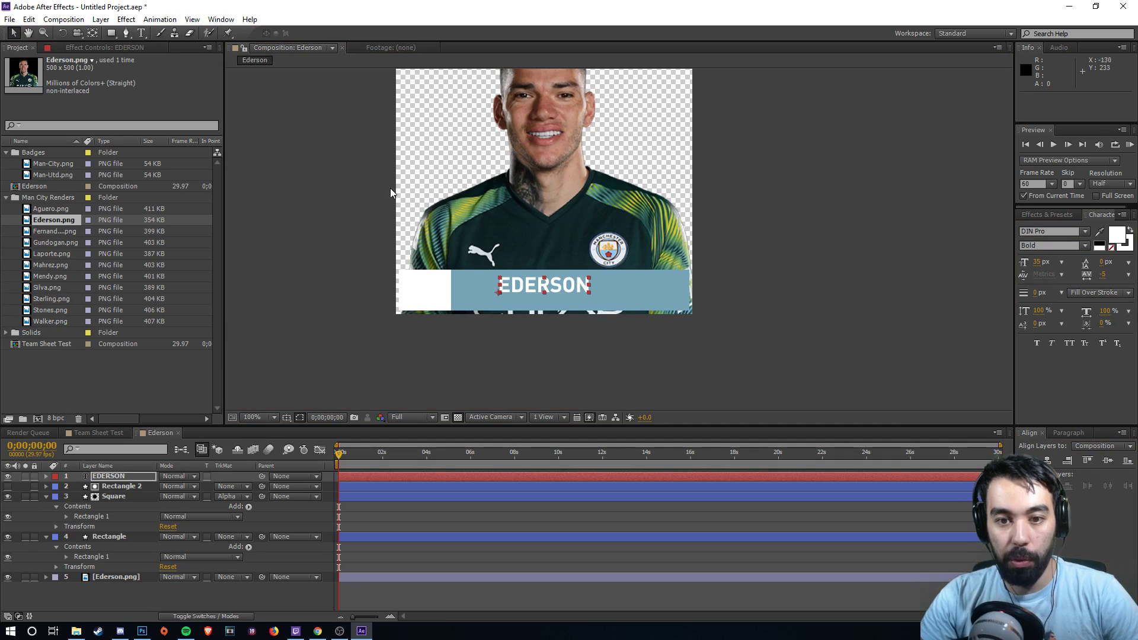
- Nudge the EDERSON text down and to the right on the blue bar to position 212.2, 473
key("Down")
key("Down")
key("Down")
key("Down")
key("Down")
key("Down")
key("Down")
key("Down")
key("Down")
key("Down")
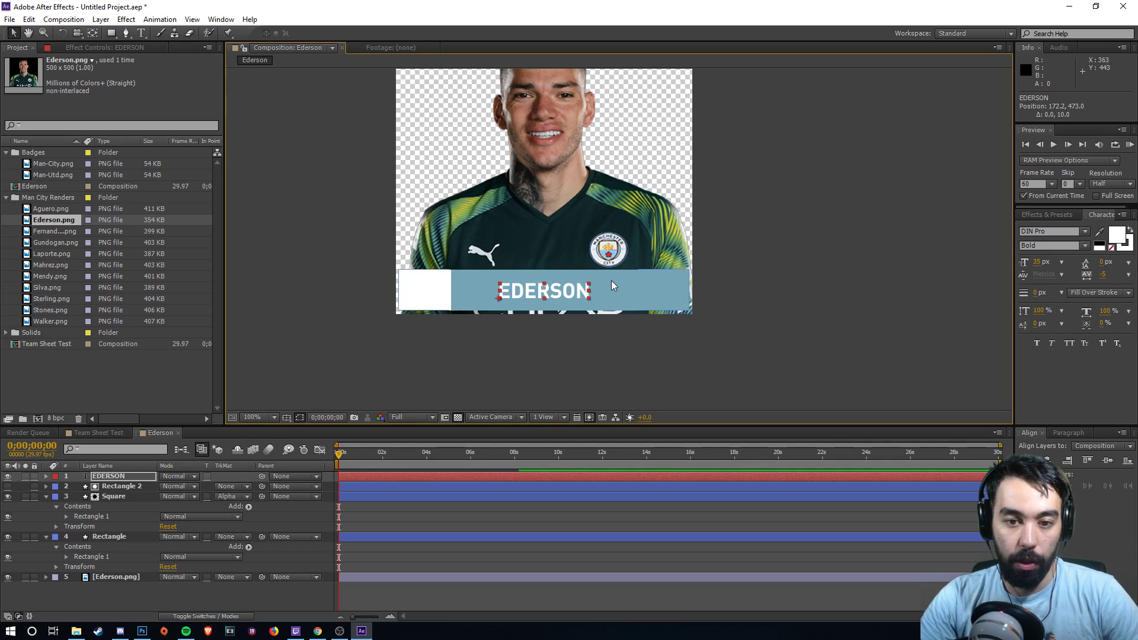
key("Right")
key("Right")
key("Right")
key("Right")
key("Right")
key("Right")
key("Right")
key("Right")
key("Right")
key("Right")
key("Right")
key("Right")
key("Right")
key("Right")
key("Right")
key("Right")
key("Right")
key("Right")
key("Right")
key("Right")
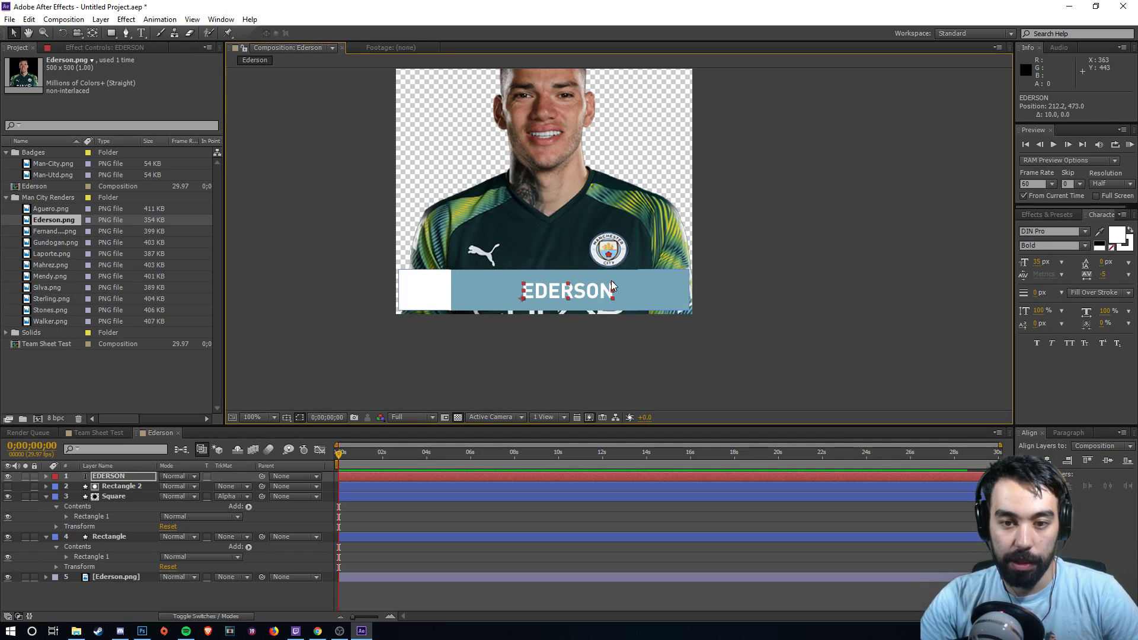
- Try the EDERSON text at different heights on the blue bar
key("Up")
key("Up")
key("Up")
key("Up")
key("Up")
key("Up")
key("Up")
key("Up")
key("Up")
key("Up")
key("shift+Left")
key("shift+Down")
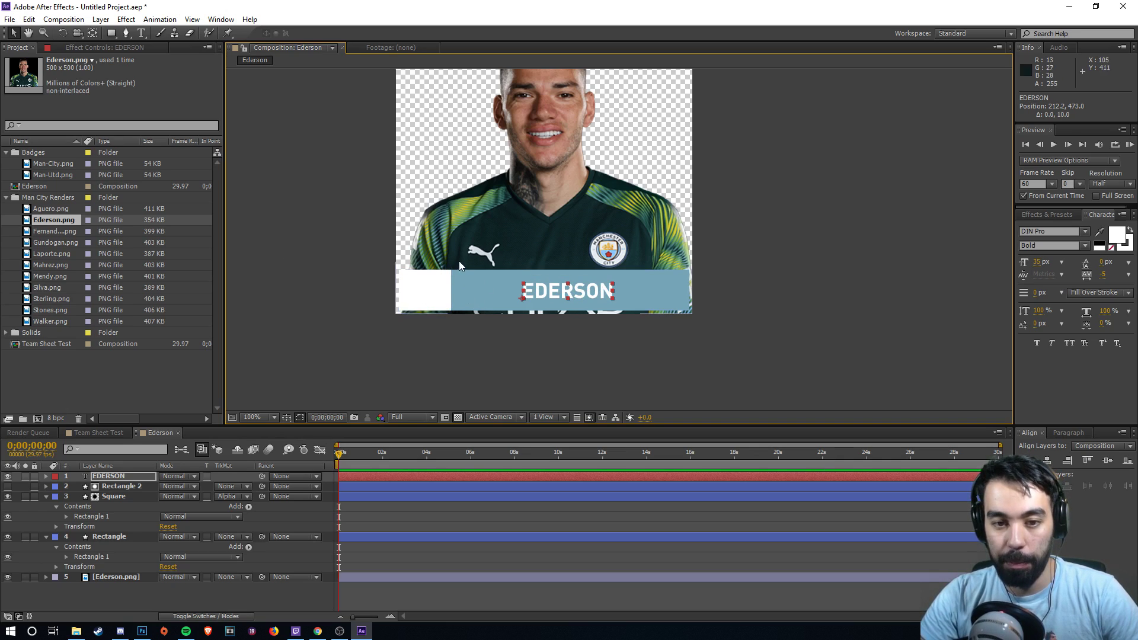
key("shift+Up")
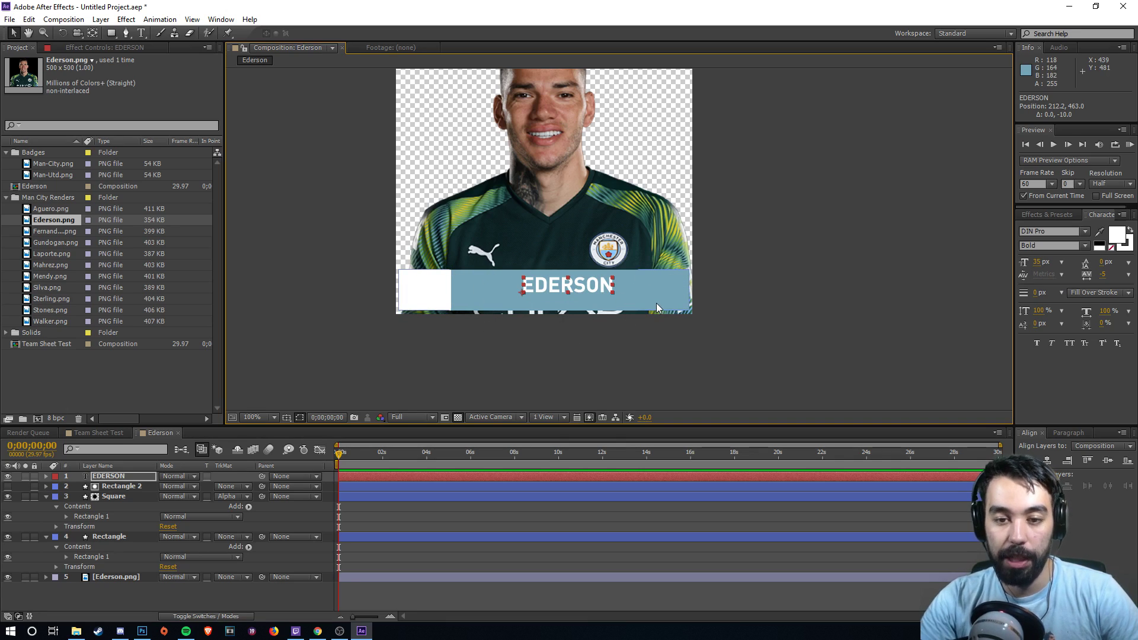
key("shift+Down")
- Nudge the EDERSON text up and slightly right to position 213.2, 470, and deselect it
key("Up")
key("Up")
key("Up")
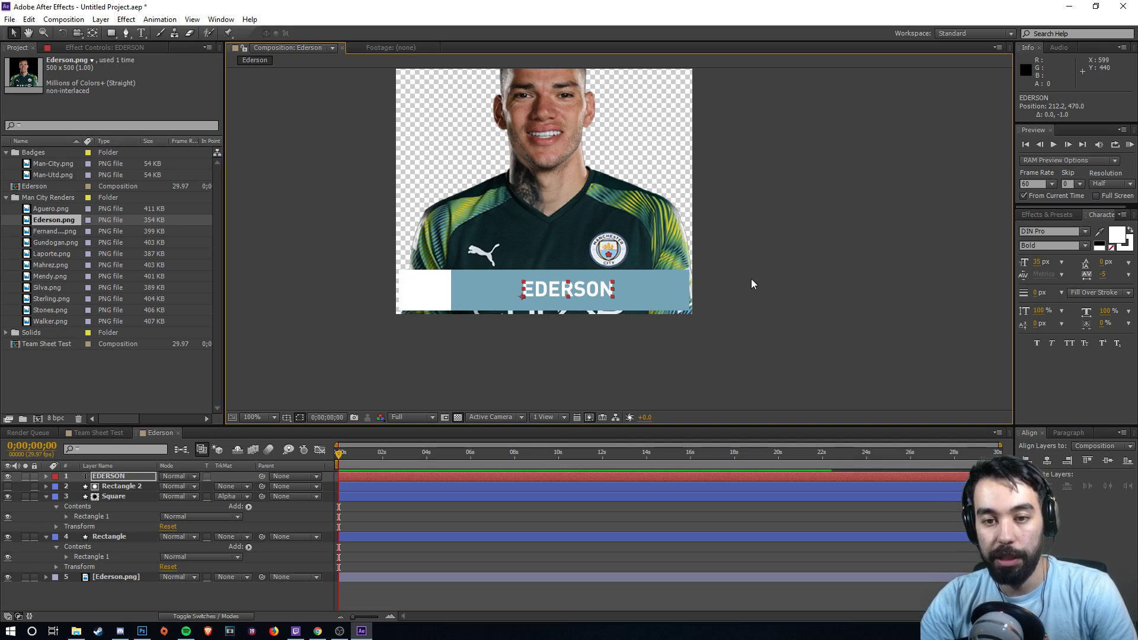
key("Right")
key("Right")
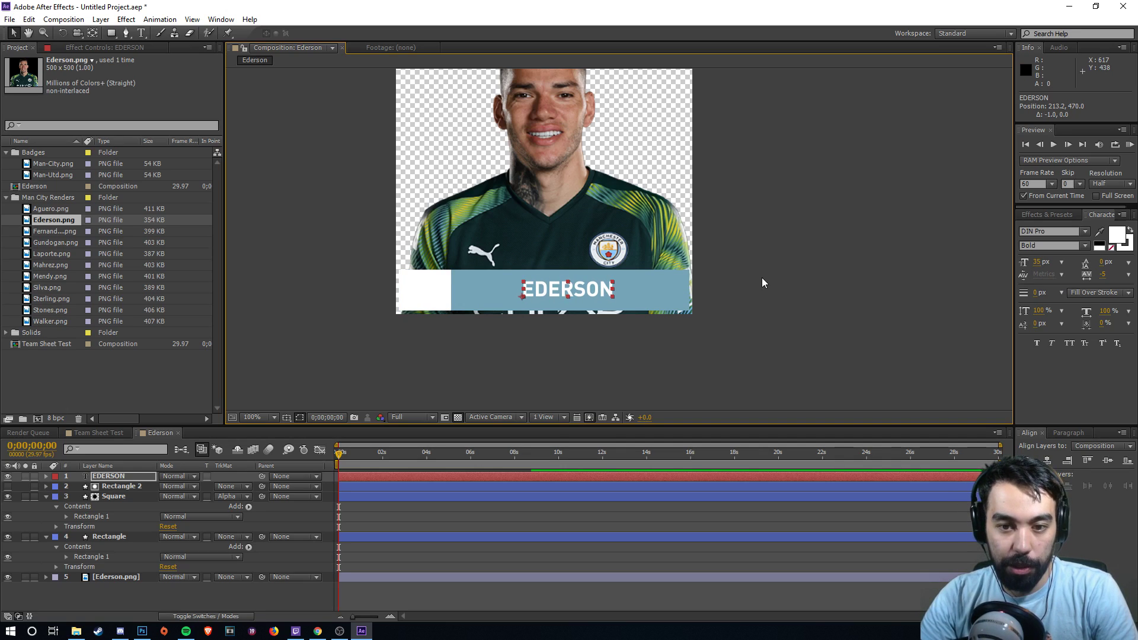
left_click(762, 283)
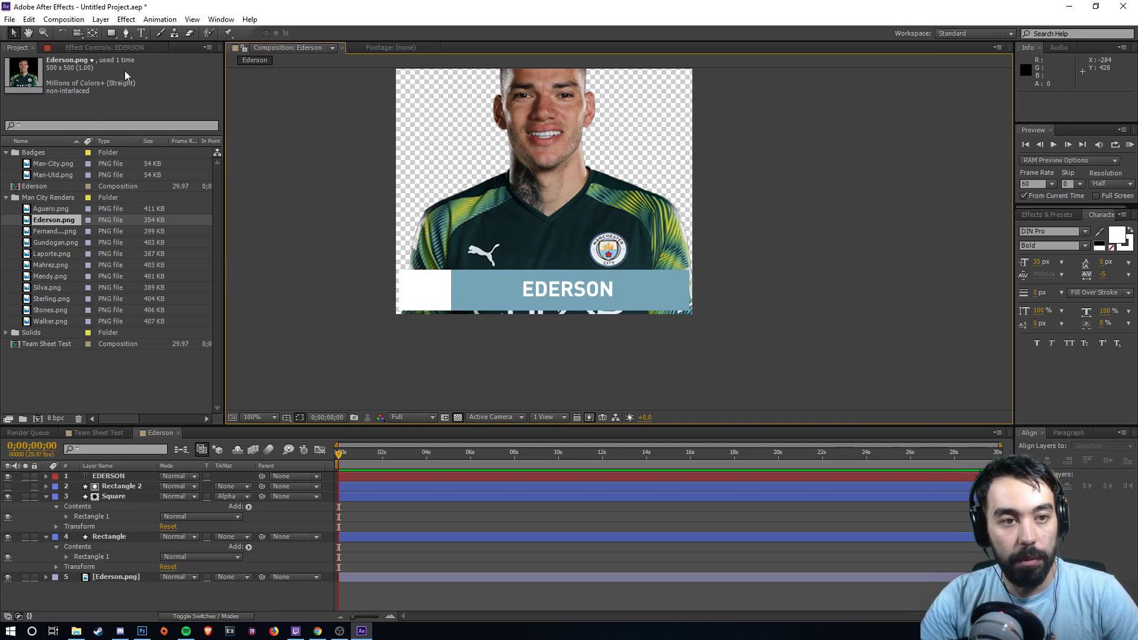
- Add the shirt number 13 in black as a new text layer on the white square
key("ctrl+t")
left_click(437, 290)
type("31")
key("ctrl+a")
left_click(1117, 235)
left_click_drag(157, 254, 27, 327)
left_click(302, 176)
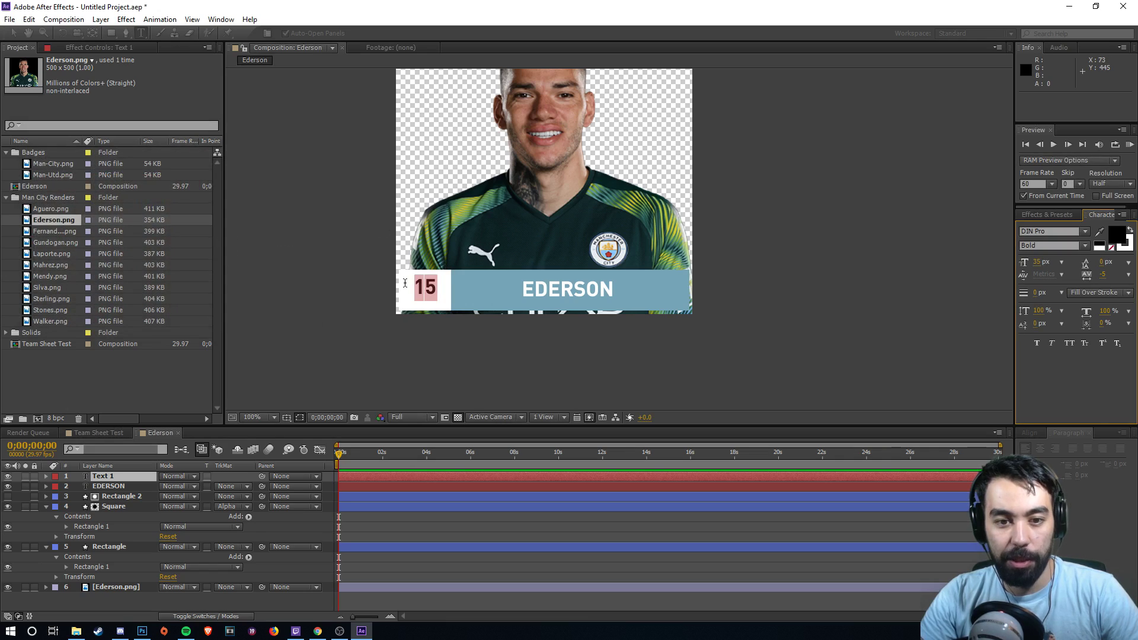
type("1")
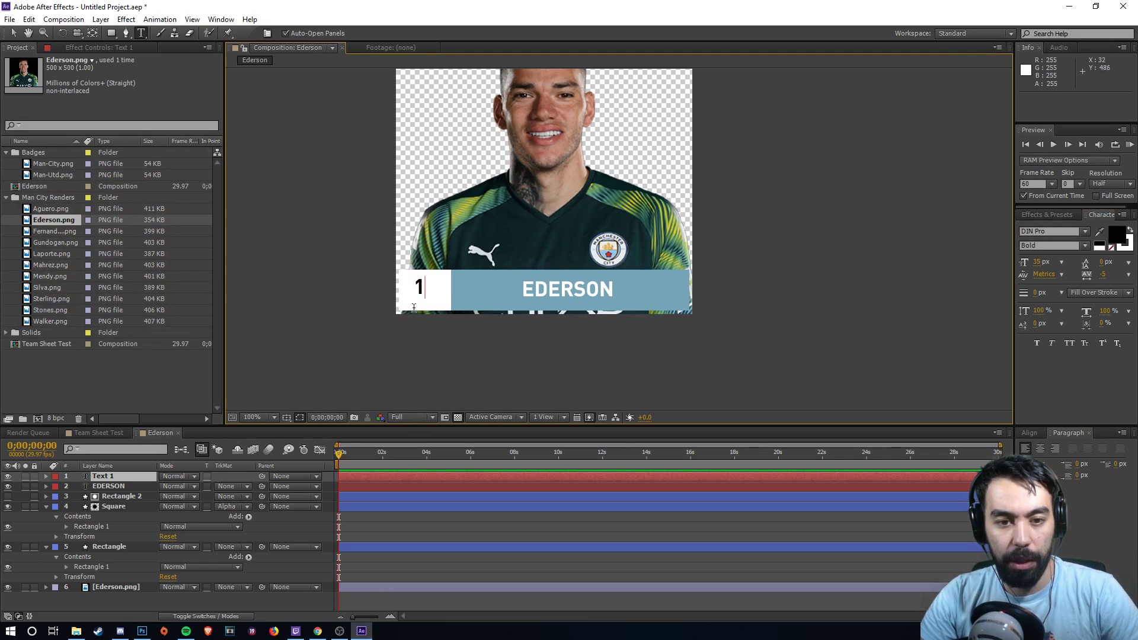
type("3")
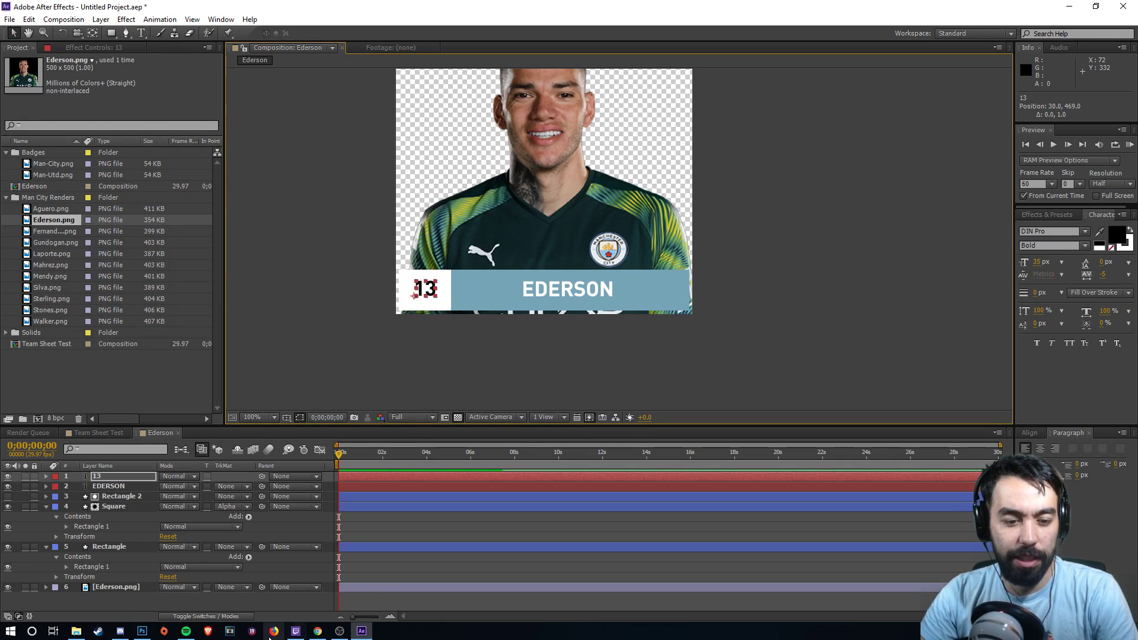
- Check Ederson's shirt number on his Premier League profile in Chrome and return to After Effects
left_click(317, 630)
left_click(113, 10)
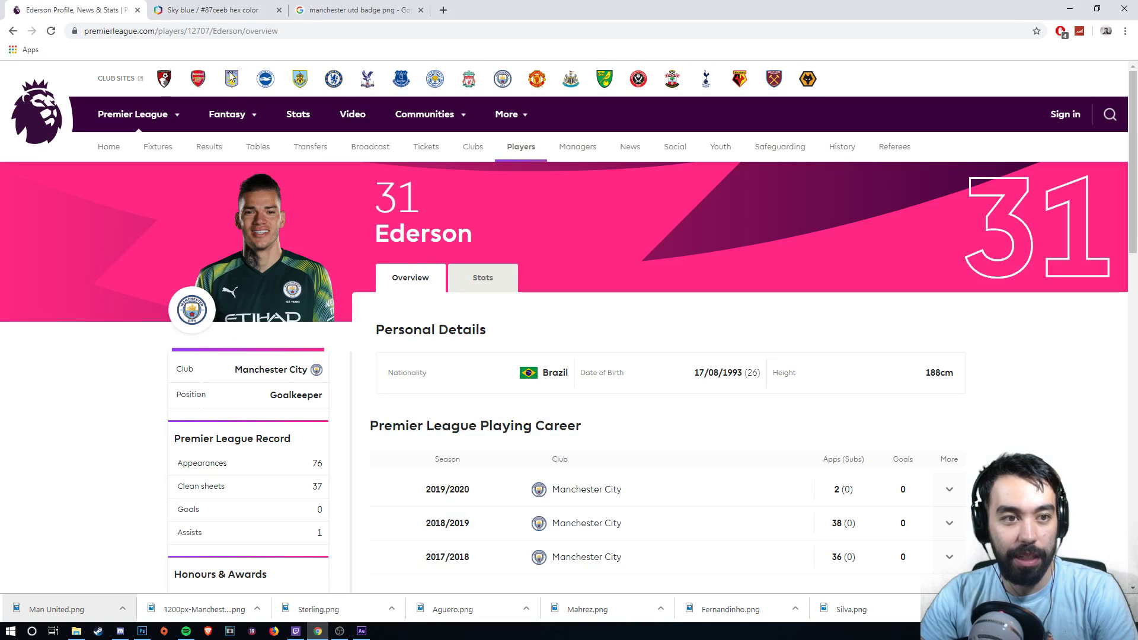
left_click(361, 630)
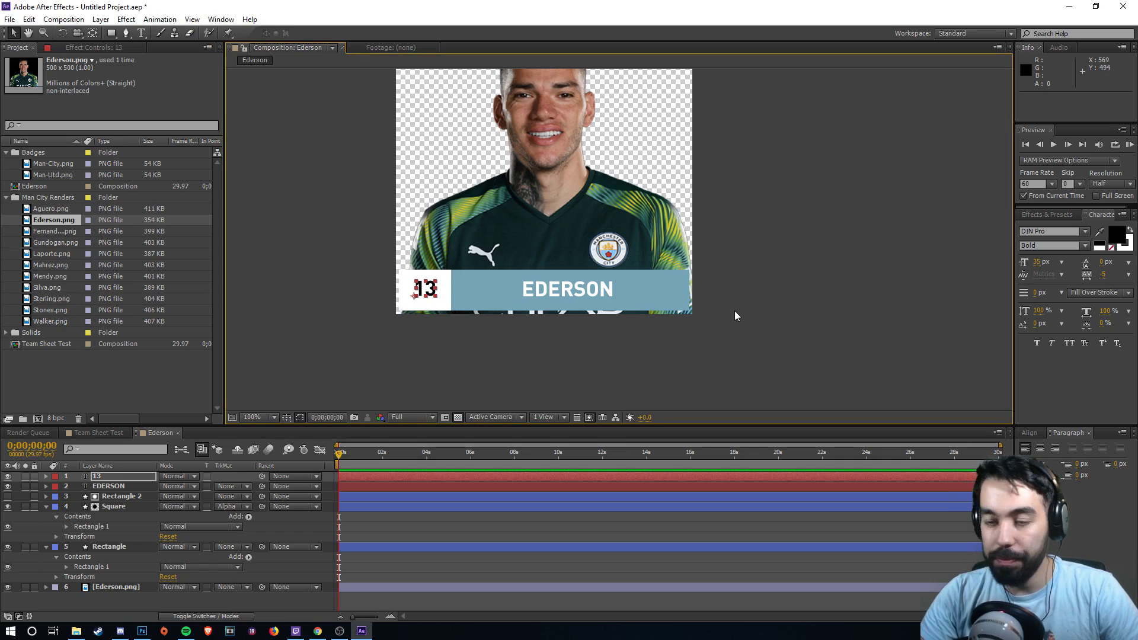
- Replace the shirt number text on the white square with 31
left_click(141, 32)
double_click(425, 289)
type("31")
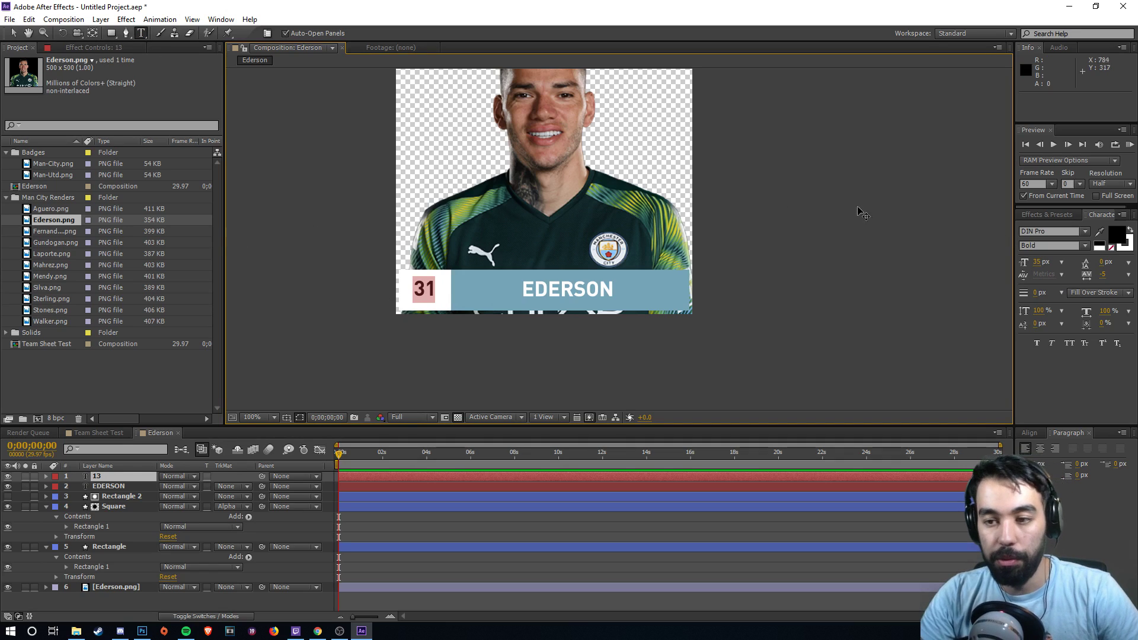
- Enlarge the number 31 to 48 px and move it to position 25, 475 on the white square
left_click_drag(1040, 264, 1048, 264)
left_click(13, 34)
left_click_drag(424, 293, 422, 296)
- Colour the number 31 with the blue sampled from the name bar and deselect it
key("ctrl+t")
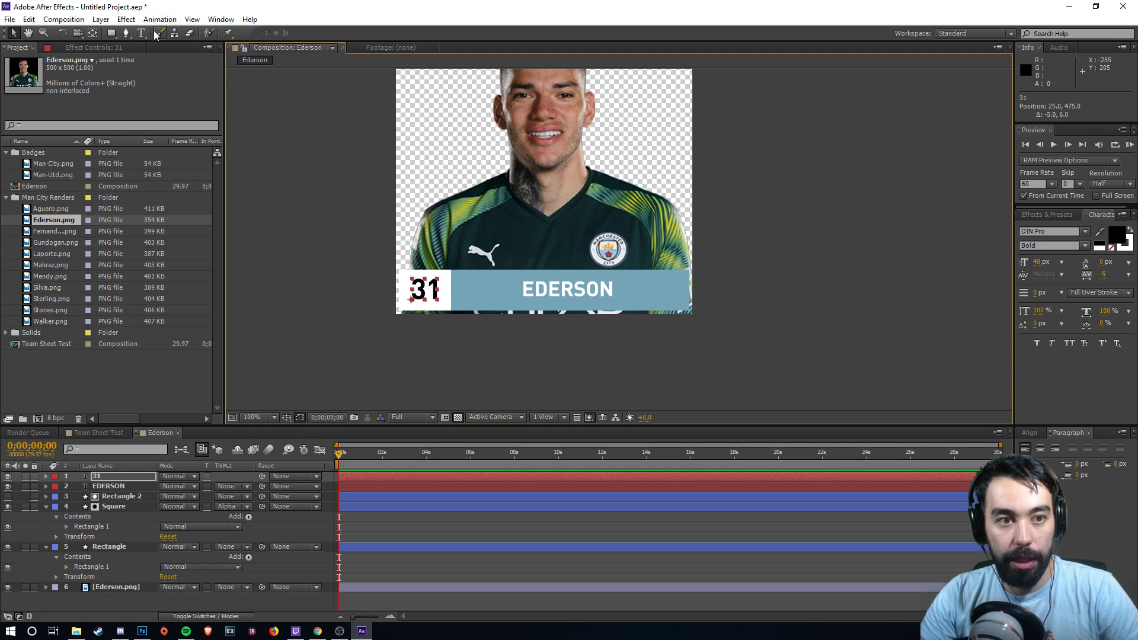
double_click(412, 292)
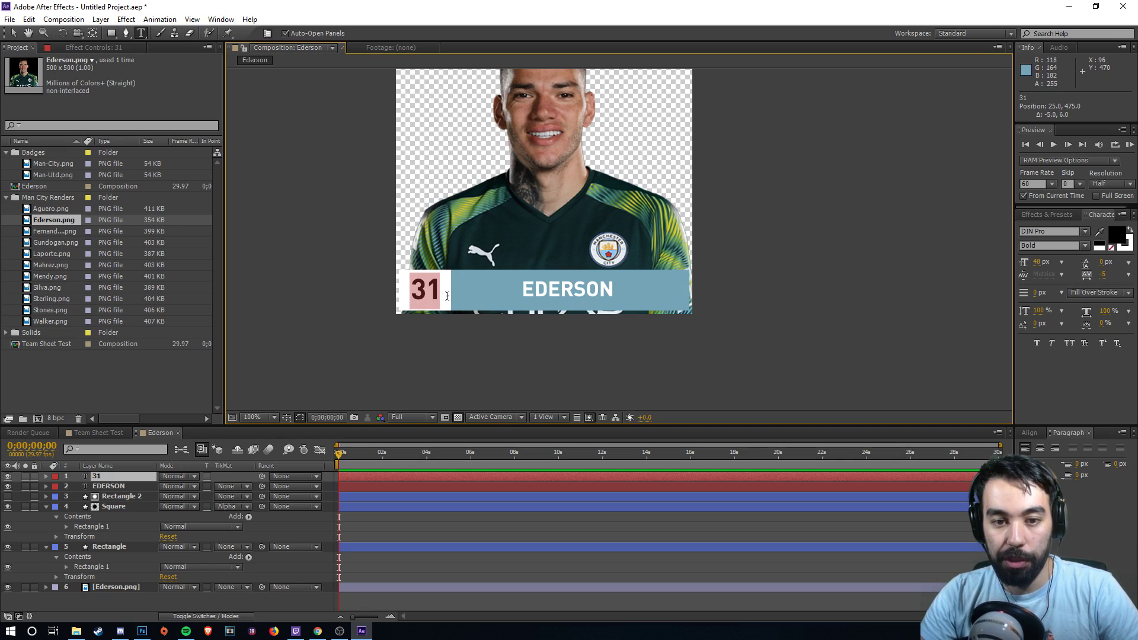
left_click(1099, 231)
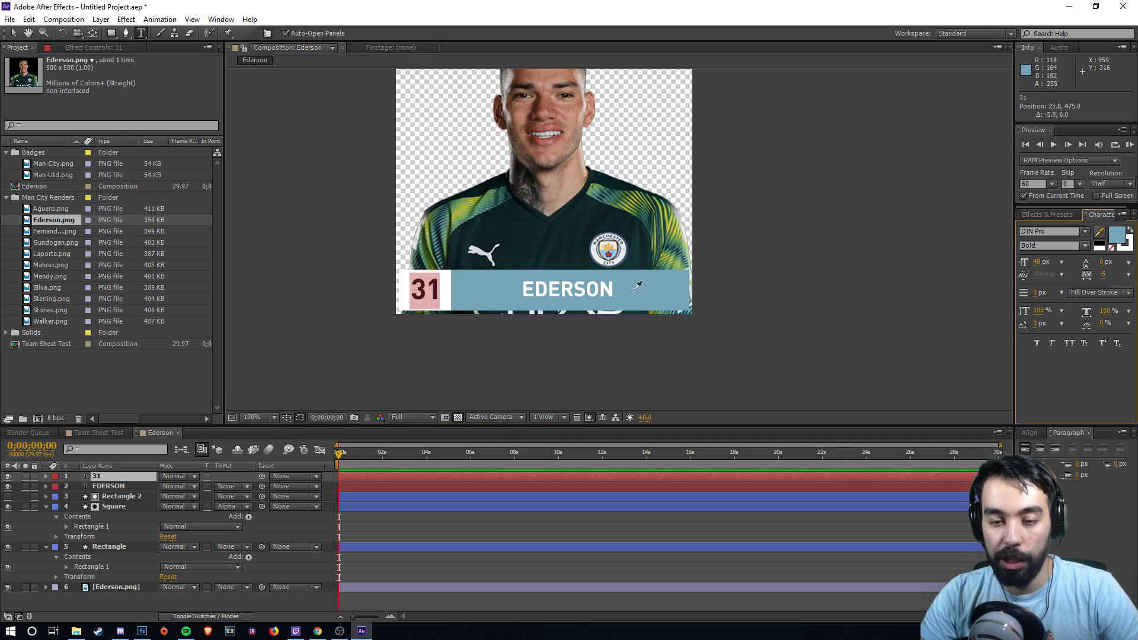
left_click(635, 280)
left_click(13, 32)
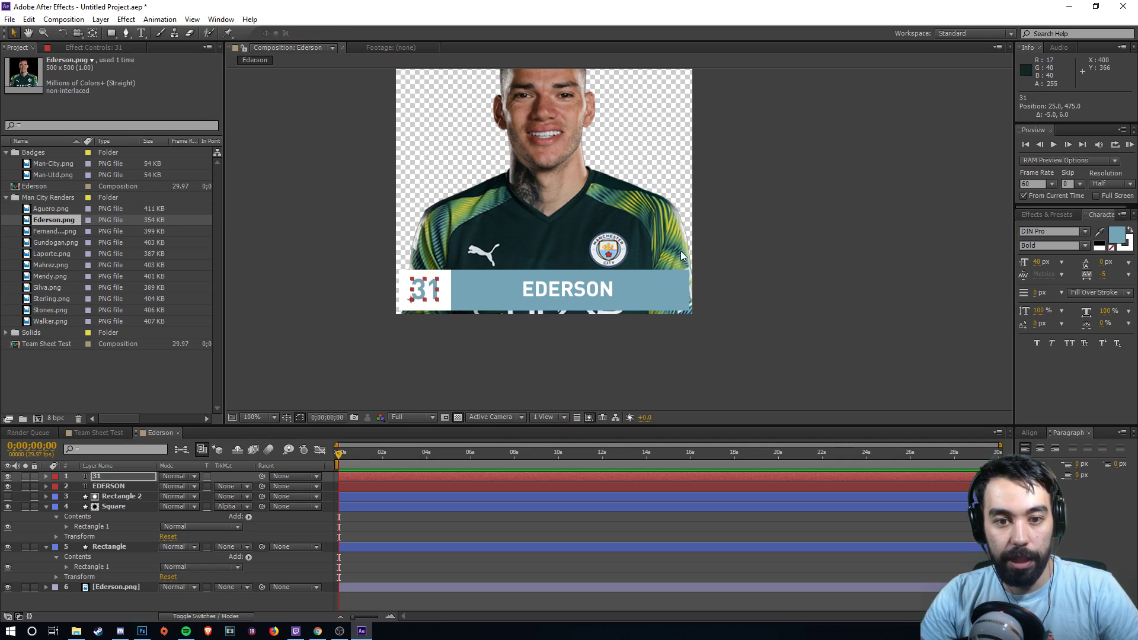
left_click(375, 335)
left_click(430, 296)
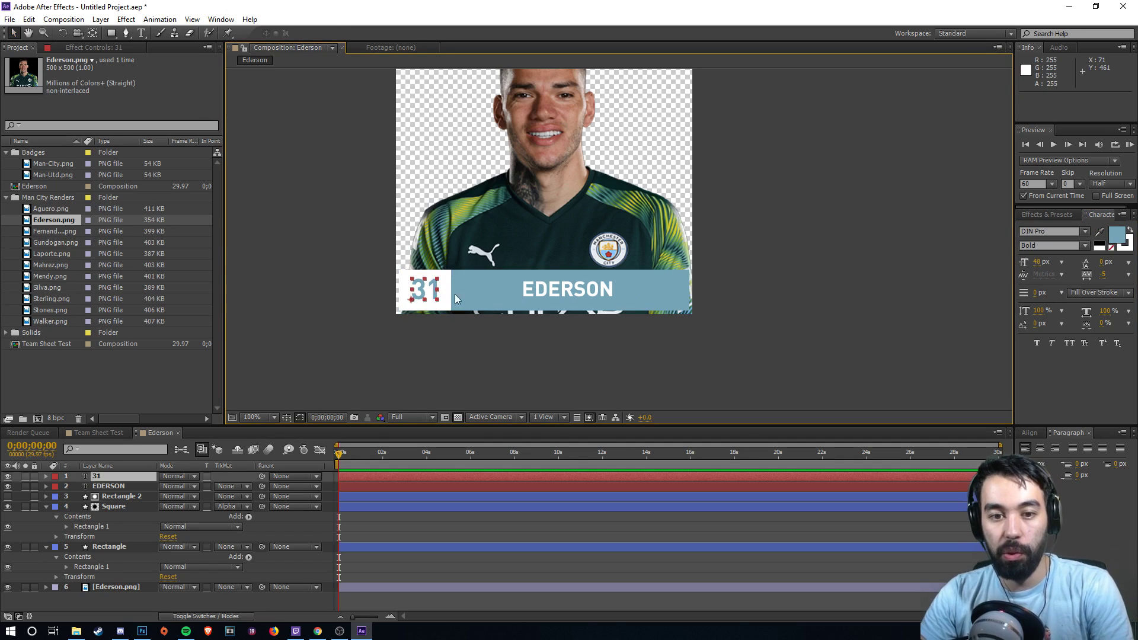
left_click(833, 269)
- Nudge the Ederson.png render down and to the left to about position 242, 264
key("period")
key("comma")
key("comma")
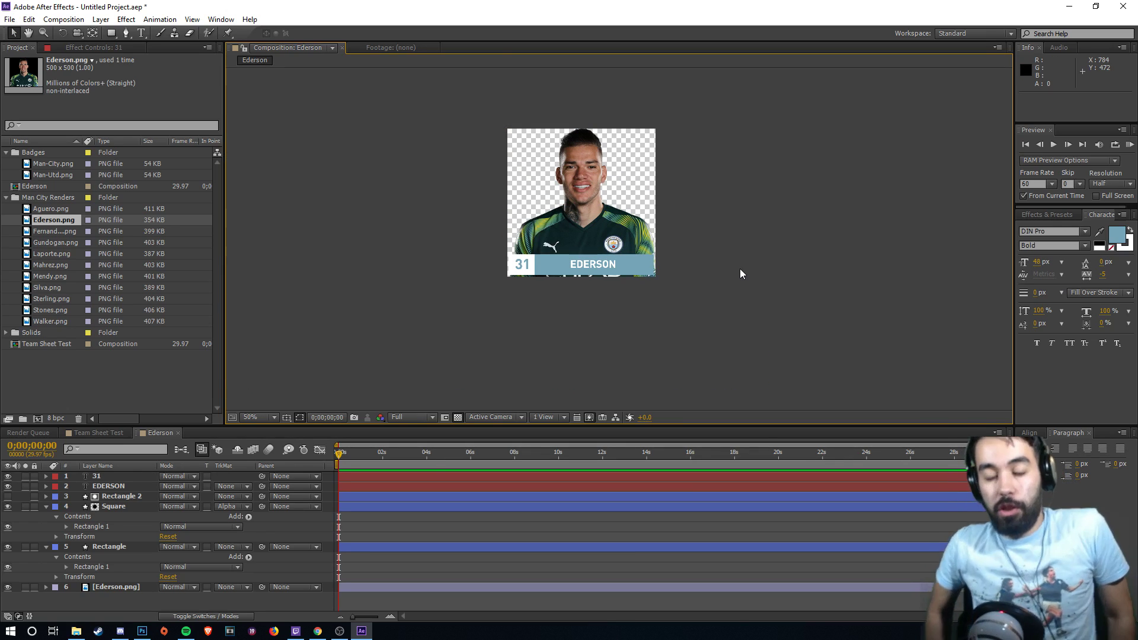
key("period")
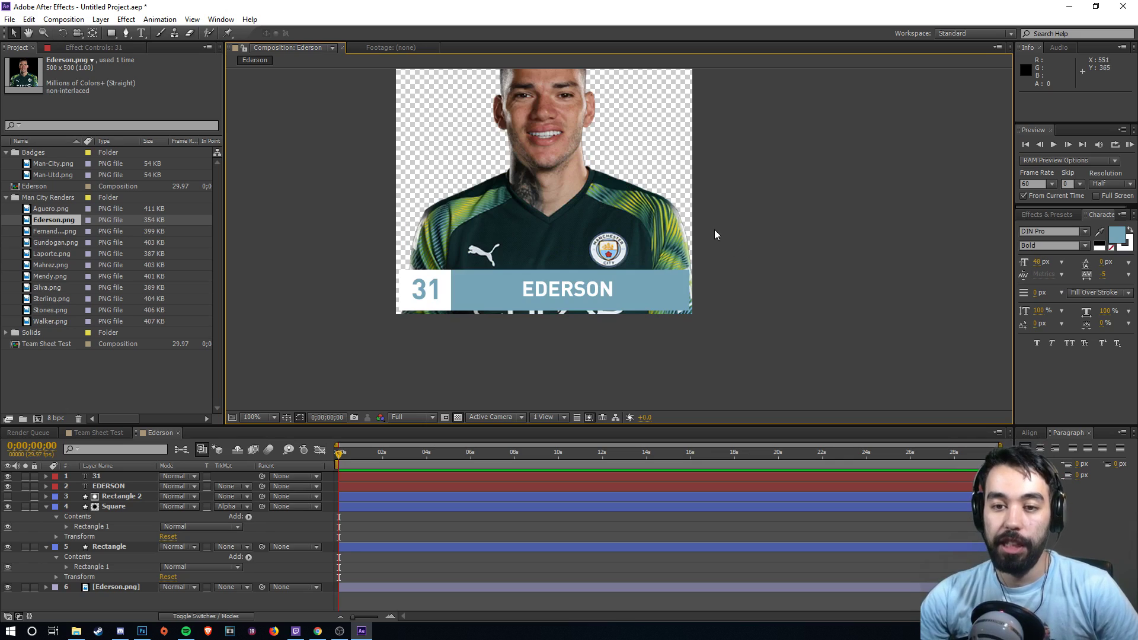
key("comma")
left_click(610, 235)
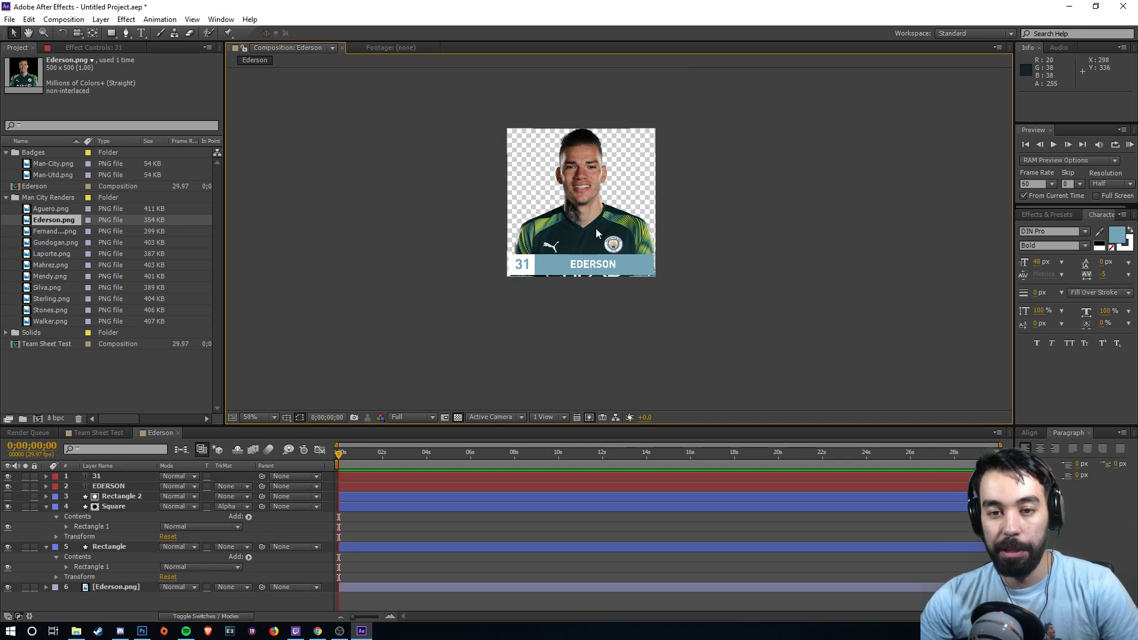
key("Down")
key("Down")
key("Down")
key("Down")
key("Left")
key("Left")
key("Left")
key("Left")
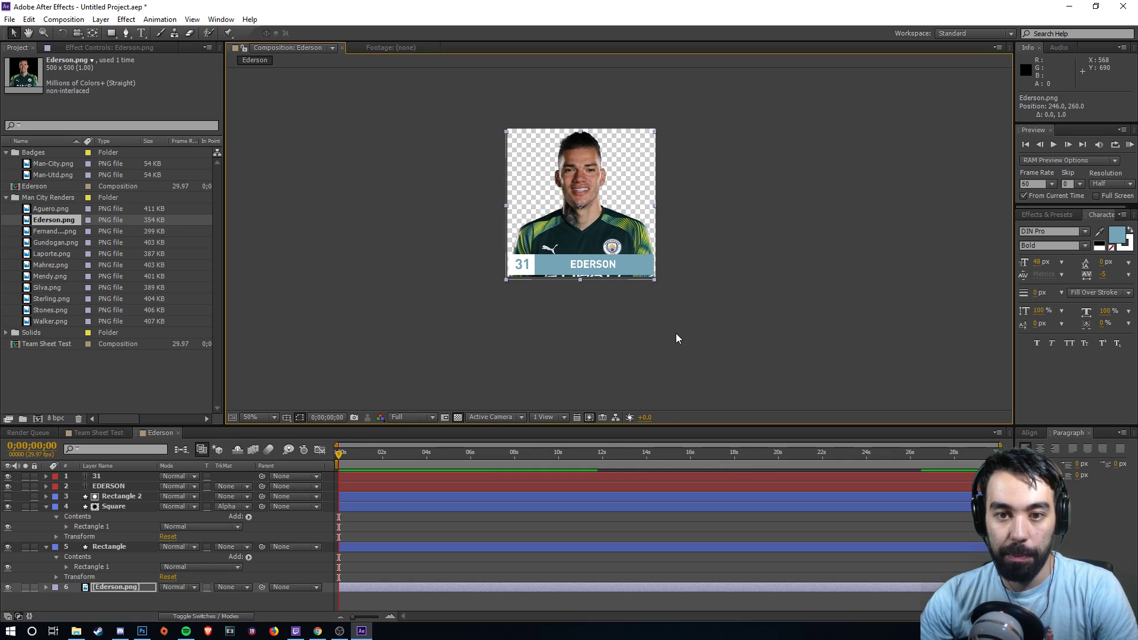
key("Down")
key("Down")
key("Down")
key("Down")
key("Down")
key("Down")
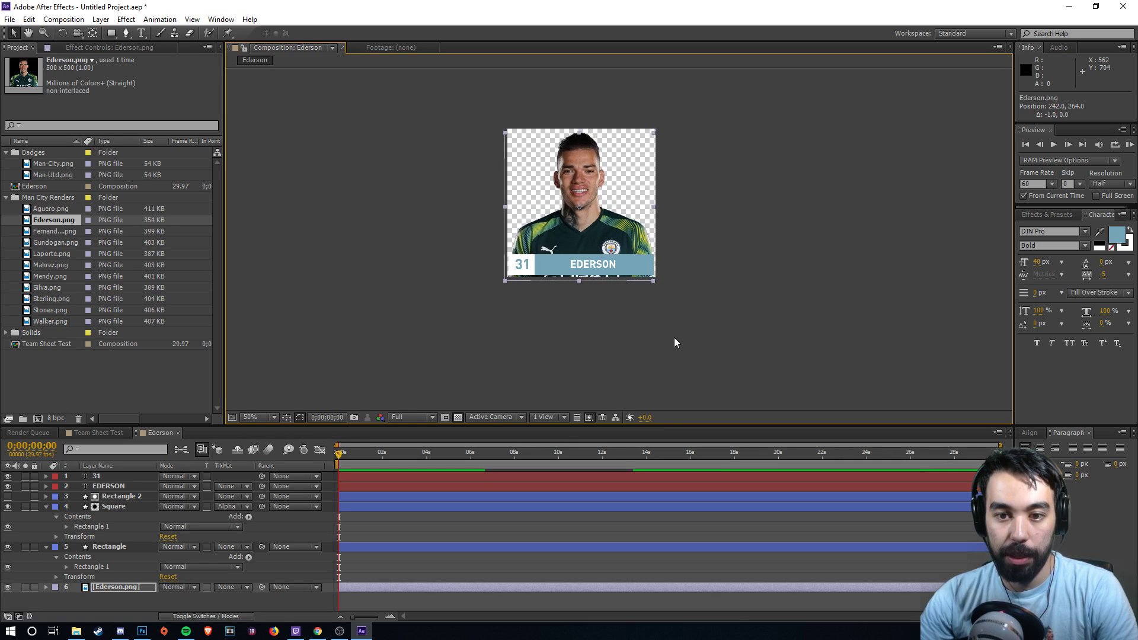
key("Left")
key("Left")
left_click(673, 336)
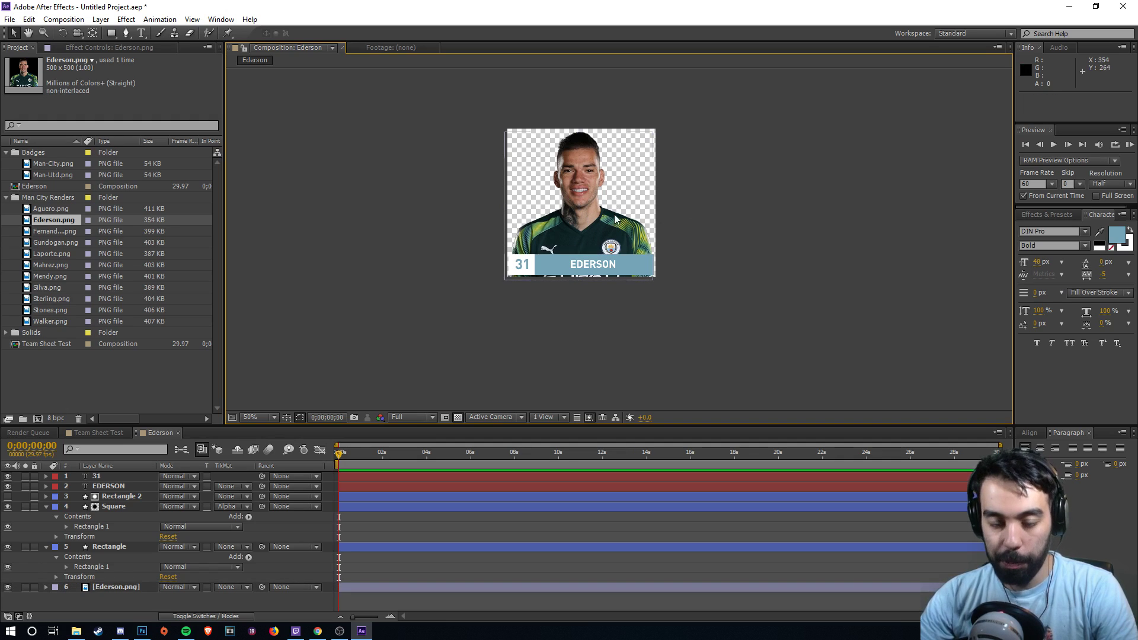
- Draw a rectangular mask about 487 x 471 px on the Ederson.png layer, with its lower edge behind the name bar
scroll(618, 212, "up", 2)
left_click_drag(347, 200, 358, 258)
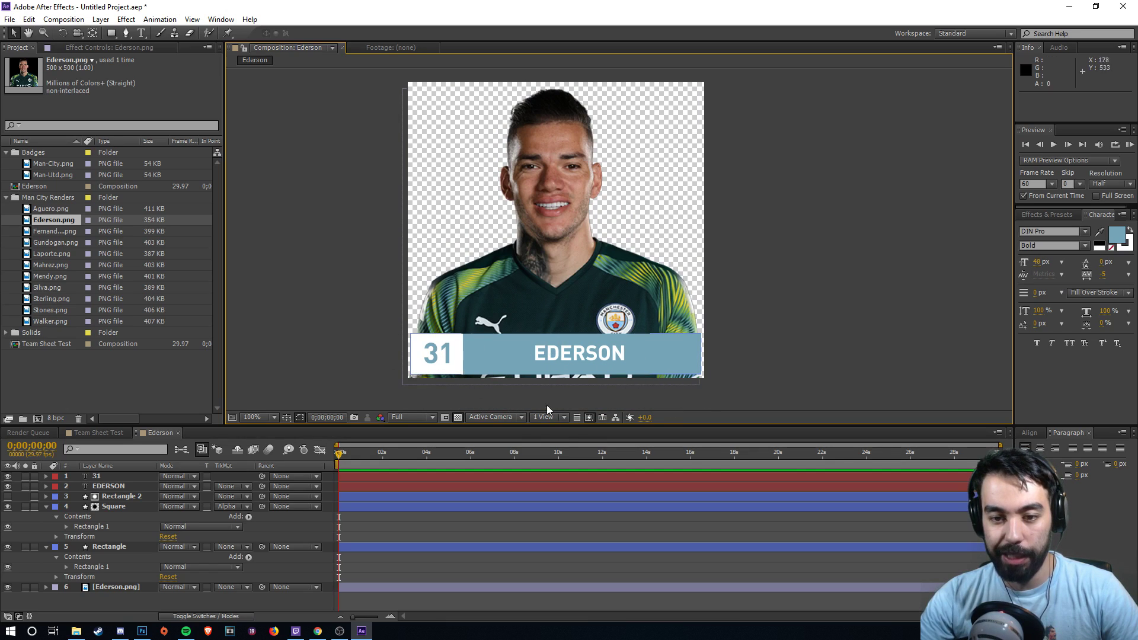
left_click(137, 586)
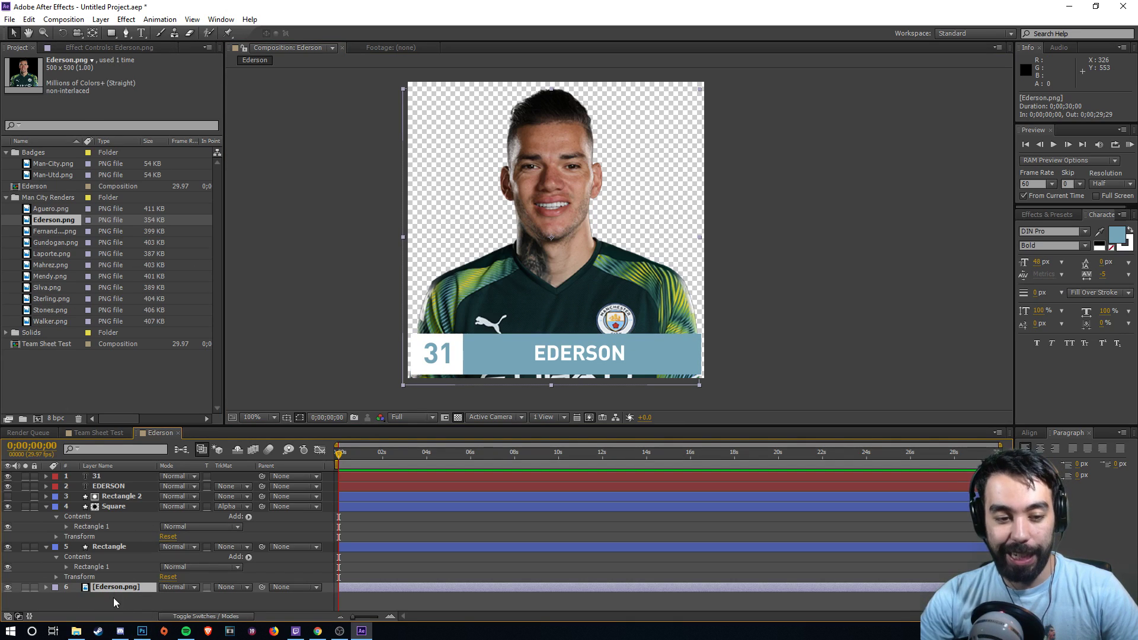
left_click(110, 33)
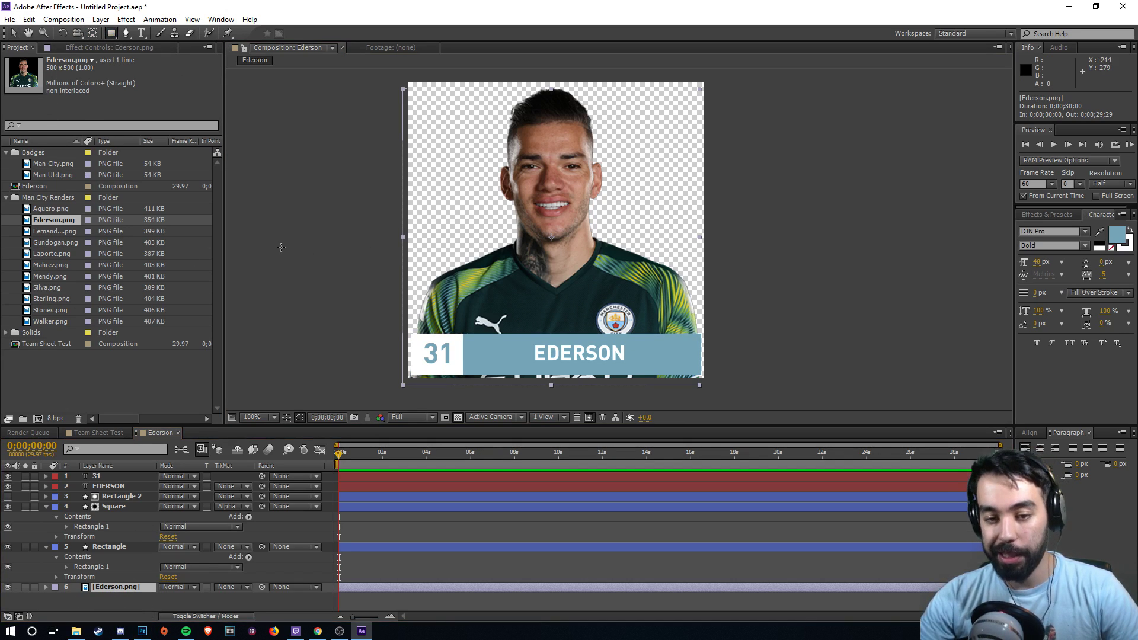
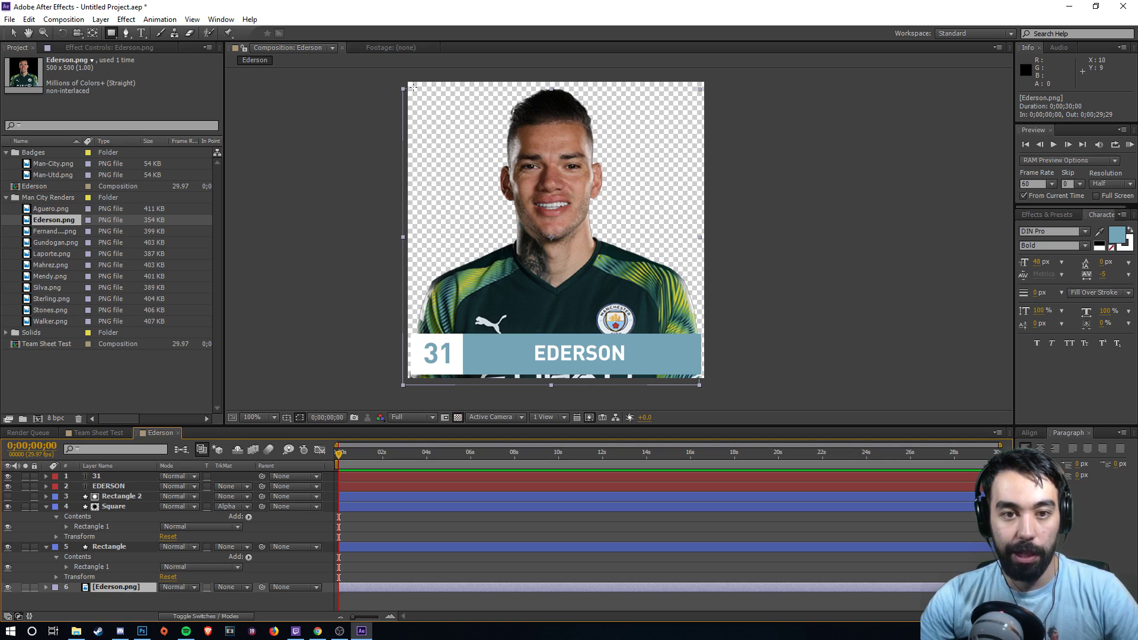
left_click_drag(411, 88, 701, 365)
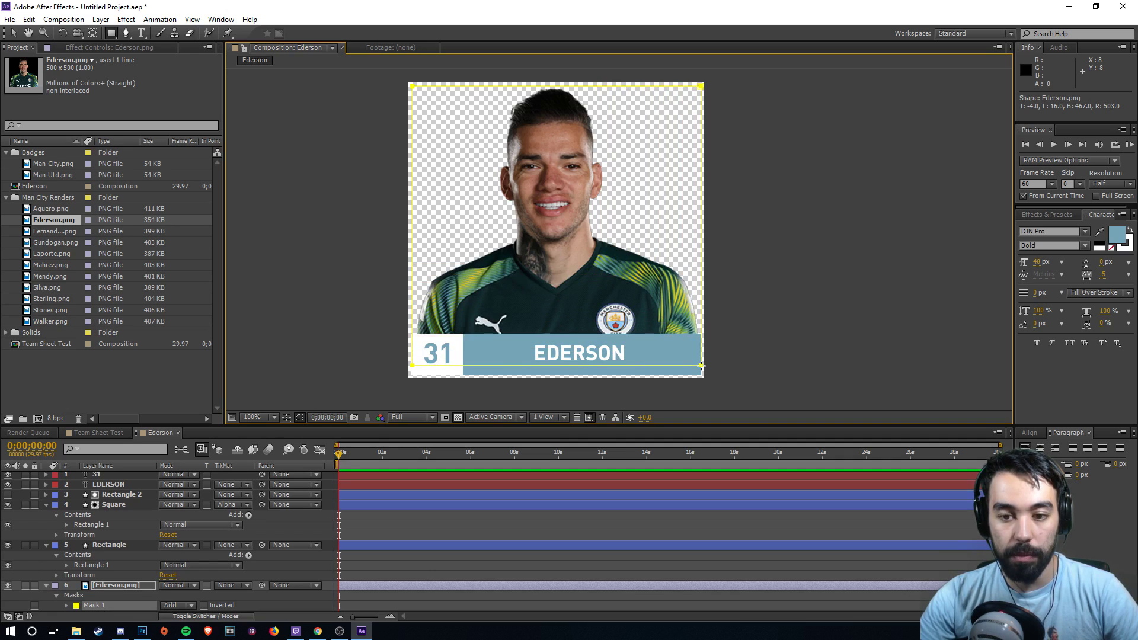
left_click(13, 32)
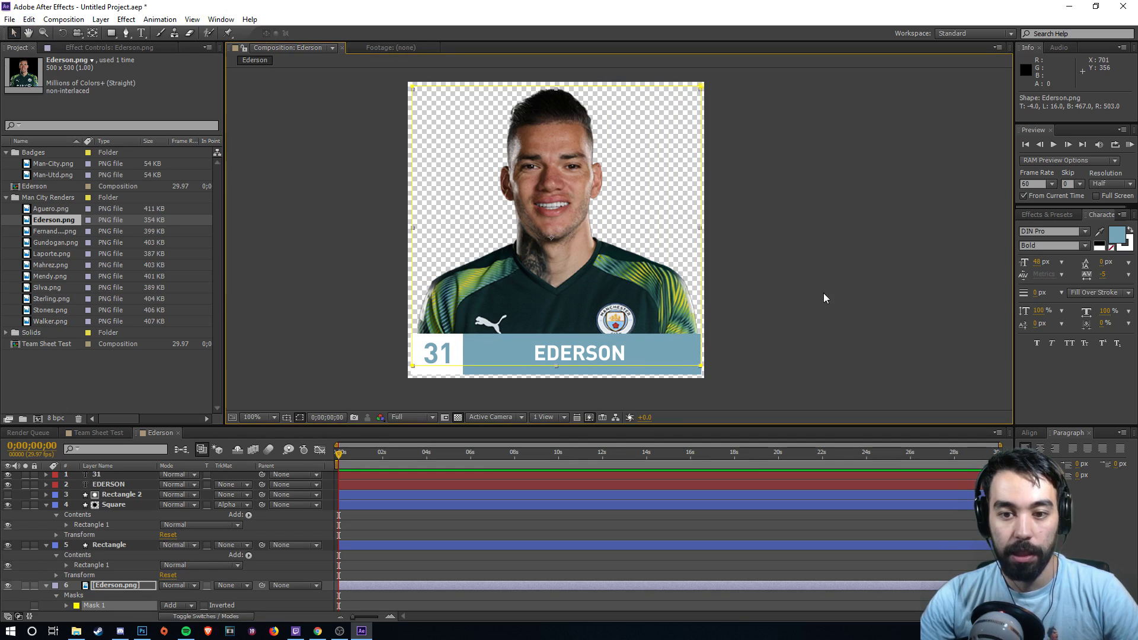
left_click(823, 294)
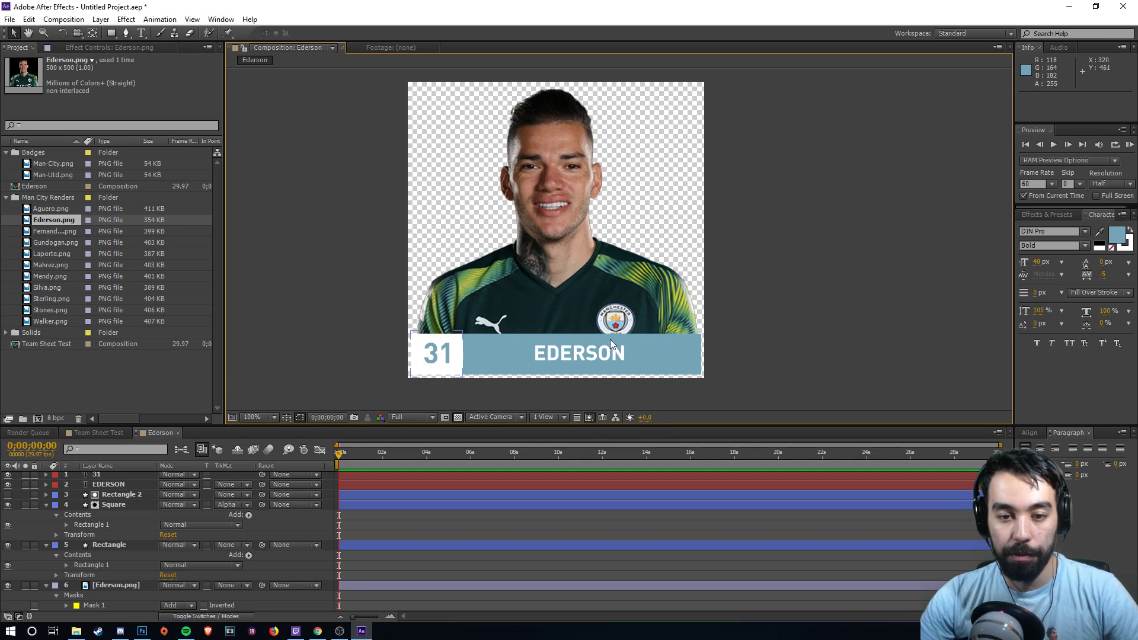
- Hide the blue Rectangle bar temporarily to examine the lower edge of Mask 1 on the render
left_click(8, 545)
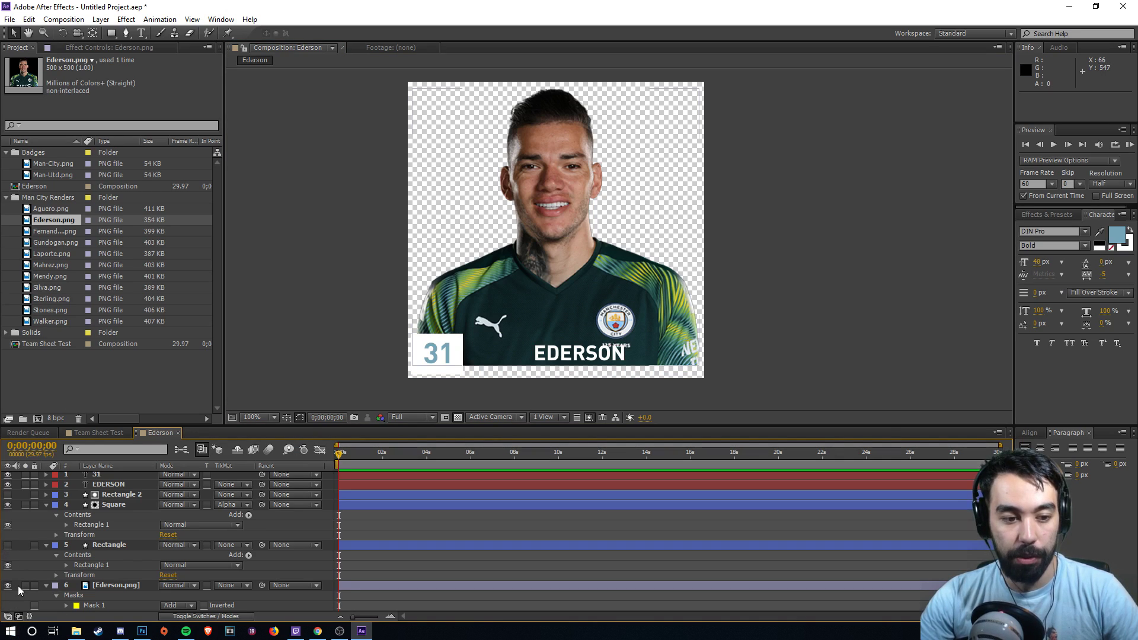
left_click(94, 605)
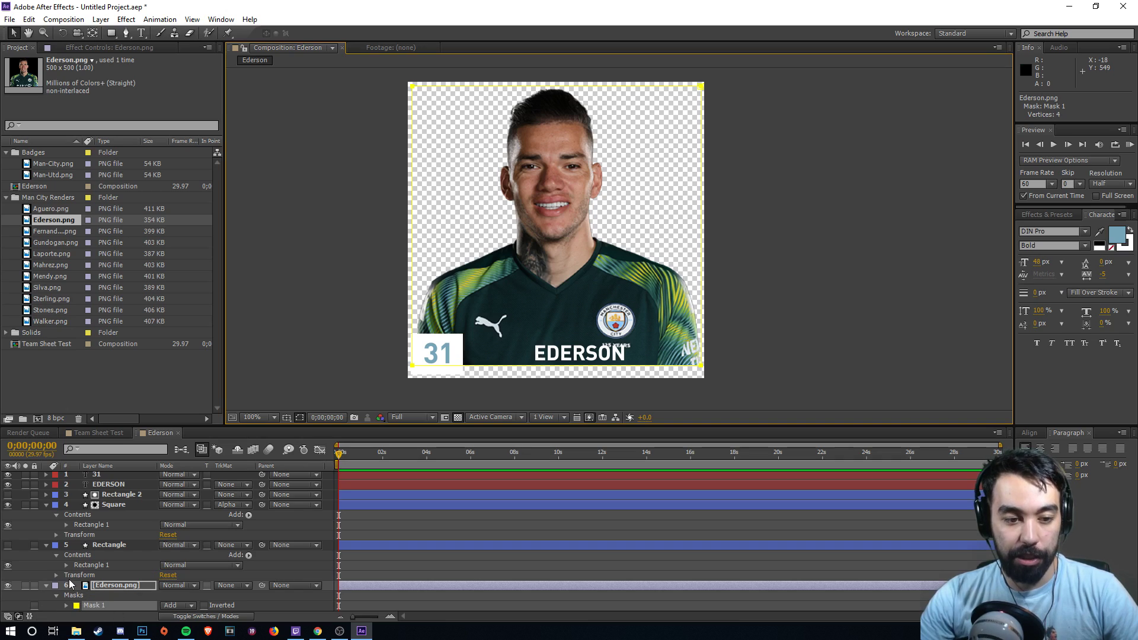
left_click(9, 545)
- Reveal the Scale property of Ederson.png and raise the lower edge of Mask 1 slightly behind the name bar
left_click(130, 586)
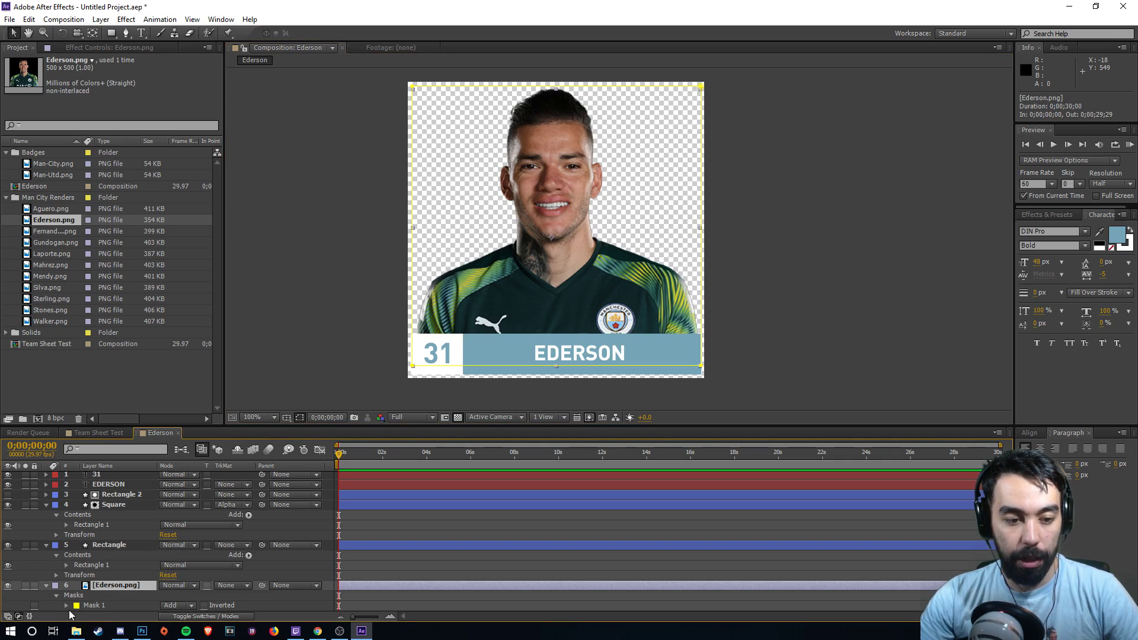
key("shift+s")
left_click(123, 595)
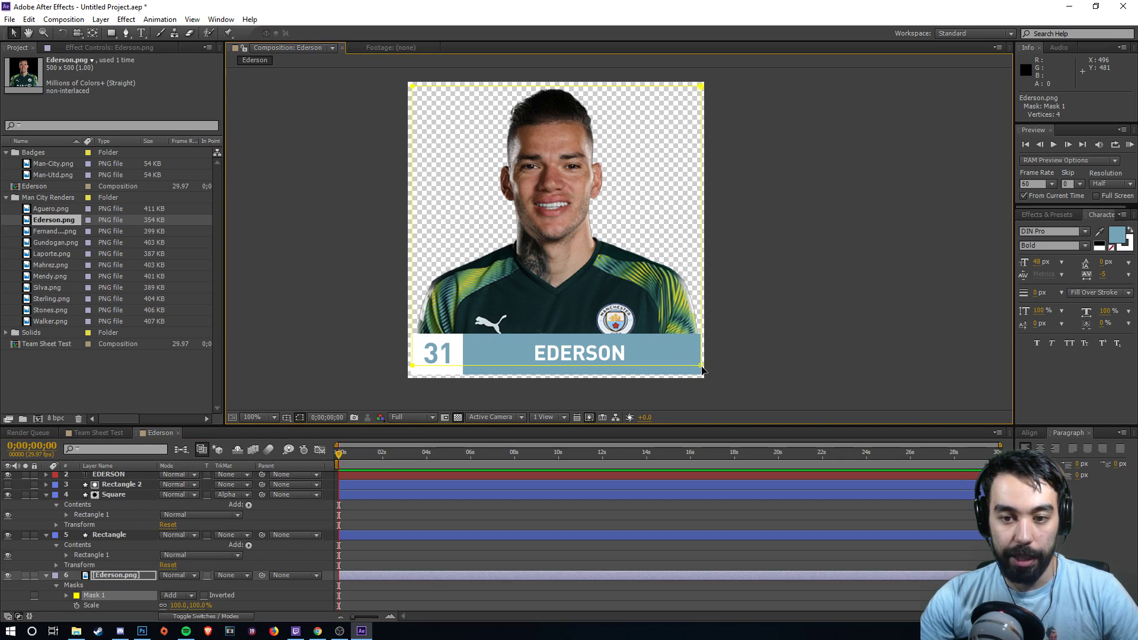
mouse_move(412, 366)
left_mouse_down()
mouse_move(428, 175)
mouse_move(413, 364)
mouse_move(407, 315)
mouse_move(391, 313)
mouse_move(427, 312)
mouse_move(378, 300)
mouse_move(458, 310)
mouse_move(384, 328)
mouse_move(379, 350)
mouse_move(411, 371)
mouse_move(417, 287)
mouse_move(412, 365)
left_mouse_up()
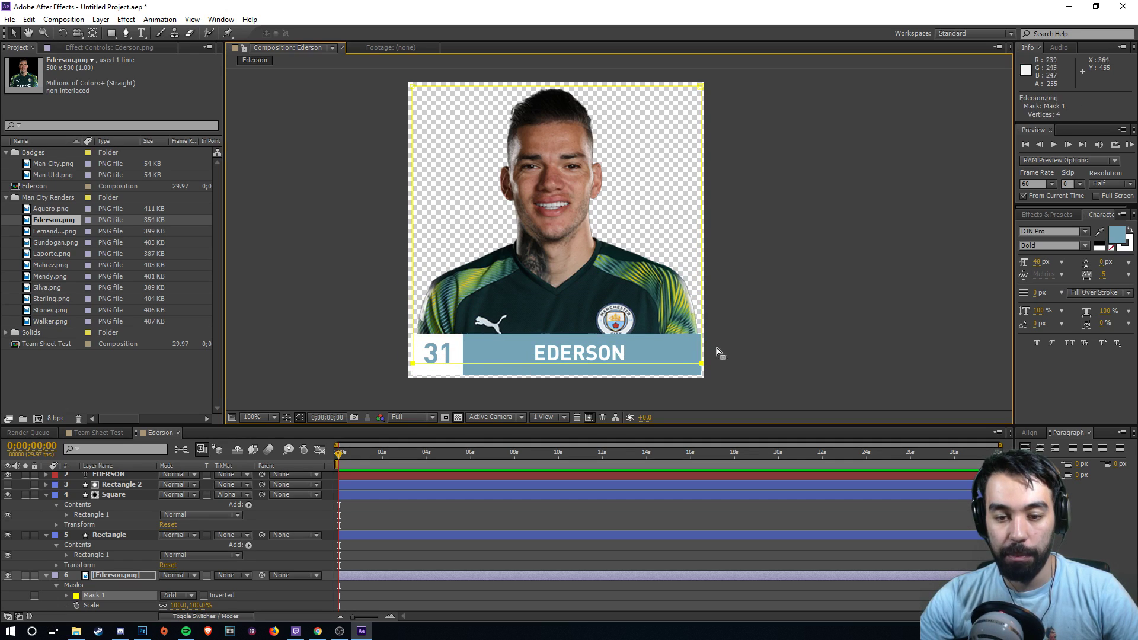
left_click(882, 345)
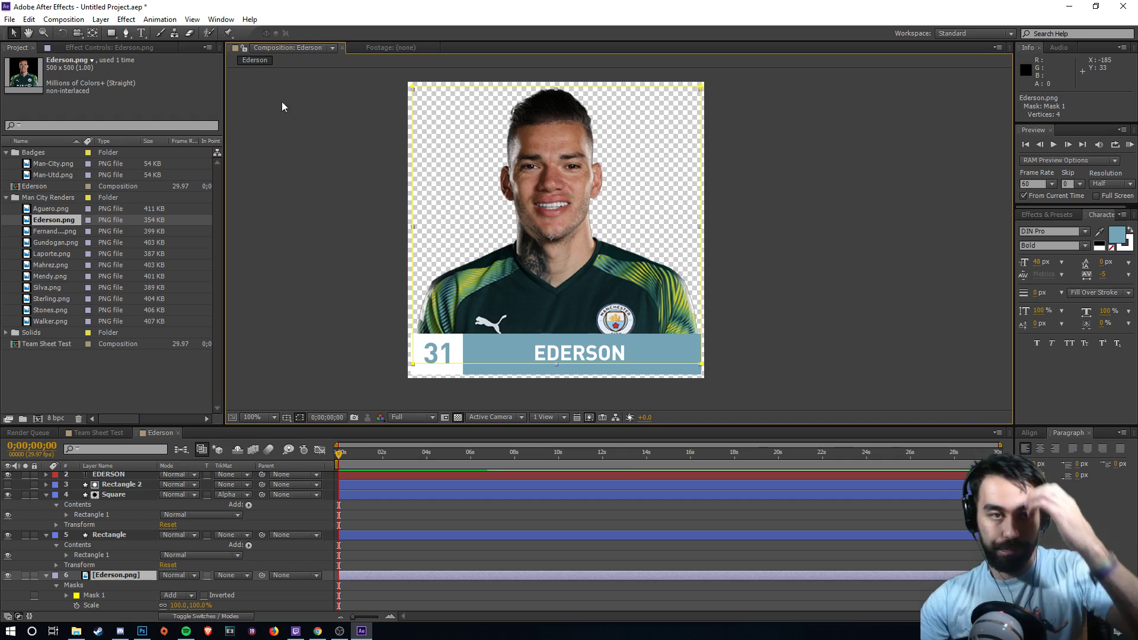
- Examine the masked render and name bar in the Ederson composition, and view the Team Sheet Test composition before returning to Ederson
left_click(765, 227)
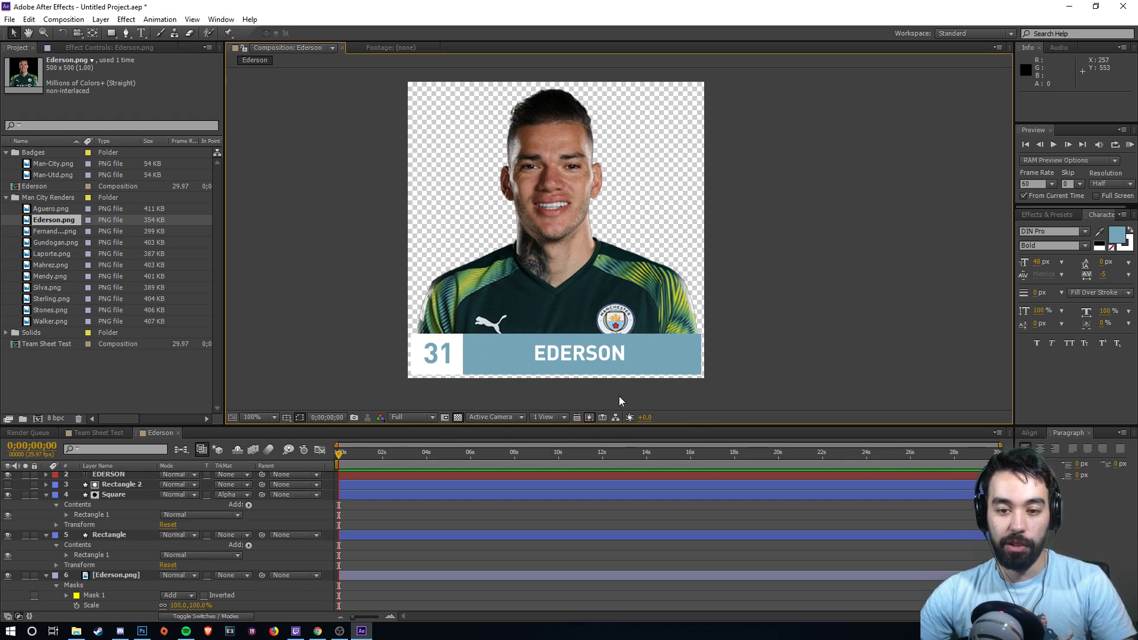
left_click(442, 366)
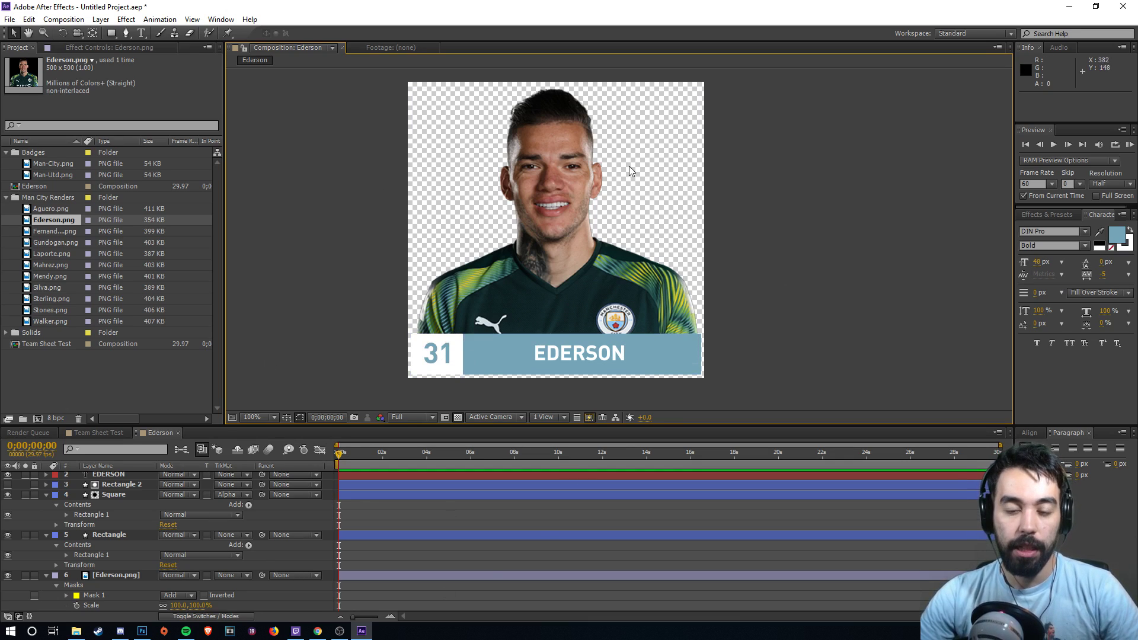
key("comma")
key("period")
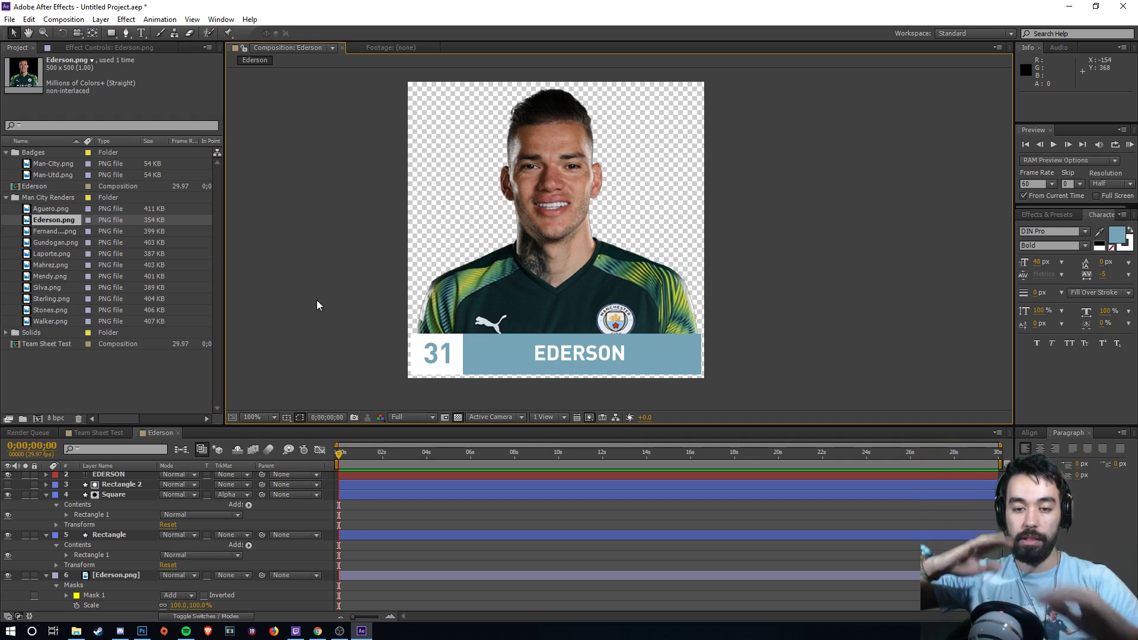
left_click(101, 432)
left_click(160, 432)
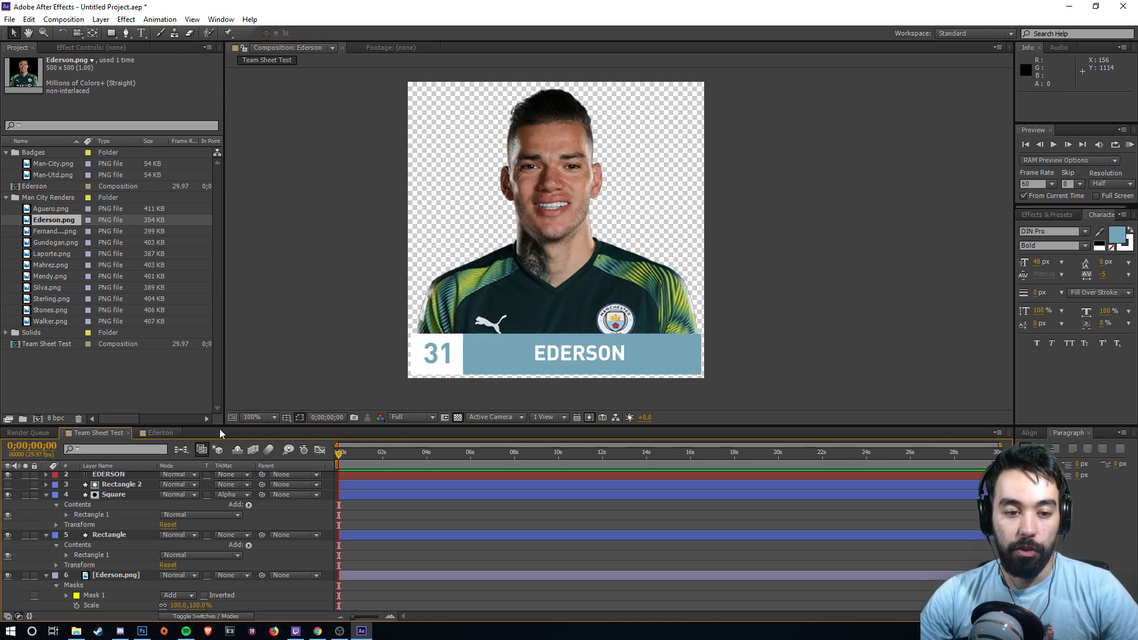
left_click(98, 432)
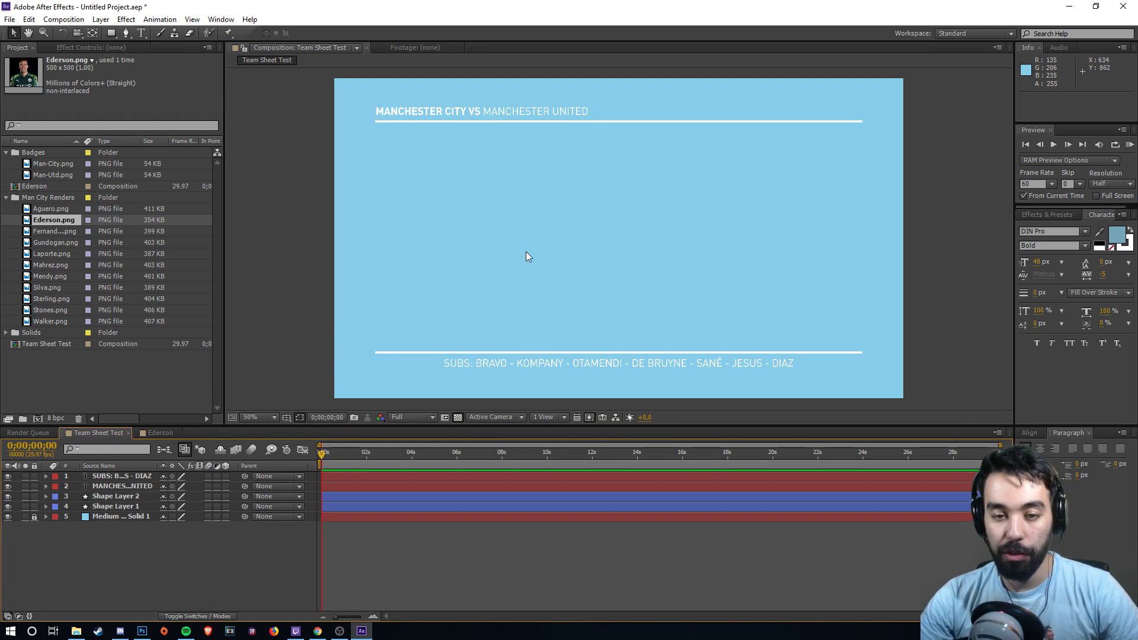
left_click(158, 432)
left_click(811, 305)
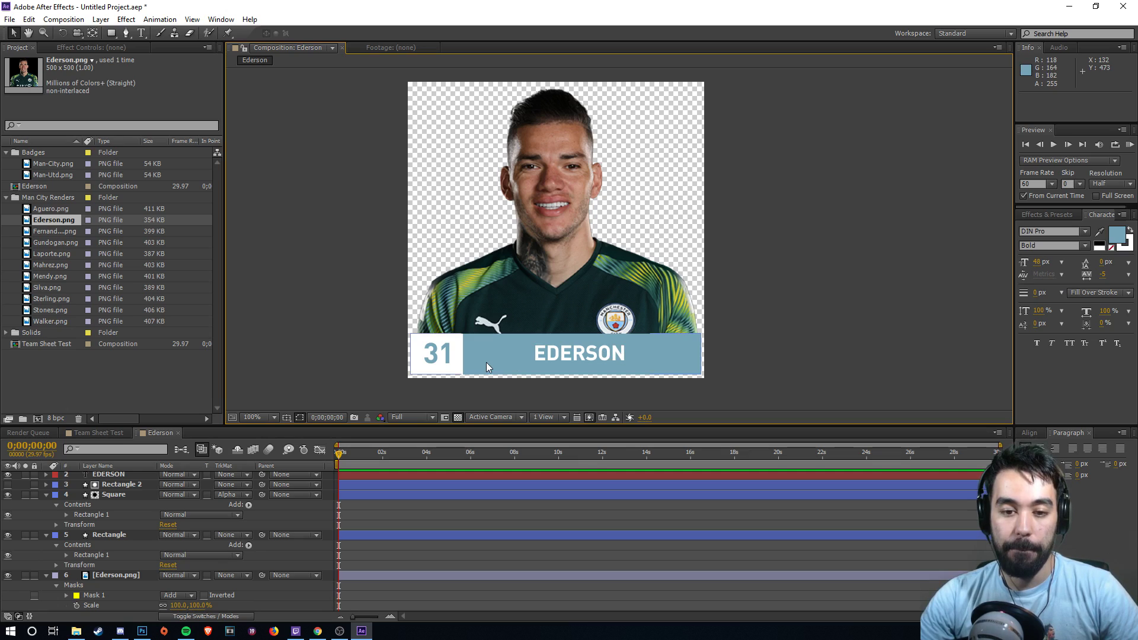
- Check the Masks and Transform properties of the Ederson.png layer, and collapse the layer
left_click(121, 573)
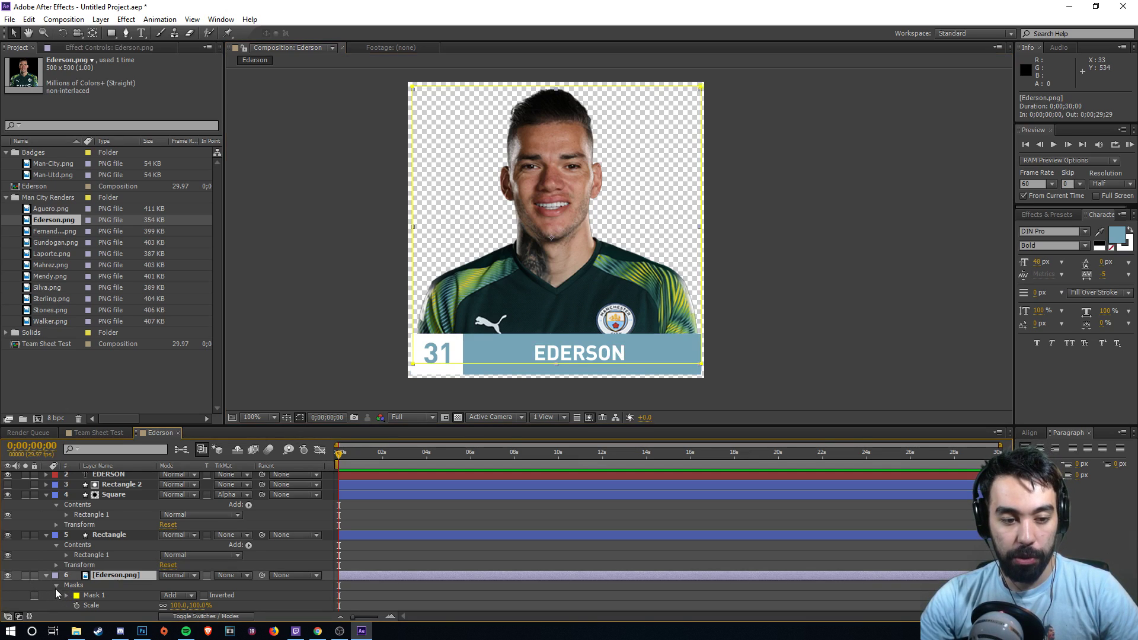
left_click(55, 586)
left_click(46, 585)
left_click(47, 586)
scroll(186, 582, "down", 3)
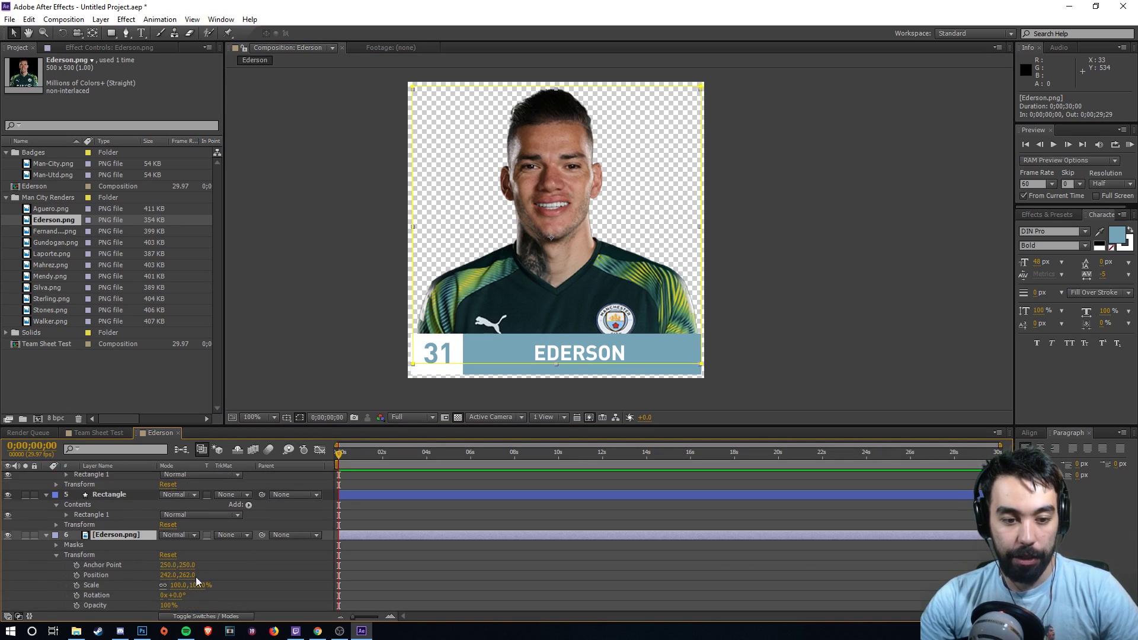
left_click(56, 554)
left_click(55, 545)
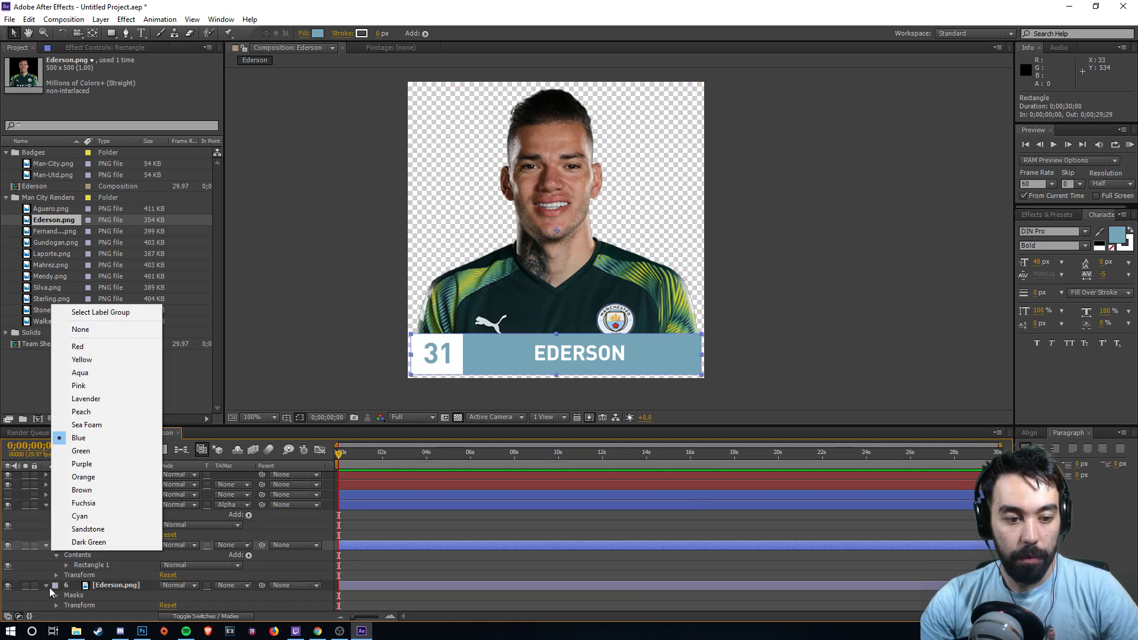
left_click(56, 596)
left_click(56, 596)
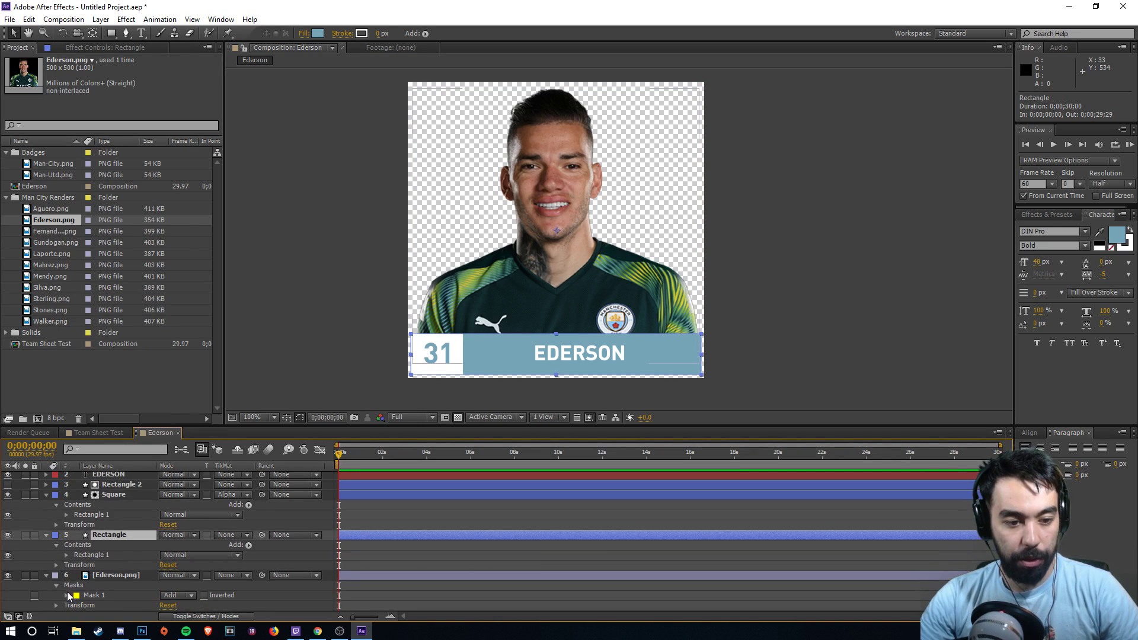
left_click(56, 585)
left_click(46, 595)
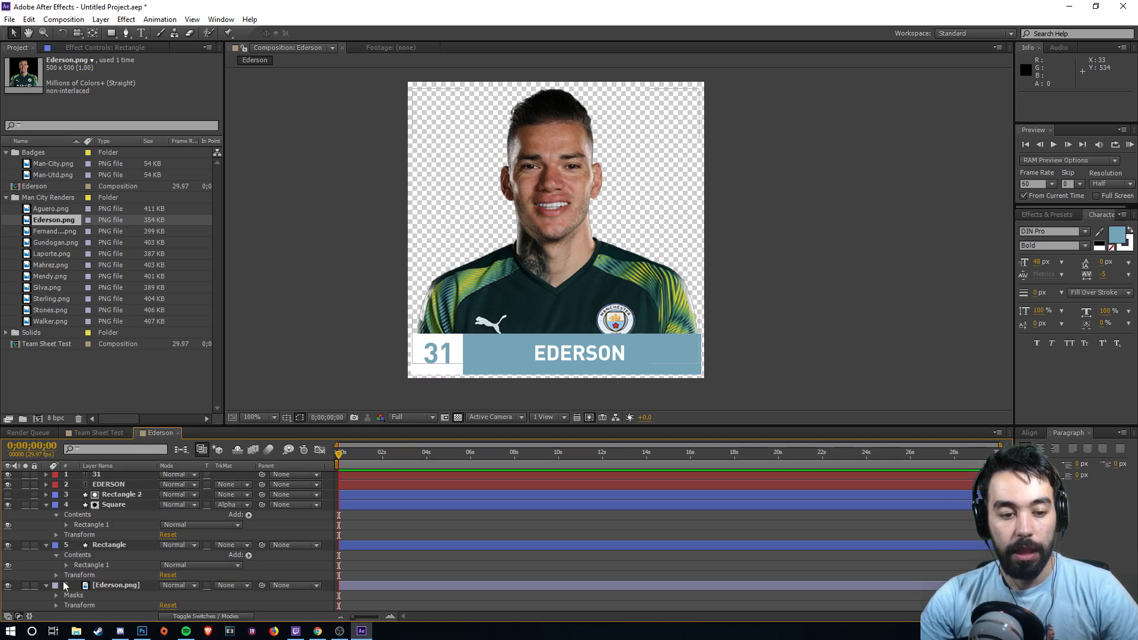
left_click(47, 585)
- Draw a white rectangle shape about 479 x 483 px on a new layer, covering nearly the whole Ederson composition
left_click(112, 33)
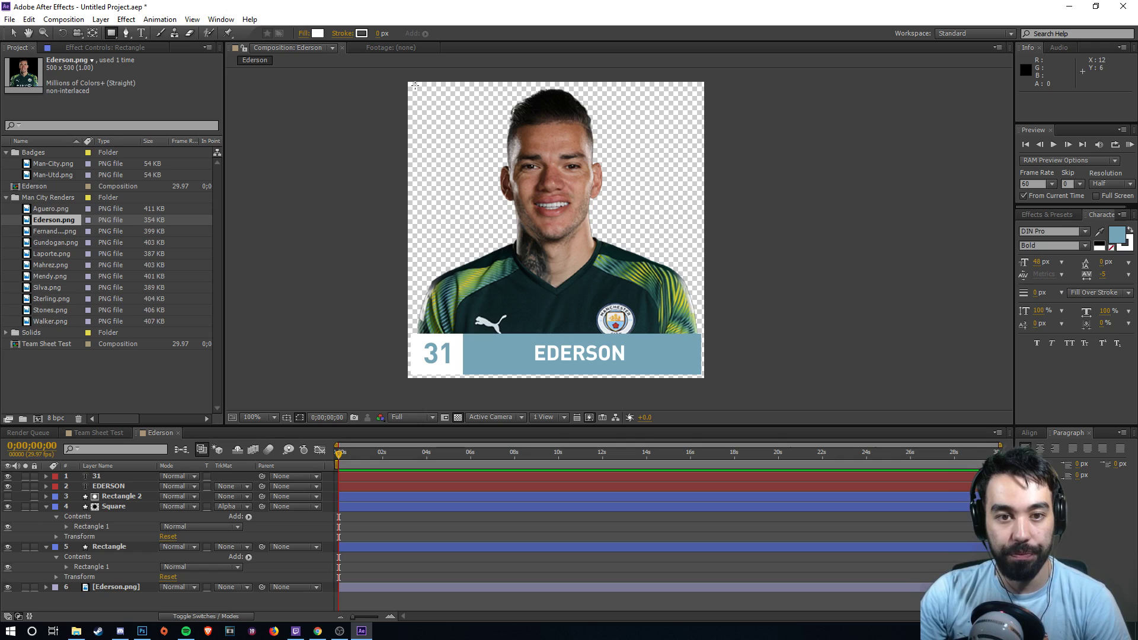
left_click_drag(432, 107, 701, 374)
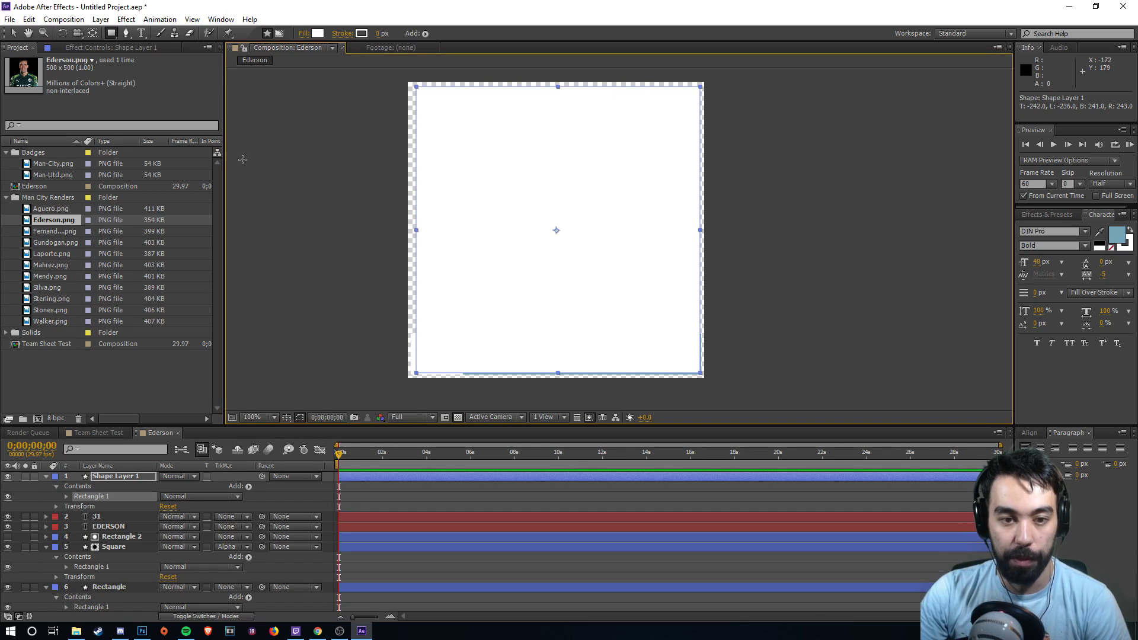
left_click(13, 32)
- Adjust the white rectangle's width slightly and nudge it sideways to line up with the edges of the name bar
left_click(417, 232)
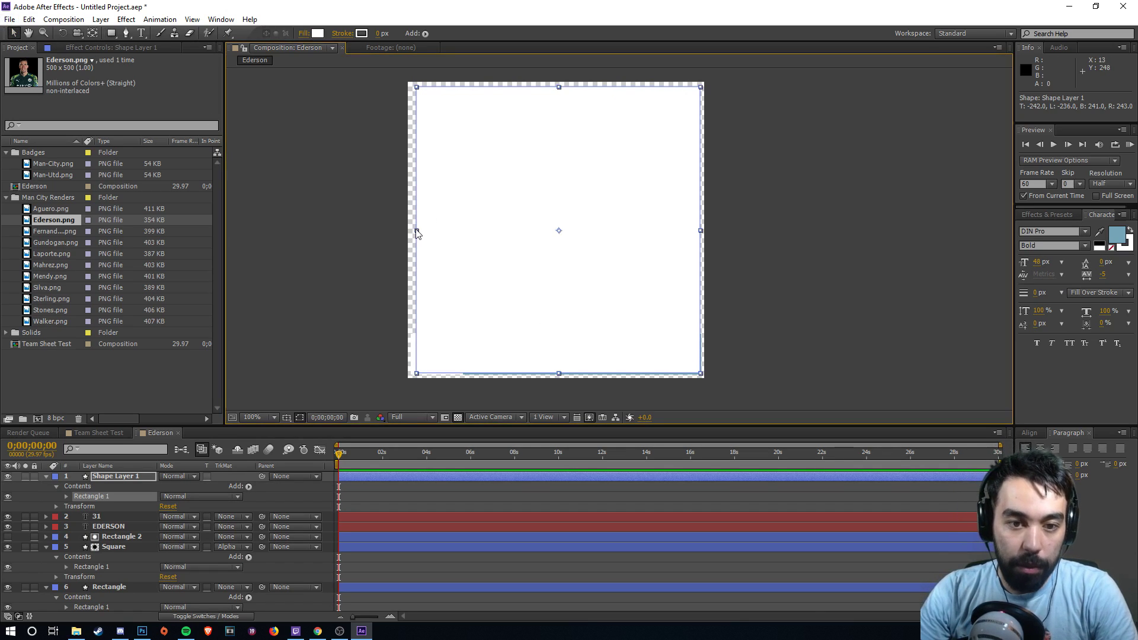
left_click_drag(416, 230, 414, 231)
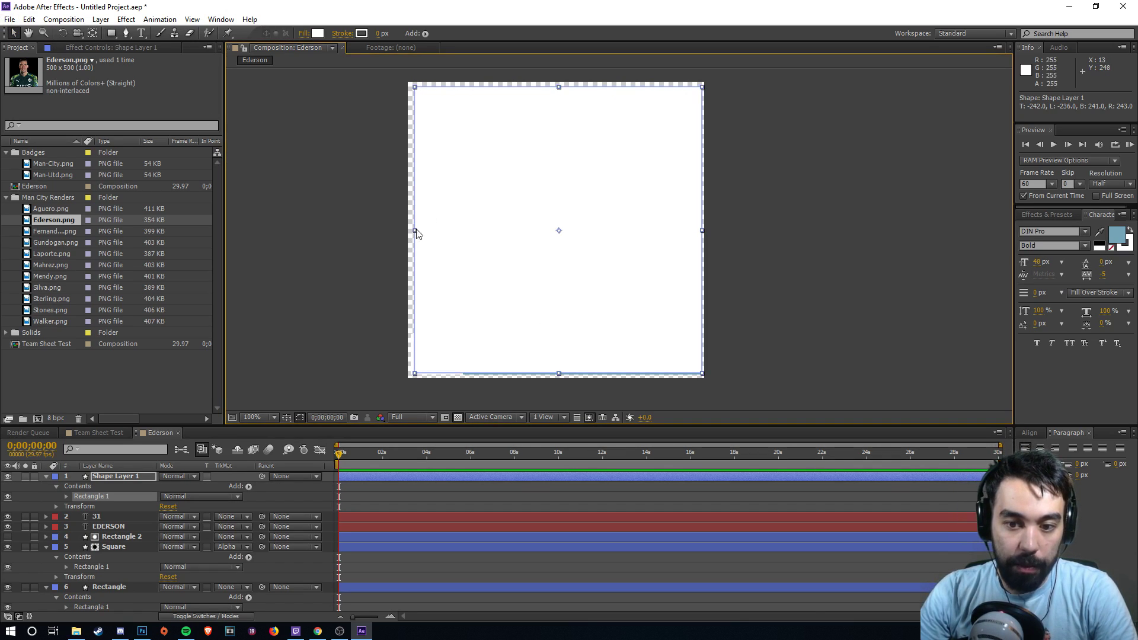
key("Left")
key("Left")
key("Left")
key("Left")
key("Right")
key("Right")
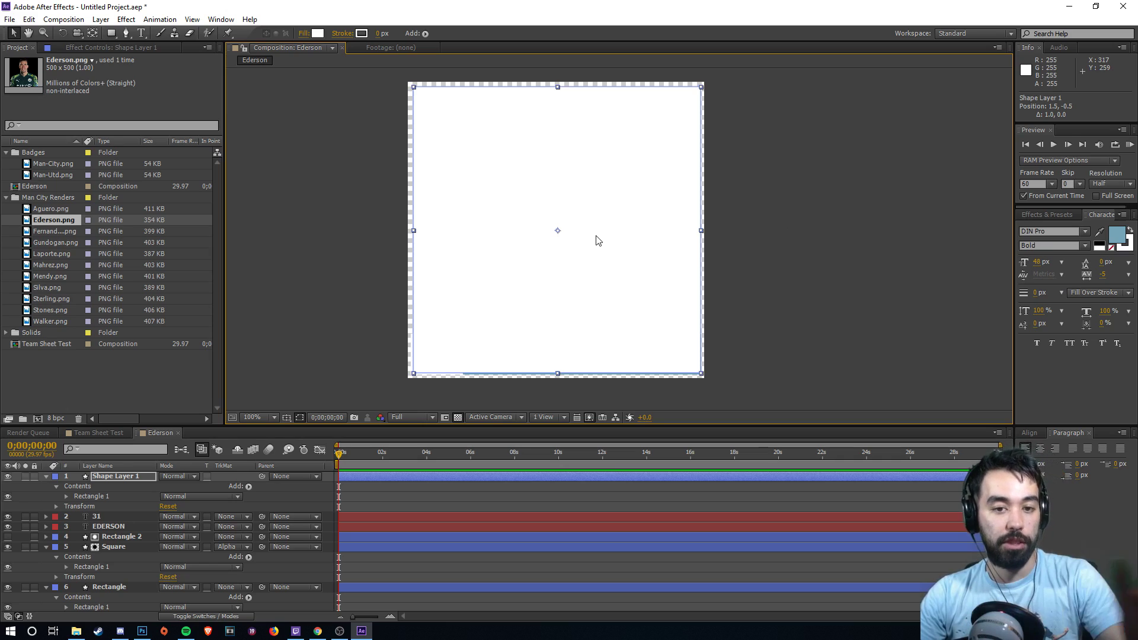
mouse_move(415, 233)
left_mouse_down()
mouse_move(449, 231)
mouse_move(415, 231)
left_mouse_up()
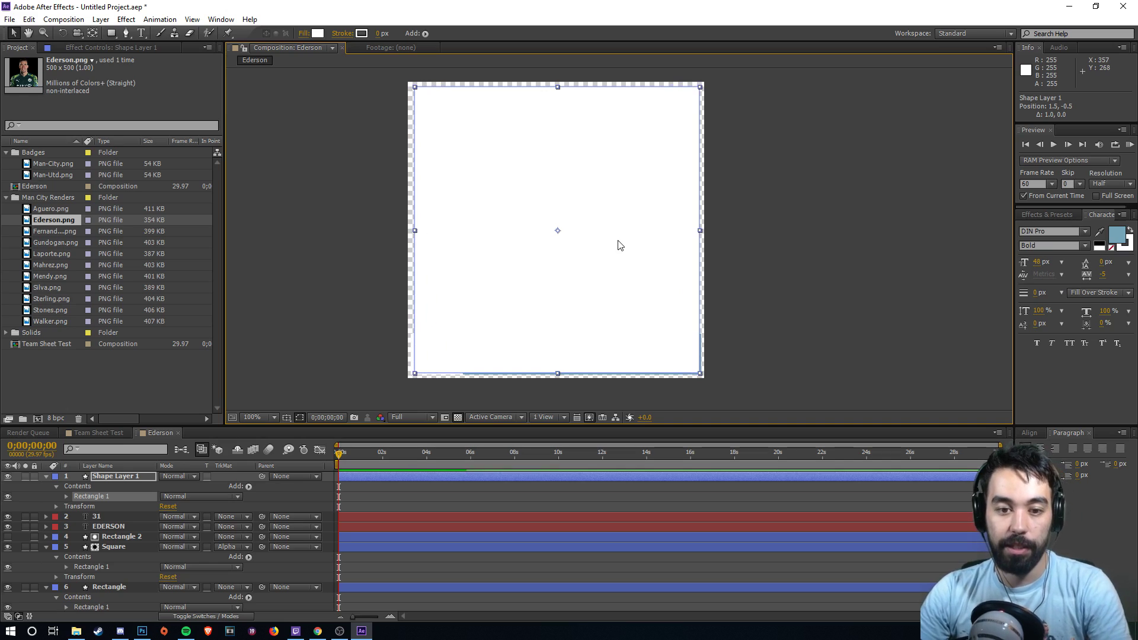
key("Left")
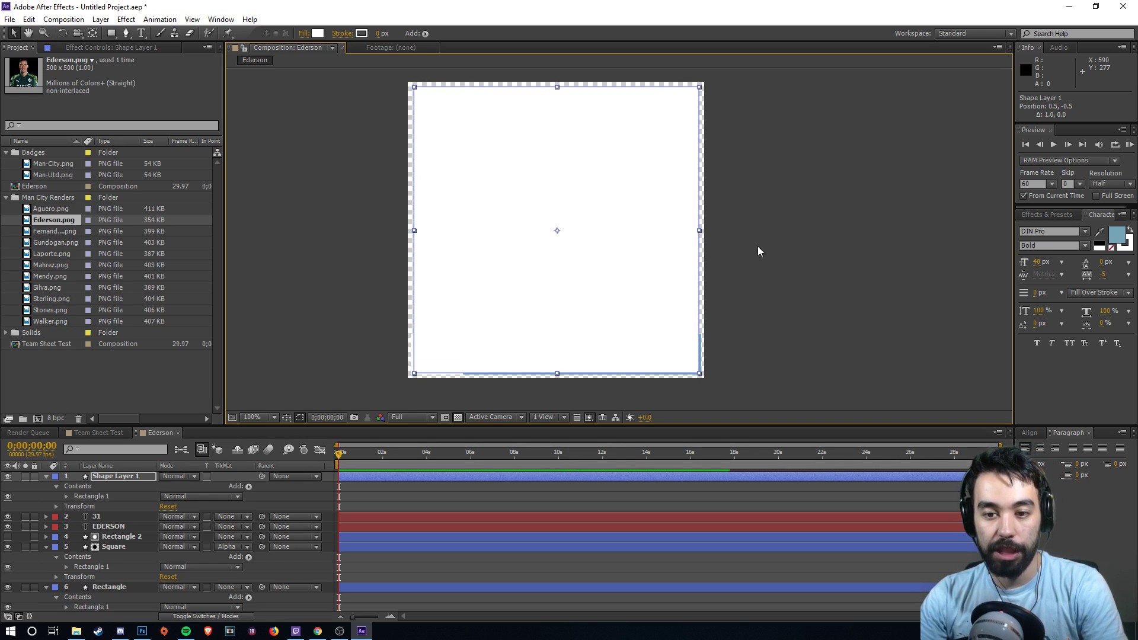
left_click(758, 248)
- Rename the white rectangle layer as Ederson Mask and place it directly above Ederson.png in the layer stack
mouse_move(124, 478)
left_mouse_down()
mouse_move(121, 635)
mouse_move(125, 440)
mouse_move(122, 479)
left_mouse_up()
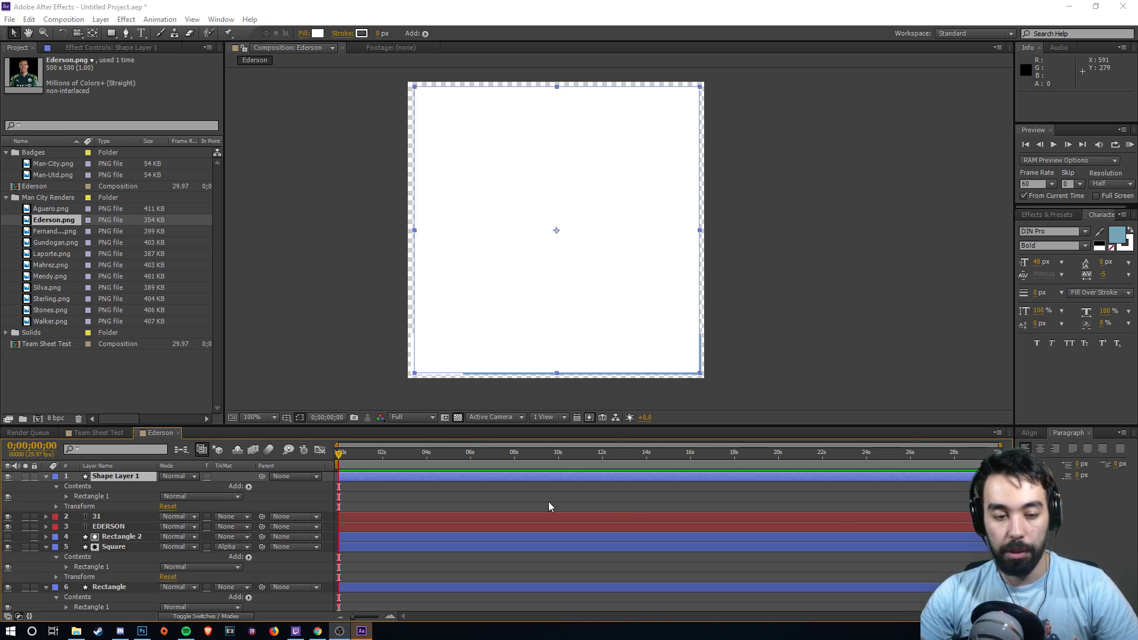
key("Return")
type("Ed")
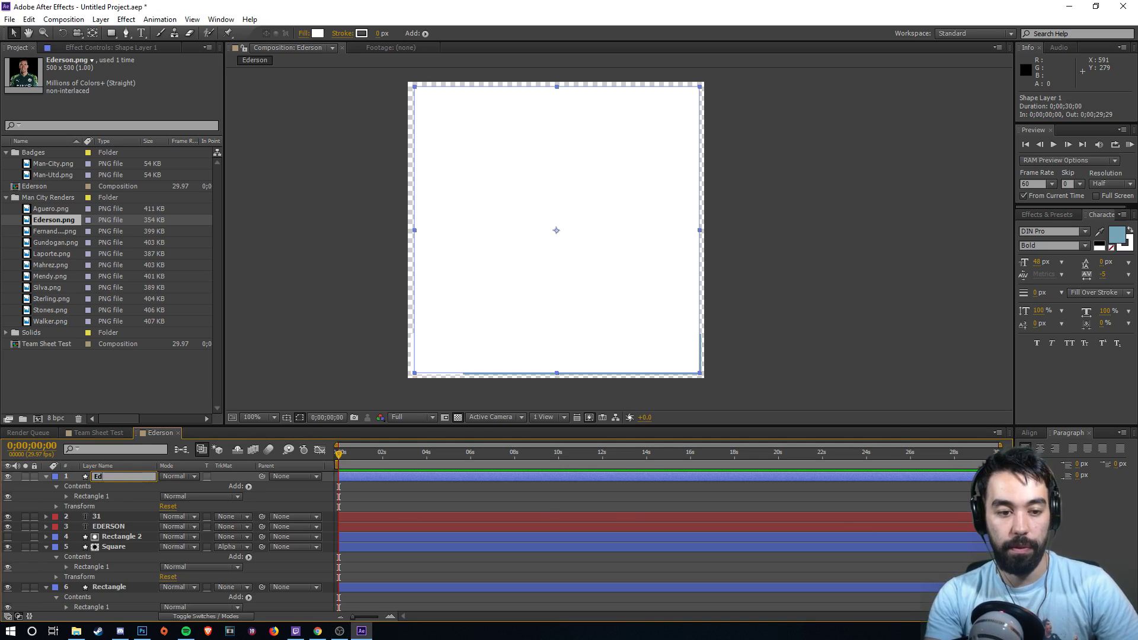
type("erson Mask")
key("Return")
left_click_drag(126, 477, 114, 603)
scroll(112, 606, "down", 1)
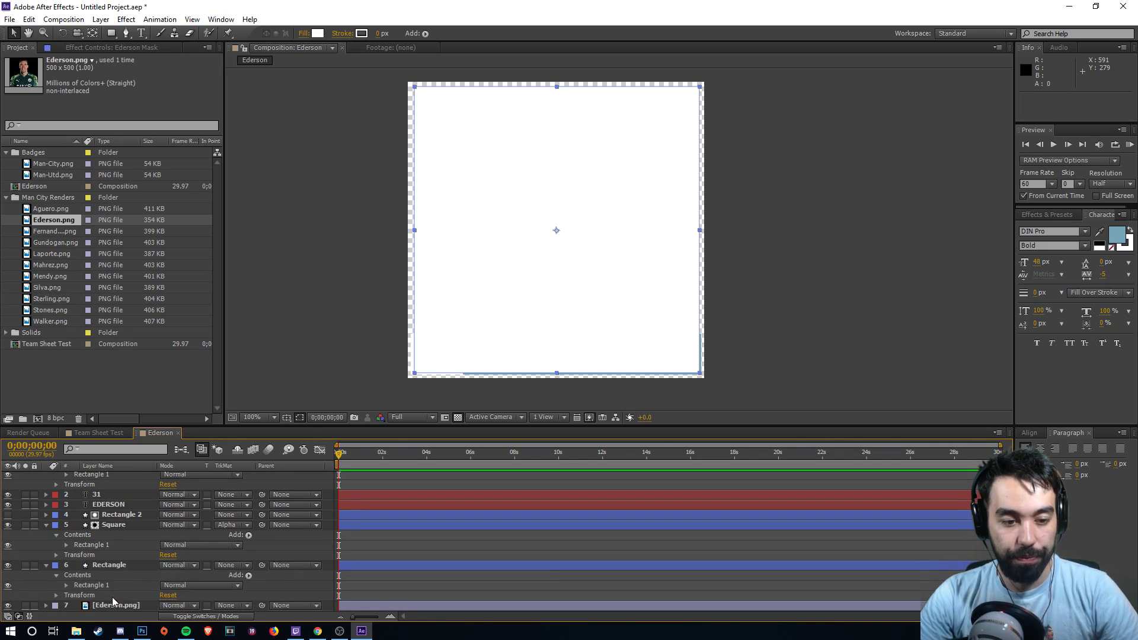
scroll(126, 527, "up", 1)
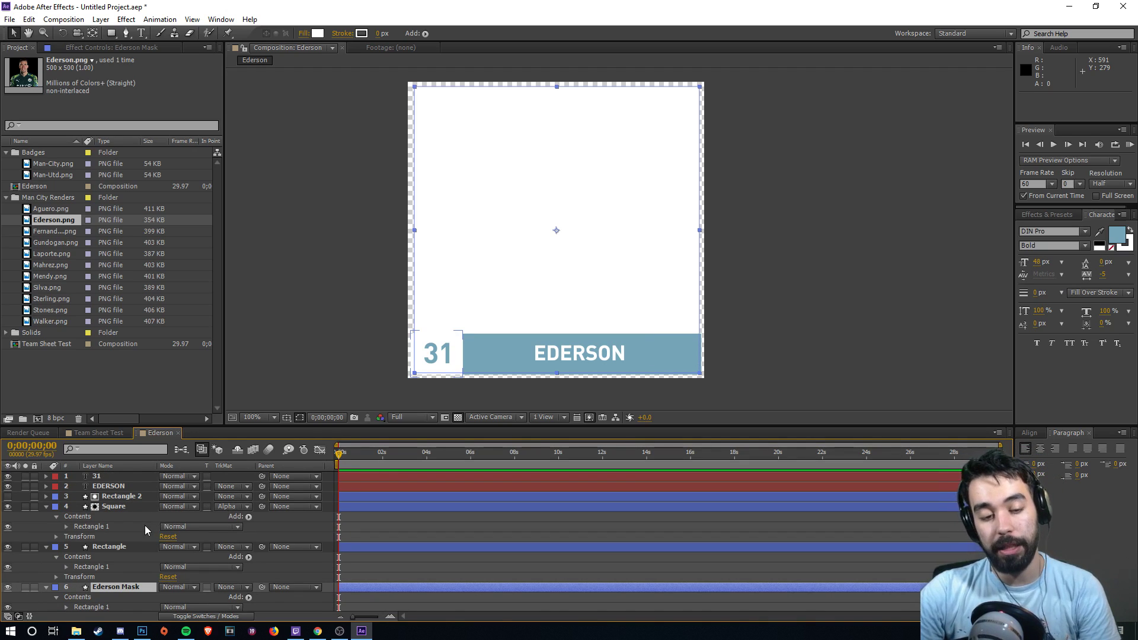
- Set the track matte of Ederson.png to Alpha Matte using the Ederson Mask layer
scroll(145, 525, "down", 1)
left_click(151, 606)
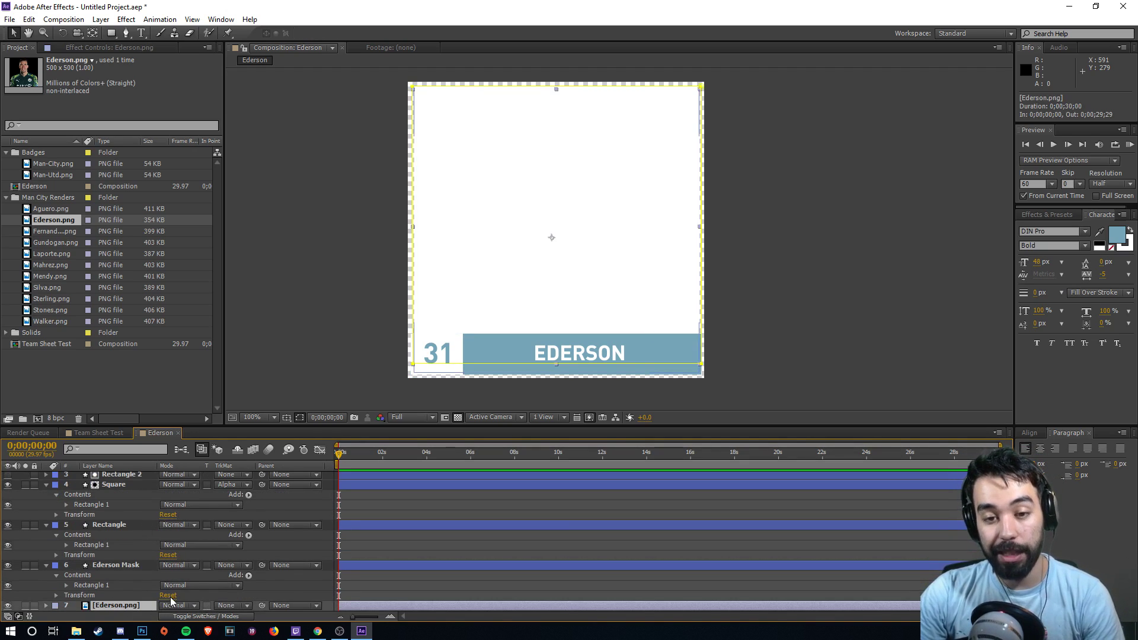
left_click(239, 605)
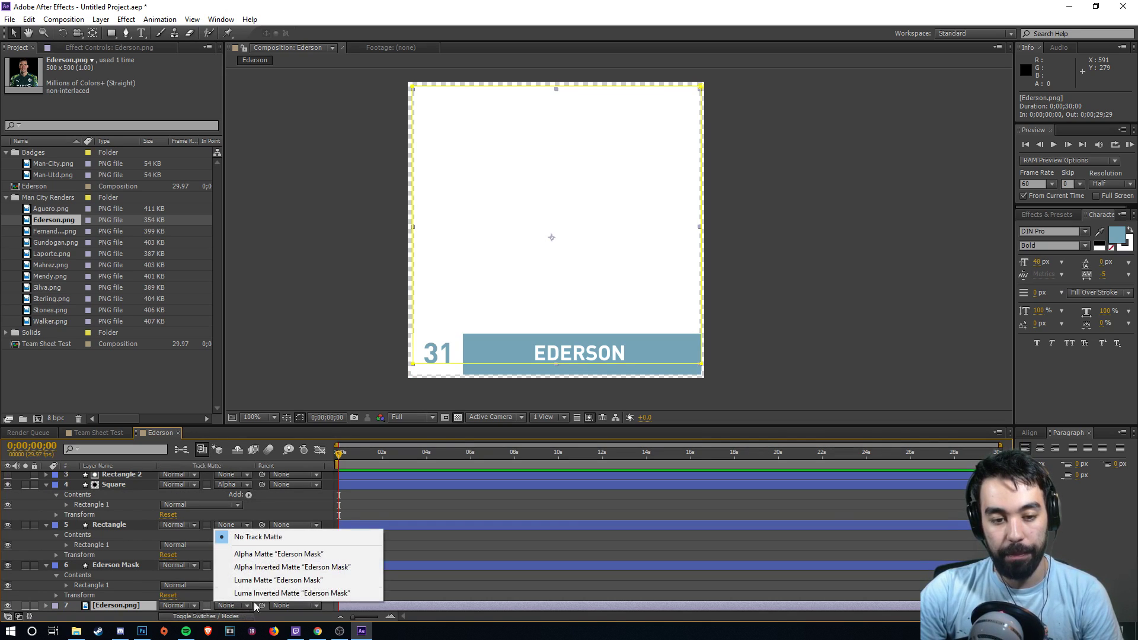
left_click(260, 555)
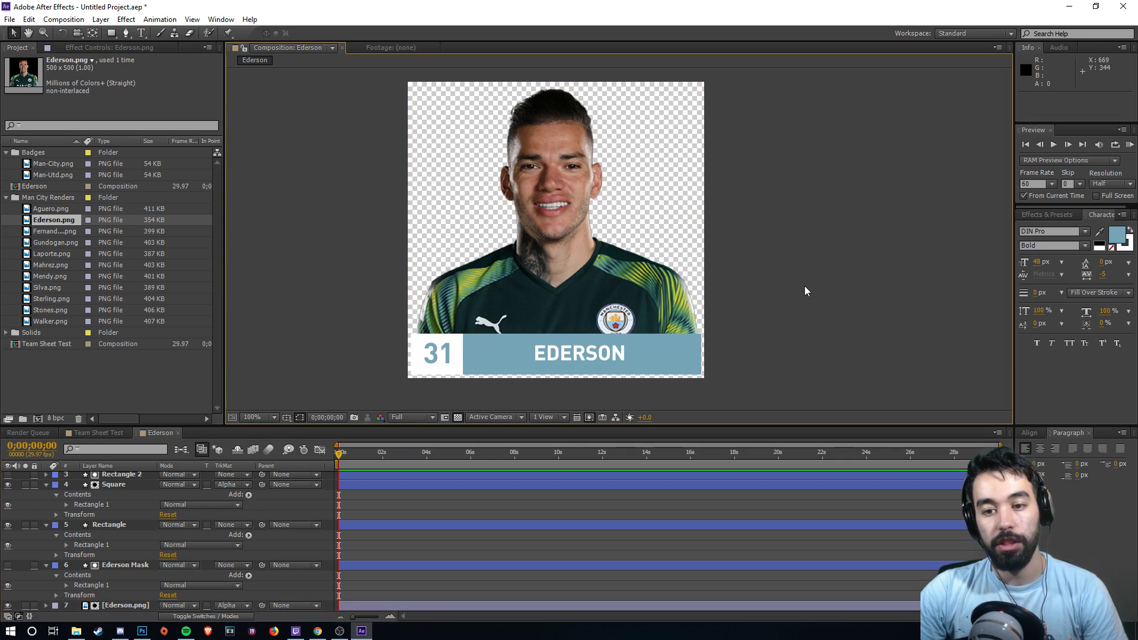
- Test the alpha matte by shifting the Ederson Mask layer down over the render and returning it to position 250, 250
left_click(137, 567)
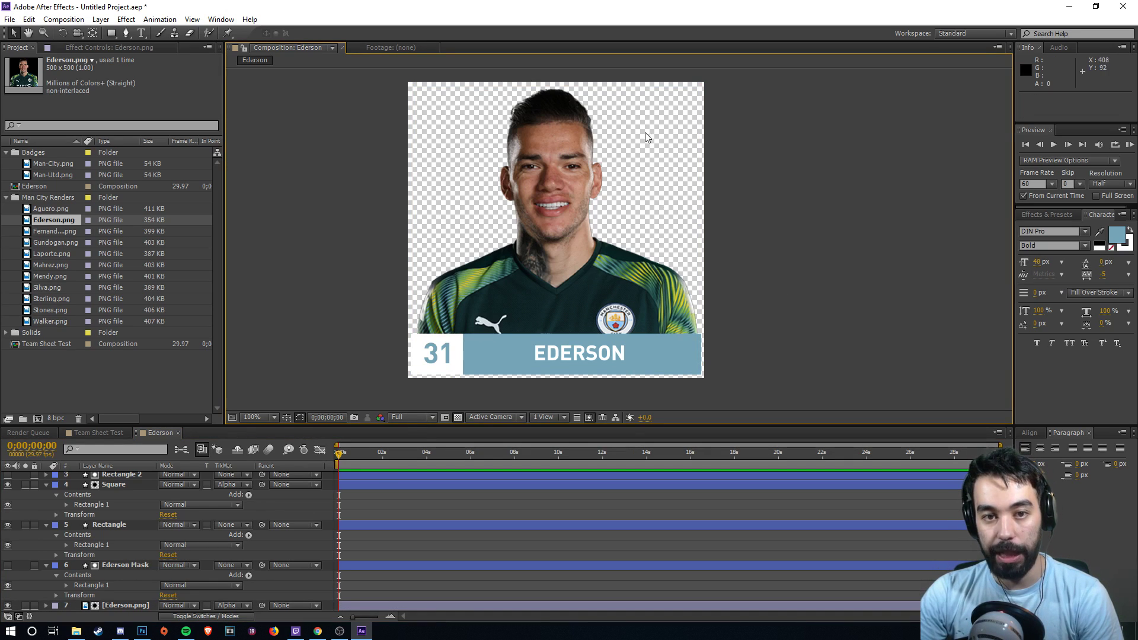
left_click(115, 570)
key("shift+Down")
key("shift+Down")
key("shift+Down")
key("shift+Down")
key("shift+Down")
key("shift+Down")
key("shift+Down")
key("shift+Down")
key("shift+Down")
key("shift+Down")
key("shift+Down")
key("shift+Down")
key("shift+Down")
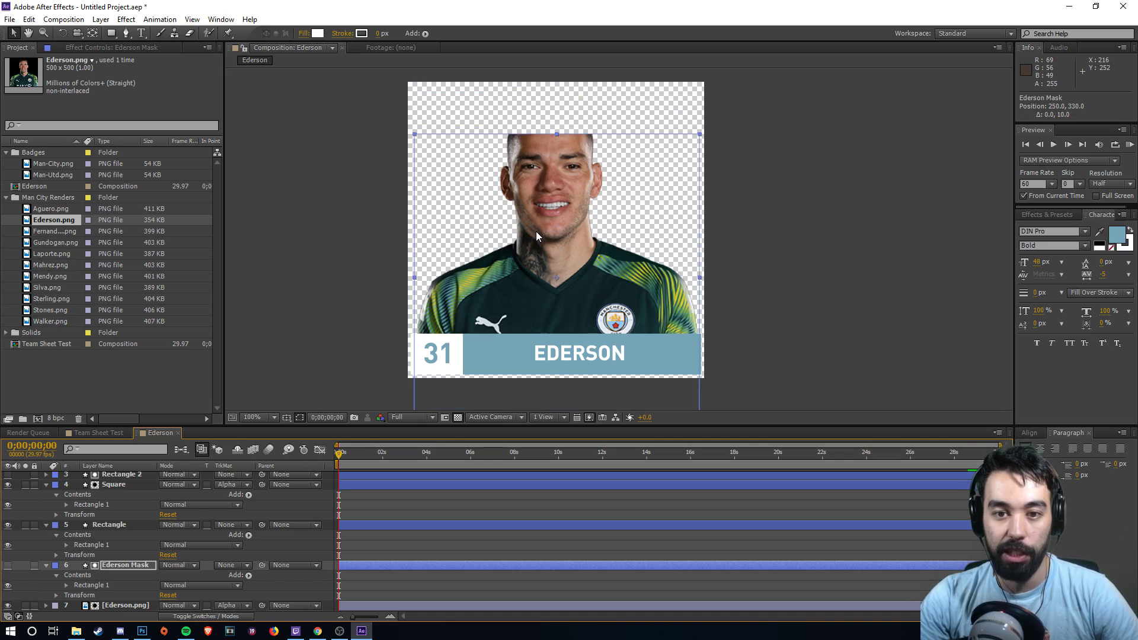
key("shift+Up")
key("shift+Up")
key("shift+Up")
key("shift+Up")
key("shift+Up")
key("shift+Up")
key("shift+Up")
key("shift+Up")
key("shift+Up")
key("shift+Up")
key("shift+Up")
key("shift+Up")
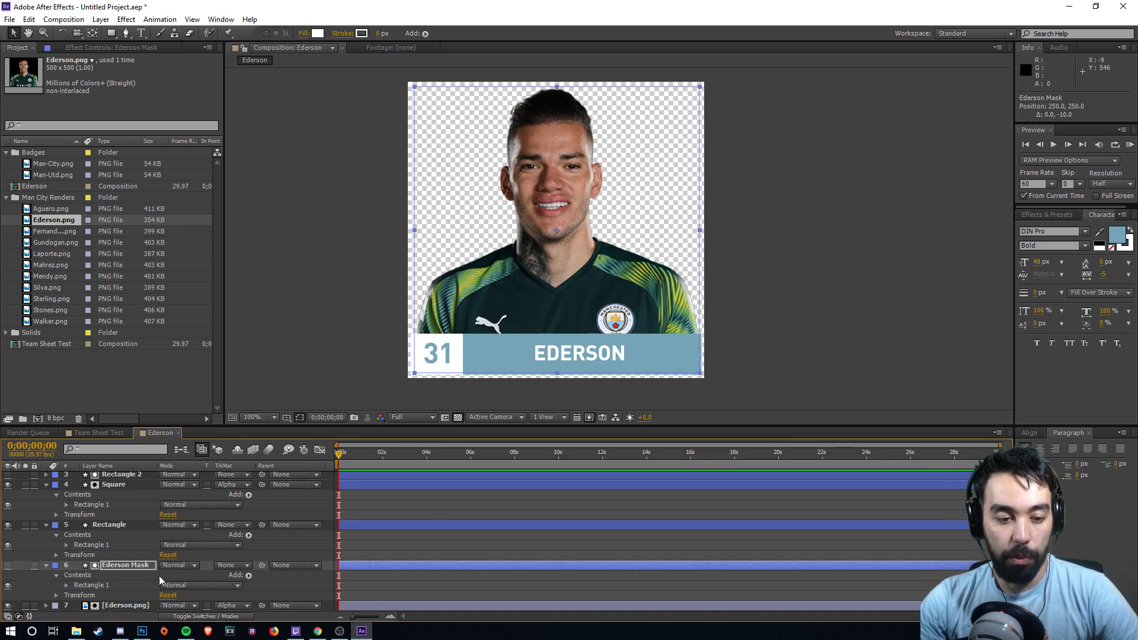
- Keyframe the Position of Ederson.png at 0;00;00;00 with the render hidden below the frame at 242, 690
left_click(129, 606)
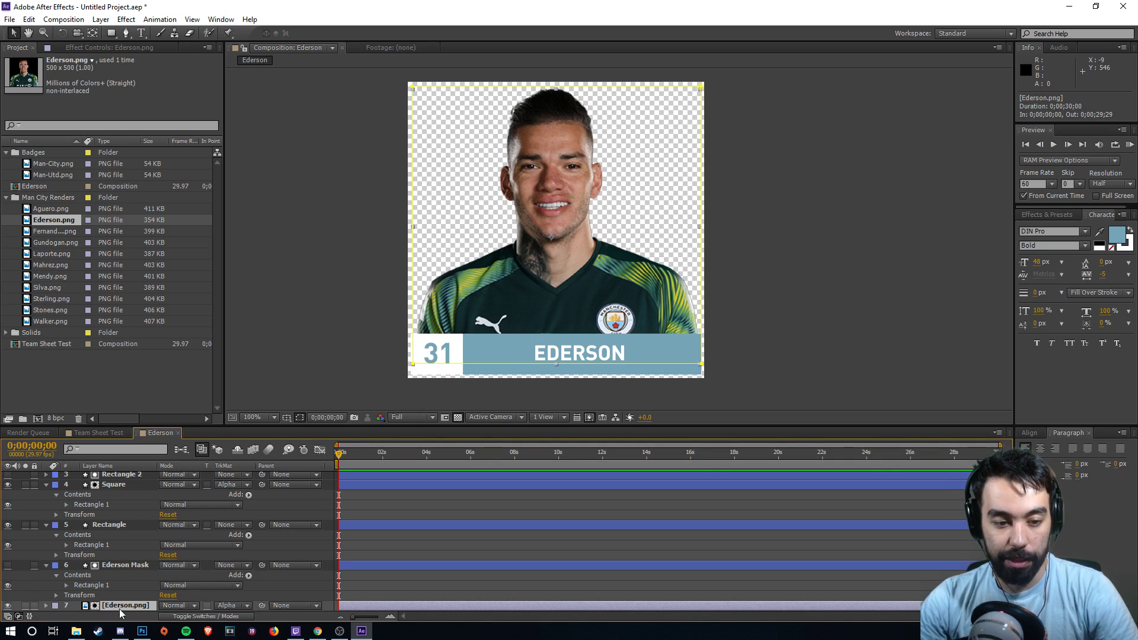
key("p")
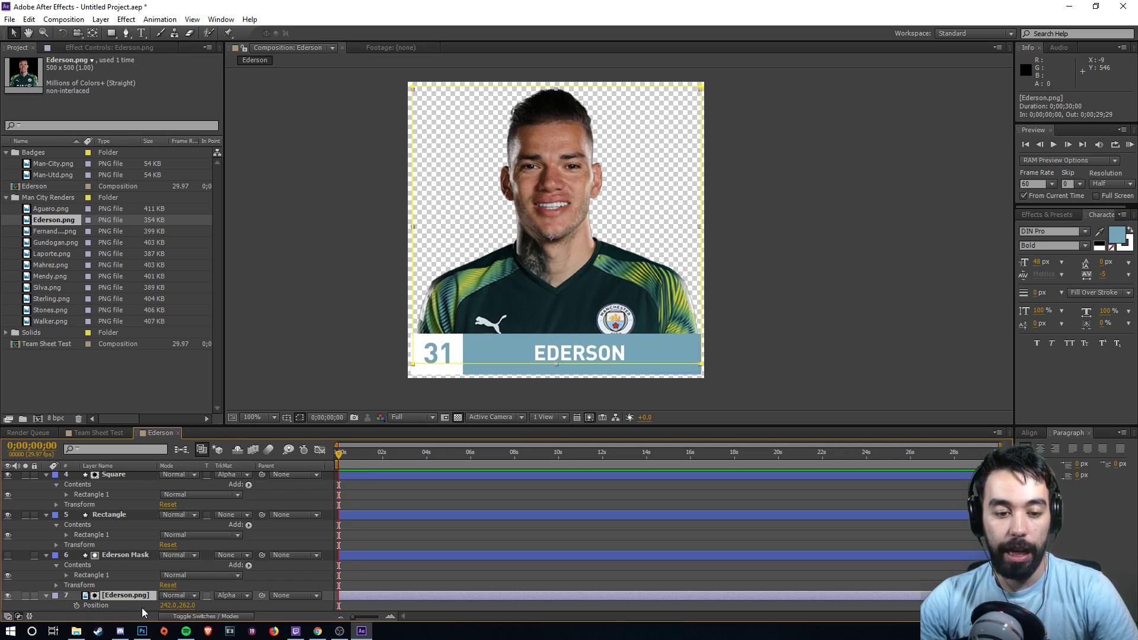
left_click(76, 605)
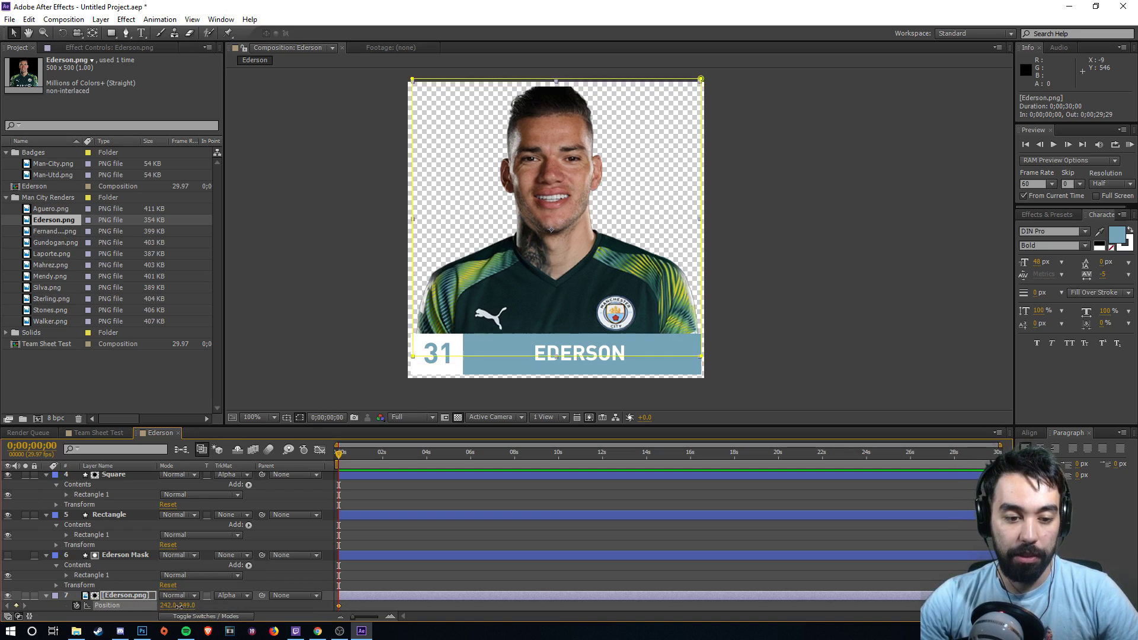
left_click_drag(185, 605, 430, 617)
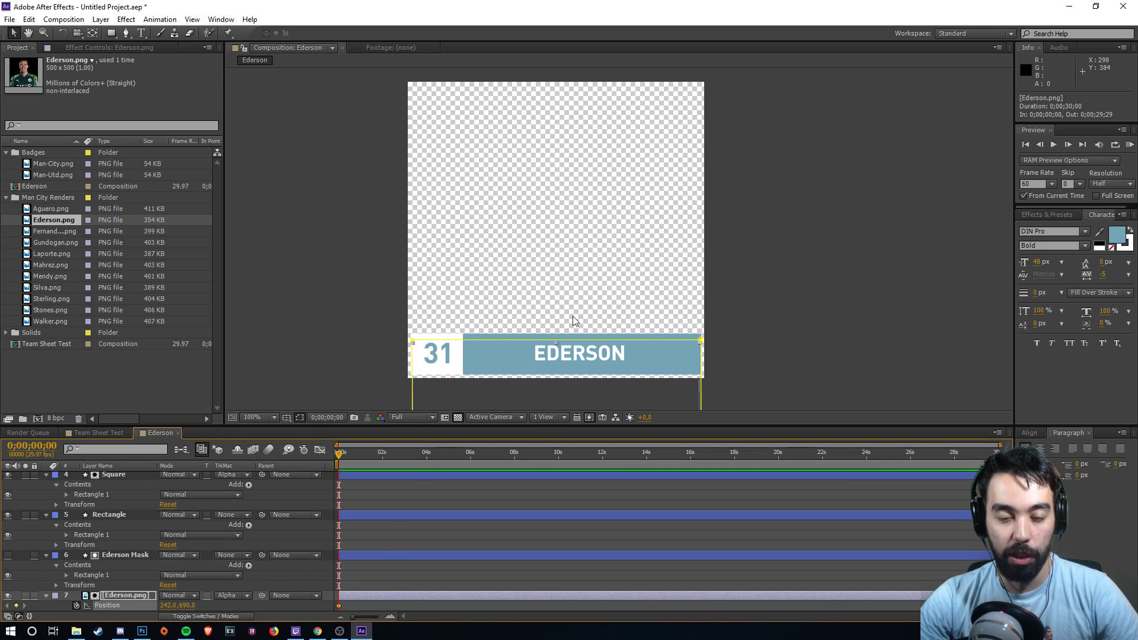
- Add a Position keyframe for Ederson.png at 0;00;01;00, raising the render to 242, 269
left_click_drag(340, 454, 360, 461)
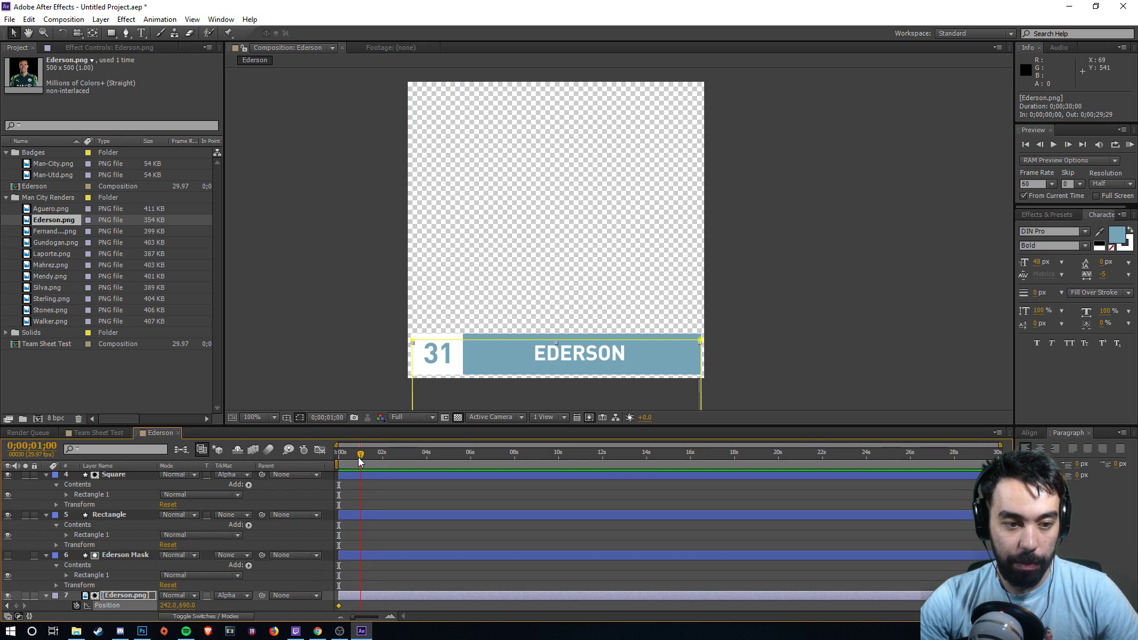
left_click_drag(187, 605, 19, 609)
left_click_drag(188, 615, 131, 604)
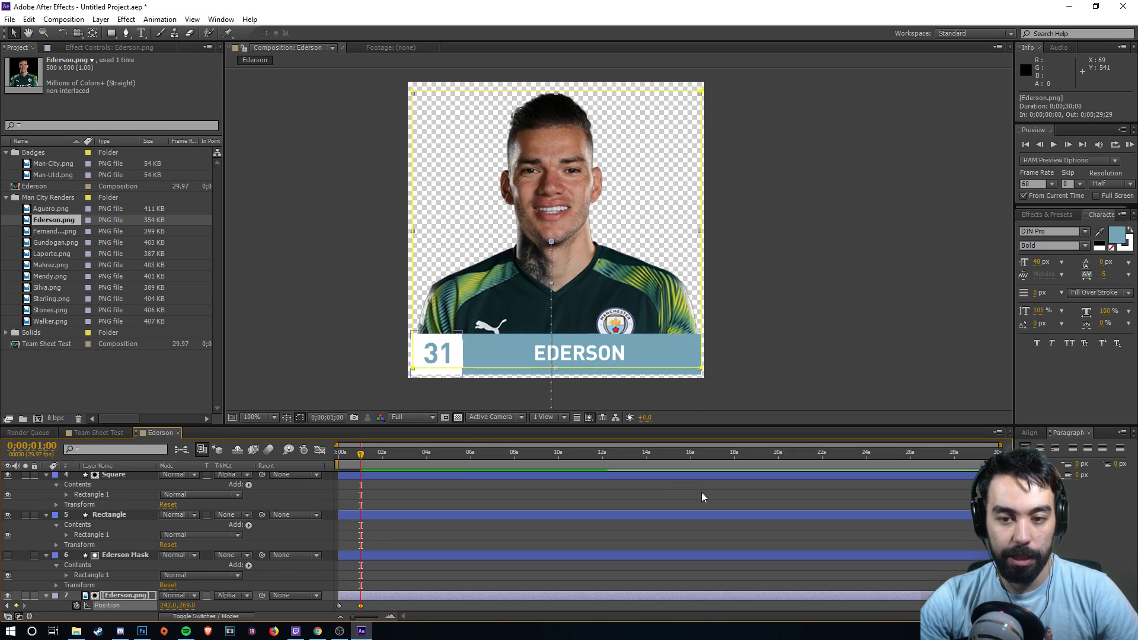
left_click(822, 314)
- Apply Easy Ease to both Position keyframes of the Ederson.png layer
left_click_drag(366, 609, 324, 605)
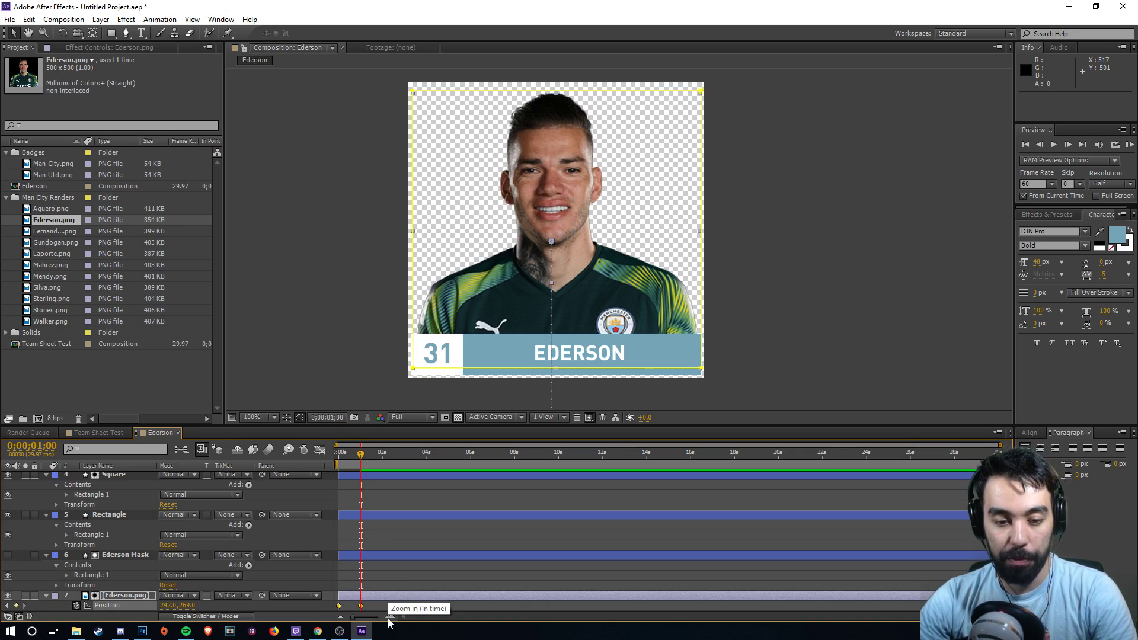
key("F9")
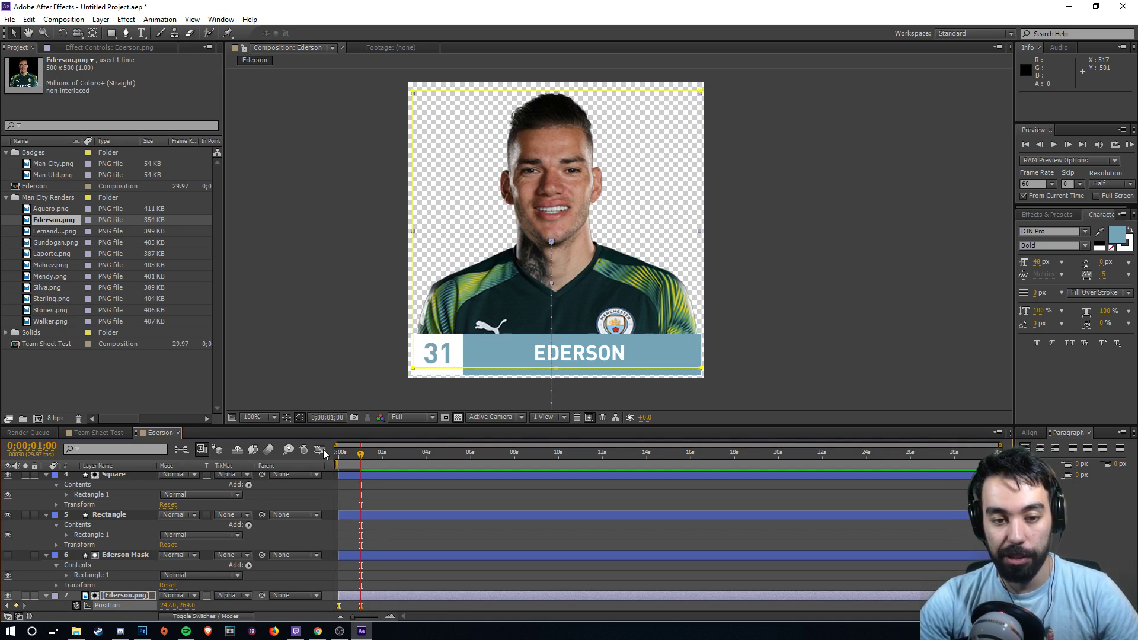
- Show the speed graph of Ederson.png's Position in the Graph Editor, enlarged around the first second, and open the graph display options
left_click(320, 450)
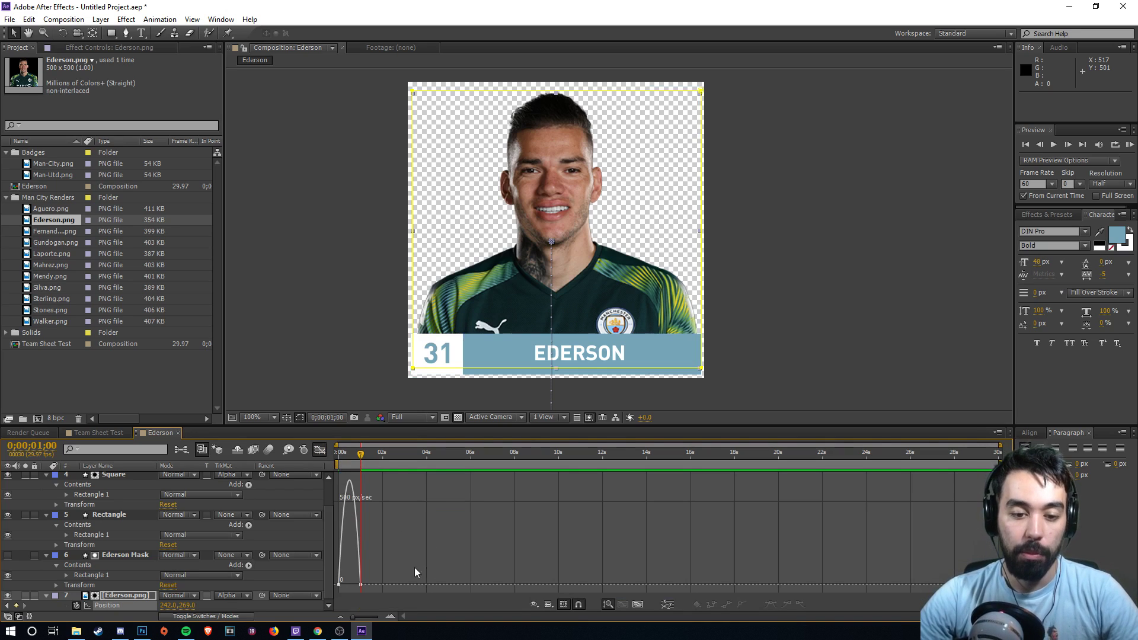
double_click(393, 617)
left_click_drag(448, 617, 373, 613)
left_click_drag(457, 548, 457, 507)
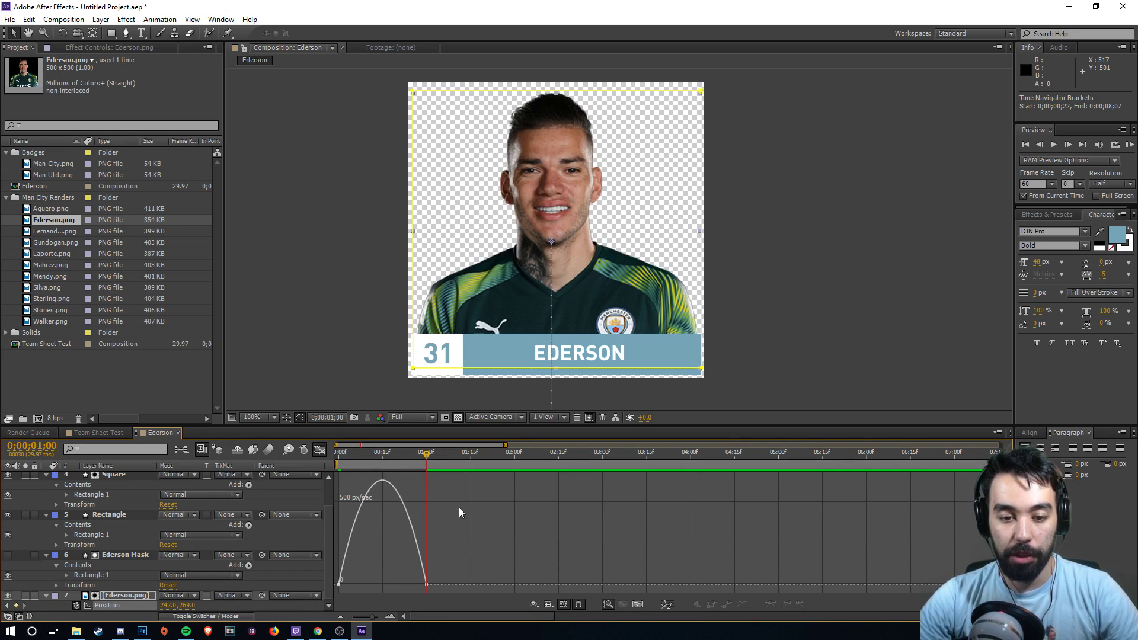
left_click(320, 450)
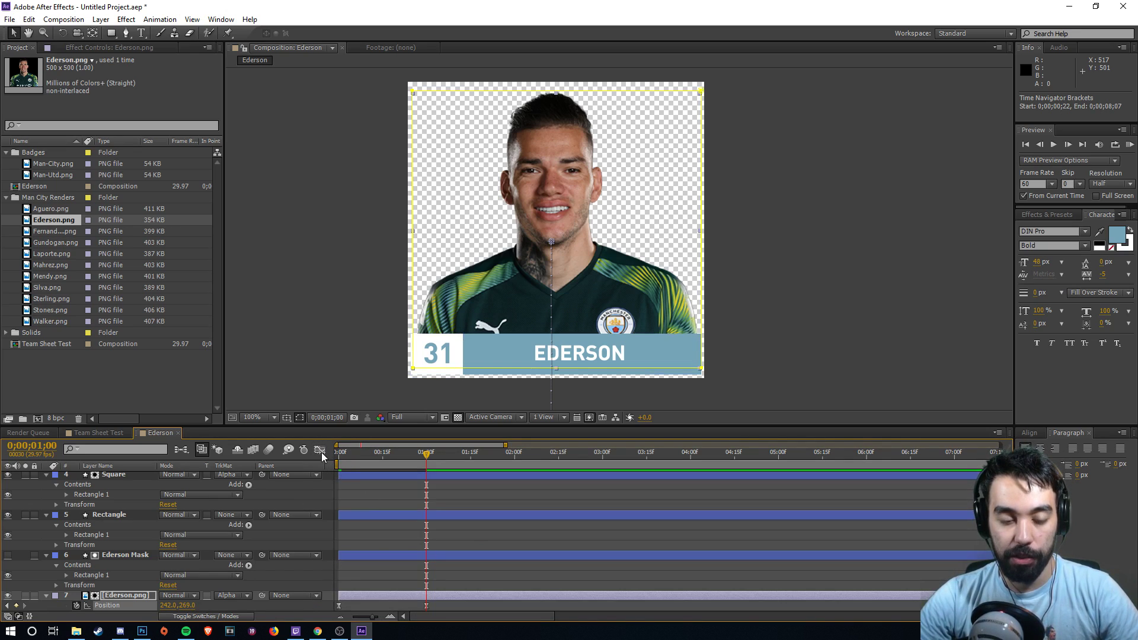
left_click(320, 449)
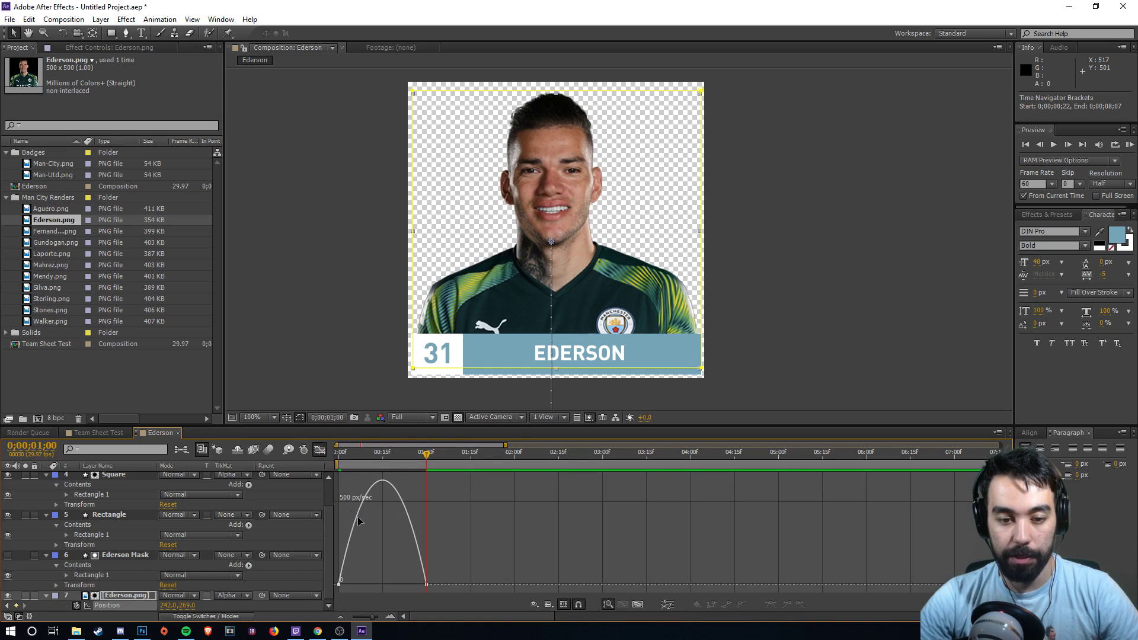
right_click(458, 527)
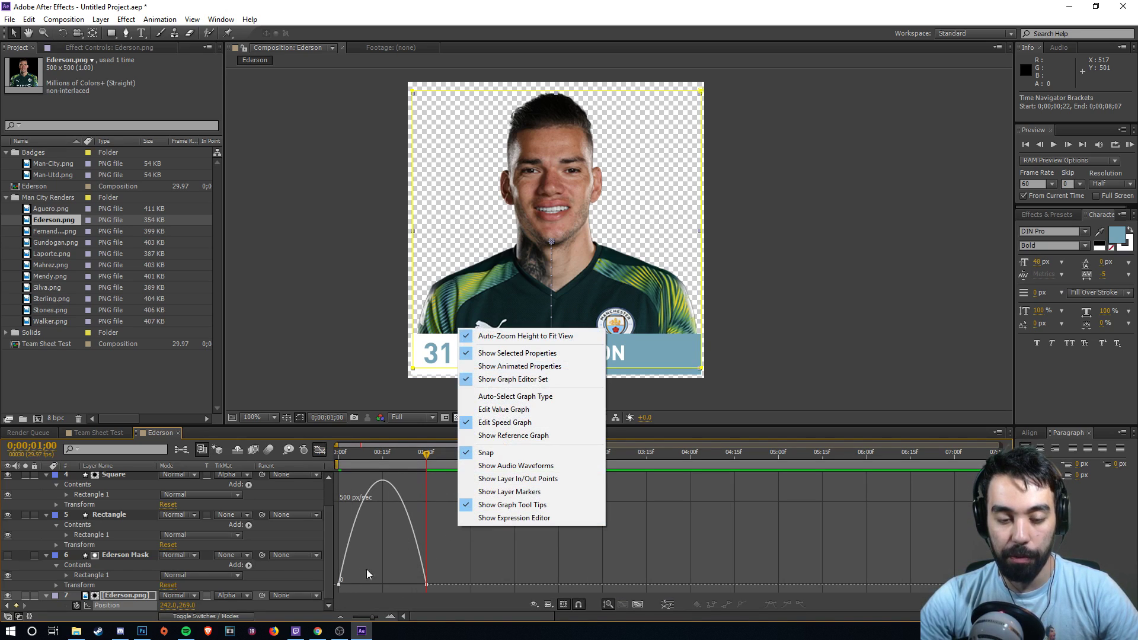
right_click(520, 557)
left_click(563, 438)
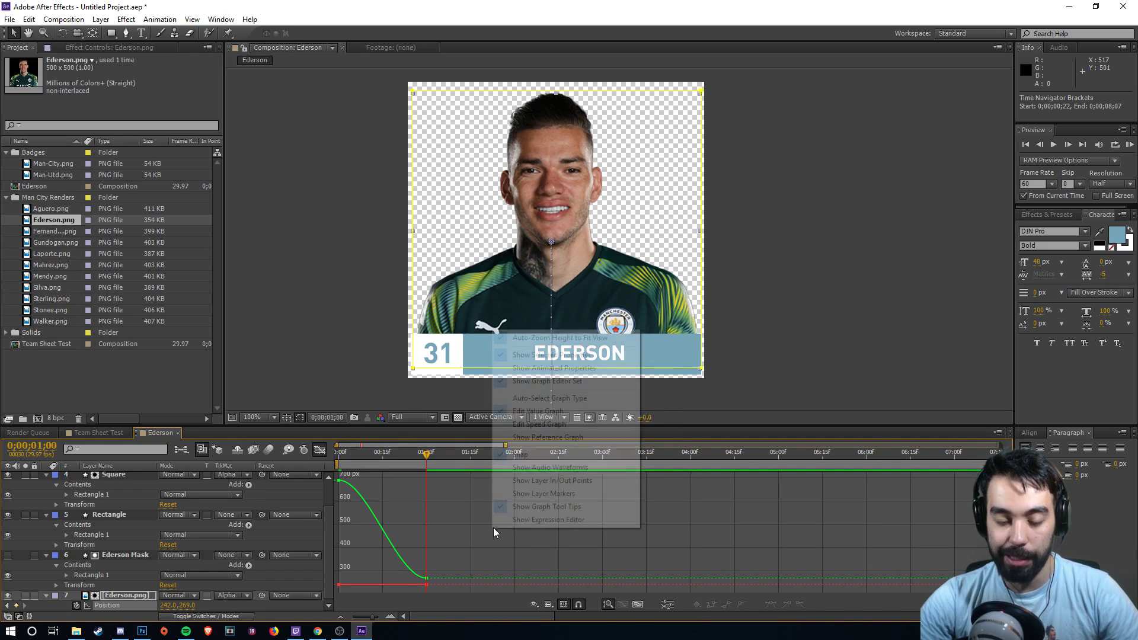
right_click(492, 533)
left_click(538, 424)
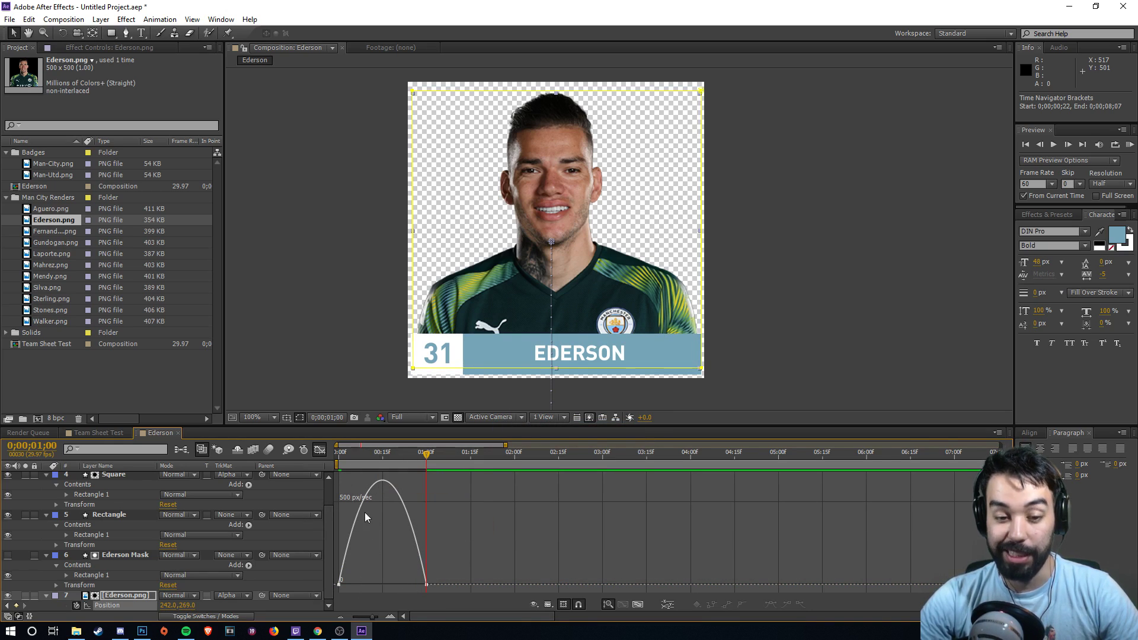
- Reshape the Ederson.png position speed curve so it peaks just before the 1-second keyframe, and preview the animation from the start
left_click_drag(475, 558, 332, 557)
left_click_drag(411, 593, 382, 579)
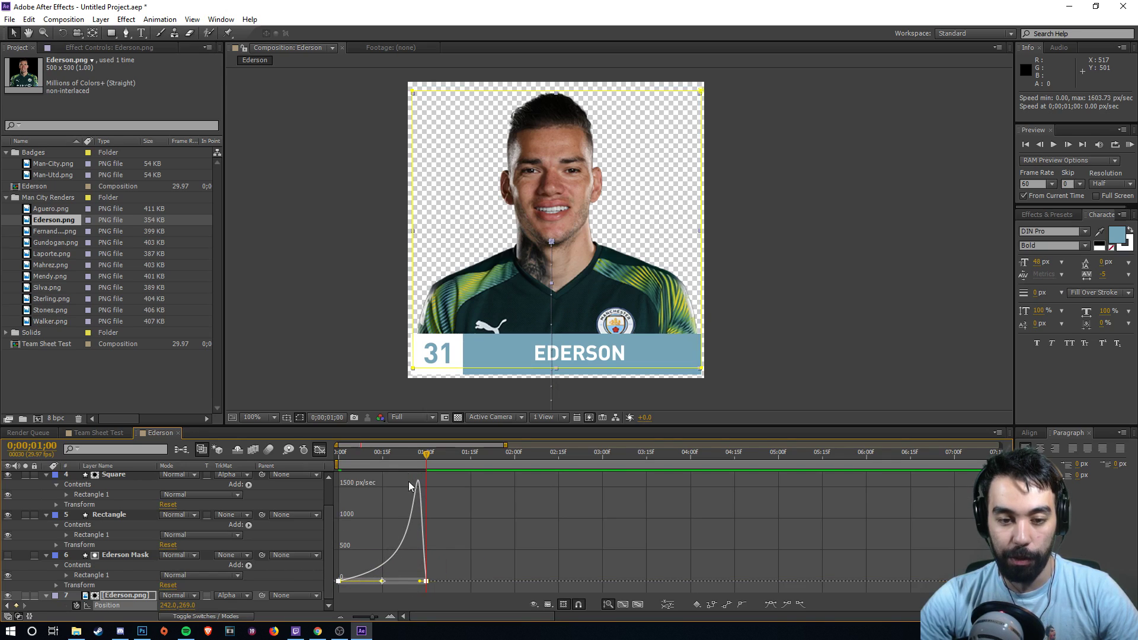
left_click(320, 450)
left_click(339, 460)
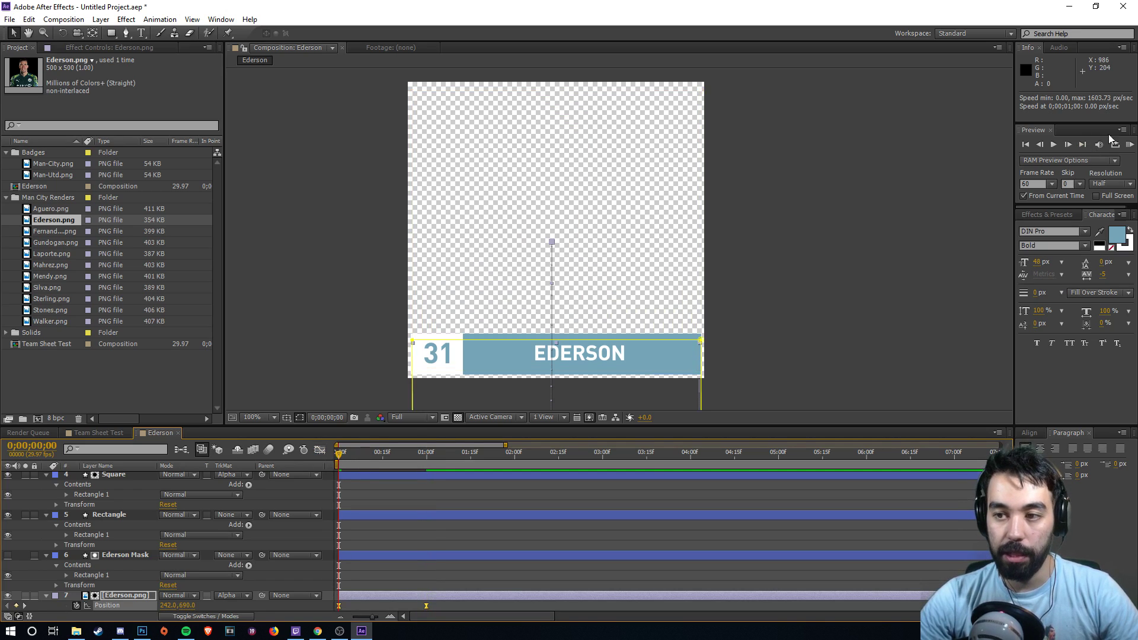
left_click(1129, 145)
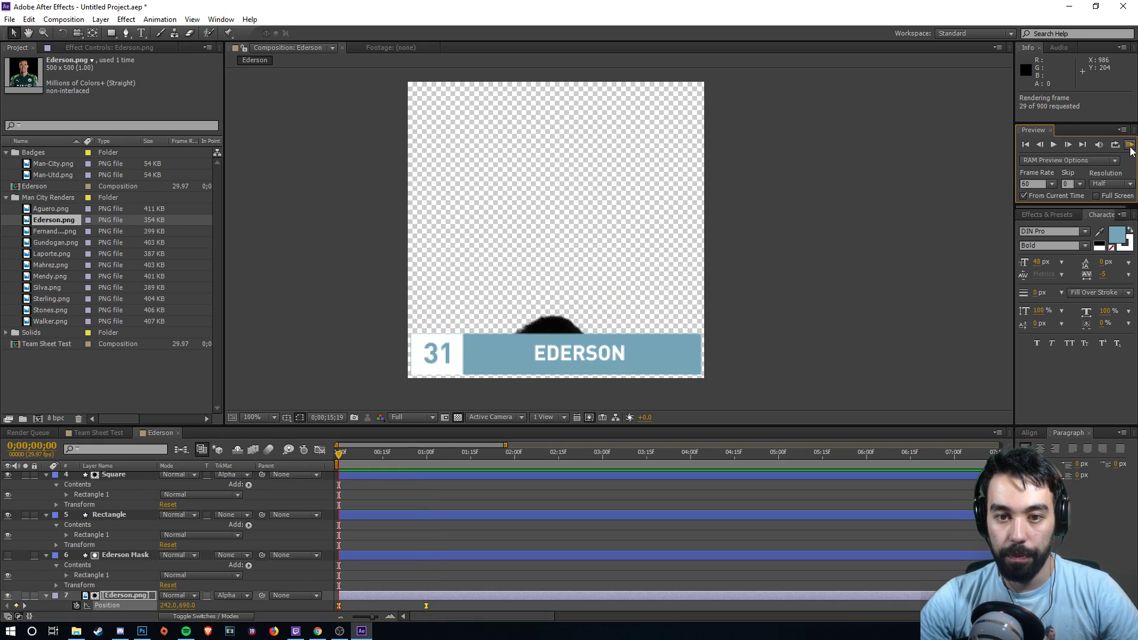
key("space")
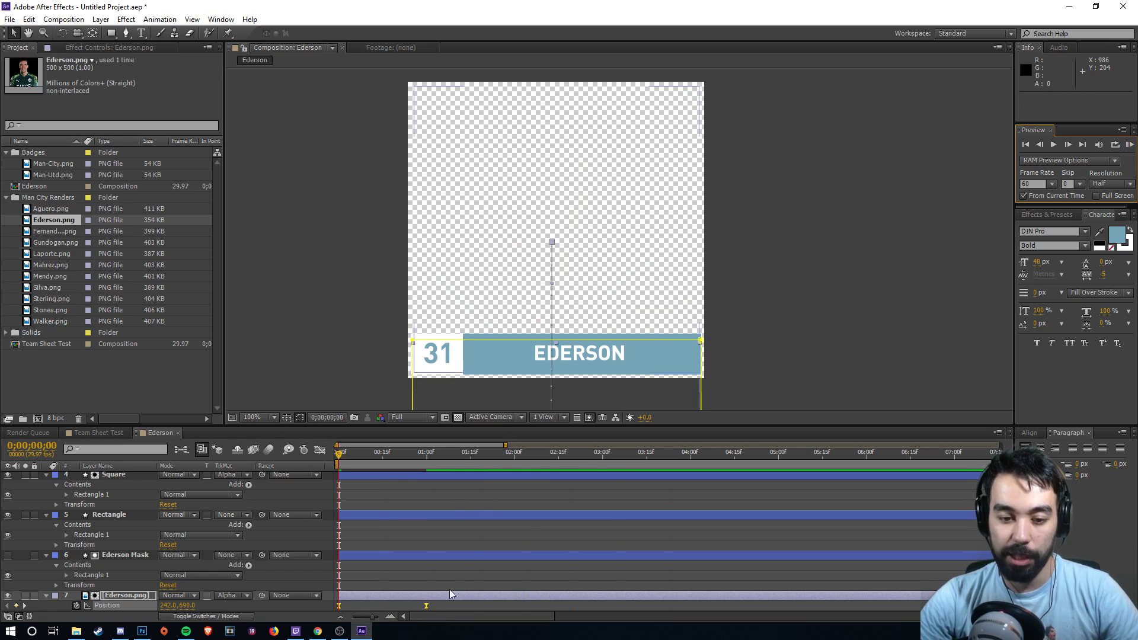
- Move the ending position keyframe of Ederson.png to 2 seconds and preview the animation from the start
left_click_drag(427, 605, 514, 605)
left_click(435, 606)
left_click(515, 457)
left_click_drag(362, 459, 329, 461)
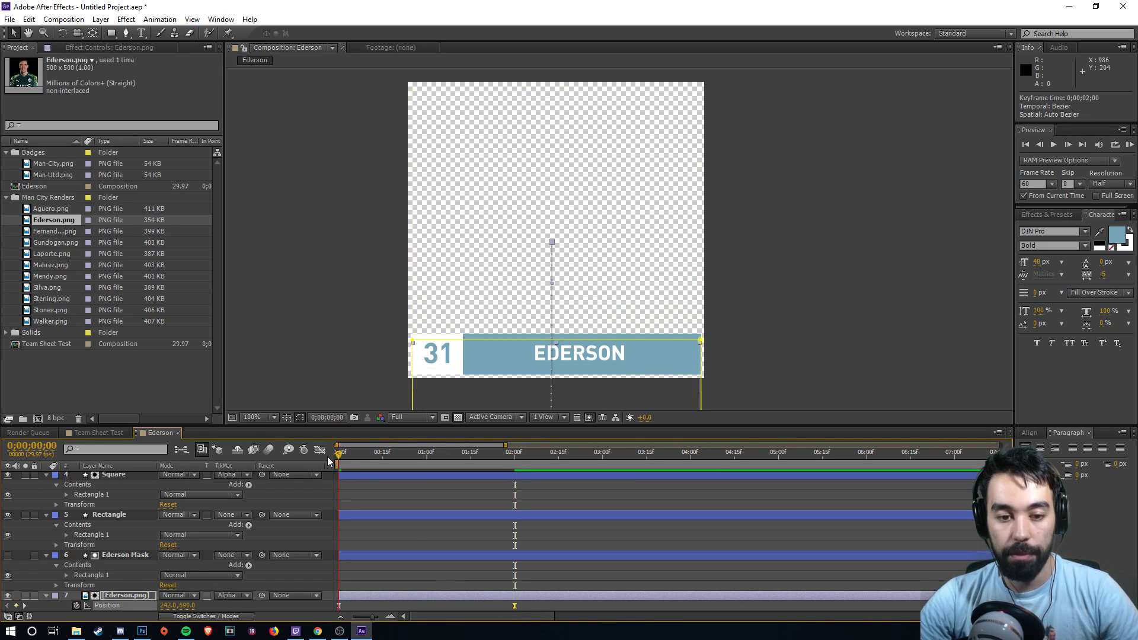
left_click(1053, 145)
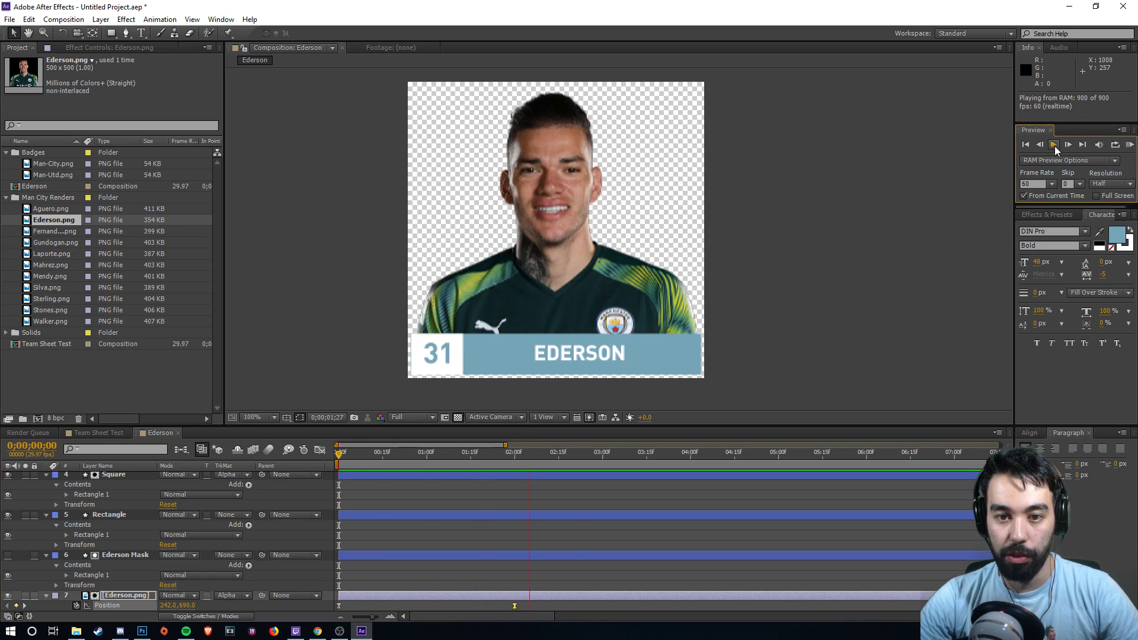
key("space")
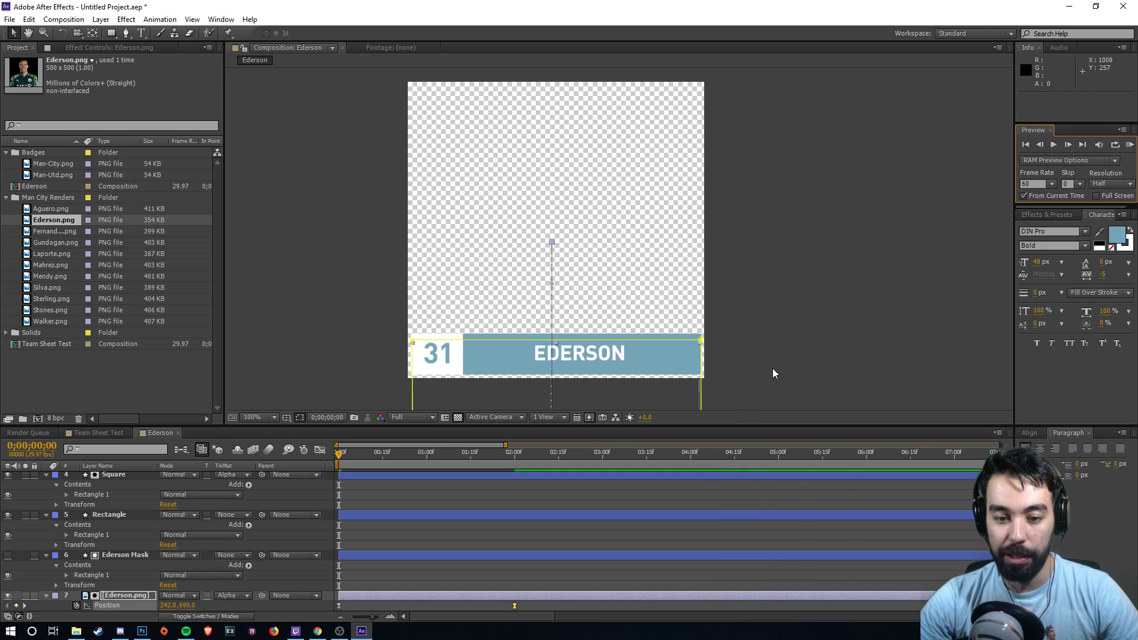
- Scrub through the player's rise, park the playhead at 0;00;02;00, and enlarge the timeline area with all layers deselected
left_click_drag(342, 455, 493, 455)
left_click_drag(401, 454, 520, 454)
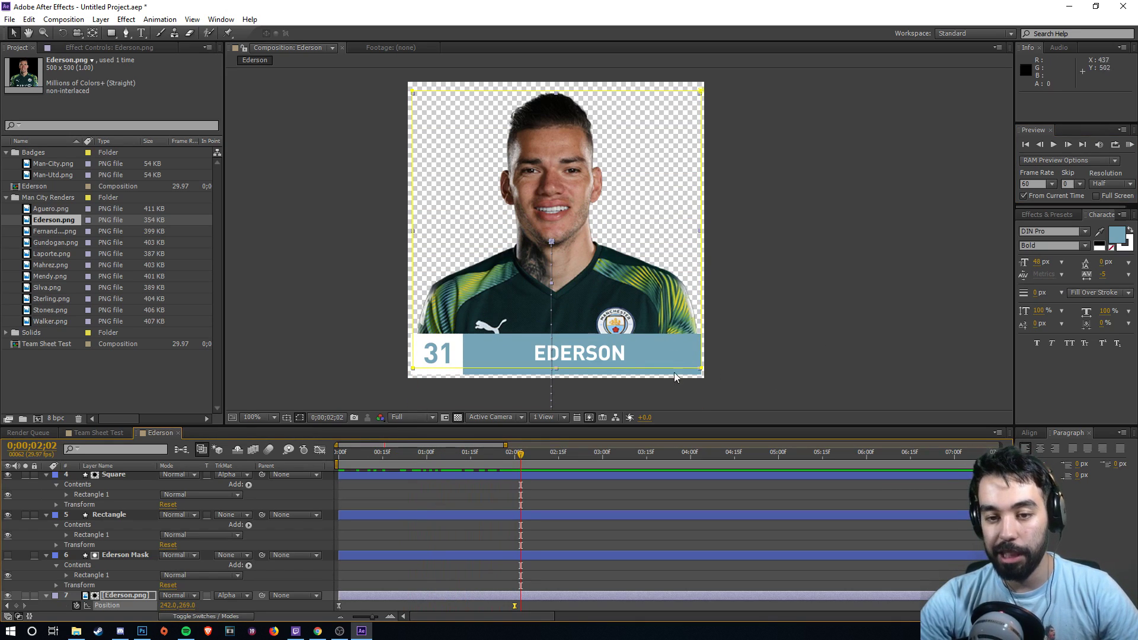
left_click_drag(521, 458, 514, 455)
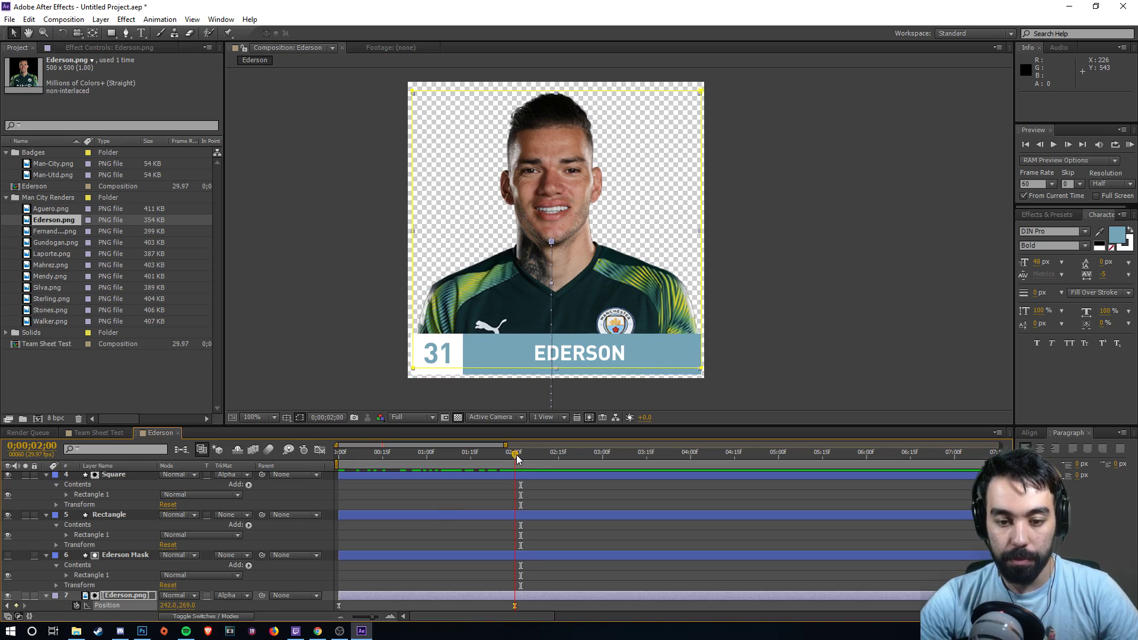
left_click_drag(711, 425, 733, 323)
key("comma")
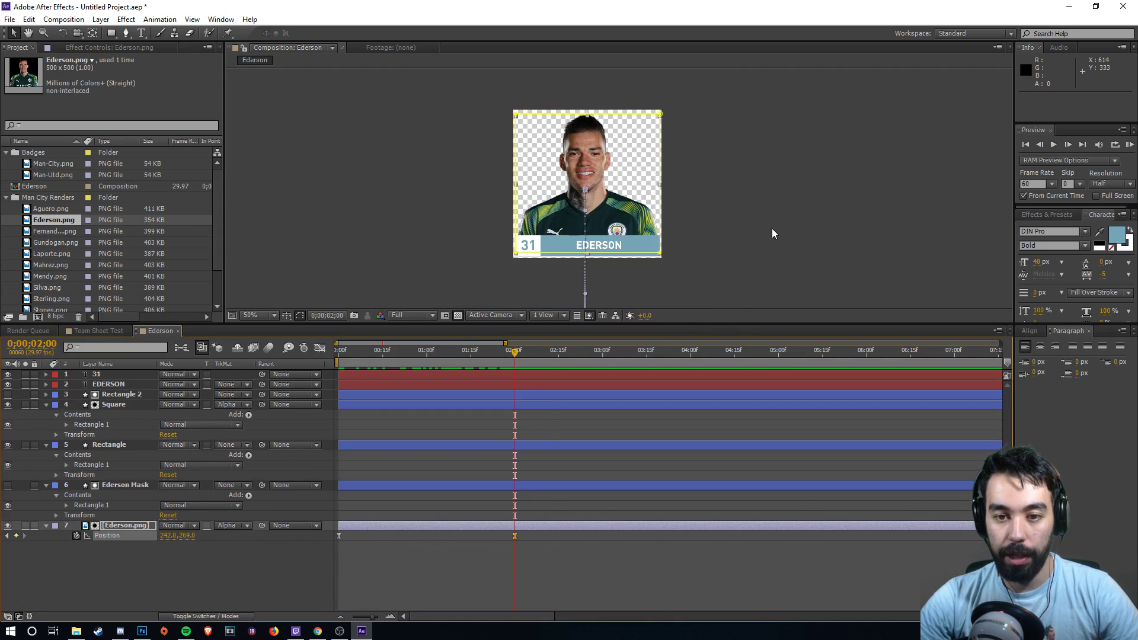
left_click(776, 240)
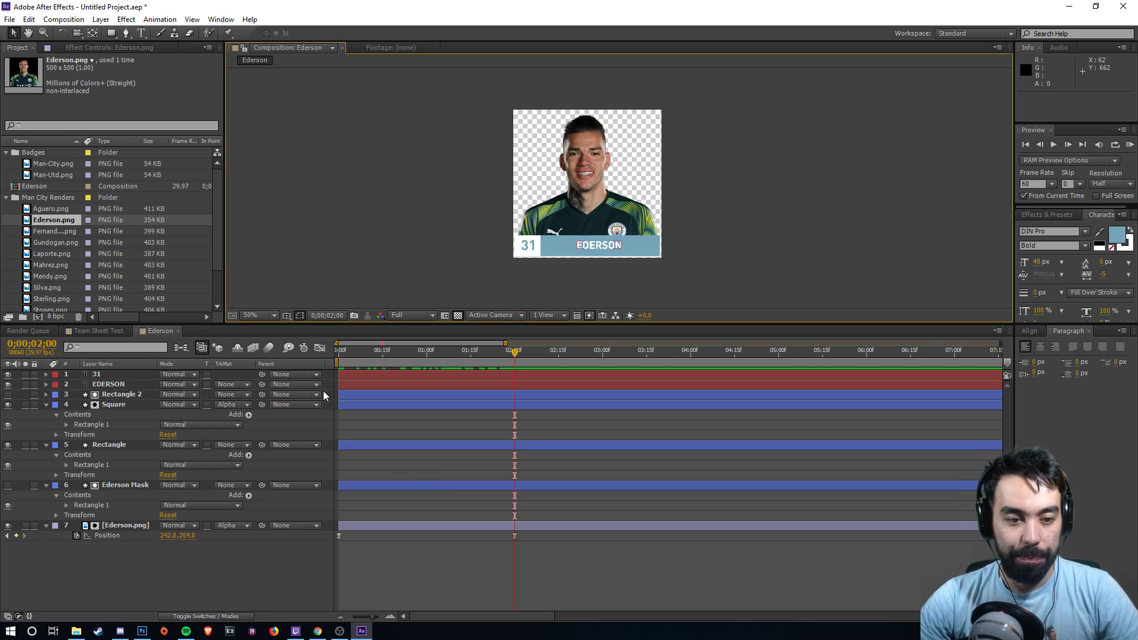
- Draw a rectangular mask on the EDERSON text layer that covers the blue name bar
key("period")
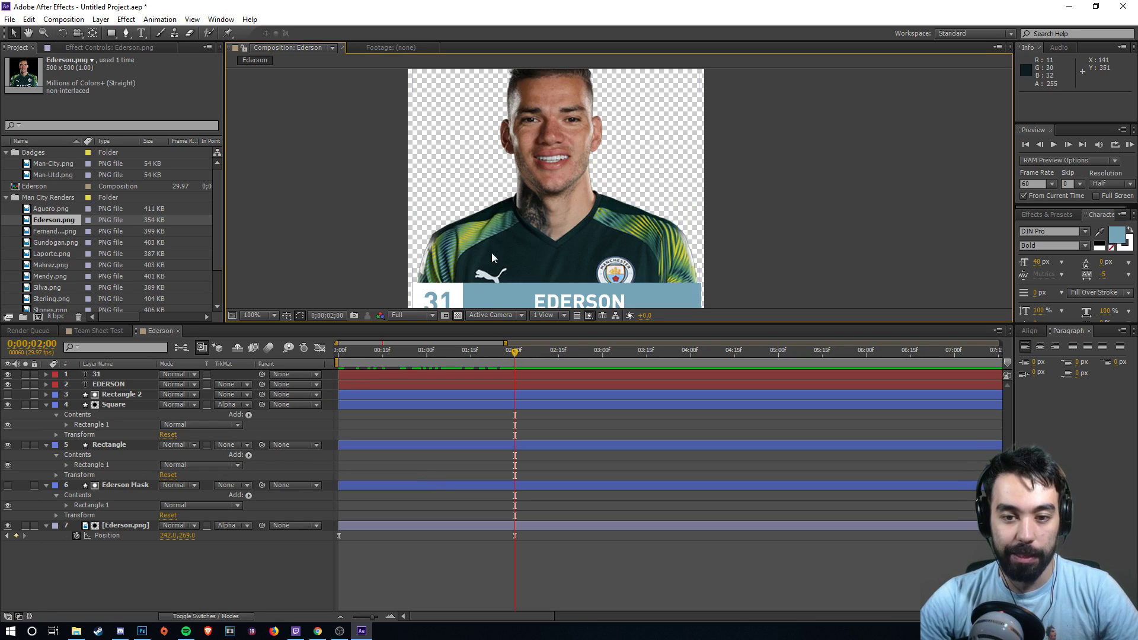
key("h")
left_click_drag(353, 263, 346, 176)
key("v")
left_click(556, 208)
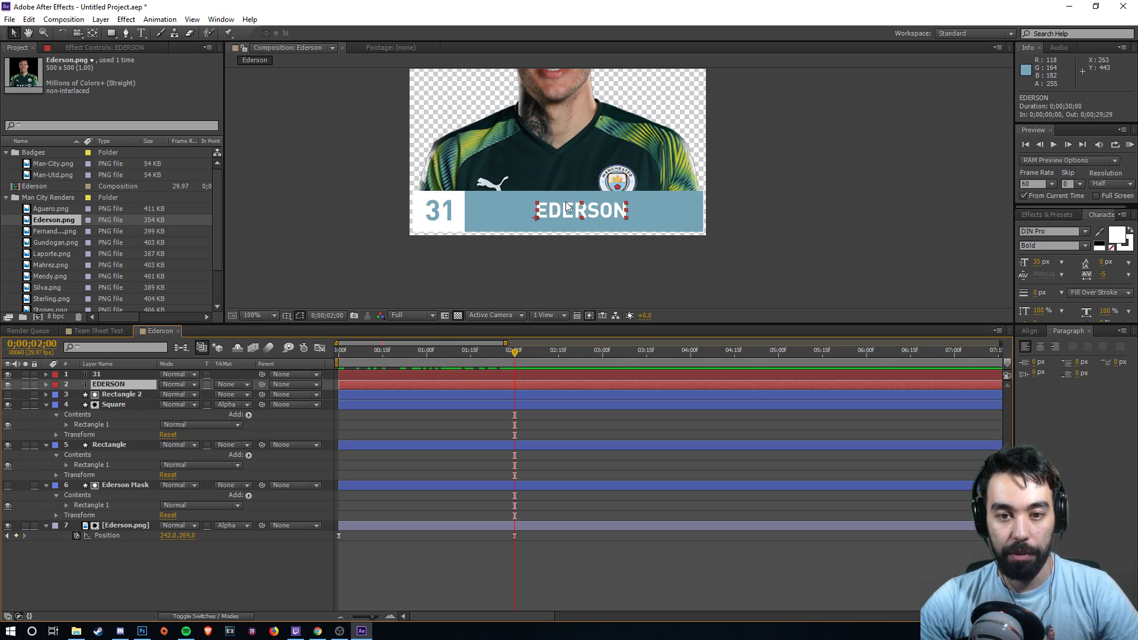
left_click(111, 33)
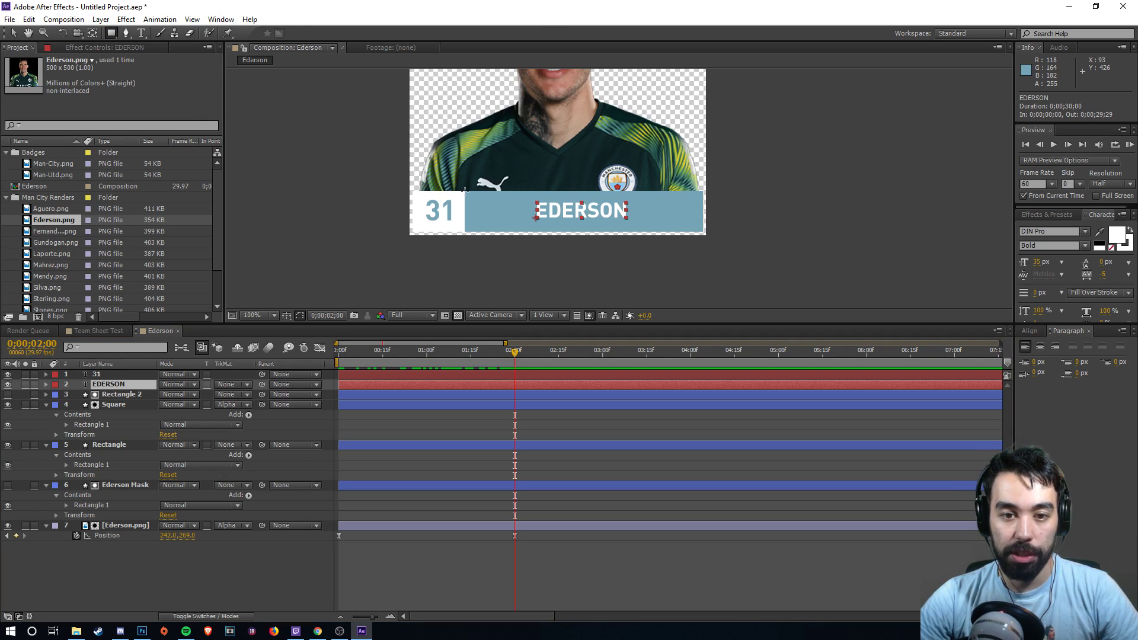
left_click_drag(464, 191, 703, 232)
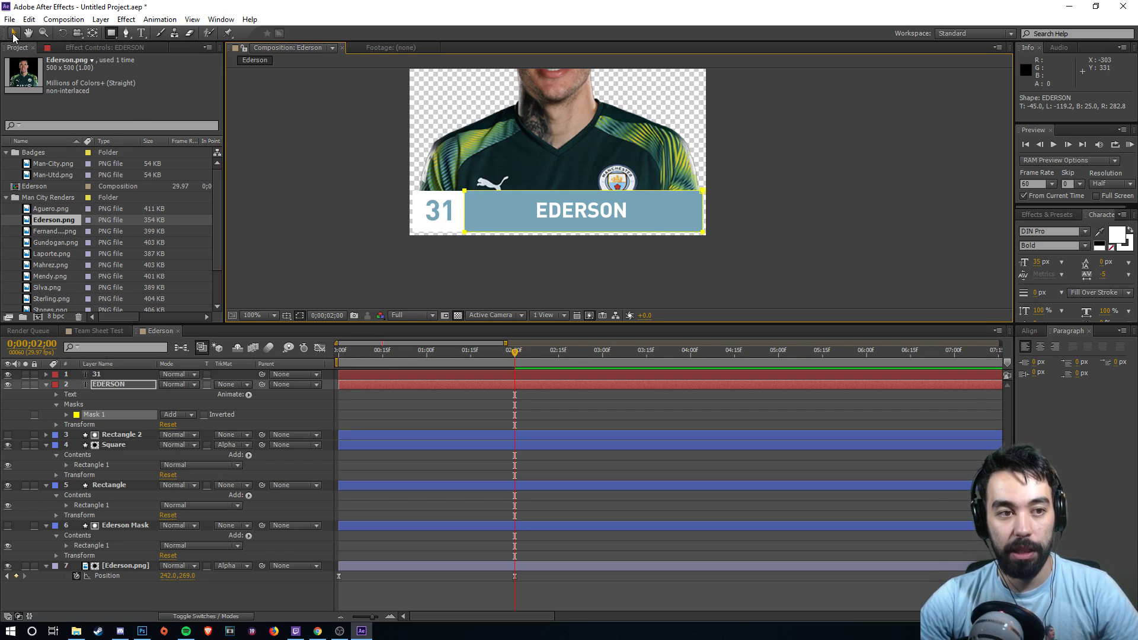
left_click(13, 34)
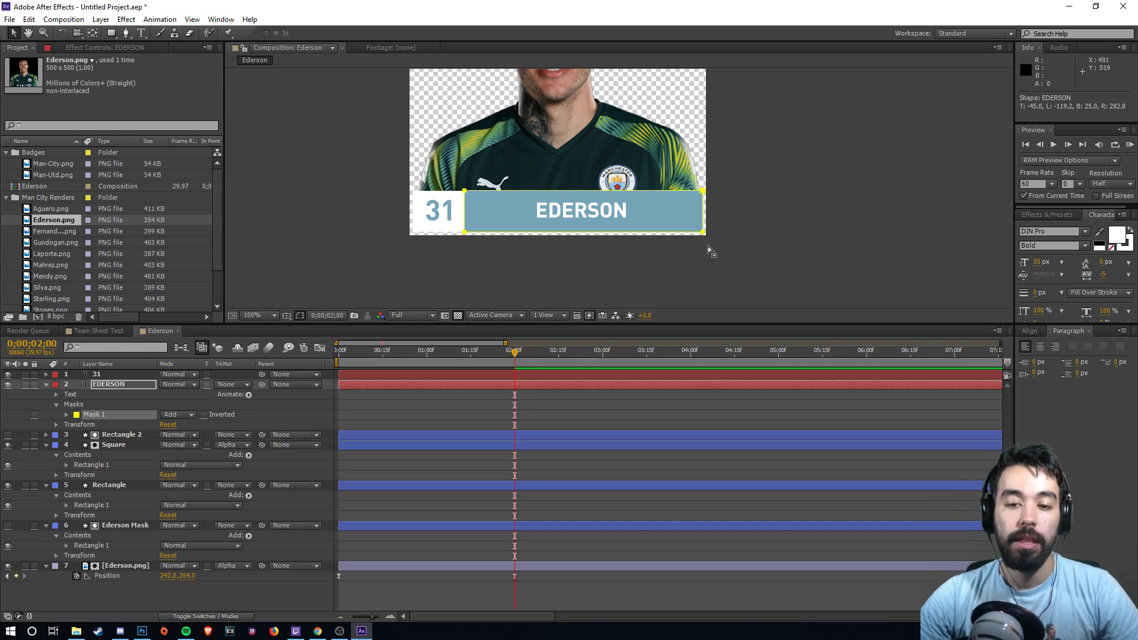
left_click(349, 293)
left_click(556, 263)
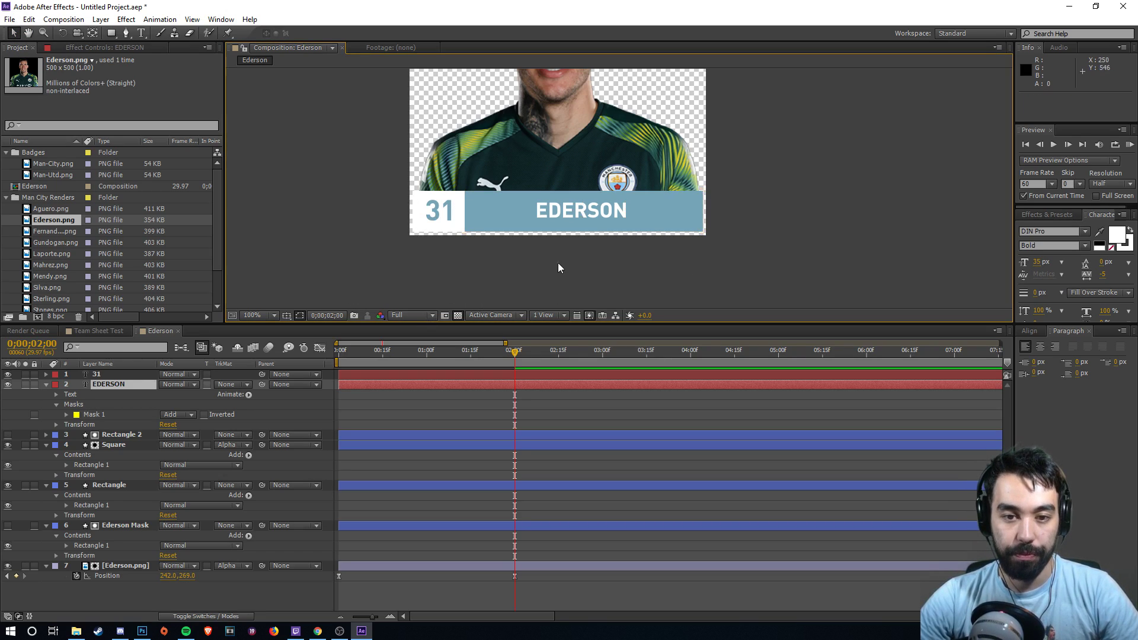
- Add a Position text animator to the EDERSON text layer
left_click(119, 385)
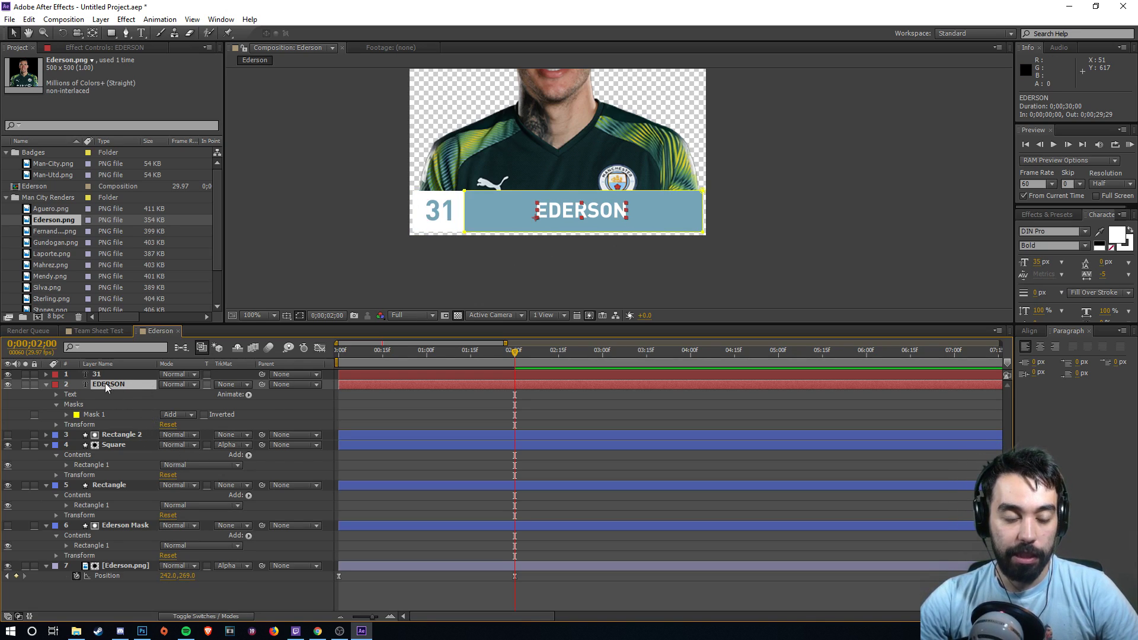
left_click(57, 404)
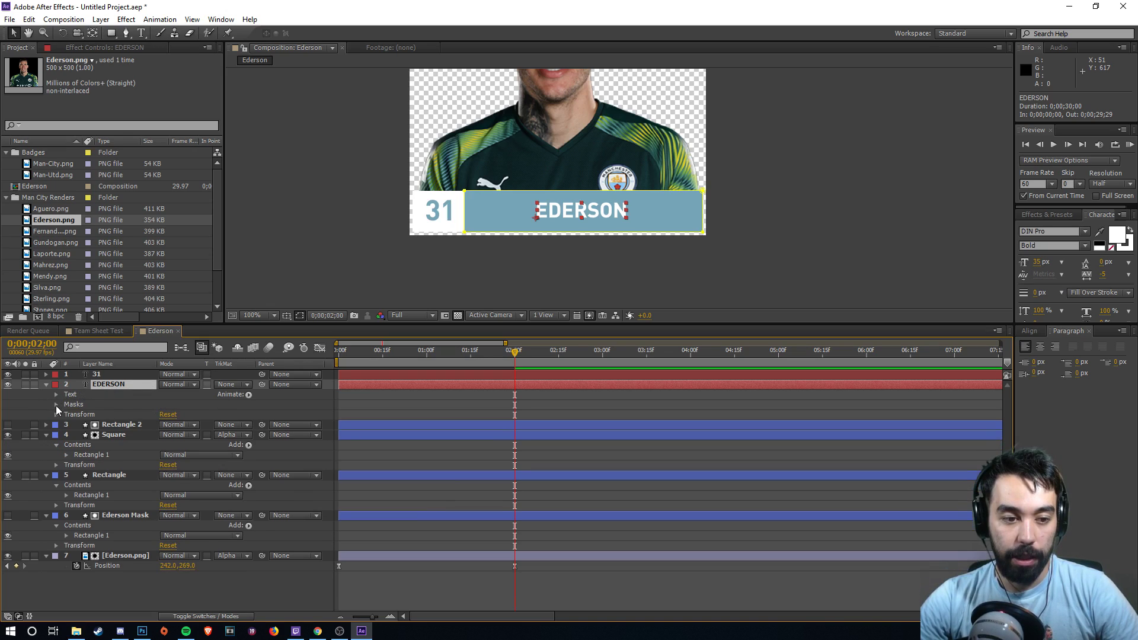
left_click(56, 394)
left_click(56, 394)
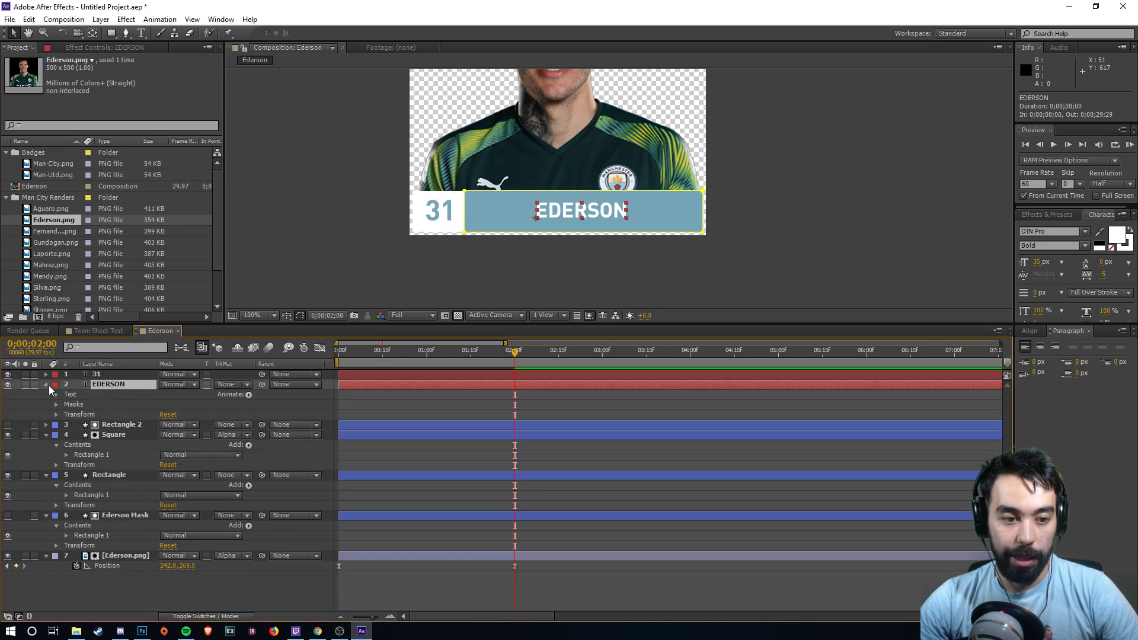
left_click(46, 384)
left_click(46, 383)
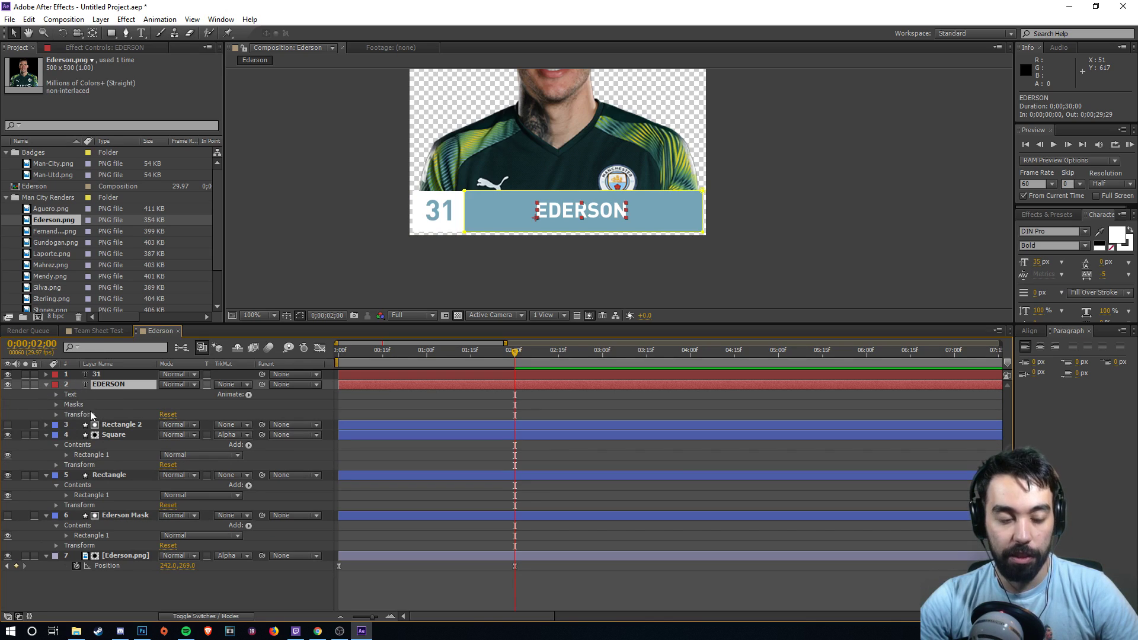
left_click(249, 396)
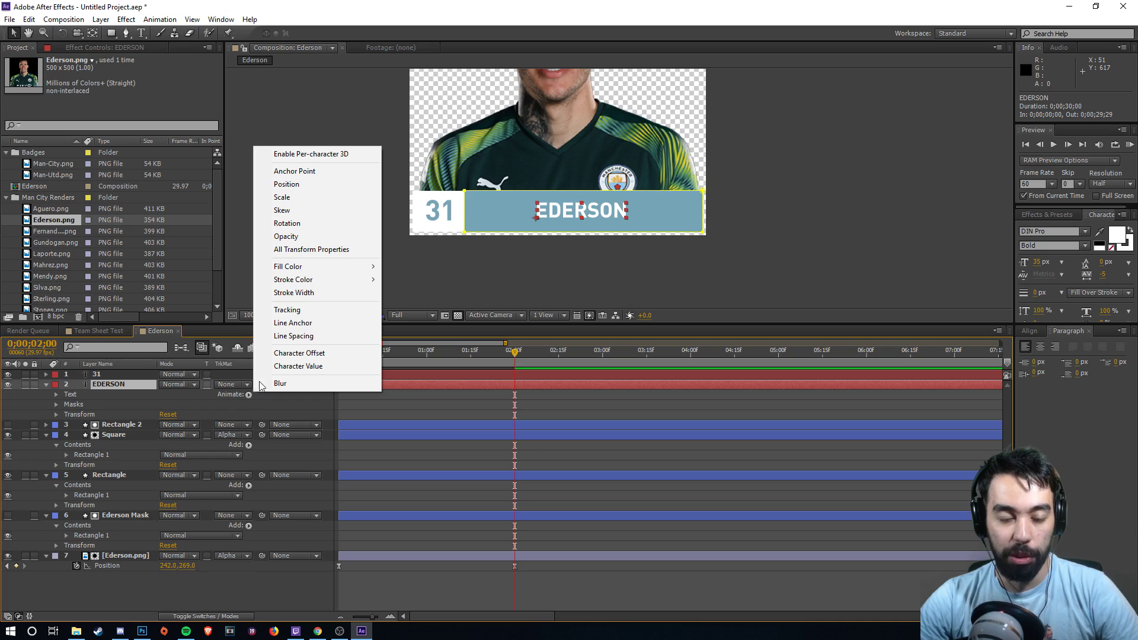
left_click(303, 185)
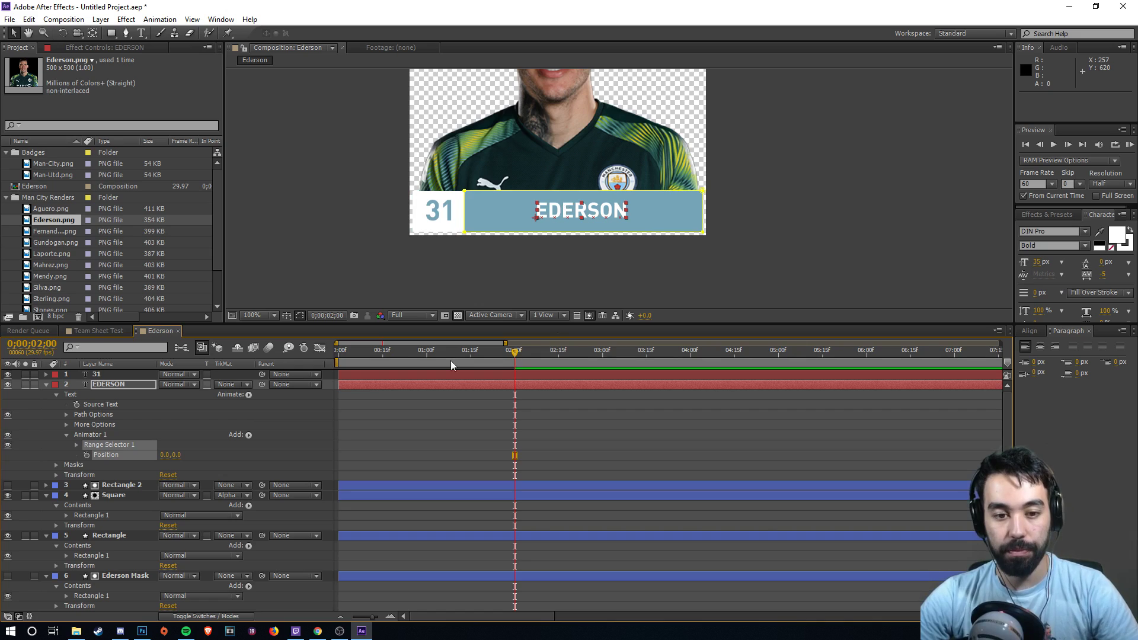
- Create a Position keyframe for the EDERSON text animator at 0 seconds
left_click(343, 350)
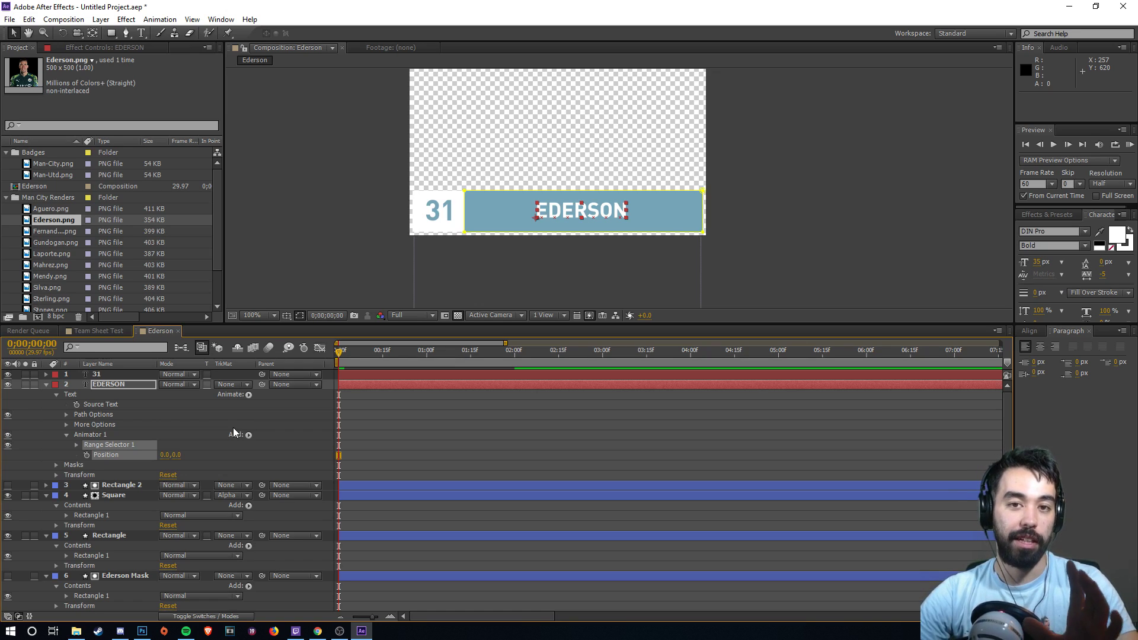
left_click(426, 350)
left_click_drag(426, 353, 329, 359)
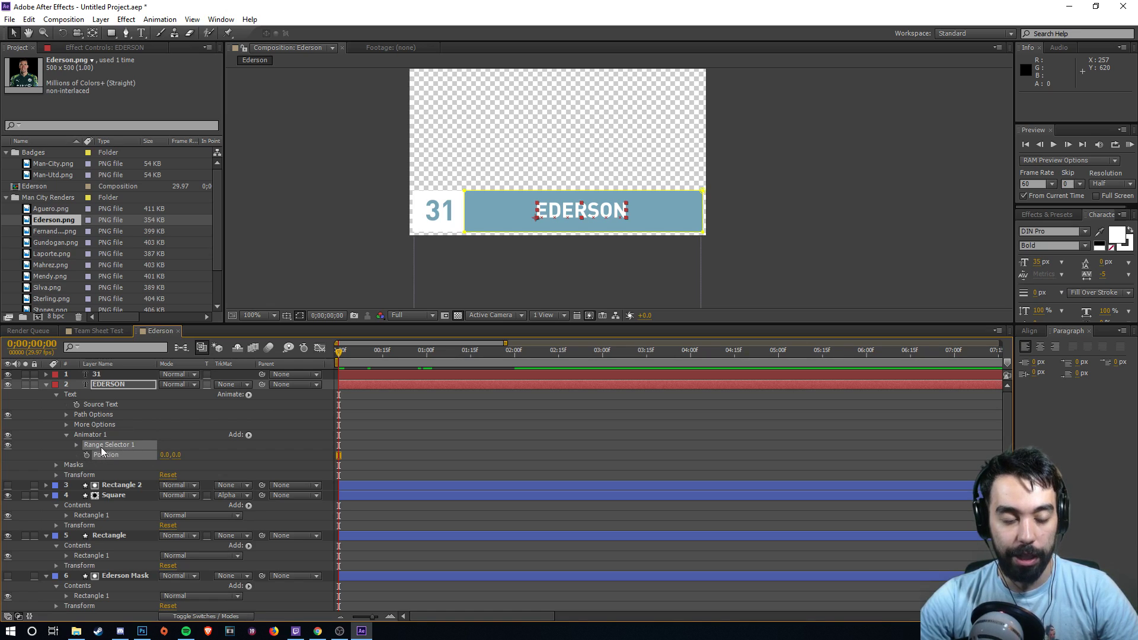
left_click(86, 455)
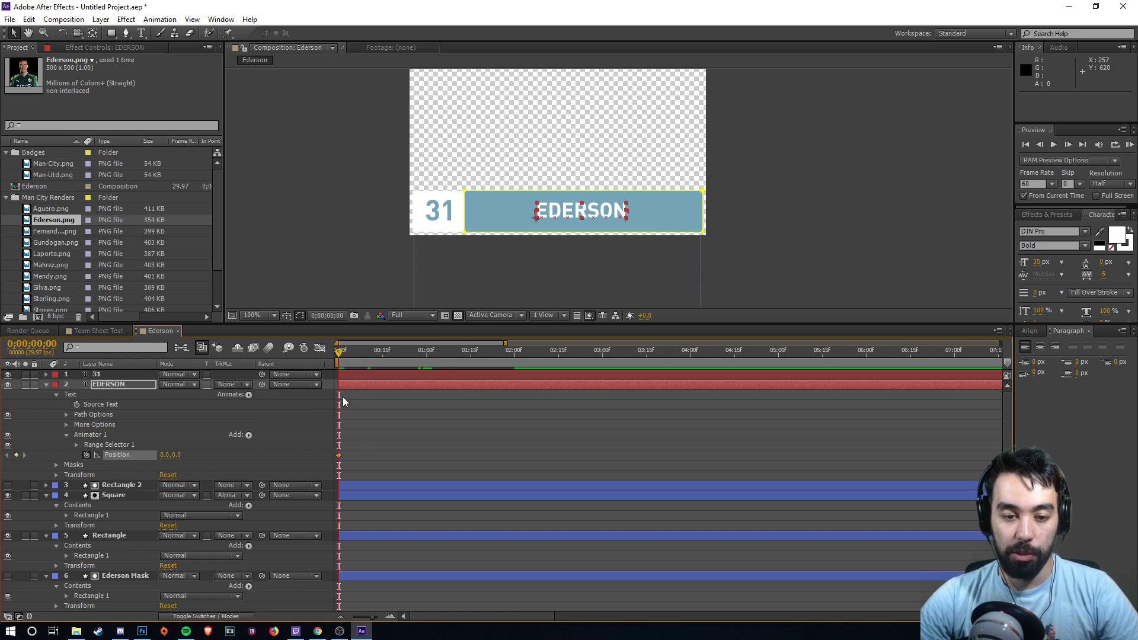
- Set the EDERSON animator's Position to -290.0, 0.0 at 2 seconds and scrub through the resulting slide
left_click_drag(340, 356, 517, 356)
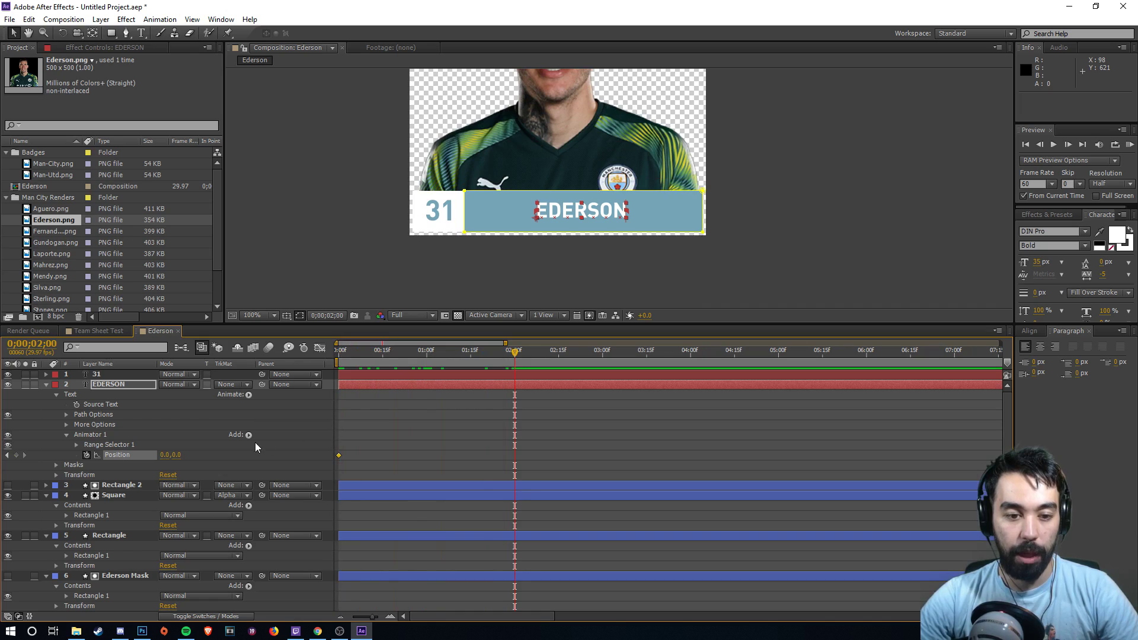
left_click_drag(177, 458, 3, 457)
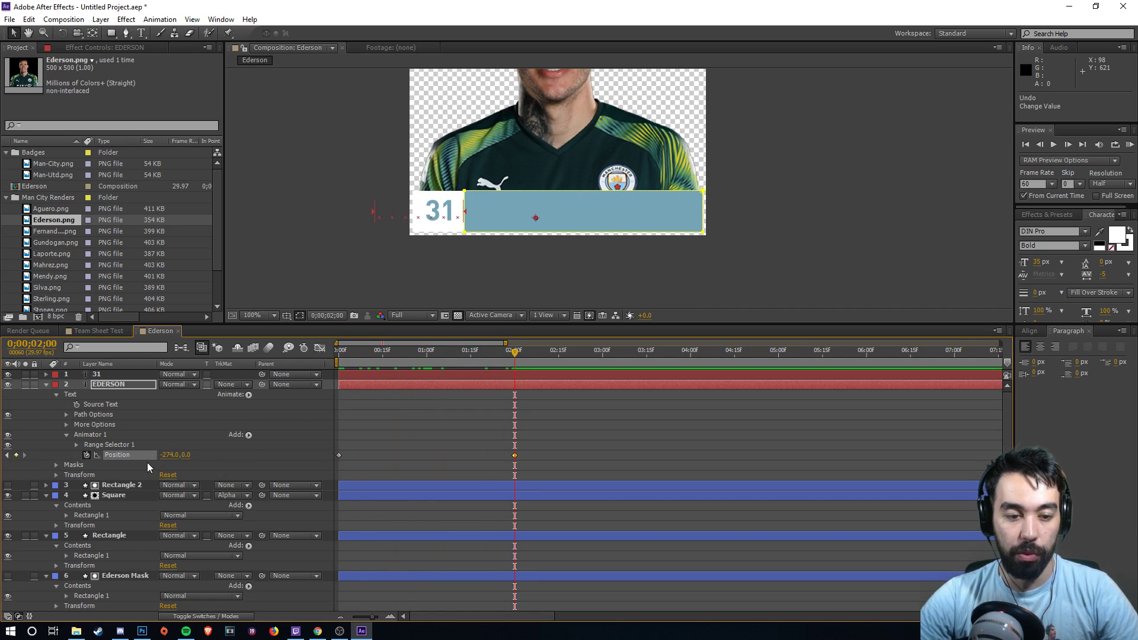
mouse_move(178, 461)
left_mouse_down()
mouse_move(157, 457)
mouse_move(228, 454)
mouse_move(166, 455)
left_mouse_up()
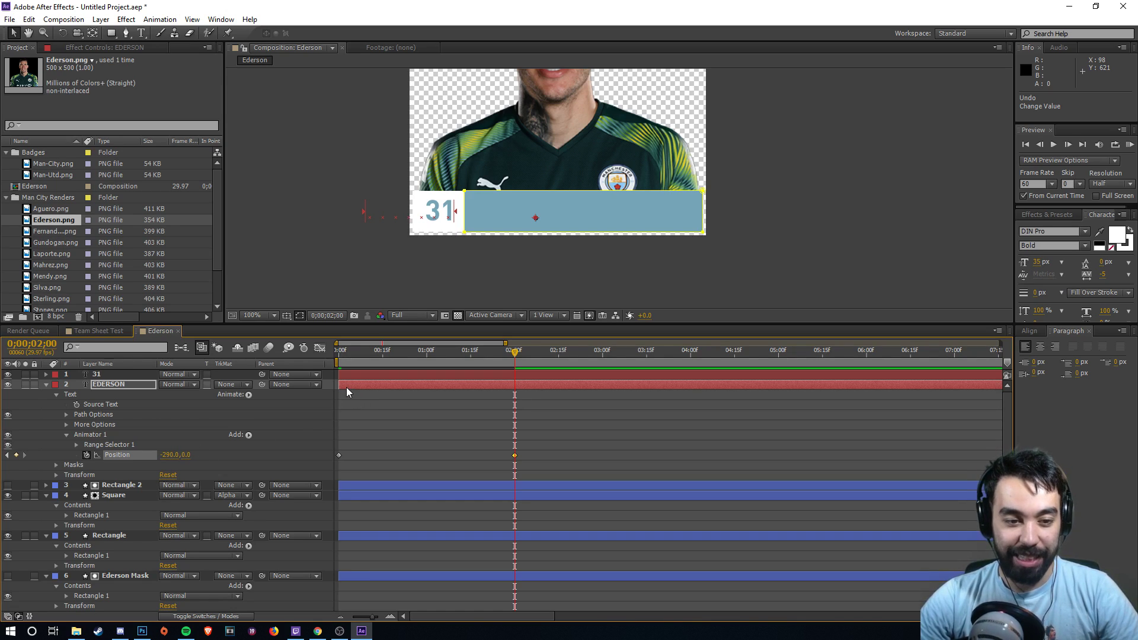
left_click_drag(337, 353, 515, 353)
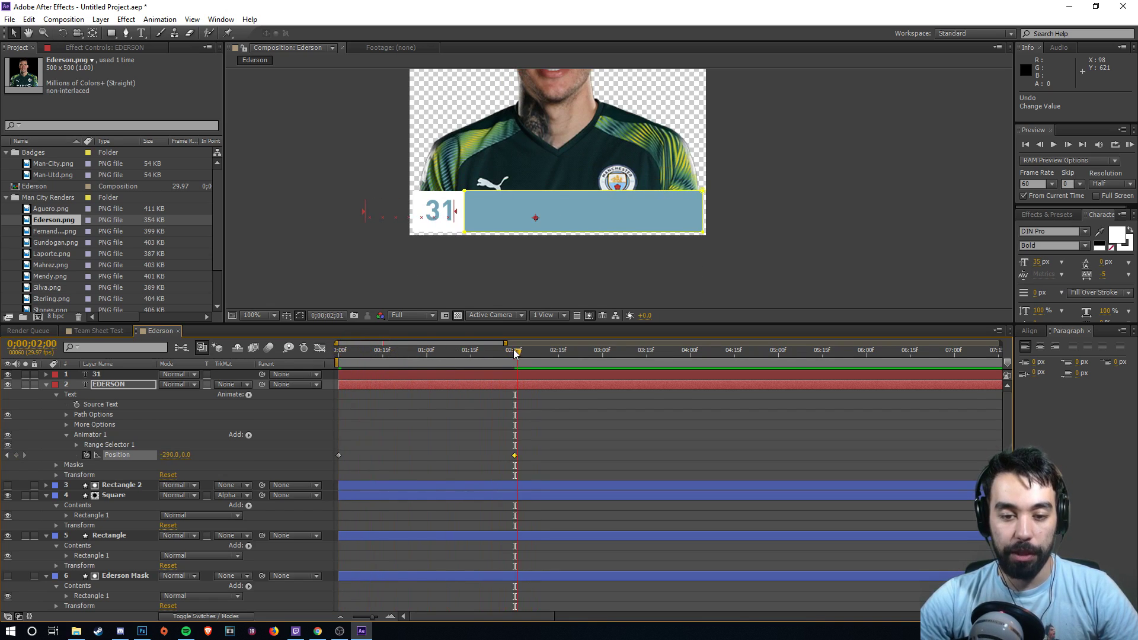
- Time-reverse both Position keyframes of the EDERSON text animator so the name slides into the bar
left_click(560, 447)
left_click_drag(541, 454, 333, 459)
right_click(339, 456)
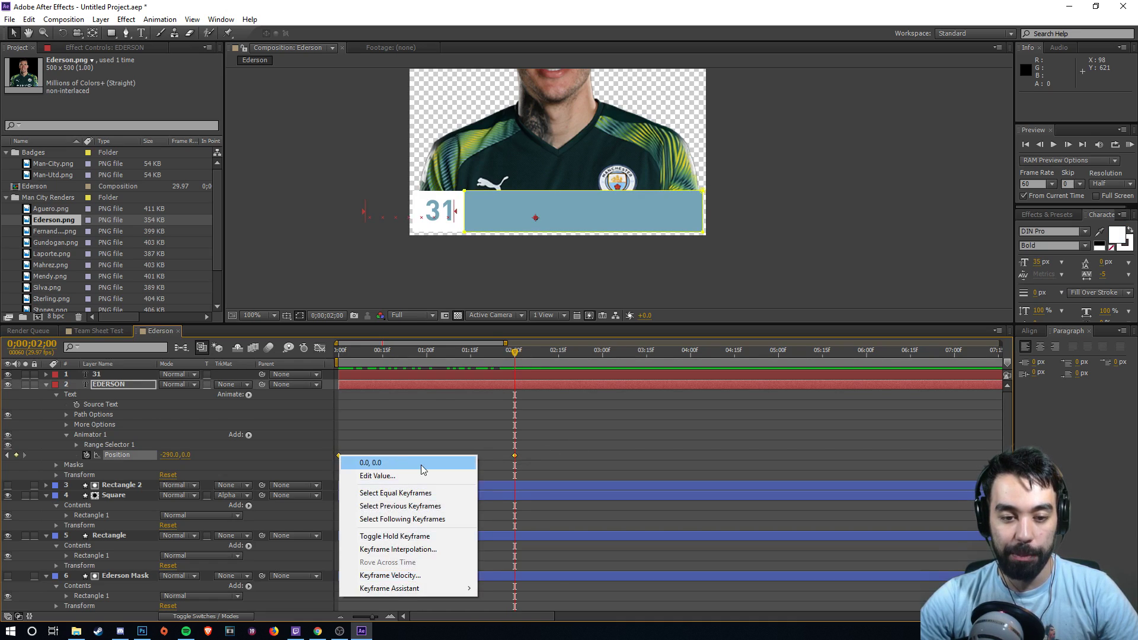
mouse_move(401, 588)
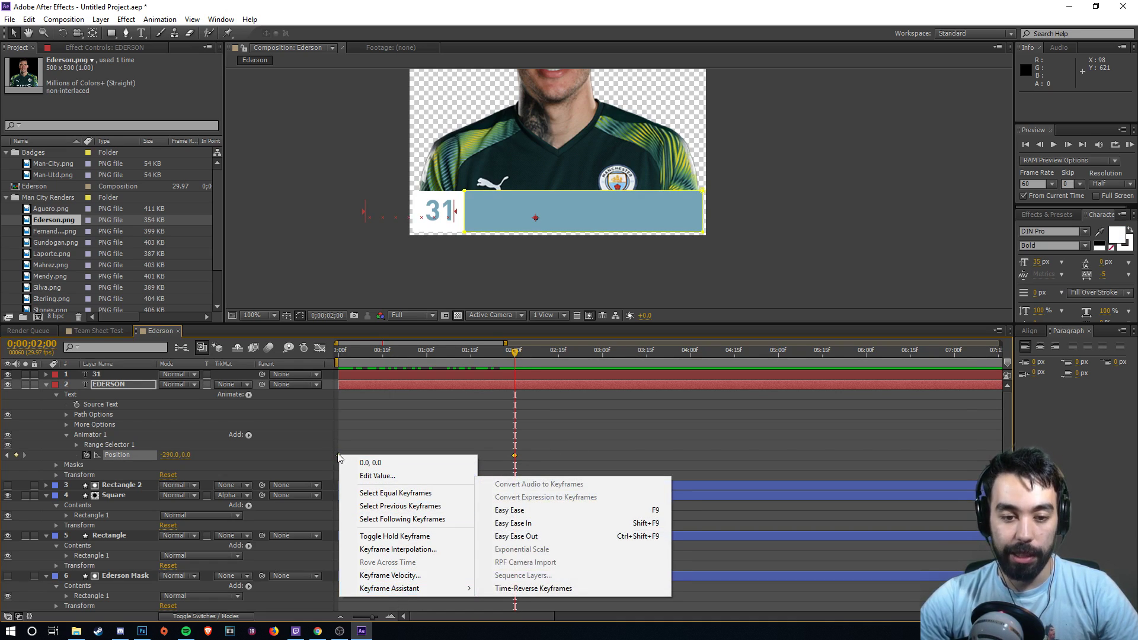
left_click(535, 589)
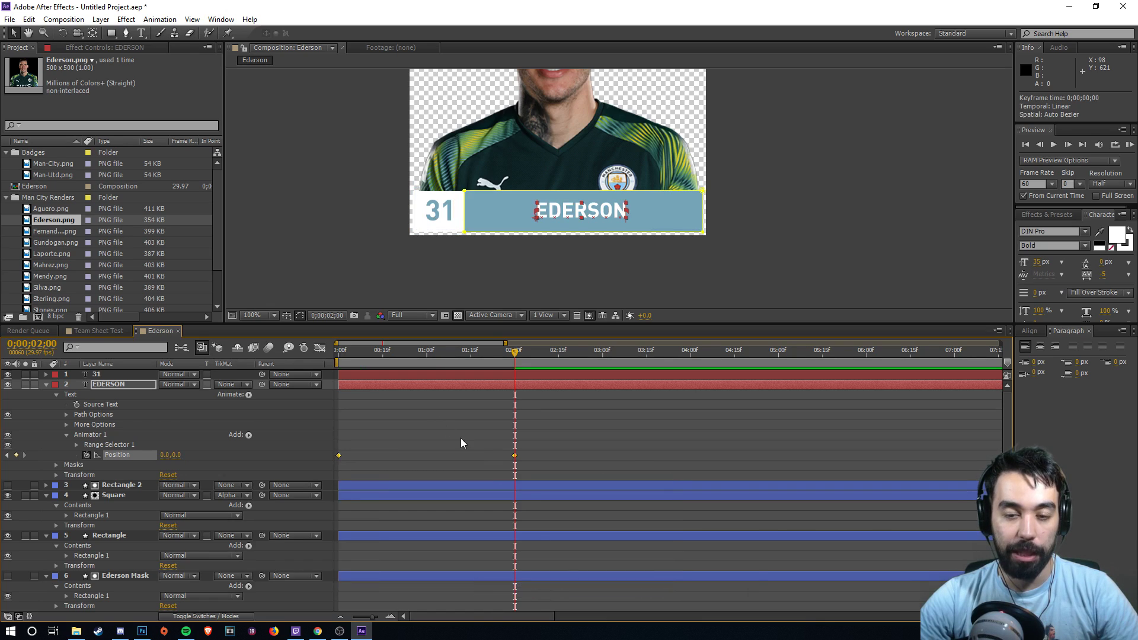
- Scrub and play the card animation to review the EDERSON name sliding into its bar
left_click(411, 452)
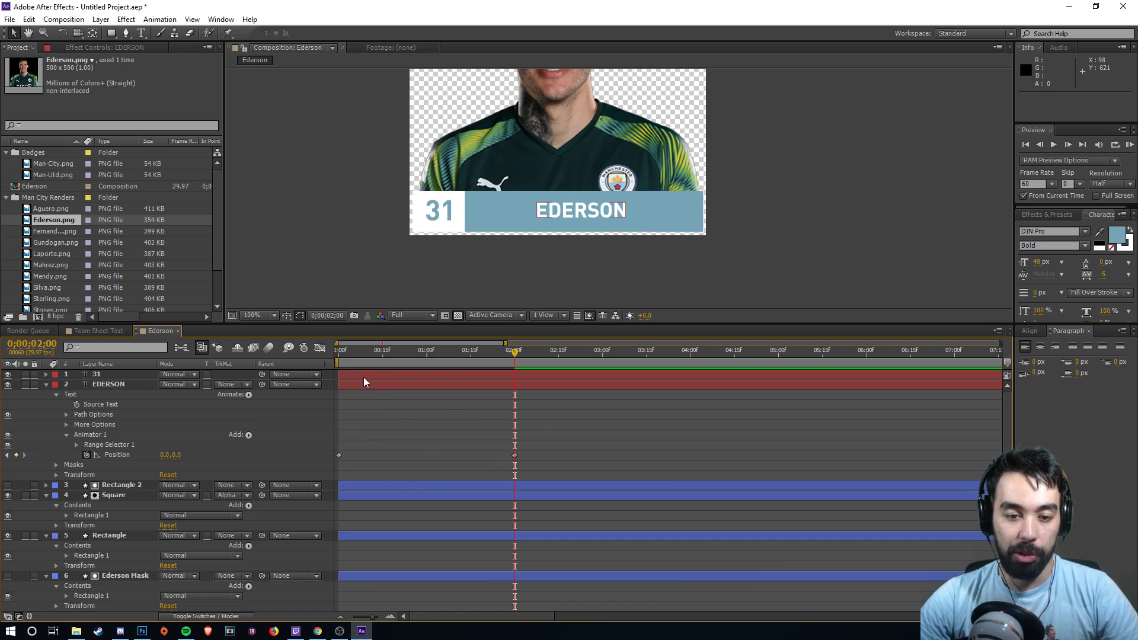
left_click_drag(338, 351, 420, 356)
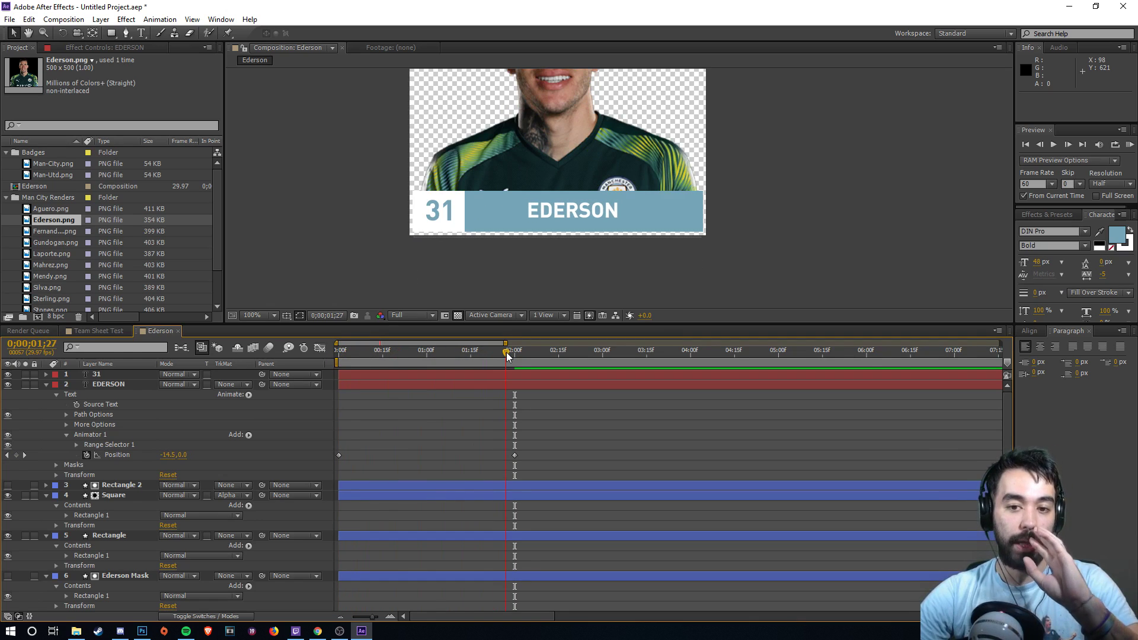
left_click_drag(506, 352, 314, 349)
left_click_drag(398, 352, 426, 350)
scroll(464, 281, "down", 1)
key("space")
left_click_drag(449, 212, 450, 261)
left_click_drag(342, 353, 515, 354)
- Draw a rectangular mask on the 31 text layer covering the white number square
left_click(121, 374)
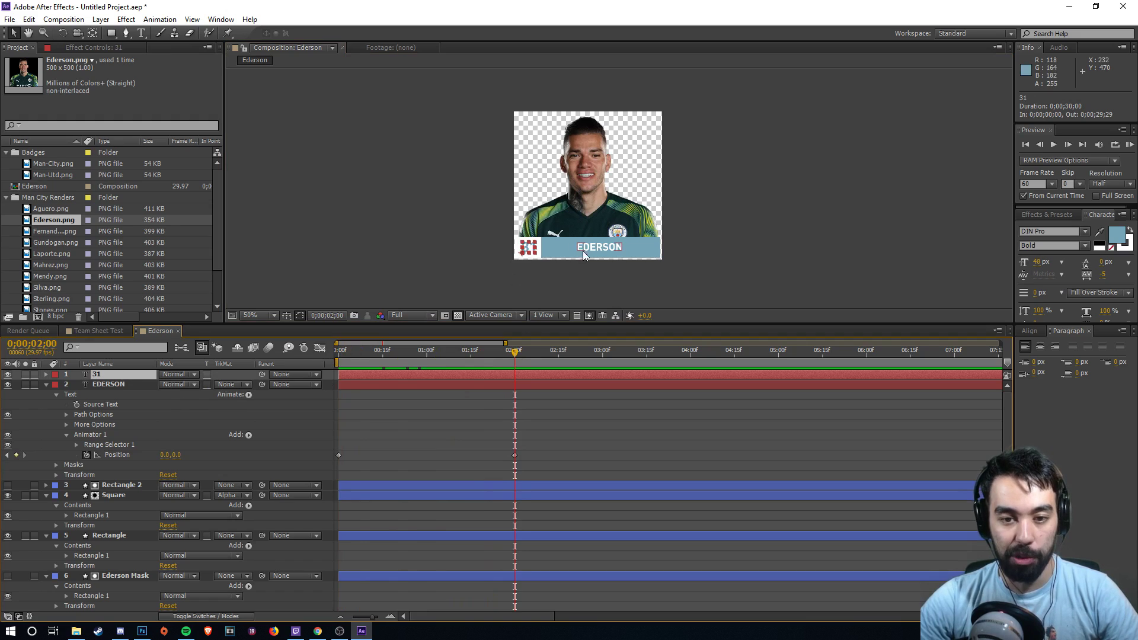
key("period")
left_click_drag(305, 254, 358, 152)
left_click(398, 278)
left_click(112, 375)
left_click(112, 33)
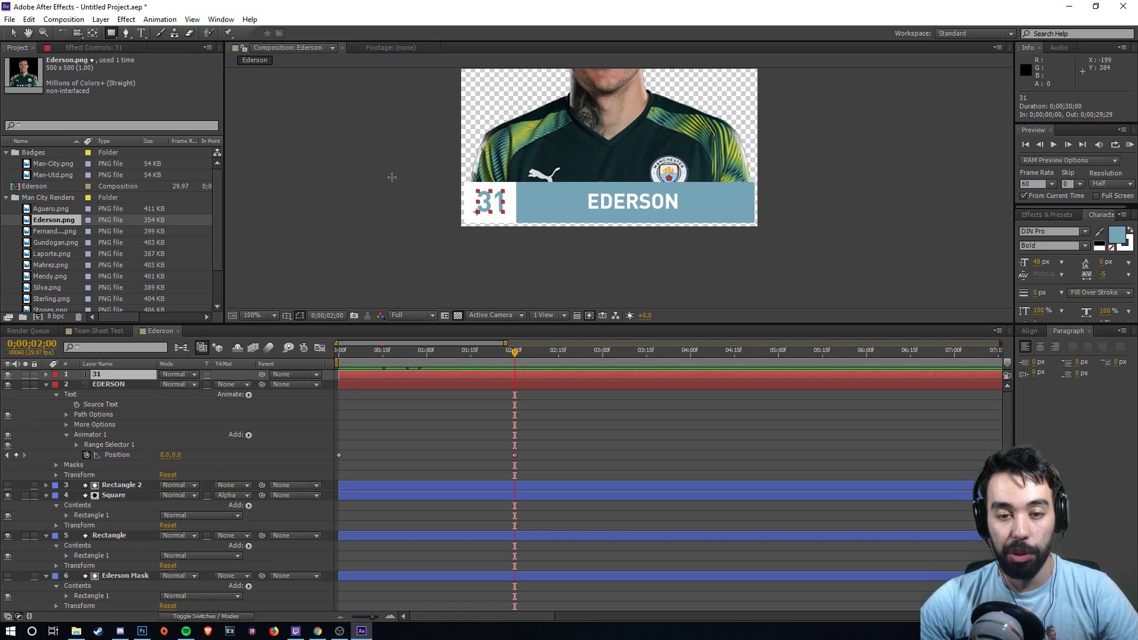
left_click_drag(466, 182, 513, 221)
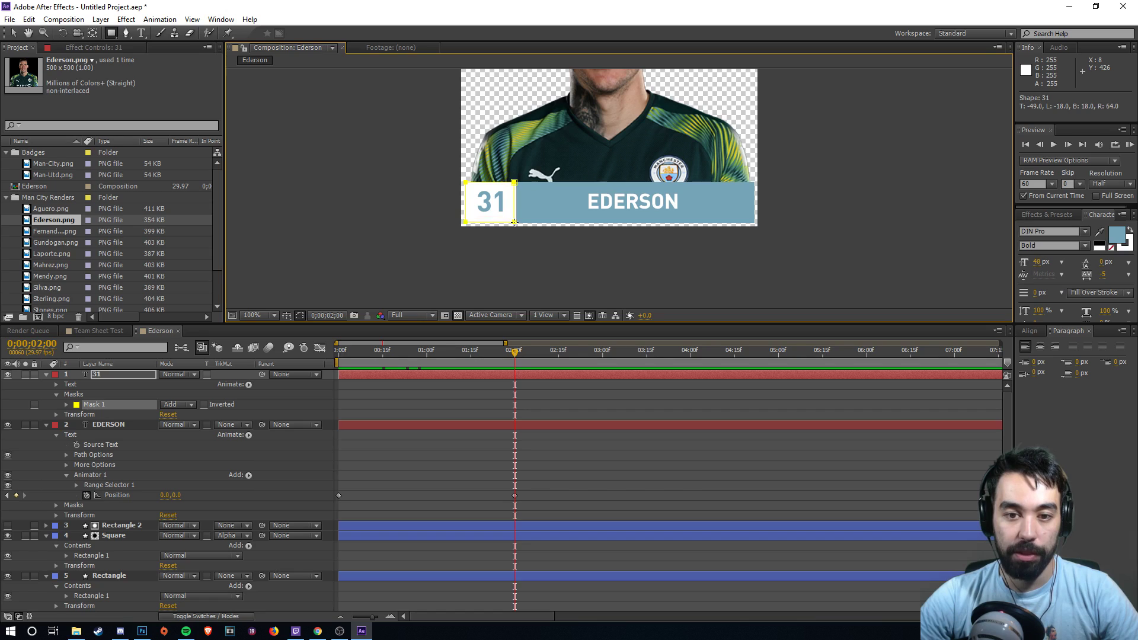
key("v")
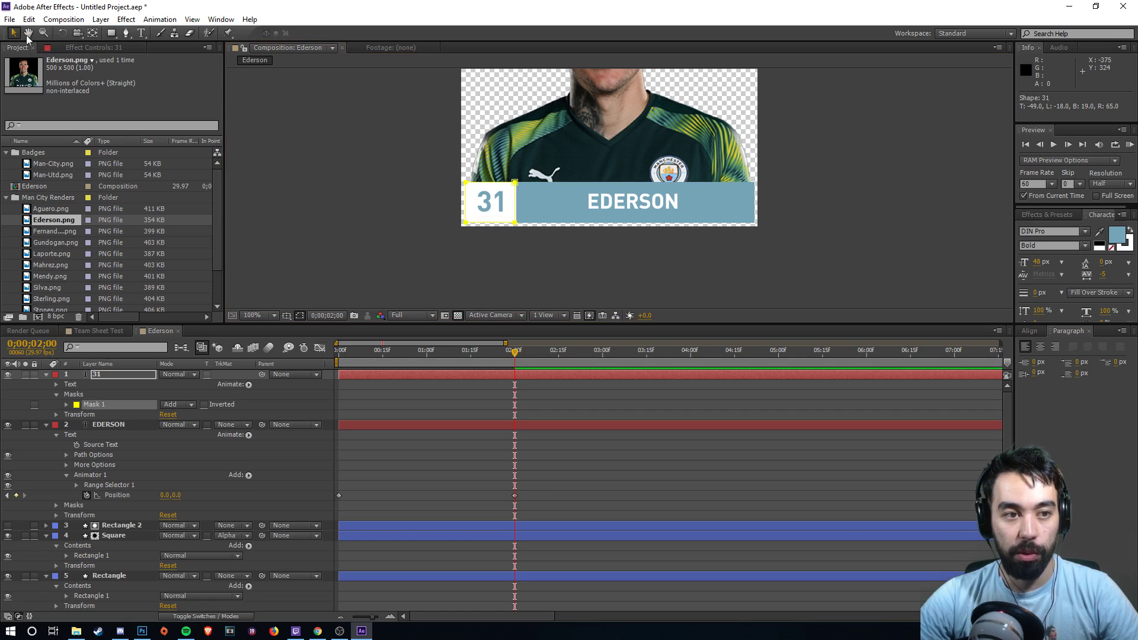
left_click(887, 226)
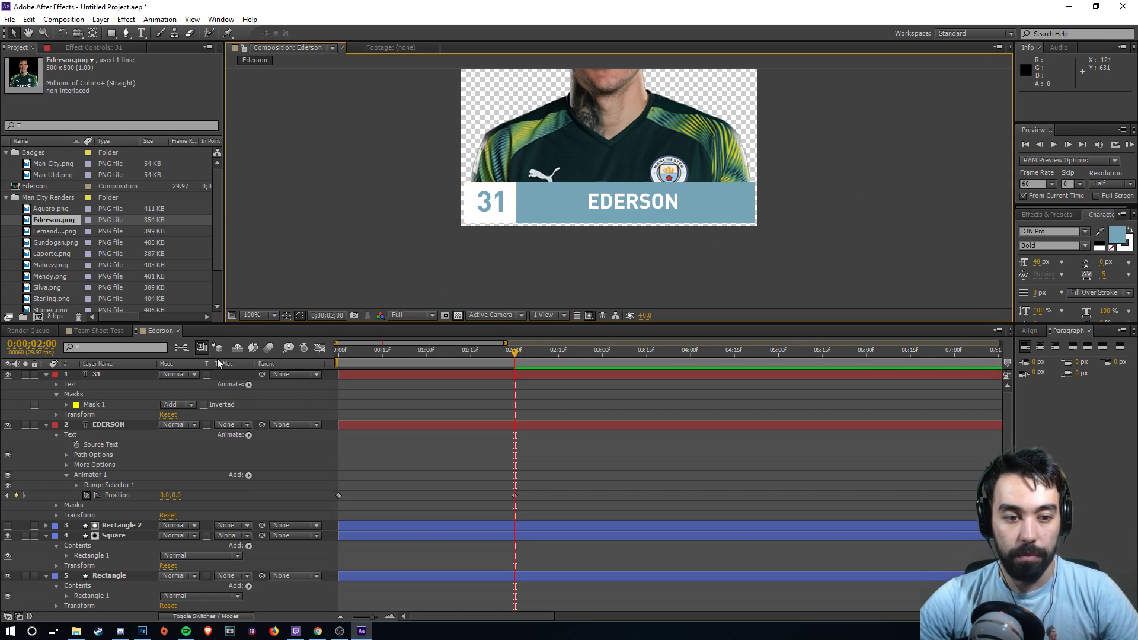
- Add a Position text animator to the 31 layer and create its Position keyframe at 0 seconds
left_click(115, 374)
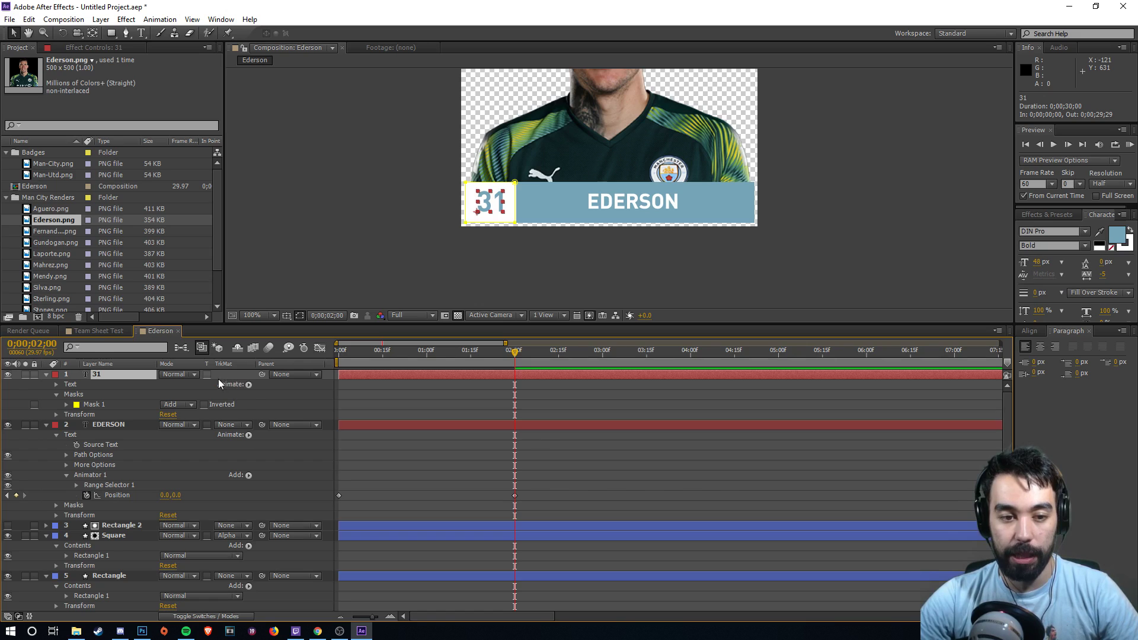
left_click(249, 385)
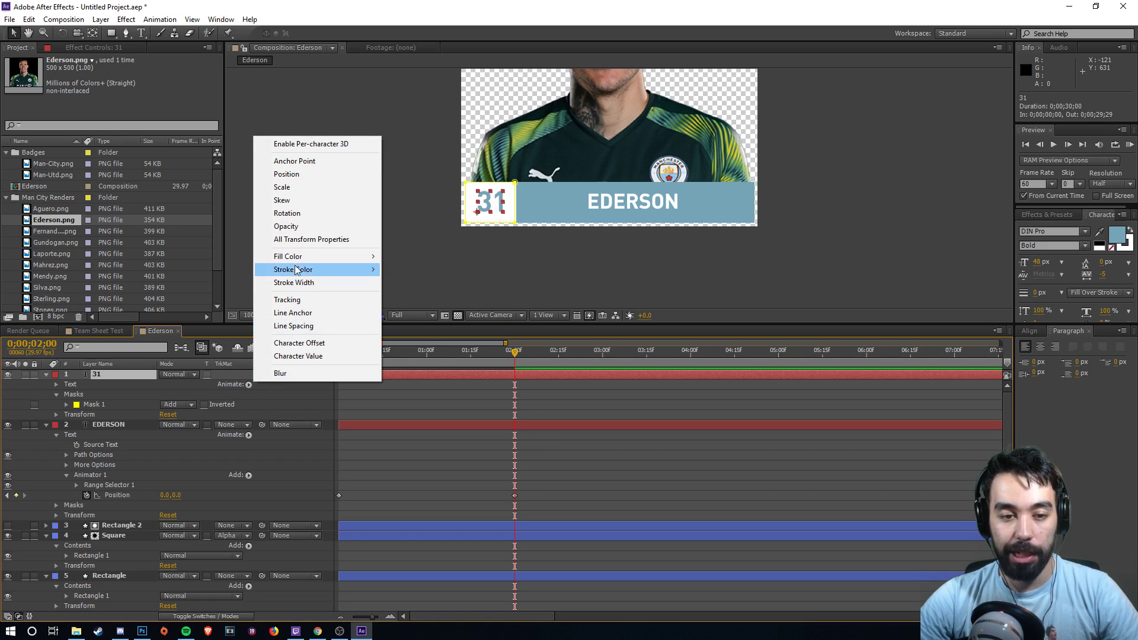
left_click(292, 176)
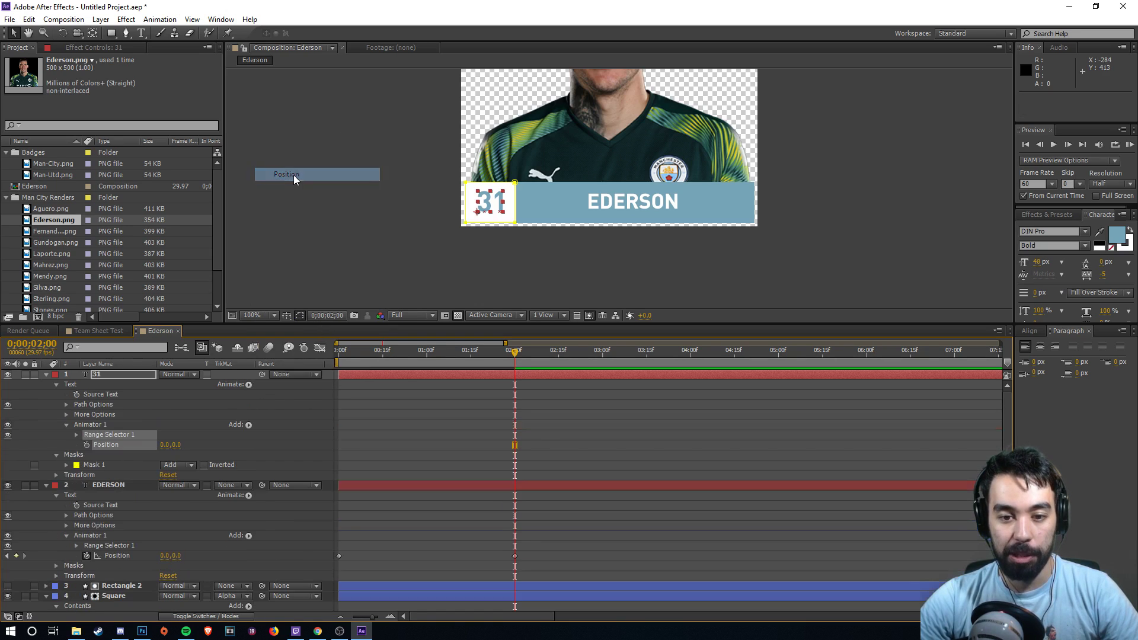
left_click_drag(350, 358, 327, 354)
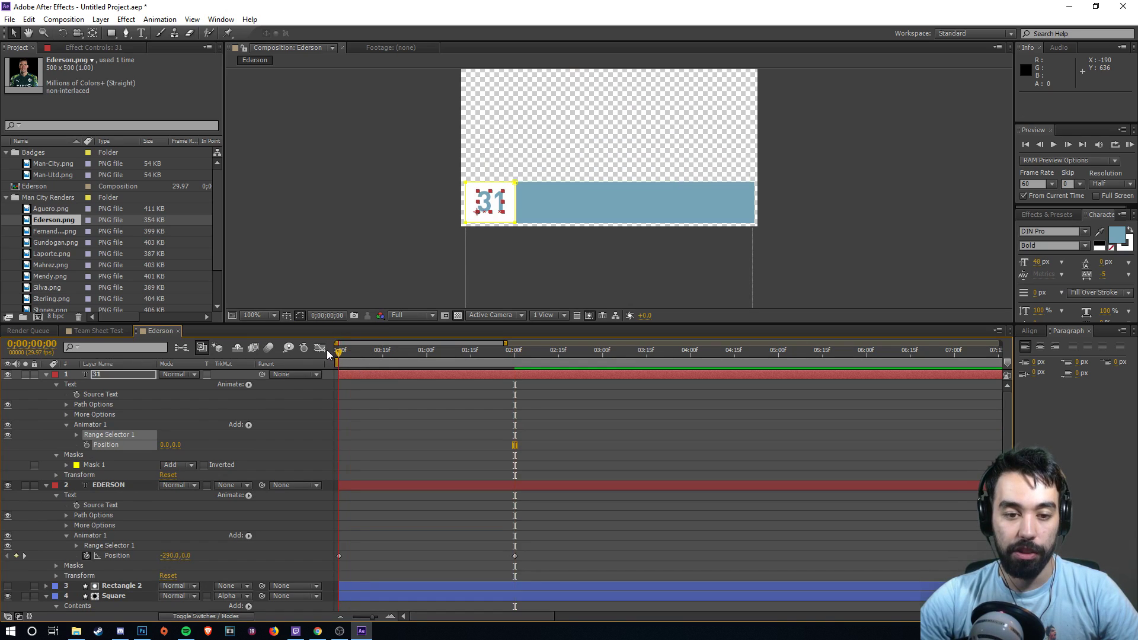
left_click(86, 445)
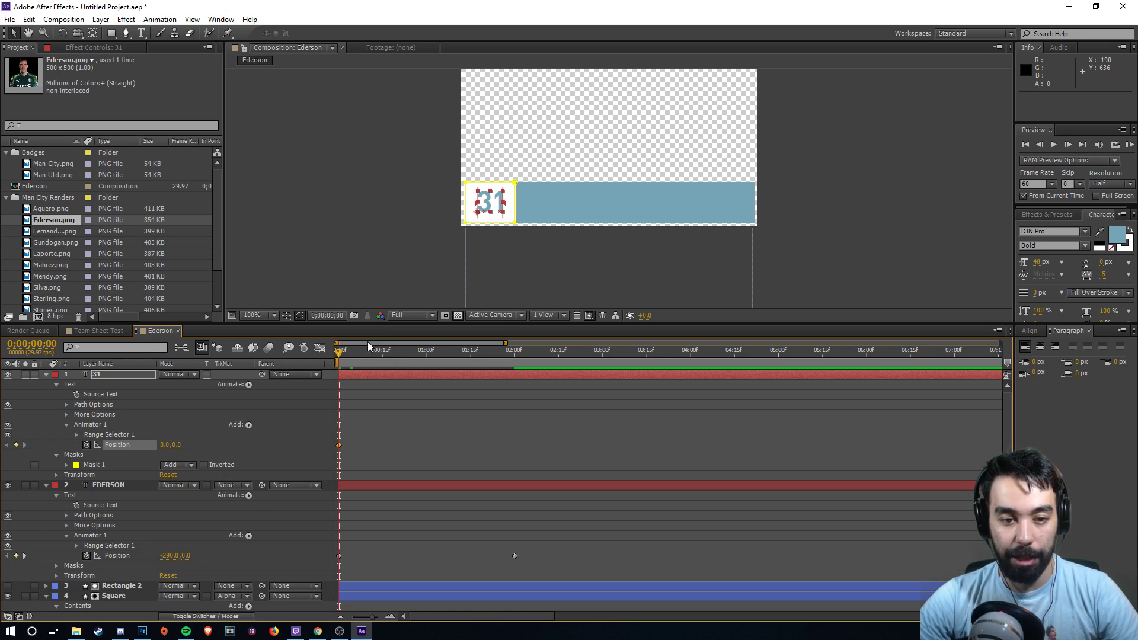
- Set the 31 animator's Position to 0.0, -60.0 at 2 seconds
left_click_drag(354, 352, 515, 351)
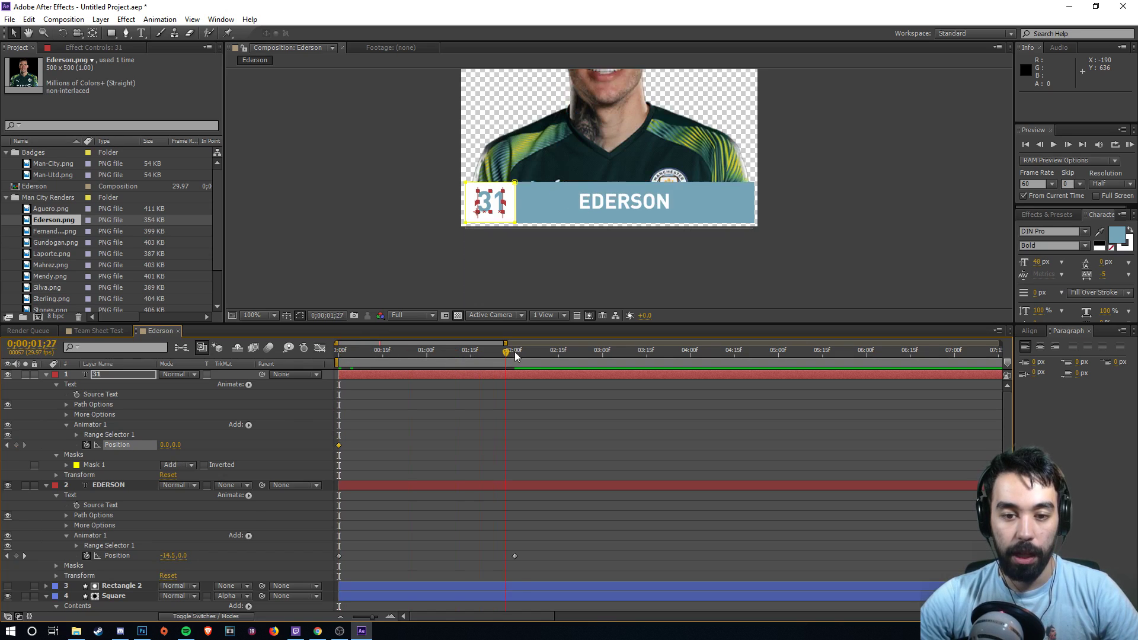
left_click(233, 445)
left_click_drag(175, 445, 143, 443)
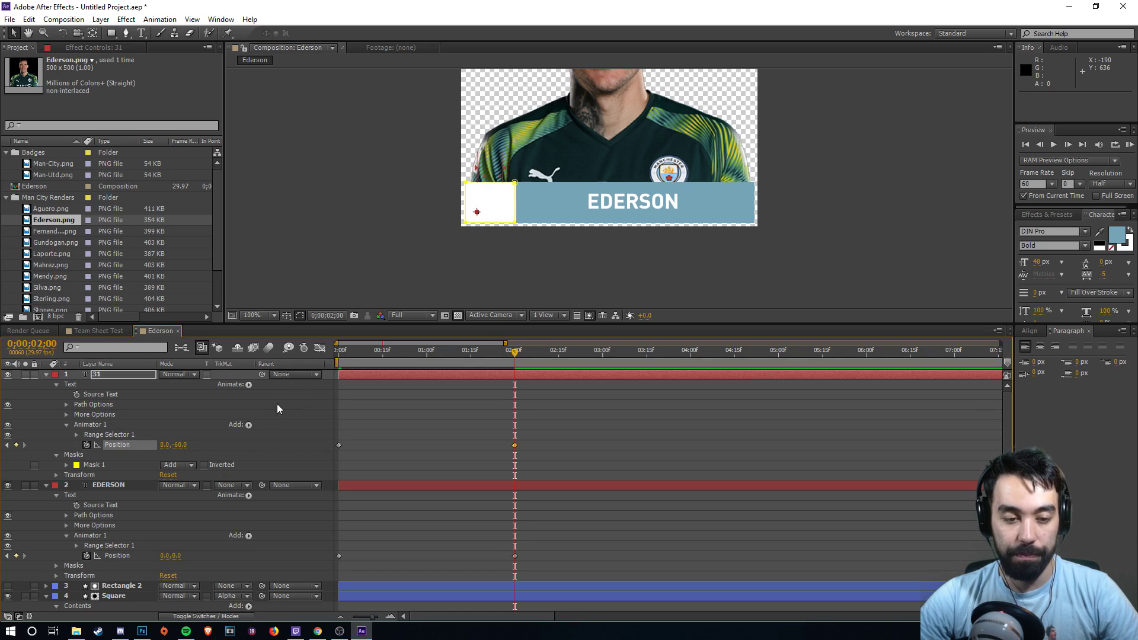
left_click(552, 448)
- Time-reverse both Position keyframes of the 31 text animator so the number slides into its square
left_click_drag(343, 354, 314, 371)
left_click_drag(525, 439, 337, 448)
right_click(339, 445)
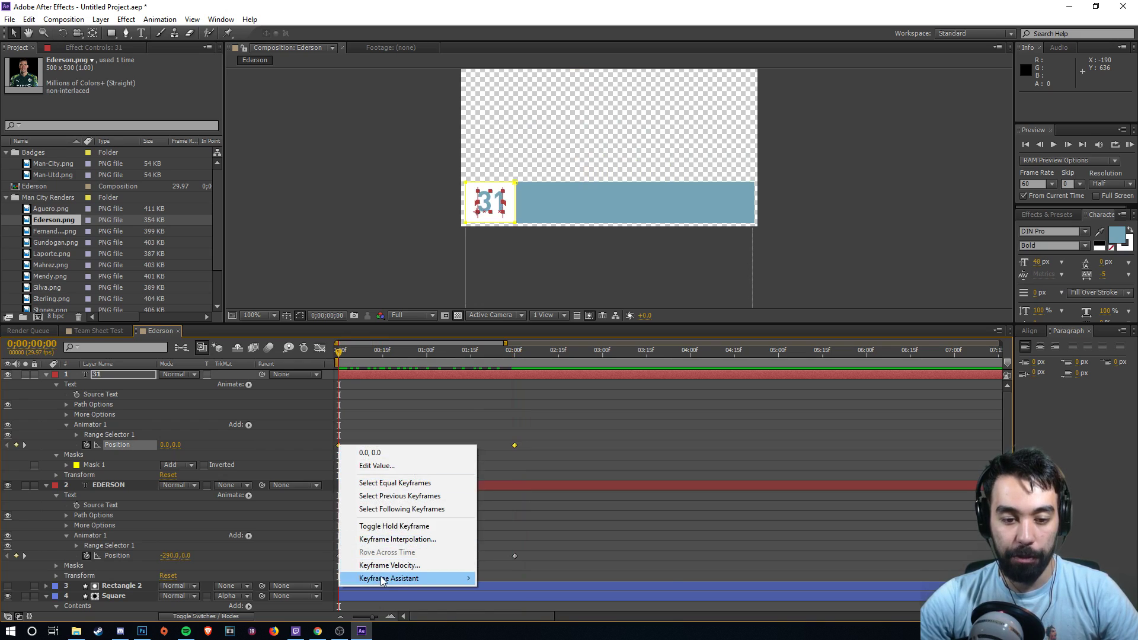
left_click(539, 437)
left_click_drag(538, 439, 328, 449)
right_click(515, 445)
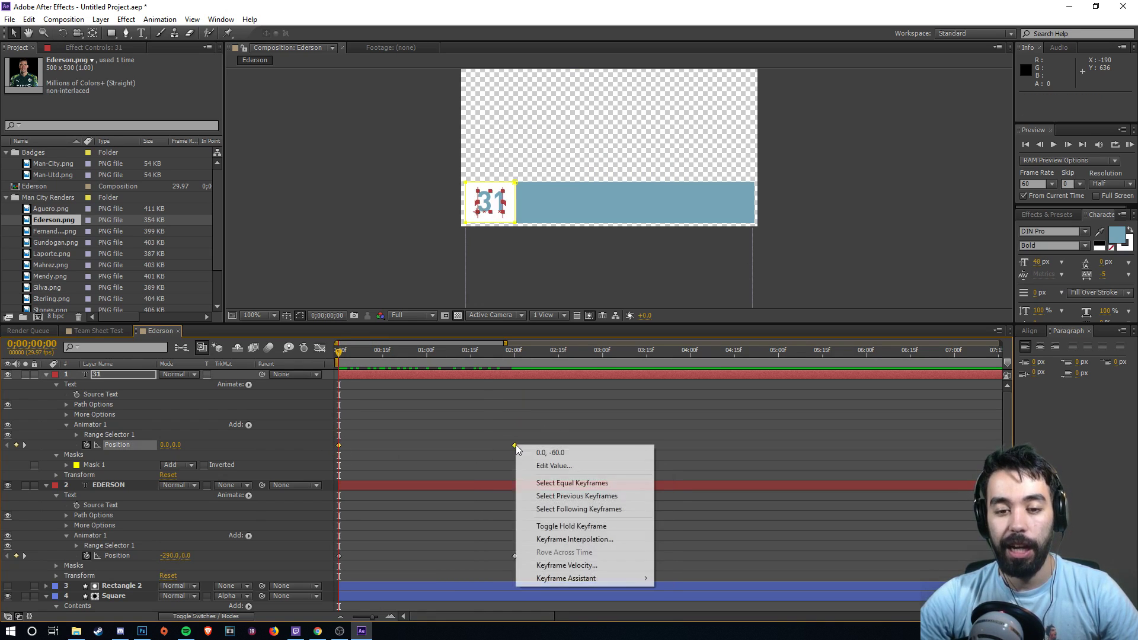
mouse_move(576, 580)
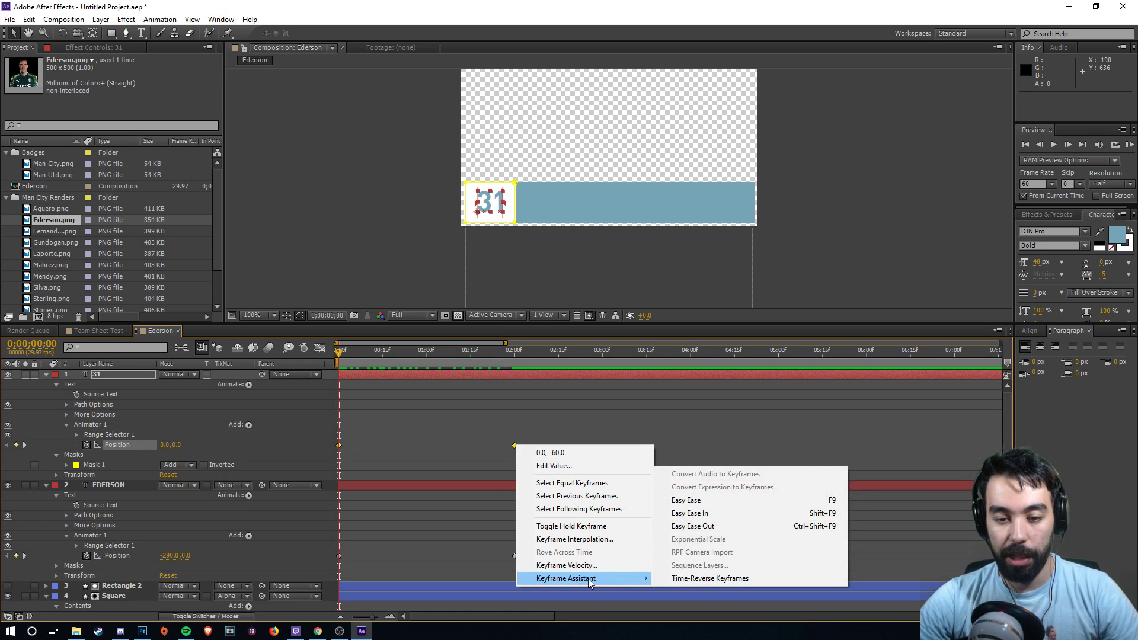
left_click(685, 578)
- Scrub through the opening of the animation to check the number and name entering the whole card
mouse_move(337, 354)
left_mouse_down()
mouse_move(553, 366)
mouse_move(325, 349)
left_mouse_up()
scroll(346, 222, "down", 1)
left_click(802, 176)
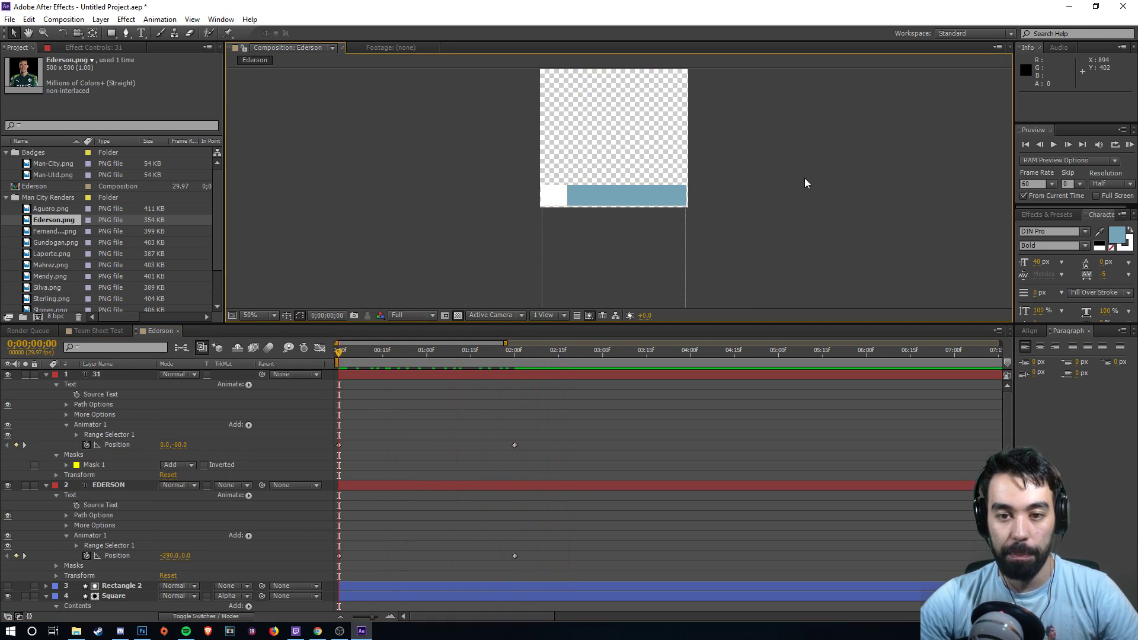
scroll(802, 177, "down", 2)
left_click_drag(763, 143, 758, 181)
scroll(757, 179, "up", 2)
left_click_drag(729, 217, 728, 181)
mouse_move(340, 354)
left_mouse_down()
mouse_move(521, 361)
mouse_move(320, 365)
left_mouse_up()
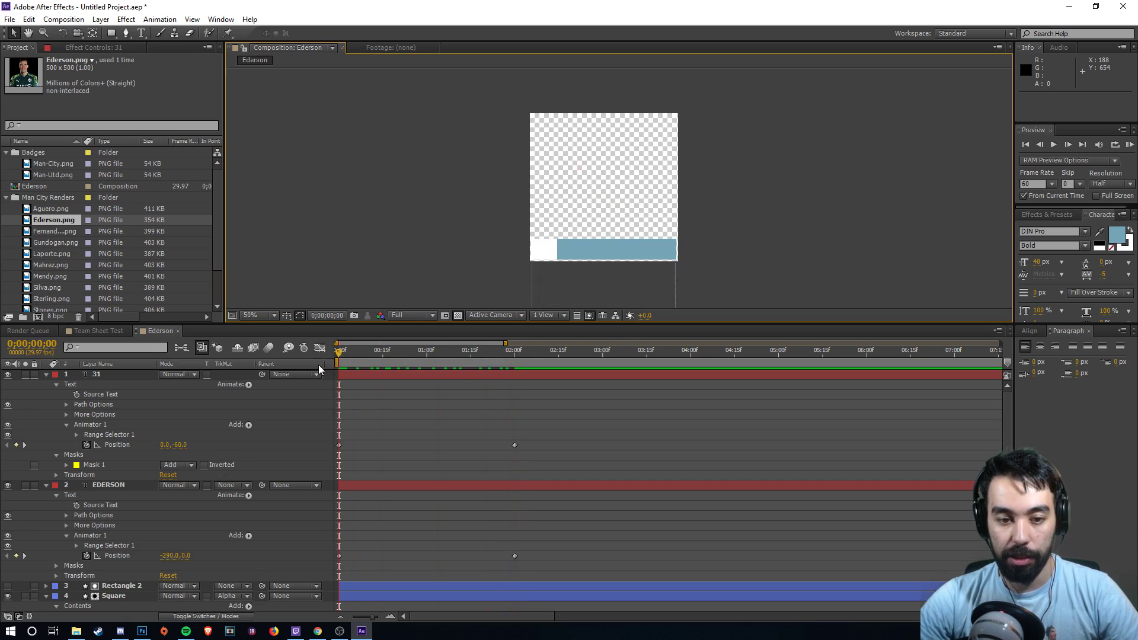
- Apply Easy Ease to the Position keyframes of the 31 and EDERSON text animators and scrub to 2 seconds
left_click_drag(585, 410, 316, 575)
key("F9")
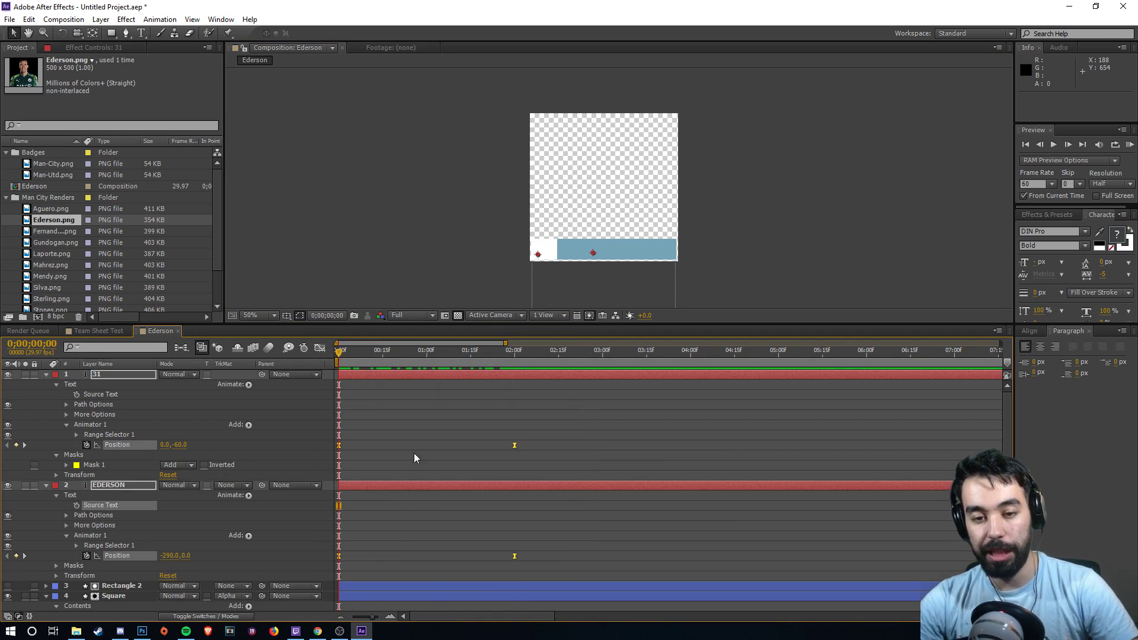
left_click_drag(339, 360, 515, 359)
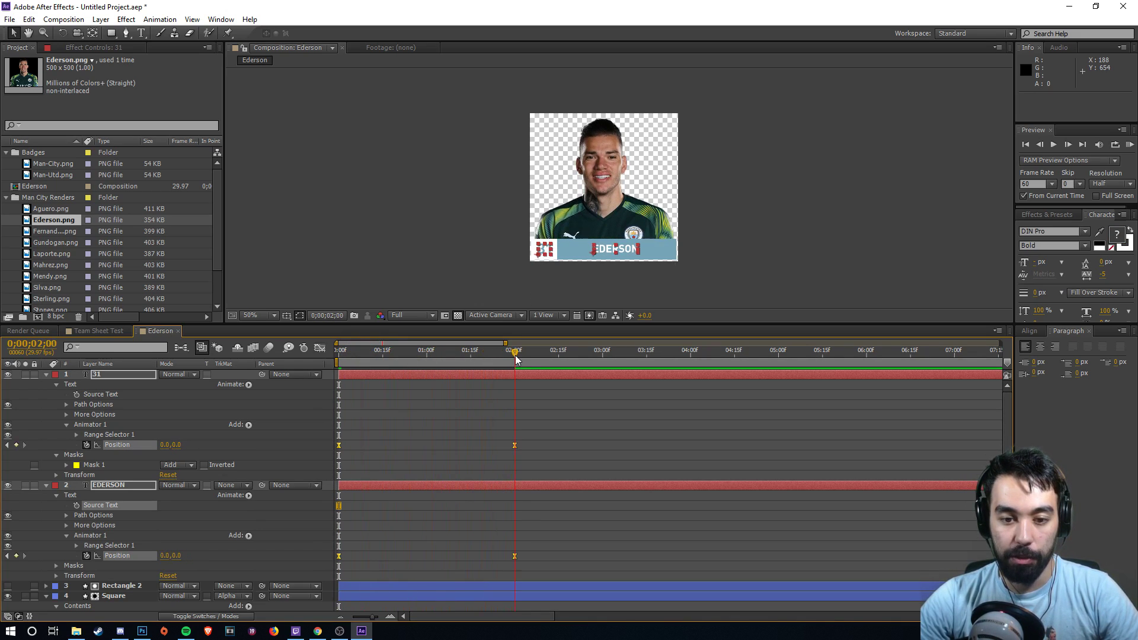
- Shorten the incoming ease of both text animators' 2-second Position keyframes to about 17% influence in the speed graph
left_click(320, 348)
left_click_drag(572, 539, 417, 575)
left_click_drag(486, 578, 499, 575)
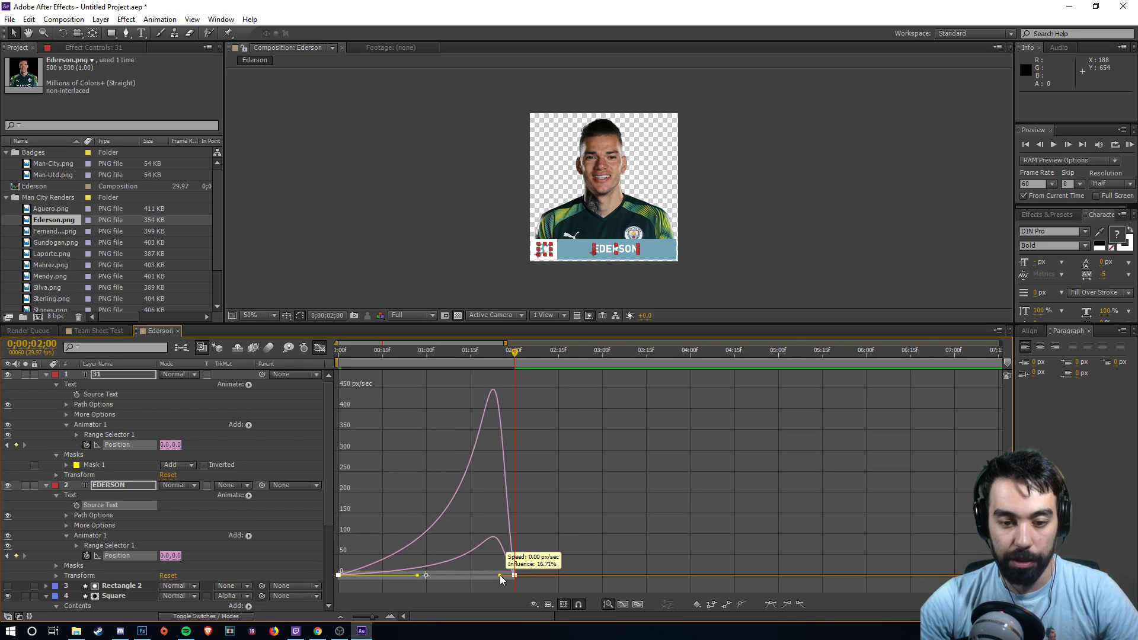
left_click(324, 349)
- Preview the eased card animation from 0 seconds and scrub through to 2 seconds
mouse_move(346, 353)
left_mouse_down()
mouse_move(503, 358)
mouse_move(345, 354)
left_mouse_up()
left_click(322, 276)
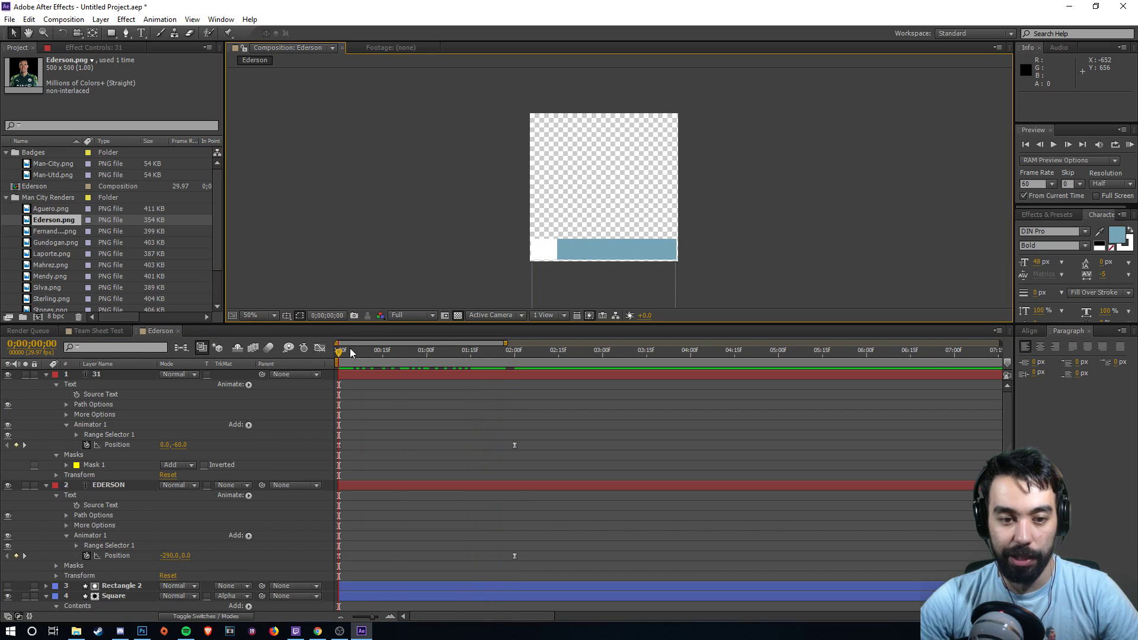
left_click(1129, 144)
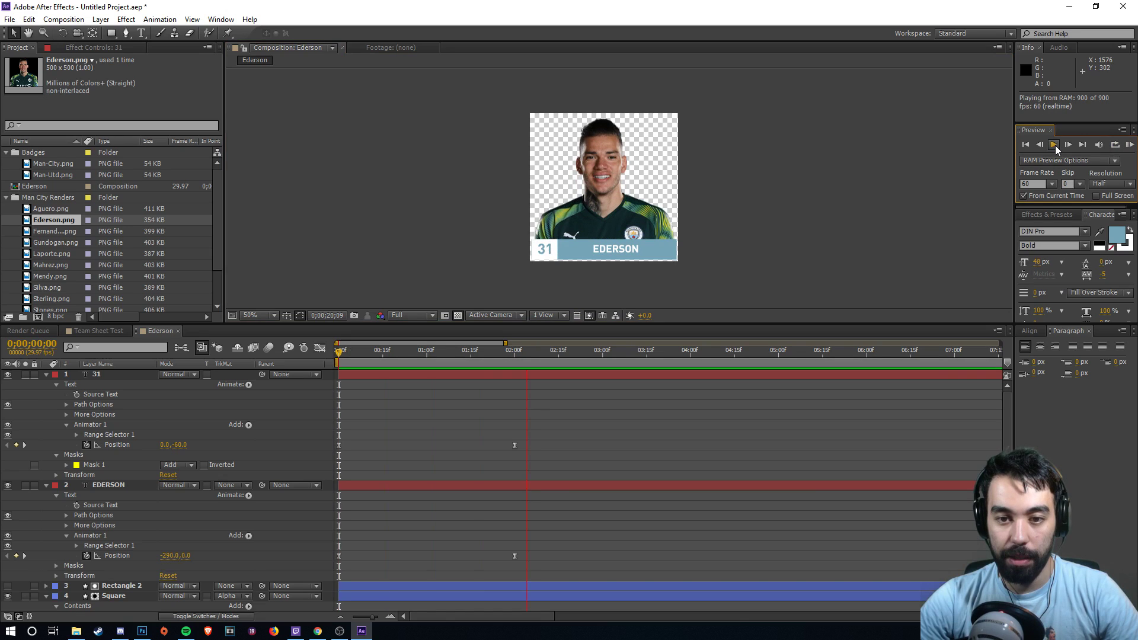
key("space")
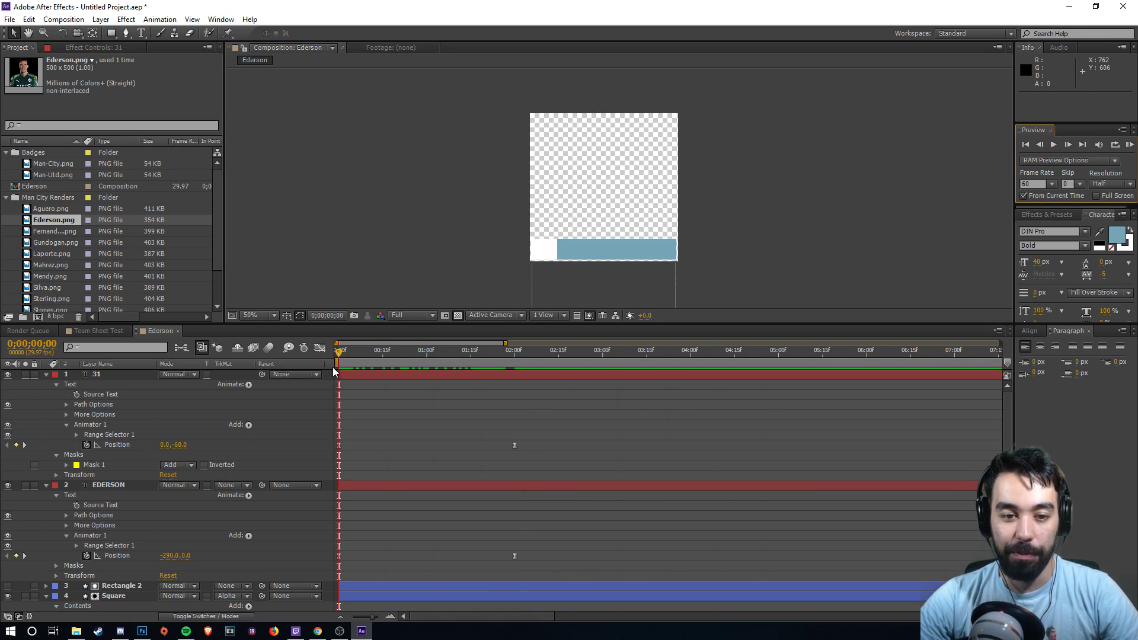
key("space")
left_click_drag(463, 353, 514, 345)
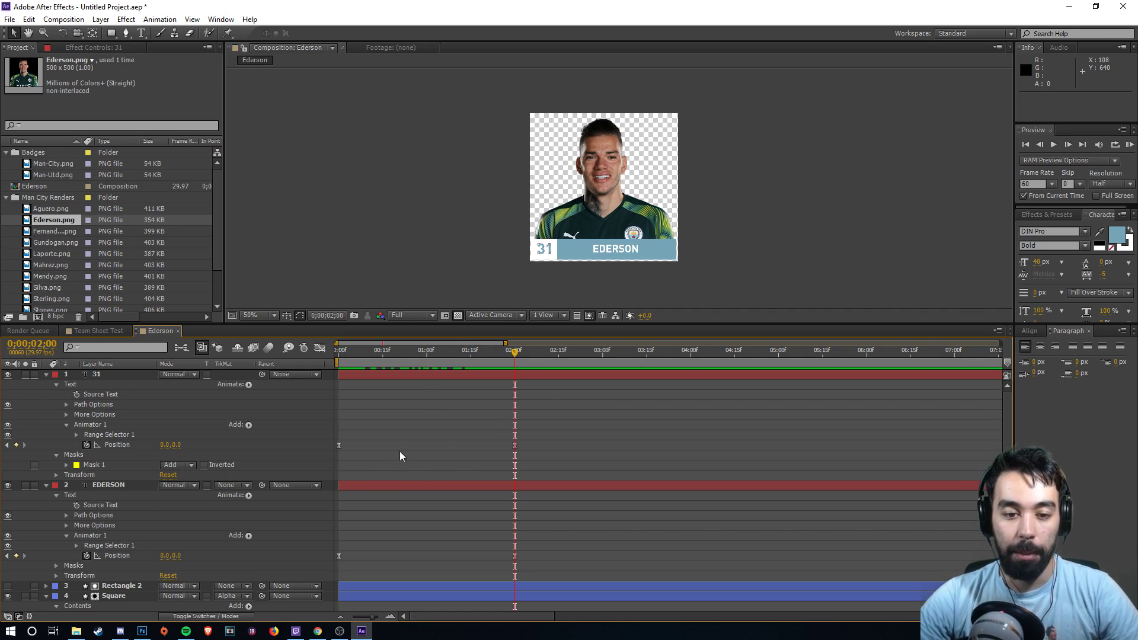
- Enlarge the timeline area and select all seven layers, from 31 down to Ederson.png
left_click_drag(666, 324, 677, 186)
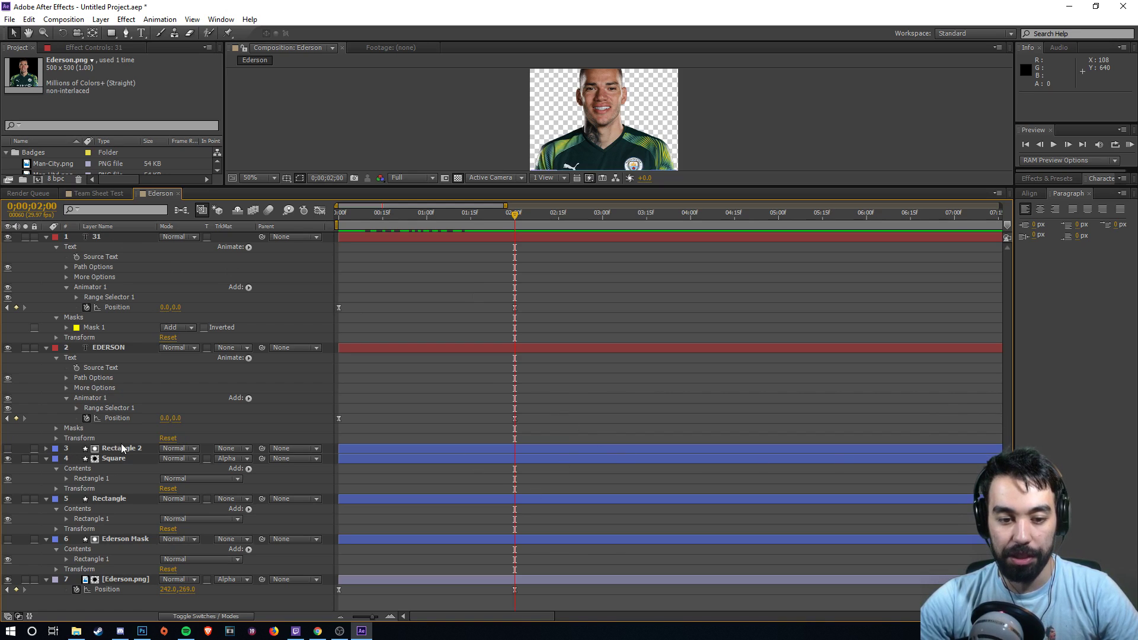
left_click(109, 240)
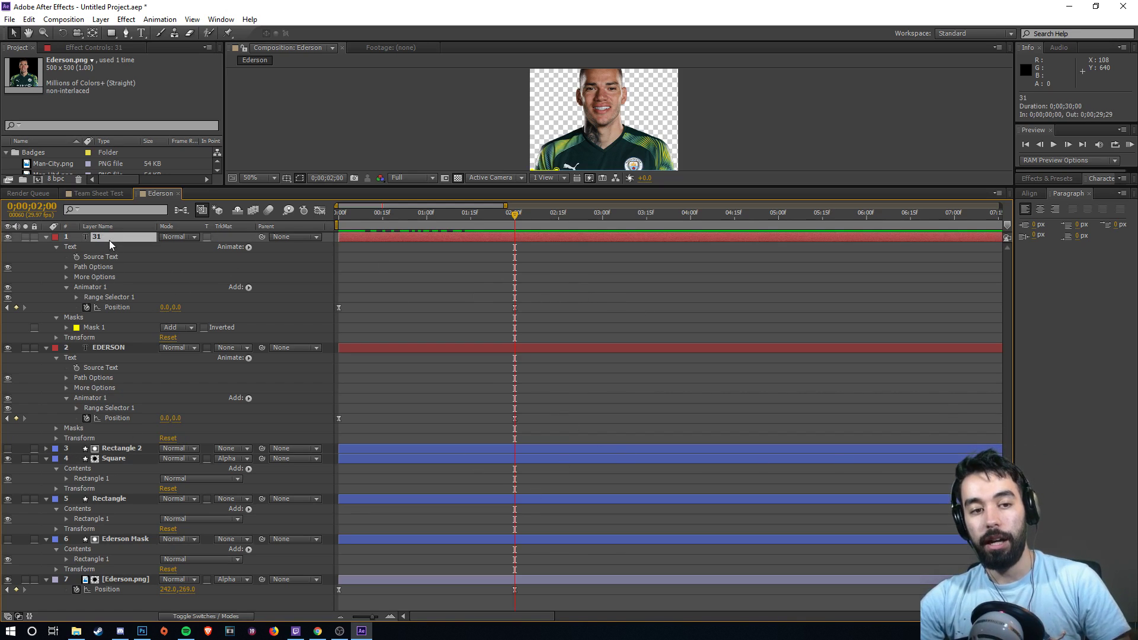
key("shift")
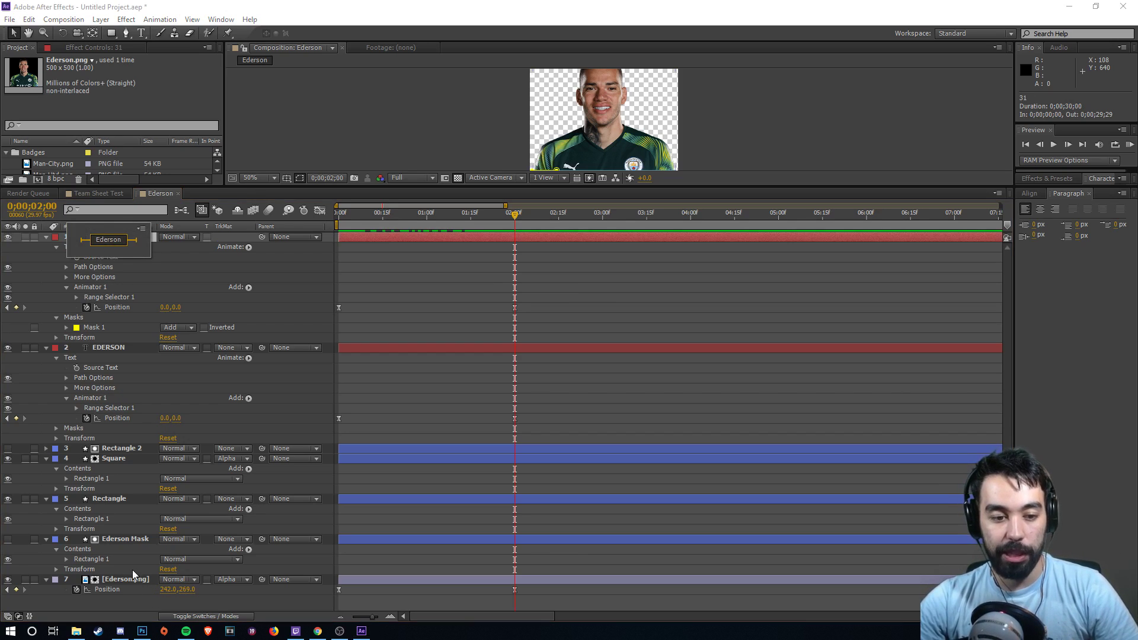
left_click(185, 301)
left_click(118, 237)
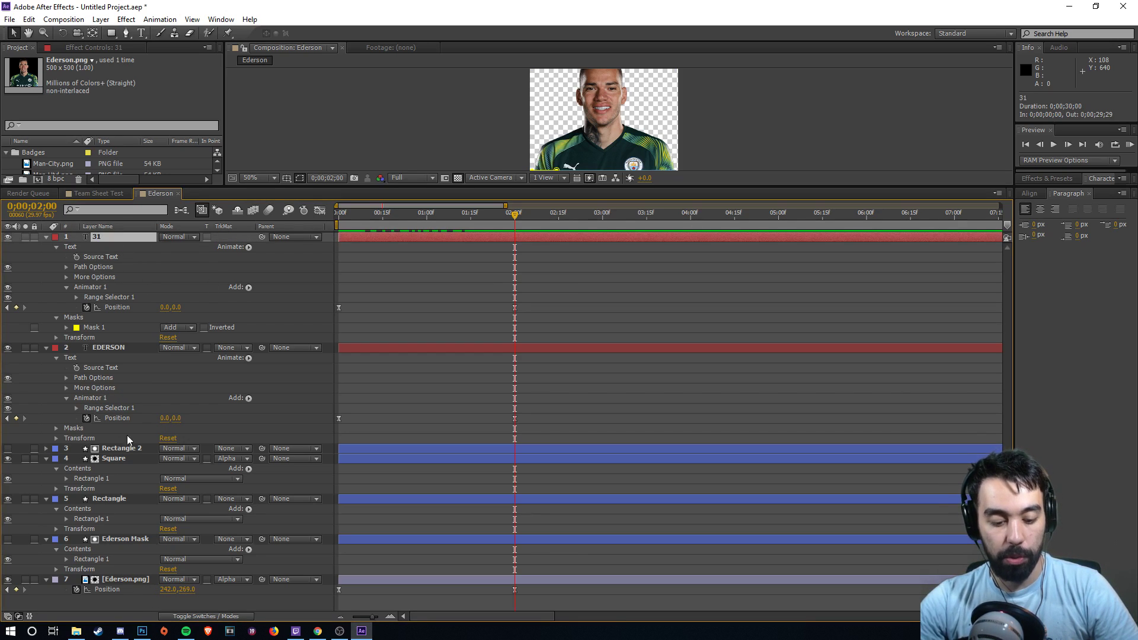
left_click(134, 580, "shift")
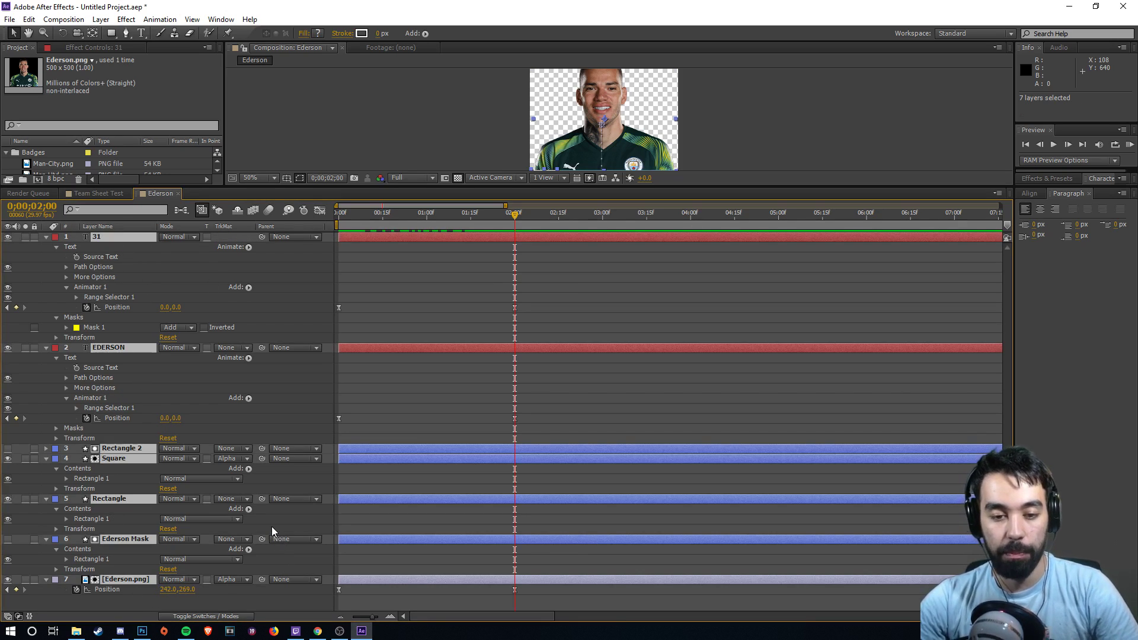
- Show only the keyframed properties and shift all Position keyframes of 31, EDERSON and Ederson.png to start at 1 second
key("u")
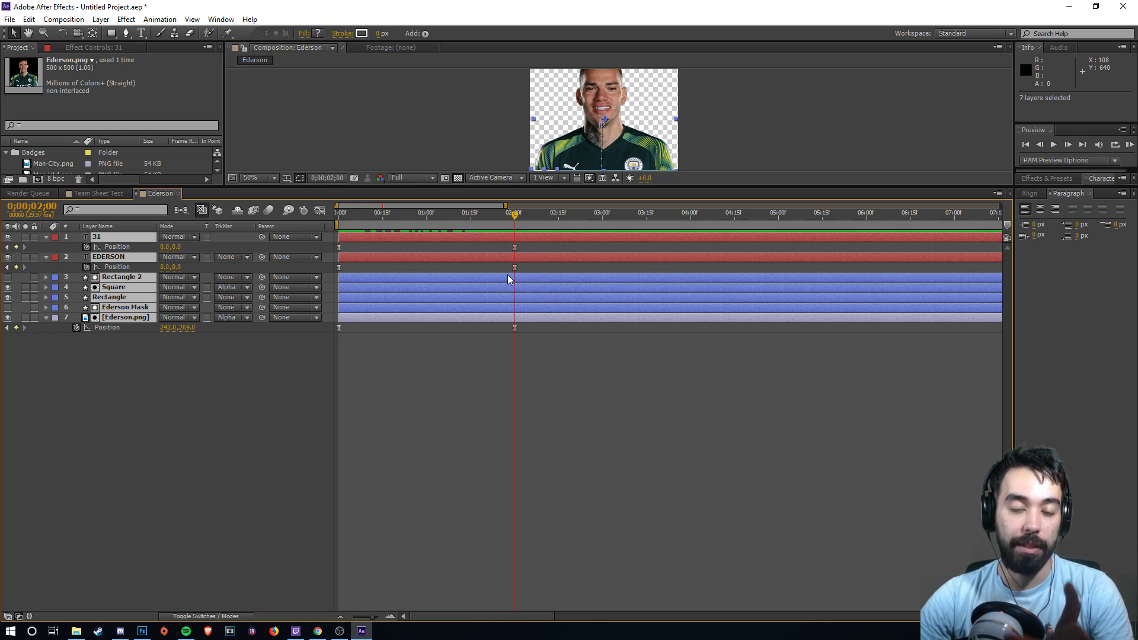
key("u")
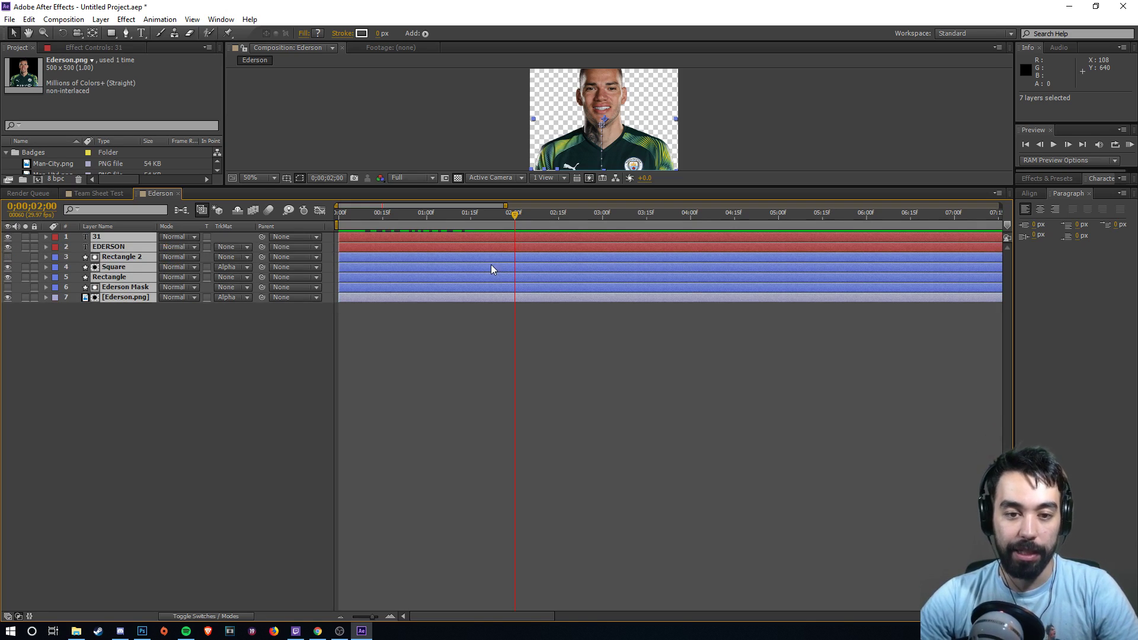
key("u")
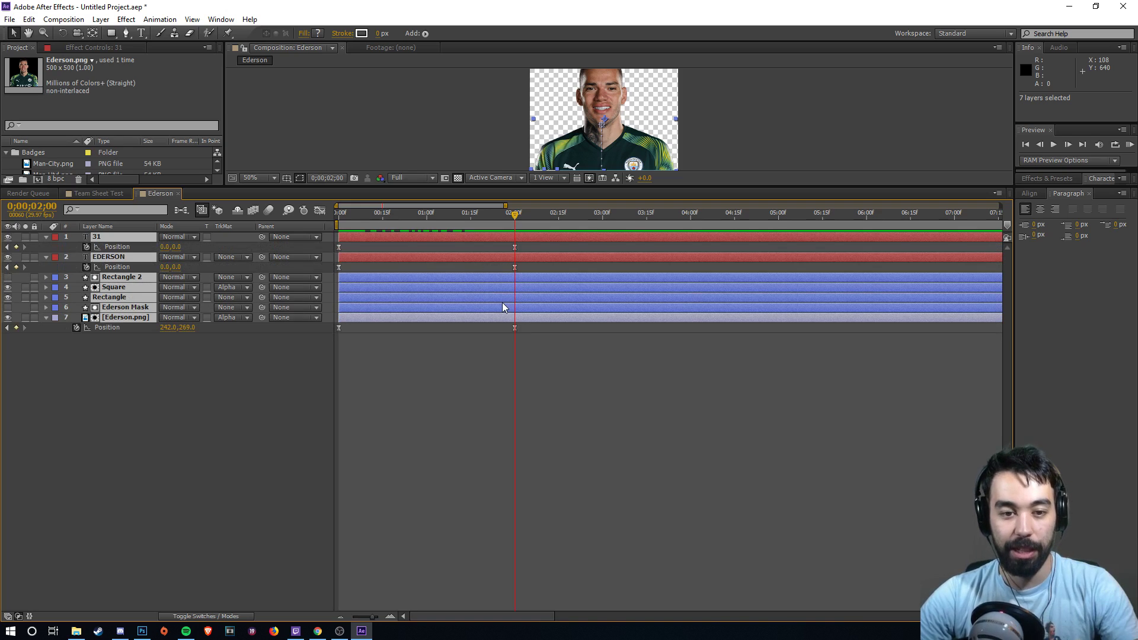
left_click_drag(526, 333, 425, 246)
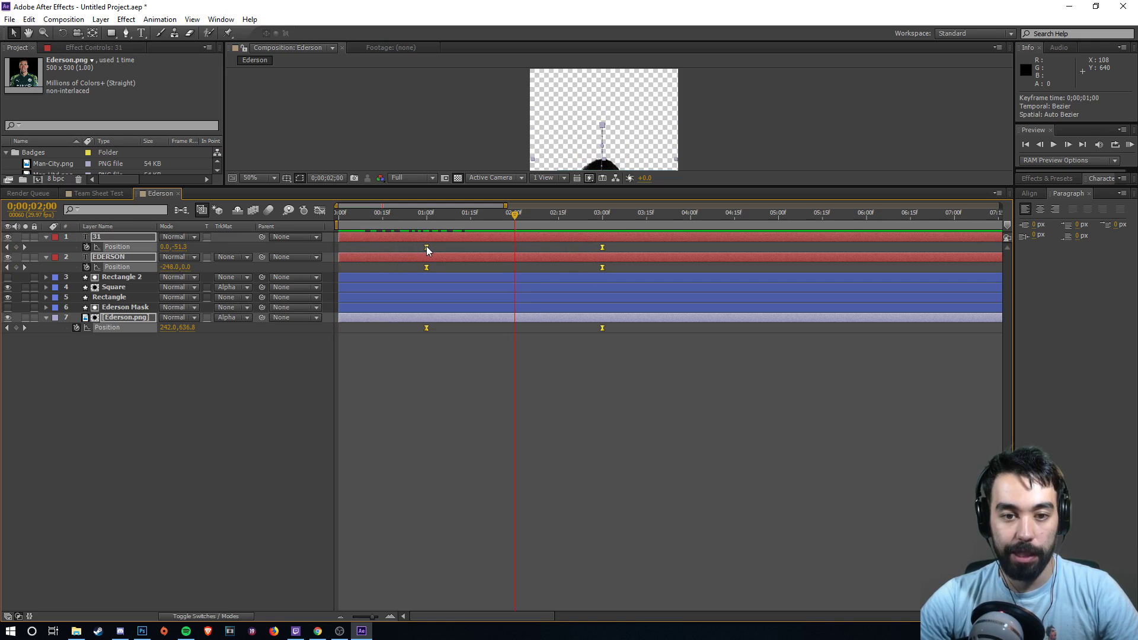
- Preview the retimed card animation by scrubbing from 0 to 3 seconds, enlarge the composition viewer, and return to the first frame
left_click_drag(339, 216, 395, 218)
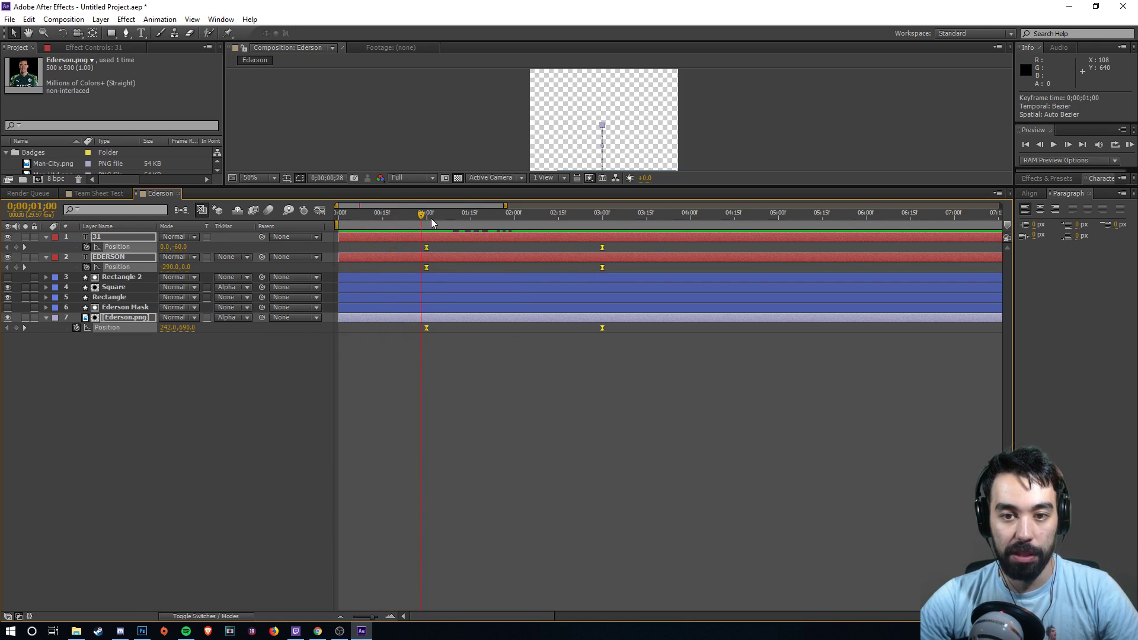
left_click_drag(507, 220, 602, 225)
left_click(780, 148)
key("comma")
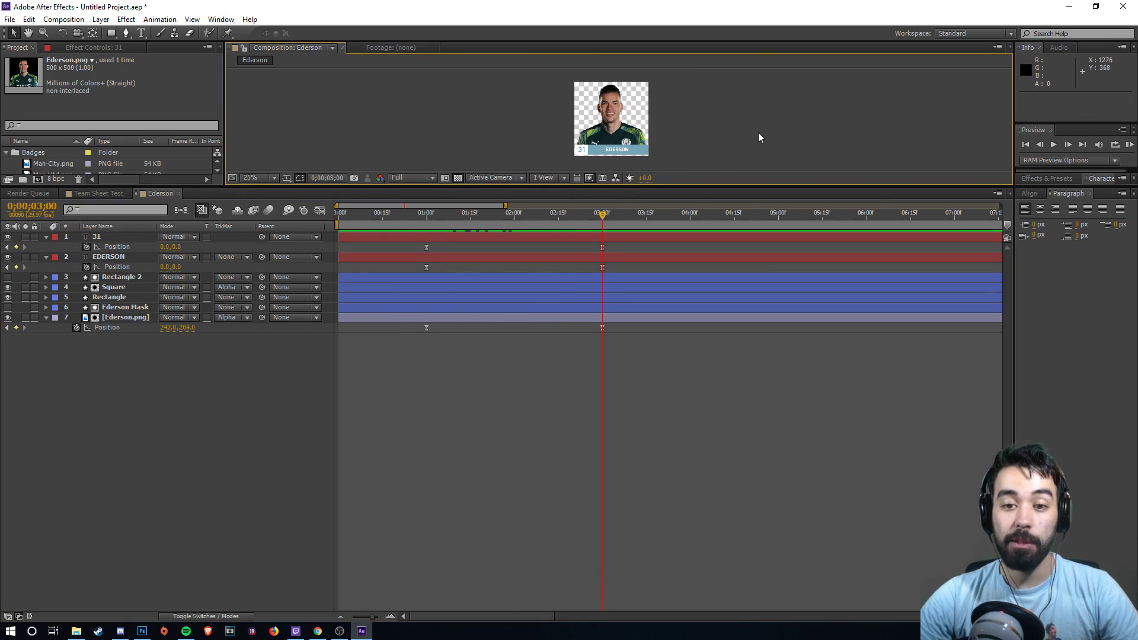
left_click_drag(599, 186, 600, 354)
key("period")
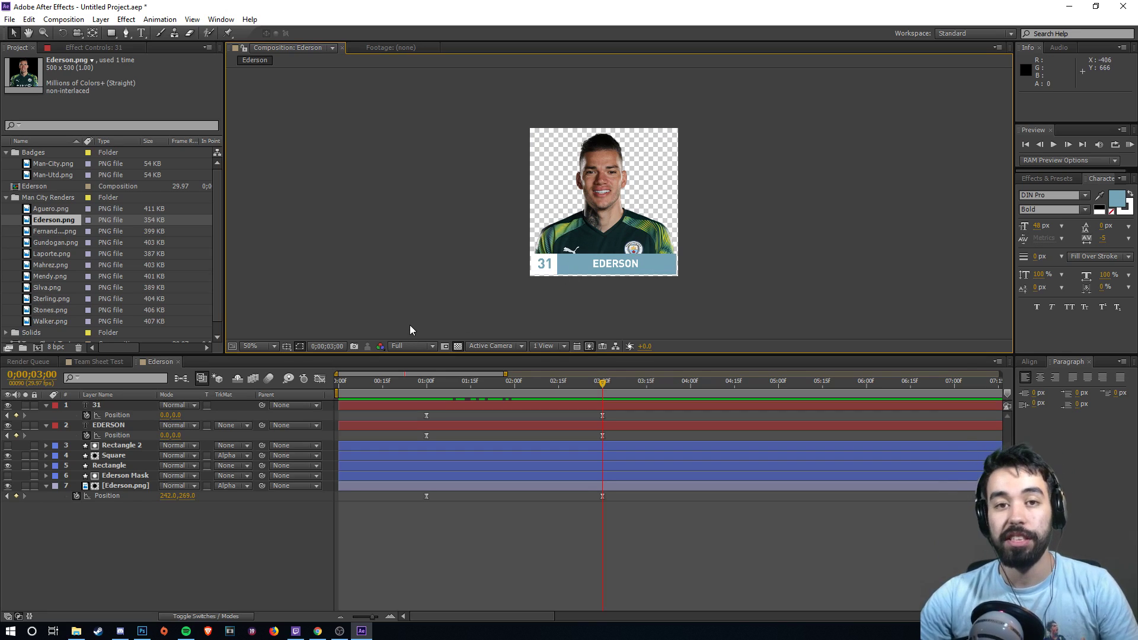
left_click(425, 382)
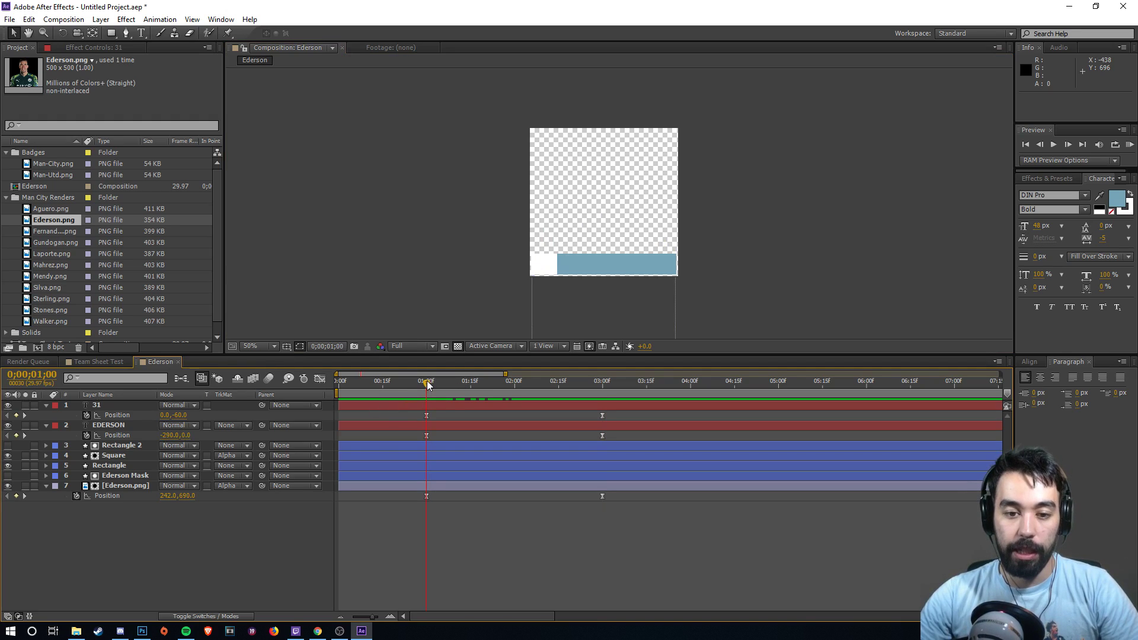
left_click_drag(427, 384, 608, 381)
key("Home")
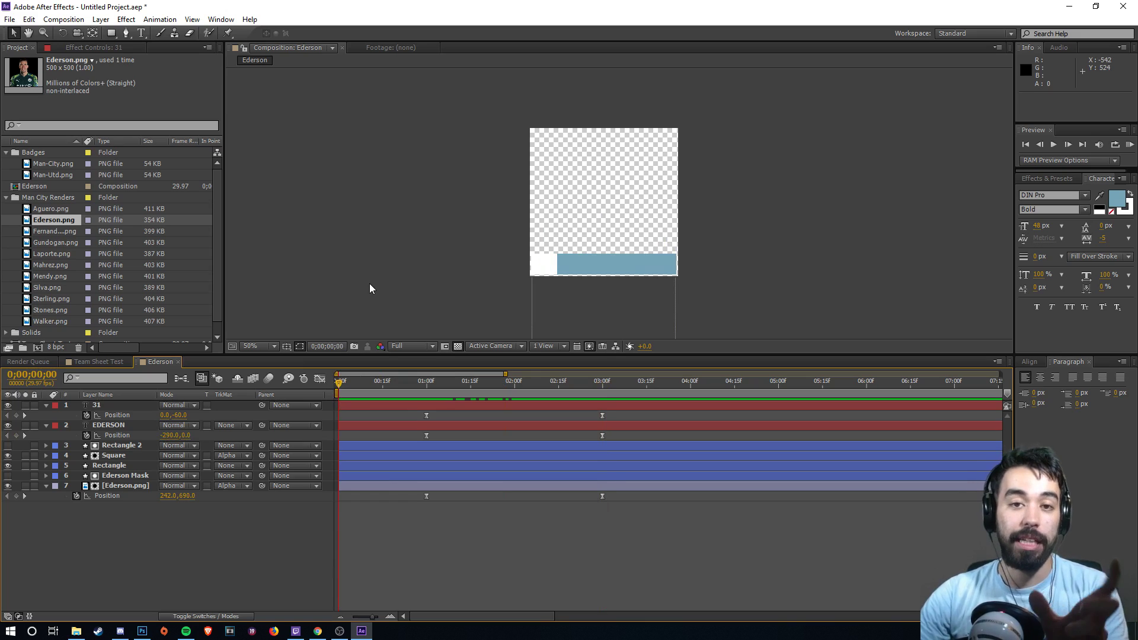
- Keyframe the Square layer's Position at 0 seconds and at 253, 176 at 1 second, moving it above the bar
left_click(135, 456)
left_click(283, 330)
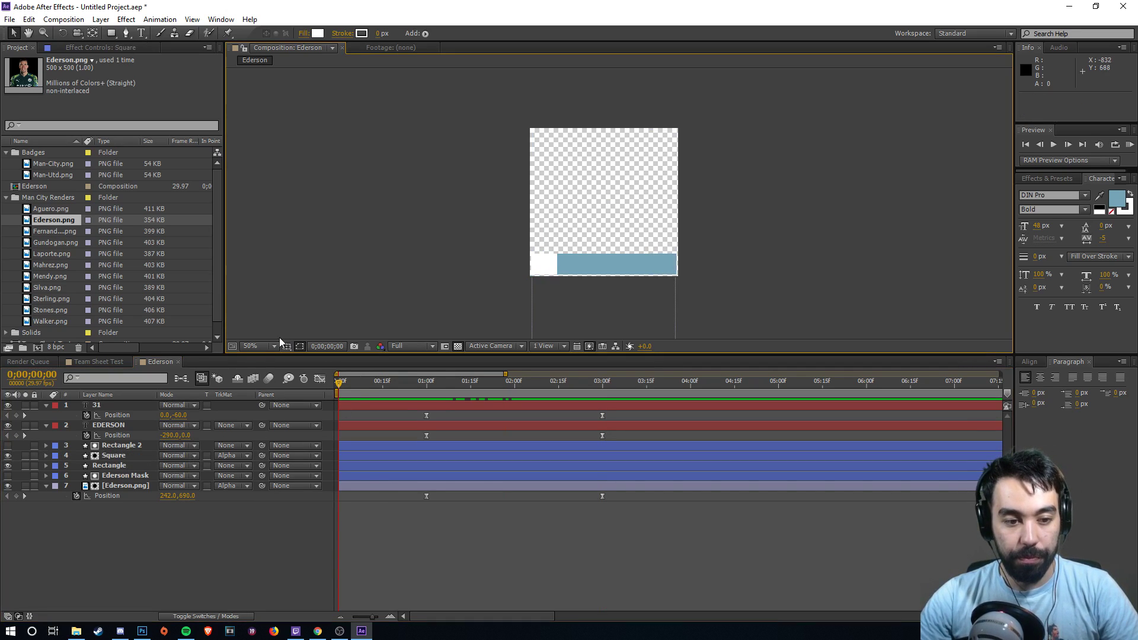
key("period")
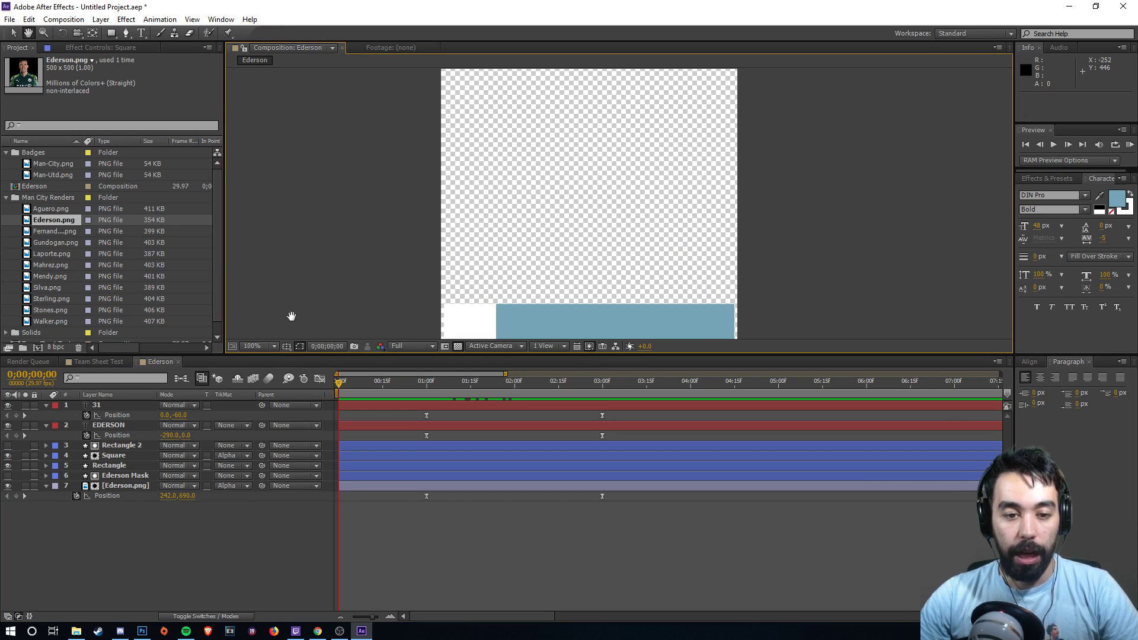
left_click_drag(291, 316, 346, 210)
left_click(536, 213)
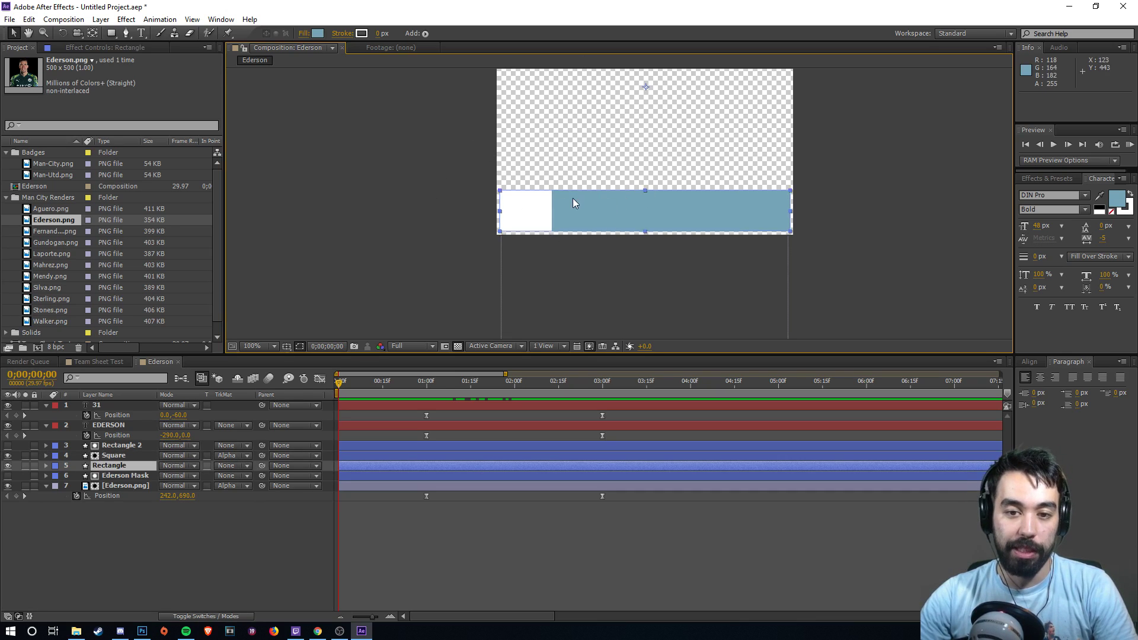
left_click(8, 445)
left_click(8, 445)
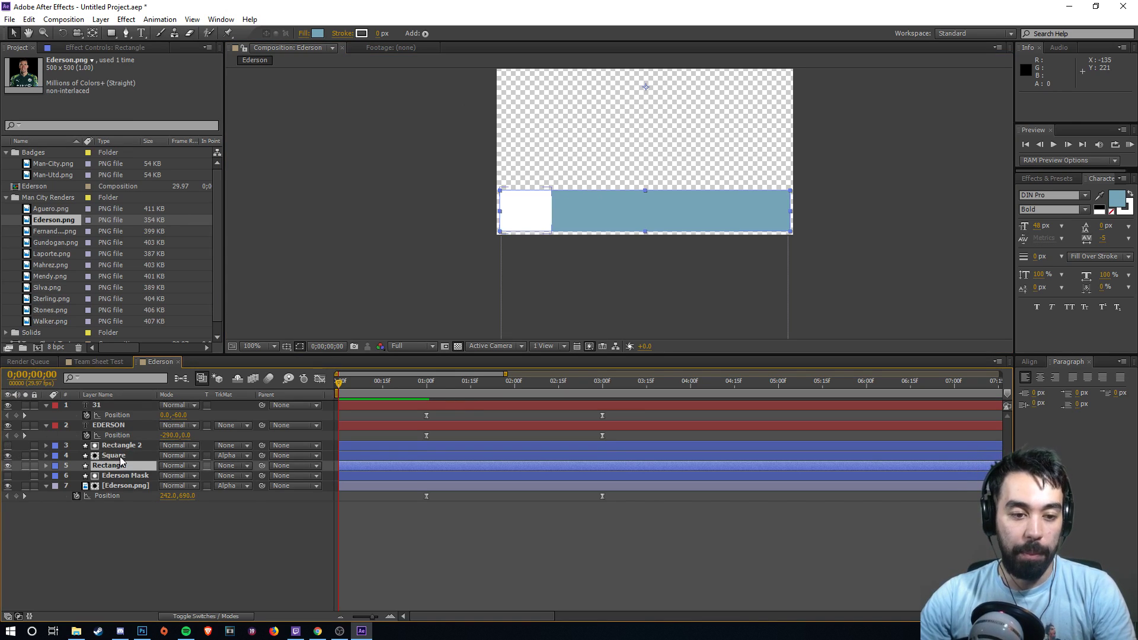
left_click(113, 455)
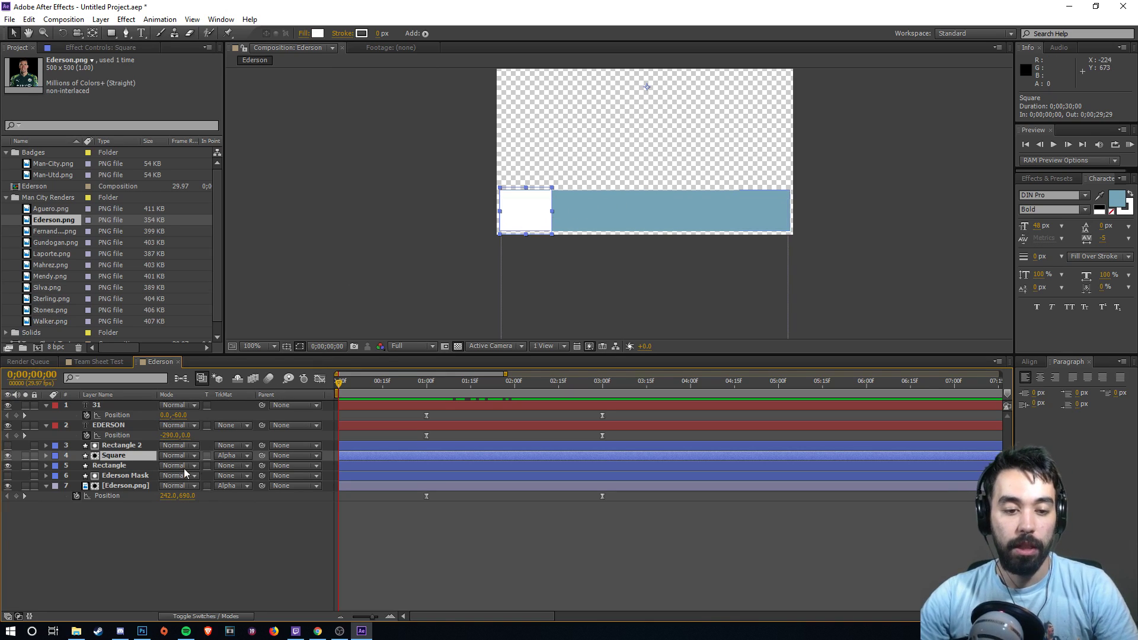
key("p")
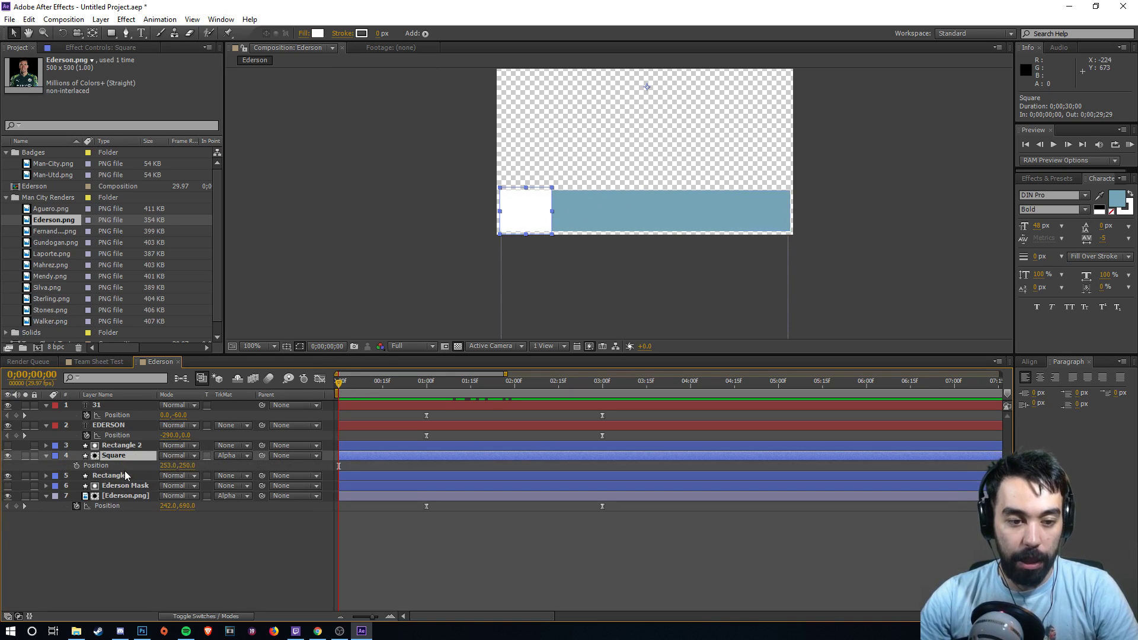
left_click(76, 465)
left_click(426, 385)
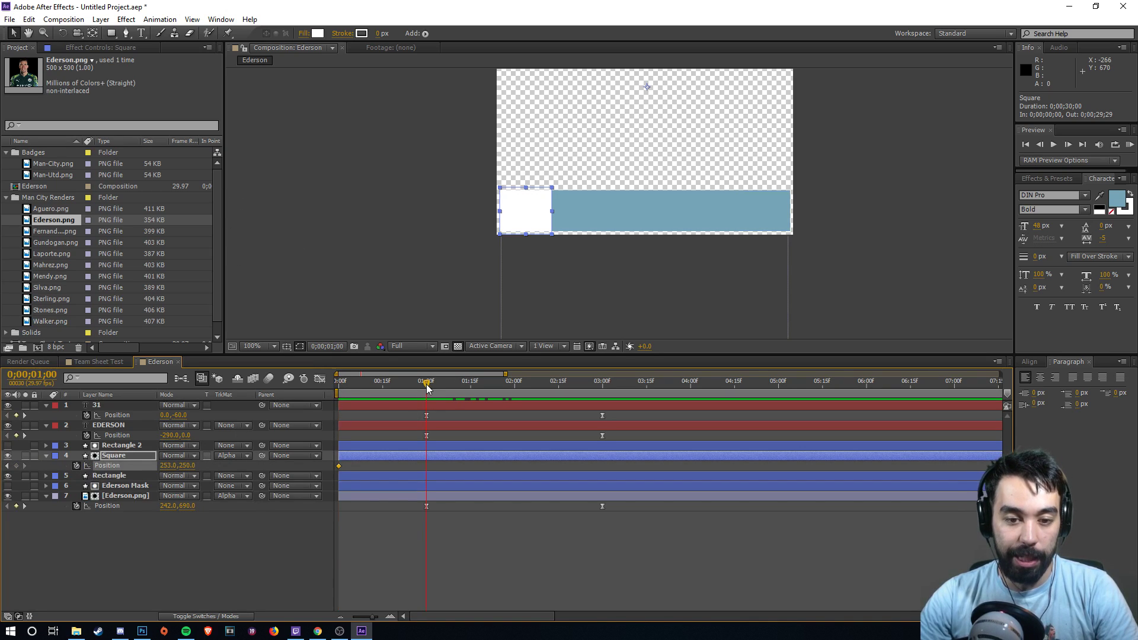
left_click_drag(186, 466, 141, 468)
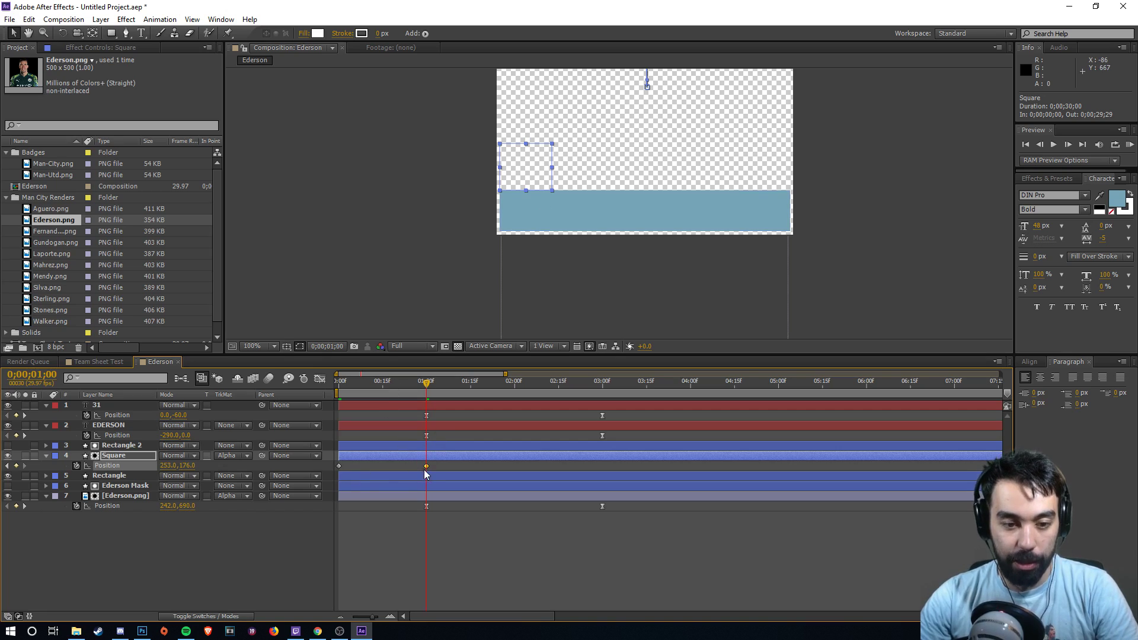
- Time-reverse the Square layer's two Position keyframes, apply Easy Ease to them and scrub through the first second
left_click(120, 456)
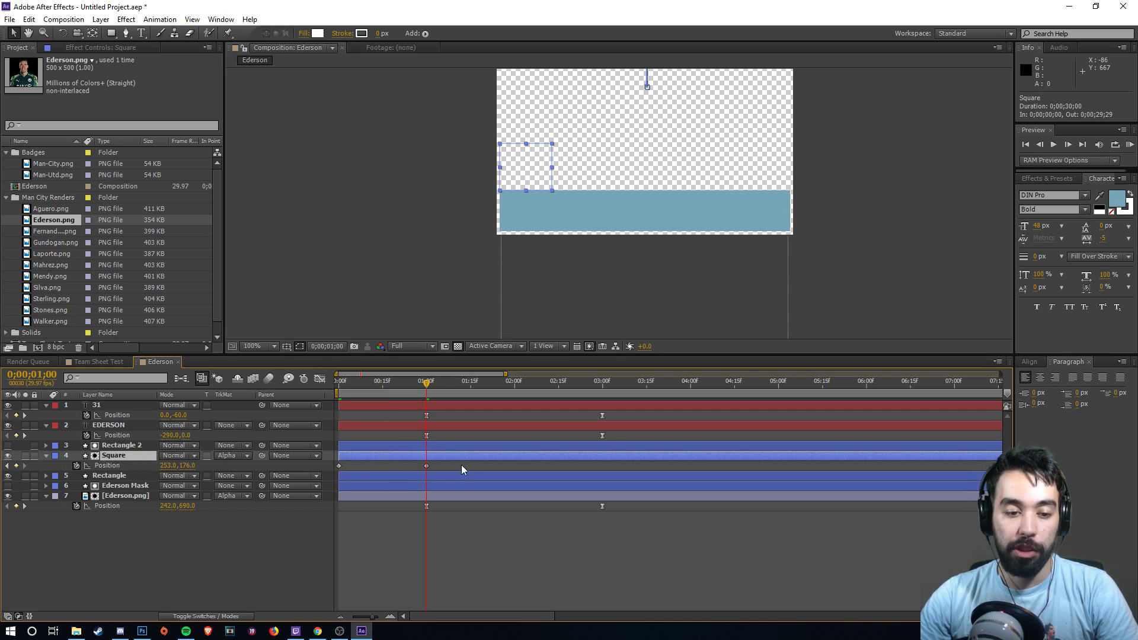
right_click(339, 466)
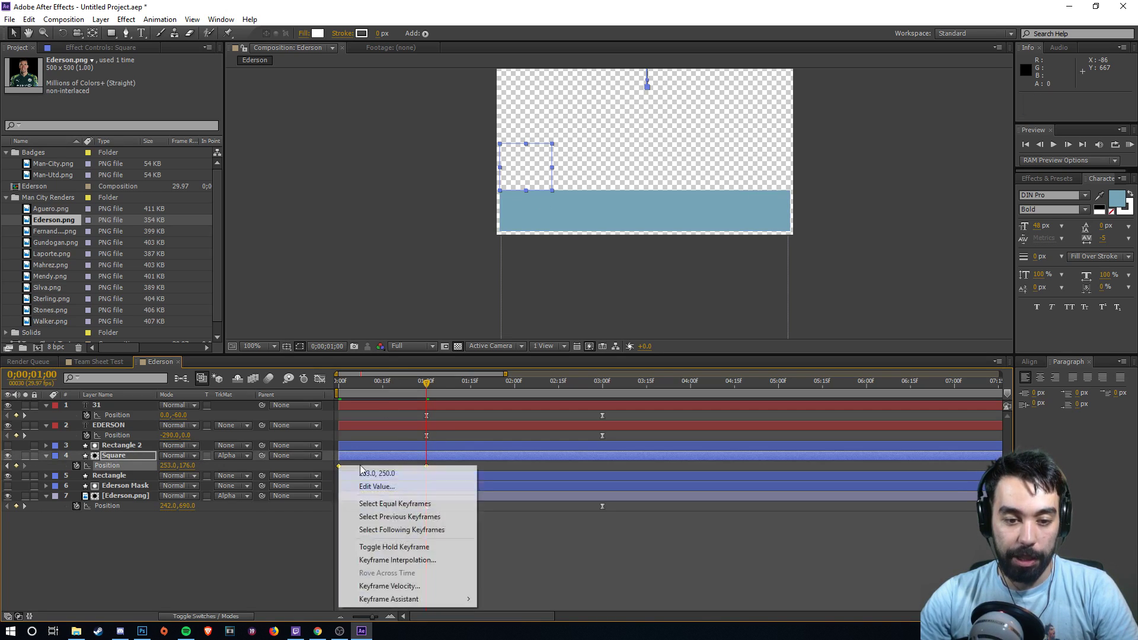
mouse_move(435, 599)
left_click(525, 599)
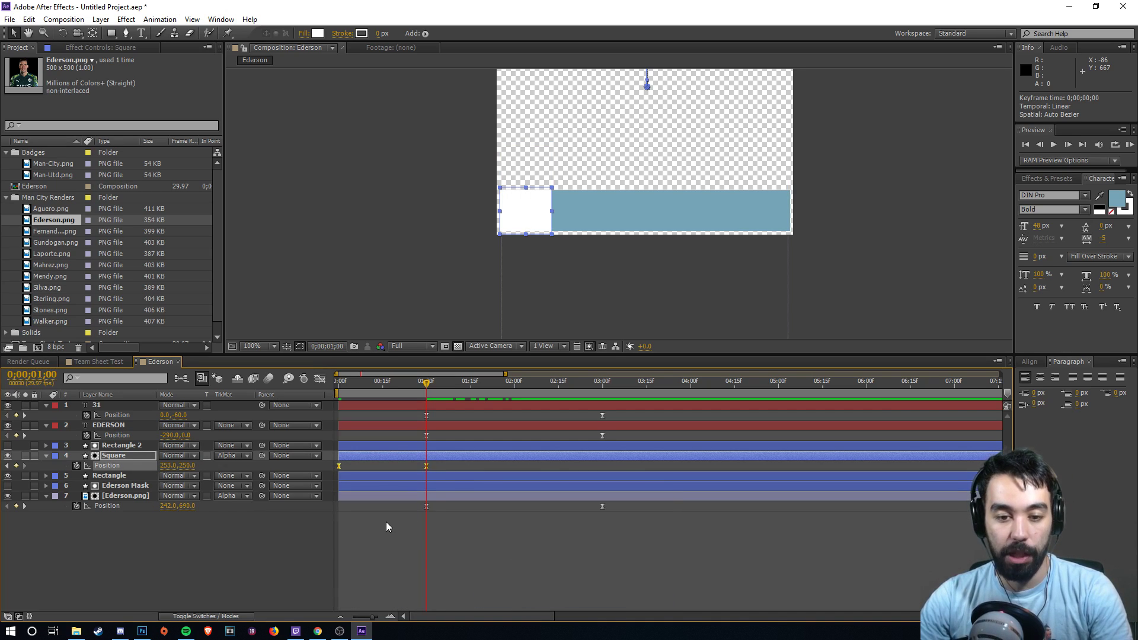
left_click_drag(339, 380, 426, 382)
left_click(642, 512)
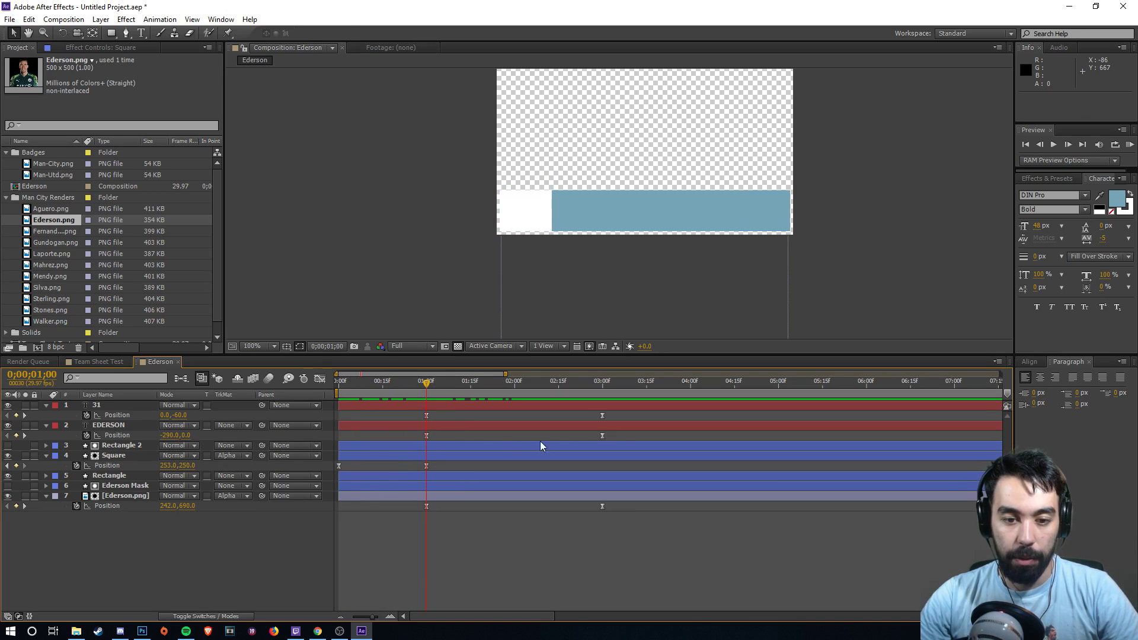
- Shift the Position keyframes of 31, EDERSON and Ederson.png one second later to start at 2 seconds, and scrub the first second
left_click_drag(416, 411, 632, 438)
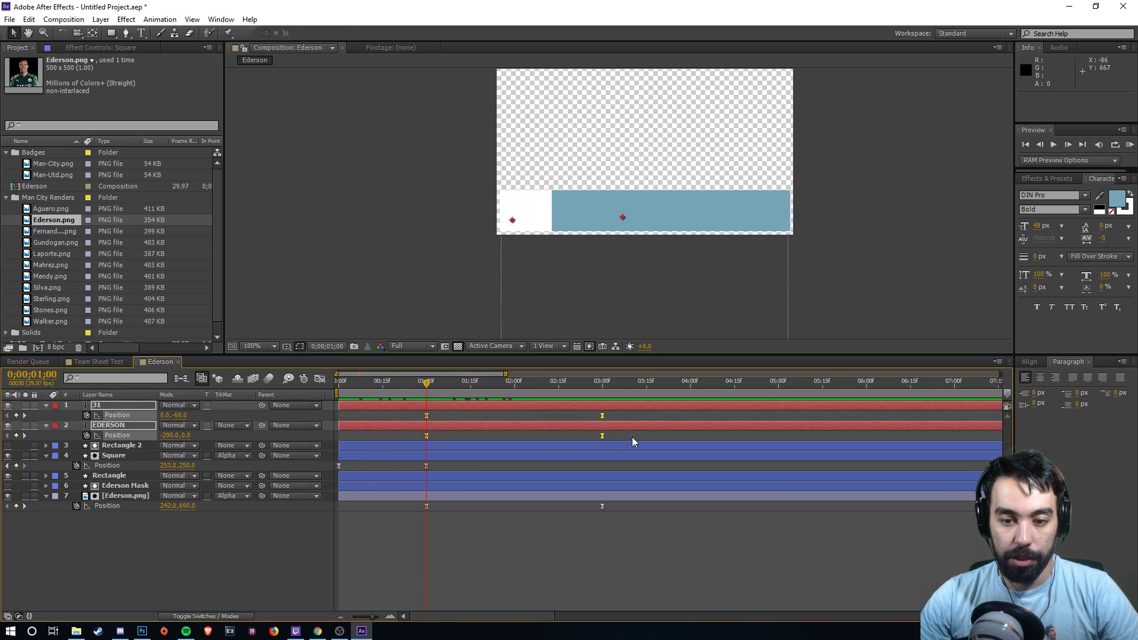
left_click(426, 506, "shift")
left_click_drag(602, 507, 691, 500)
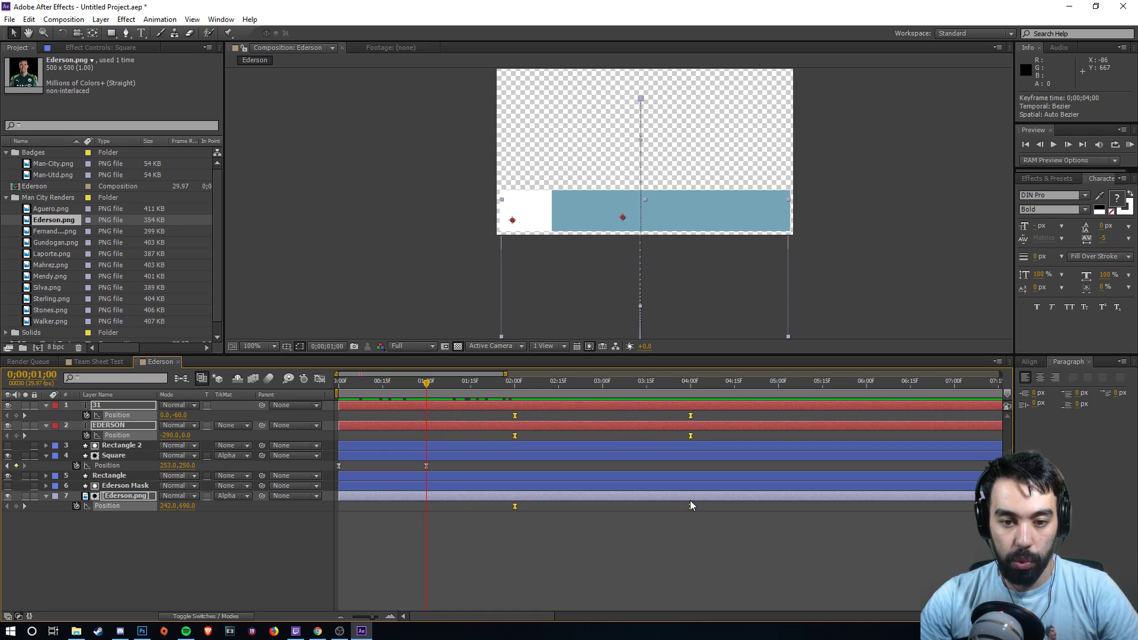
left_click(570, 562)
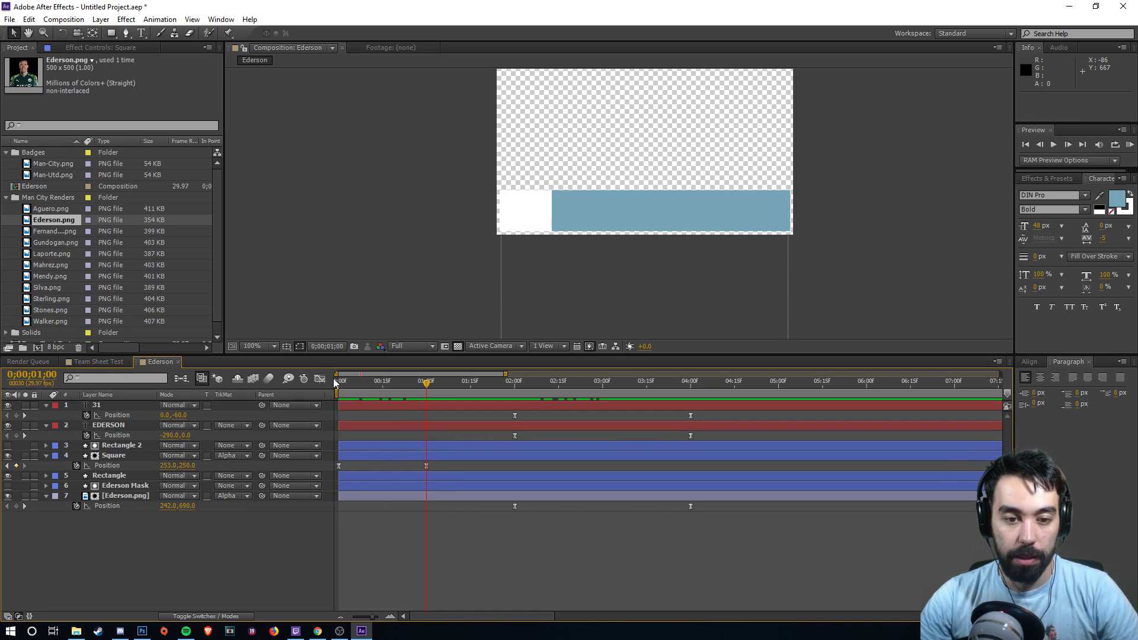
mouse_move(336, 383)
left_mouse_down()
mouse_move(424, 385)
mouse_move(338, 385)
left_mouse_up()
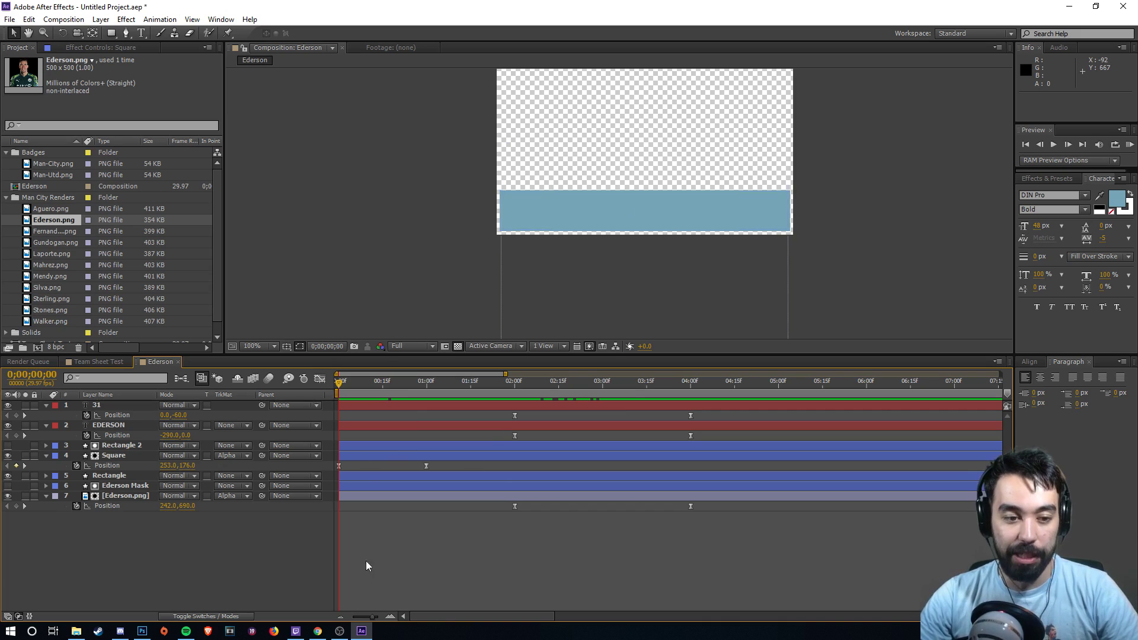
left_click_drag(338, 384, 427, 388)
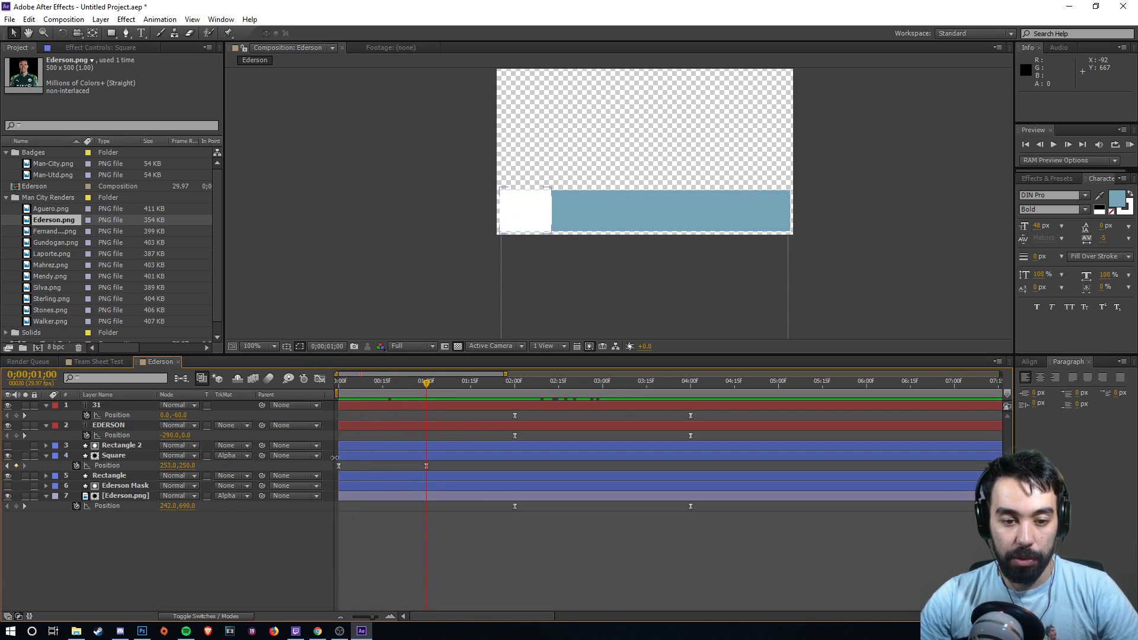
- Shift both Square Position keyframes to run from 1 to 2 seconds and return to the first frame
left_click_drag(335, 463, 514, 466)
left_click(478, 514)
left_click(421, 382)
left_click_drag(368, 392, 337, 406)
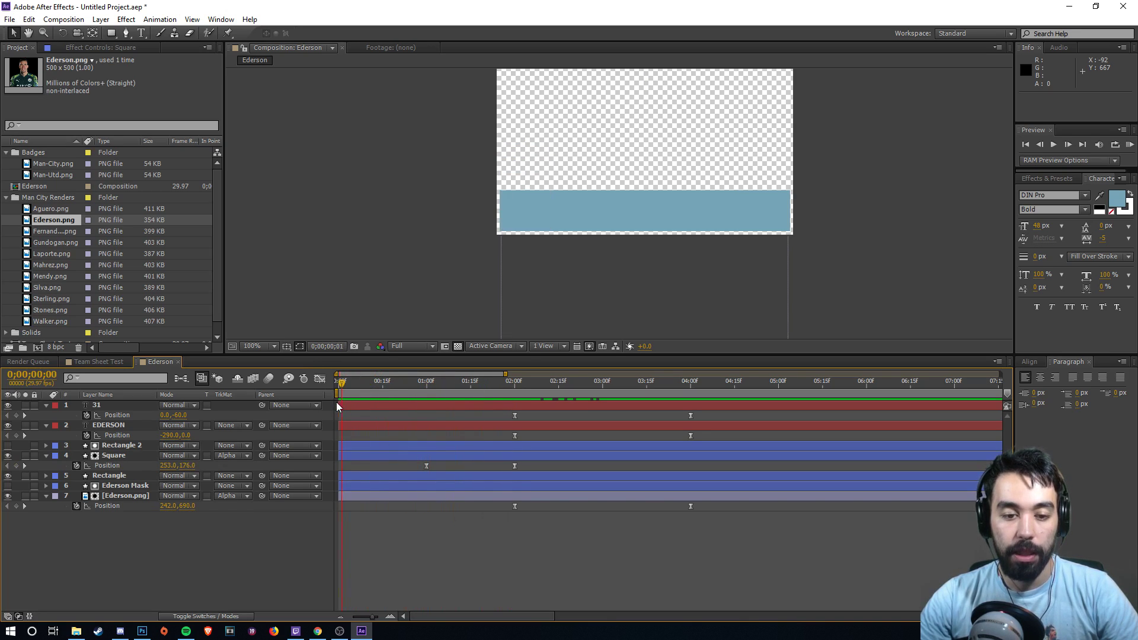
- Duplicate the Rectangle layer and set the original Rectangle's track matte to Alpha Matte "Rectangle 3"
left_click(109, 476)
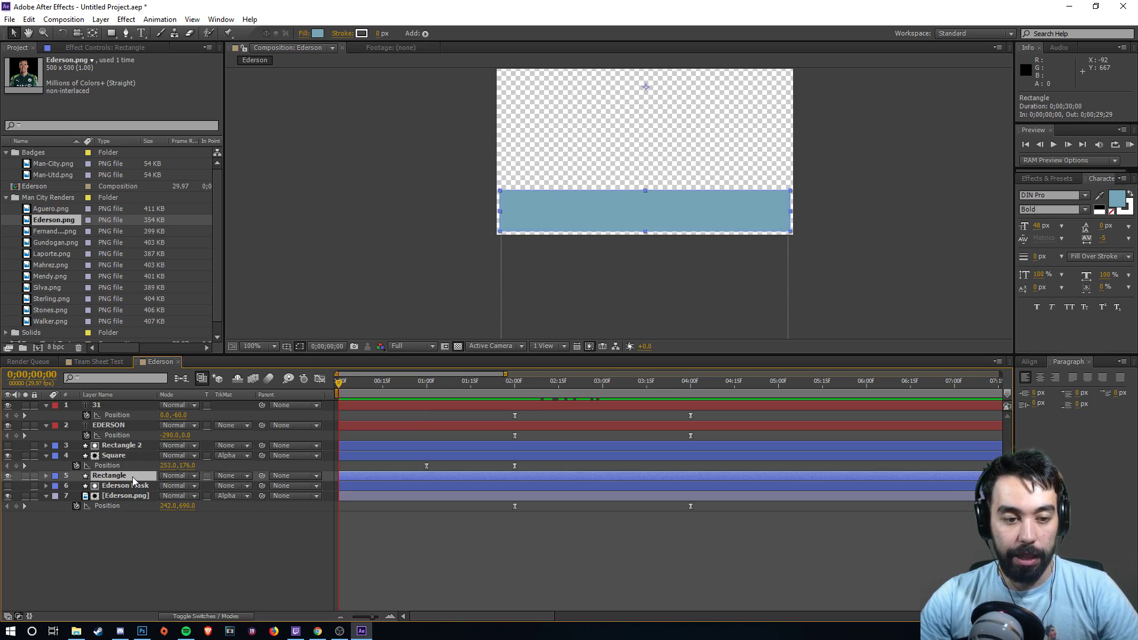
key("ctrl+d")
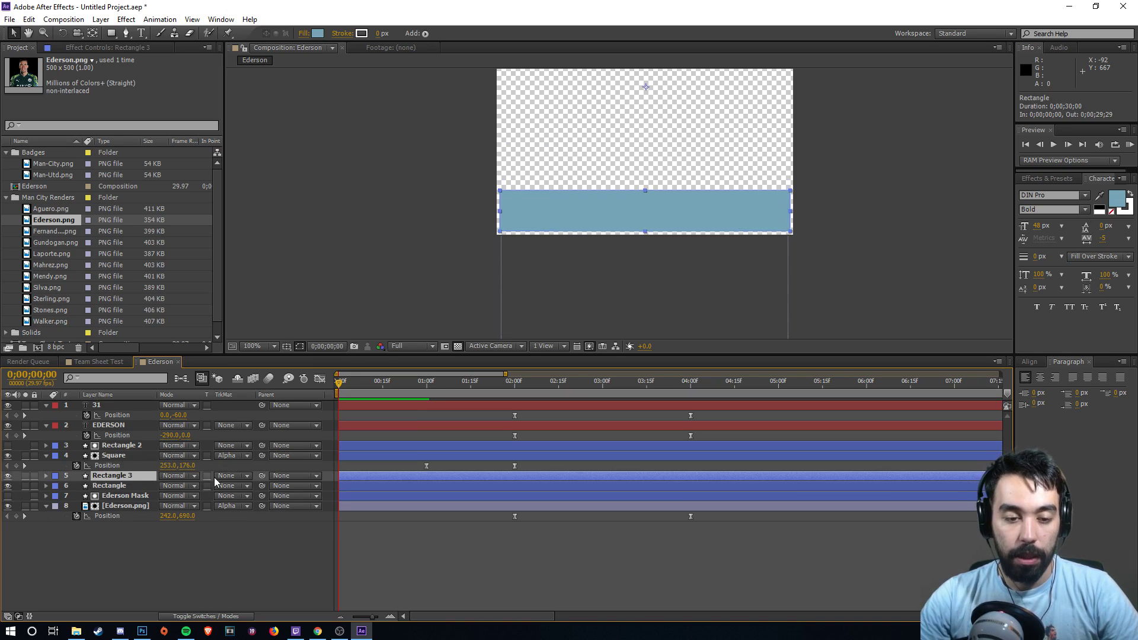
left_click(245, 486)
left_click(114, 485)
left_click(133, 475)
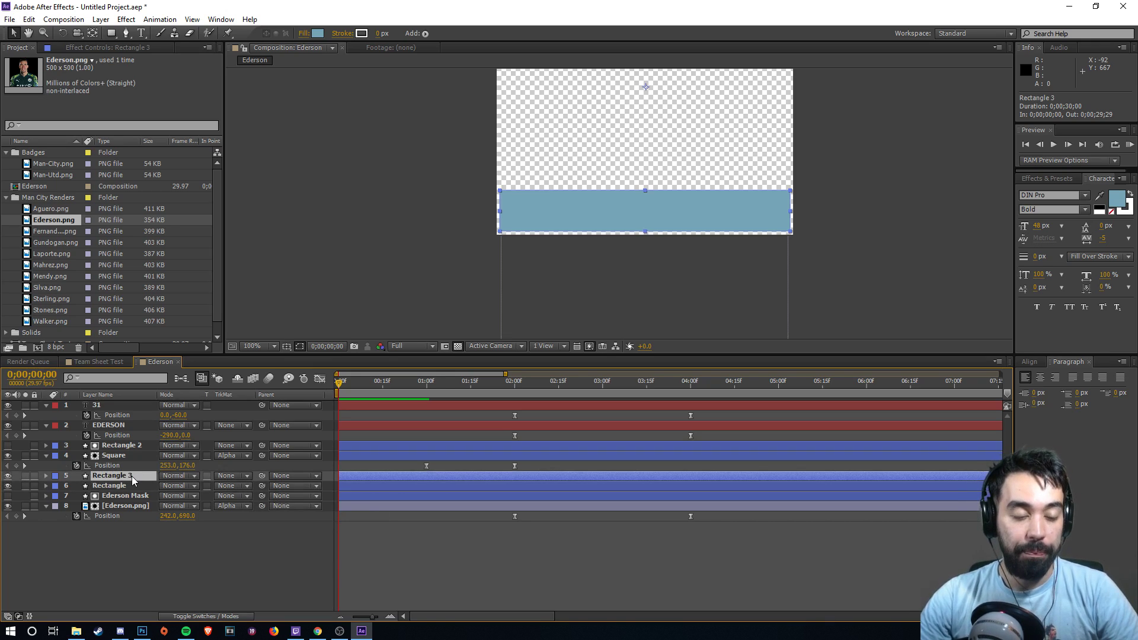
left_click(114, 486)
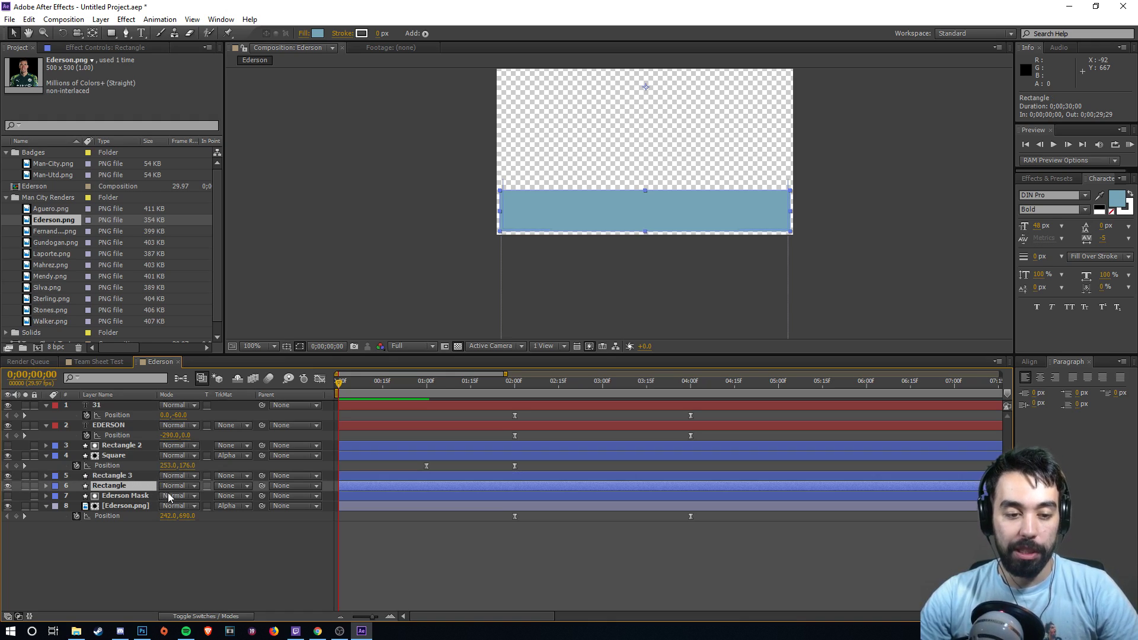
left_click(247, 486)
left_click(259, 517)
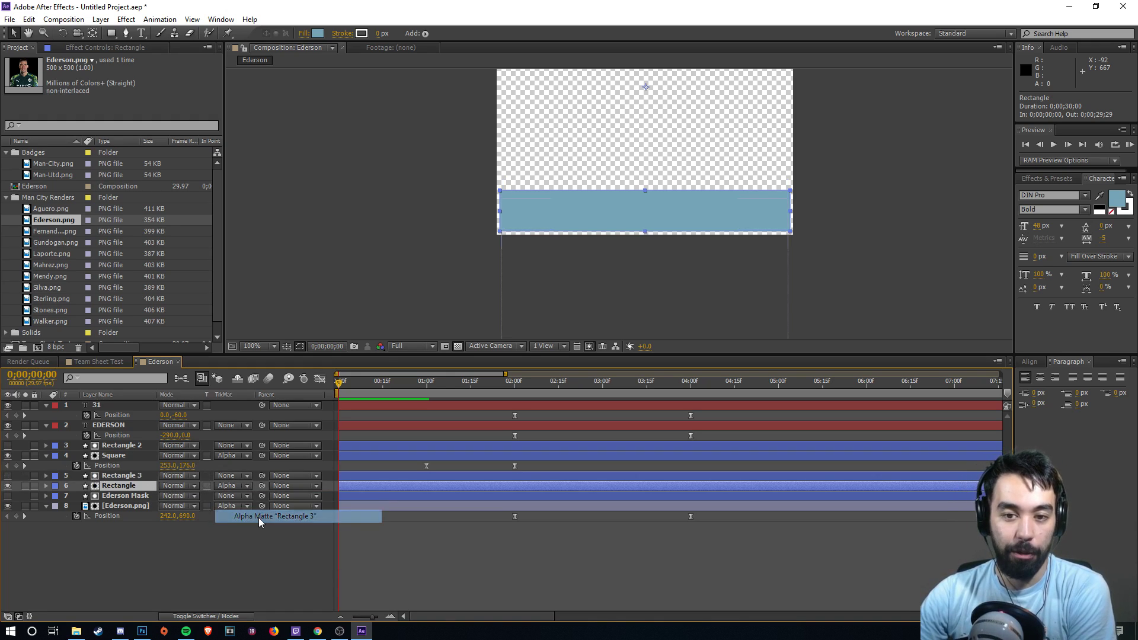
left_click(437, 560)
- Add a Position keyframe to the matted Rectangle layer at 0 seconds and move the current time to 1 second
left_click(158, 478)
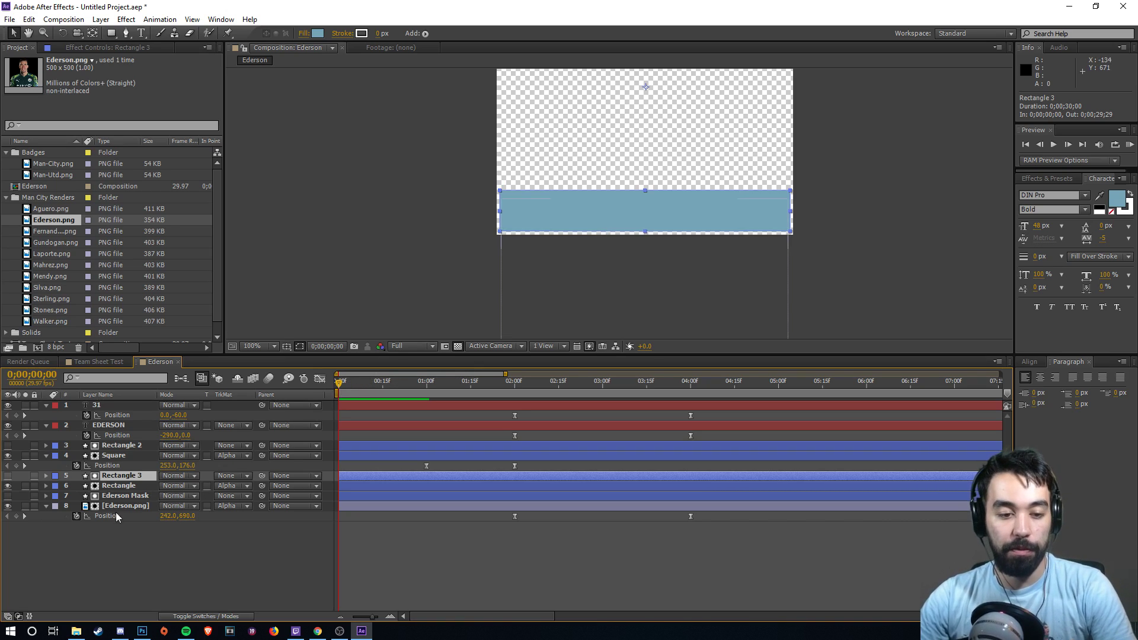
left_click(132, 488)
key("p")
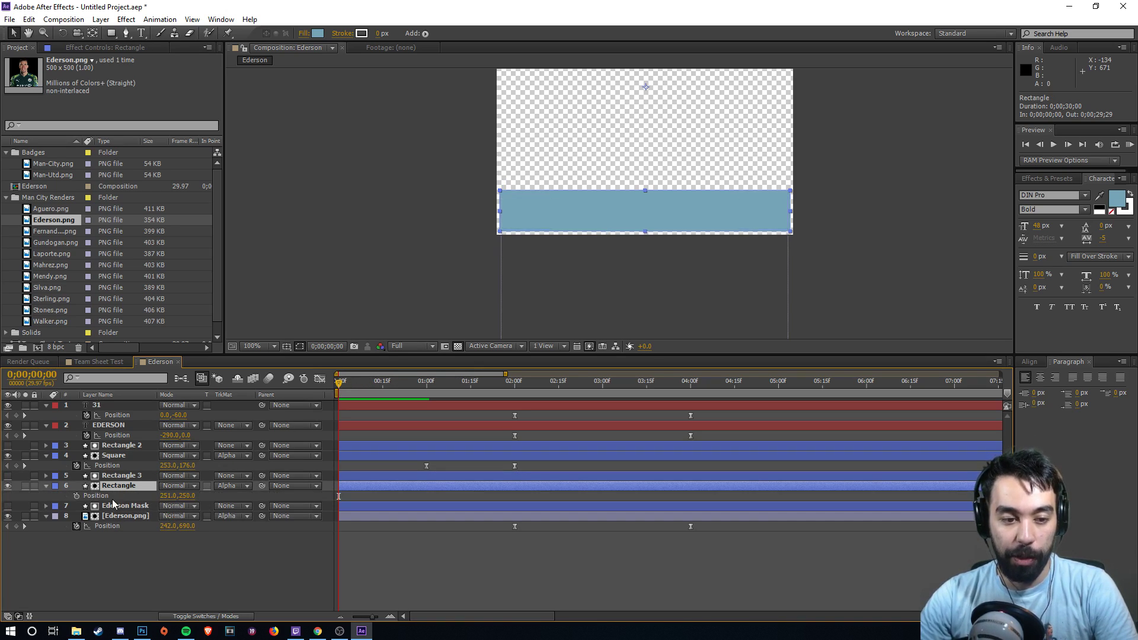
left_click(77, 496)
left_click_drag(337, 382, 429, 386)
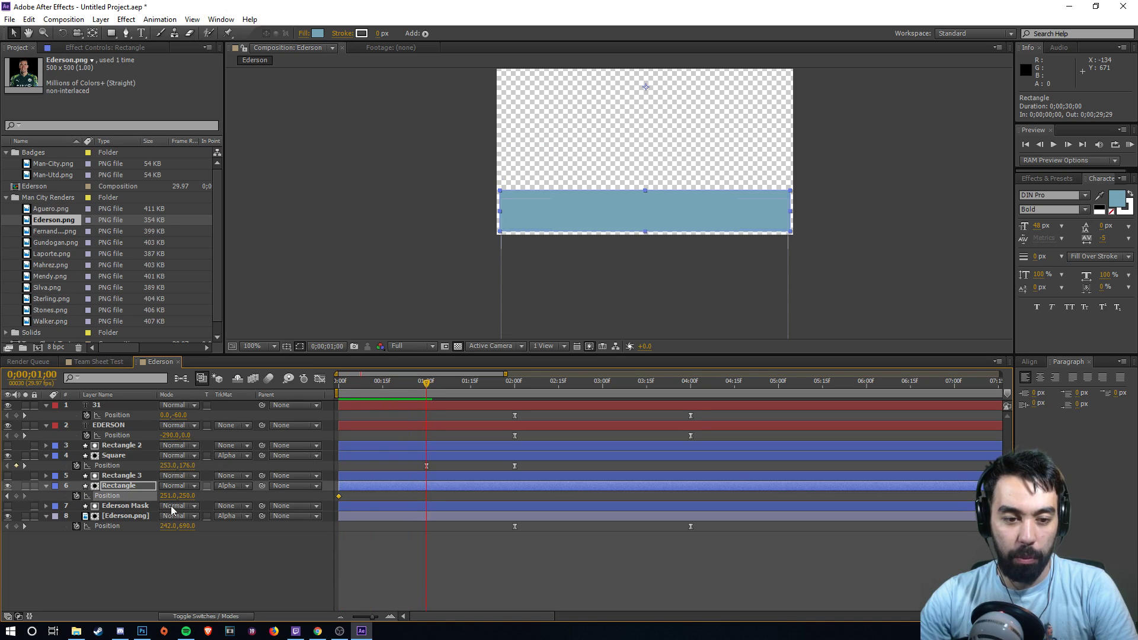
- Set the Rectangle's Position to -250, 250 at 1 second, sliding the blue bar horizontally beyond the card's left edge
left_click_drag(190, 496, 180, 502)
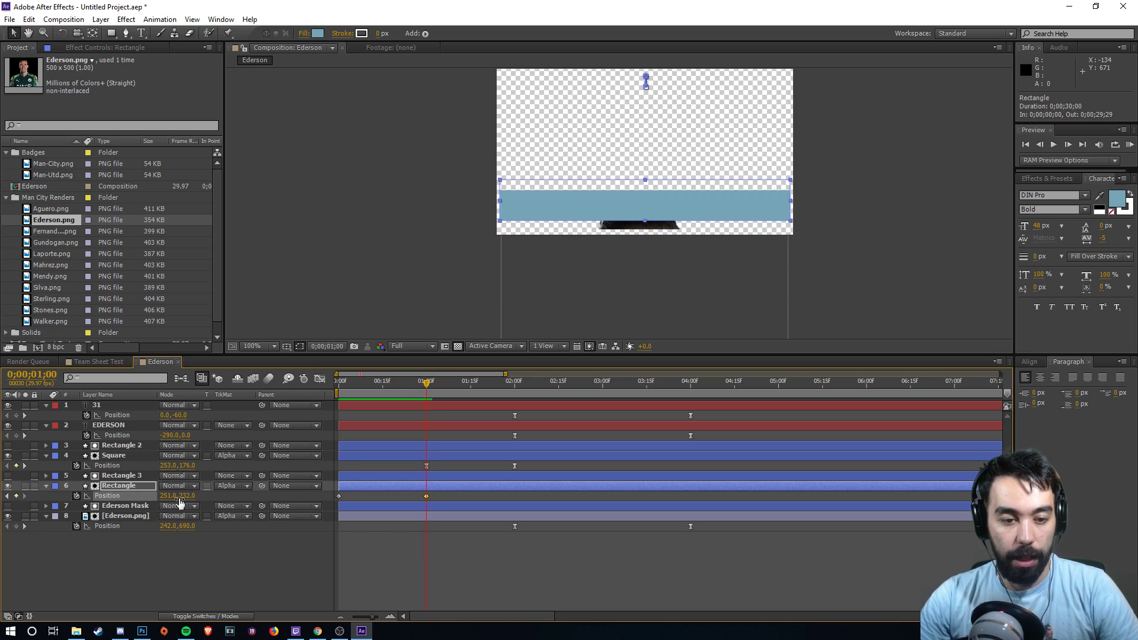
key("ctrl+z")
key("shift+Left")
key("shift+Left")
key("shift+Left")
key("shift+Left")
key("shift+Left")
key("shift+Left")
key("shift+Left")
key("shift+Left")
key("shift+Left")
key("shift+Left")
key("shift+Left")
key("shift+Left")
key("shift+Left")
key("shift+Left")
key("shift+Left")
key("shift+Left")
key("shift+Left")
key("shift+Left")
key("shift+Left")
key("shift+Left")
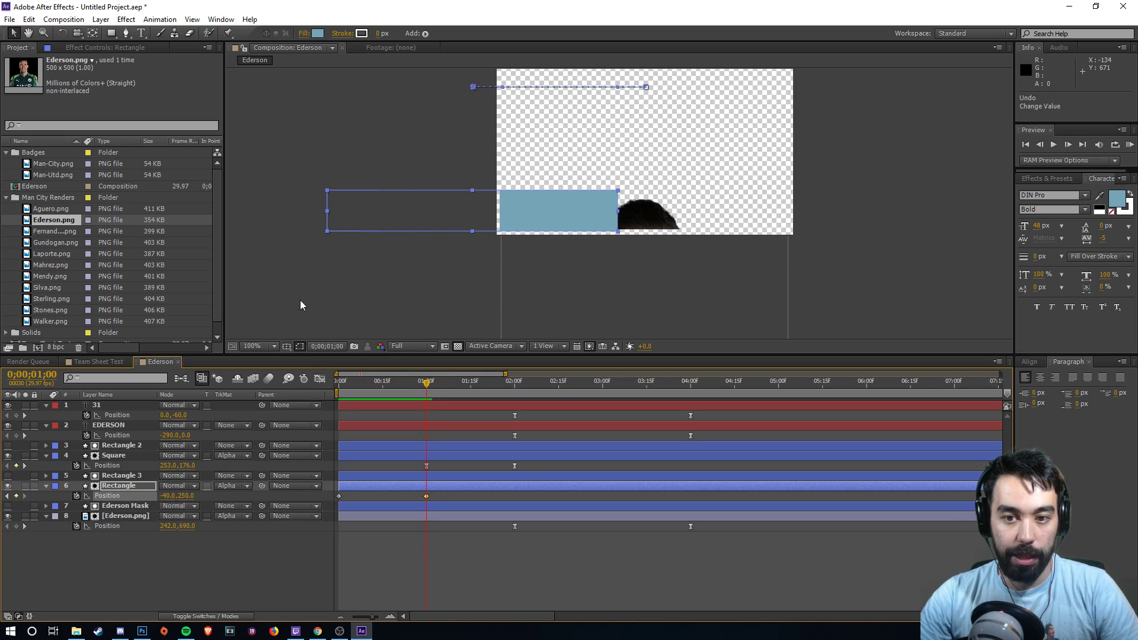
left_click_drag(165, 496, 43, 500)
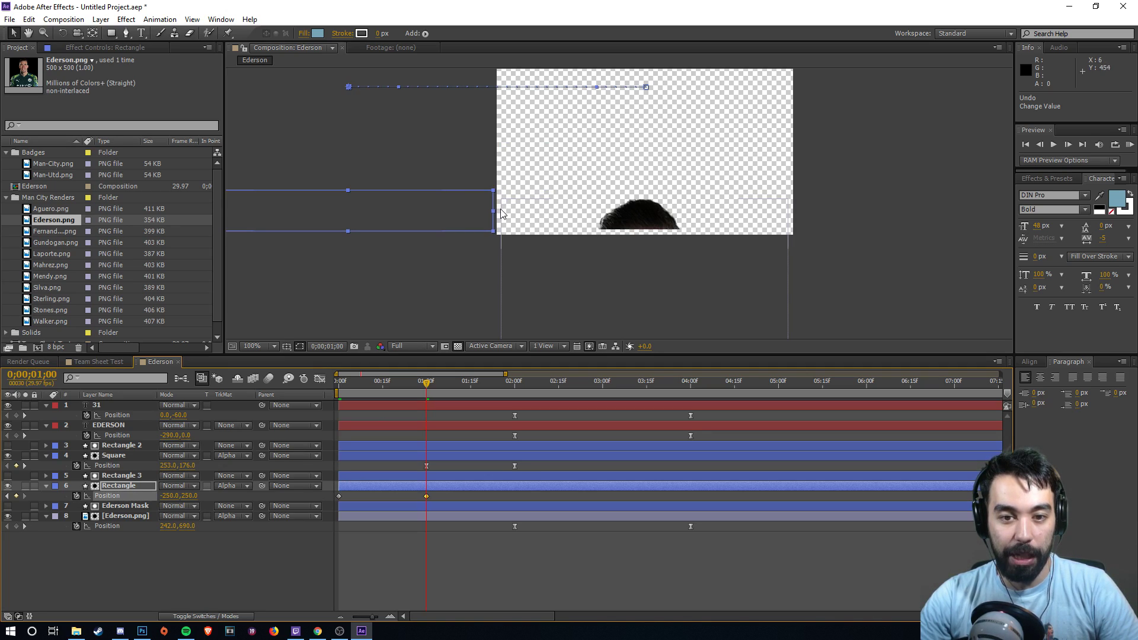
- Time-reverse the Rectangle layer's Position keyframes so the blue bar slides in from outside the card between 0 and 1 second
mouse_move(340, 388)
left_mouse_down()
mouse_move(367, 389)
mouse_move(338, 387)
left_mouse_up()
left_click_drag(440, 505, 336, 493)
right_click(339, 496)
mouse_move(402, 491)
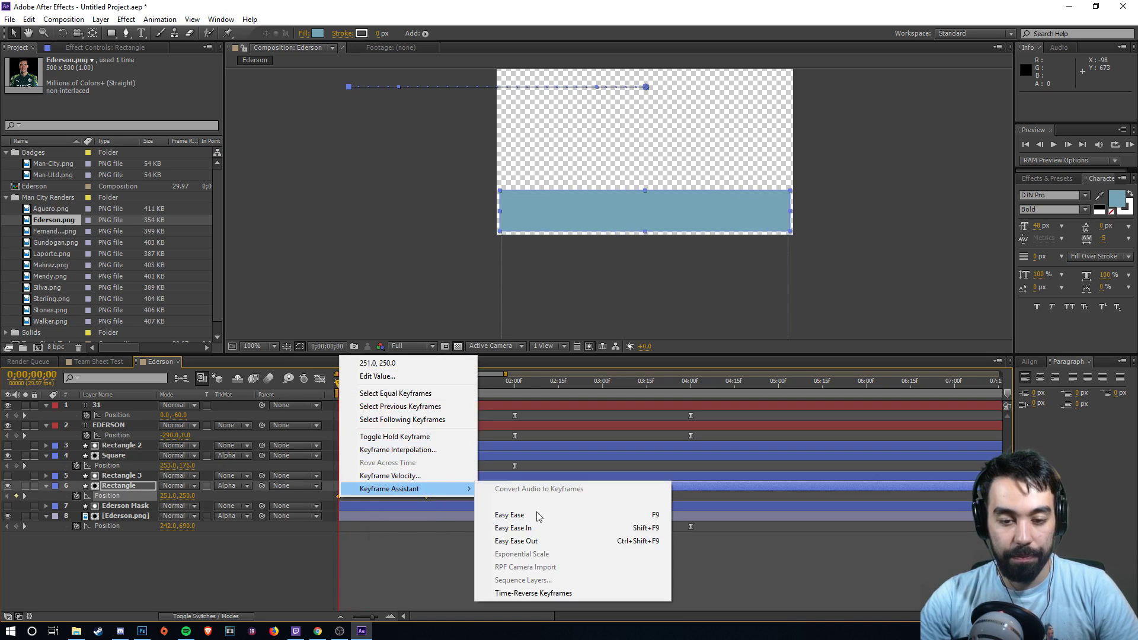
left_click(533, 593)
left_click(346, 382)
left_click_drag(346, 382, 309, 394)
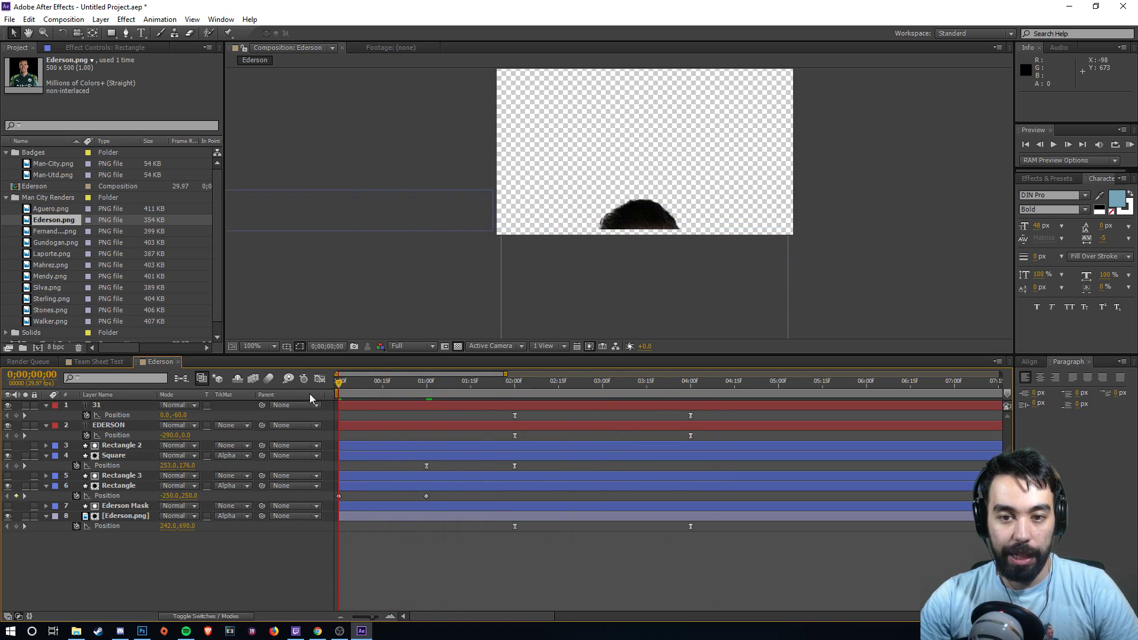
- Nudge the Ederson Mask layer upward until the player's head is fully hidden at the first frame
left_click(643, 216)
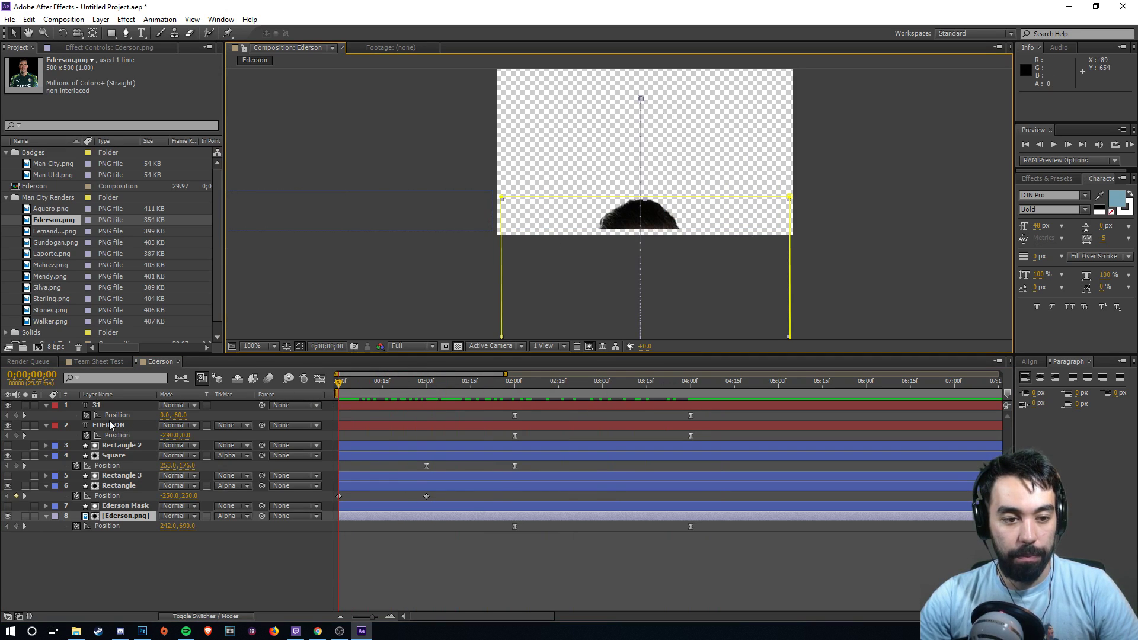
left_click(117, 445)
left_click(127, 455)
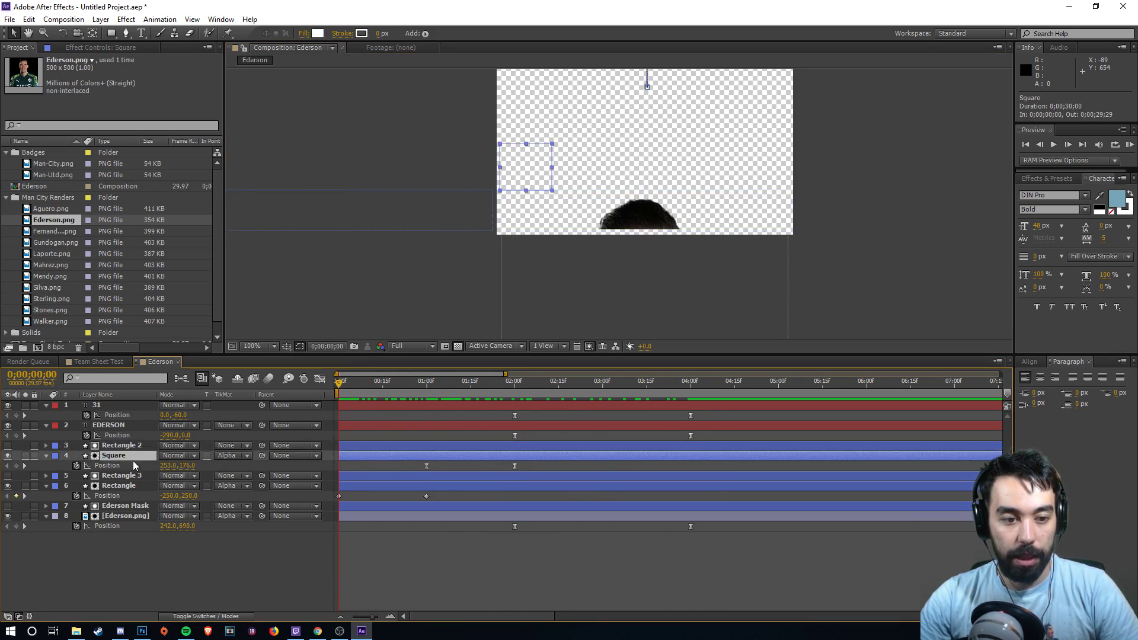
left_click(132, 507)
scroll(646, 226, "down", 2)
scroll(633, 211, "up", 2)
scroll(632, 218, "down", 2)
left_click(632, 218)
left_click(559, 218)
left_click(593, 215)
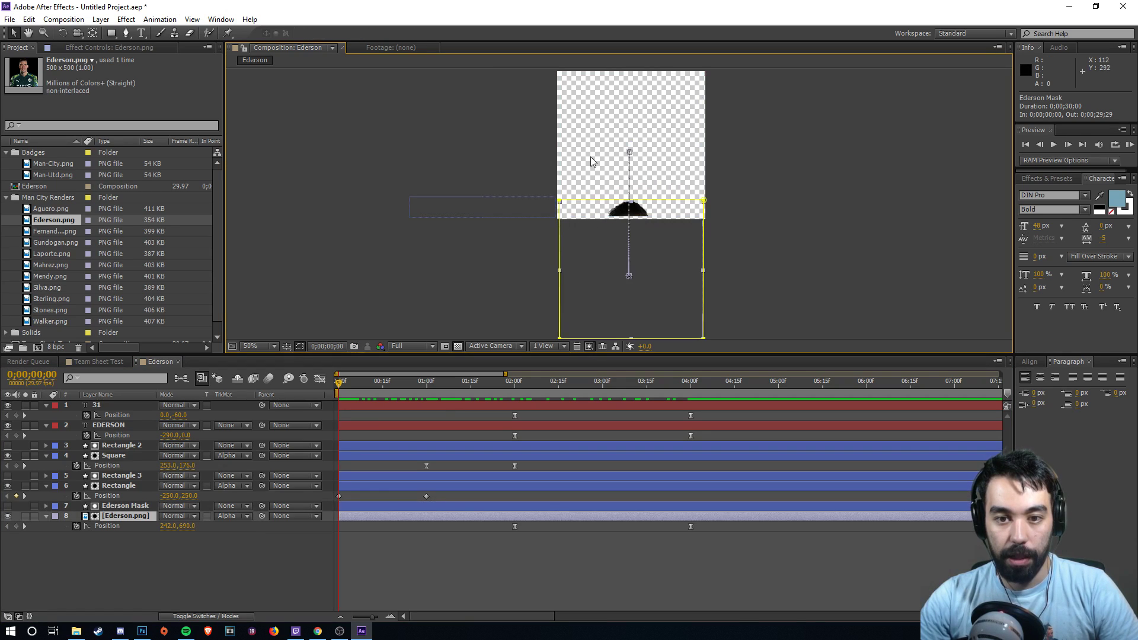
left_click(127, 507)
left_click_drag(634, 218, 637, 201)
key("Up")
key("Up")
key("Up")
key("Up")
key("Up")
key("Up")
key("Up")
key("Up")
key("Up")
key("Up")
key("Up")
key("Up")
key("Up")
key("Up")
key("Up")
key("Up")
key("Up")
key("Up")
key("Up")
key("Up")
key("Up")
key("Up")
key("Up")
key("Up")
key("Up")
key("Up")
key("Up")
key("Up")
key("Up")
key("Up")
left_click(709, 219)
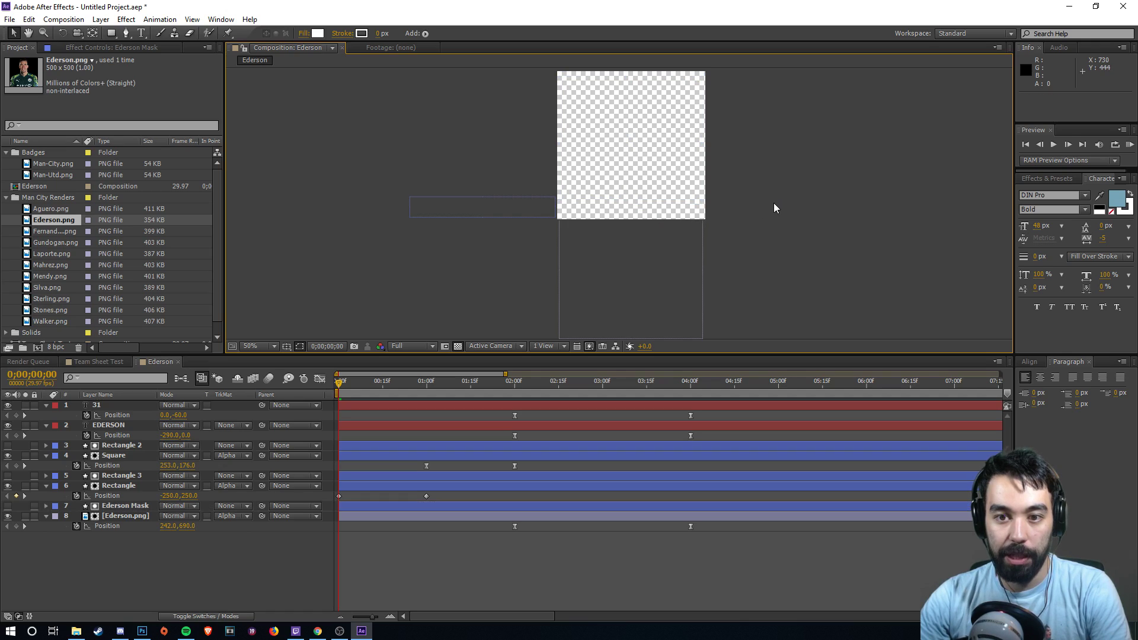
left_click(123, 509)
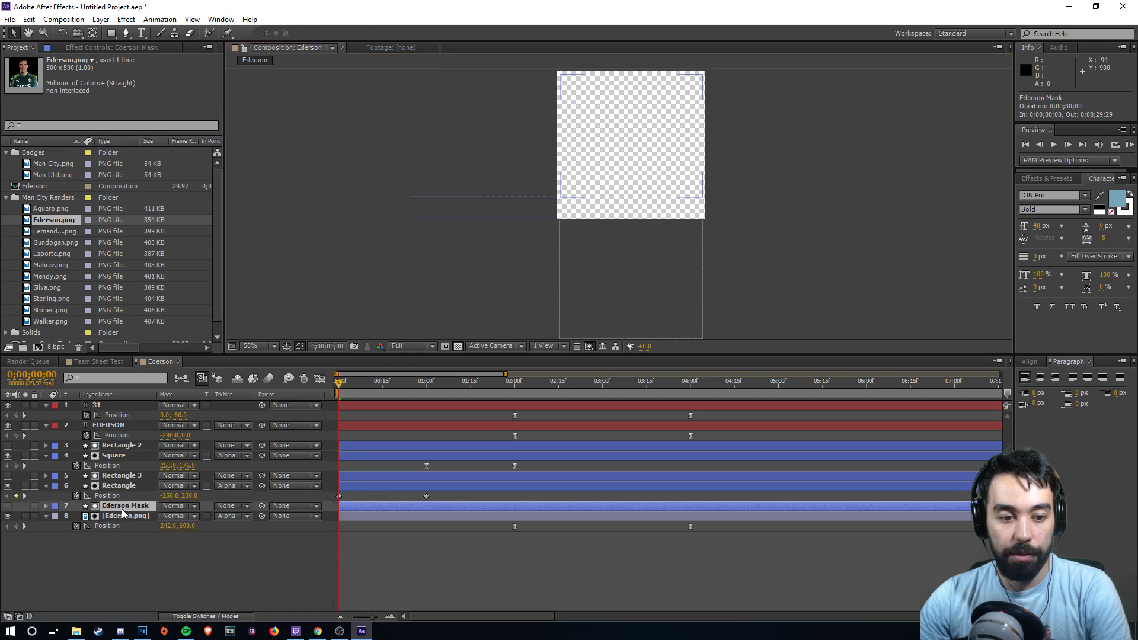
left_click(762, 206)
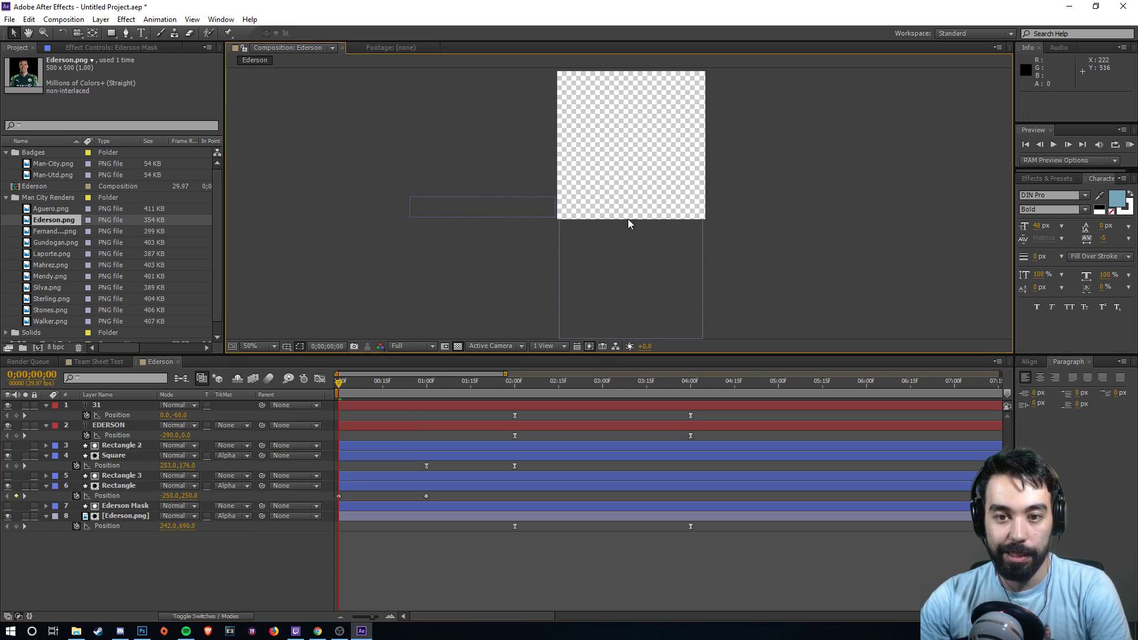
- Scrub the Ederson composition from the first frame to 0;00;04;07 to check the full card reveal
left_click(344, 388)
left_click_drag(345, 387, 285, 390)
scroll(614, 233, "up", 1)
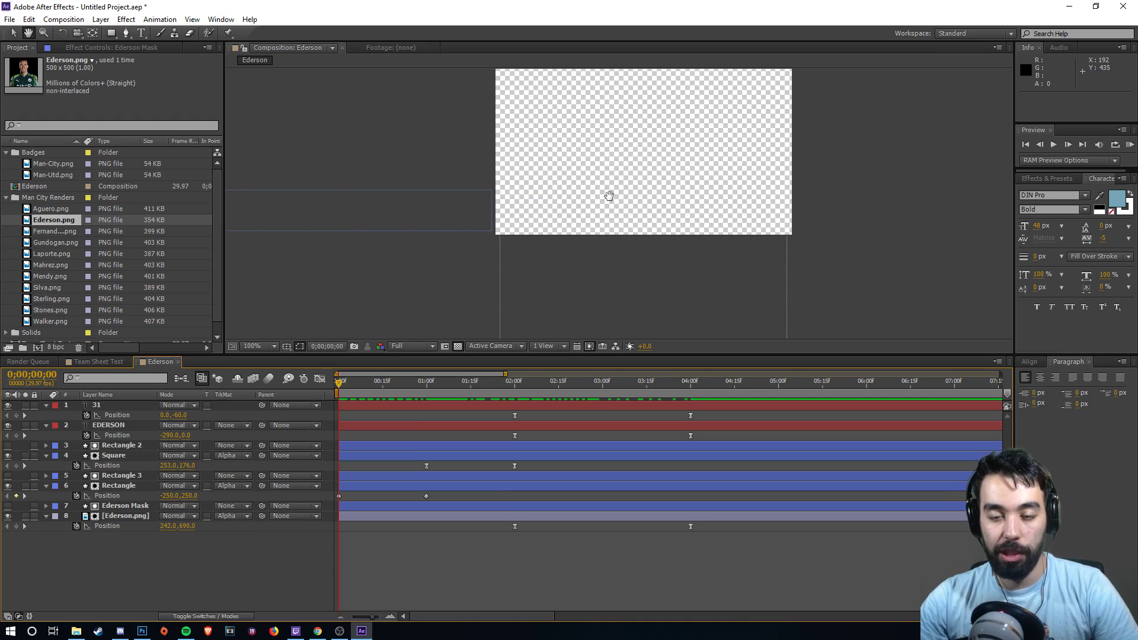
left_click_drag(609, 195, 606, 246)
left_click(264, 346)
left_click(278, 371)
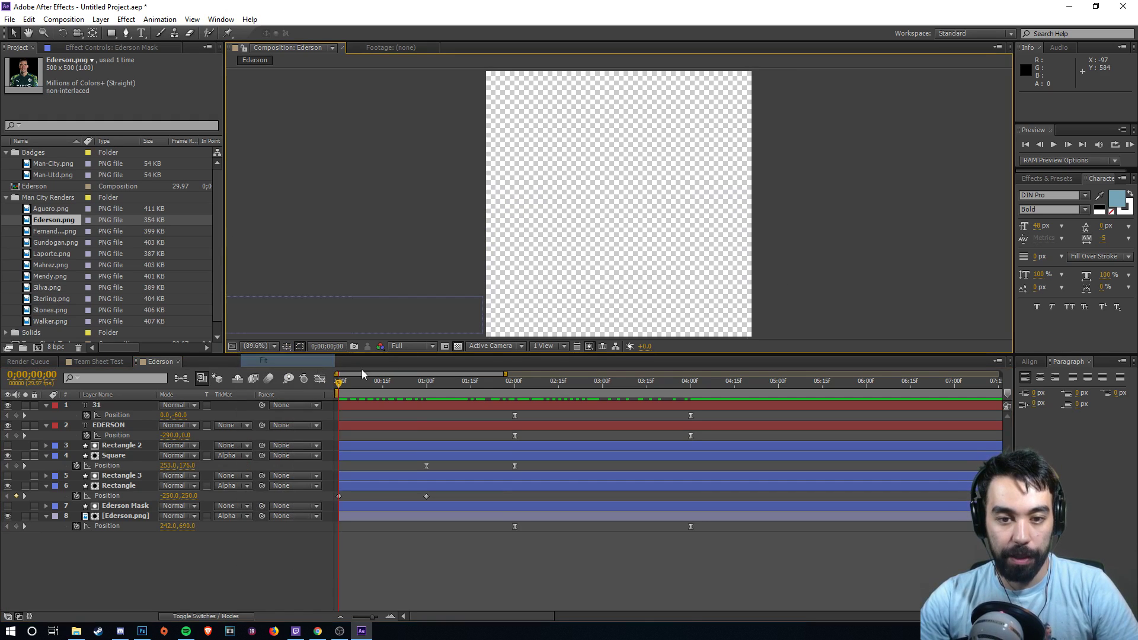
left_click_drag(522, 413, 521, 421)
left_click_drag(340, 452, 711, 445)
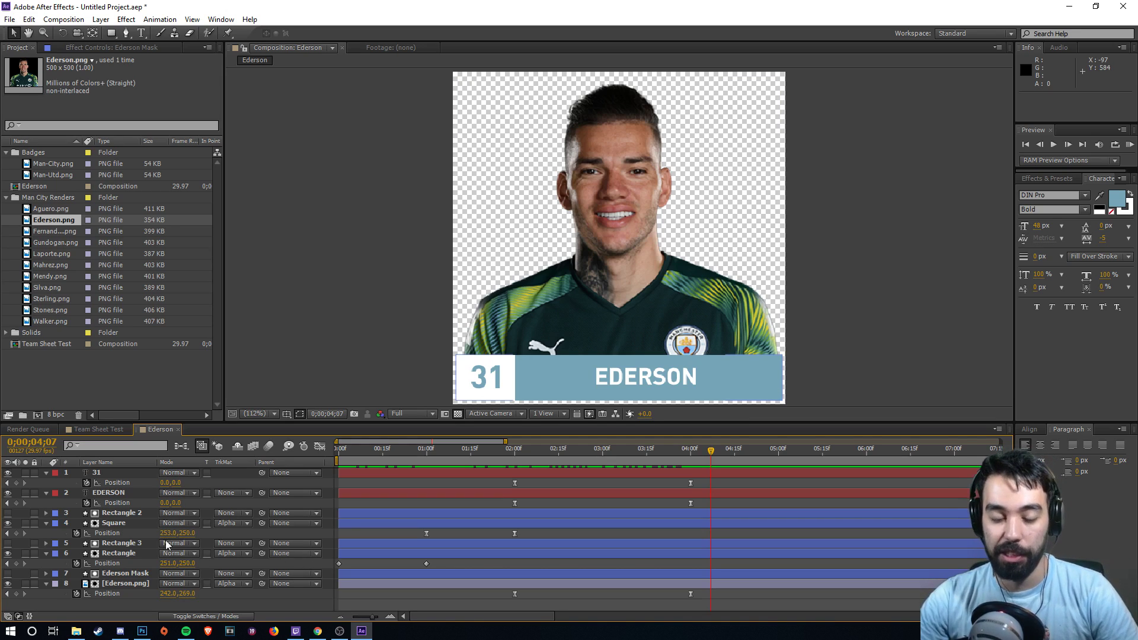
- Open the Team Sheet Test composition and add the Ederson composition to it as the top layer
left_click(95, 429)
left_click(159, 429)
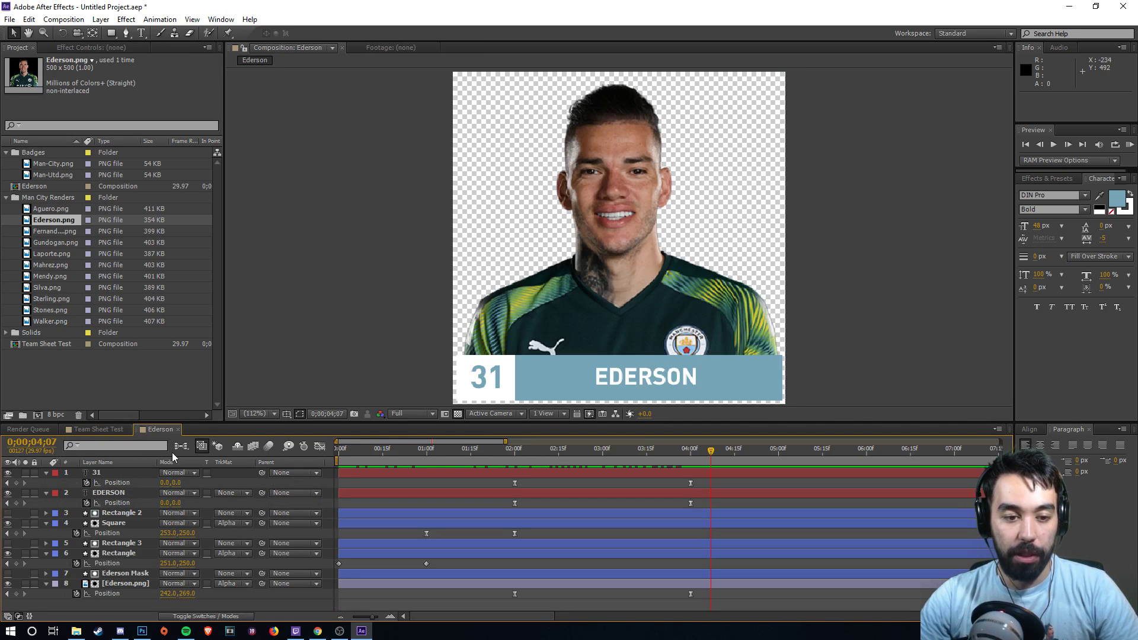
left_click(95, 428)
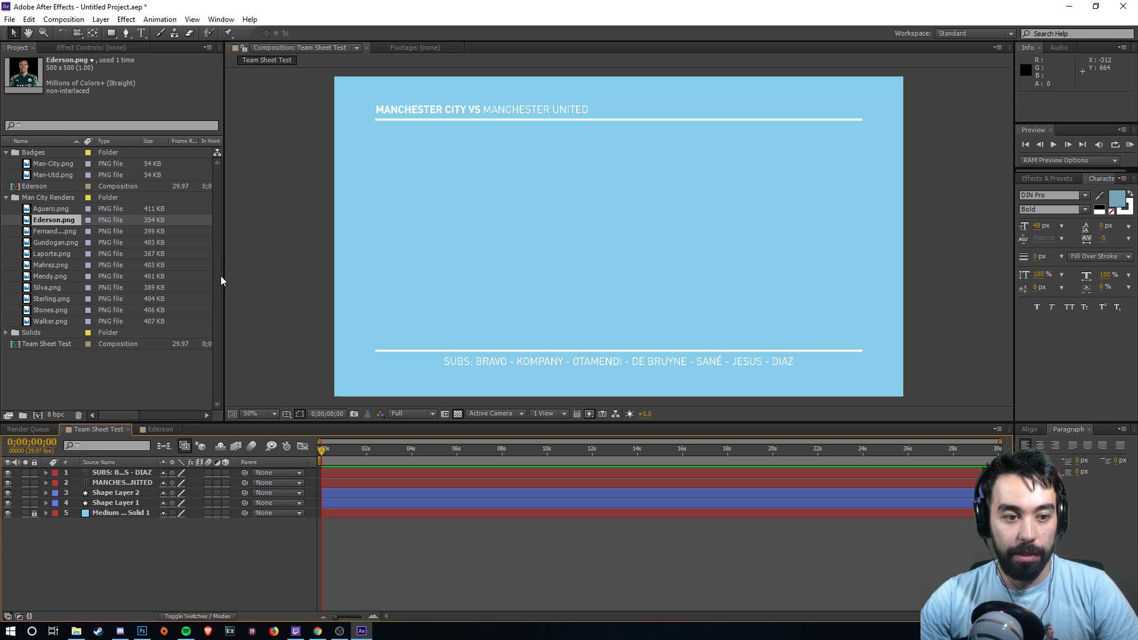
left_click(52, 187)
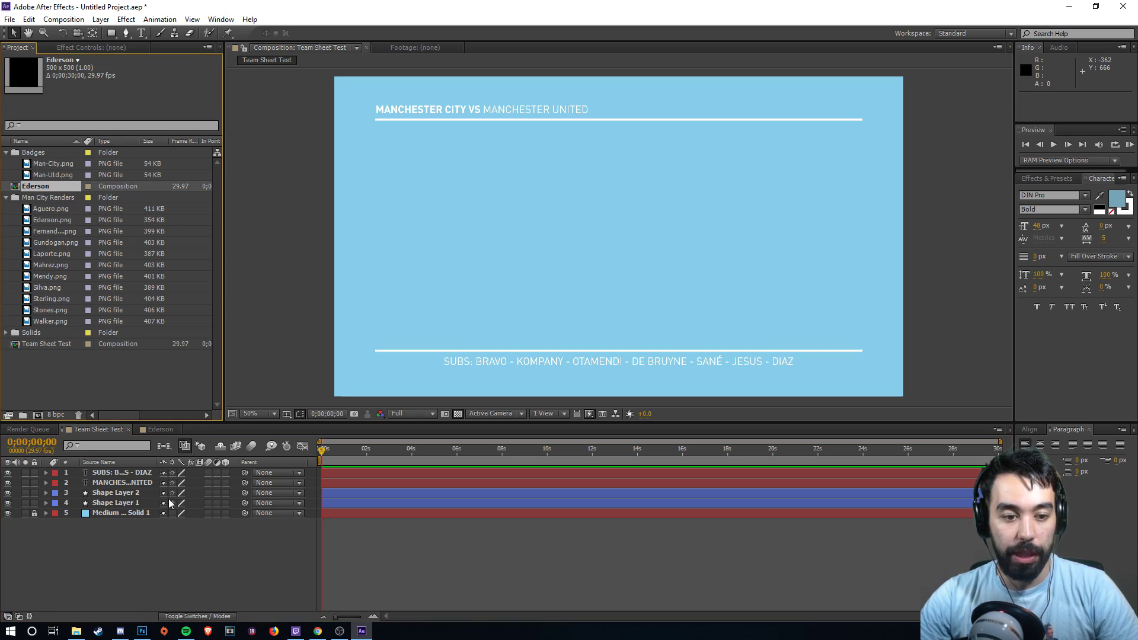
left_click(159, 429)
left_click(104, 429)
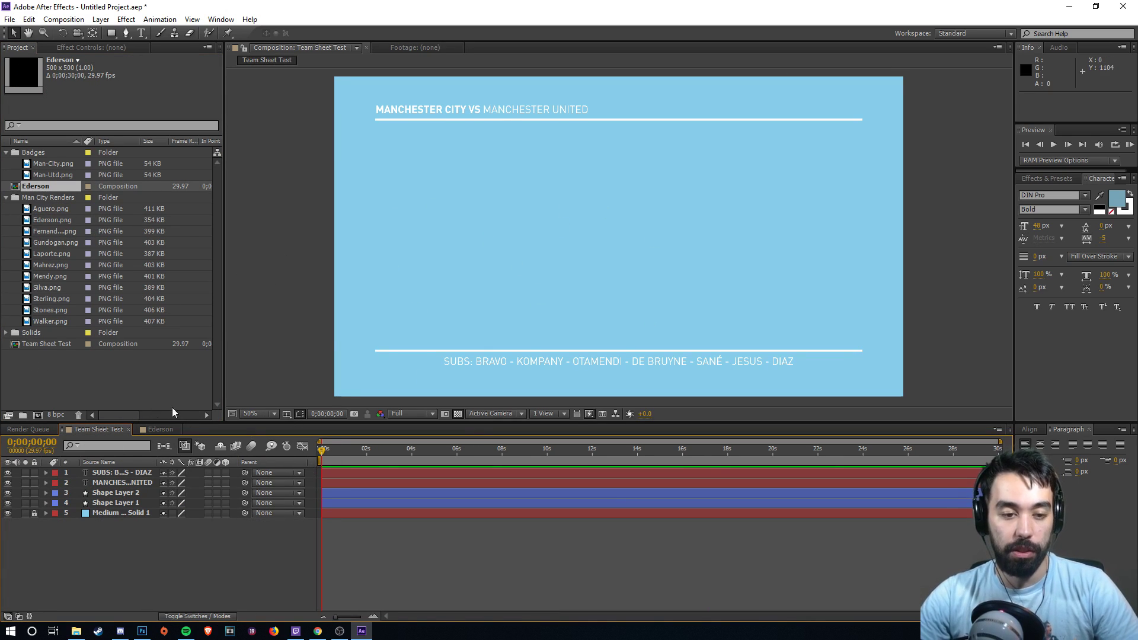
left_click_drag(54, 187, 427, 237)
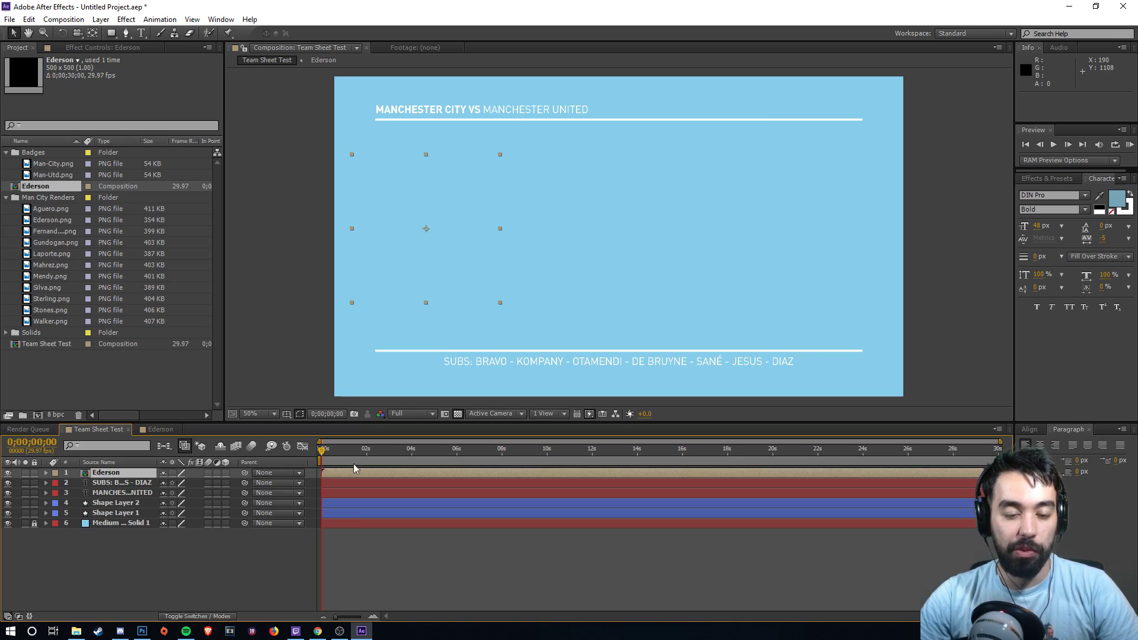
- With the card revealed, scale the Ederson layer to 50% and move it to about 256, 538 near the sheet's left edge
mouse_move(323, 460)
left_mouse_down()
mouse_move(426, 454)
mouse_move(341, 457)
left_mouse_up()
left_click_drag(317, 455, 428, 452)
key("s")
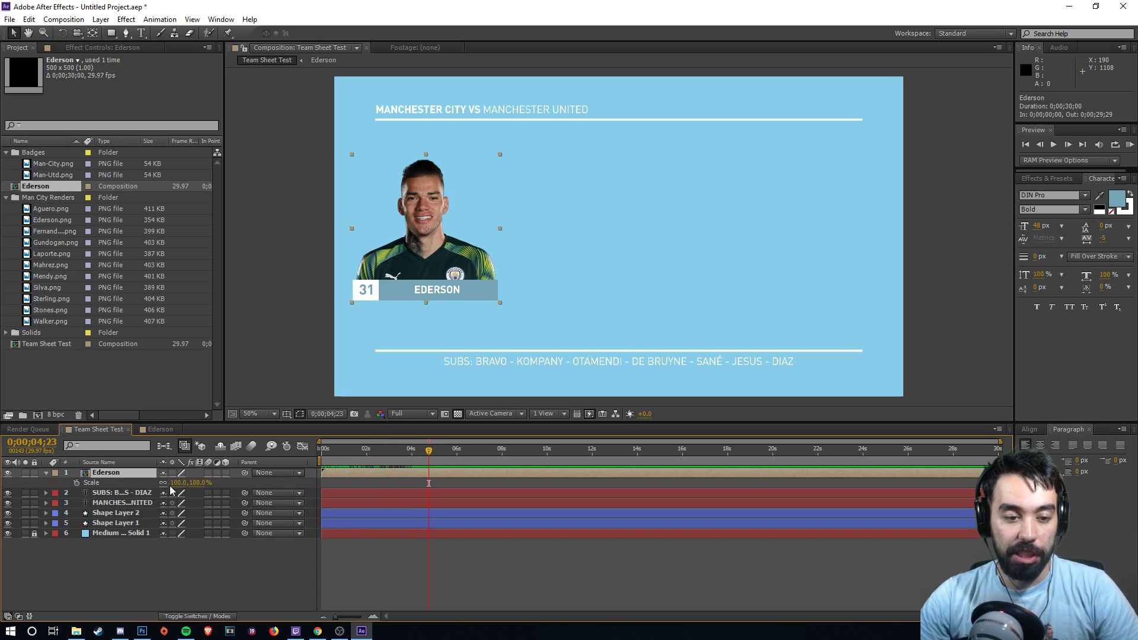
left_click_drag(176, 483, 148, 483)
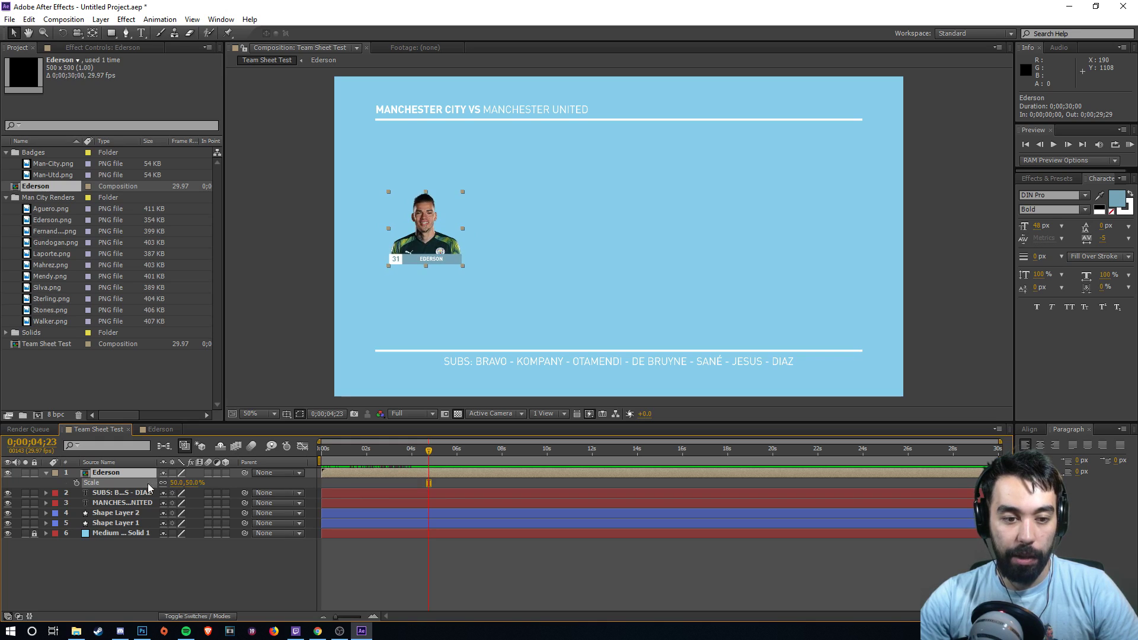
left_click_drag(426, 228, 419, 258)
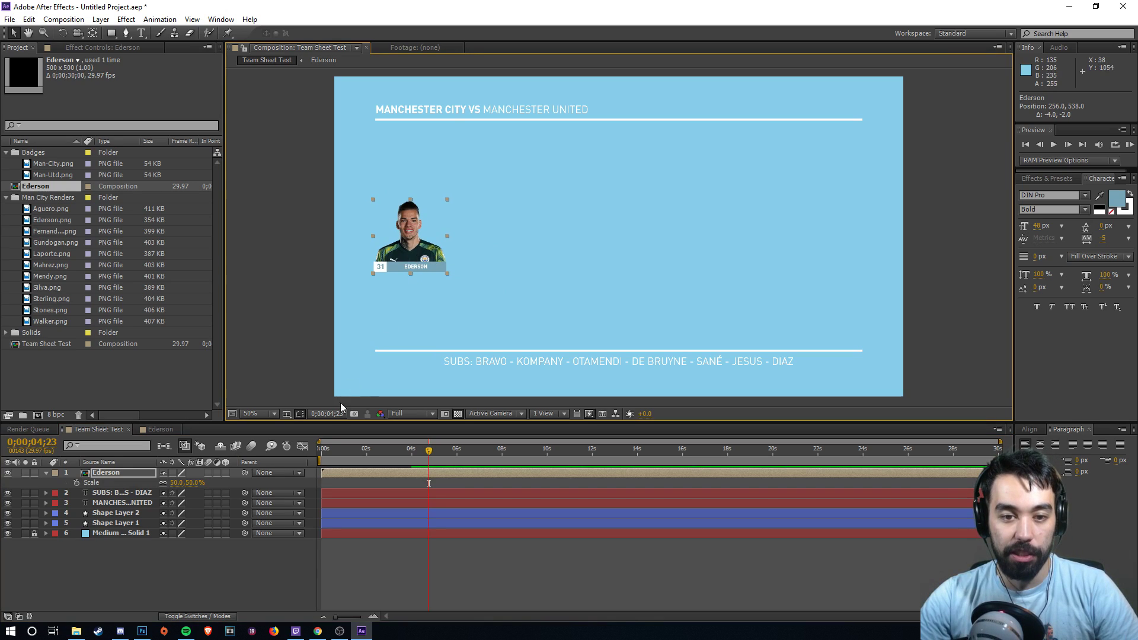
left_click(400, 546)
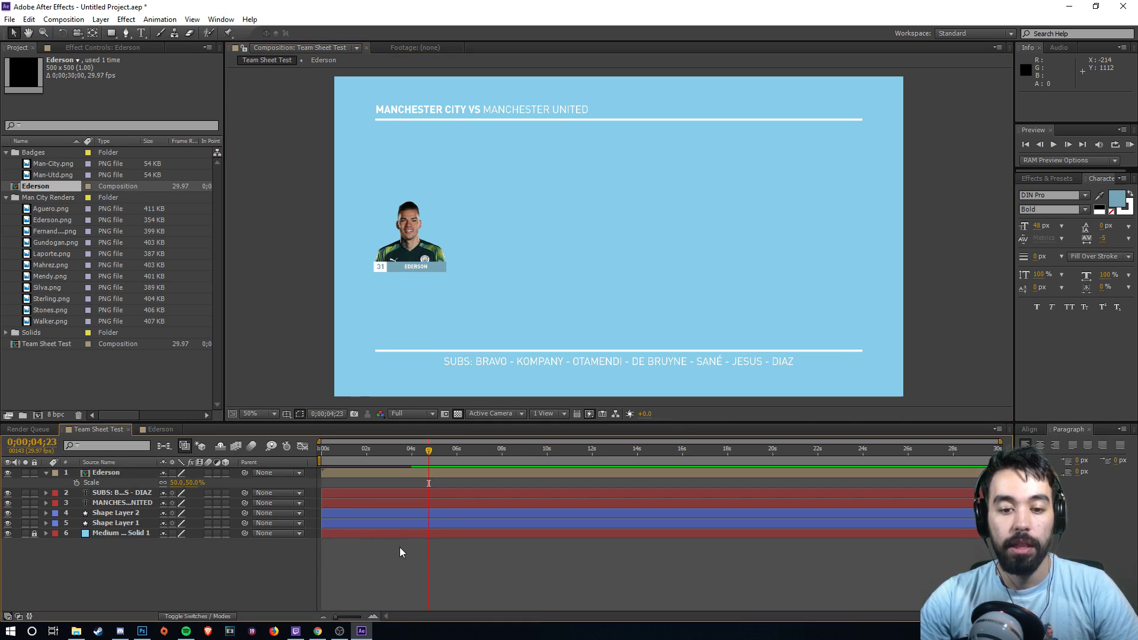
left_click(336, 451)
left_click_drag(336, 450, 413, 451)
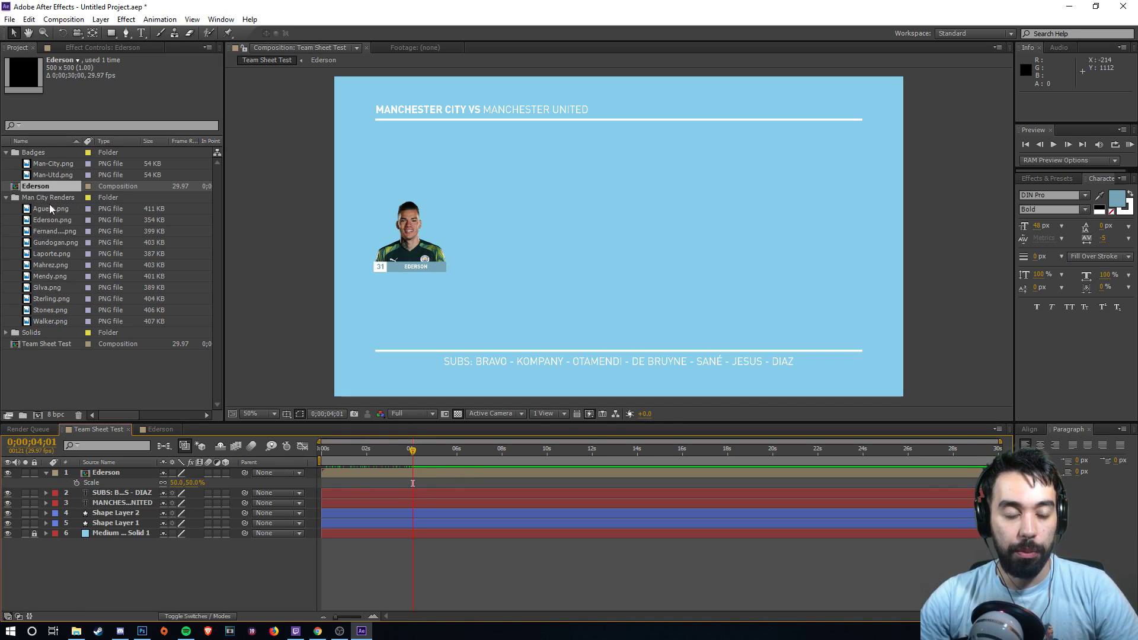
- Create a project folder named Goalkeepers outside the existing folders
left_click(97, 379)
left_click(29, 187)
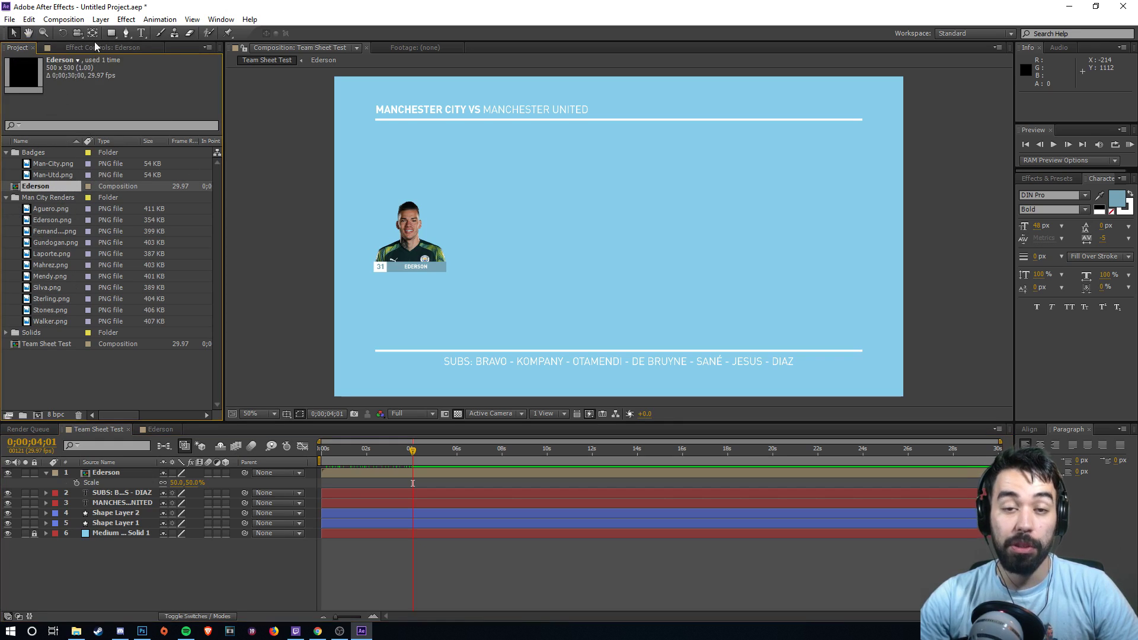
left_click(66, 382)
left_click(26, 415)
type("Goalkeepers")
key("Return")
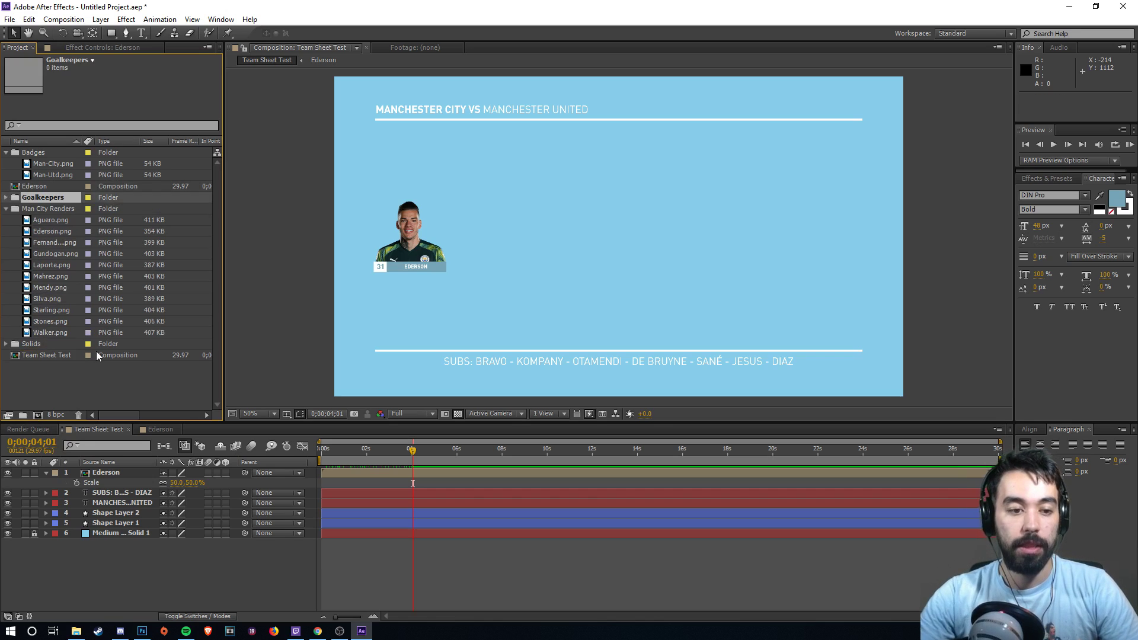
- Duplicate the Ederson composition in the project and open the copy
left_click(38, 187)
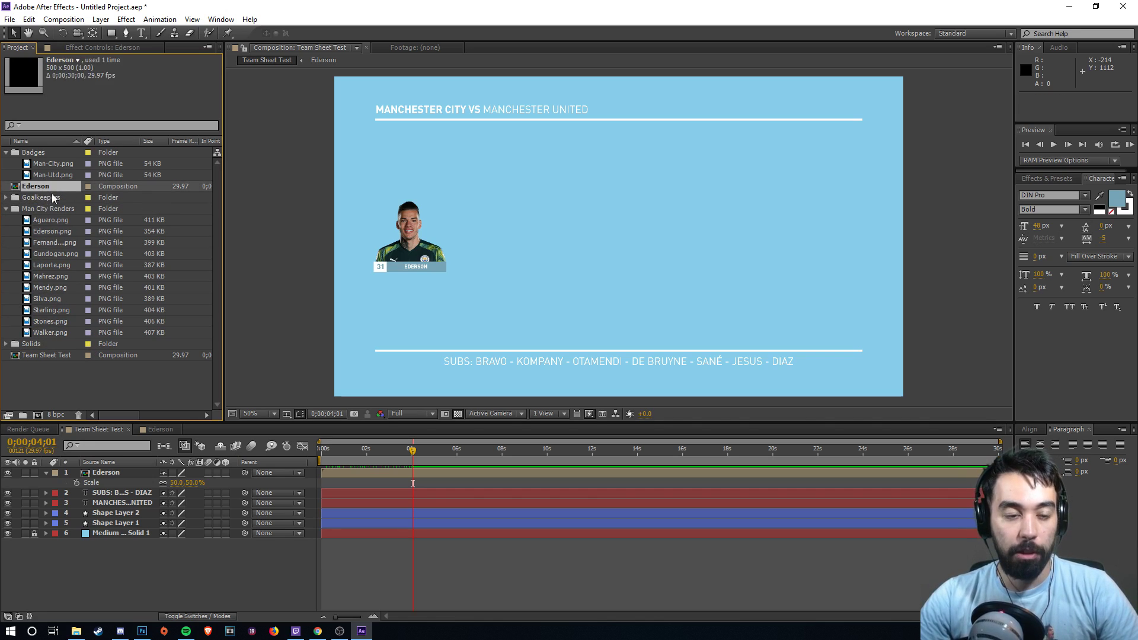
left_click(65, 197)
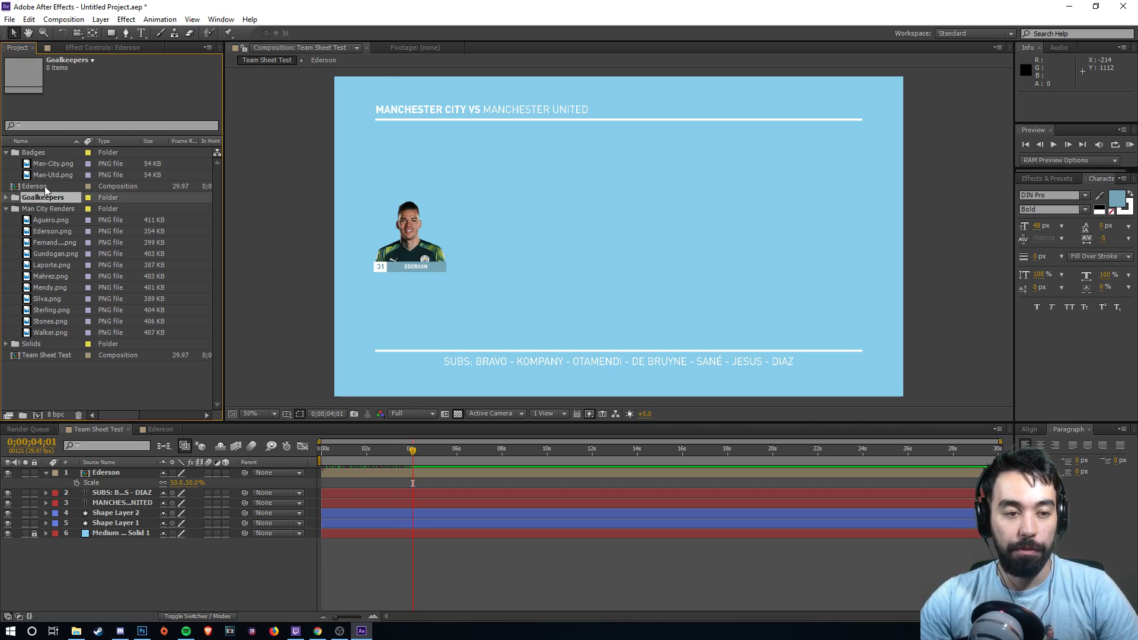
left_click(53, 185)
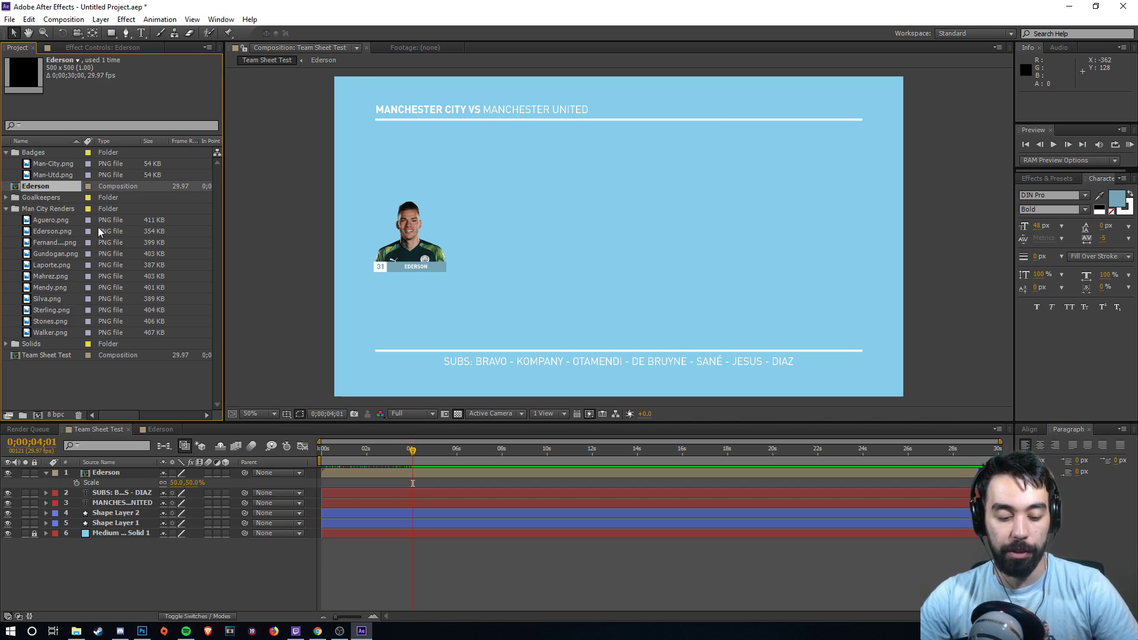
key("ctrl+d")
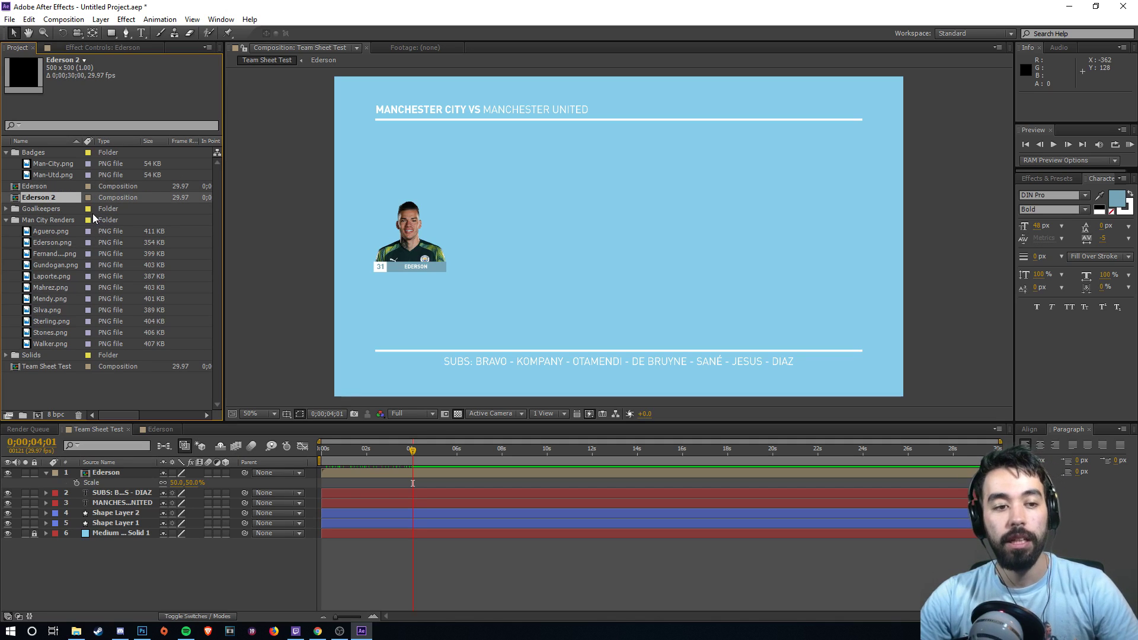
double_click(43, 197)
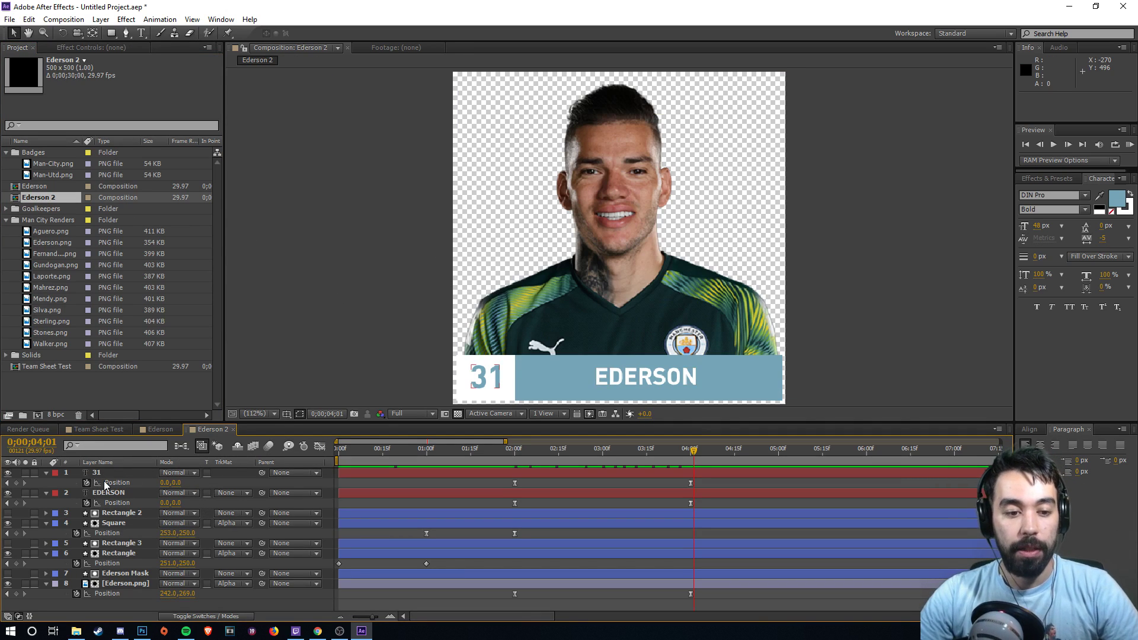
- Add the Ederson 2 composition to Team Sheet Test as the top layer and move it beside the existing Ederson card
left_click(98, 429)
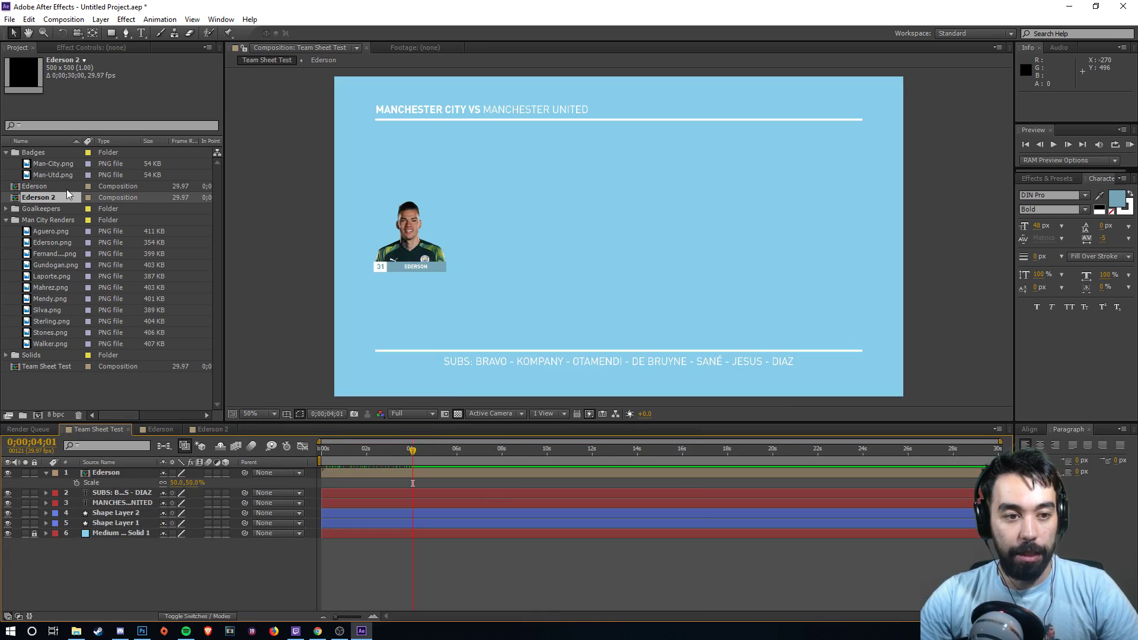
left_click_drag(52, 198, 144, 471)
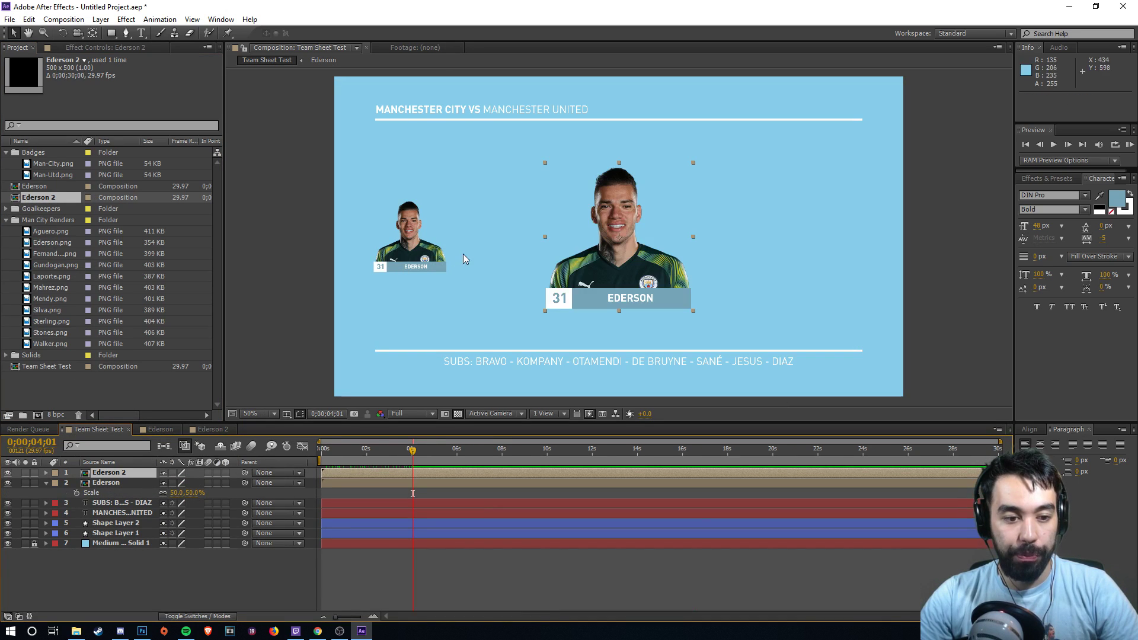
left_click_drag(576, 232, 497, 190)
- Set the Ederson 2 layer's Scale to 50% and move the card to about 586, 292, just below the header line
key("s")
left_click(178, 483)
type("50")
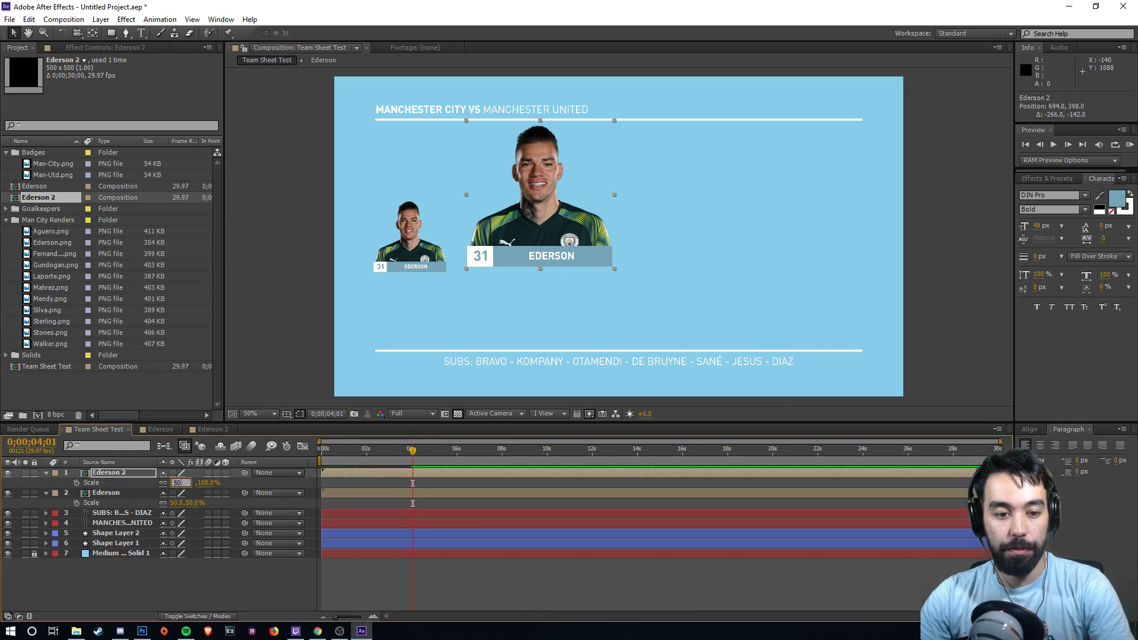
key("Return")
left_click_drag(554, 224, 522, 192)
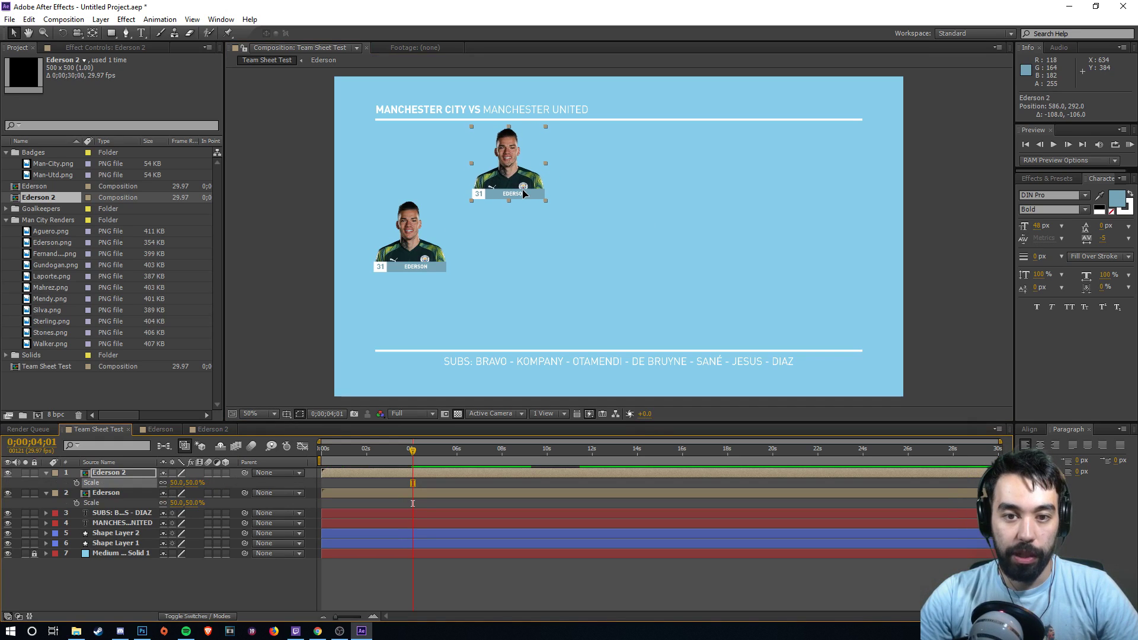
left_click(290, 239)
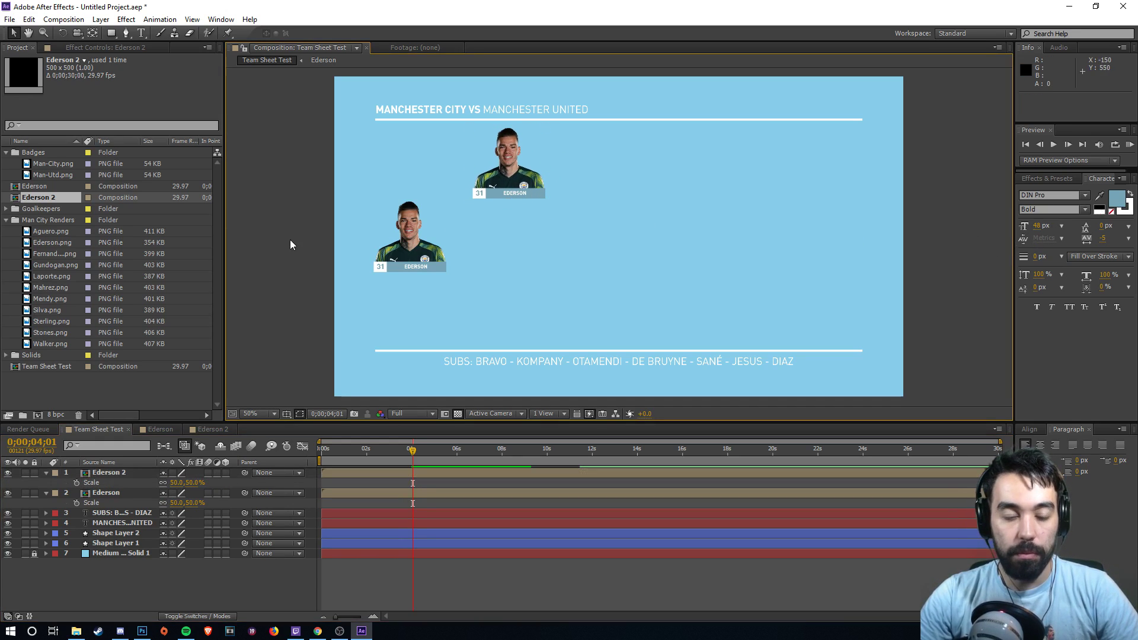
- Change the shirt number in the Ederson 2 composition to 2
left_click(41, 186)
left_click(212, 429)
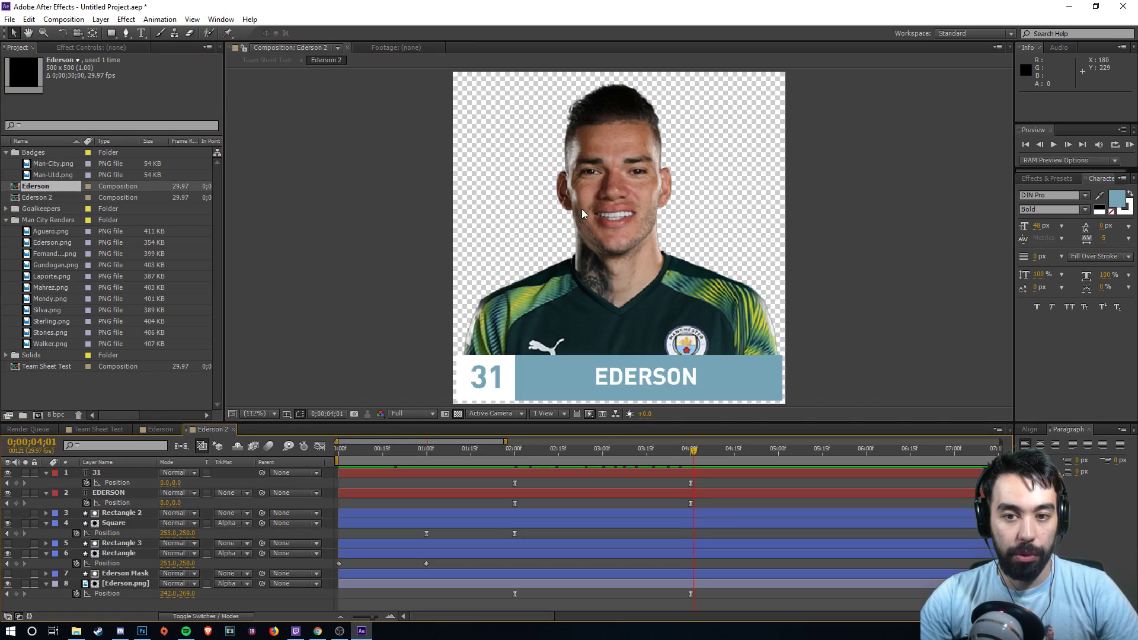
left_click(140, 33)
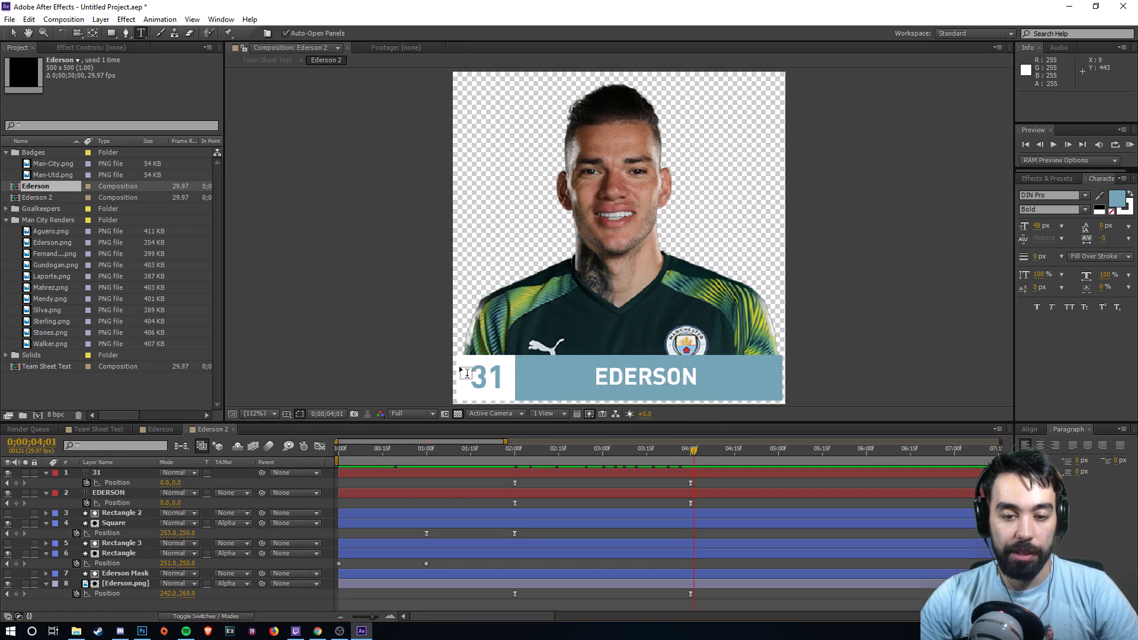
left_click_drag(461, 377, 502, 380)
type("2")
key("Left")
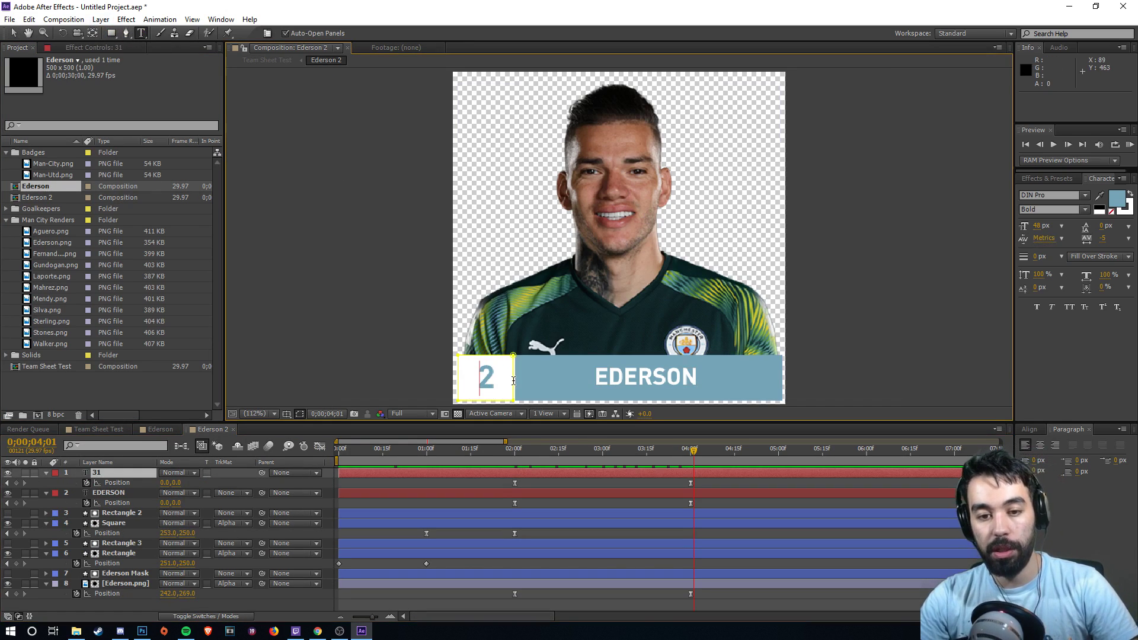
left_click(14, 33)
- Replace the player name text in the Ederson 2 composition with WALKER
left_click(141, 33)
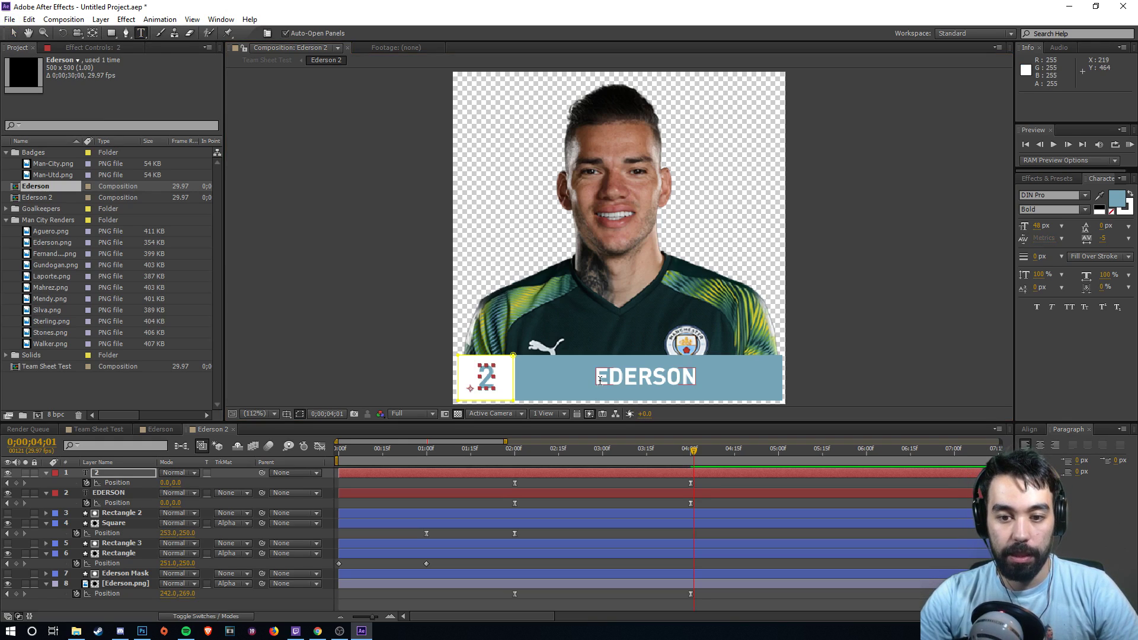
left_click_drag(589, 377, 803, 374)
type("WALKER")
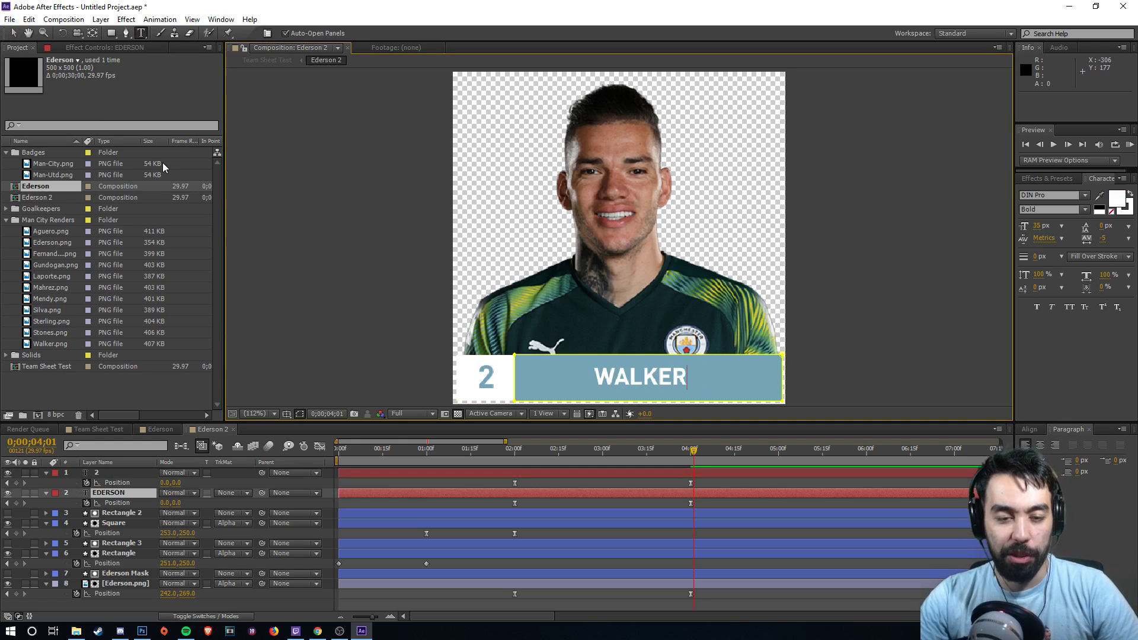
left_click(14, 33)
left_click(836, 319)
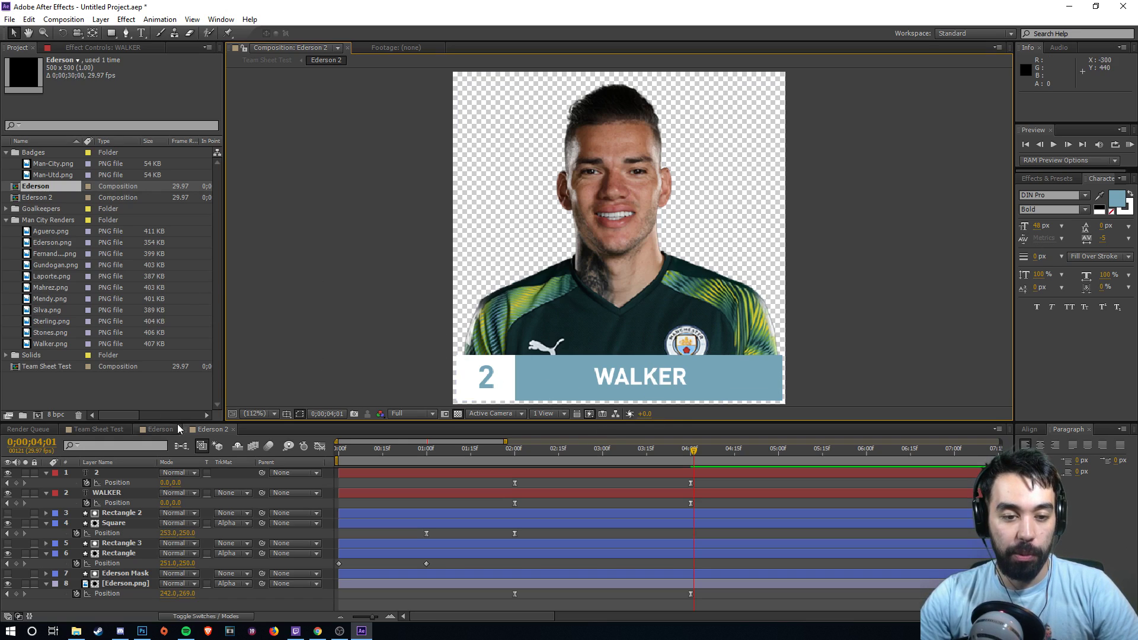
- Check the edited number and name on the card in Team Sheet Test and return to the Ederson 2 composition
left_click(98, 429)
scroll(511, 190, "up", 2)
left_click_drag(475, 179, 666, 264)
left_click_drag(553, 286, 602, 334)
left_click(204, 433)
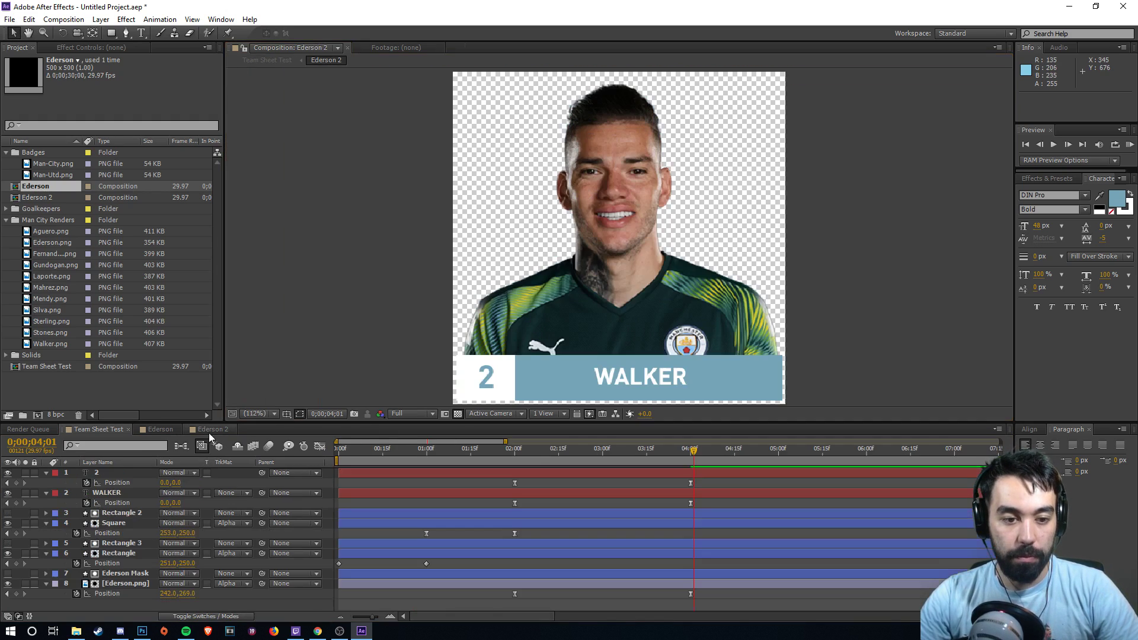
scroll(659, 279, "down", 5)
scroll(659, 279, "up", 4)
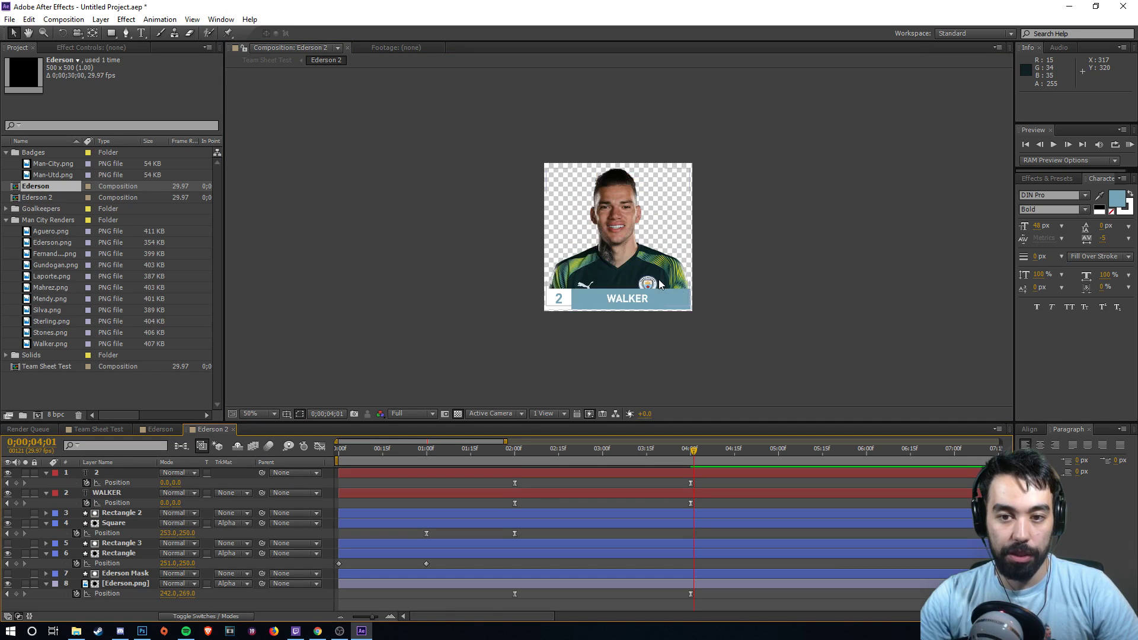
scroll(659, 284, "down", 2)
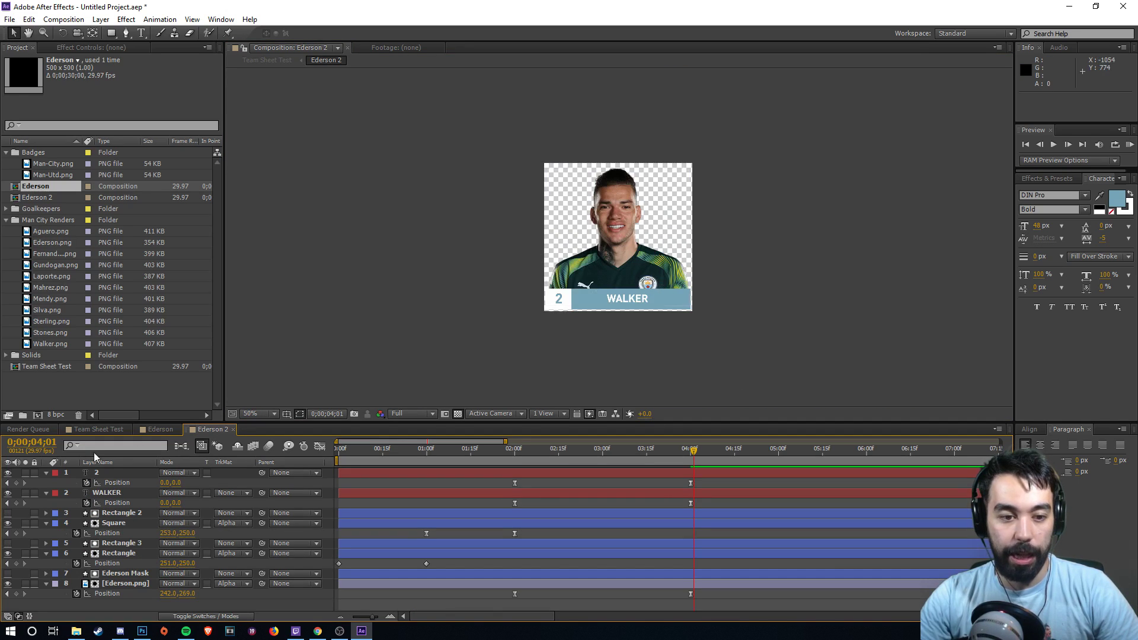
- Replace the source of the Ederson.png layer in the Ederson 2 composition with Walker.png, keeping its animation
left_click(125, 584)
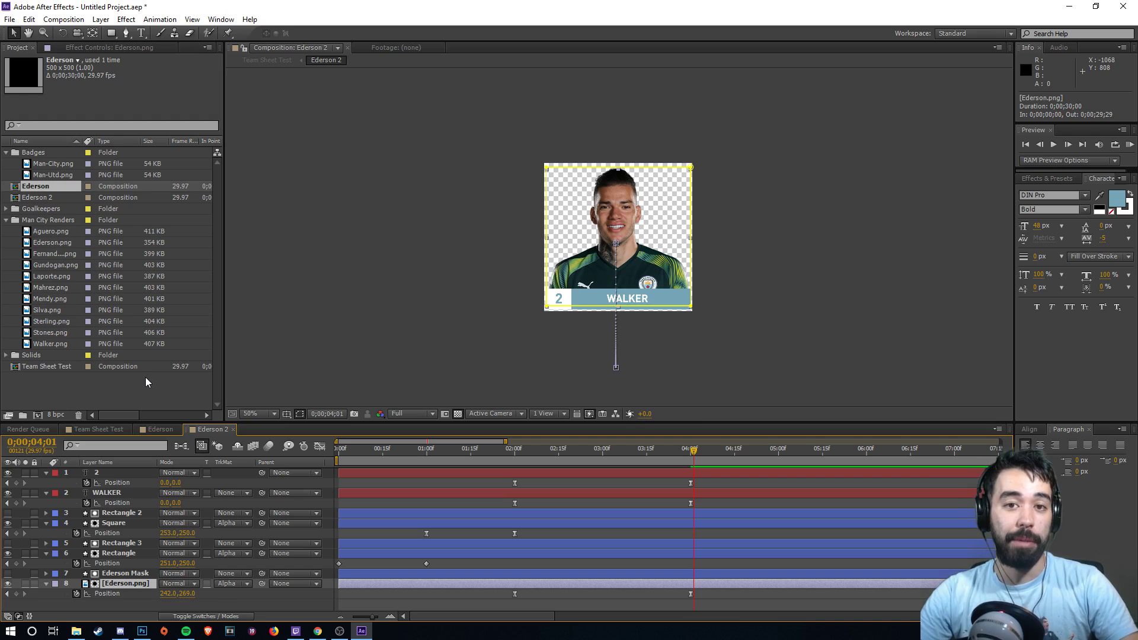
left_click_drag(339, 454, 717, 448)
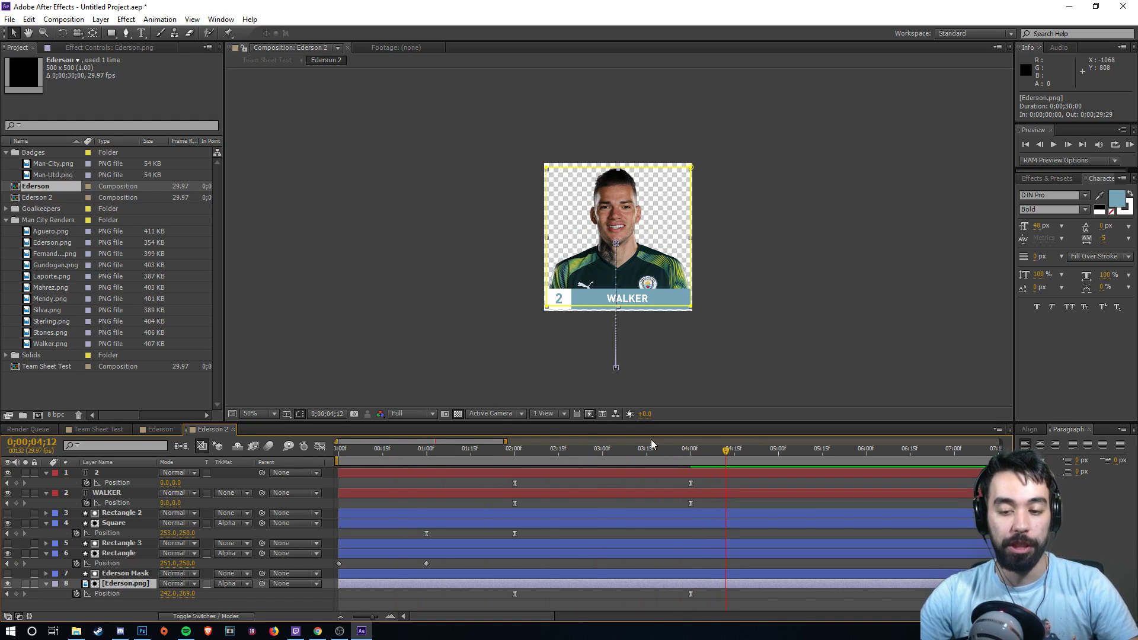
key("Home")
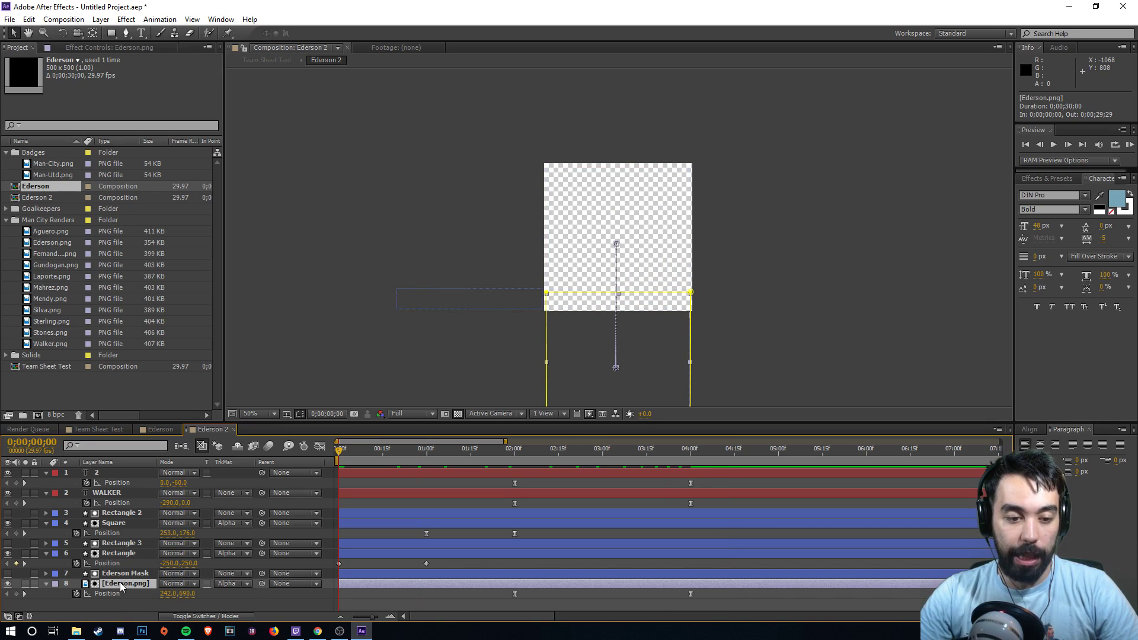
left_click_drag(377, 447, 706, 463)
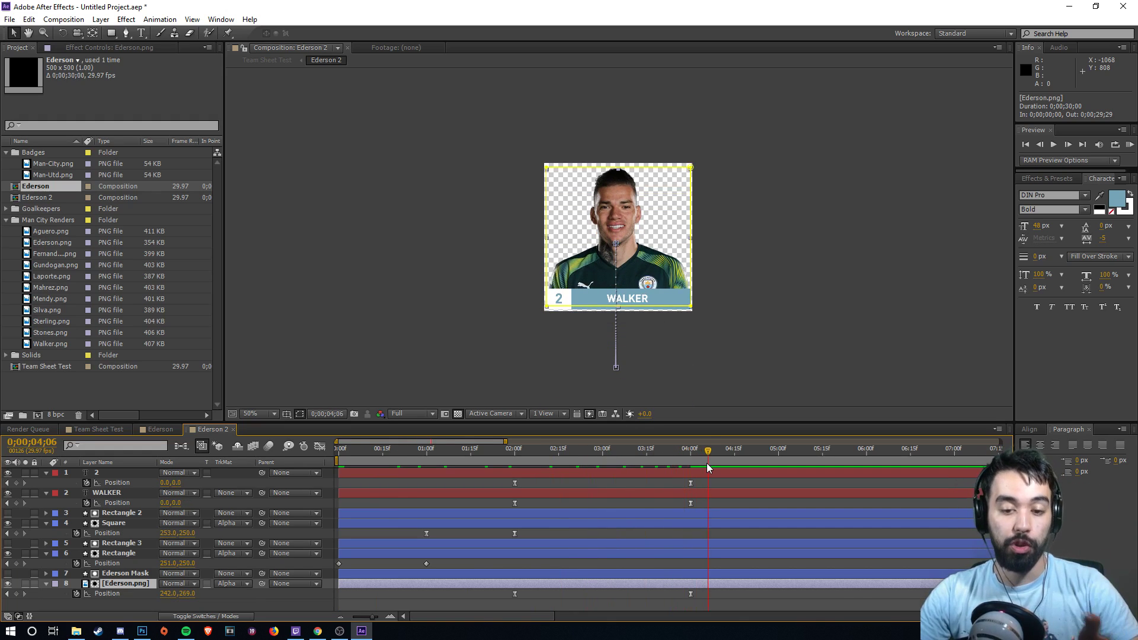
key("Home")
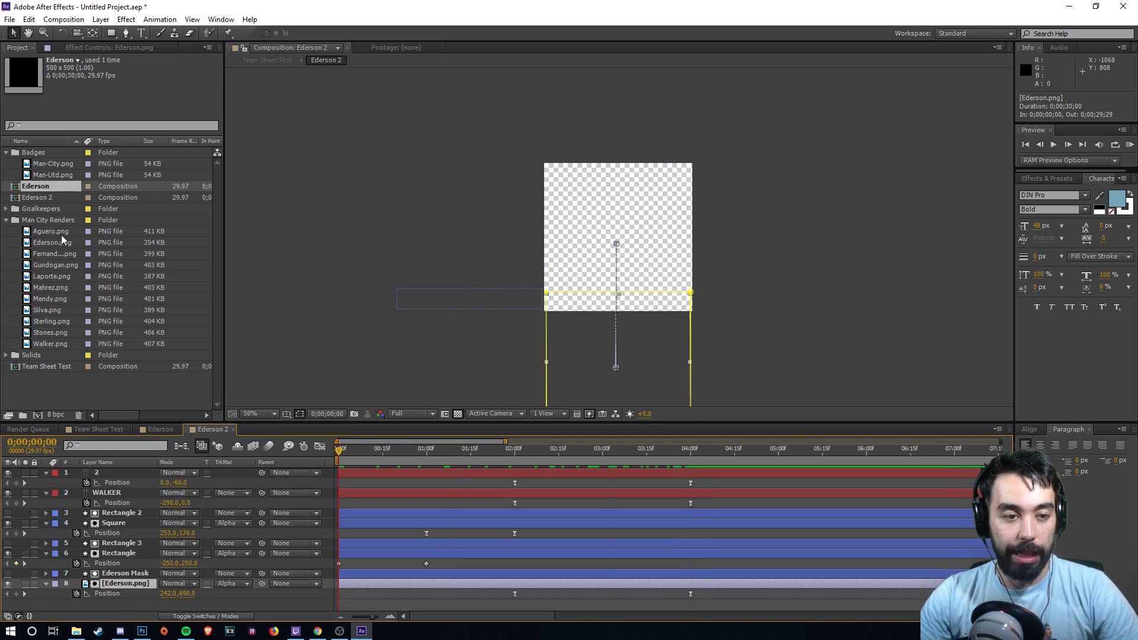
left_click(52, 344)
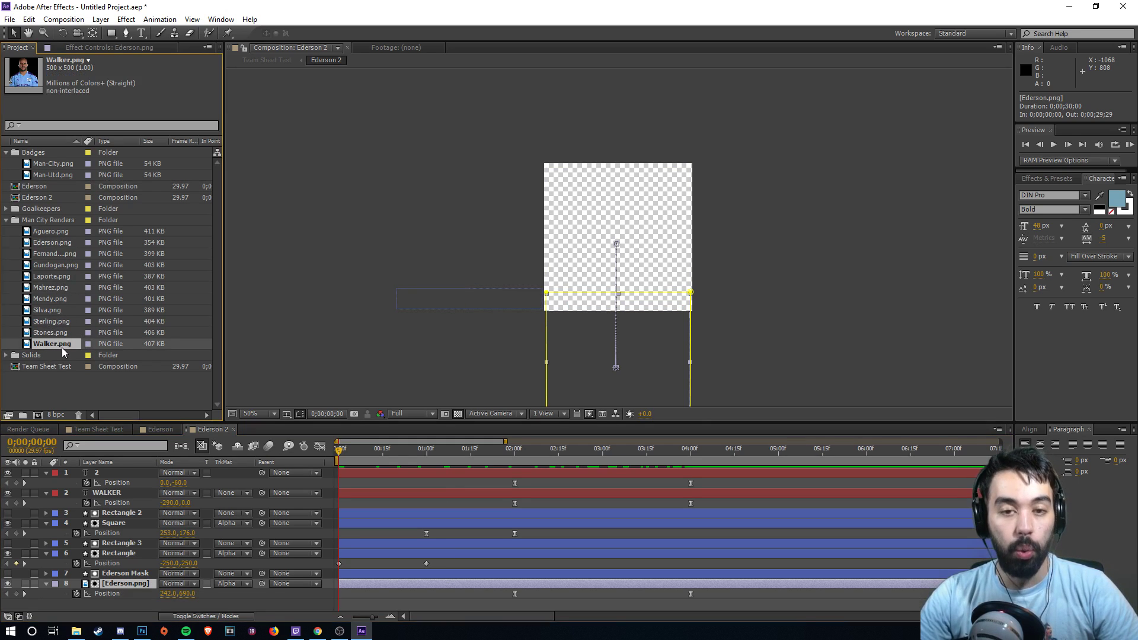
left_click_drag(59, 346, 144, 587)
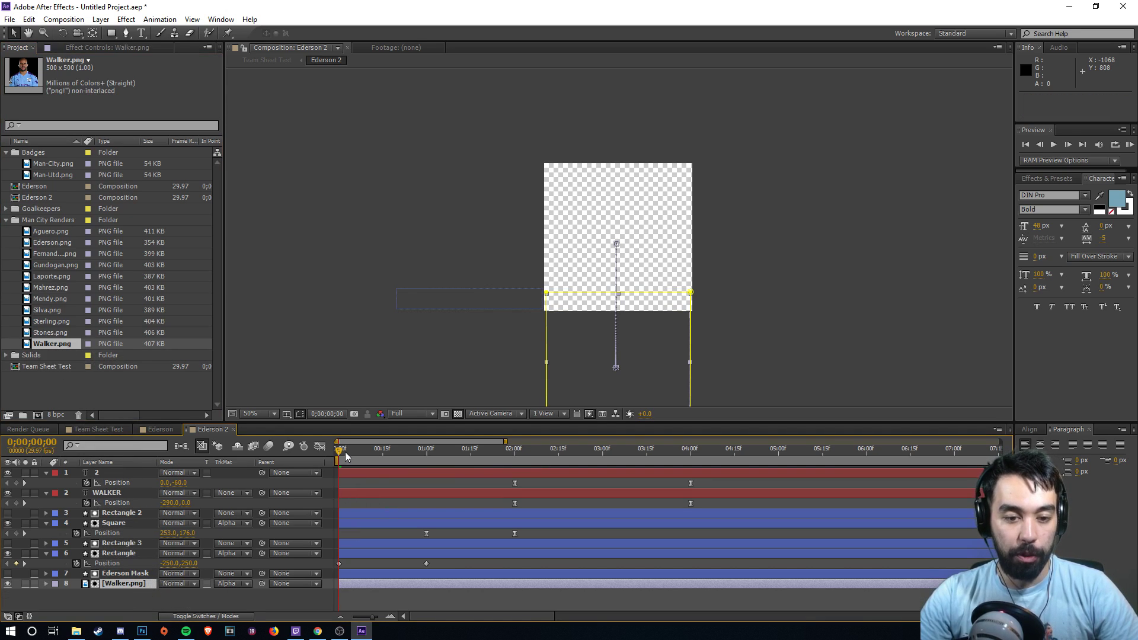
- Preview the Walker card's animation in its own composition and in Team Sheet Test
left_click_drag(339, 453, 711, 448)
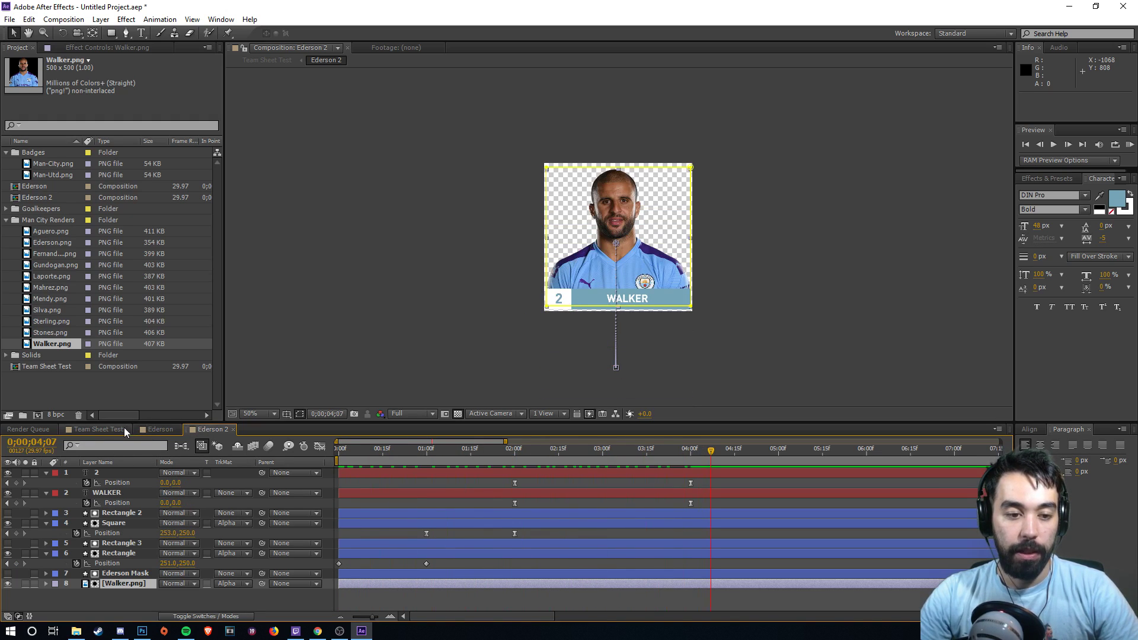
left_click(97, 429)
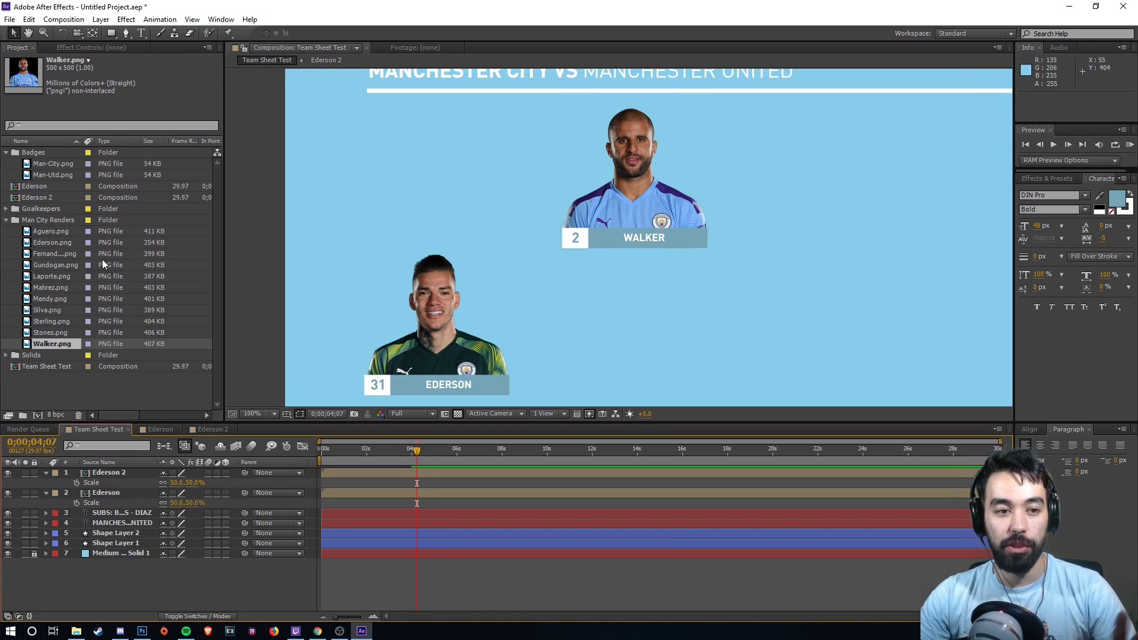
left_click(36, 186)
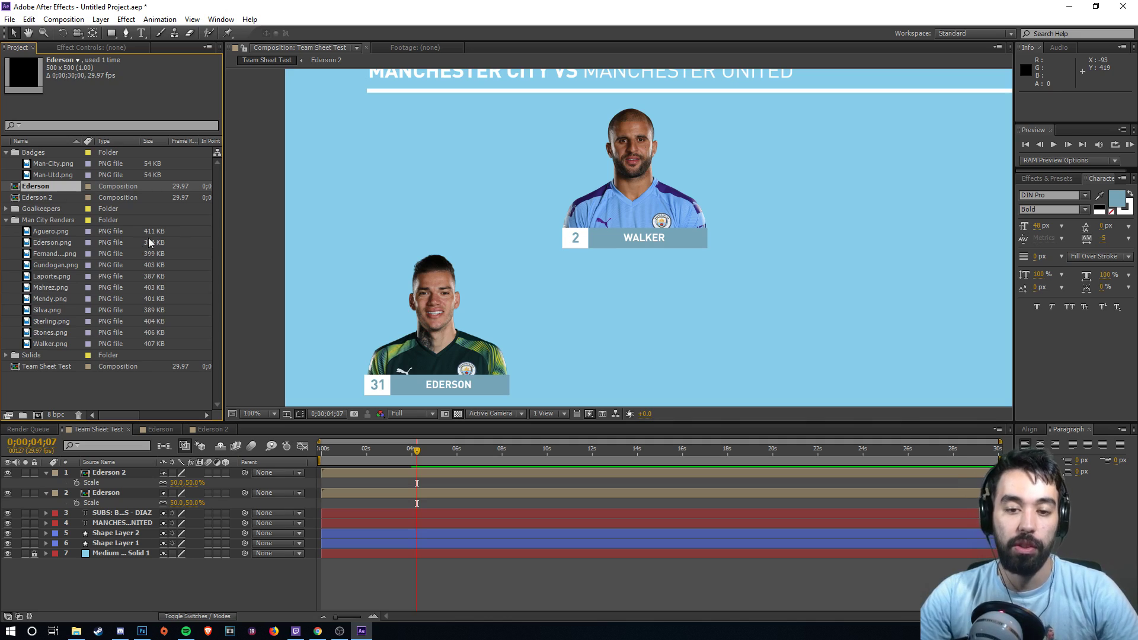
scroll(438, 328, "down", 1)
left_click_drag(319, 454, 417, 453)
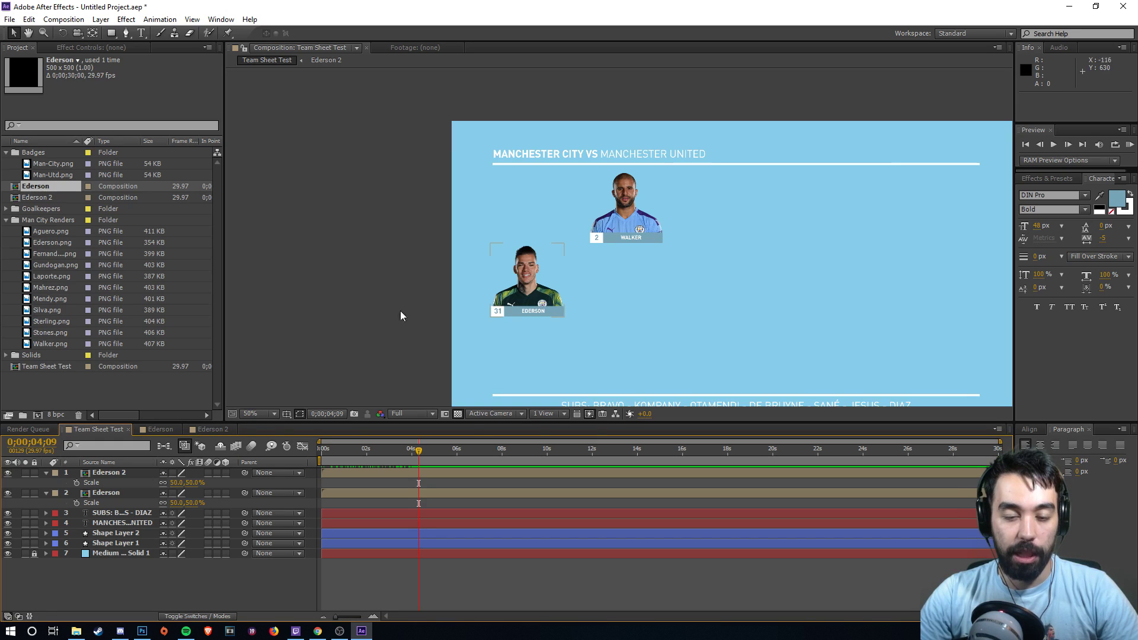
- Add another Ederson composition to Team Sheet Test as the top layer and set its Scale to 50%
key("comma")
left_click_drag(426, 310, 487, 265)
scroll(487, 264, "up", 2)
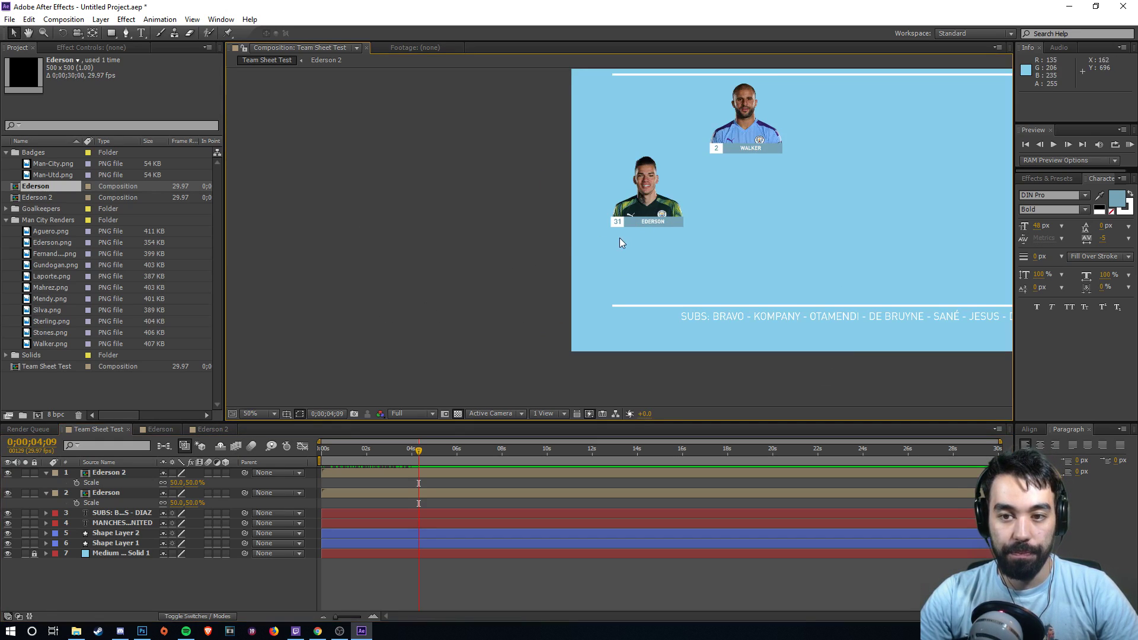
left_click_drag(487, 189, 416, 225)
left_click_drag(46, 191, 670, 236)
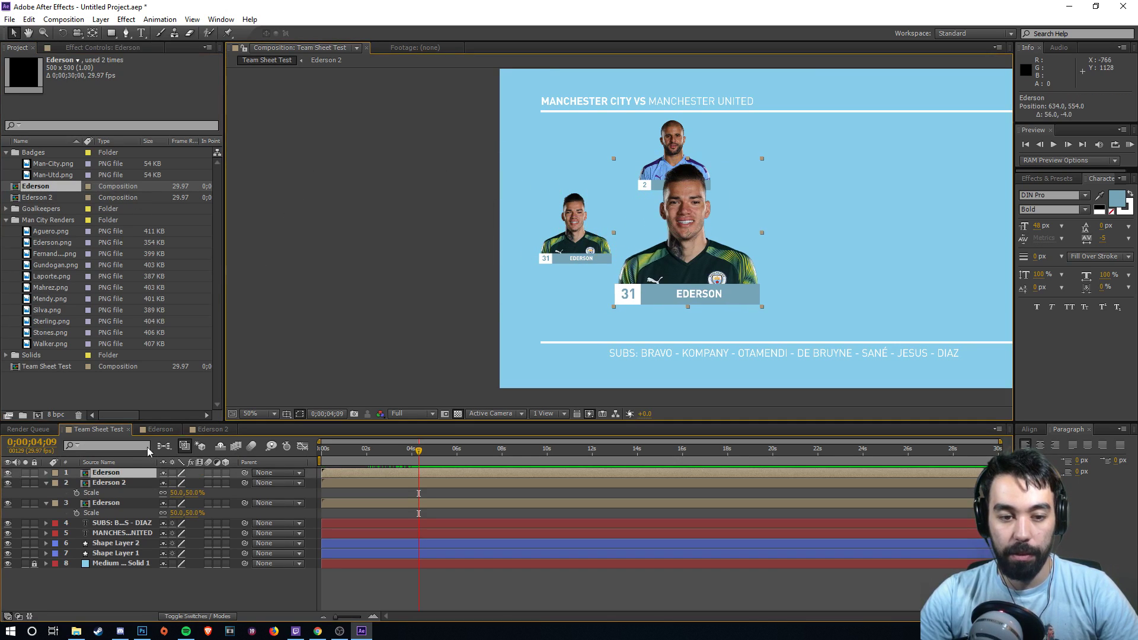
key("s")
left_click(178, 482)
type("5")
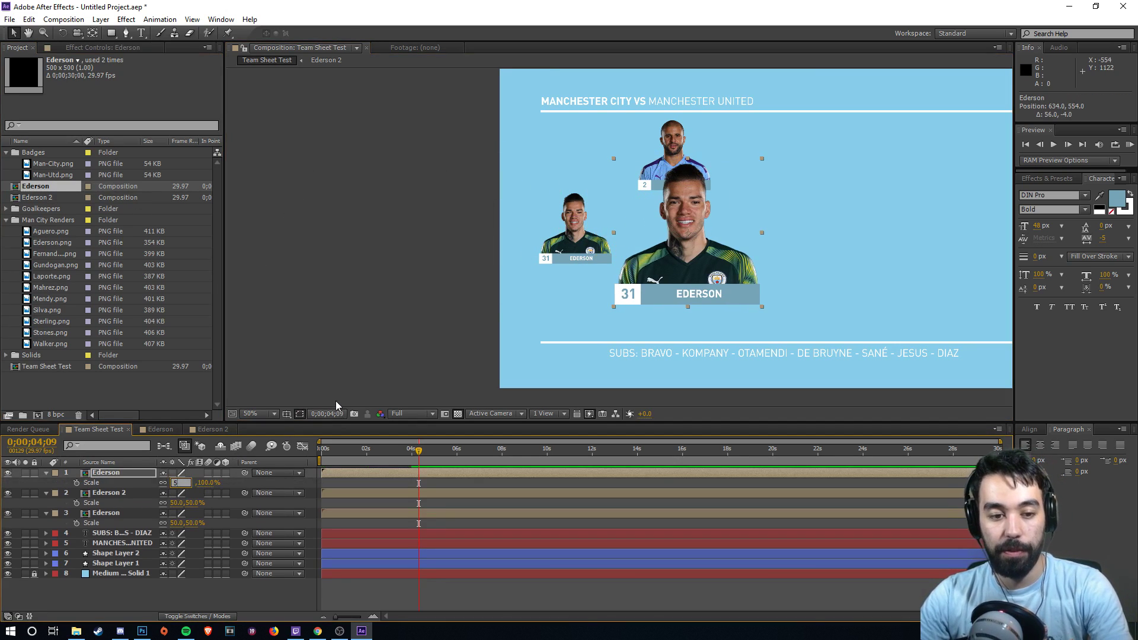
type("0")
key("Return")
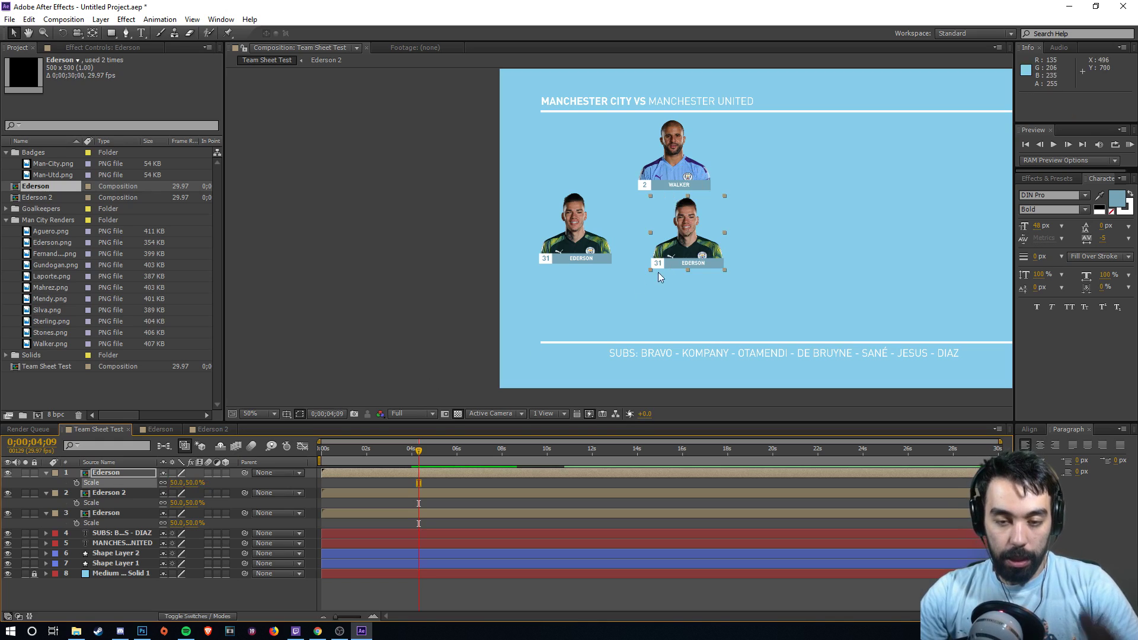
- Move the new Ederson card to about 596, 544 beneath the Walker card, nudging the Walker card slightly upward
left_click_drag(712, 253, 700, 254)
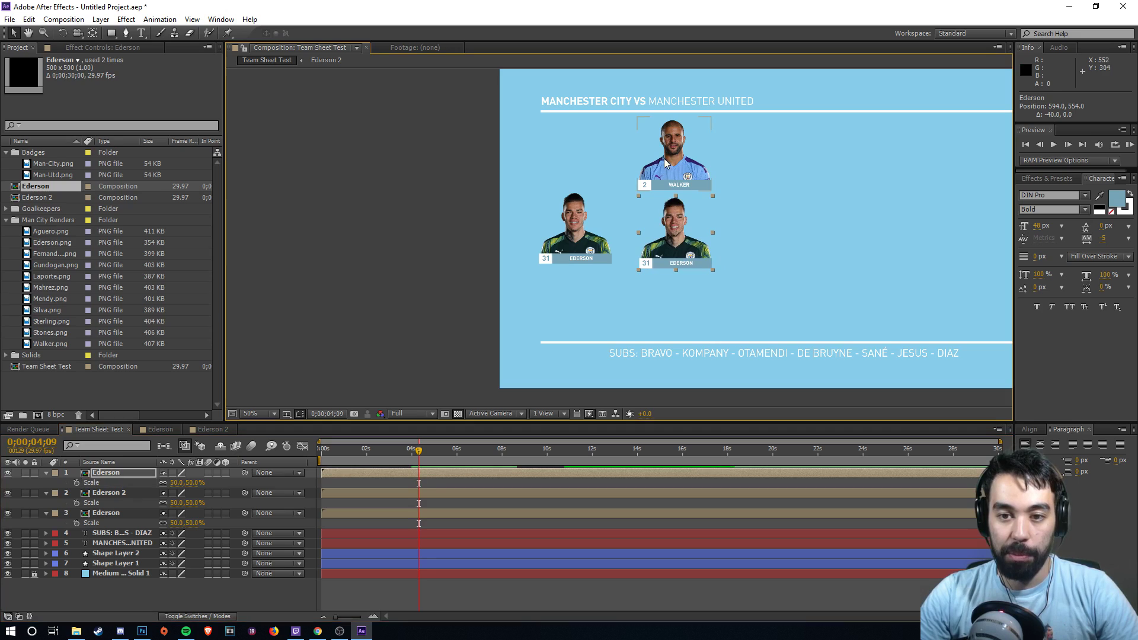
left_click_drag(669, 160, 670, 157)
left_click_drag(696, 246, 696, 242)
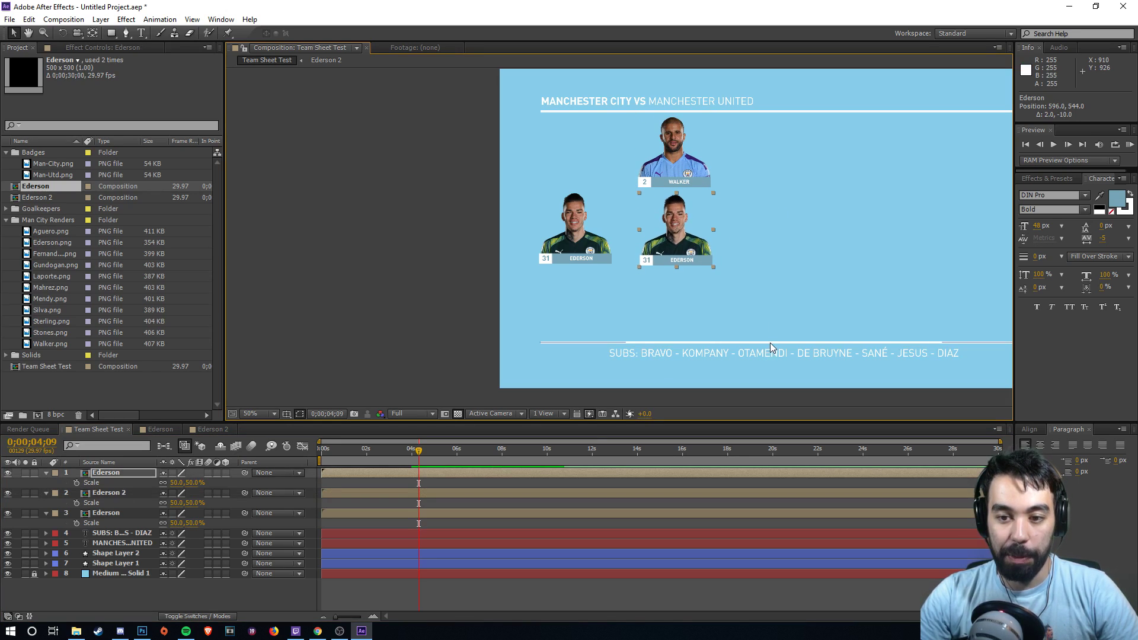
key("comma")
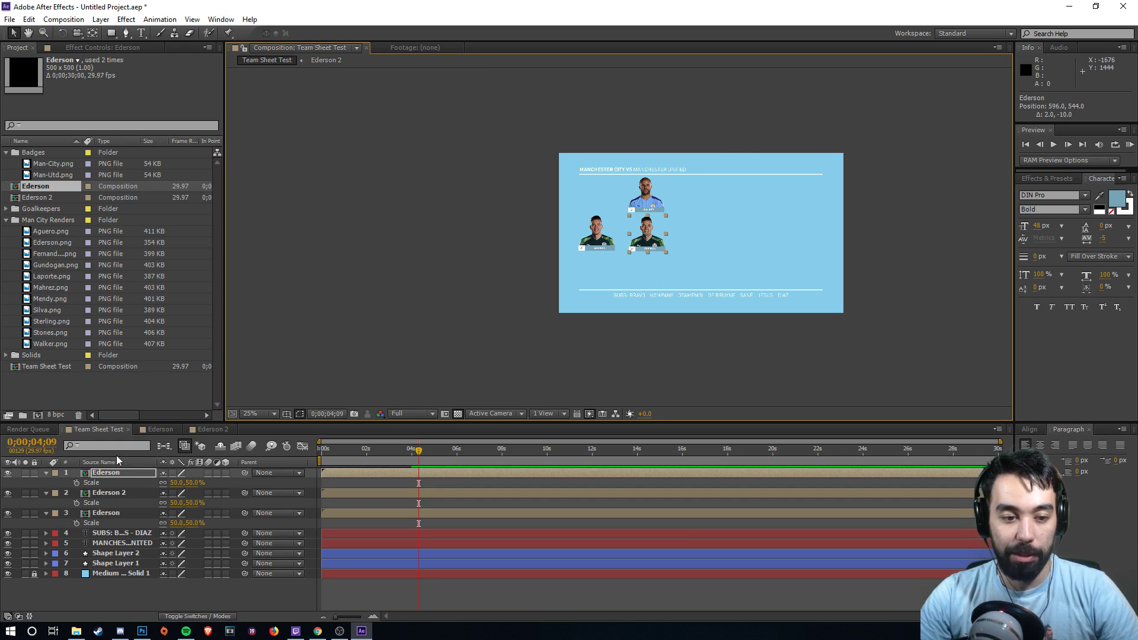
key("period")
left_click_drag(670, 242, 670, 240)
- Add another Ederson 2 composition at 50% Scale and place it at about 602, 792 beneath the second column's Ederson card
left_click_drag(41, 197, 686, 312)
key("s")
left_click(179, 482)
type("50")
key("Return")
left_click(475, 302)
left_click_drag(764, 275, 617, 287)
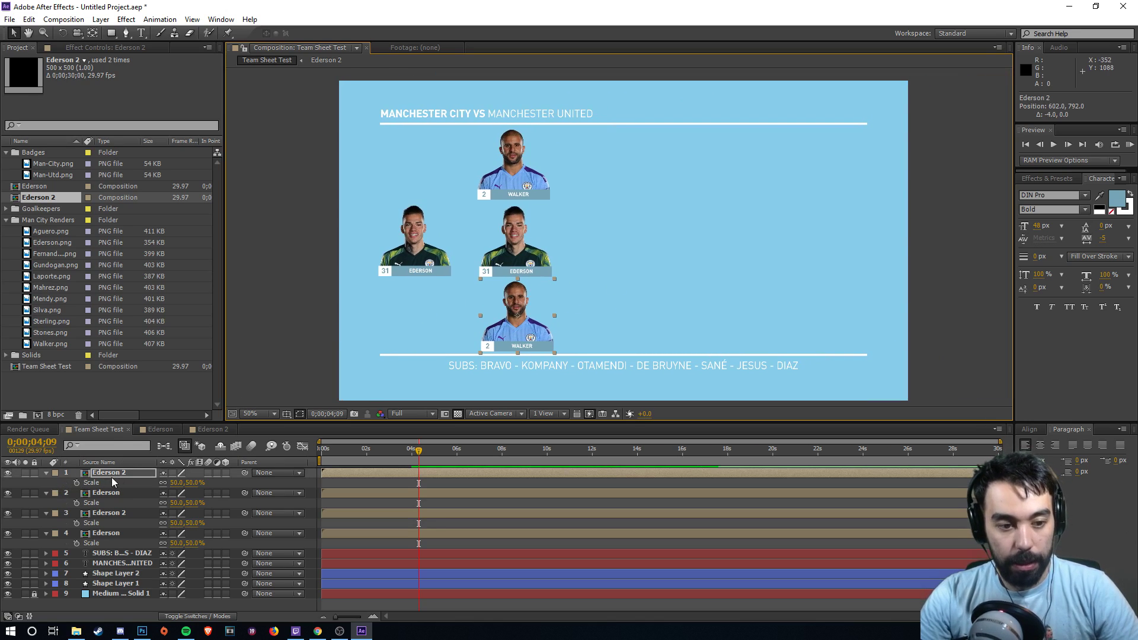
- Add another Ederson composition at 50% Scale and place it beside the upper Walker card to start a third column
left_click_drag(509, 153, 712, 174)
key("s")
left_click(175, 483)
type("5")
key("Return")
left_click_drag(647, 206, 648, 191)
- Duplicate the third column's Ederson layer and move the copy straight down to about 948, 548 in the middle row
left_click(133, 472)
key("ctrl+d")
key("shift+Down")
key("shift+Down")
key("shift+Down")
key("shift+Down")
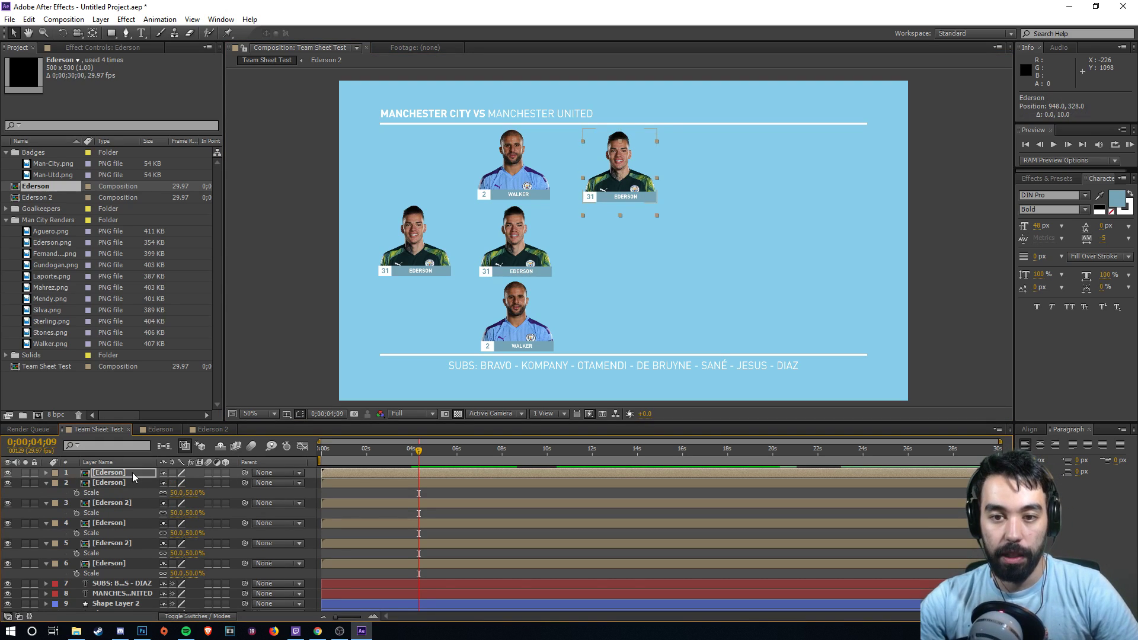
key("shift+Down")
key("shift+Down")
key("shift+Down")
key("shift+Down")
key("shift+Down")
key("shift+Down")
key("shift+Down")
key("shift+Down")
key("shift+Down")
key("shift+Down")
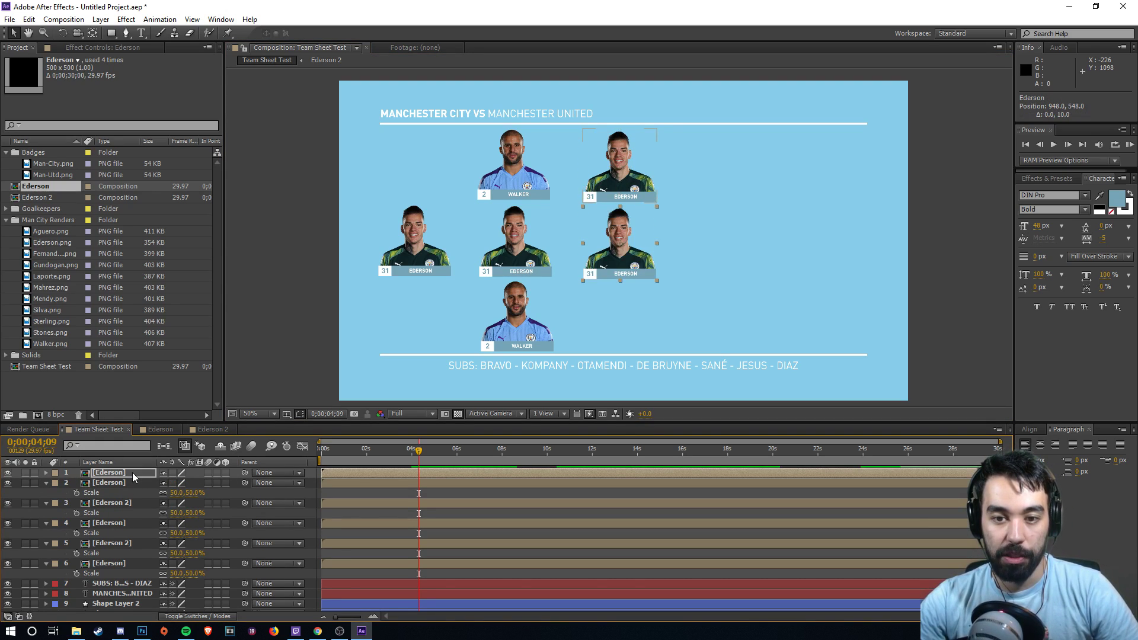
- Duplicate the middle-row Ederson layer and move the copy straight down to about 948, 790, just above the lower line
key("ctrl+d")
key("shift+Down")
key("shift+Down")
key("shift+Down")
key("shift+Down")
key("shift+Down")
key("shift+Down")
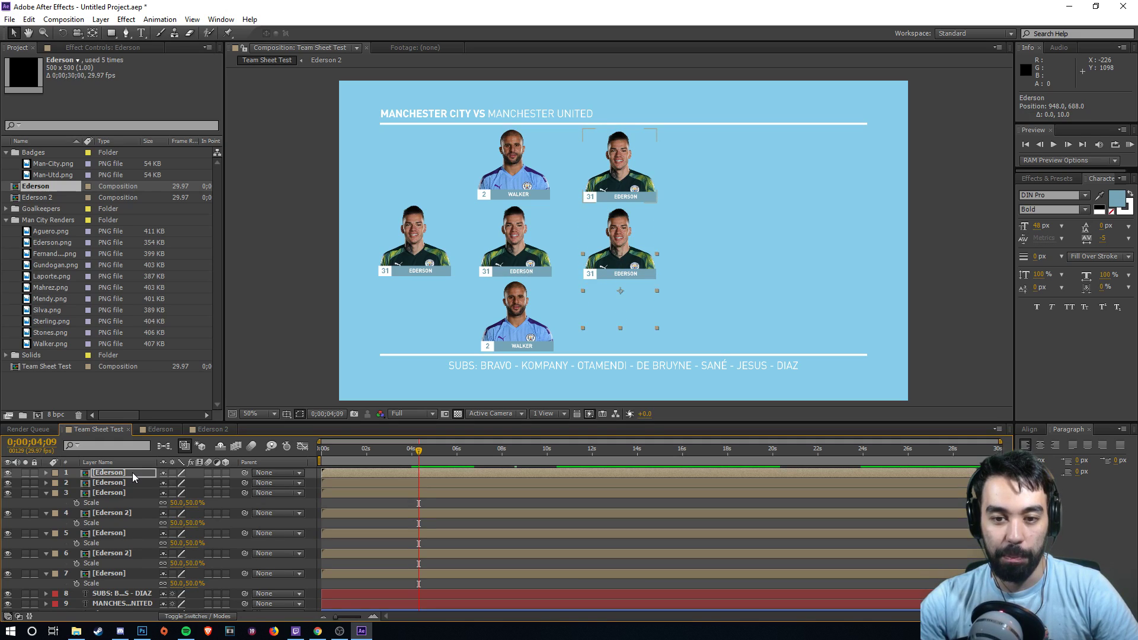
key("shift+Down")
key("shift+Up")
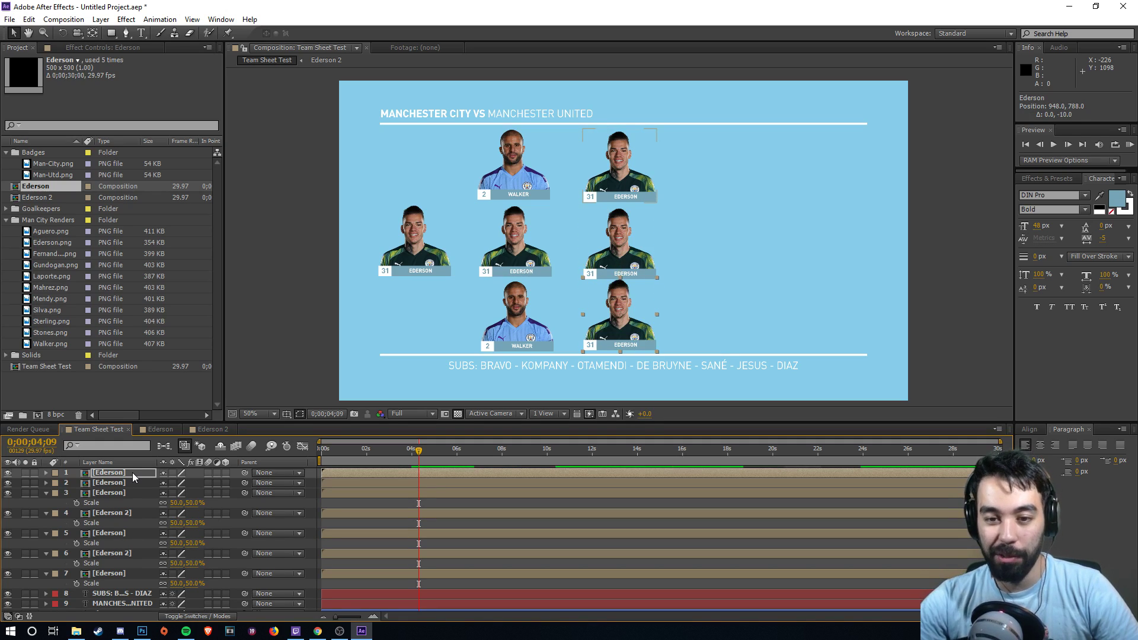
- Duplicate the Ederson layer twice to start a fourth column, with one card at about 1296, 286 and one below it in the middle row
key("ctrl+d")
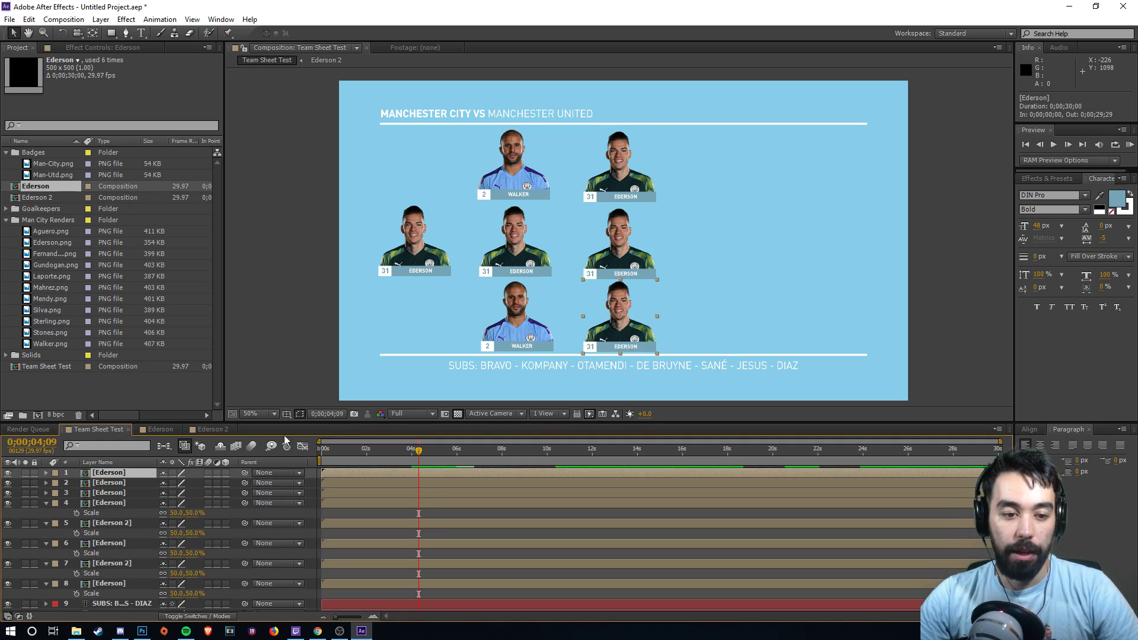
left_click_drag(615, 284, 727, 154)
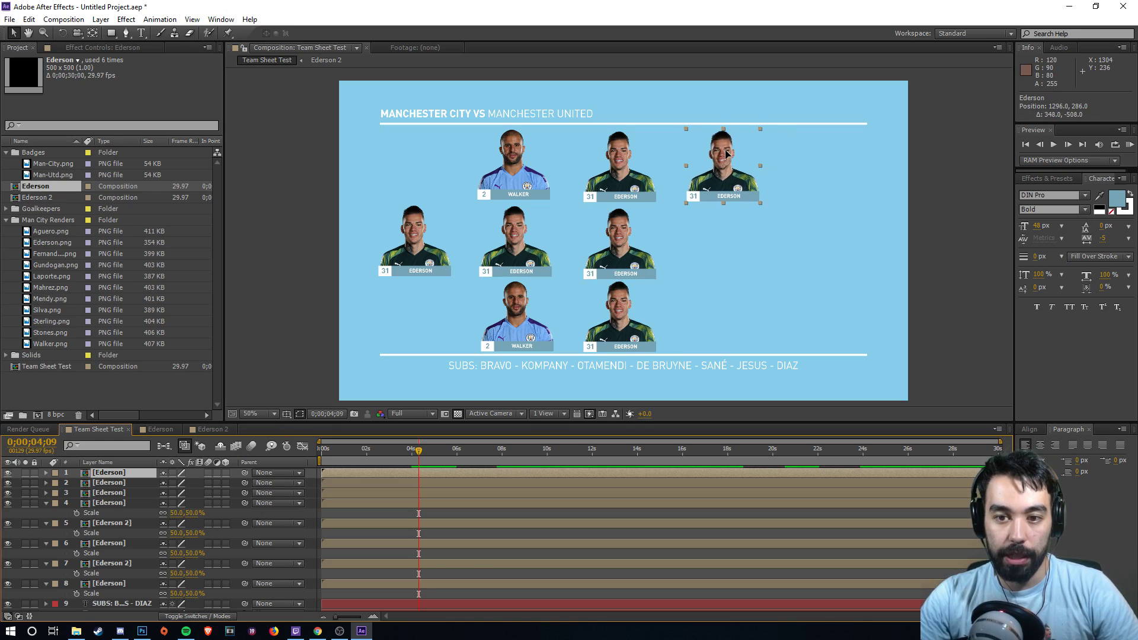
left_click(119, 473)
key("ctrl+d")
key("shift+Down")
key("shift+Down")
key("shift+Down")
key("shift+Down")
key("shift+Down")
key("shift+Down")
key("shift+Down")
key("shift+Down")
key("shift+Down")
key("shift+Down")
key("shift+Down")
- Duplicate the fourth column's middle Ederson layer and move the copy straight down to about 1296, 806
key("ctrl+d")
key("shift+Down")
key("shift+Down")
key("shift+Down")
key("shift+Down")
key("shift+Down")
key("shift+Down")
key("shift+Down")
key("shift+Down")
key("shift+Down")
key("shift+Down")
key("shift+Down")
key("shift+Down")
key("shift+Down")
key("shift+Down")
key("shift+Down")
key("shift+Down")
key("shift+Down")
key("shift+Down")
key("shift+Down")
key("shift+Down")
key("shift+Down")
key("shift+Down")
key("shift+Down")
key("shift+Down")
key("shift+Down")
key("shift+Down")
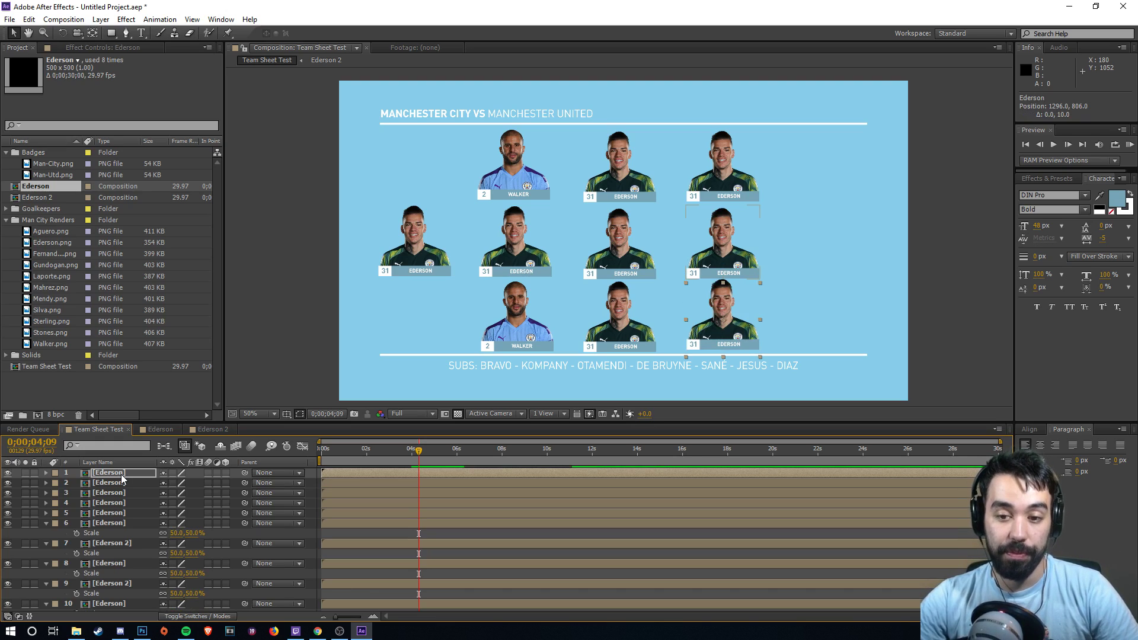
- Nudge the fourth column's lowest Ederson card vertically to 1296, 792, just above the lower line
key("shift+Up")
key("shift+Up")
key("Down")
key("Down")
key("Down")
key("Down")
key("Down")
key("Down")
key("Down")
key("Down")
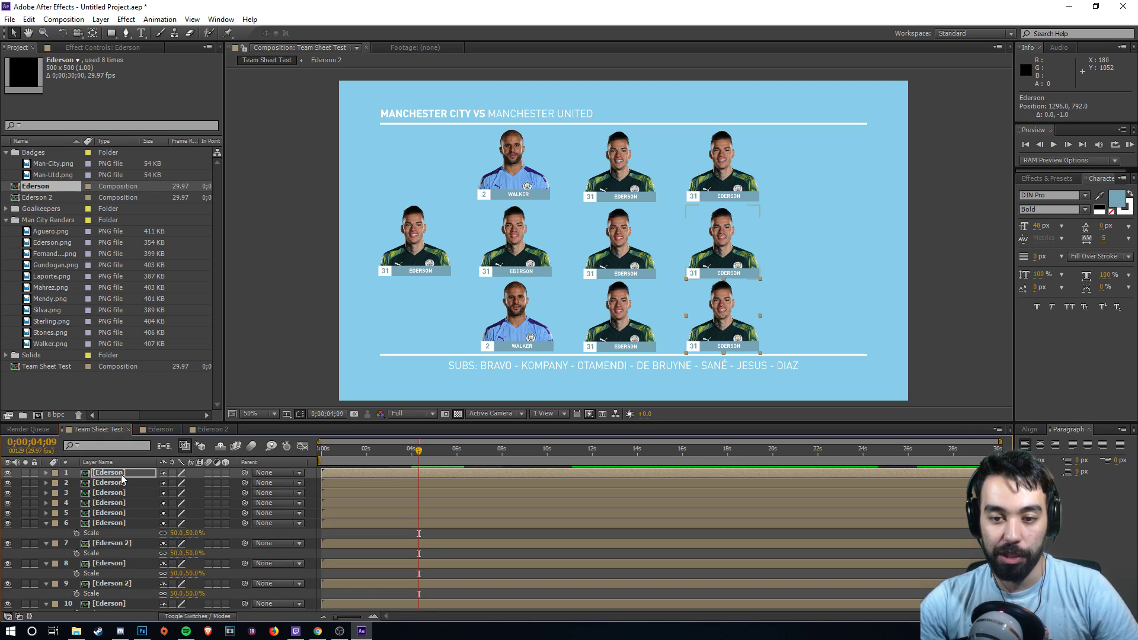
- Duplicate the fourth column's lowest Ederson layer and move the copy to 1616, 548 as a lone fifth-column card in the middle row
left_click(126, 472)
key("ctrl+d")
key("shift+Right")
key("shift+Right")
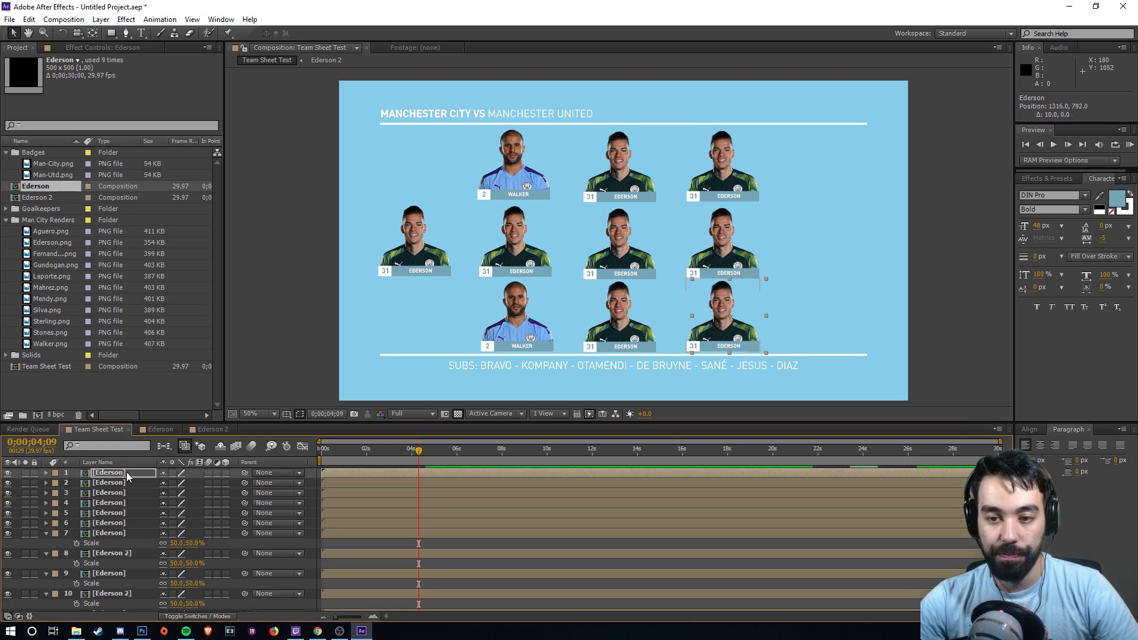
key("shift+Right")
key("shift+Right")
key("shift+Right")
key("shift+Right")
key("shift+Right")
key("shift+Right")
key("shift+Up")
key("shift+Up")
key("shift+Up")
key("shift+Up")
key("shift+Up")
key("shift+Up")
key("shift+Up")
key("shift+Up")
key("shift+Up")
key("shift+Up")
key("shift+Up")
key("shift+Up")
key("shift+Up")
key("shift+Up")
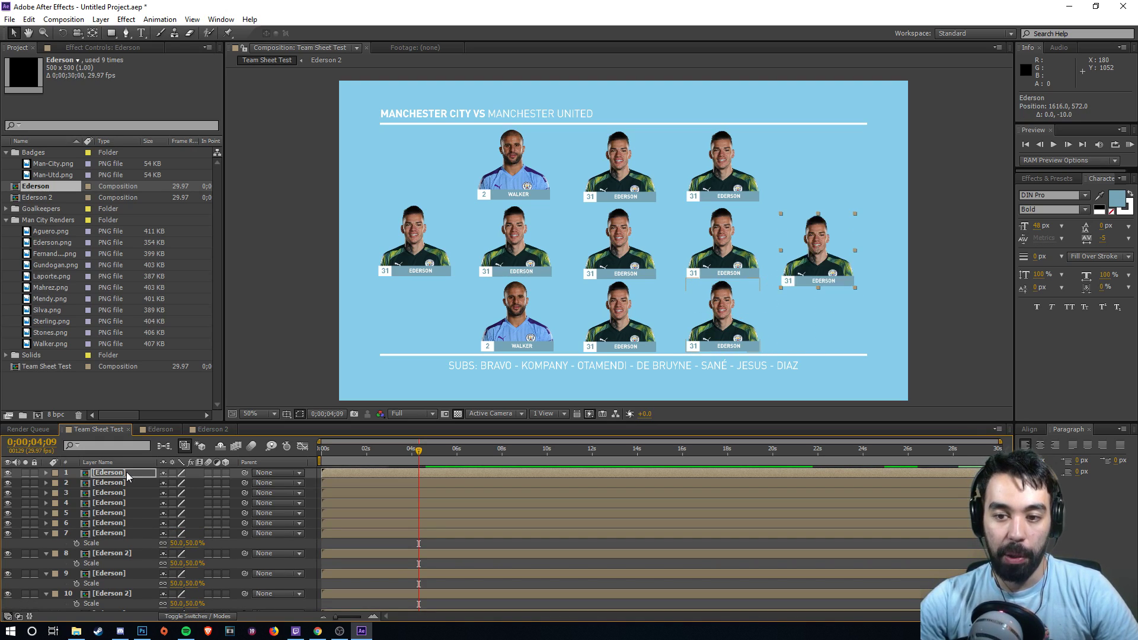
key("shift+Up")
key("shift+Up")
key("Up")
key("Up")
key("Up")
key("Up")
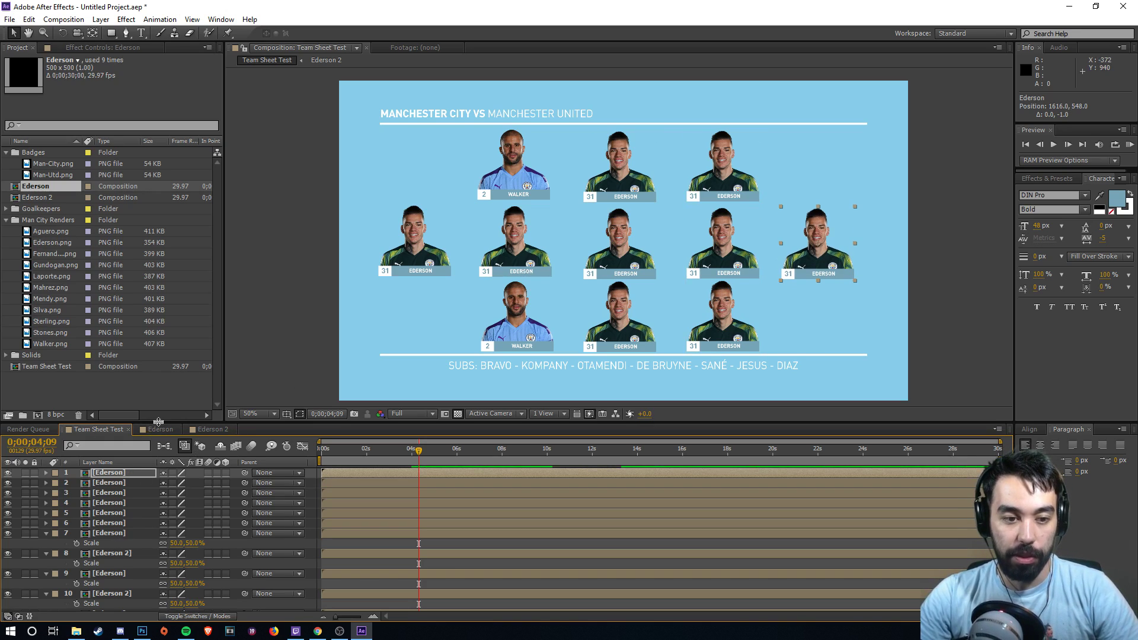
- Pre-compose all eleven player card layers into a new composition named Team Sheet
left_click_drag(158, 422, 157, 311)
left_click(124, 363)
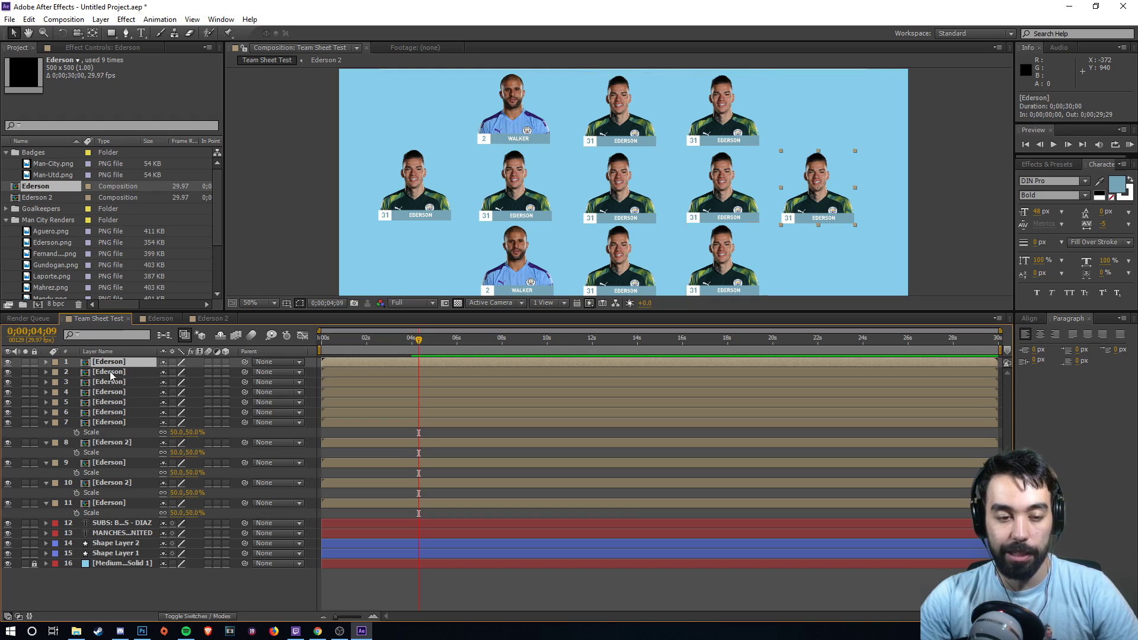
left_click(127, 503, "shift")
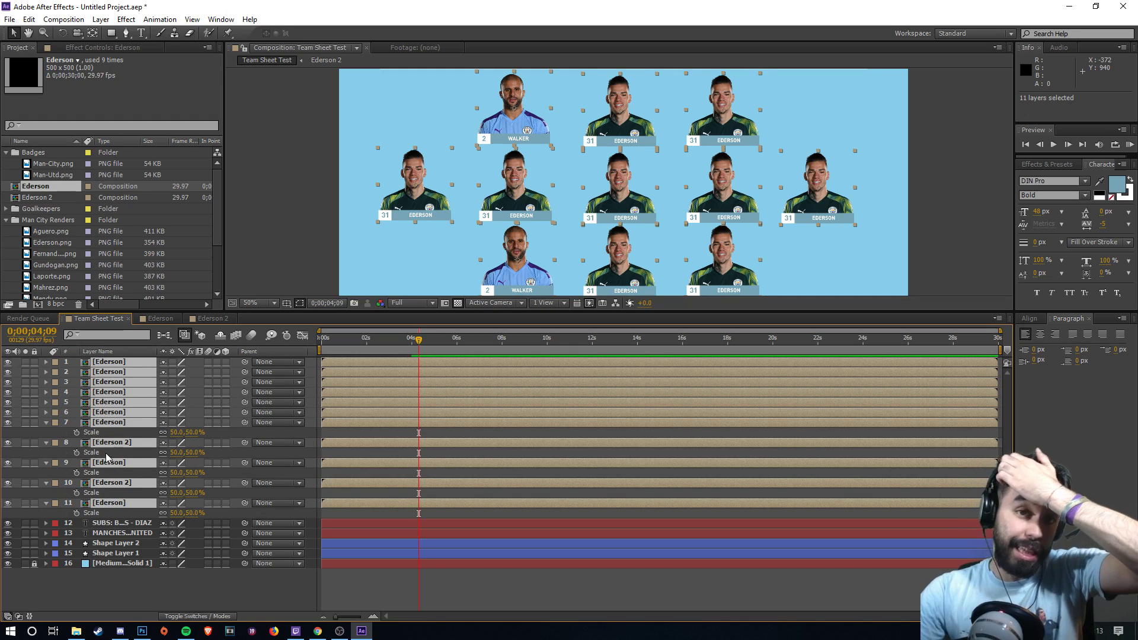
right_click(122, 450)
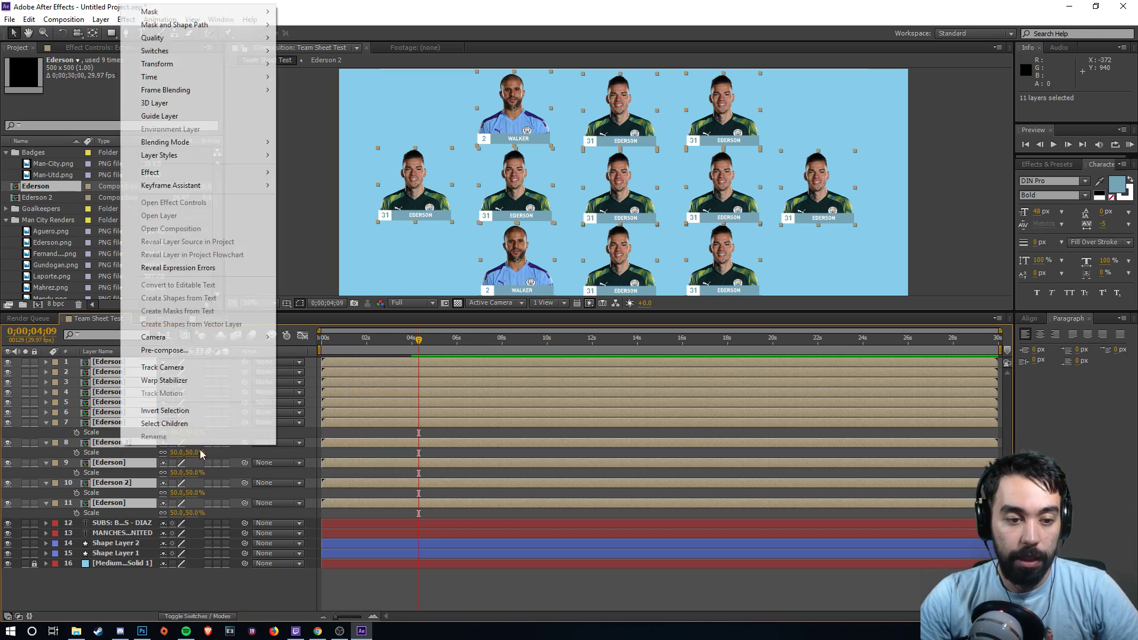
left_click(195, 360)
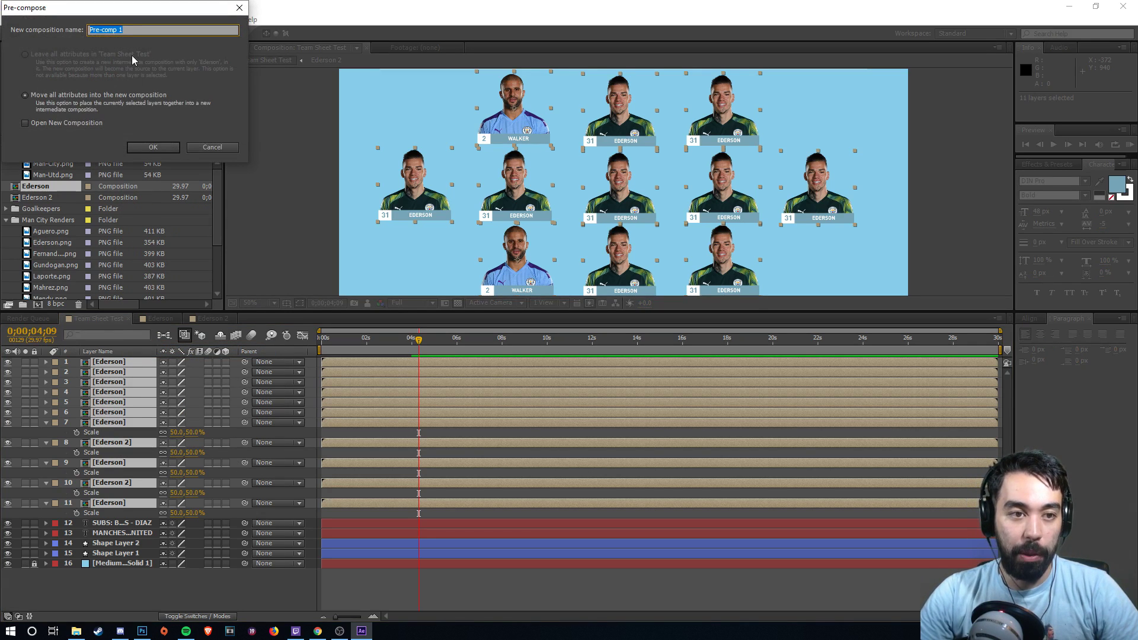
type("Team Sh")
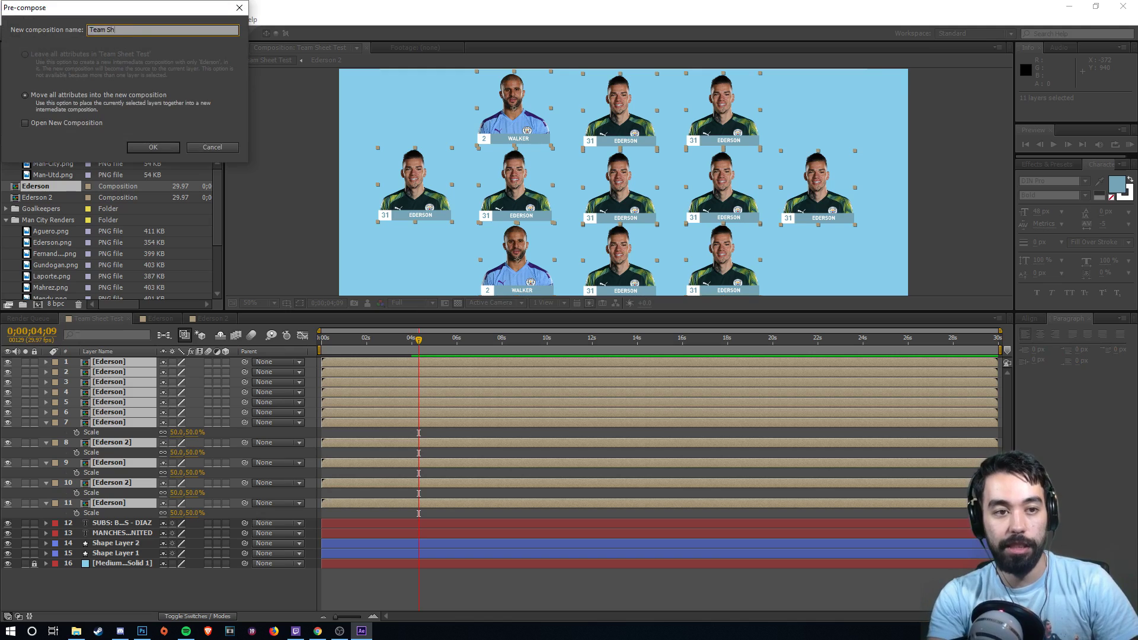
type("eet")
key("Return")
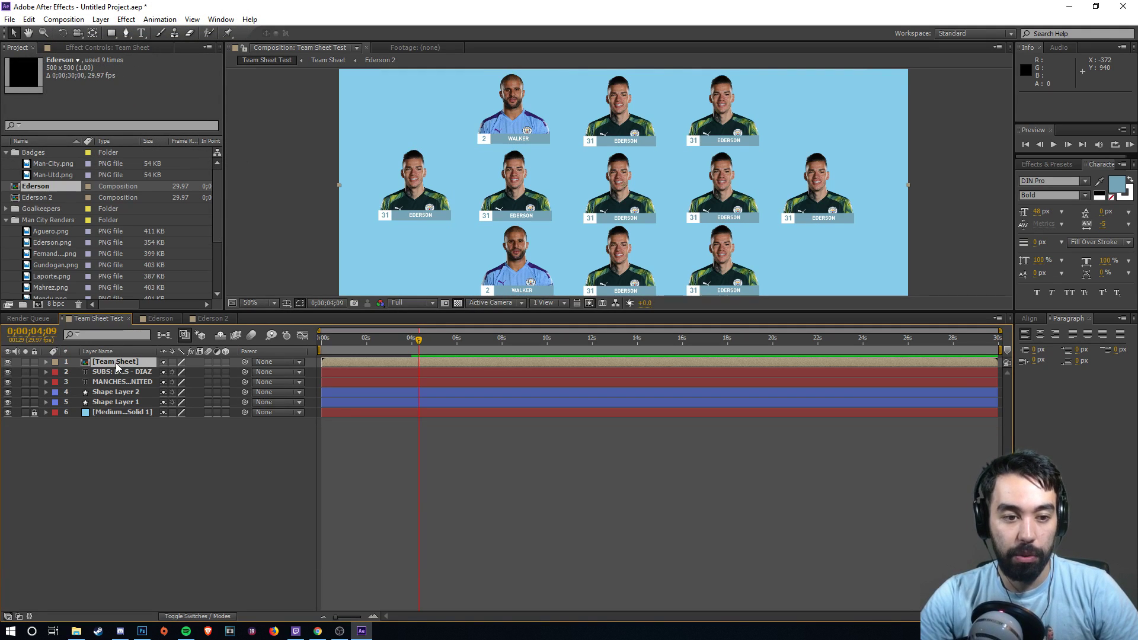
- Open the Team Sheet composition and compare its cards with the Team Sheet Test composition
double_click(116, 363)
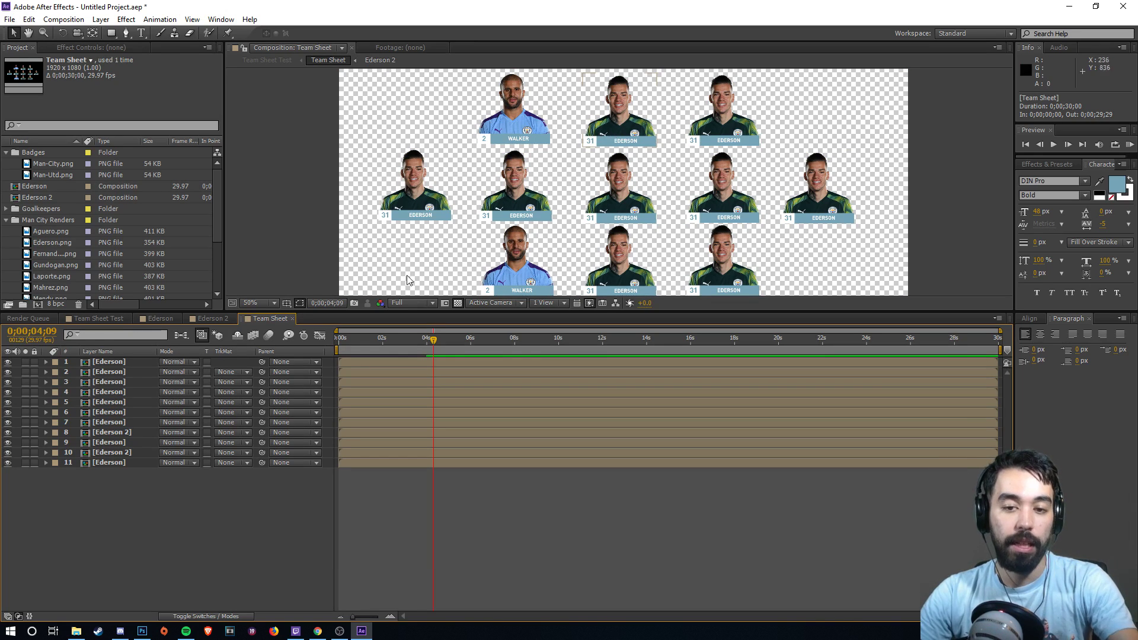
scroll(605, 244, "down", 2)
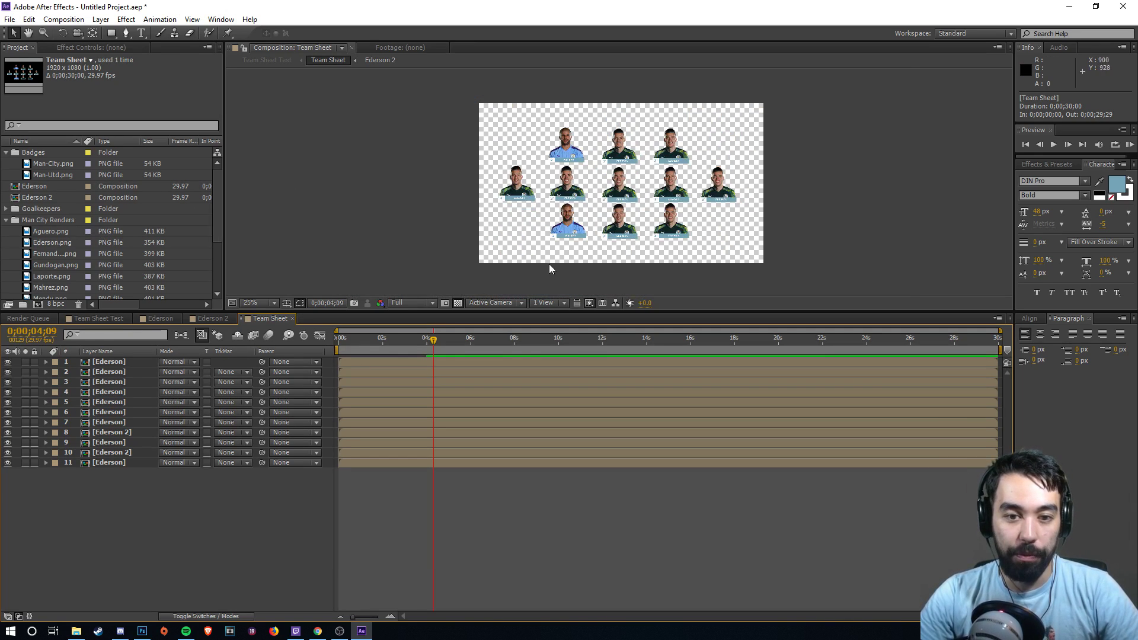
left_click(95, 318)
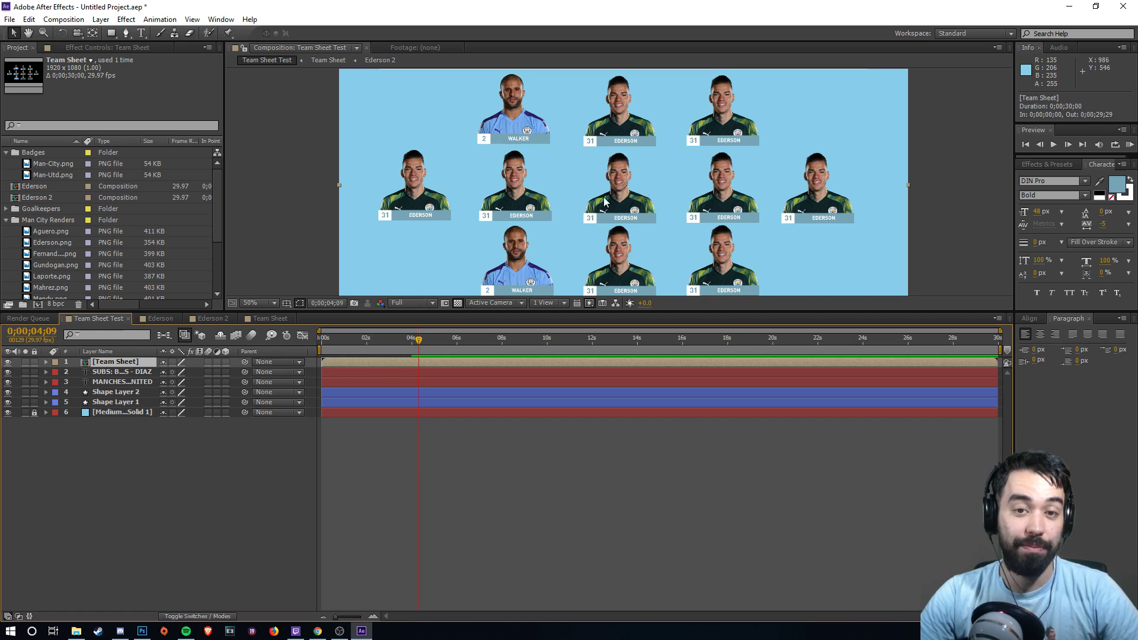
left_click(270, 319)
scroll(401, 285, "up", 2)
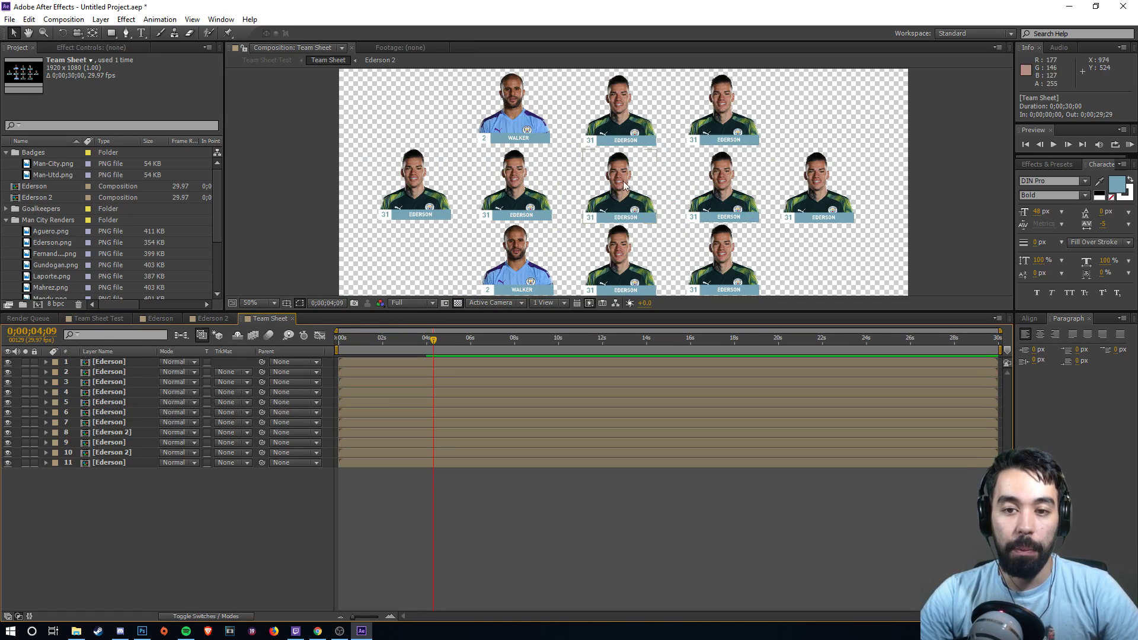
left_click_drag(451, 312, 452, 435)
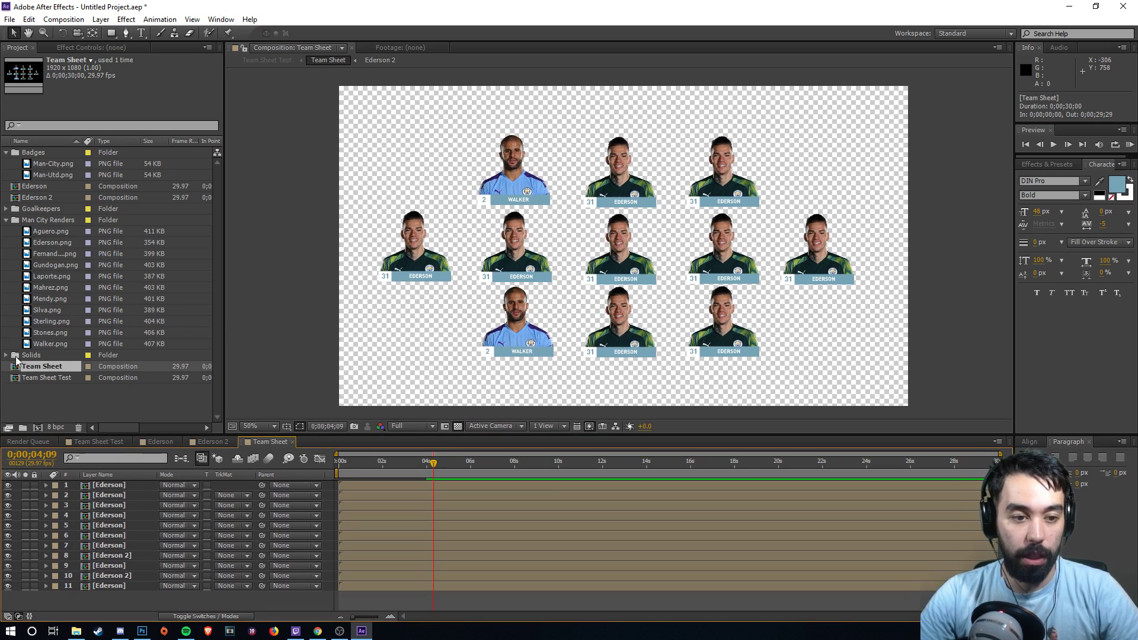
- Duplicate the Ederson 2 composition in the project and open the copy
left_click(42, 197)
key("ctrl+d")
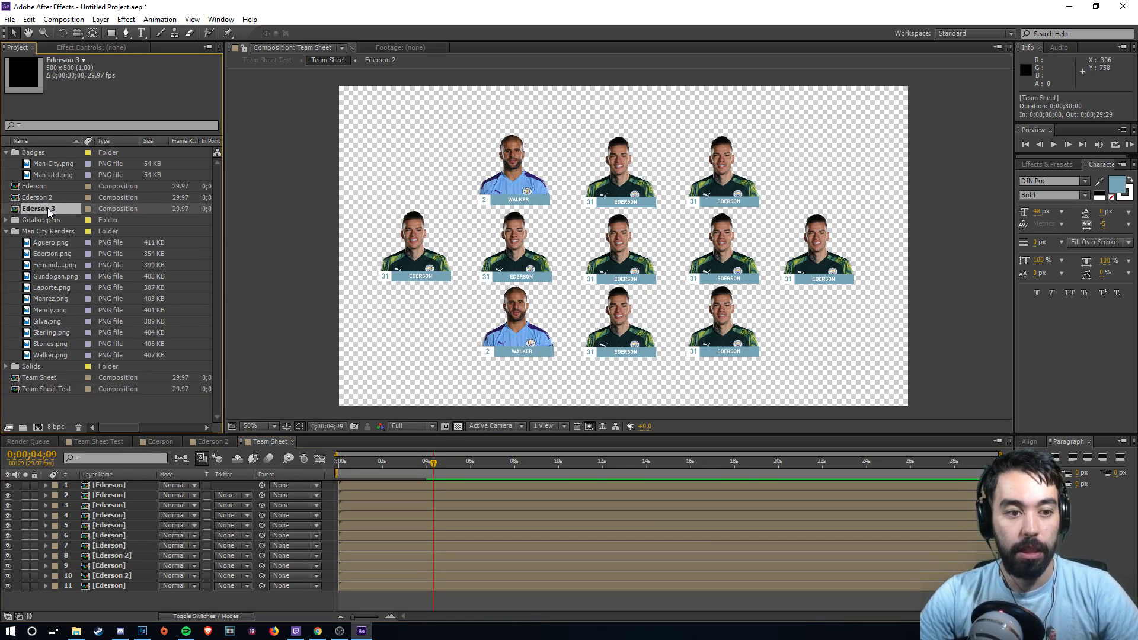
double_click(48, 209)
- Change the card's shirt number to 7 and the player name text to STERLING
key("ctrl+t")
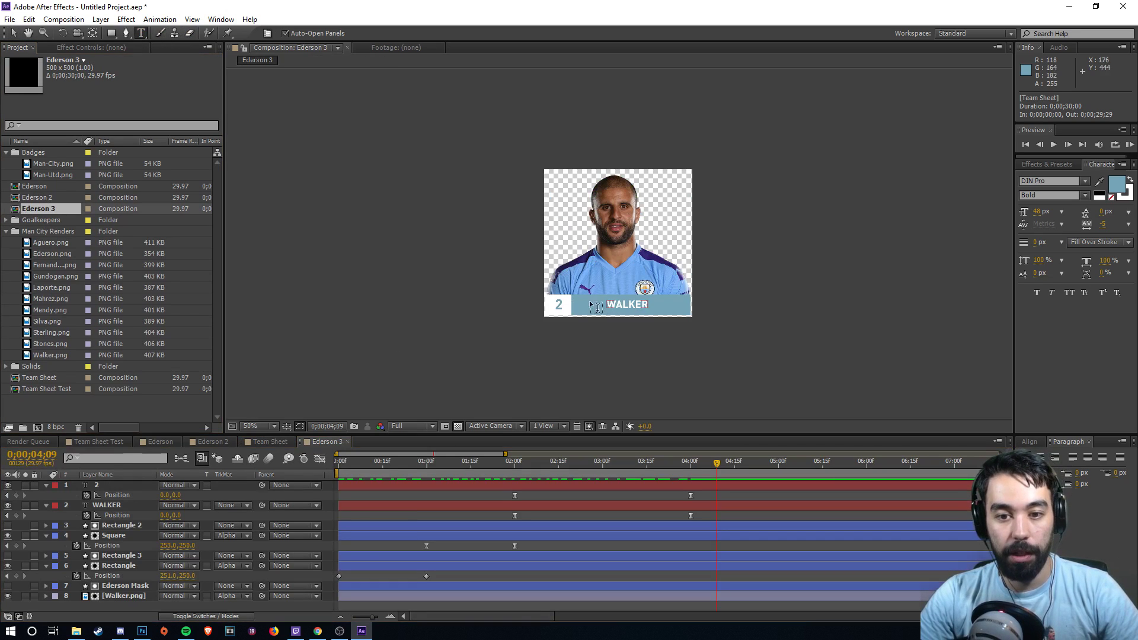
left_click_drag(554, 305, 681, 303)
type("7")
left_click(14, 33)
left_click(144, 34)
type("STERLING")
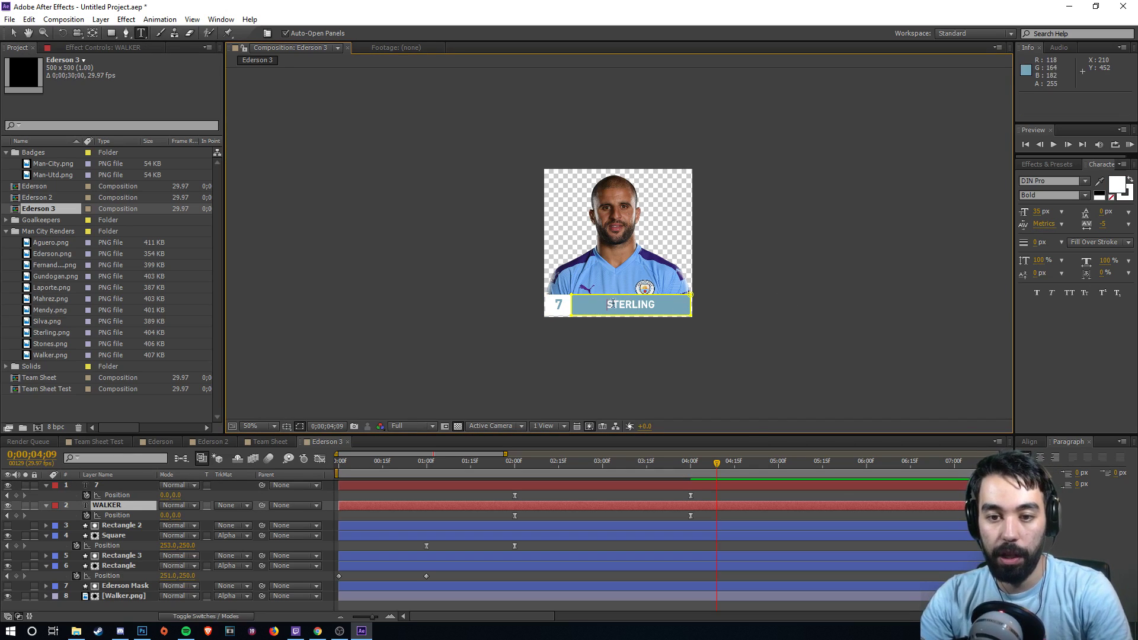
left_click(13, 33)
key("Caps_Lock")
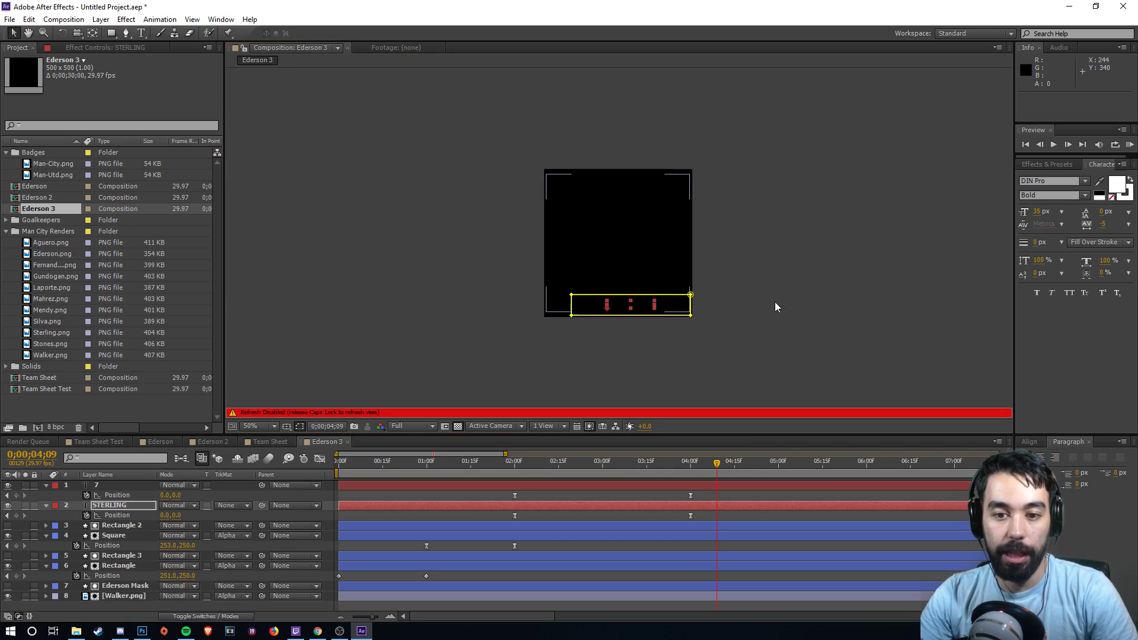
left_click(819, 308)
key("Caps_Lock")
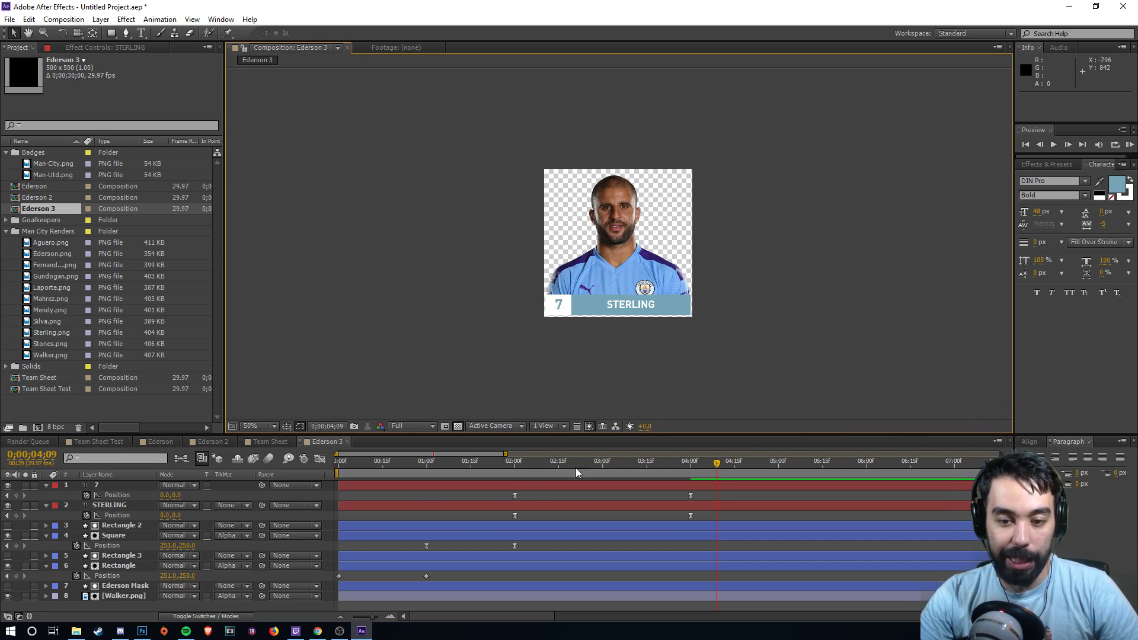
- Set the STERLING text's horizontal position to -10 at its 4-second keyframe to centre it, and preview the text movement
left_click(689, 463)
left_click(690, 516)
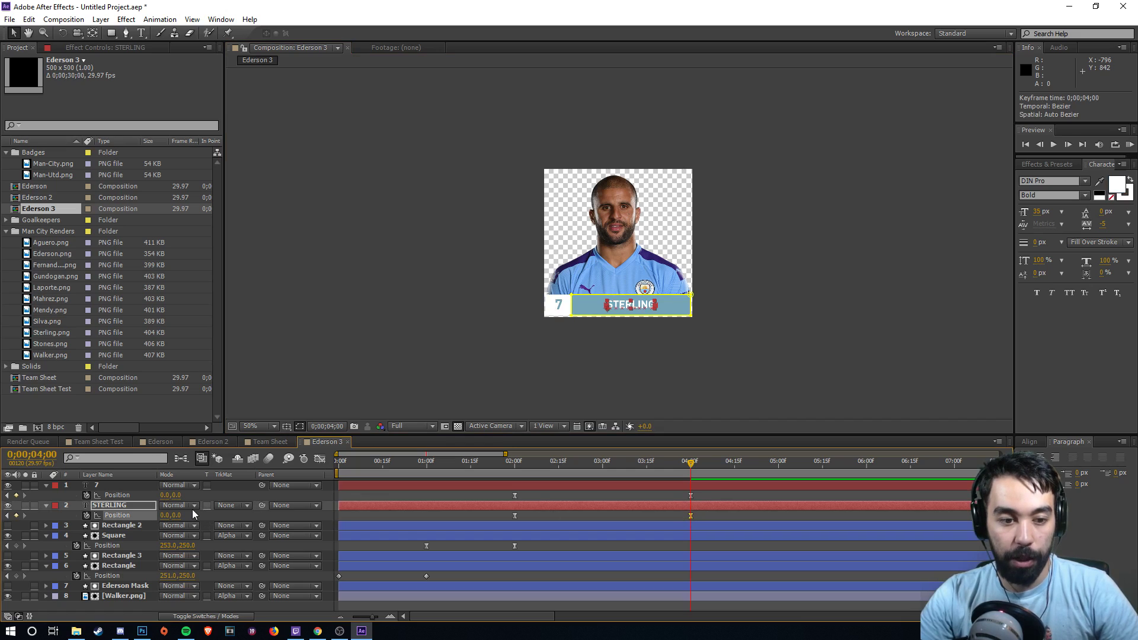
left_click_drag(165, 515, 158, 515)
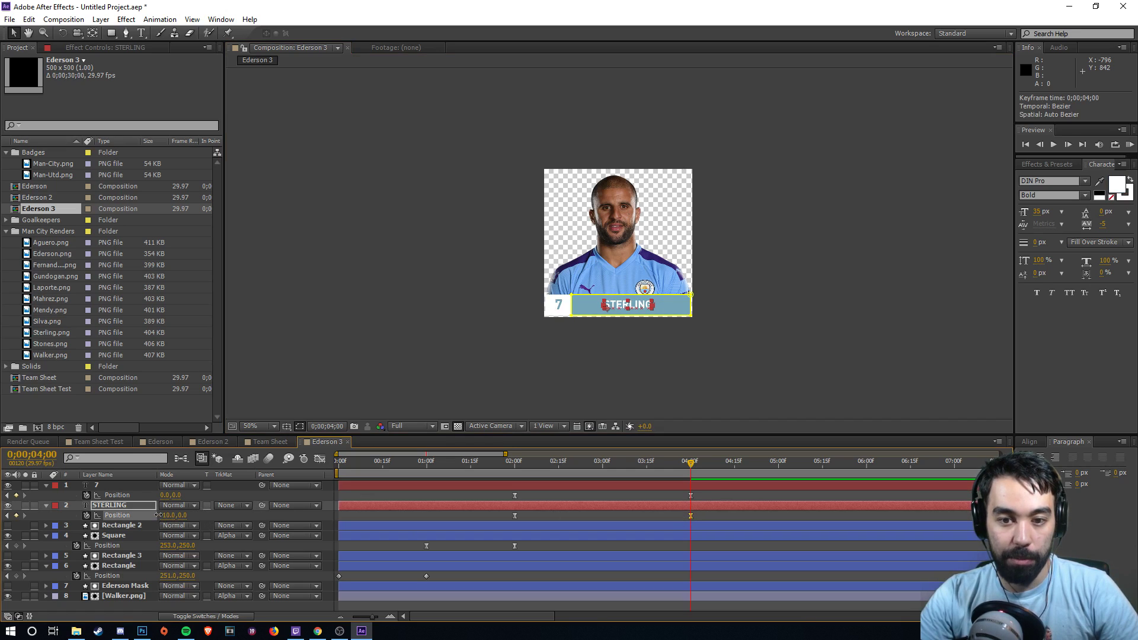
left_click(737, 401)
left_click(514, 463)
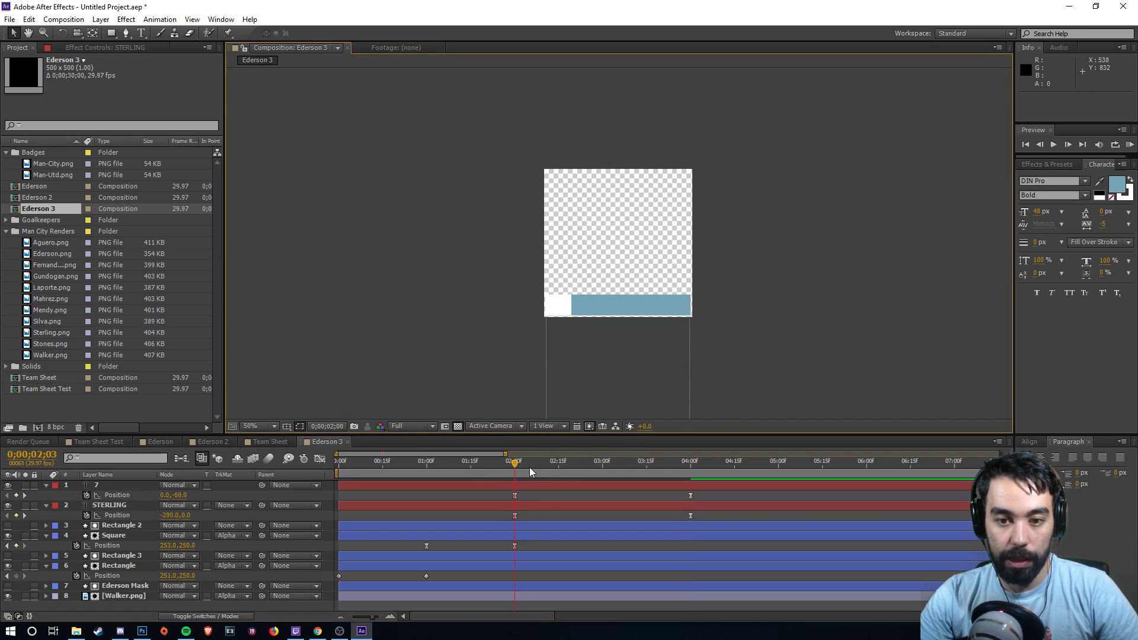
left_click_drag(611, 471, 691, 468)
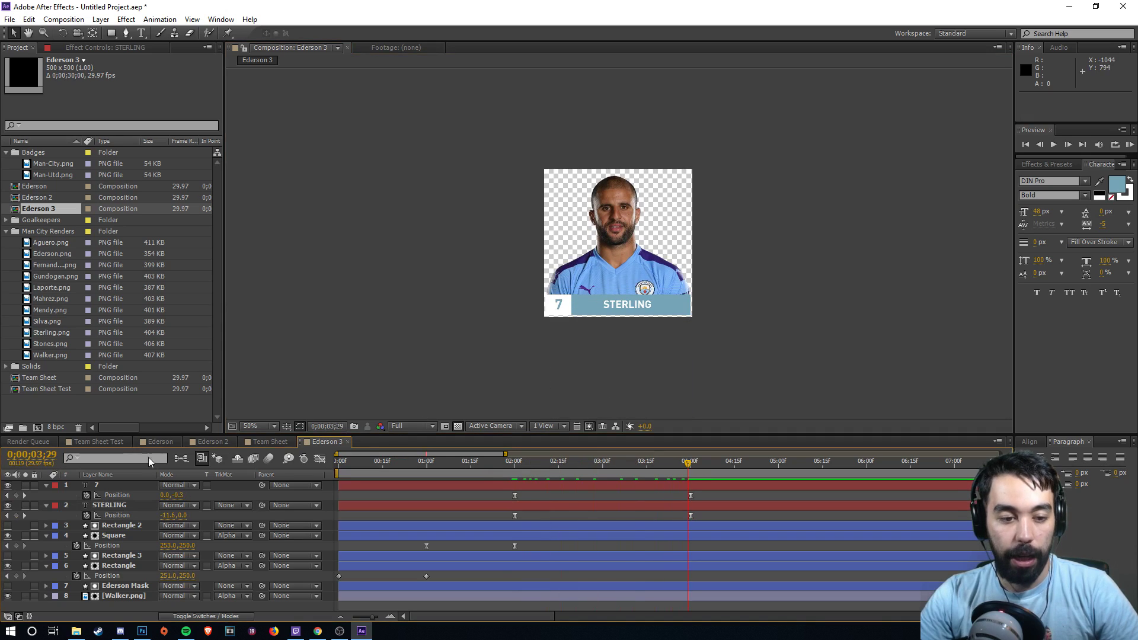
- Replace the Walker.png layer's source with Sterling.png, keeping the layer's animation
left_click(53, 333)
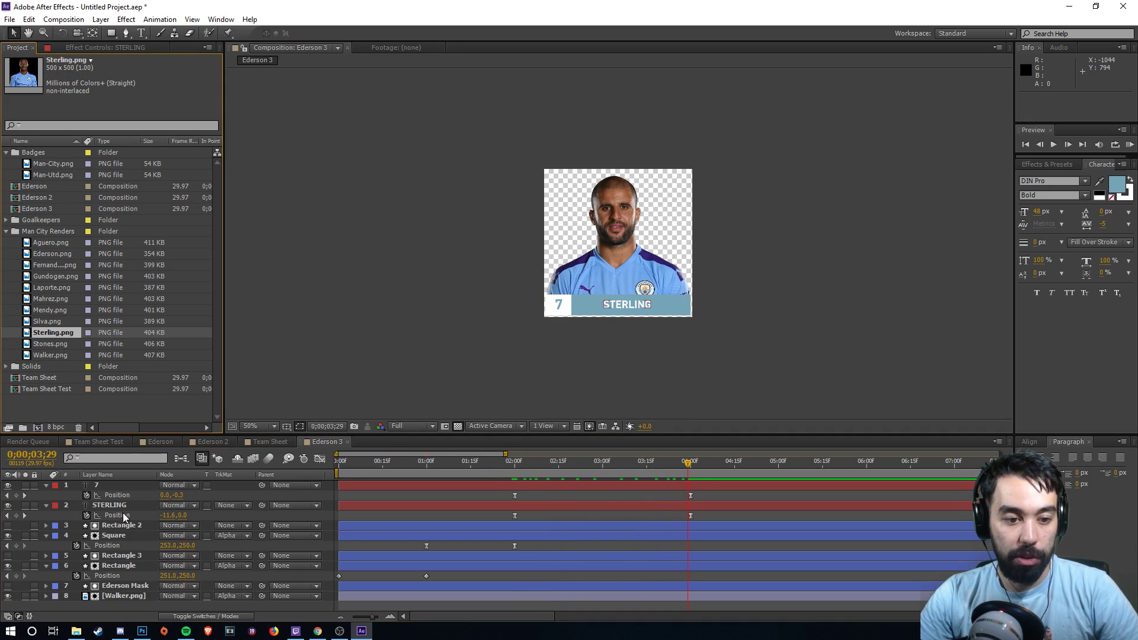
left_click(133, 596)
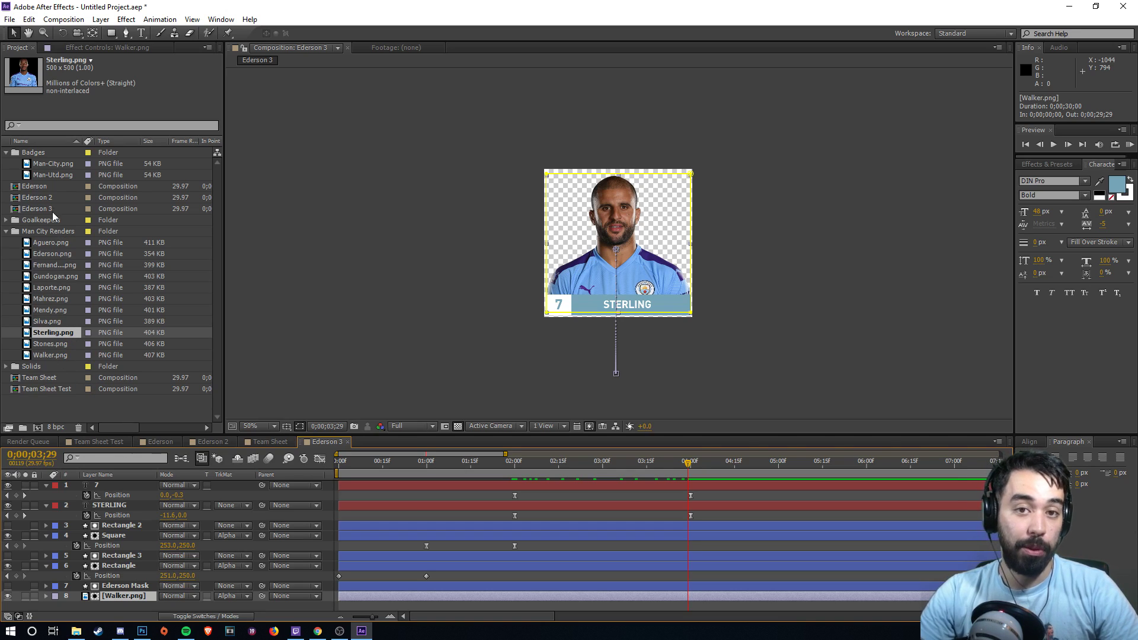
left_click_drag(62, 331, 130, 596)
left_click(399, 329)
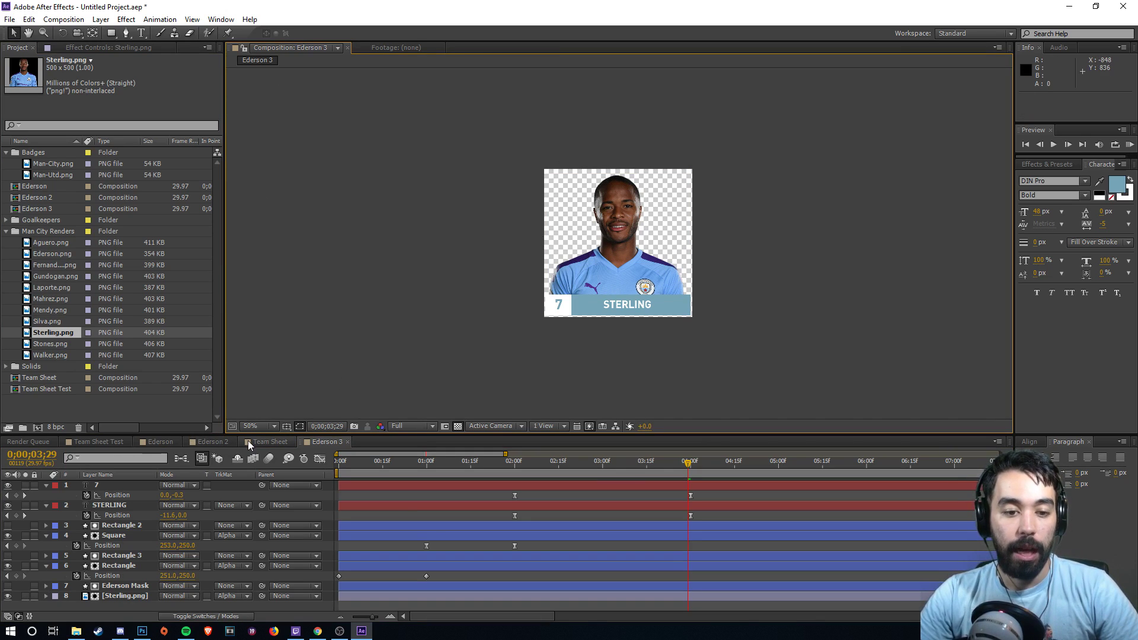
- Return to the Team Sheet composition and select the fourth column's top Ederson card
left_click(270, 442)
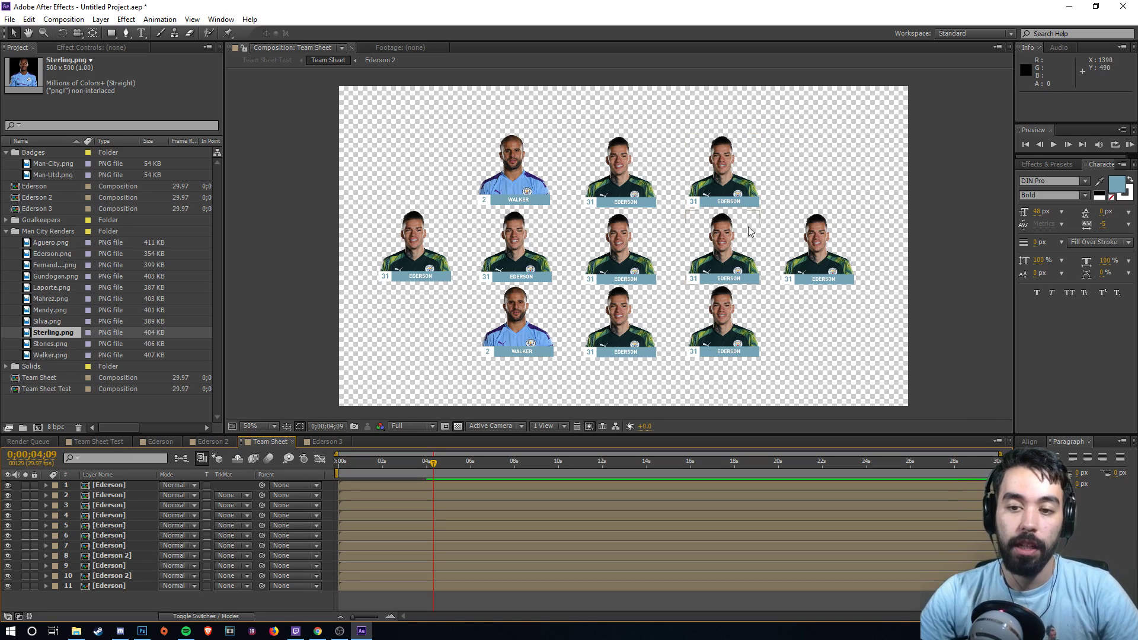
left_click(724, 172)
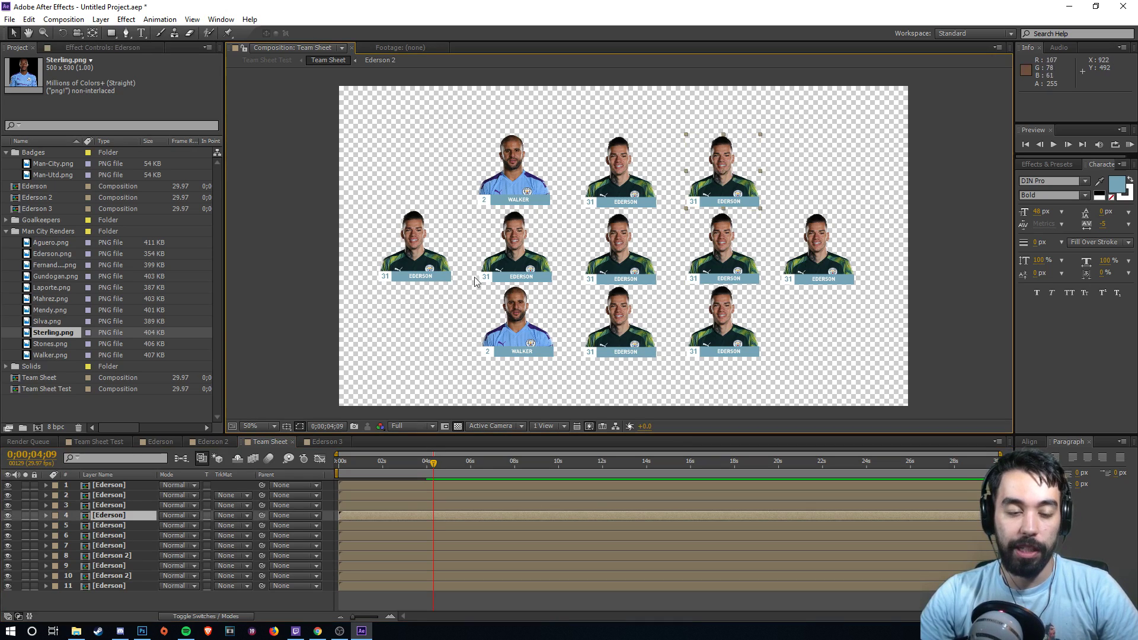
left_click(693, 290)
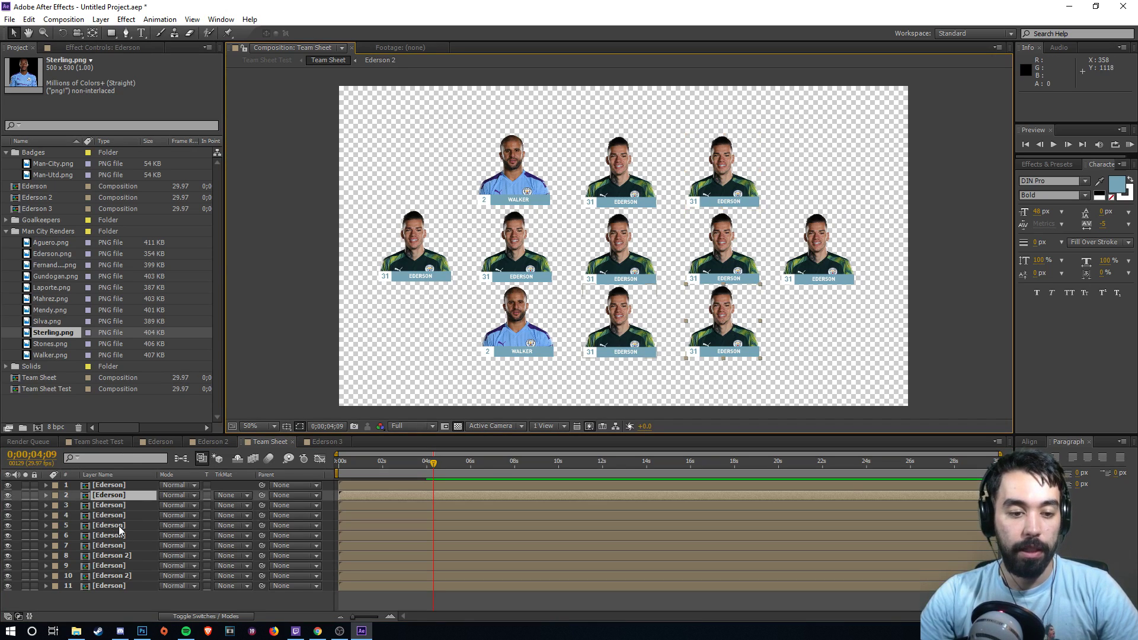
left_click(723, 175)
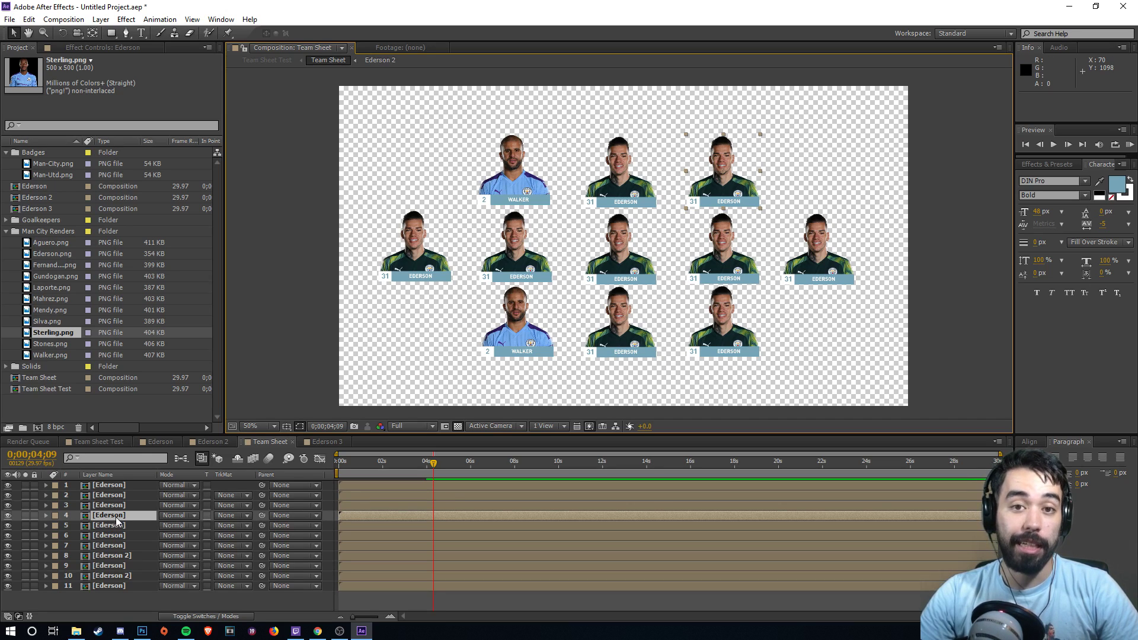
- Rename the Ederson 3 composition as Sterling
left_click(44, 210)
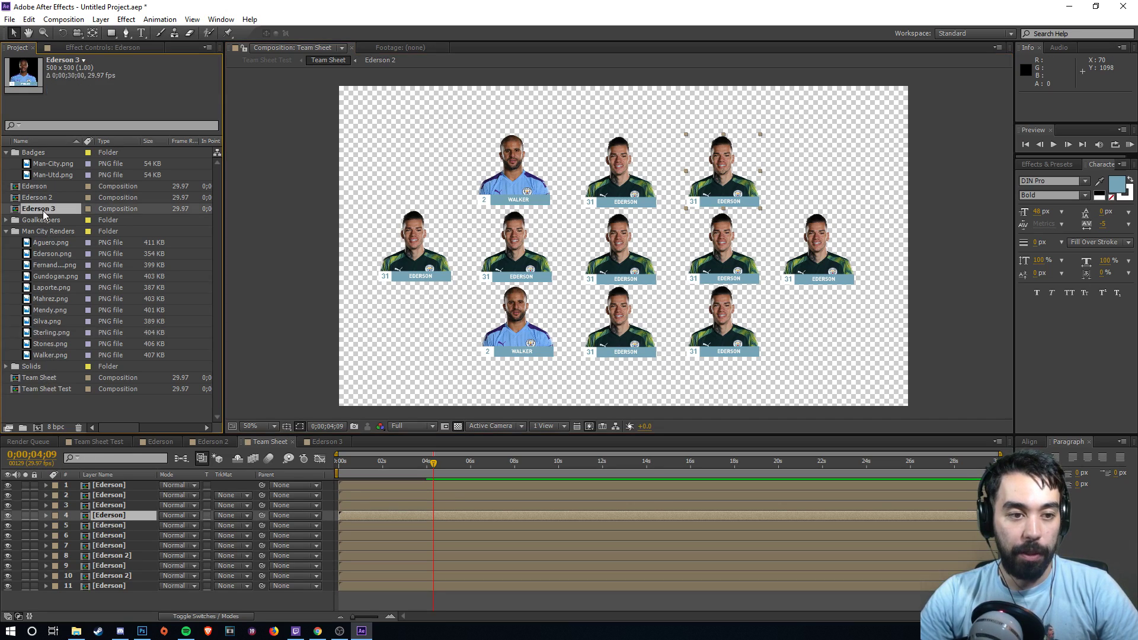
right_click(45, 208)
left_click(72, 359)
type("Sterling")
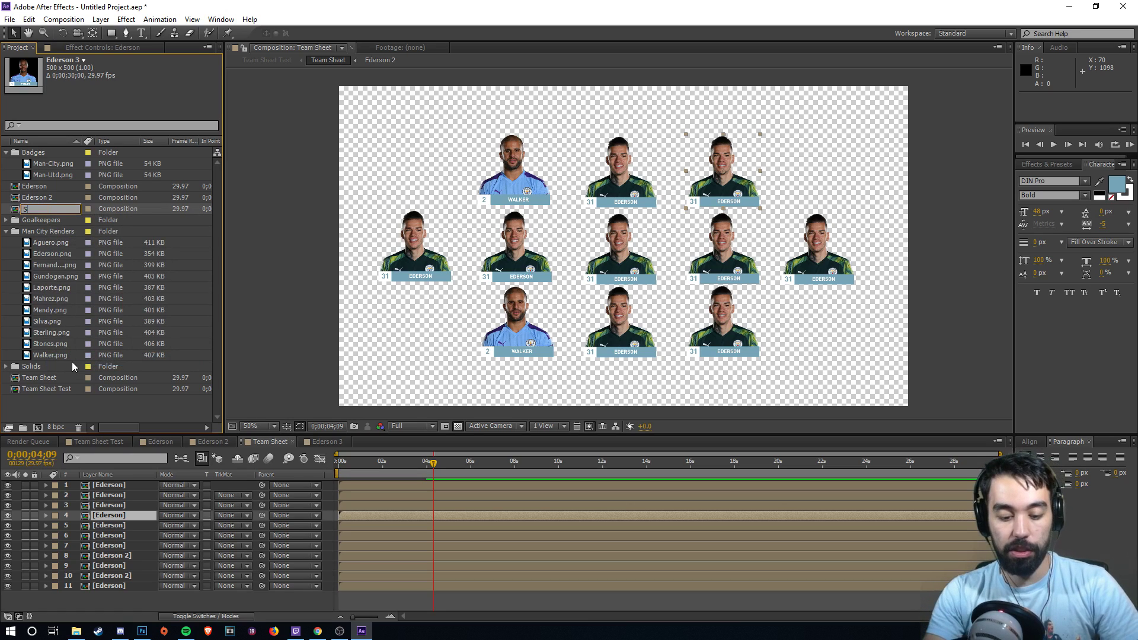
key("Return")
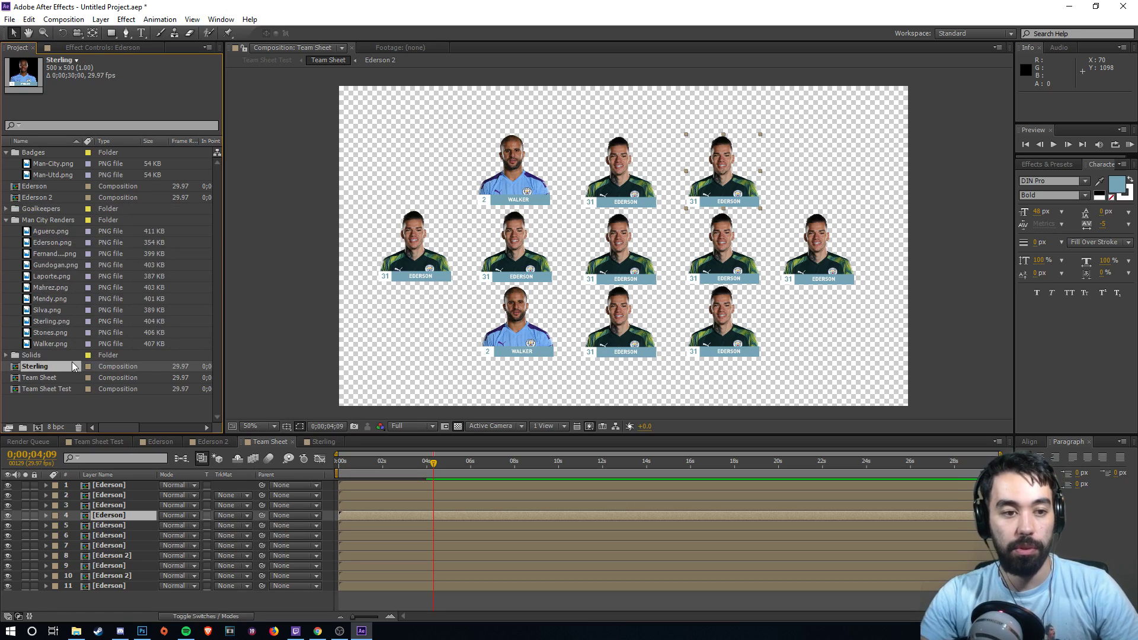
- Rename the Ederson 2 composition as Walker
right_click(42, 200)
left_click(71, 333)
type("Walker")
key("Return")
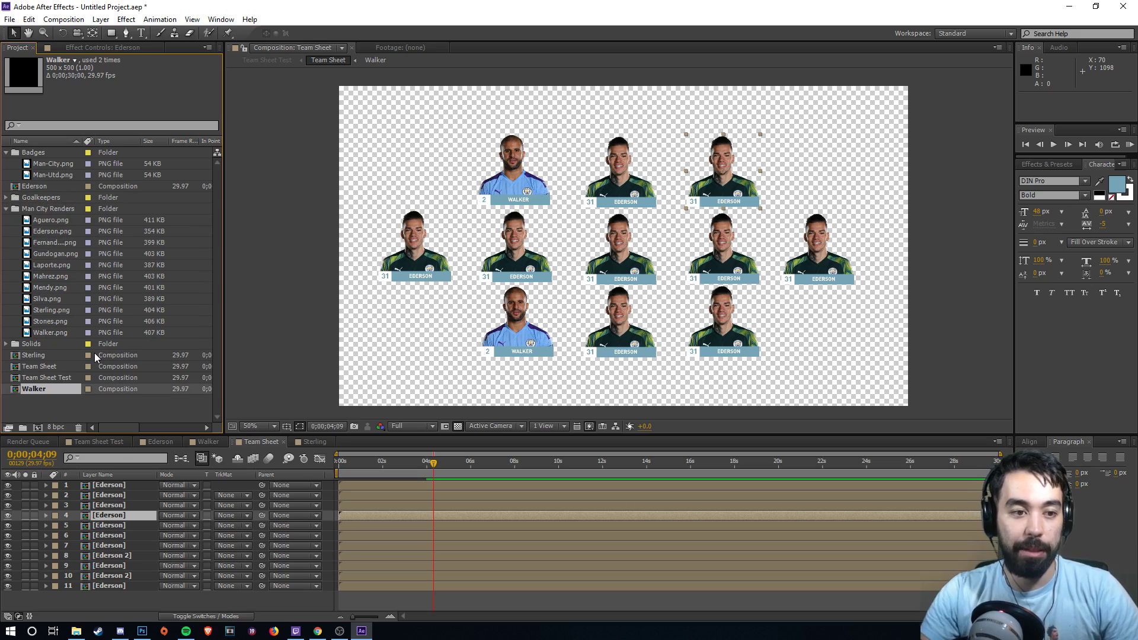
- Replace the source of the fourth column's top card layer with the Sterling composition
left_click(46, 356)
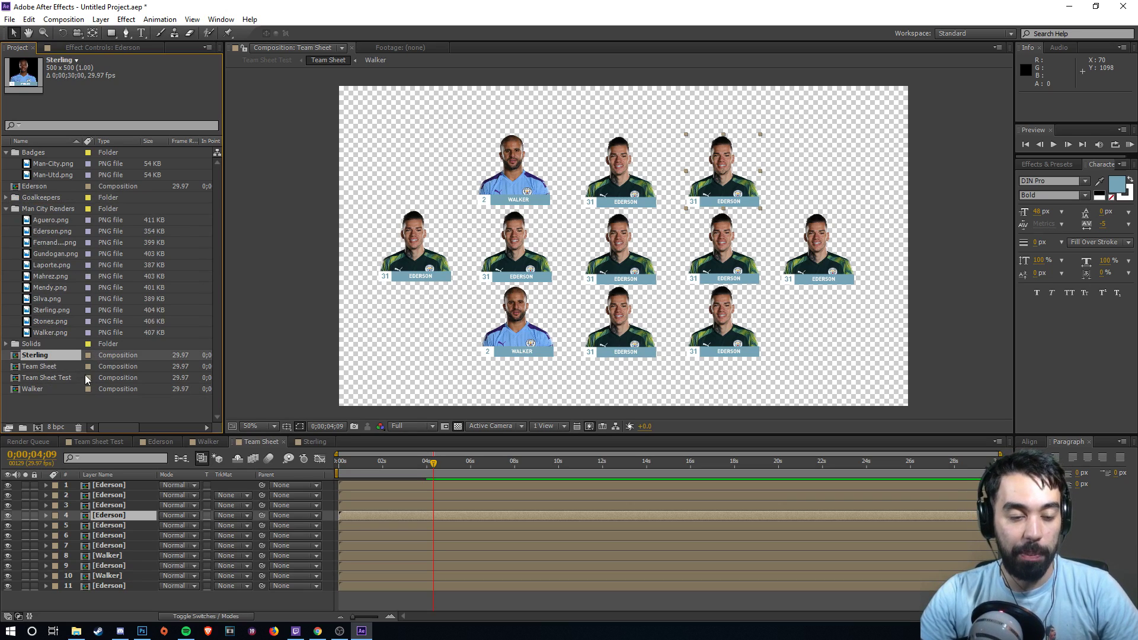
left_click_drag(44, 359, 122, 520)
key("period")
key("period")
key("period")
key("comma")
key("comma")
key("comma")
- Preview the card animation in the Team Sheet composition and in Team Sheet Test
mouse_move(355, 461)
left_mouse_down()
mouse_move(443, 465)
mouse_move(373, 465)
left_mouse_up()
key("space")
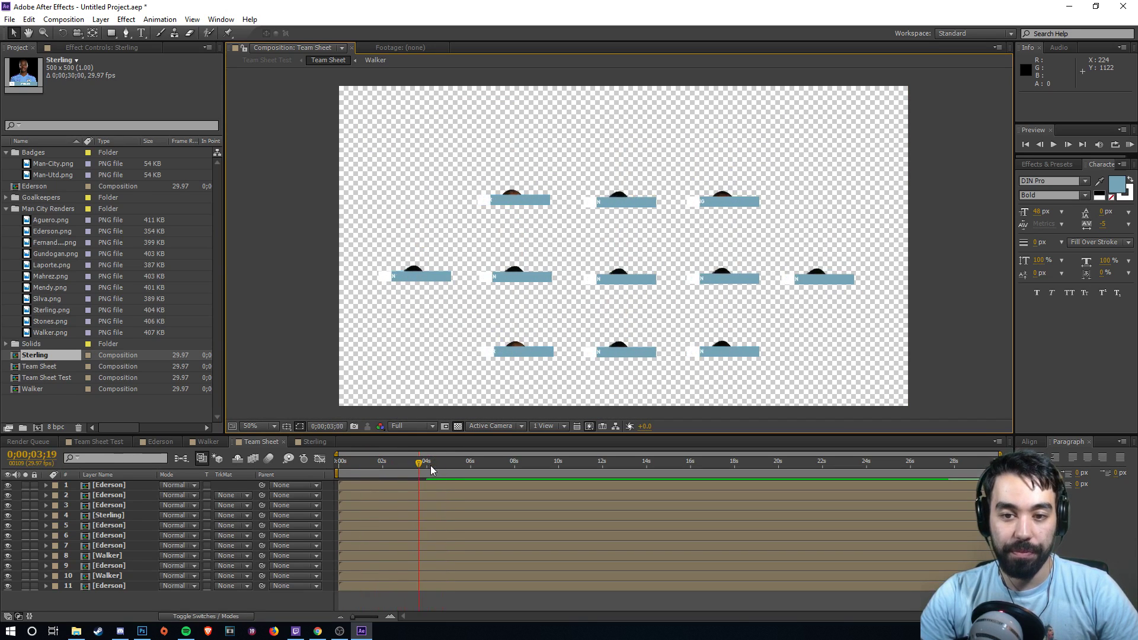
key("space")
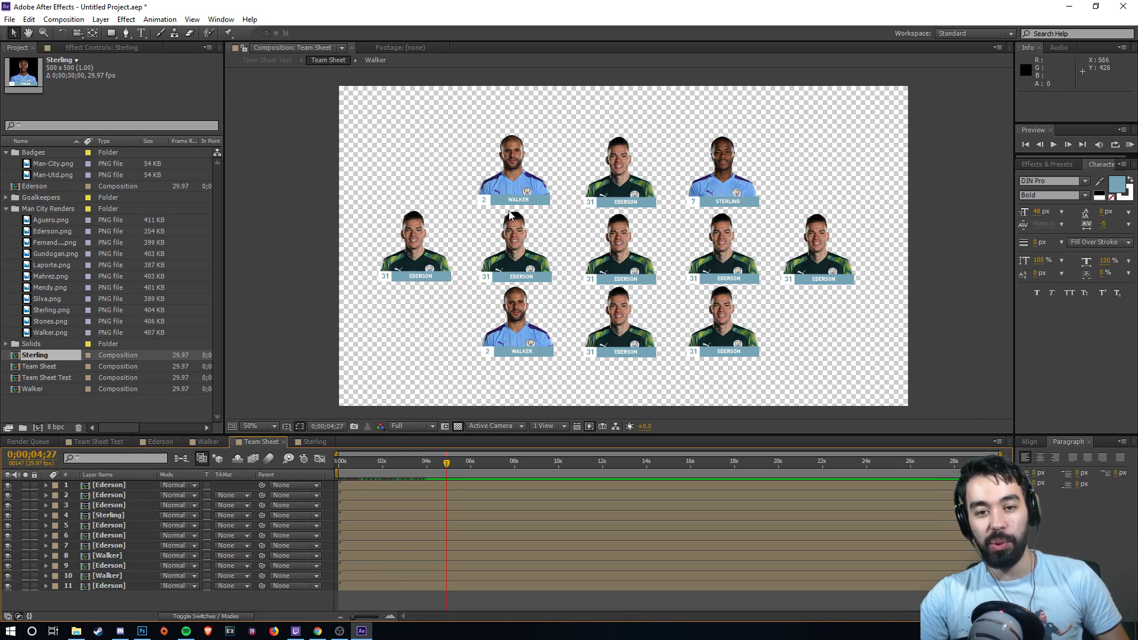
left_click(106, 442)
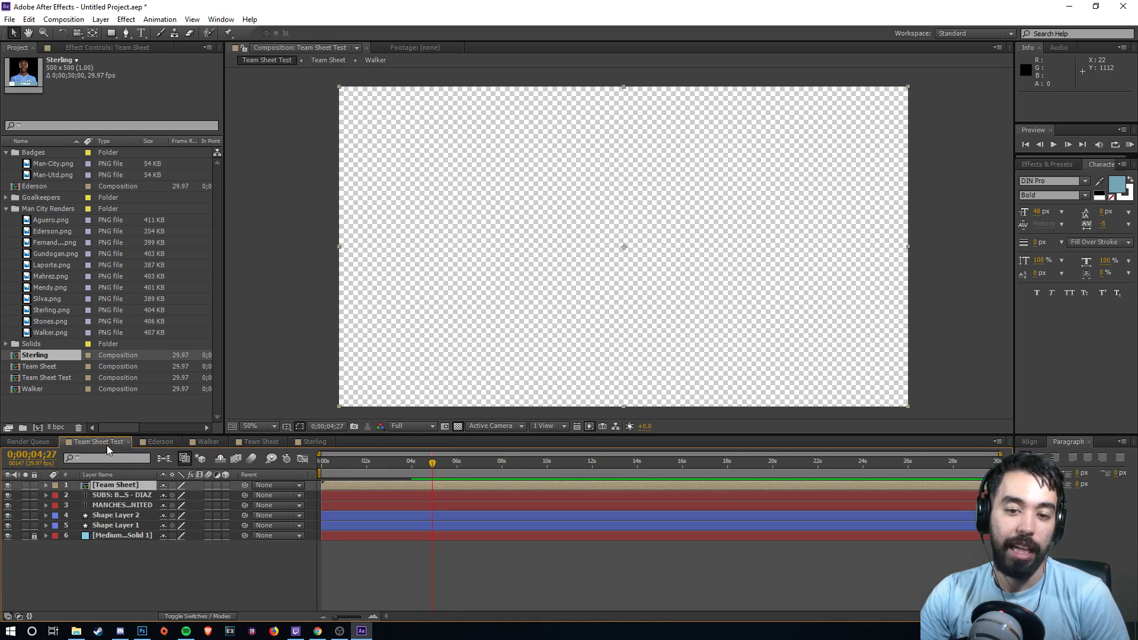
left_click_drag(322, 461, 431, 474)
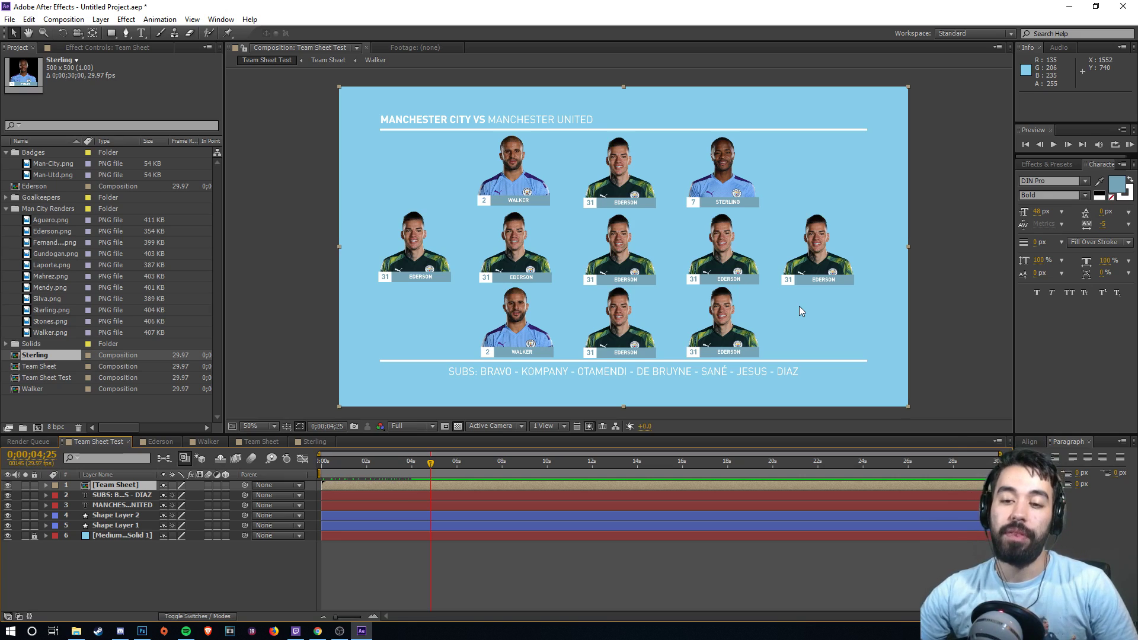
- Move the white line below the player cards down 20 px
left_click(590, 361)
key("shift+Down")
key("shift+Down")
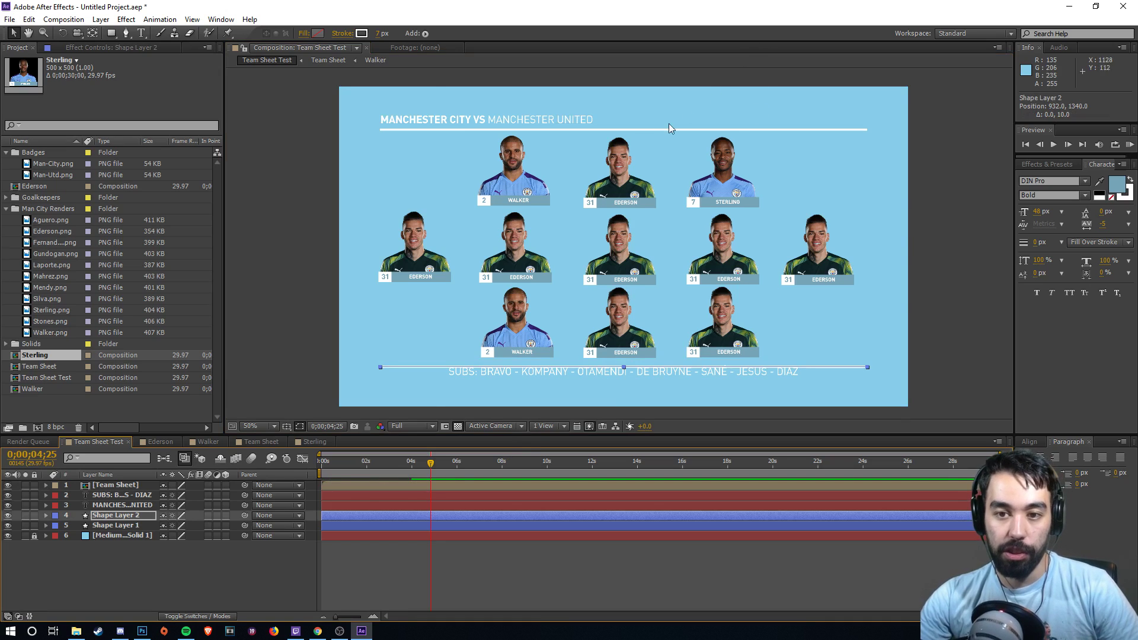
- Move the SUBS text layer down 20 px to clear the lower white line
key("comma")
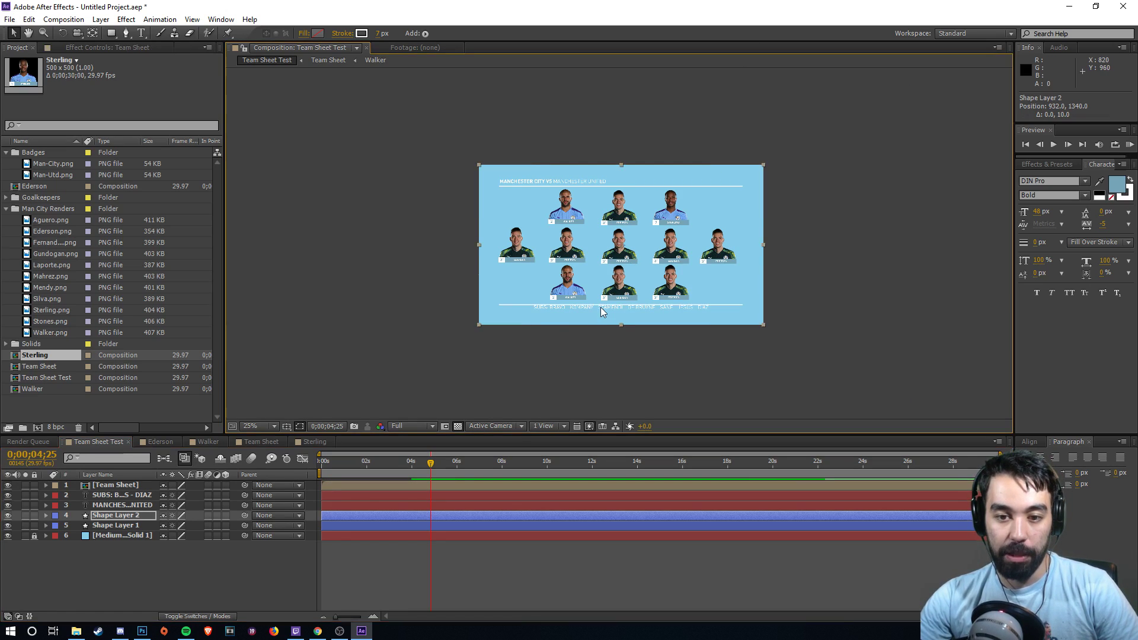
left_click(599, 307)
key("period")
key("space")
left_click_drag(593, 361, 599, 295)
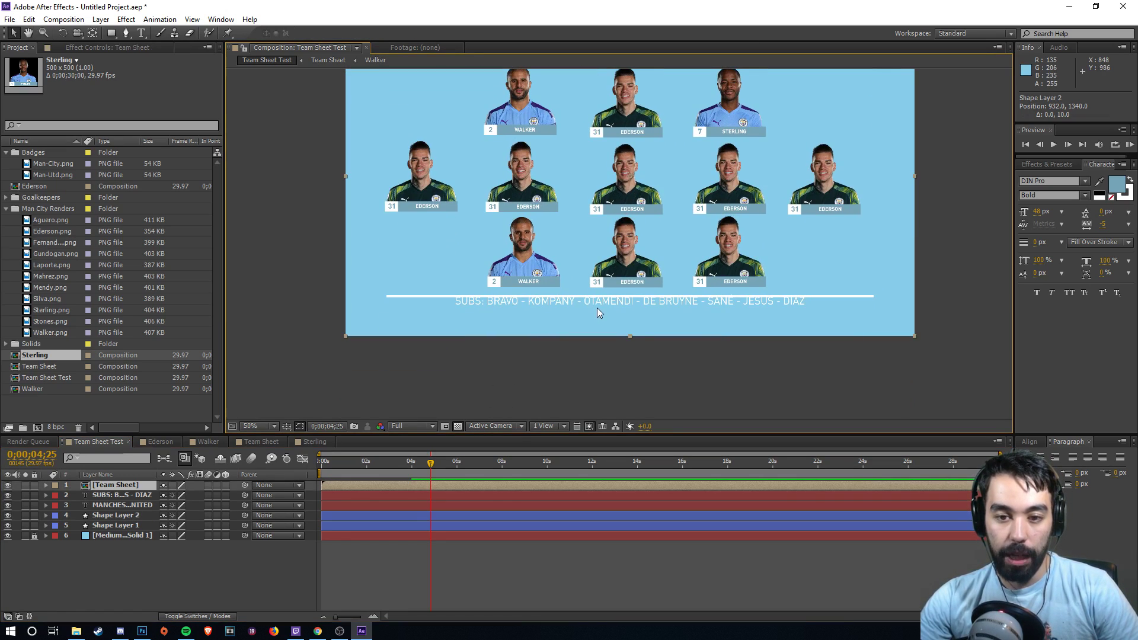
left_click(132, 496)
key("shift+Down")
key("shift+Down")
key("shift+Down")
key("shift+Up")
key("shift+Down")
key("shift+Up")
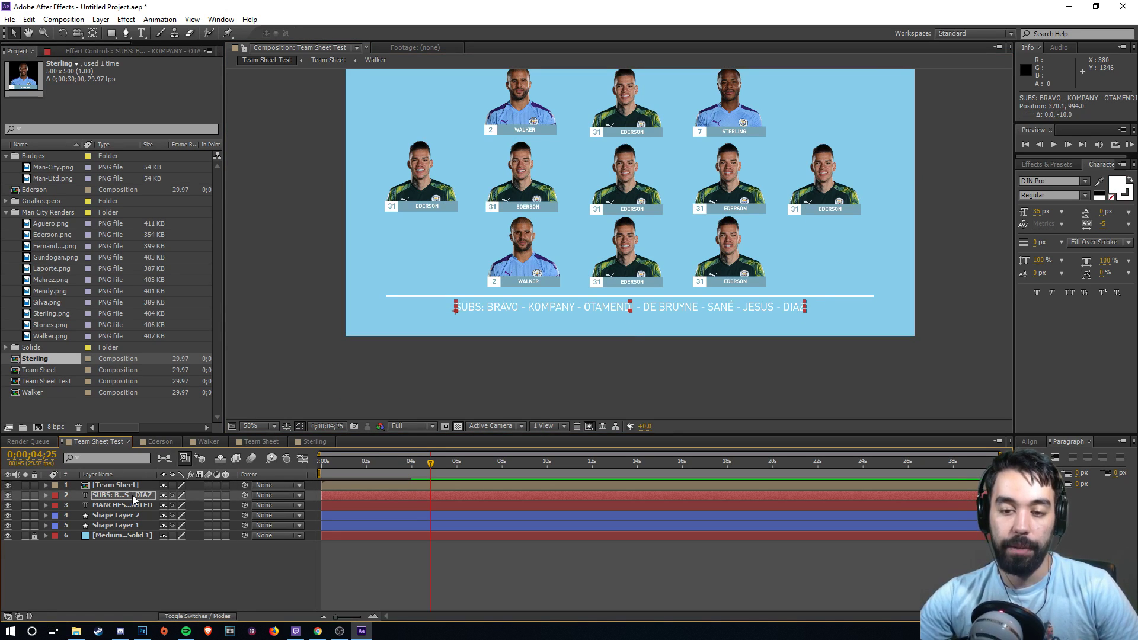
- Nudge the Team Sheet layer down to position 960, 552 within Team Sheet Test
left_click(670, 385)
key("comma")
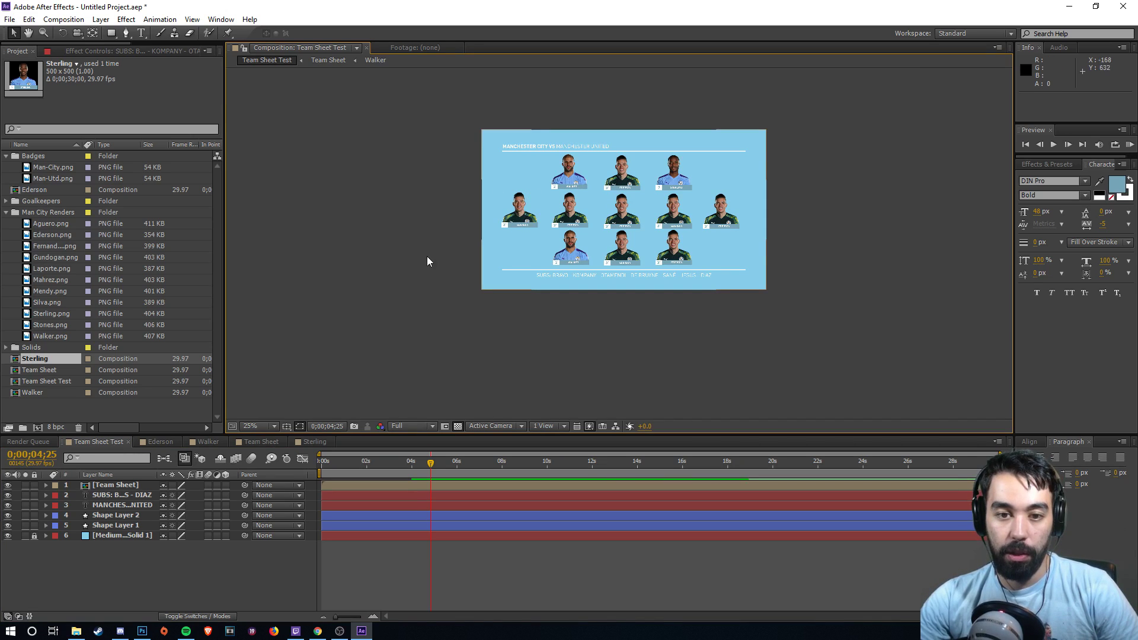
left_click(140, 486)
key("Down")
key("Down")
key("Down")
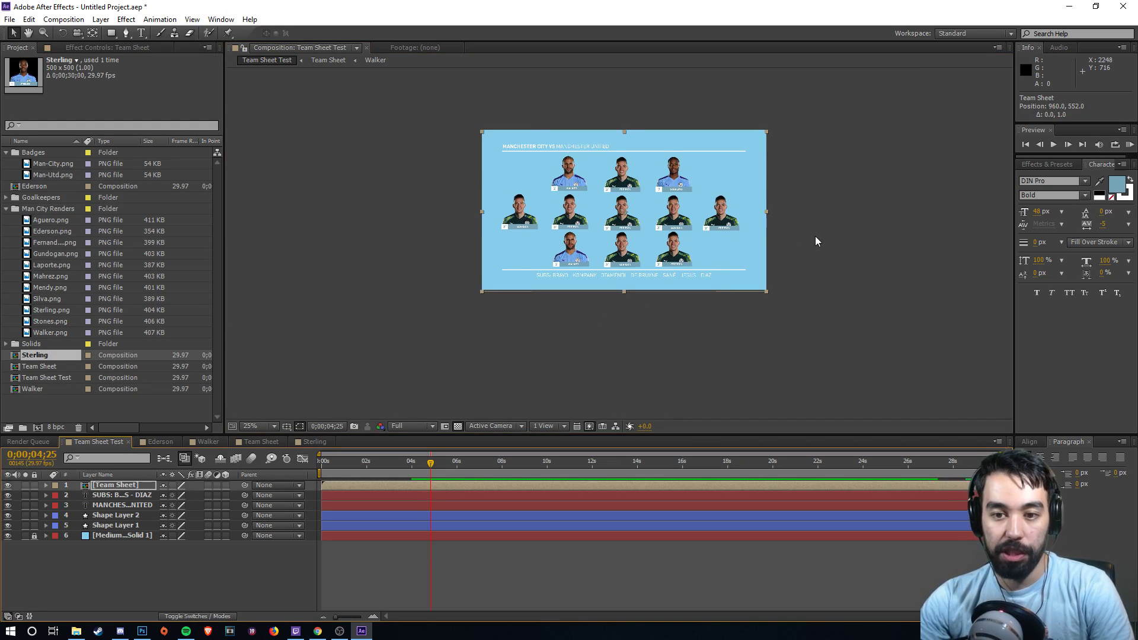
left_click(816, 236)
key("period")
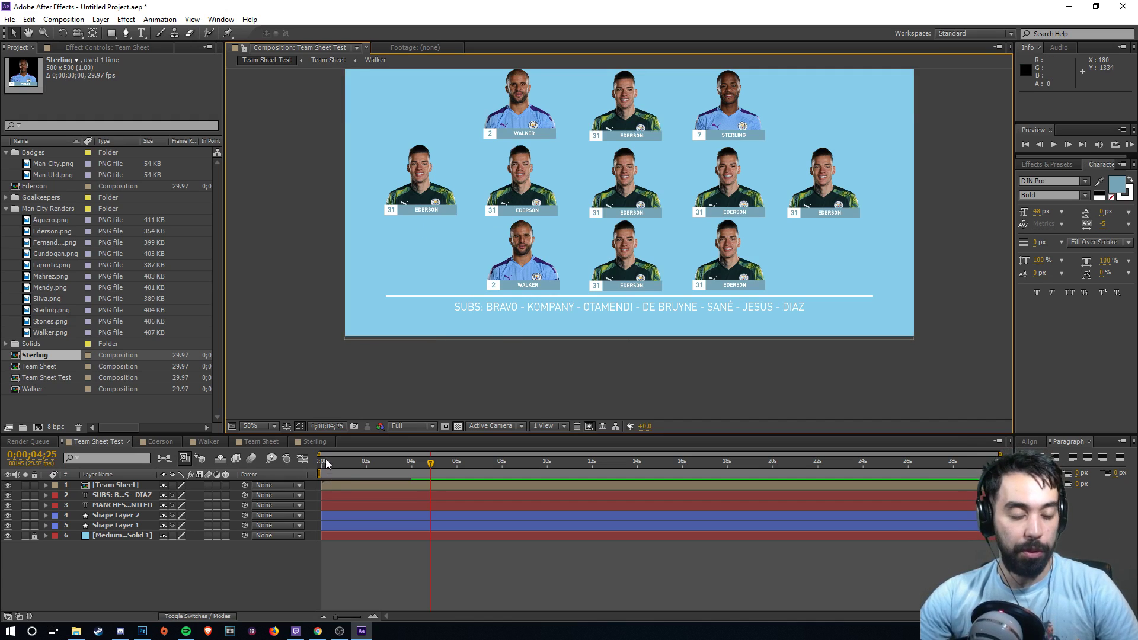
- Enable time remapping on all eleven player card layers in the Team Sheet composition
left_click(261, 441)
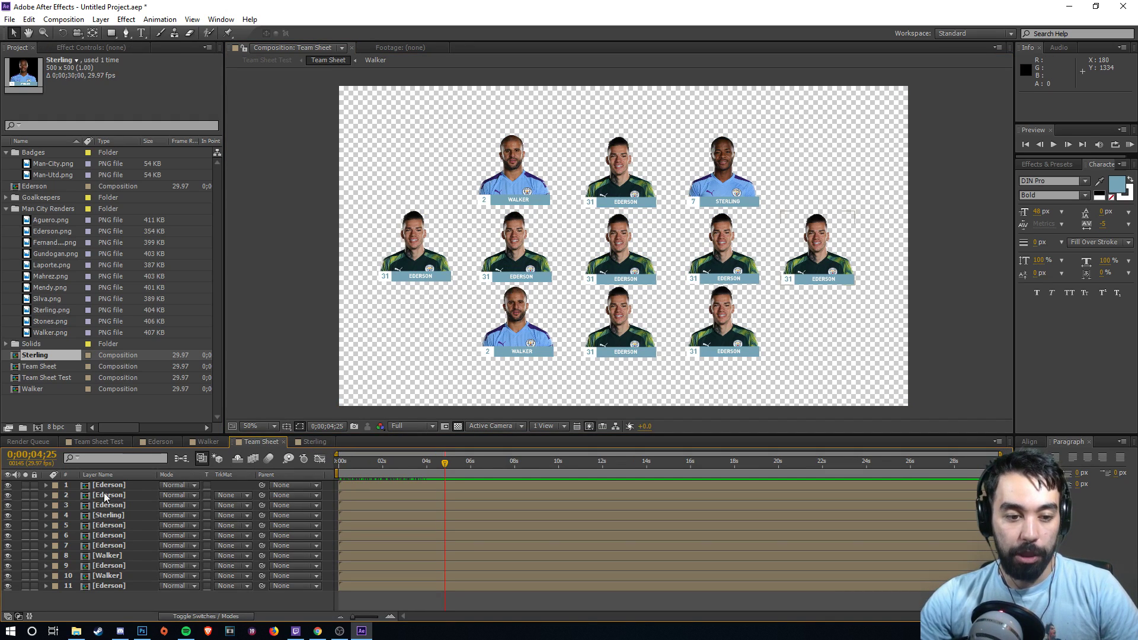
left_click(414, 207)
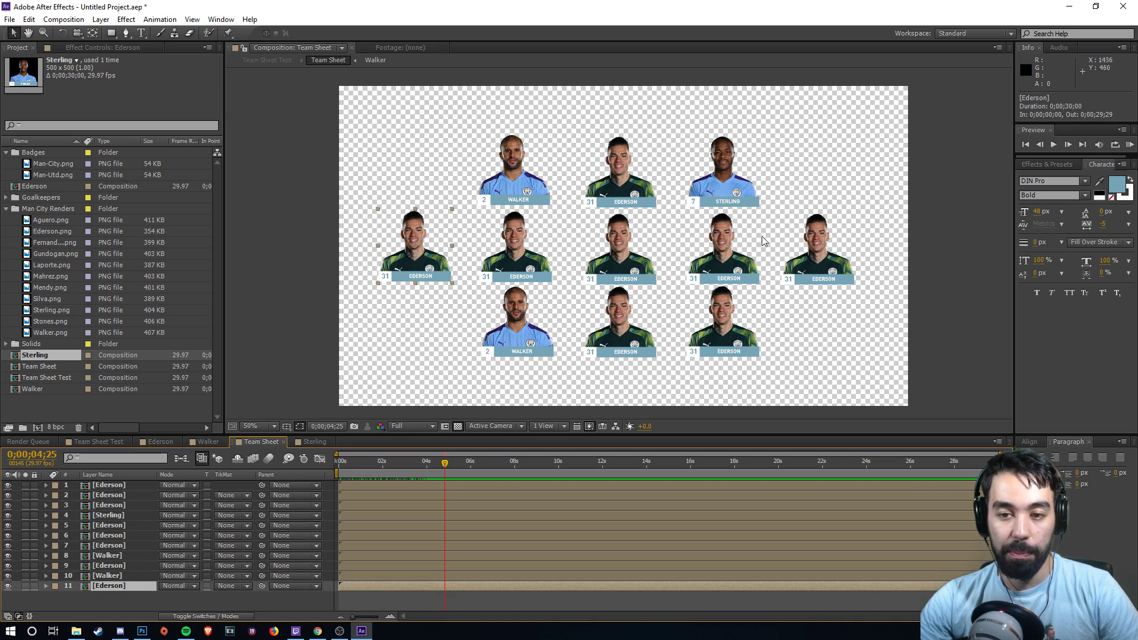
right_click(104, 588)
left_click(94, 604)
left_click(109, 586)
left_click(120, 491, "shift")
left_click(121, 485, "shift")
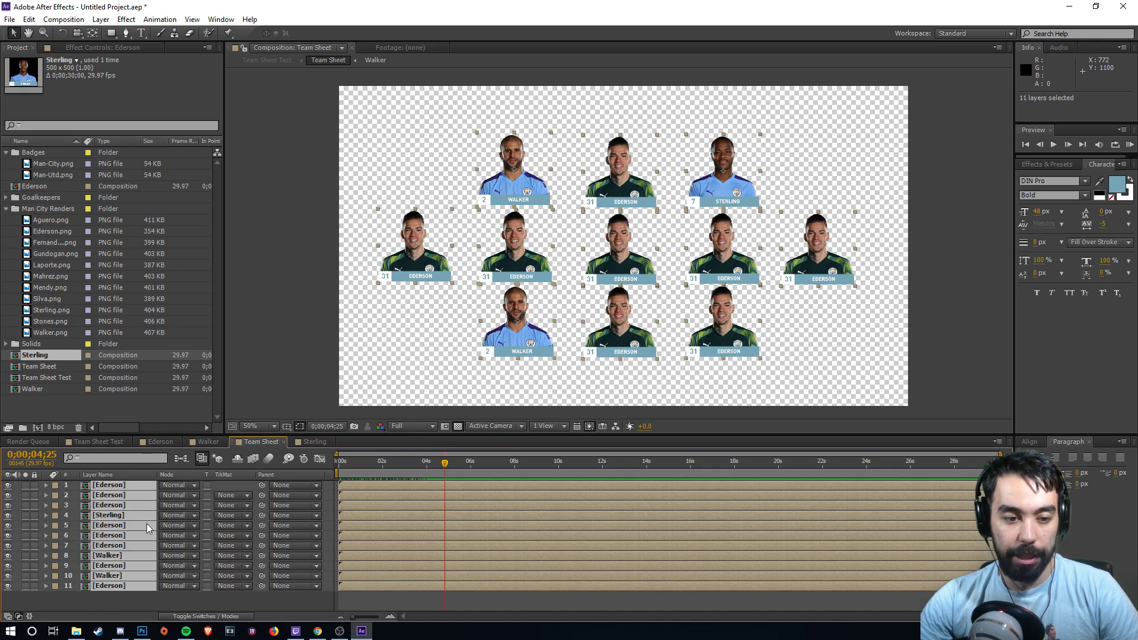
right_click(123, 486)
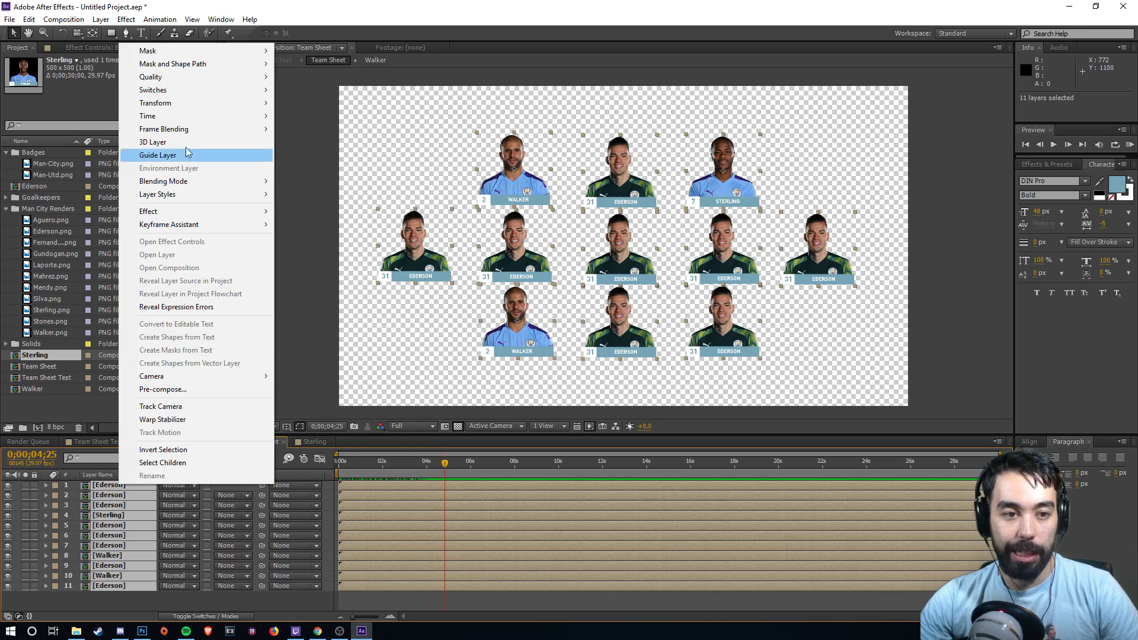
mouse_move(220, 121)
left_click(323, 116)
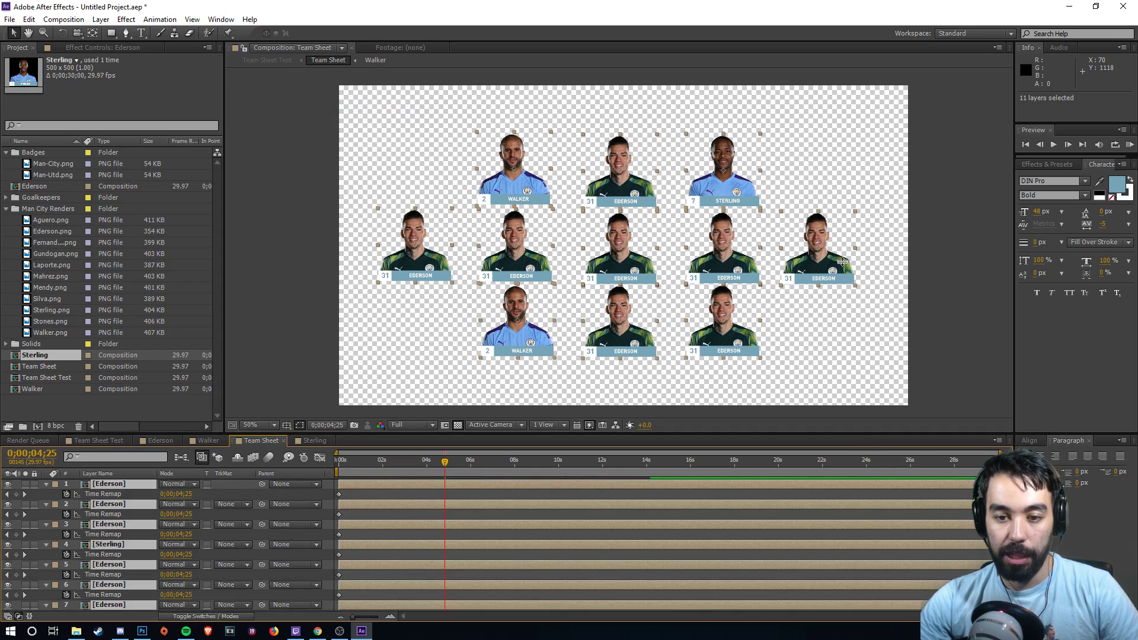
- Move the starting Time Remap keyframes of the second-column cards, layers 8 to 10, to 0;00;00;23
left_click_drag(860, 440, 859, 235)
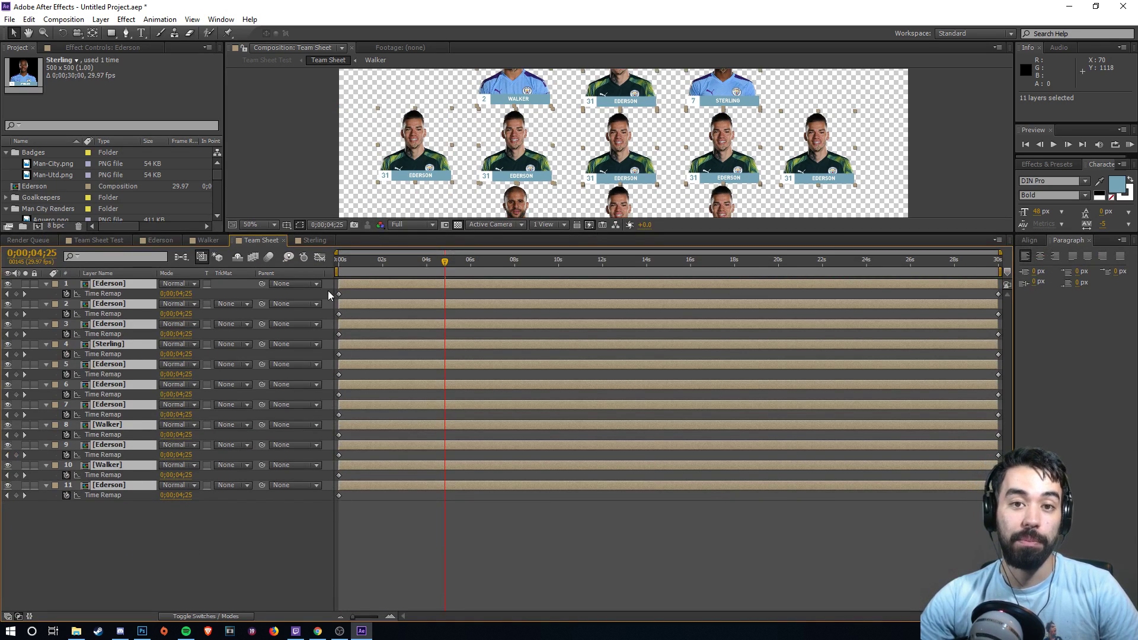
left_click(331, 531)
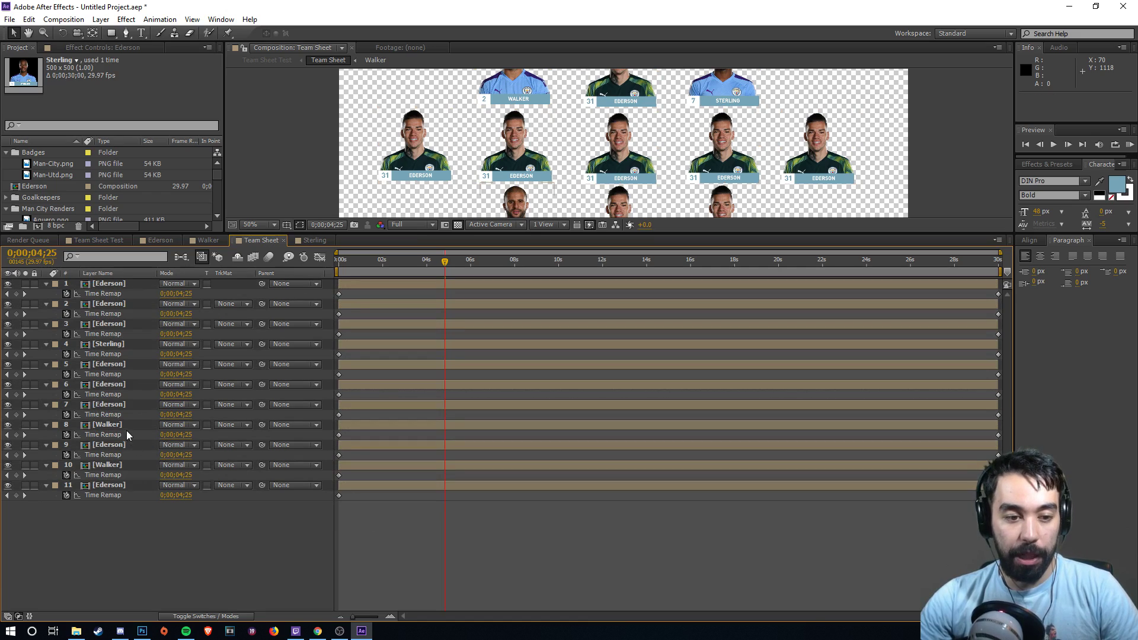
left_click(118, 425)
left_click(119, 465, "shift")
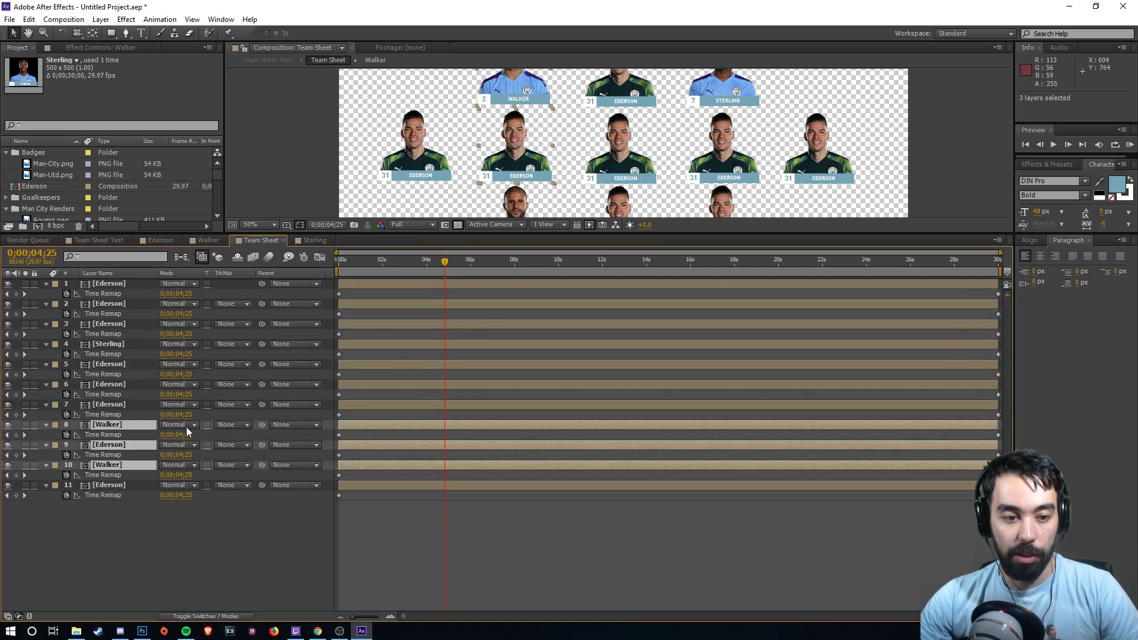
left_click_drag(339, 435, 346, 477)
key("ctrl+z")
left_click(338, 475, "shift")
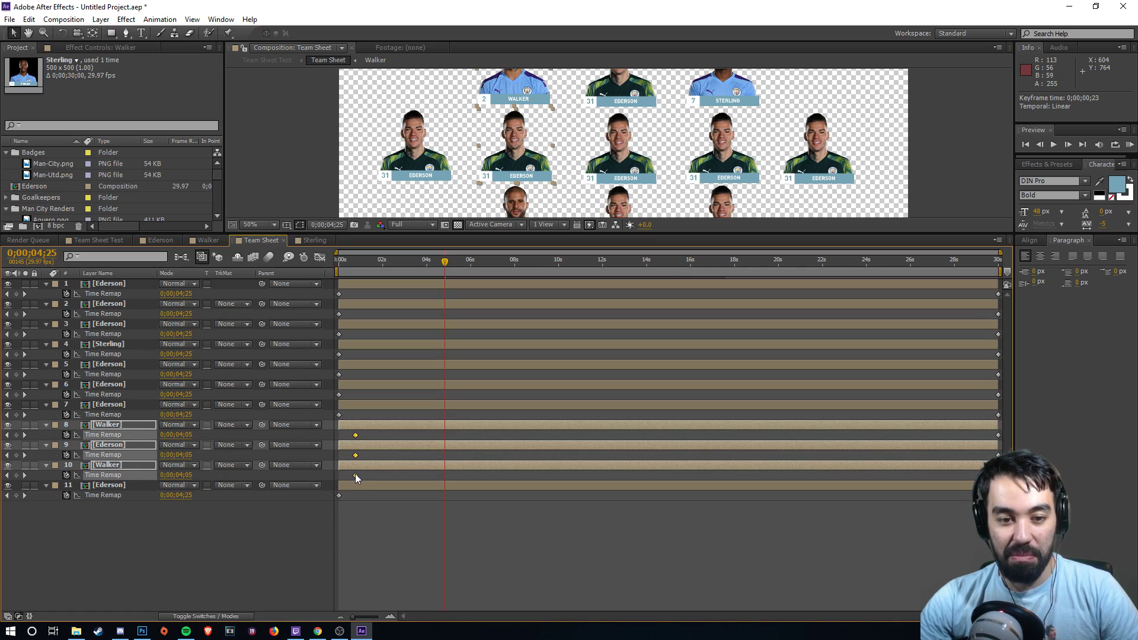
- Delay the starting Time Remap keyframes of layers 5 to 7 to about 1.5 seconds and layers 1 to 4 to 0;00;02;08
left_click_drag(348, 417, 336, 290)
left_click_drag(339, 294, 390, 296)
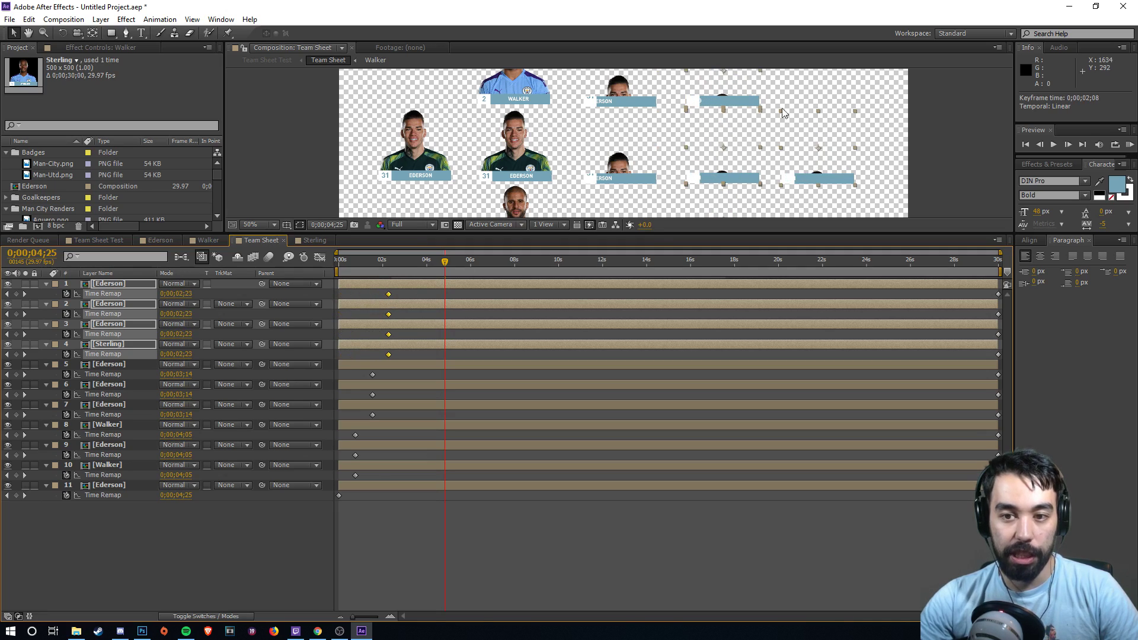
key("comma")
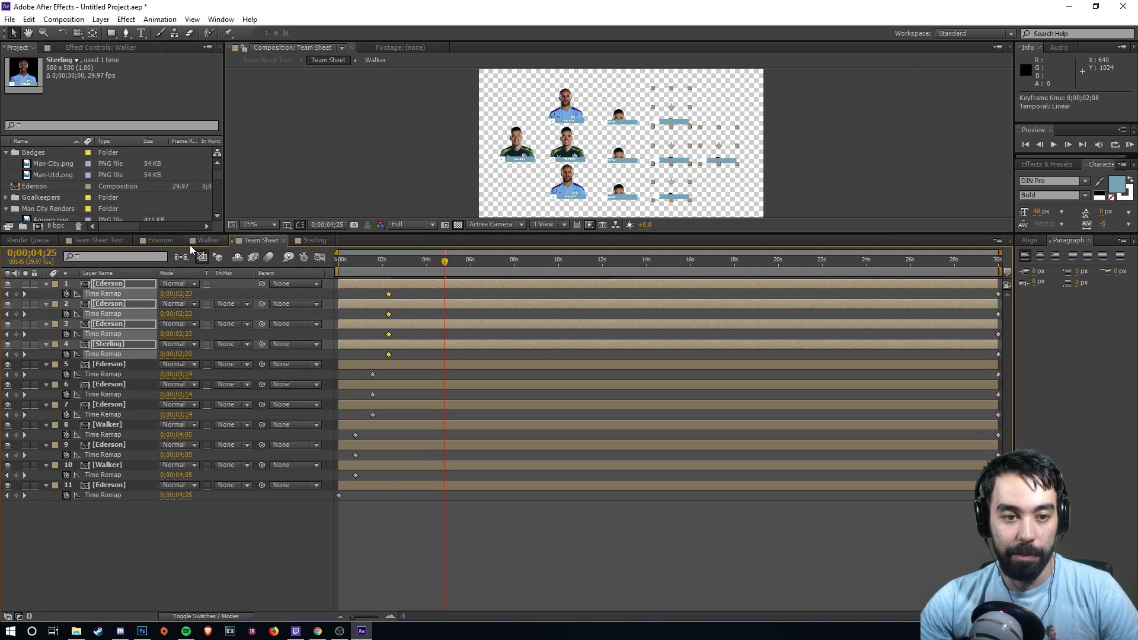
- Preview the staggered card animation from the start in the Team Sheet Test composition
left_click(119, 243)
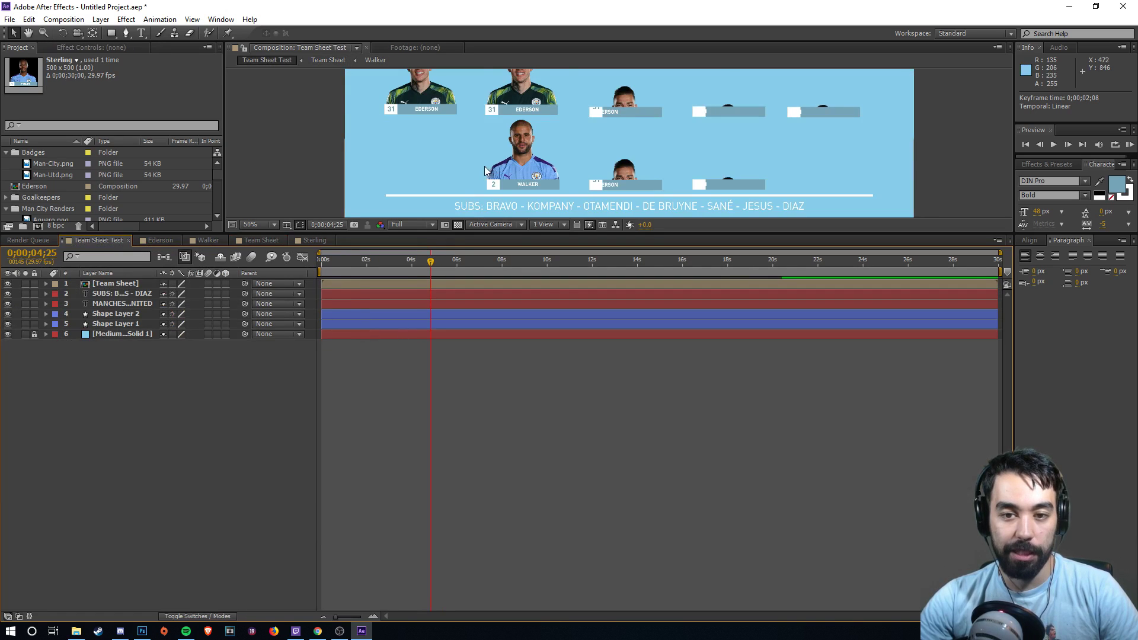
left_click_drag(513, 233, 540, 462)
key("period")
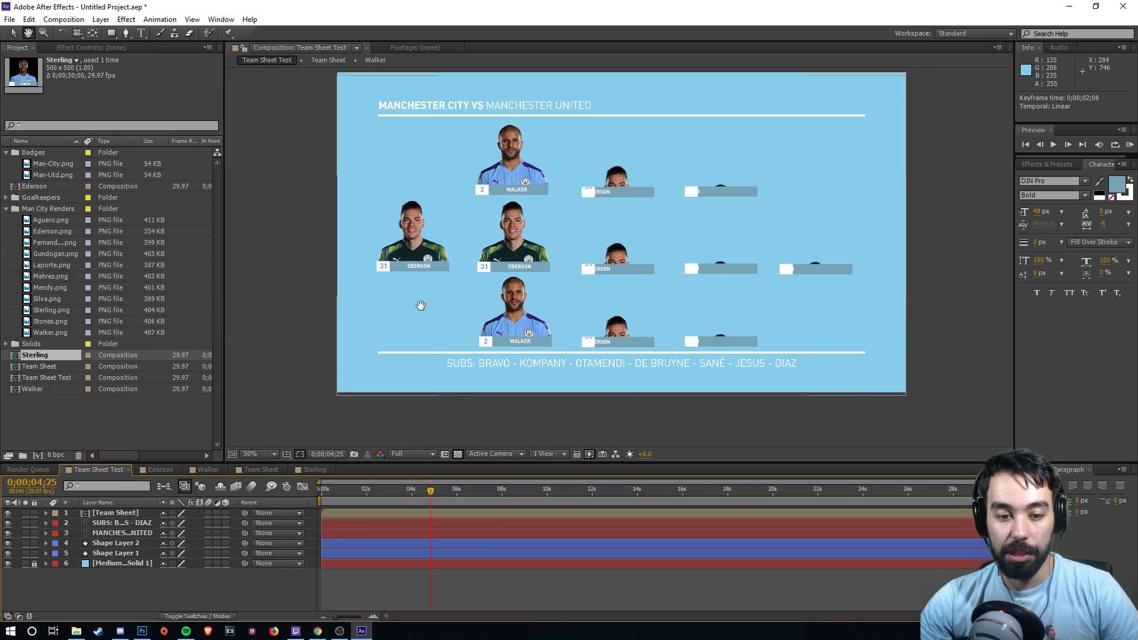
left_click(322, 491)
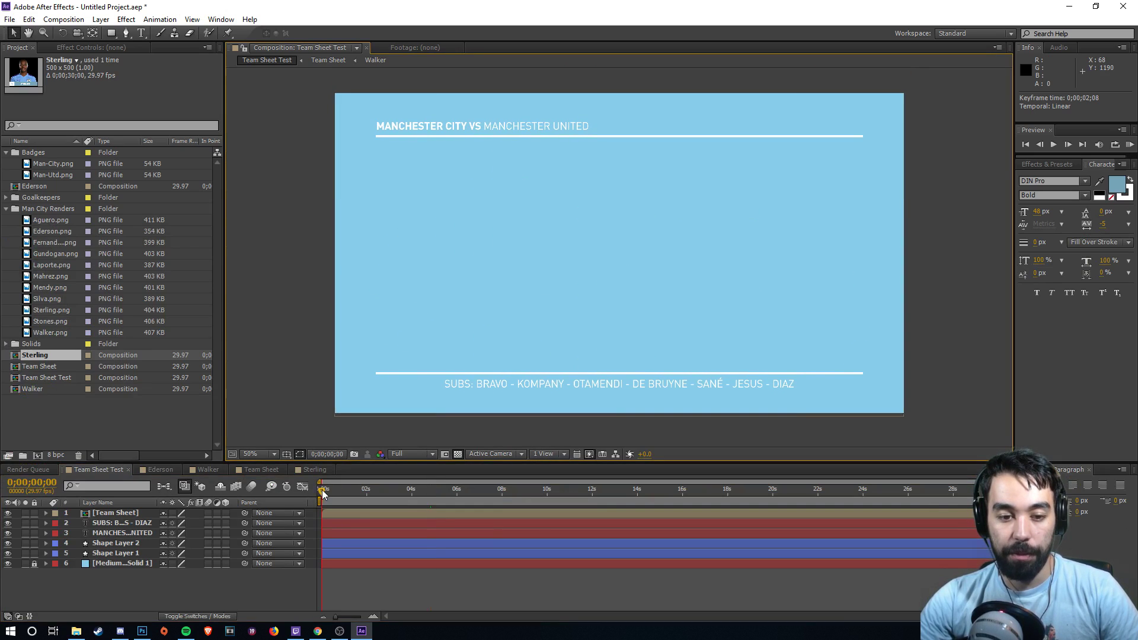
left_click_drag(323, 493, 463, 496)
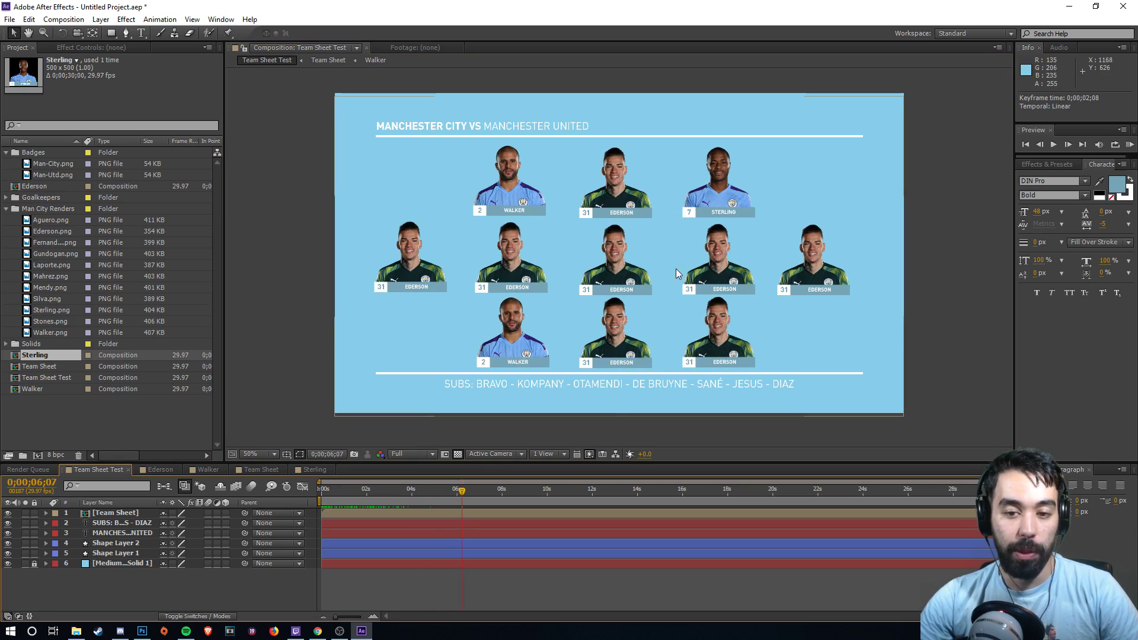
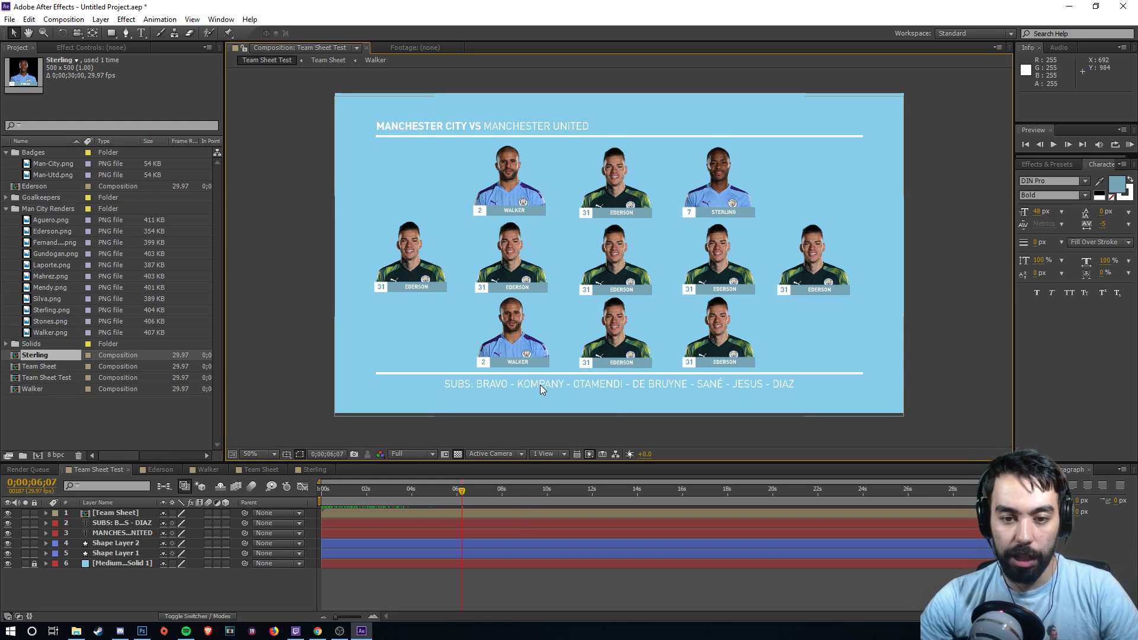
- Hide the SUBS text layer in Team Sheet Test
scroll(471, 379, "up", 2)
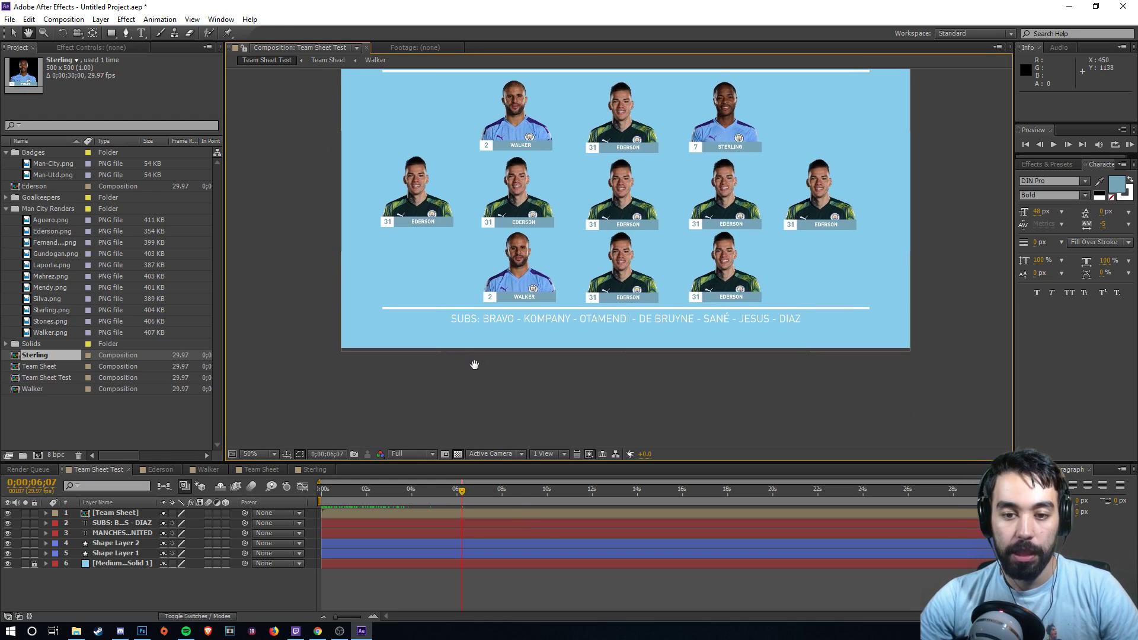
key("space")
mouse_move(528, 362)
left_mouse_down()
mouse_move(542, 376)
mouse_move(519, 372)
left_mouse_up()
scroll(538, 368, "down", 1)
left_click(527, 307)
left_click(140, 524)
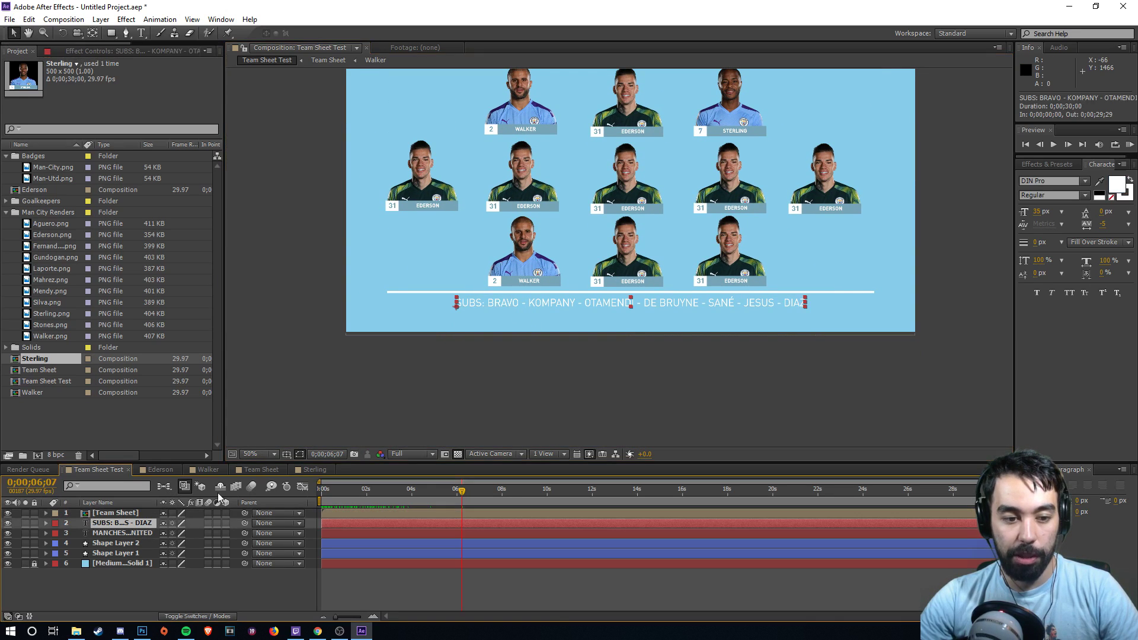
left_click(8, 523)
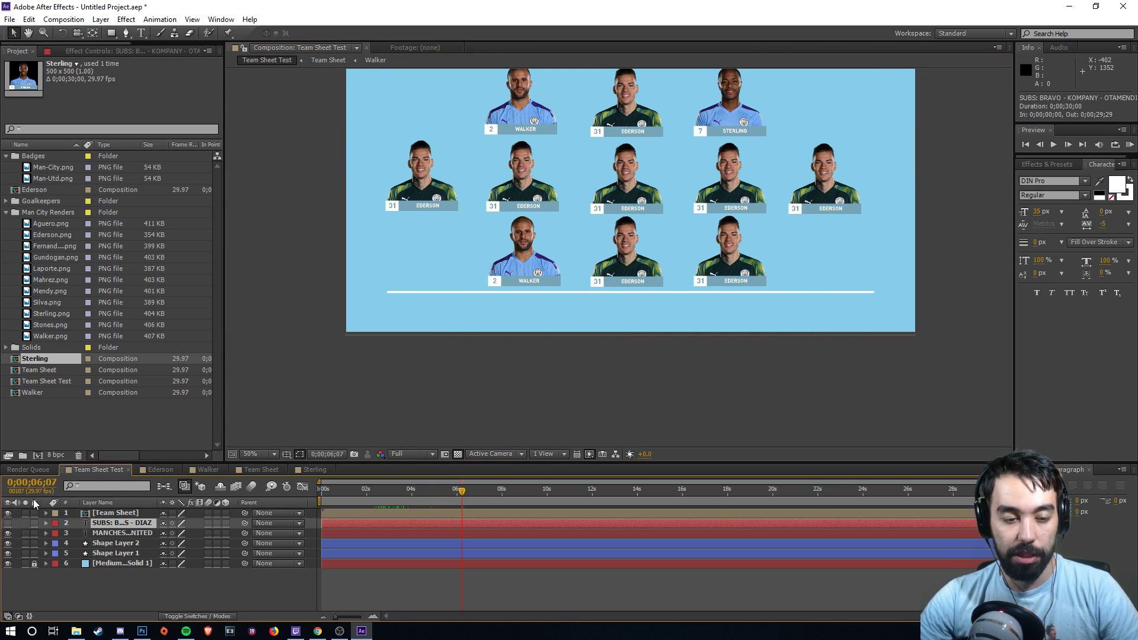
- Set up the Rectangle tool for a new shape with no fill and a 3 px stroke
left_click(112, 34)
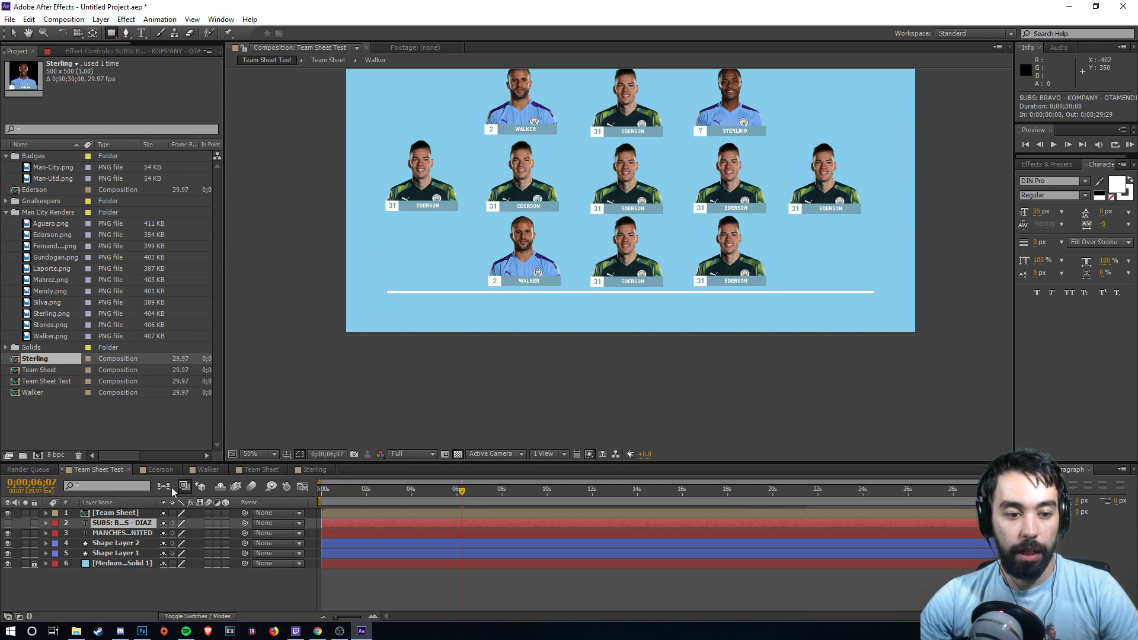
left_click(194, 585)
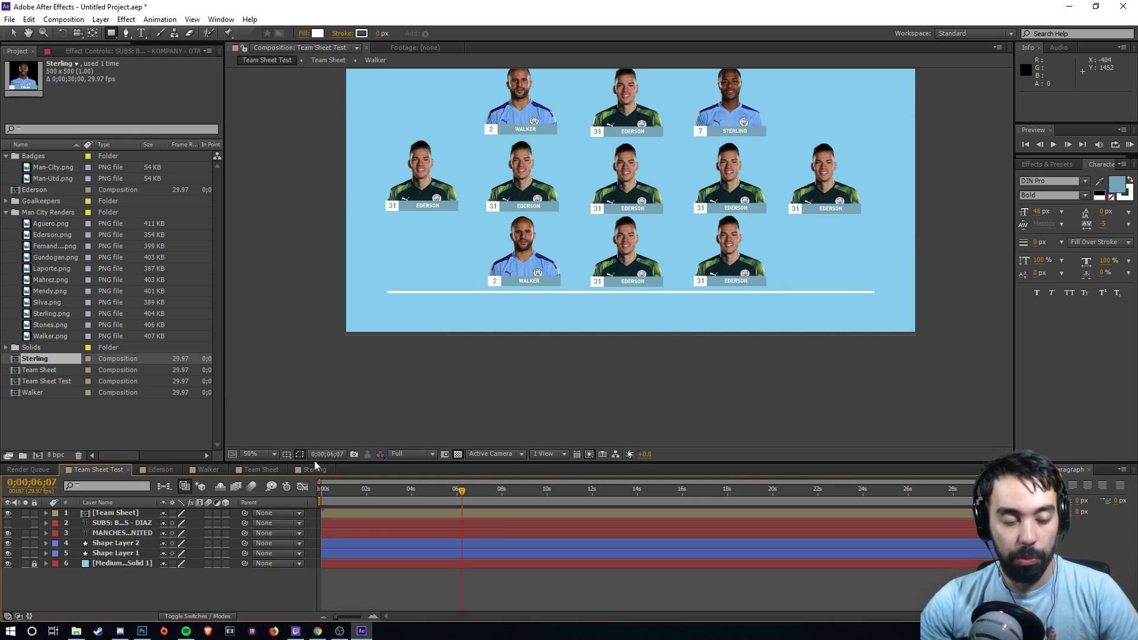
left_click(304, 34)
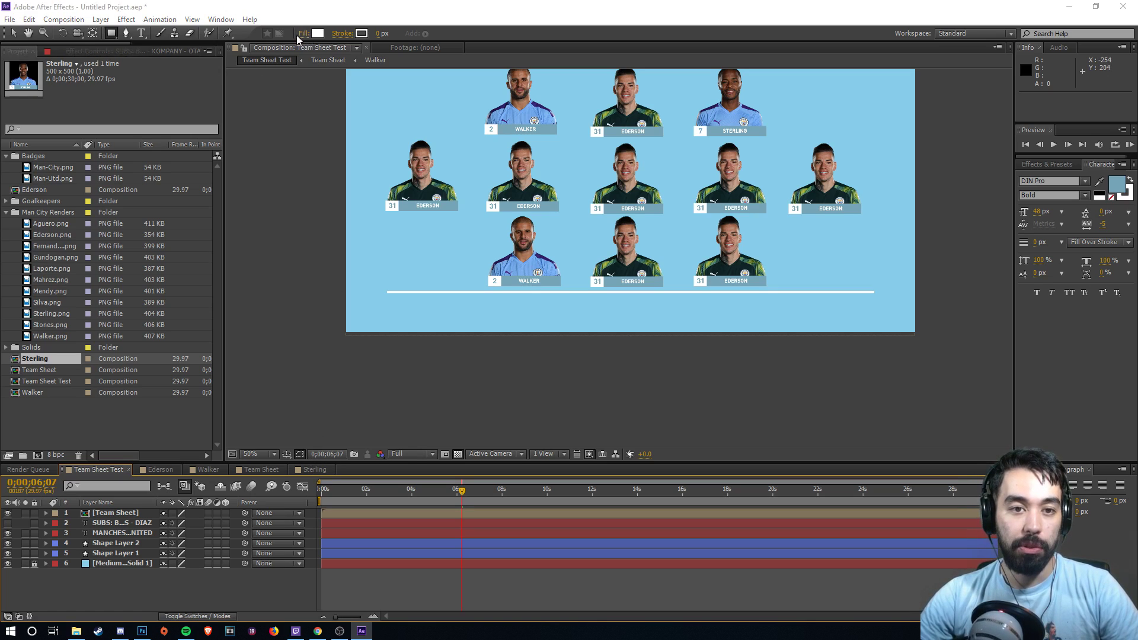
left_click(83, 97)
left_click(379, 34)
type("3")
key("Return")
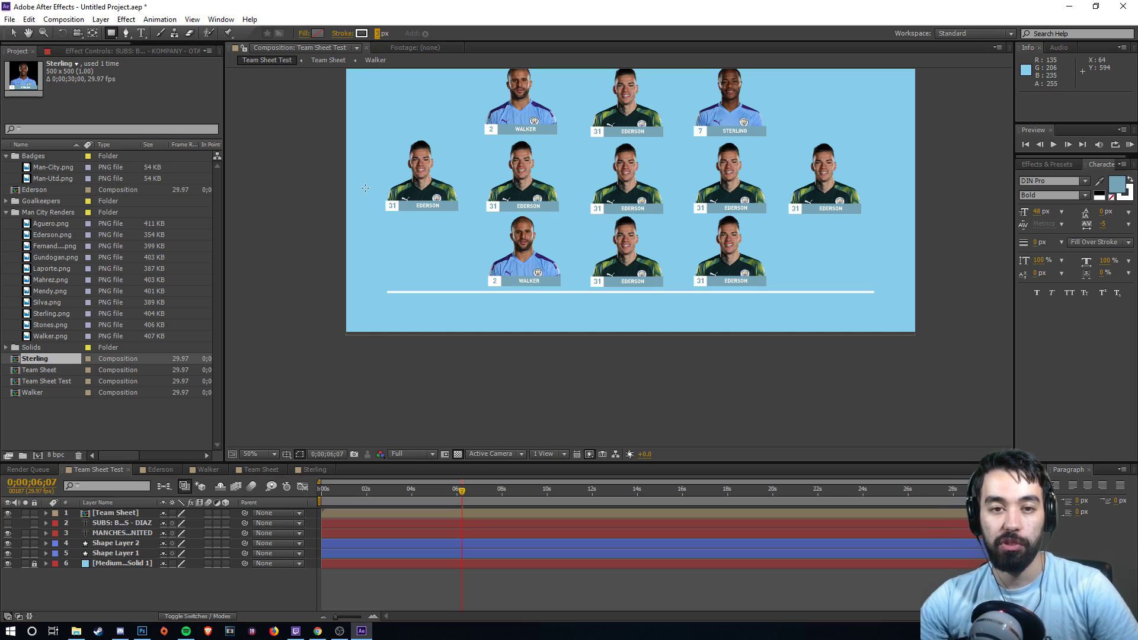
- Draw an outlined rectangle just below the white divider line, spanning its full width, and nudge it down to Y position 544
left_click_drag(387, 296, 717, 315)
left_click_drag(850, 313, 873, 316)
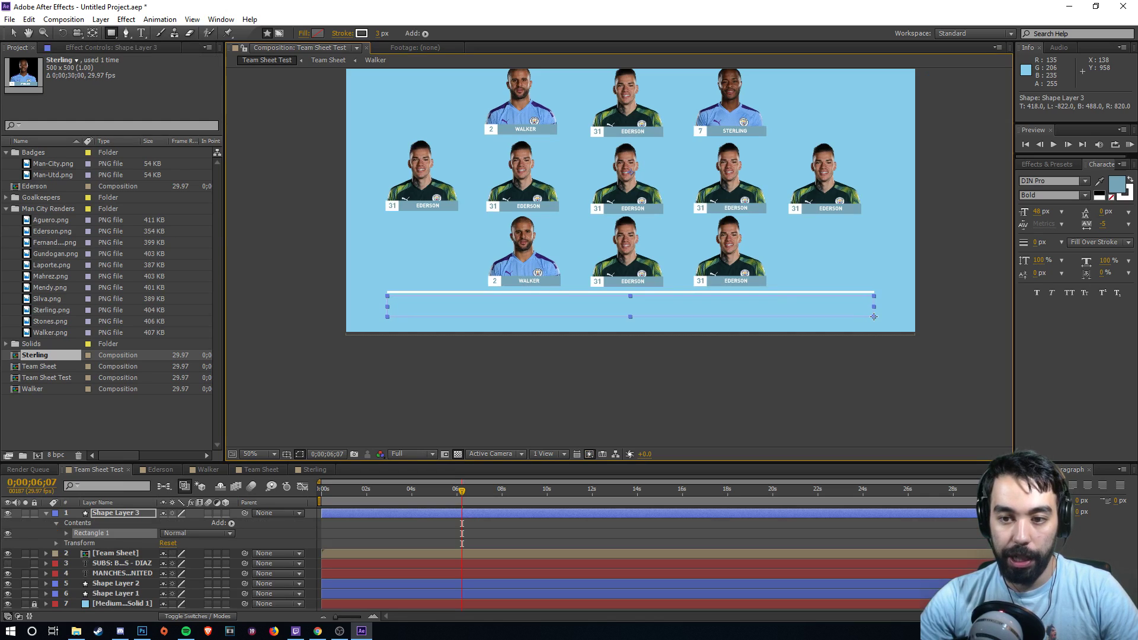
key("v")
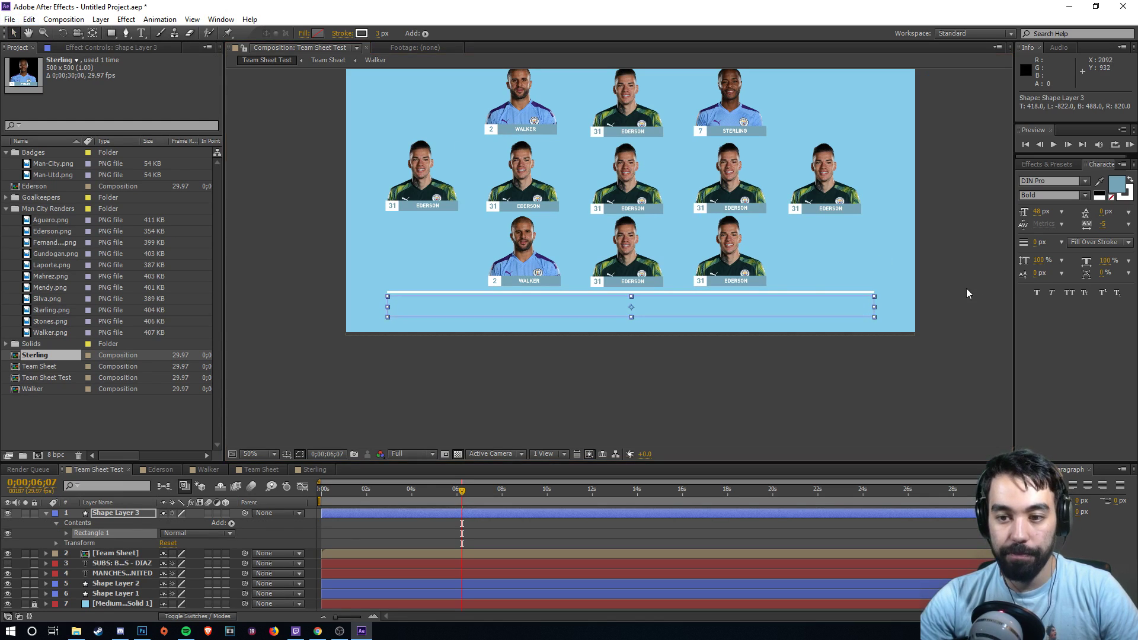
left_click(965, 288)
left_click(453, 315)
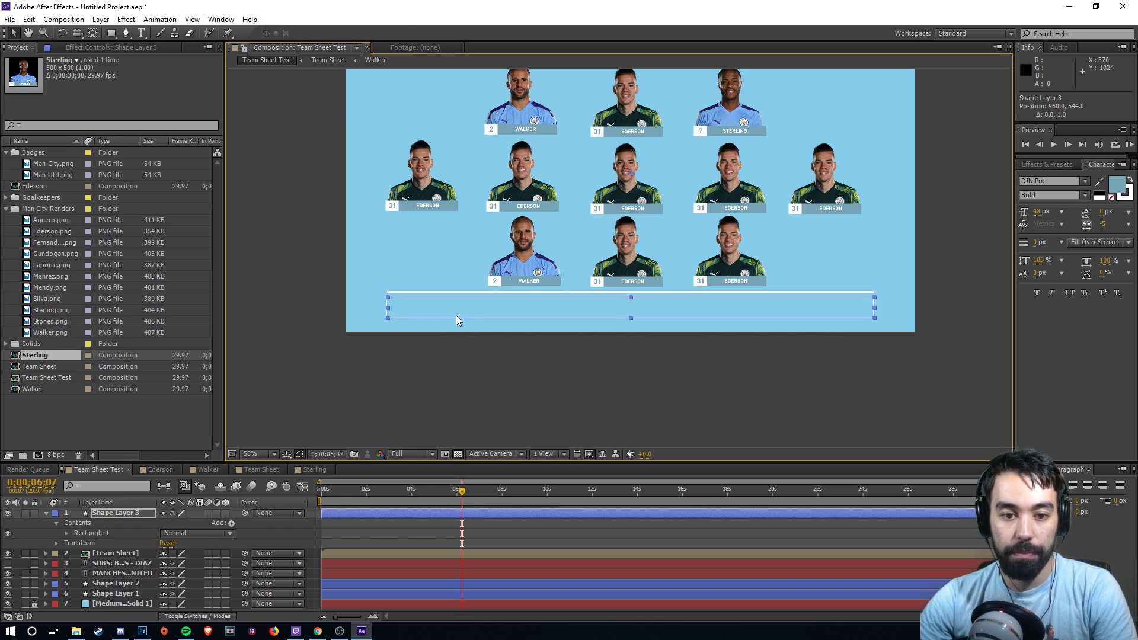
left_click(495, 368)
left_click(577, 318)
left_click(599, 382)
left_click(622, 318)
left_click(635, 335)
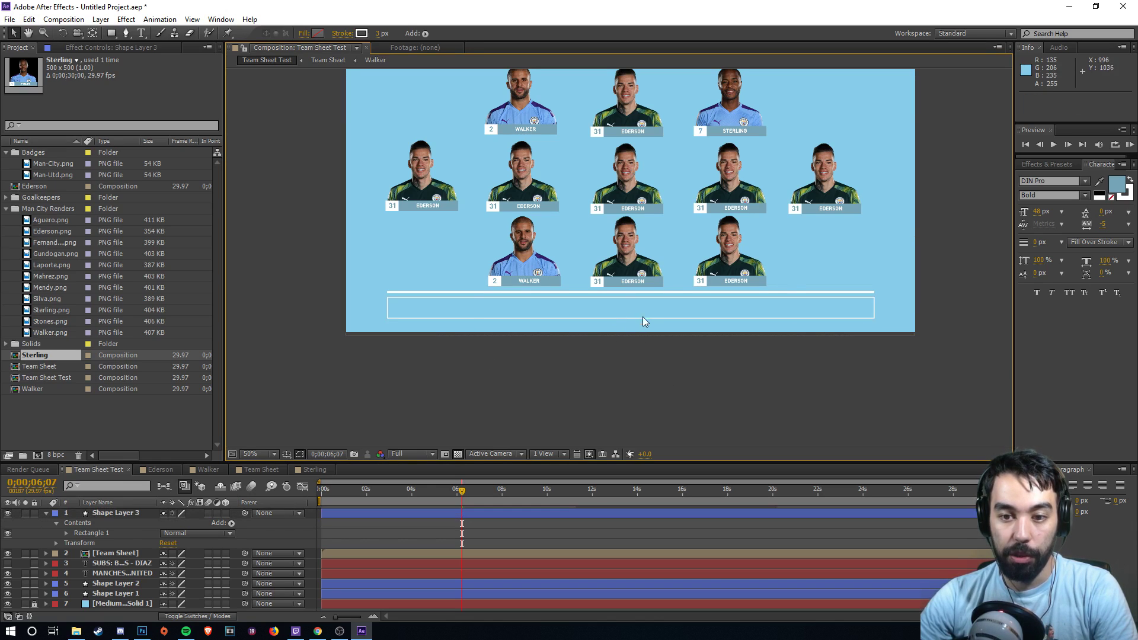
- Show the SUBS text layer again and move it down to Y position 1010 to centre it vertically in the outlined box
left_click(8, 563)
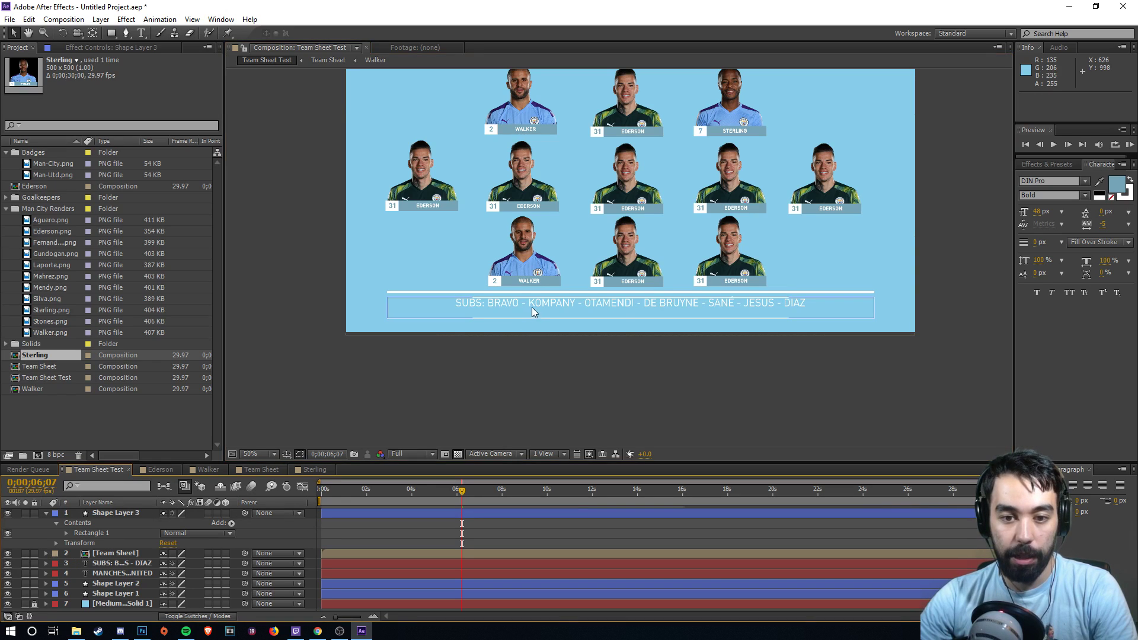
left_click(133, 563)
key("Down")
key("Down")
key("Down")
key("Down")
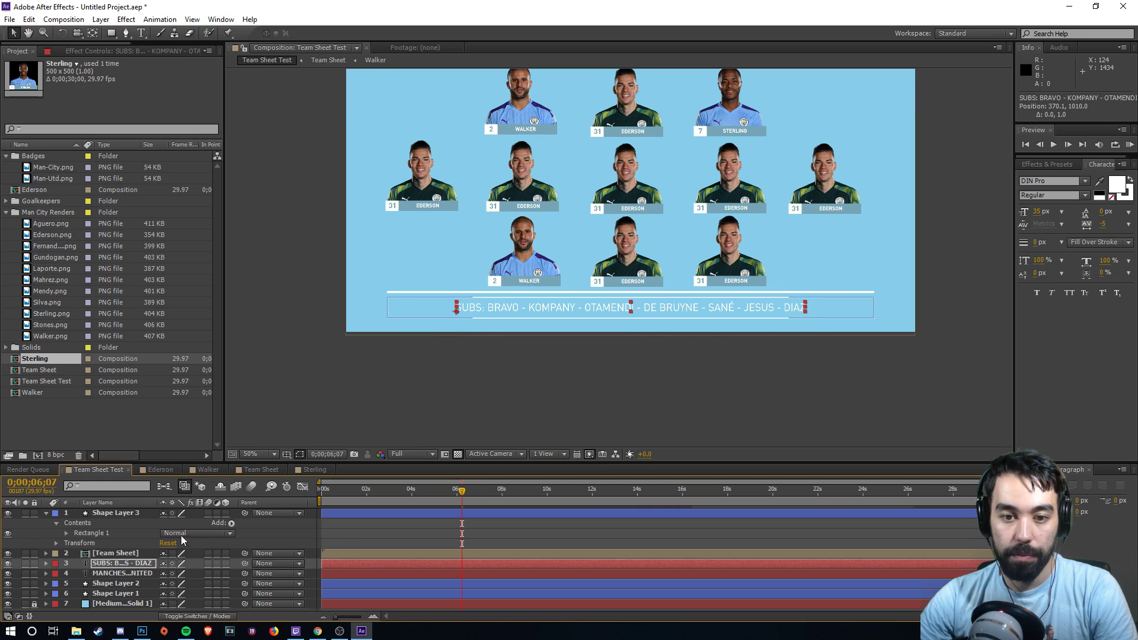
- Replace the whole substitutes text with one long line of random filler characters that runs past the outlined box
left_click(141, 33)
left_click_drag(703, 309, 455, 305)
key("Escape")
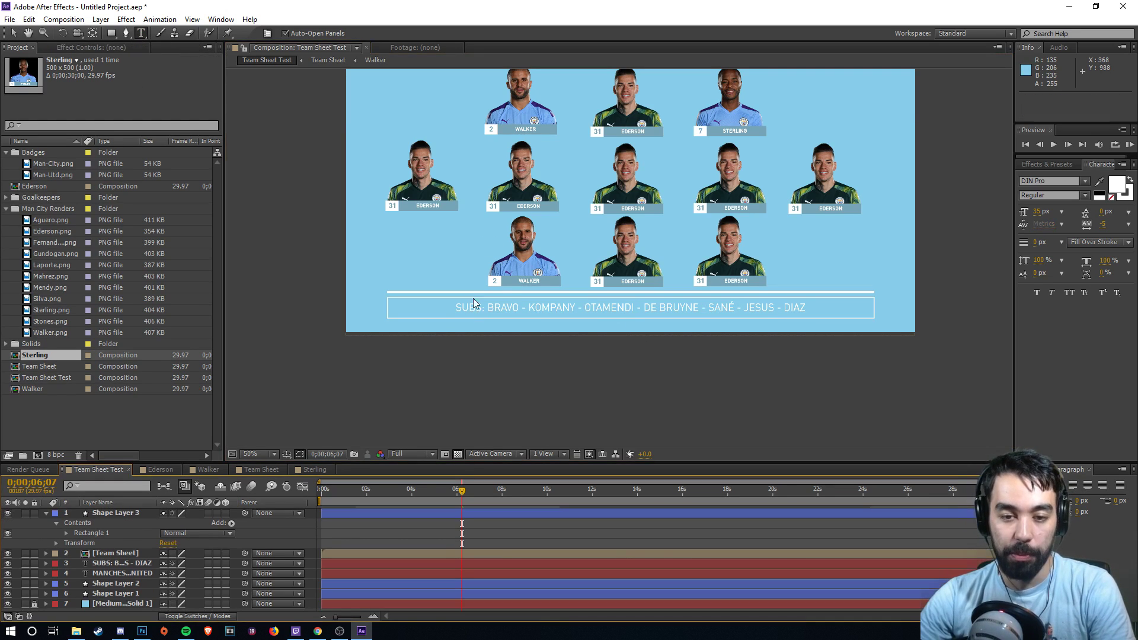
triple_click(469, 304)
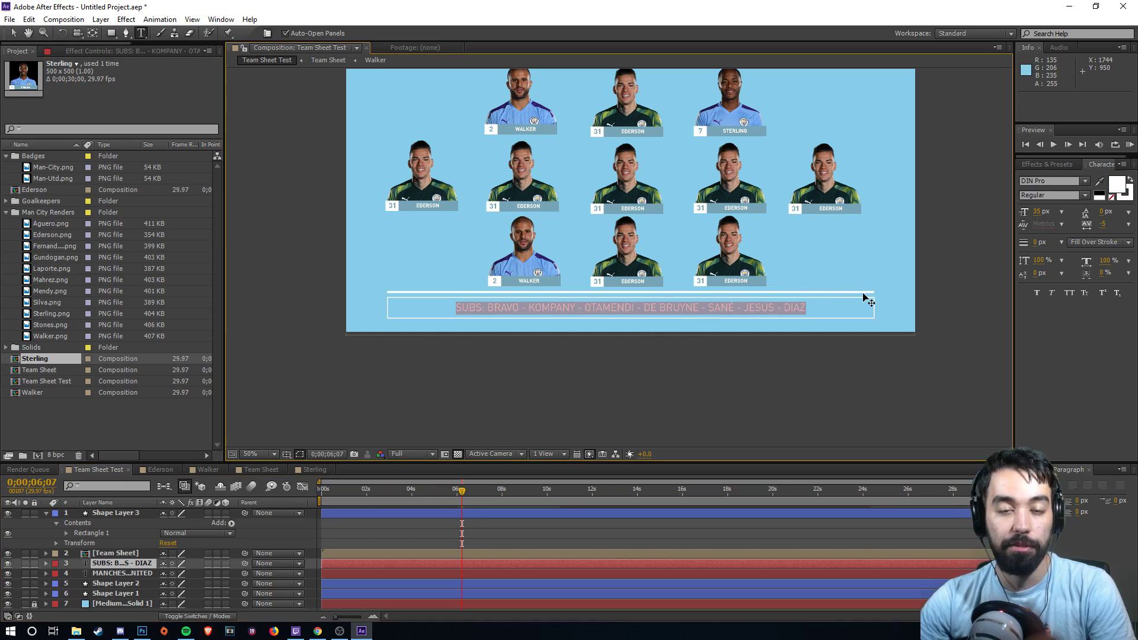
type("diajdja8 ")
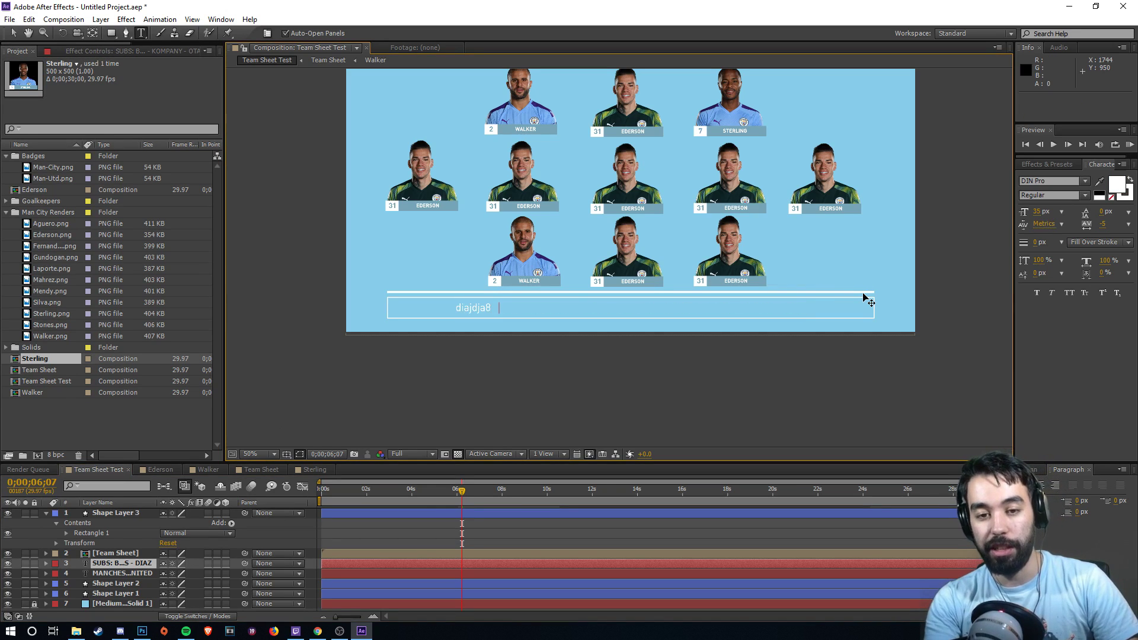
type("dajijdiajiodjQWUDUQW8du8wqu80du8u8DY 8SUDU0usd8us8UD8SU8ud89USA8UD0U0A9S0D9")
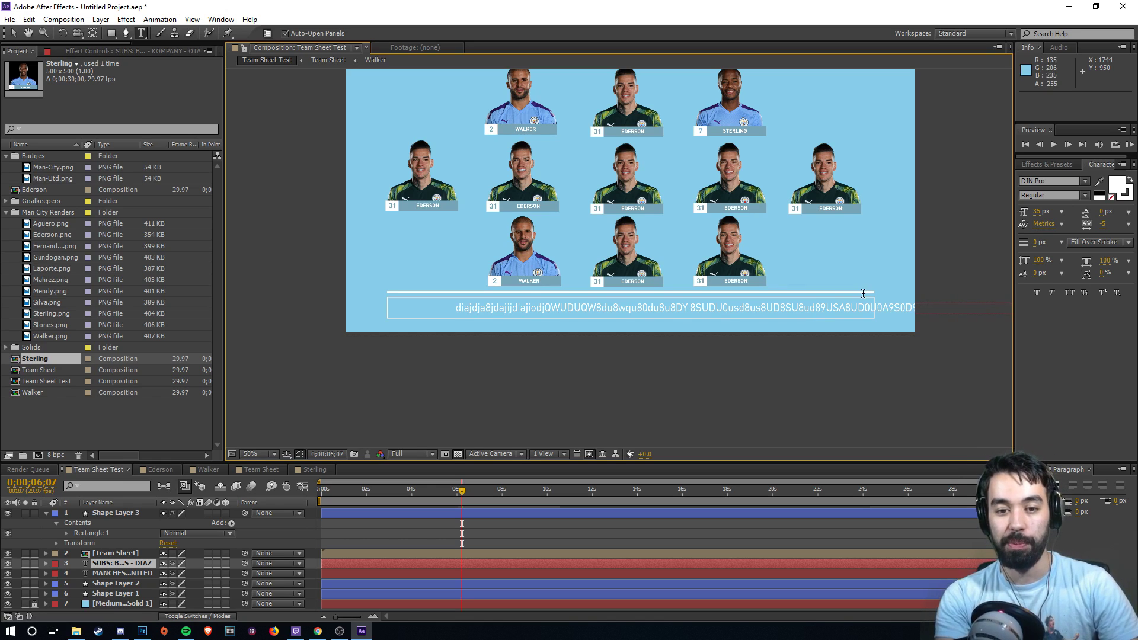
left_click(16, 35)
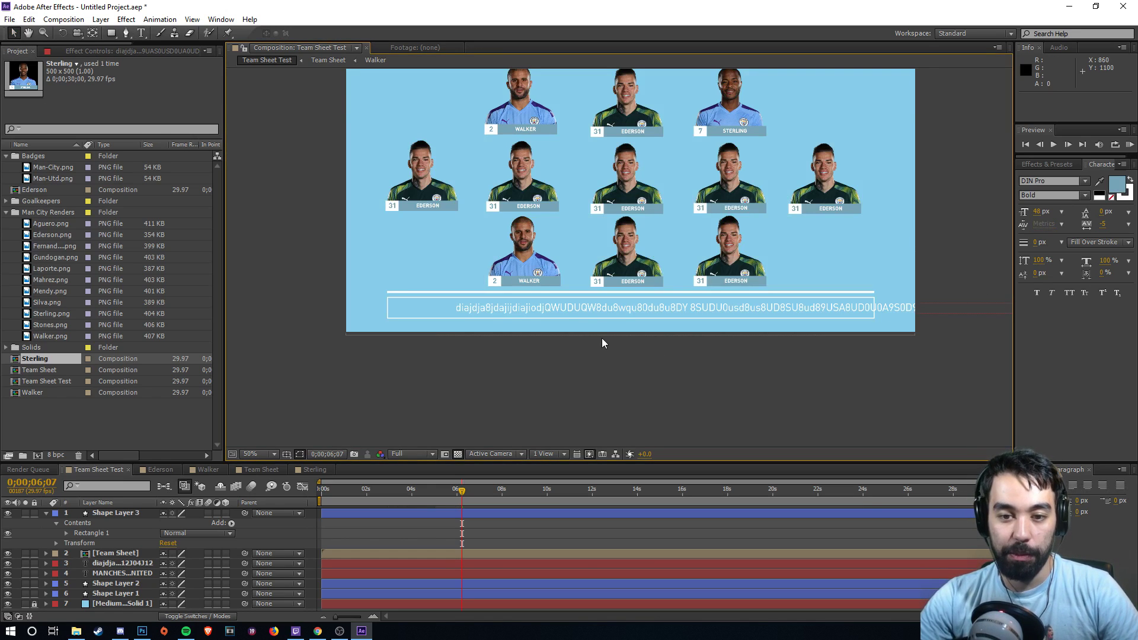
left_click(581, 311)
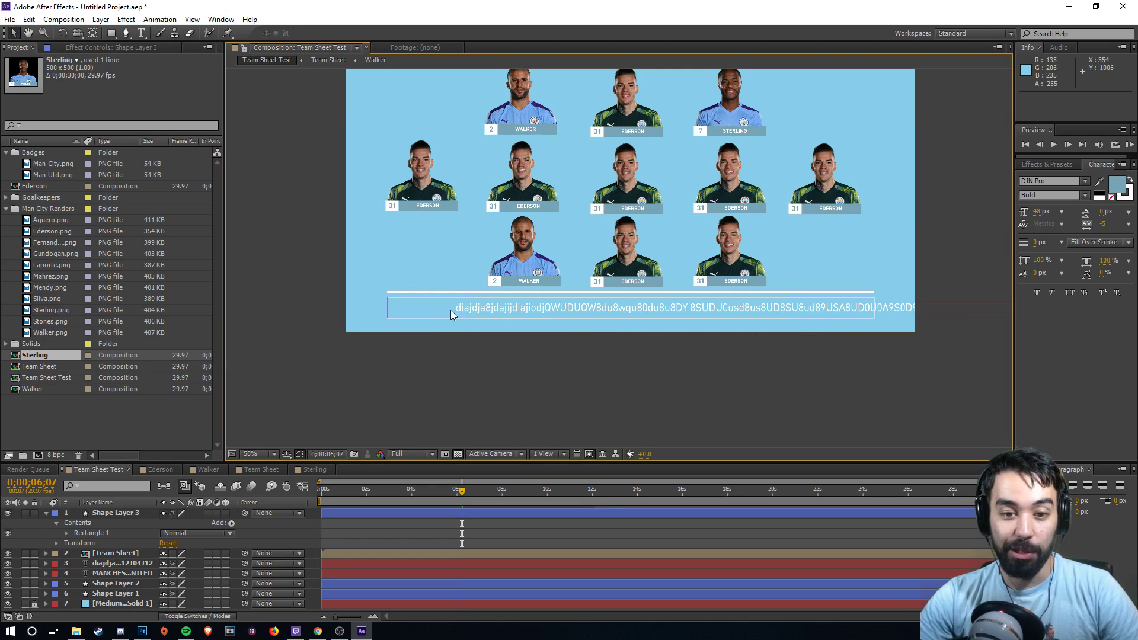
left_click(711, 312)
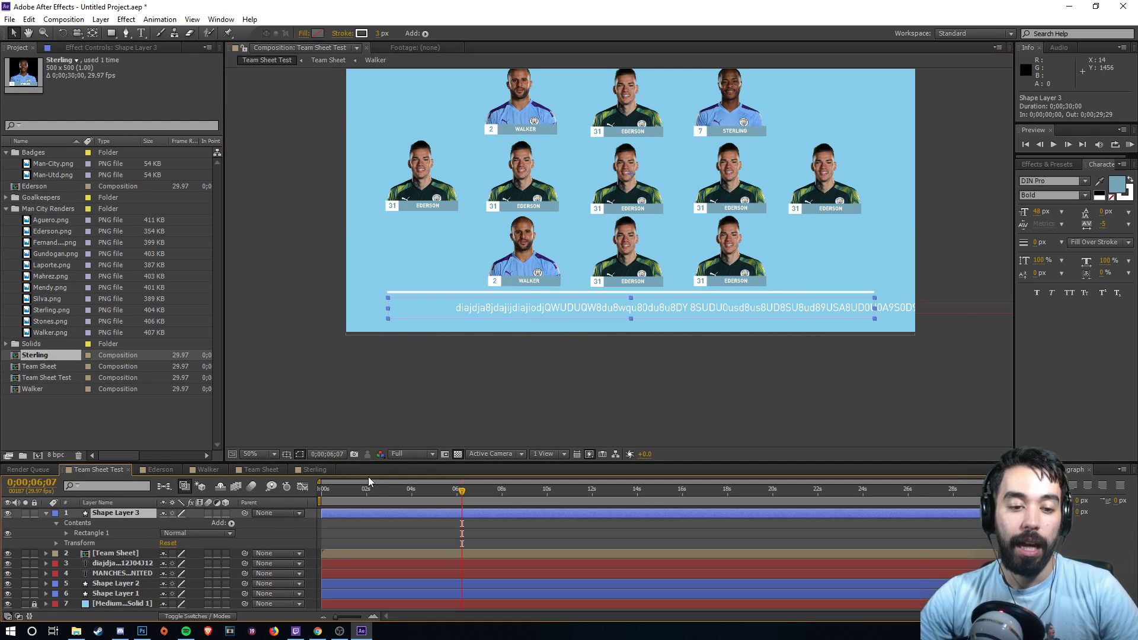
left_click(110, 33)
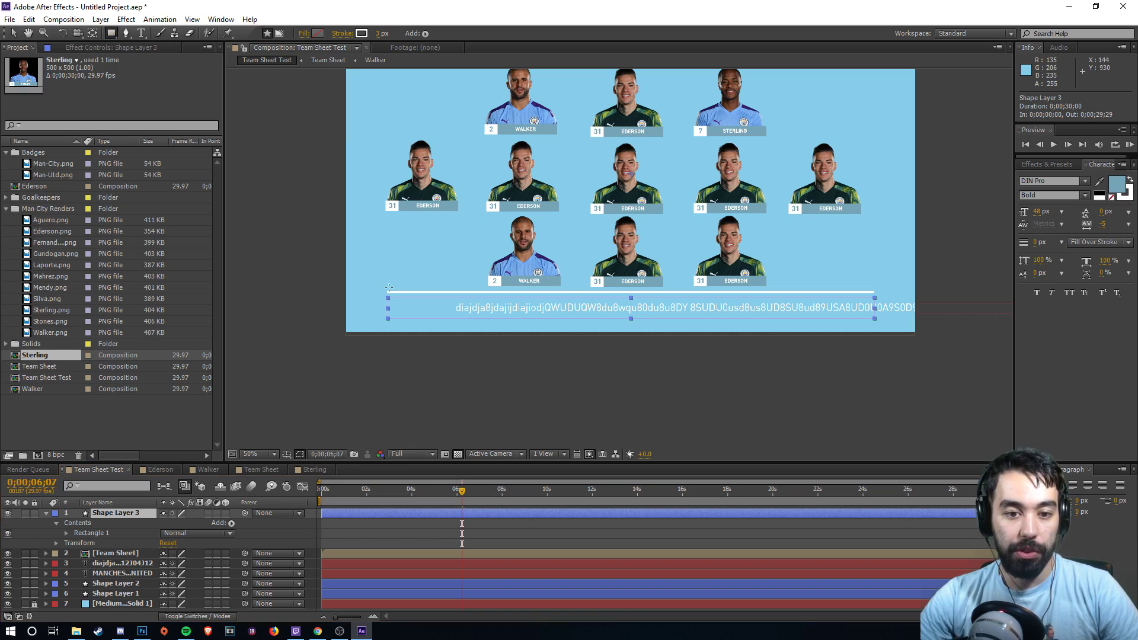
left_click(127, 515)
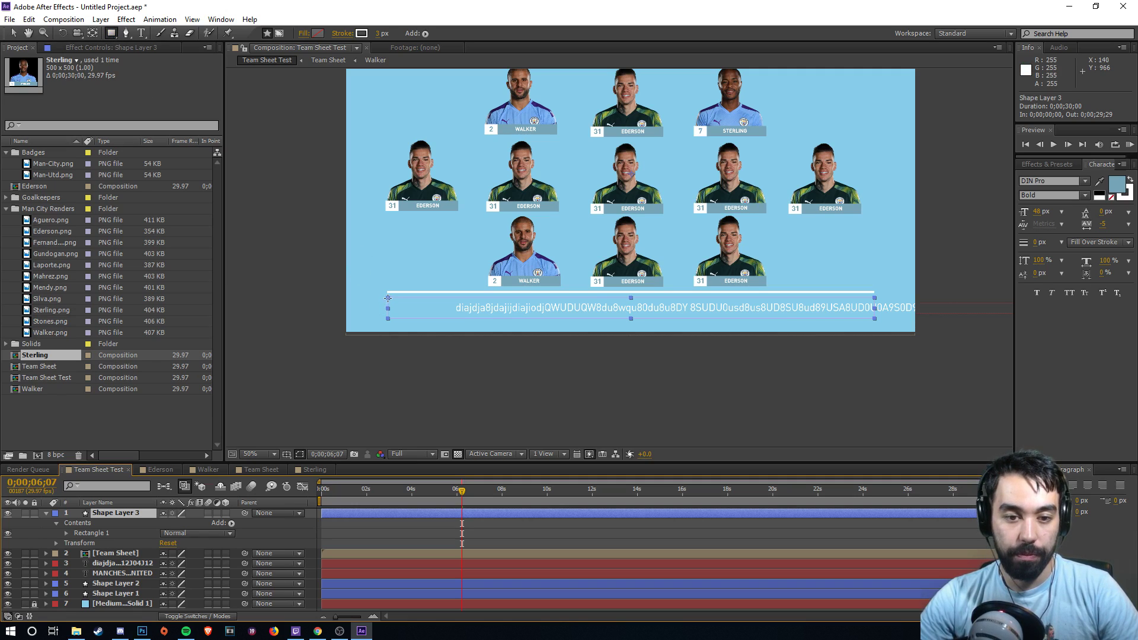
mouse_move(388, 297)
left_mouse_down()
mouse_move(393, 309)
mouse_move(629, 324)
left_mouse_up()
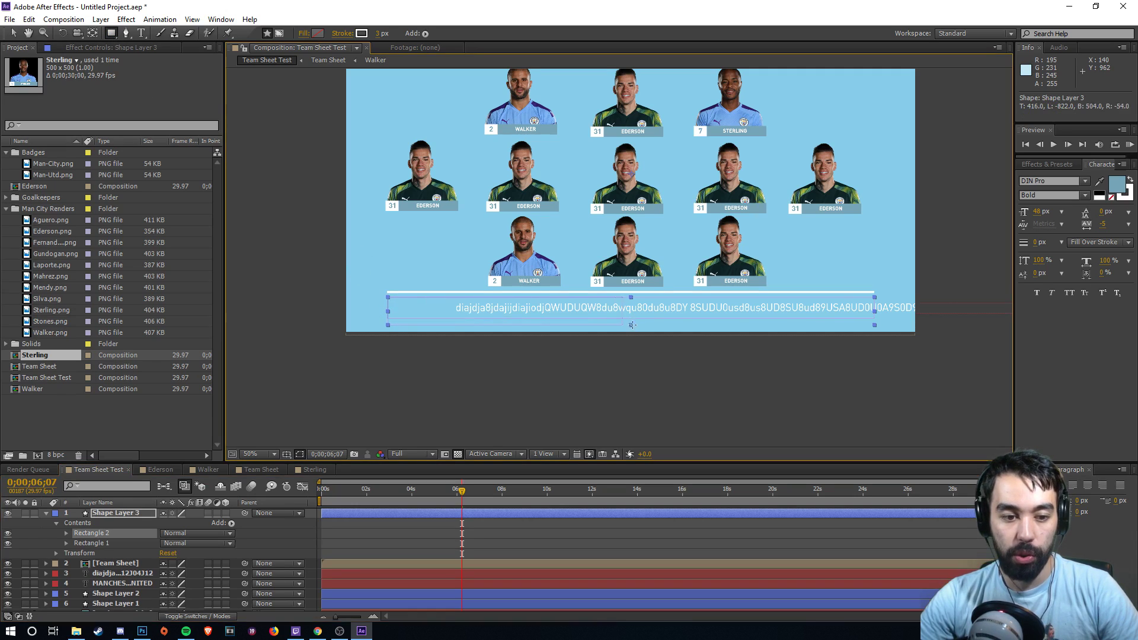
key("ctrl+z")
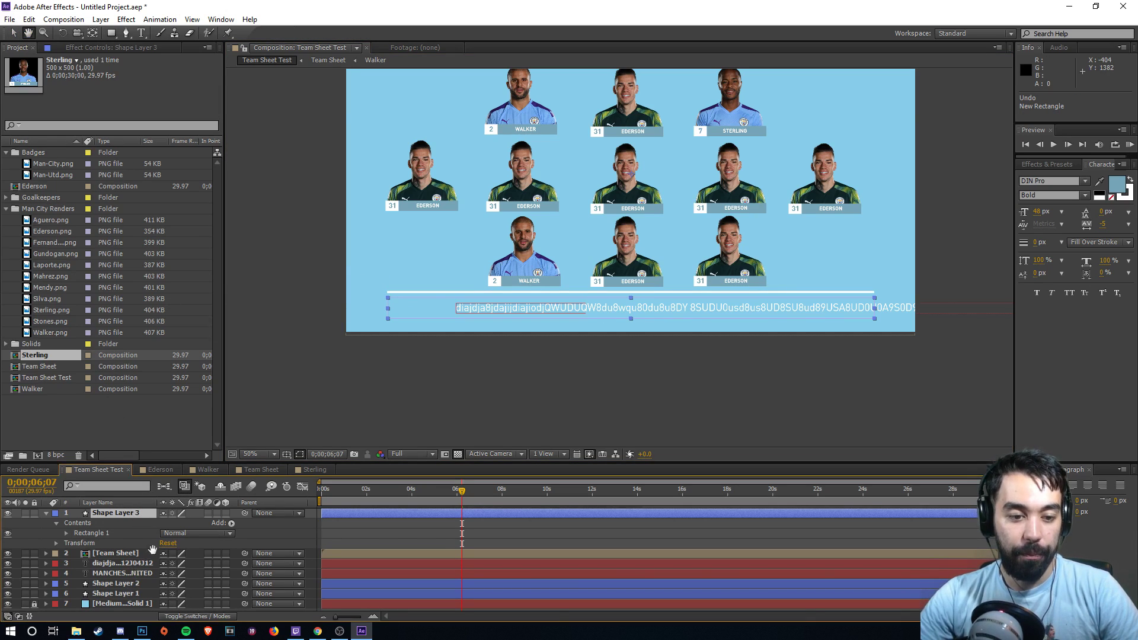
- Add a rectangular mask to the filler text layer, matching the bounds of the outlined box
left_click(13, 34)
left_click(125, 563)
left_click(111, 33)
mouse_move(387, 297)
left_mouse_down()
mouse_move(453, 324)
mouse_move(812, 329)
mouse_move(875, 318)
left_mouse_up()
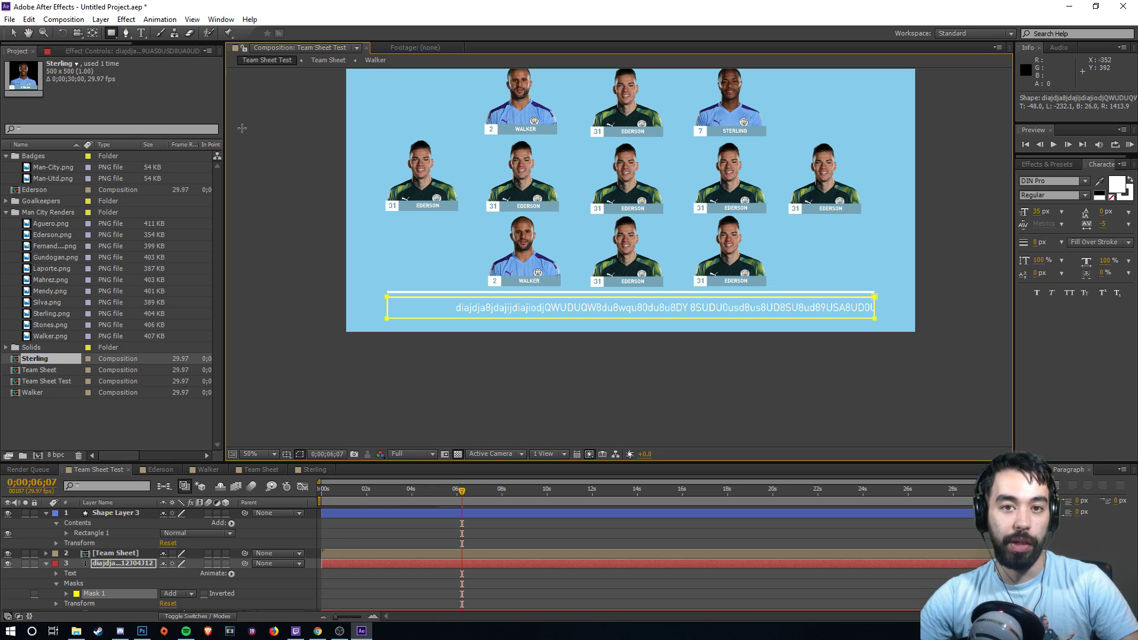
- Move the right edge of the text layer's mask slightly inward so it lines up with the outlined box's right border
left_click(113, 514)
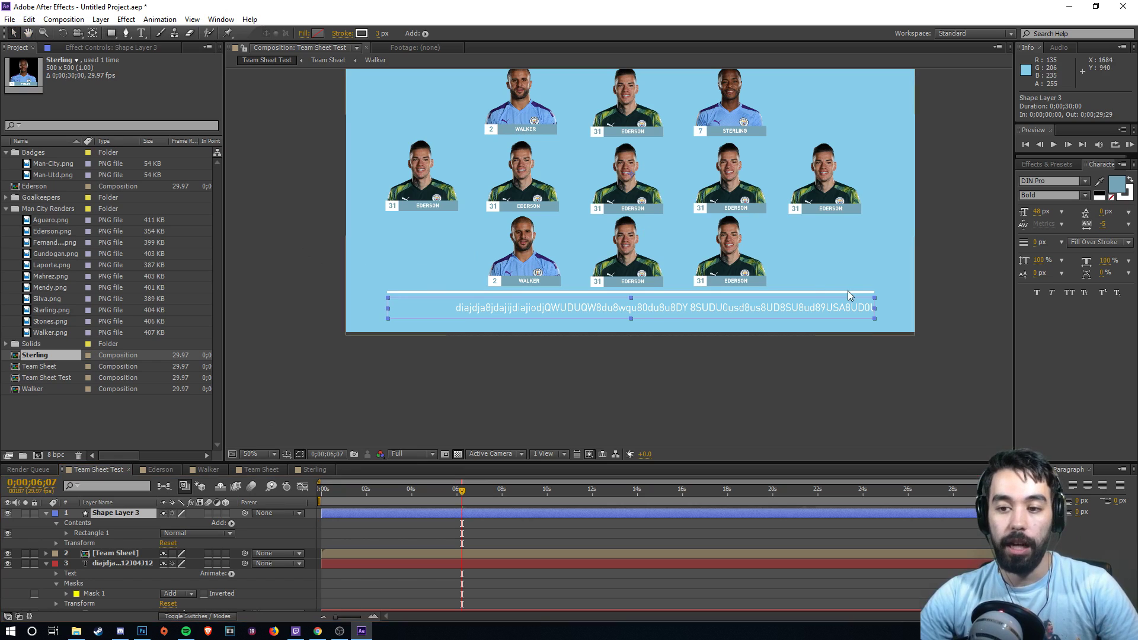
left_click(883, 345)
key("period")
left_click_drag(833, 322, 444, 230)
scroll(589, 264, "up", 1)
left_click_drag(775, 268, 664, 269)
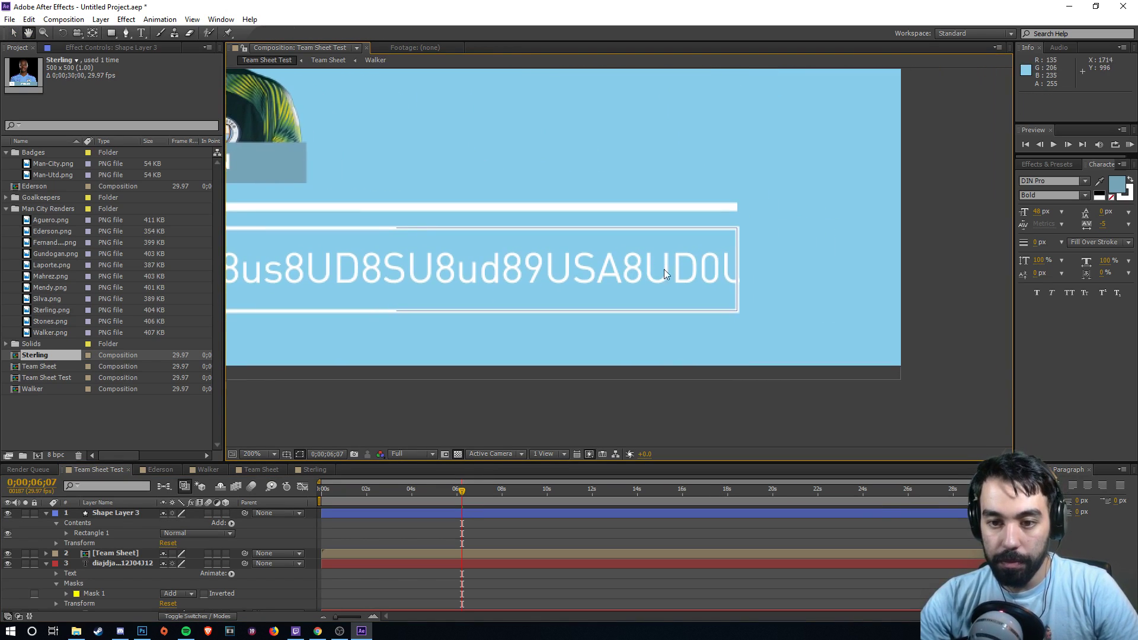
left_click(737, 290)
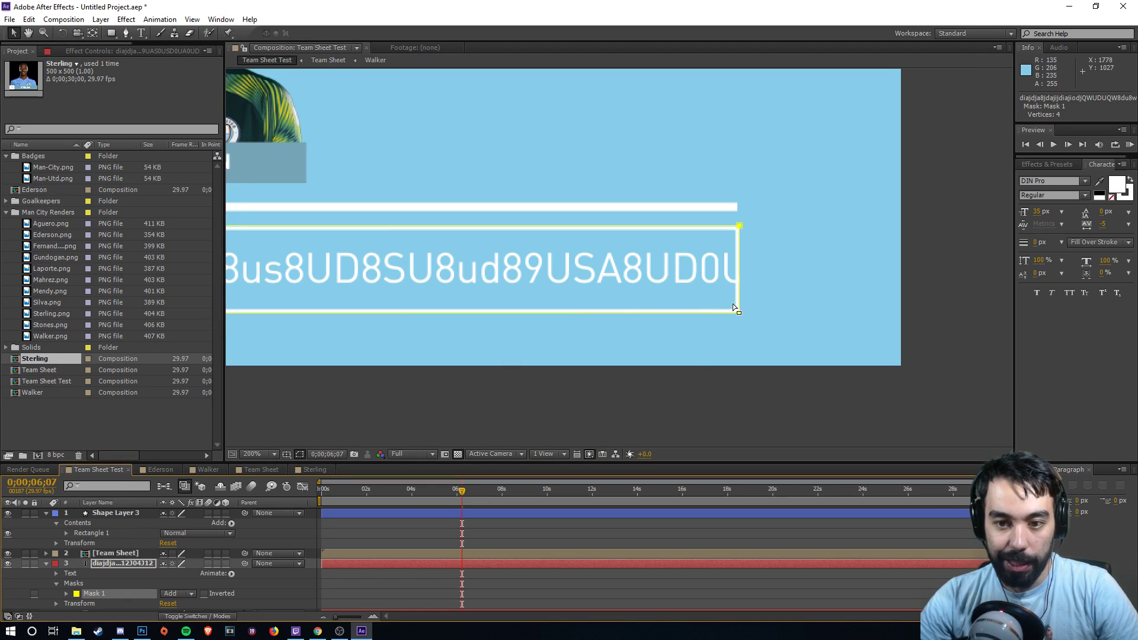
left_click(739, 314)
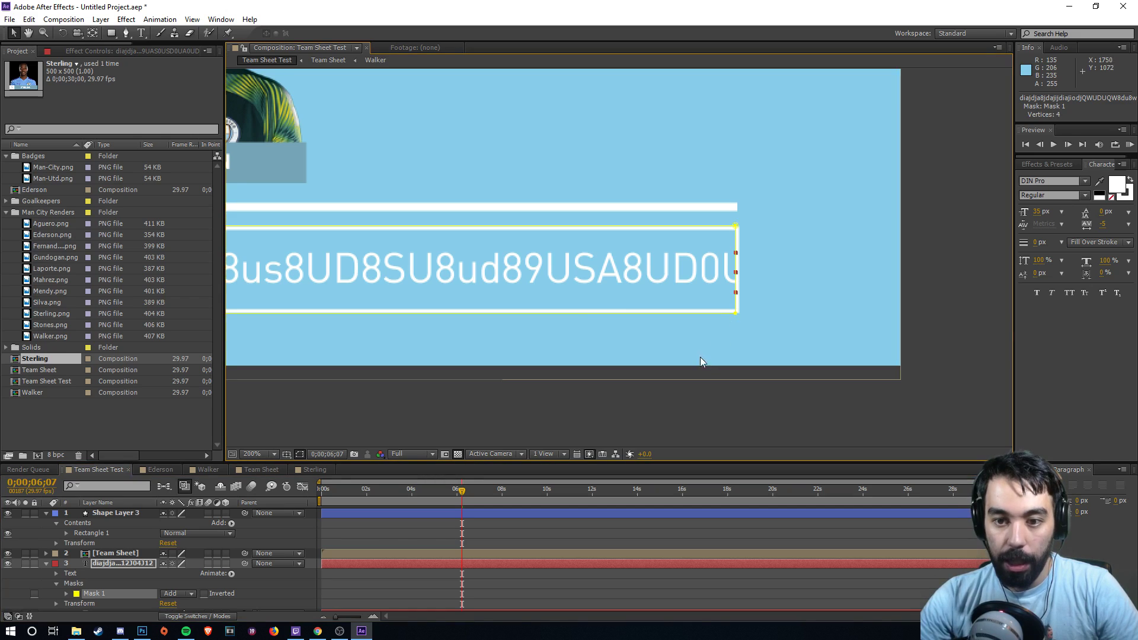
scroll(756, 314, "up", 2)
scroll(927, 276, "up", 2)
scroll(927, 272, "down", 2)
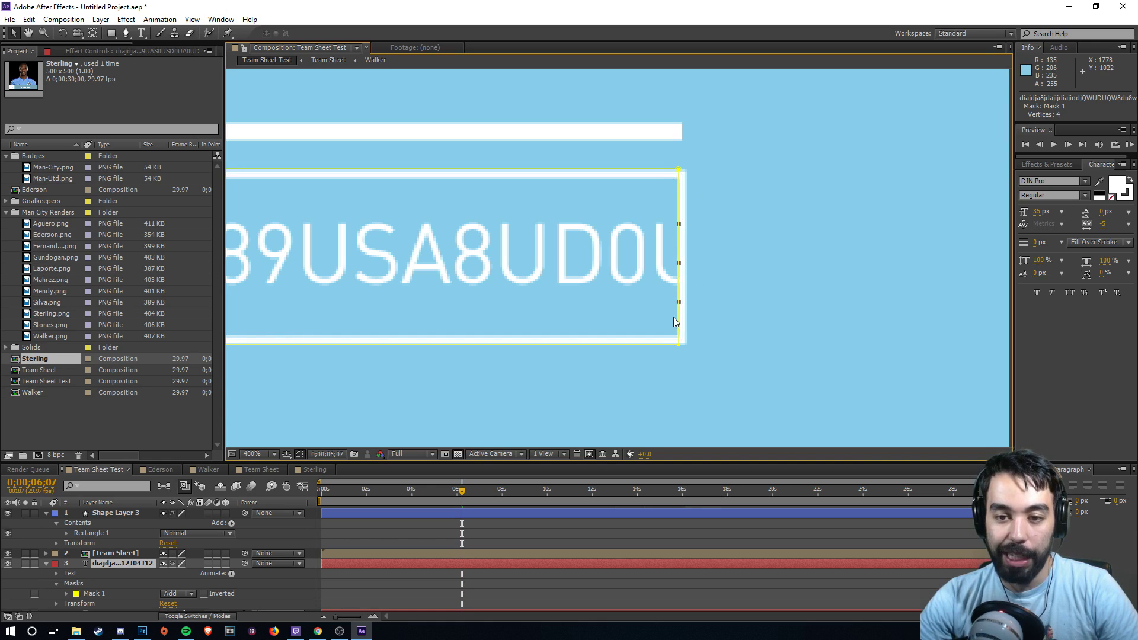
scroll(671, 282, "down", 6)
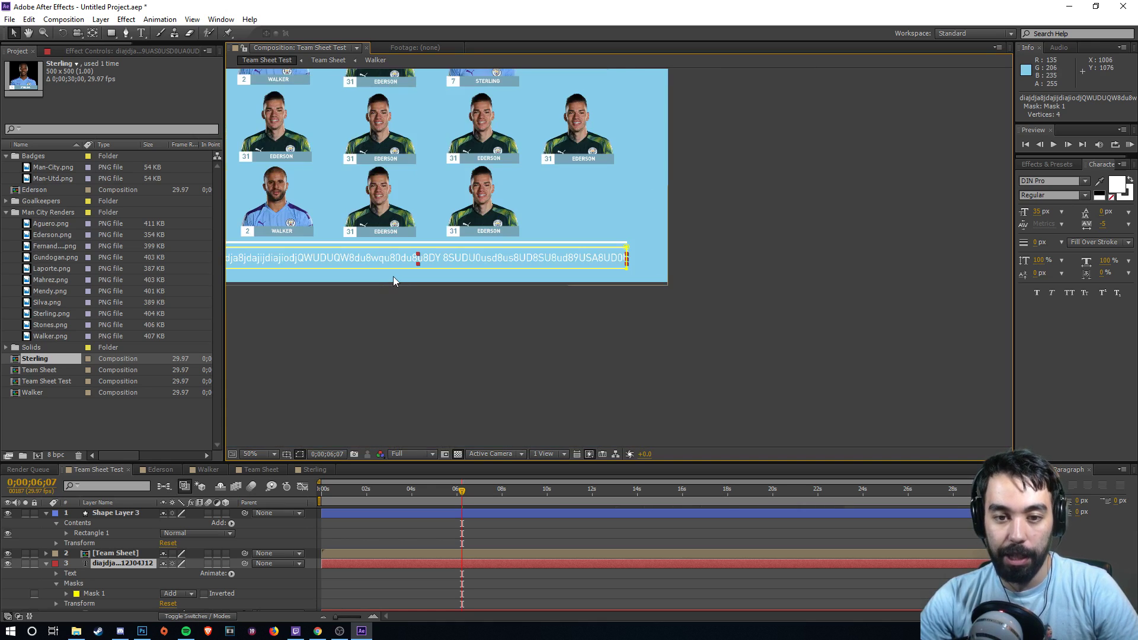
left_click_drag(391, 277, 513, 277)
scroll(503, 274, "up", 2)
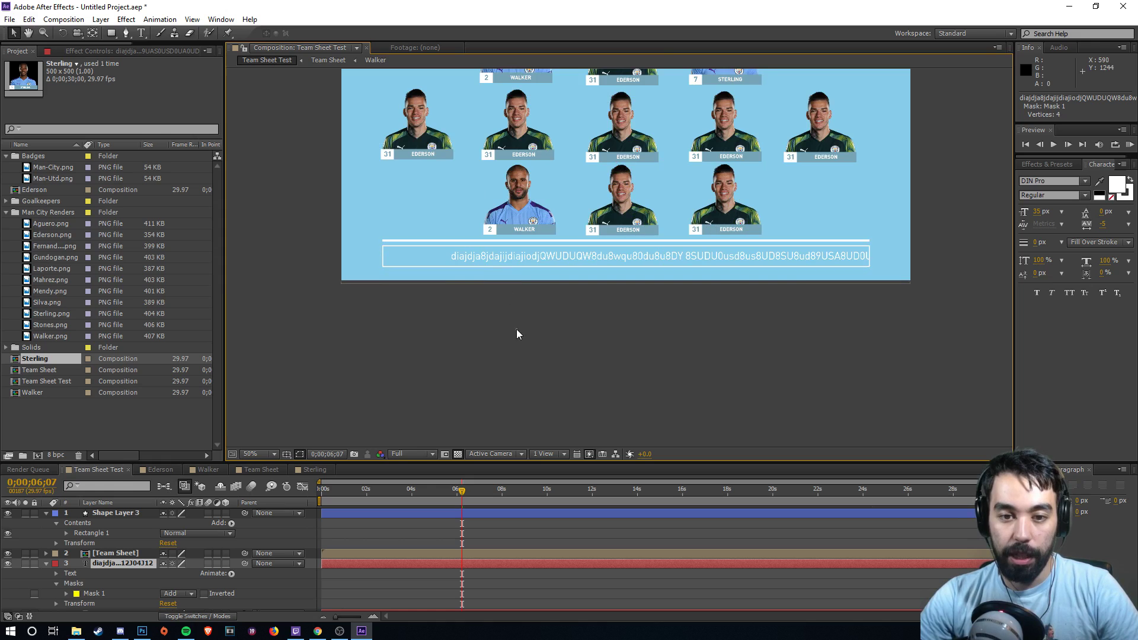
left_click(517, 328)
- Add a Position text animator to the filler text layer
left_click(485, 259)
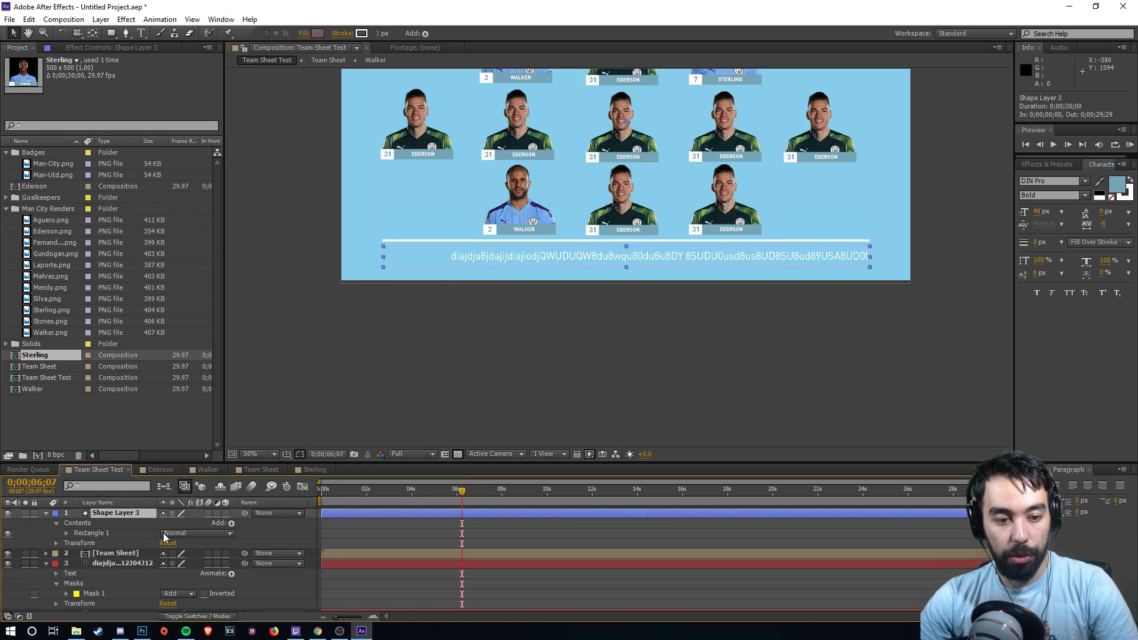
left_click(126, 568)
left_click(230, 574)
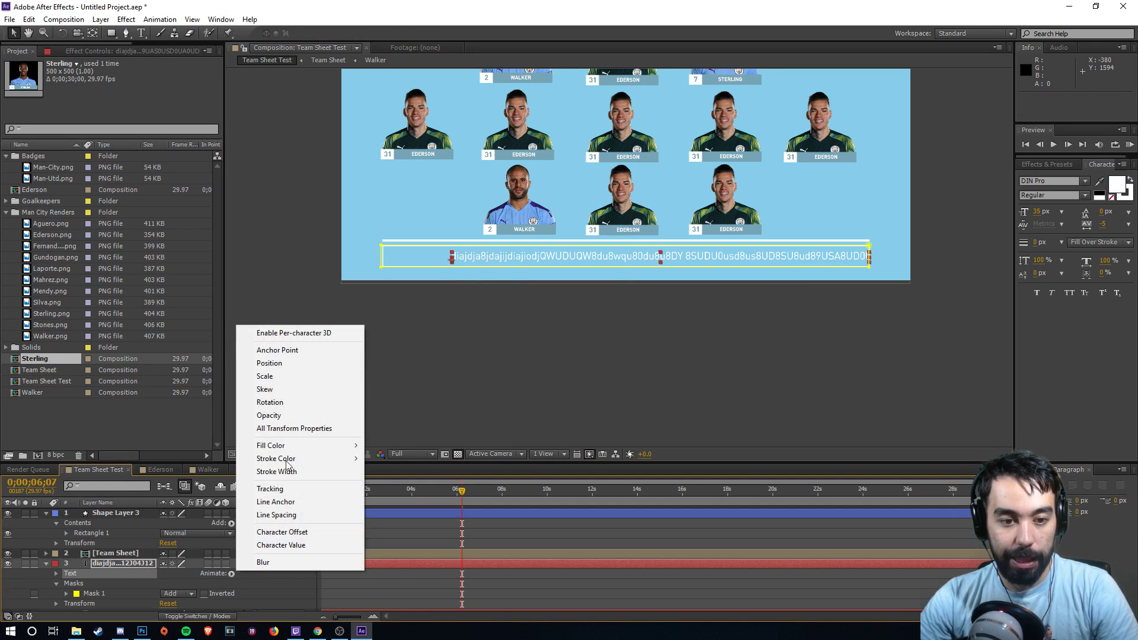
left_click(291, 363)
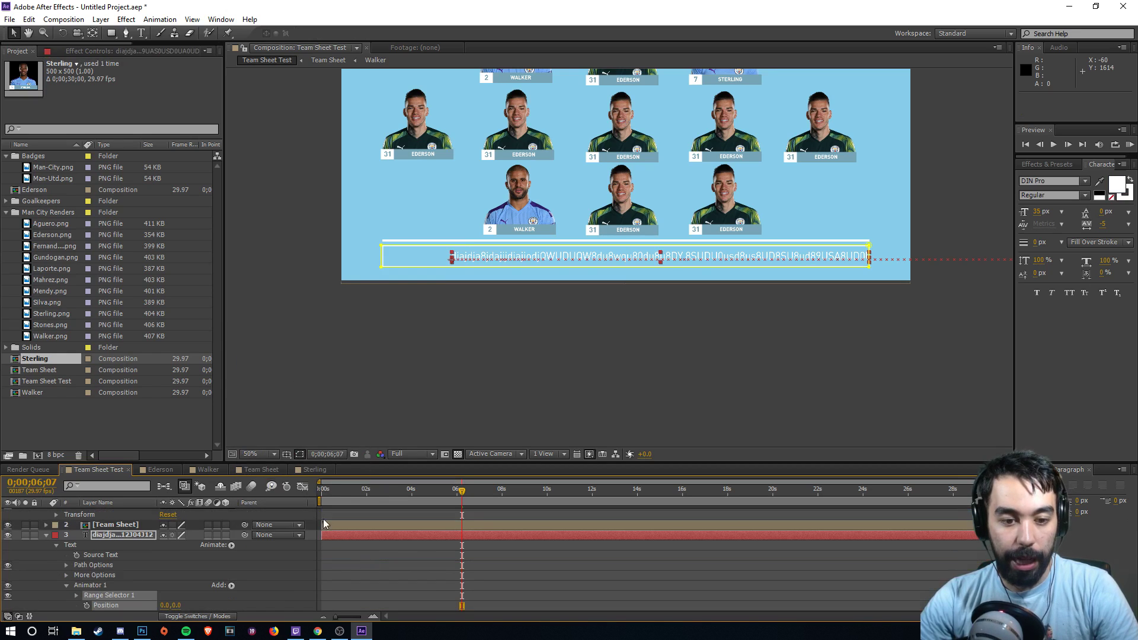
- Set a starting keyframe for the text animator's Position at 0;00;00;00 and enlarge the timeline area
left_click(325, 495)
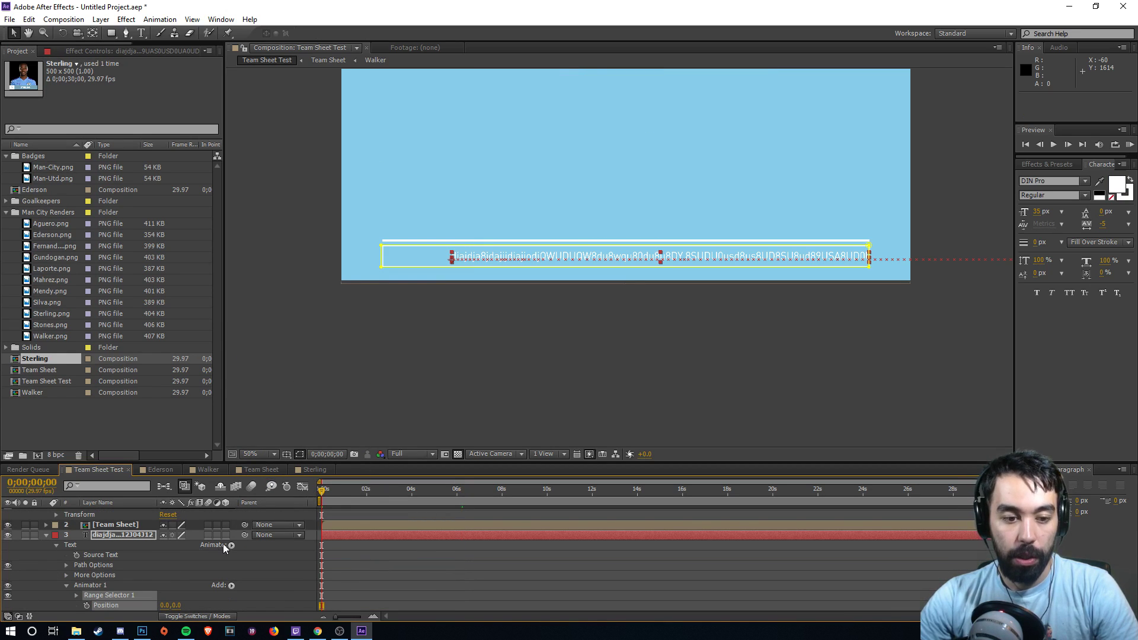
left_click(231, 545)
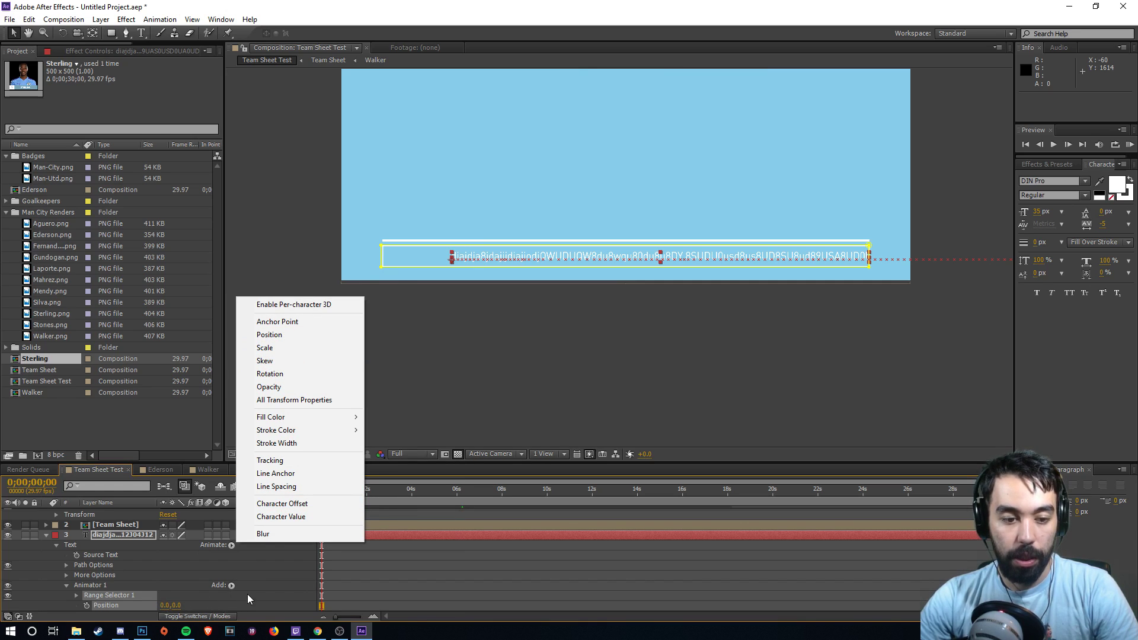
left_click(148, 609)
left_click(86, 605)
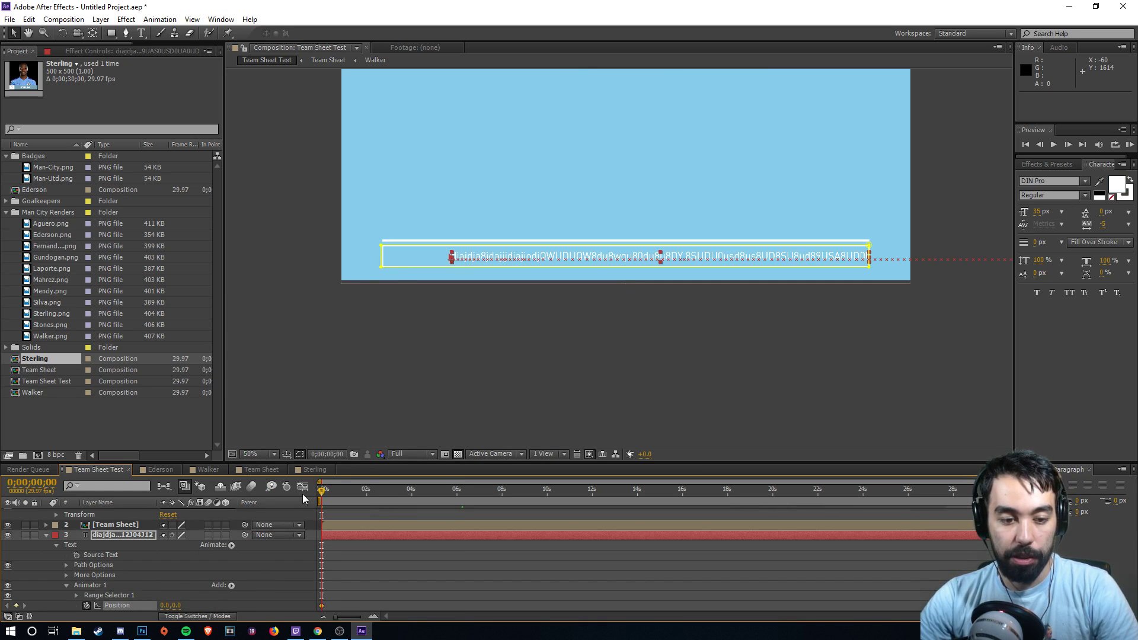
left_click_drag(362, 463, 375, 378)
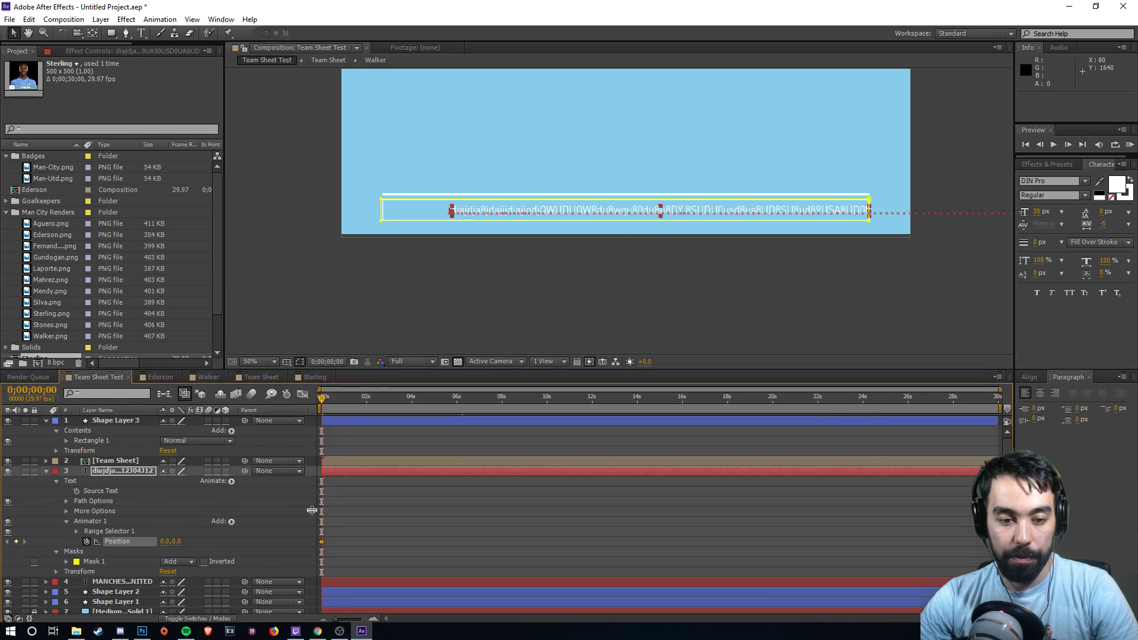
- Keyframe the text animator's Position at -816, 0 at 0;00;29;29 so the filler text scrolls sideways through the box
left_click_drag(332, 400, 1001, 399)
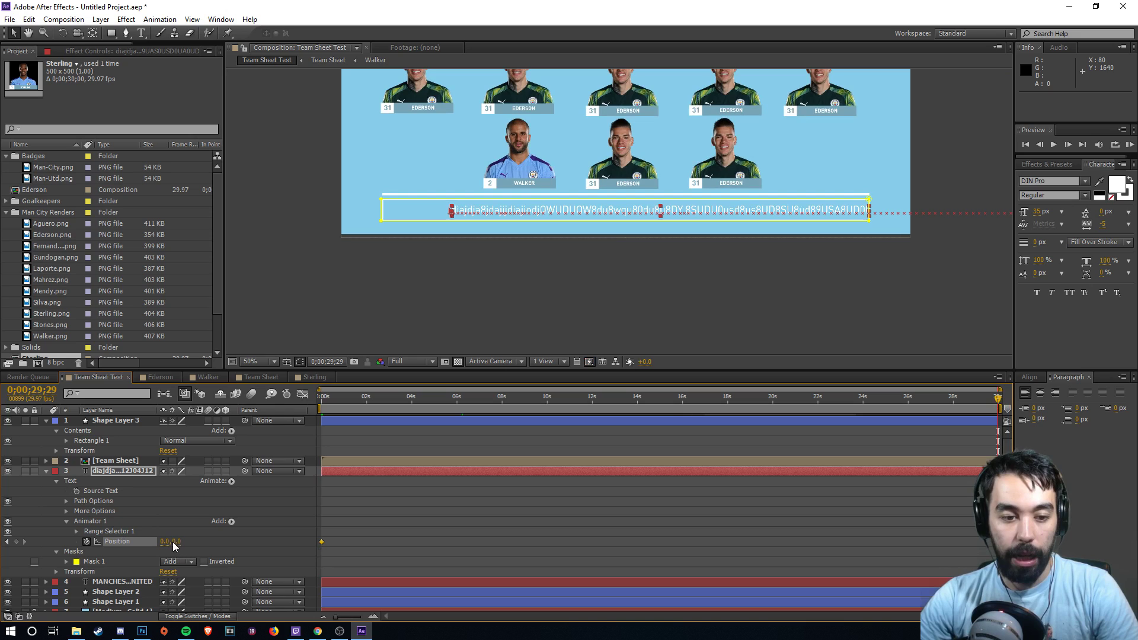
left_click_drag(175, 546, 19, 550)
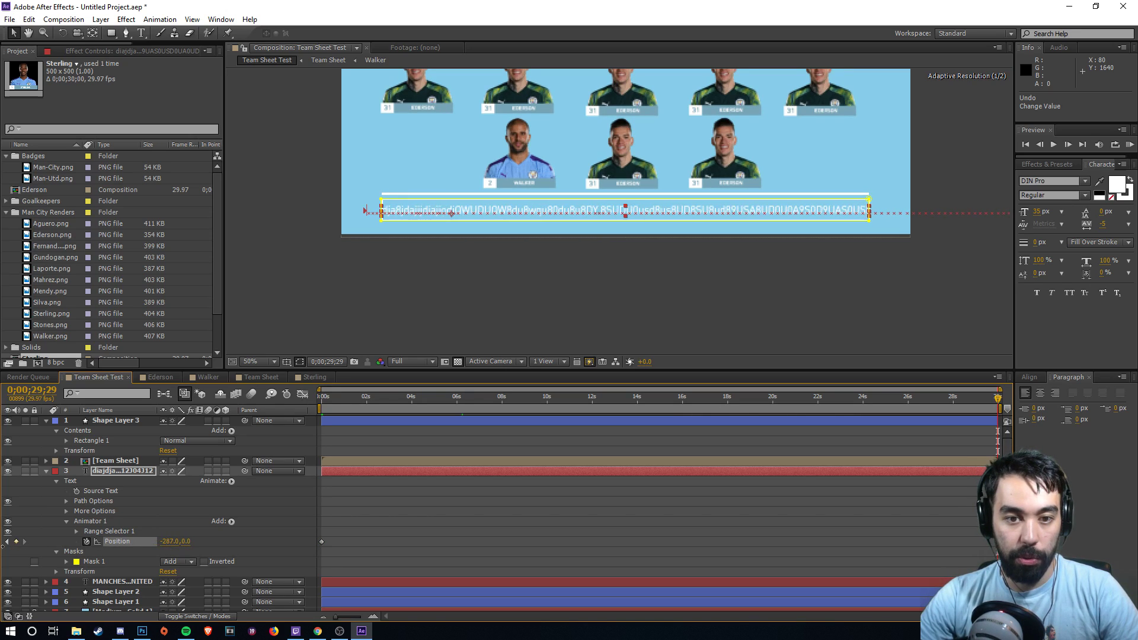
left_click_drag(172, 549, 17, 549)
left_click(330, 540)
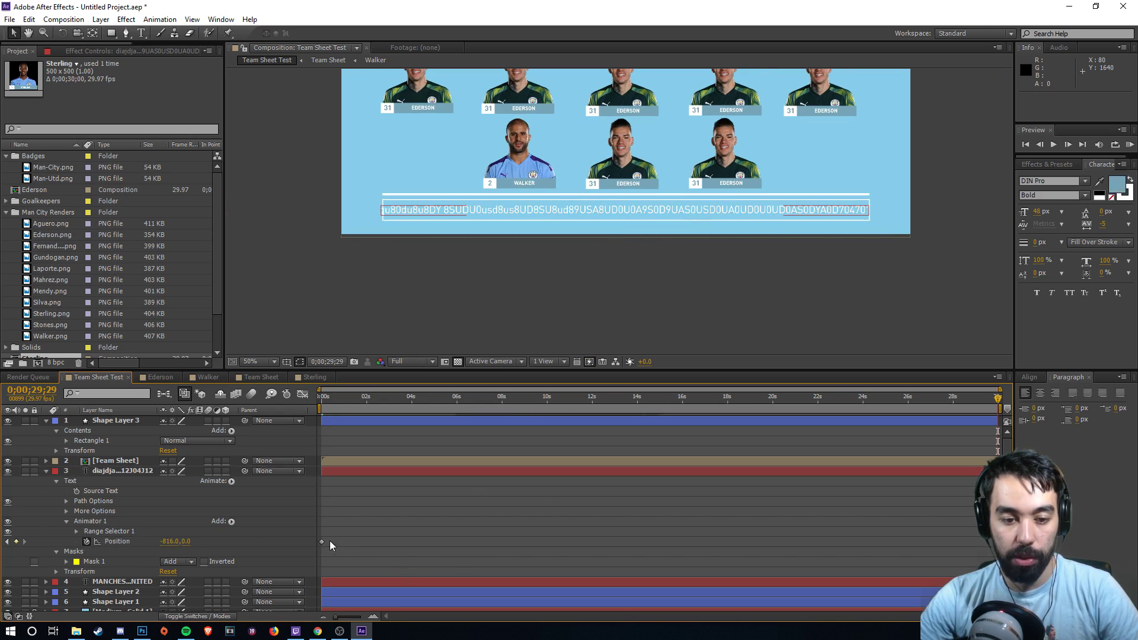
- Apply Easy Ease to the ticker text animator's Position keyframes
left_click_drag(319, 537, 971, 545)
key("F9")
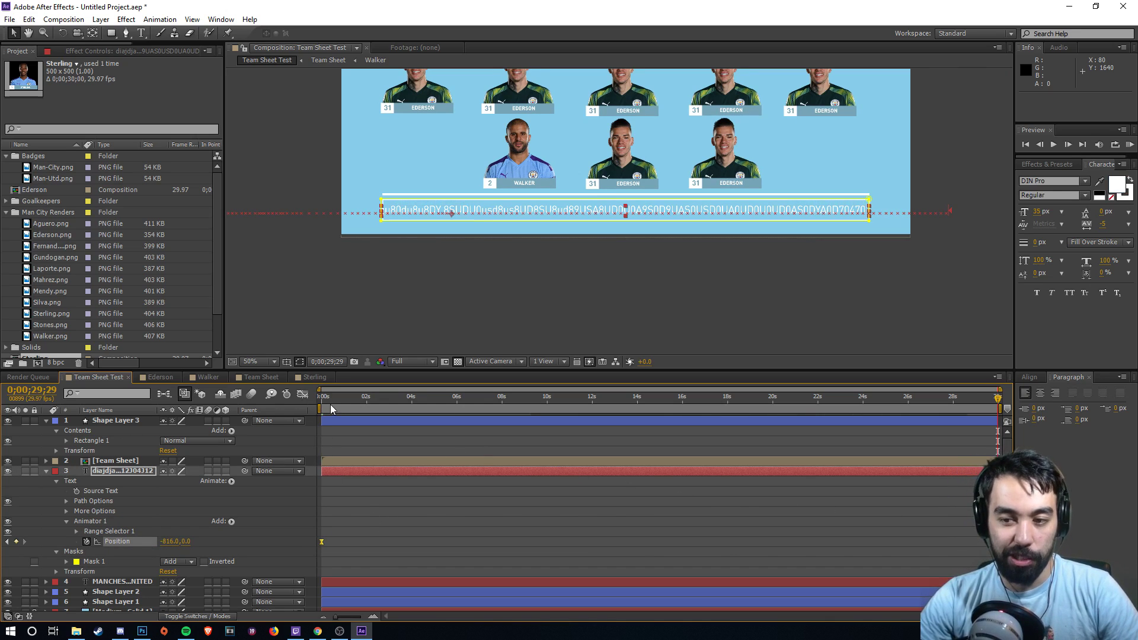
left_click(515, 296)
scroll(508, 248, "down", 2)
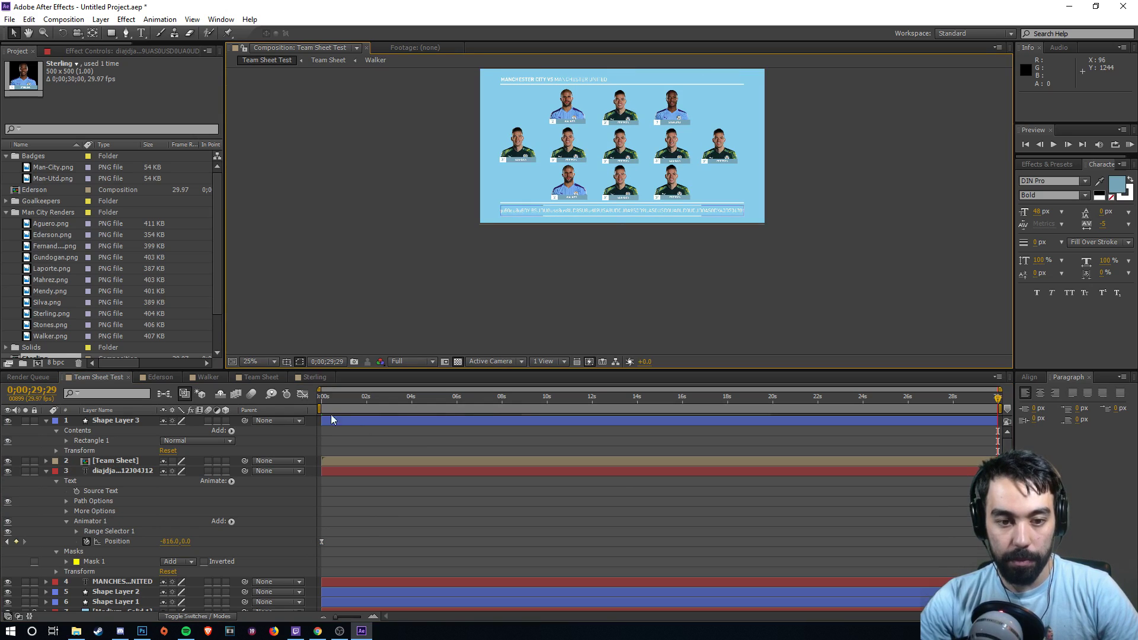
- Set the ticker's starting Position keyframe at 0;00;00;00 to -254, 0 so the text begins at the box's left edge
left_click(320, 398)
scroll(392, 237, "up", 1)
scroll(392, 233, "down", 1)
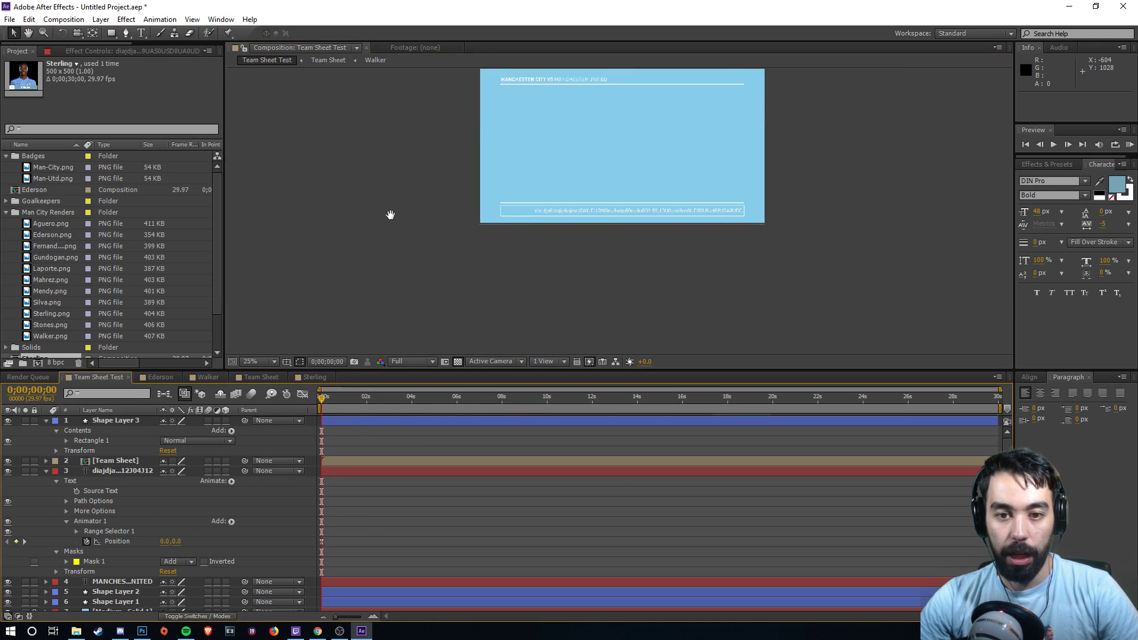
left_click_drag(493, 228, 491, 267)
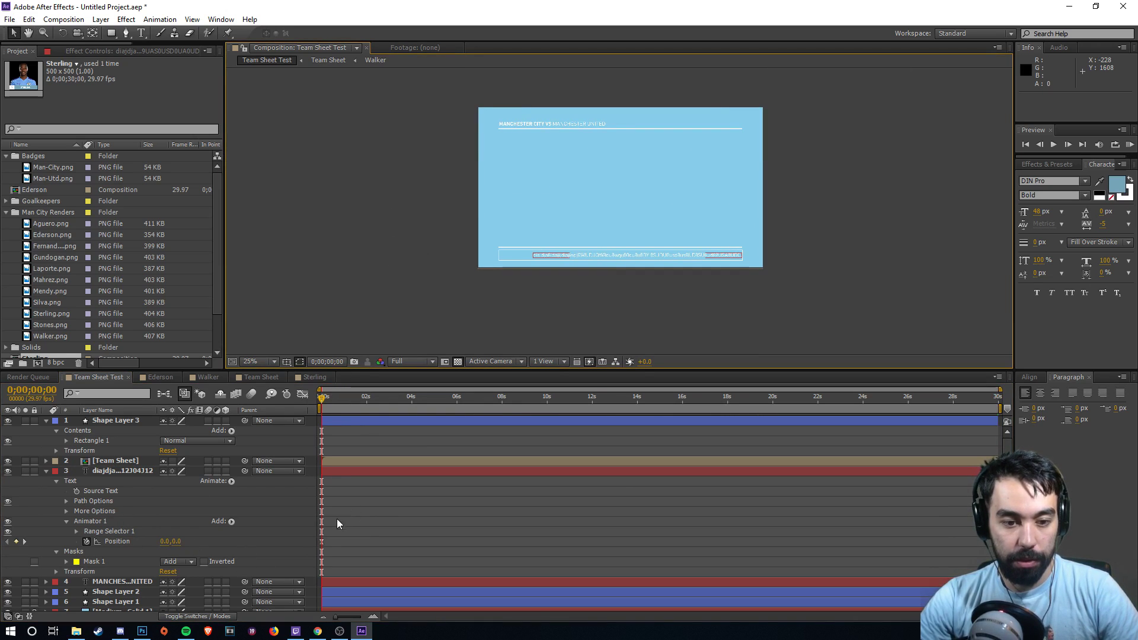
left_click(321, 541)
left_click_drag(163, 541, 16, 541)
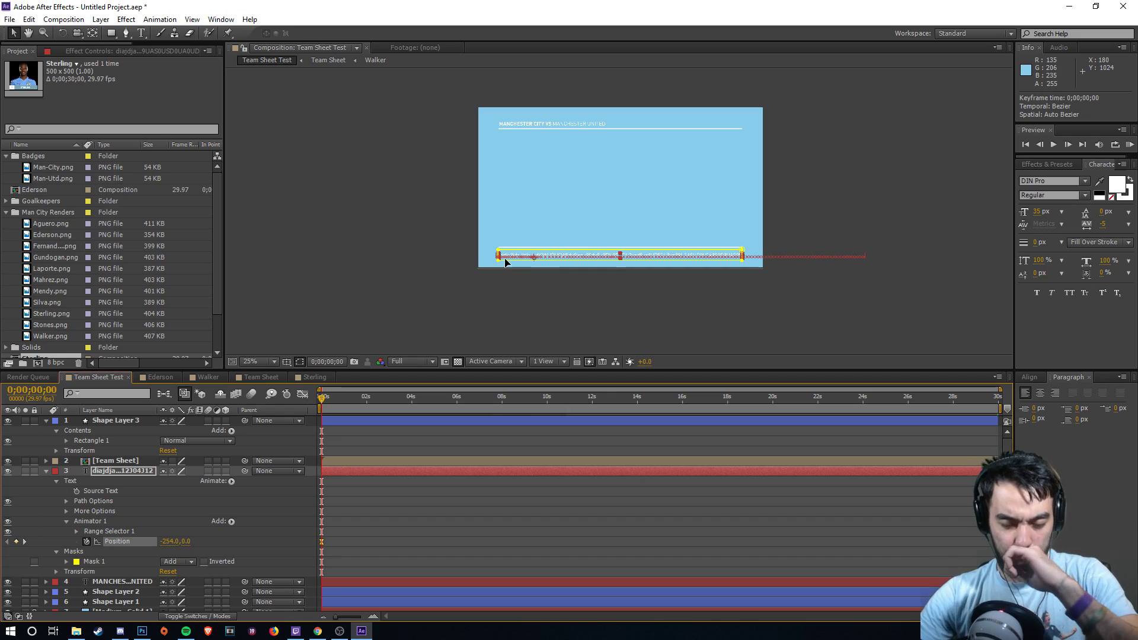
key("period")
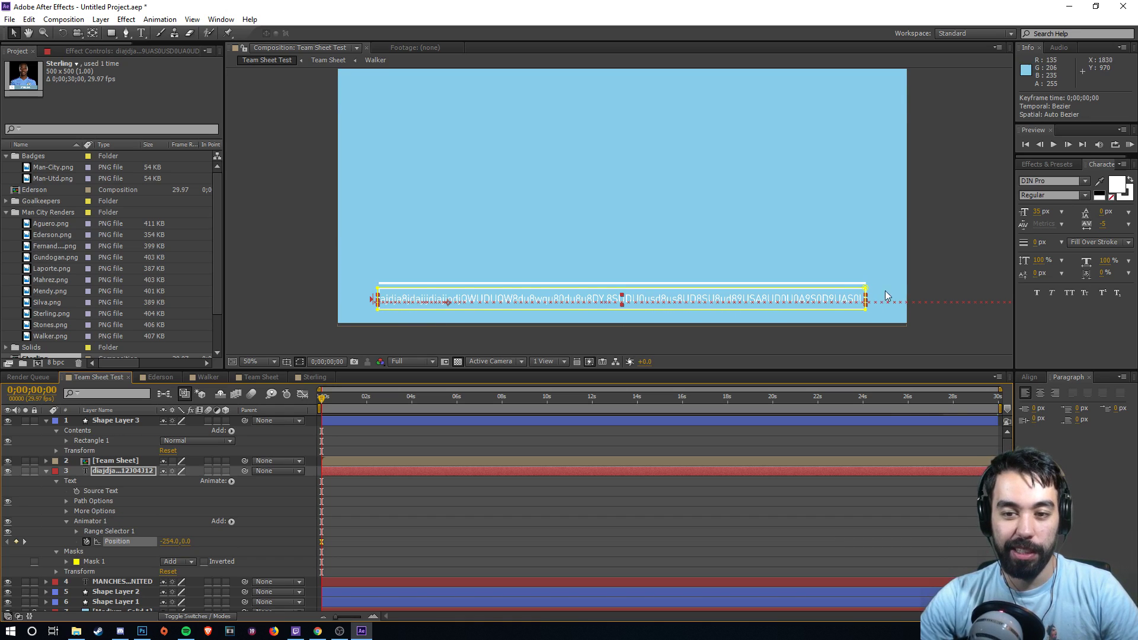
key("comma")
left_click(639, 305)
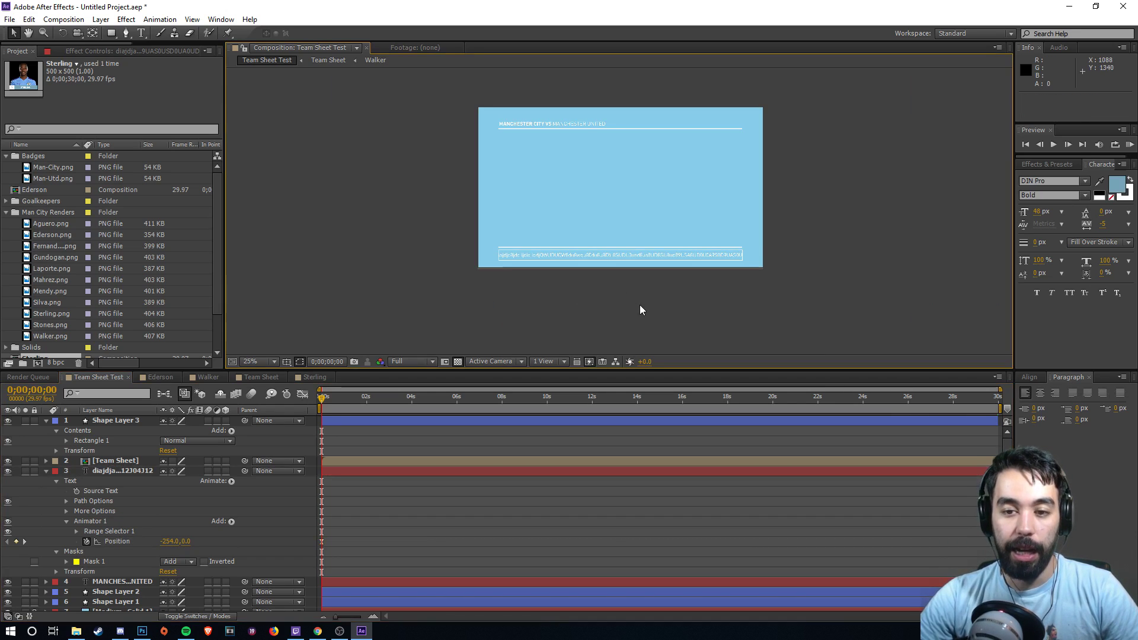
- RAM preview the whole composition, fitted in the viewer, to check the ticker's scrolling
left_click(324, 399)
left_click_drag(325, 400, 293, 395)
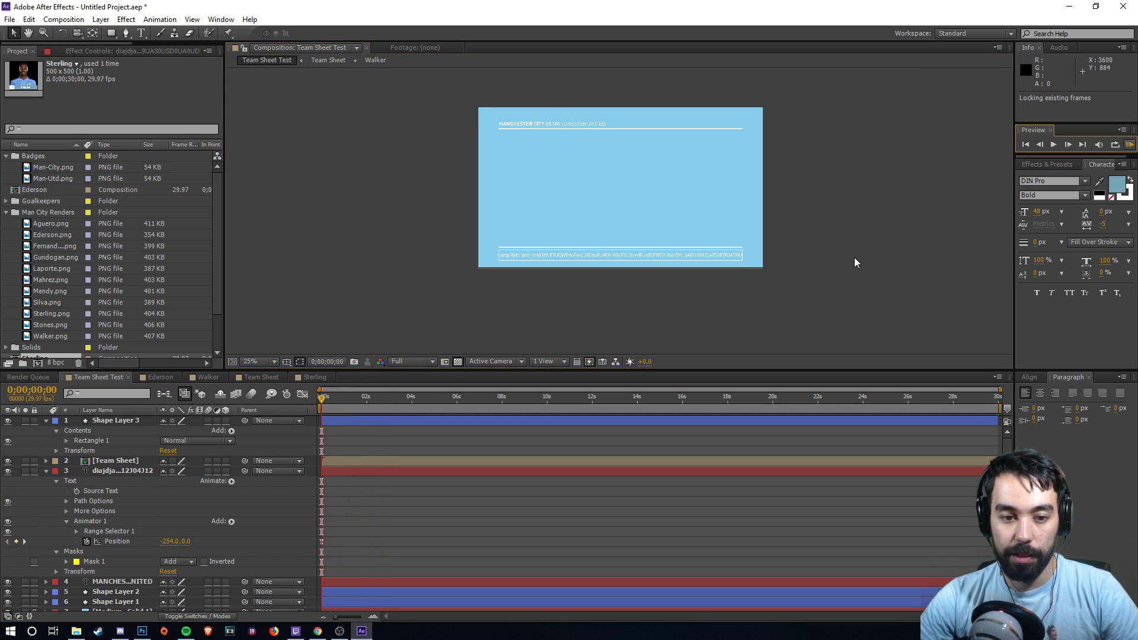
key("KP_0")
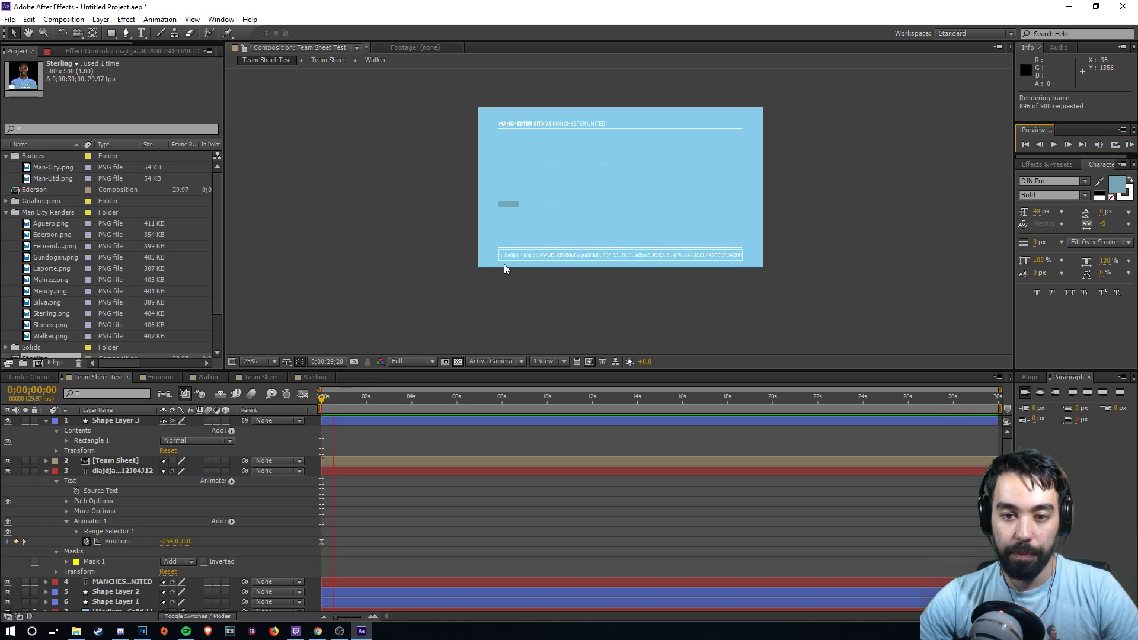
scroll(508, 274, "up", 2)
left_click(273, 360)
left_click(262, 374)
left_click(1129, 144)
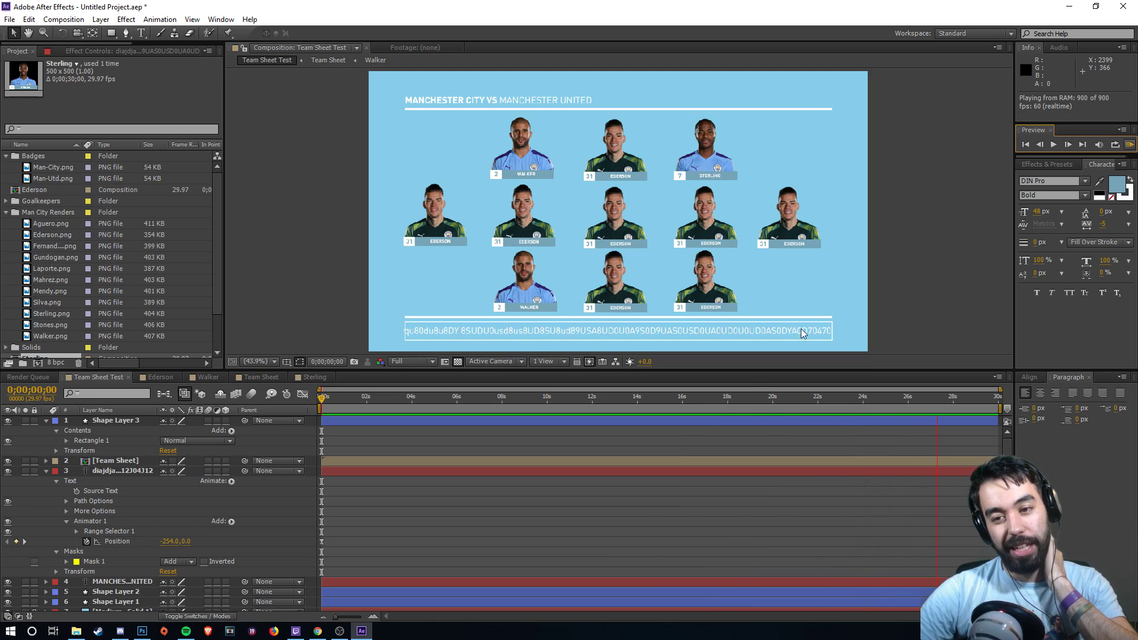
key("space")
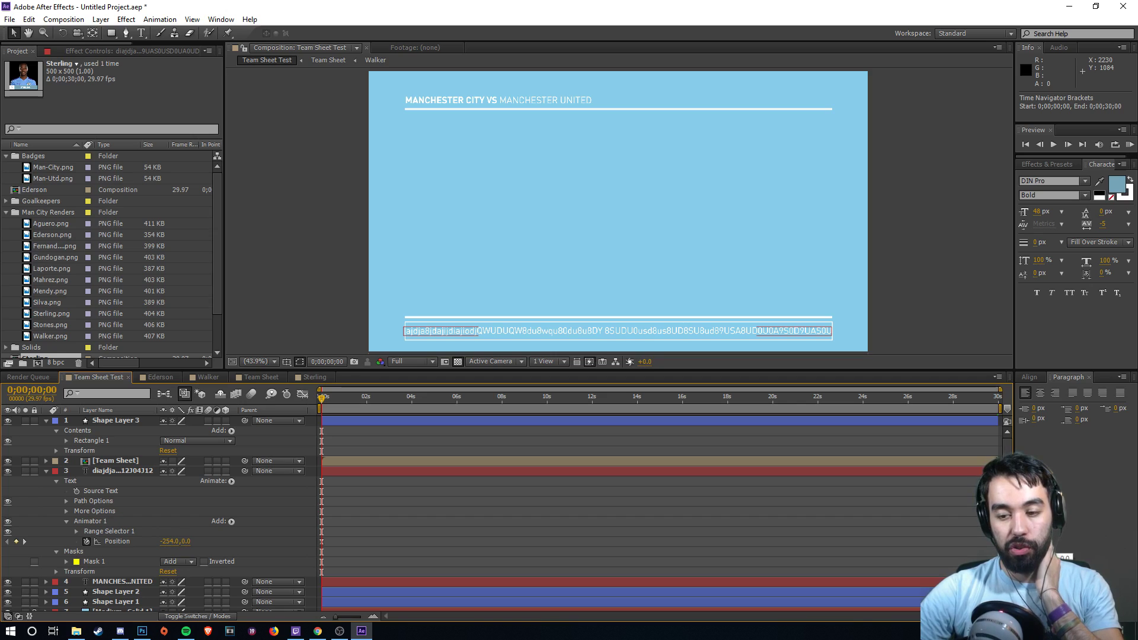
- Slow the ticker by moving its ending Position keyframe past the composition's end to 0;00;45;26, and scrub to check it
left_click(998, 542)
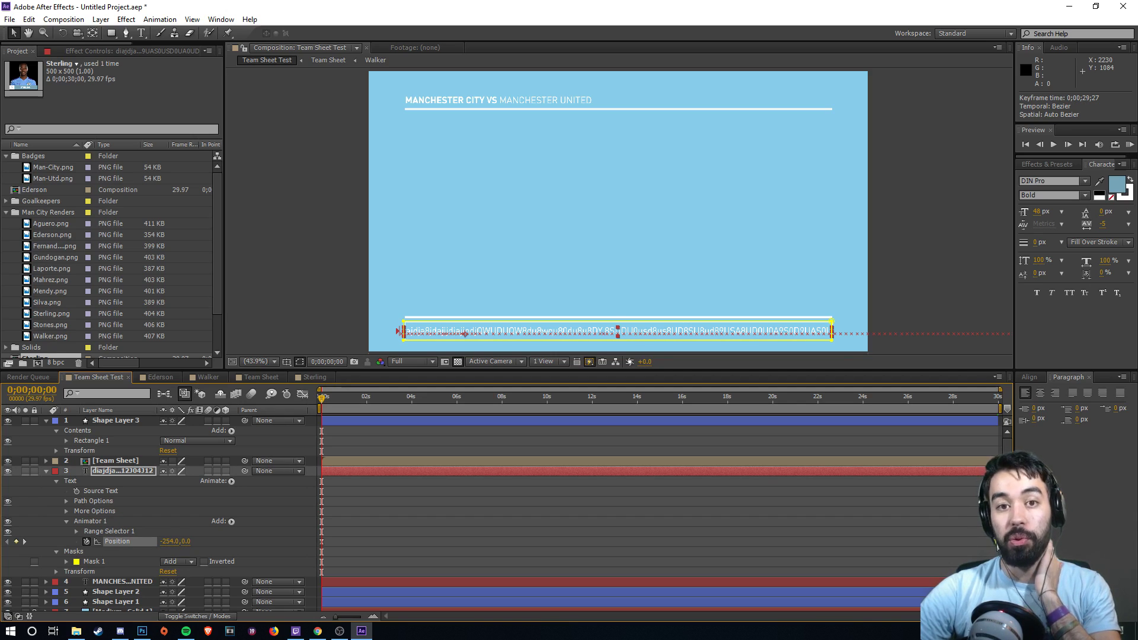
left_click_drag(995, 542, 1066, 547)
left_click_drag(1137, 545, 1137, 545)
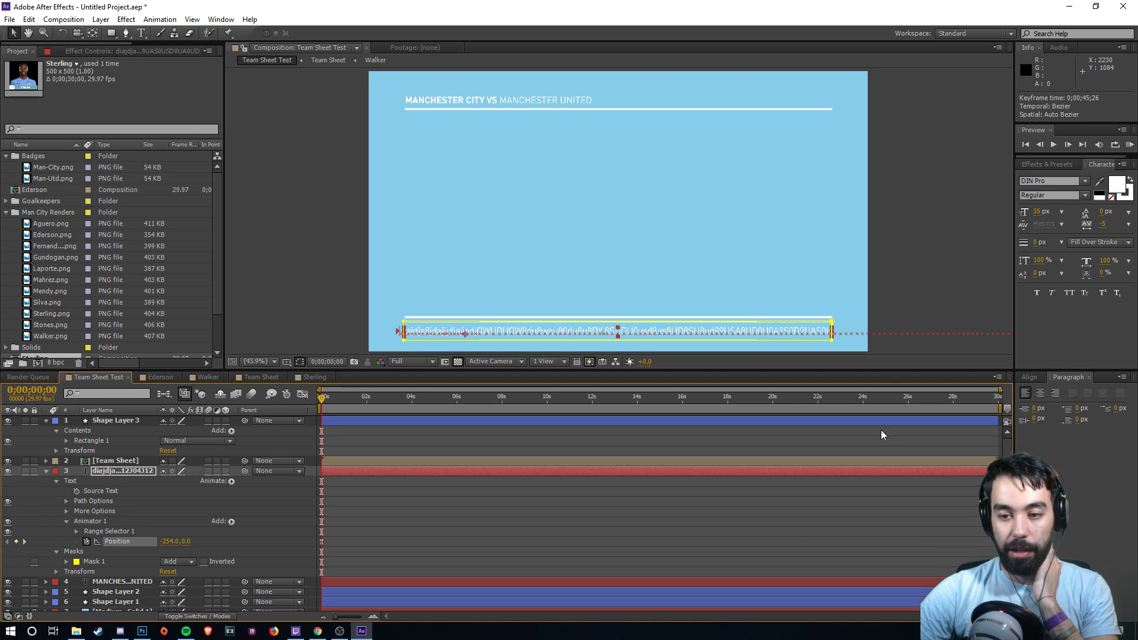
left_click(806, 402)
left_click_drag(814, 406, 712, 408)
left_click(923, 221)
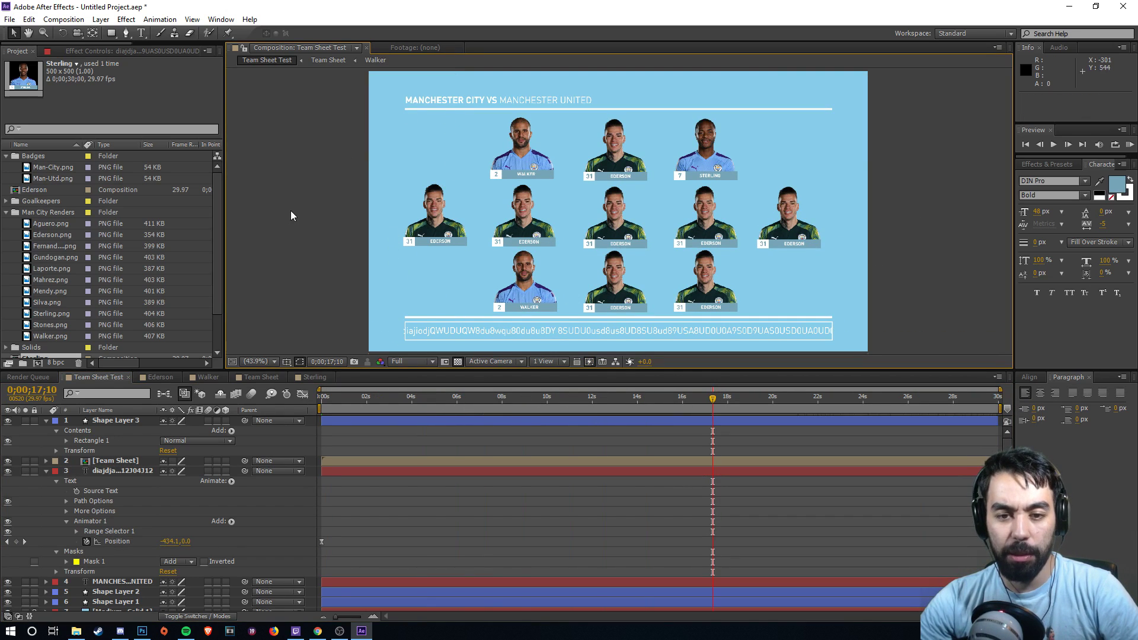
- Draw a rectangular mask around the title MANCHESTER CITY VS MANCHESTER UNITED, ending just above the white line beneath it
scroll(289, 204, "down", 2)
scroll(279, 184, "up", 2)
left_click_drag(263, 171, 380, 288)
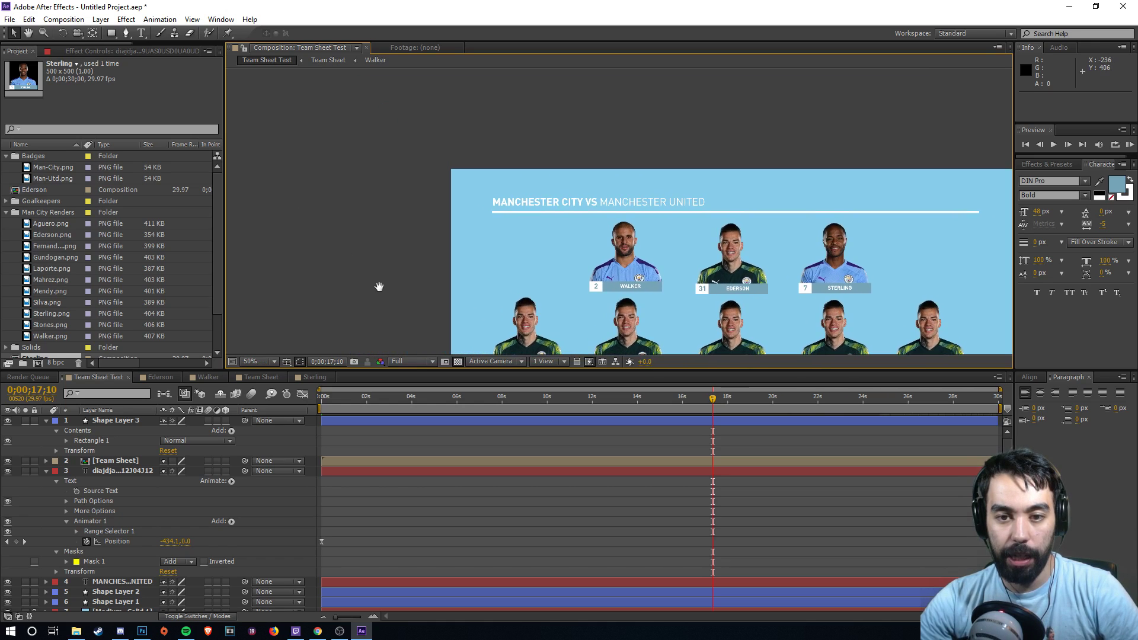
scroll(437, 229, "up", 1)
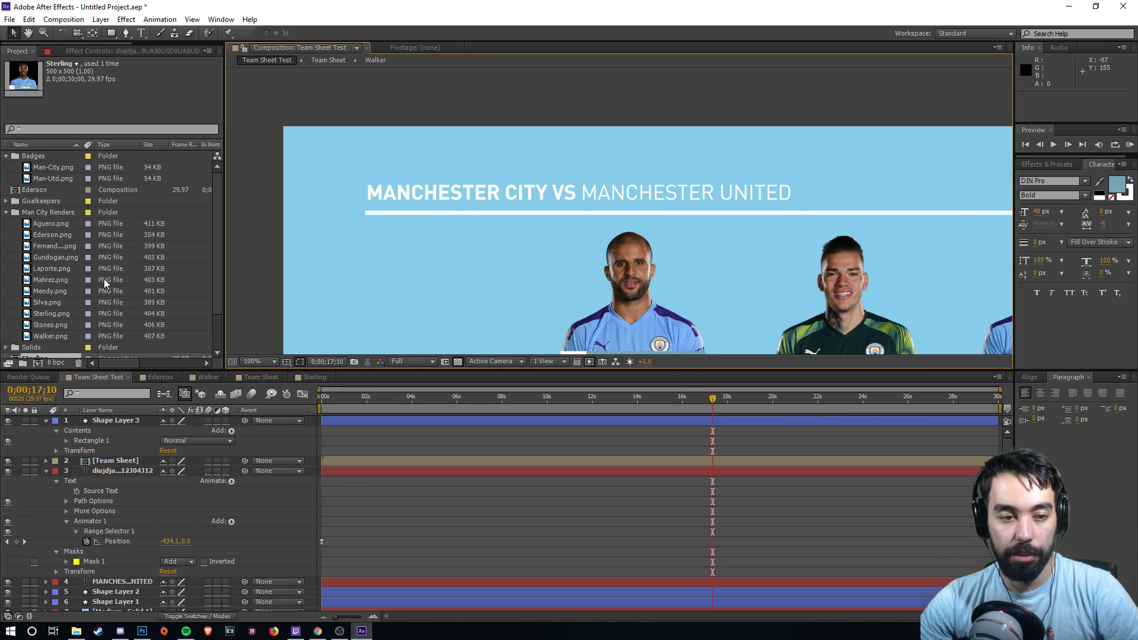
left_click(119, 581)
left_click(119, 582)
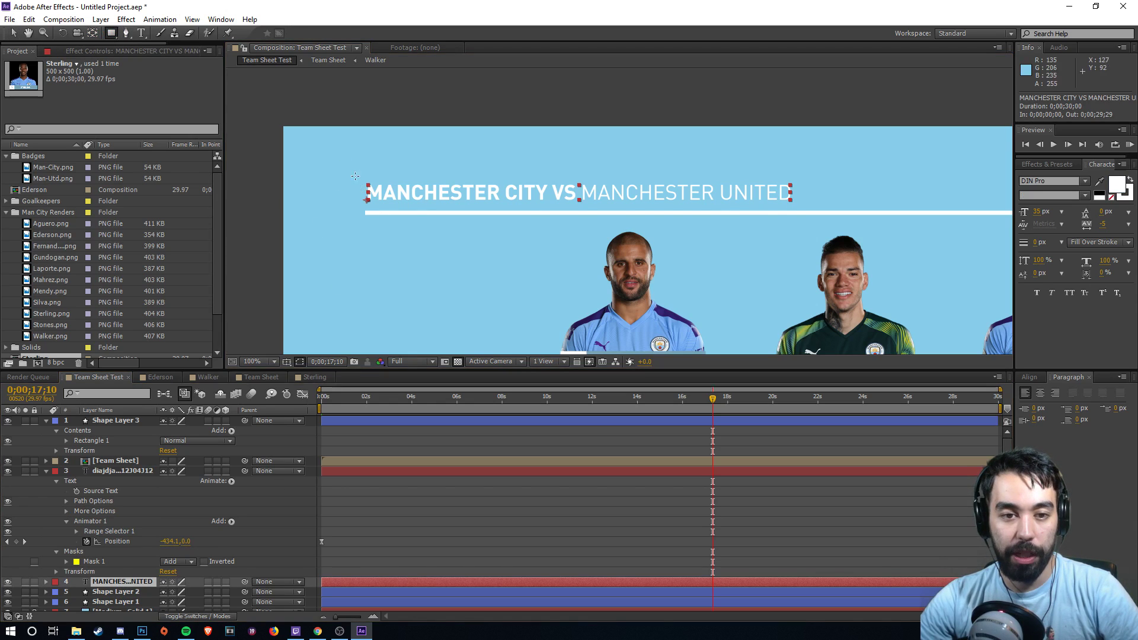
left_click(110, 34)
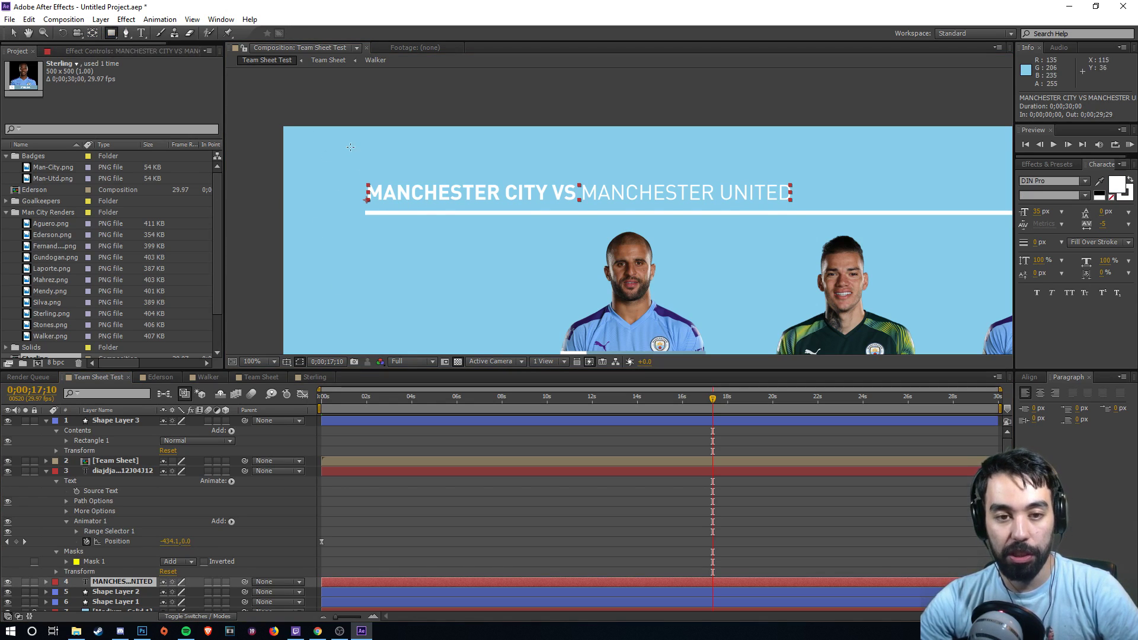
left_click_drag(358, 176, 797, 210)
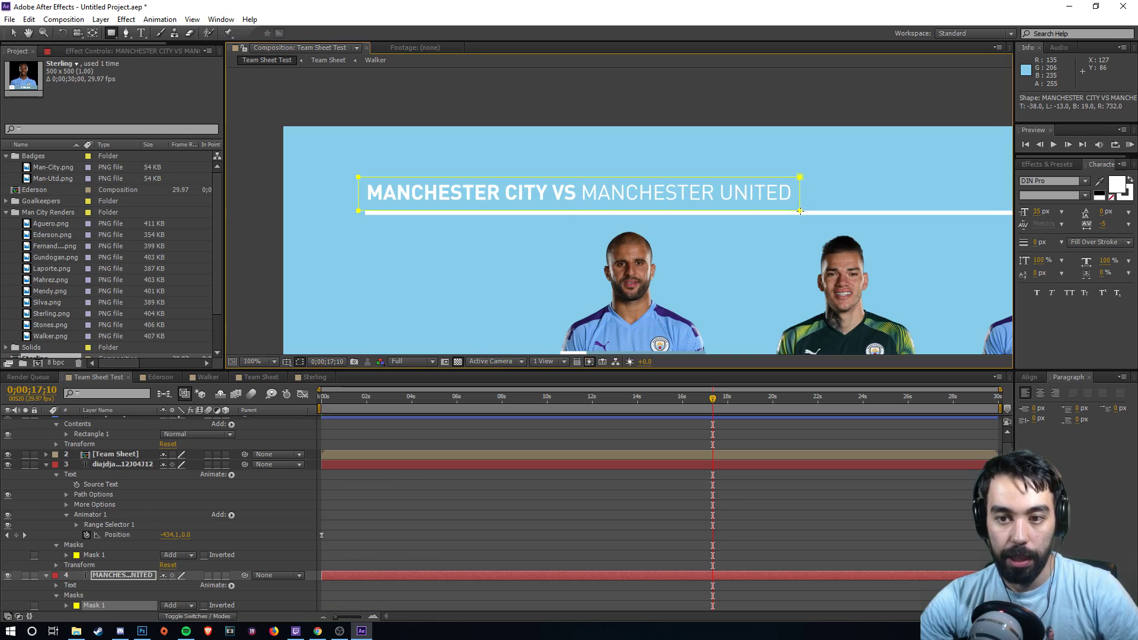
left_click_drag(800, 211, 801, 211)
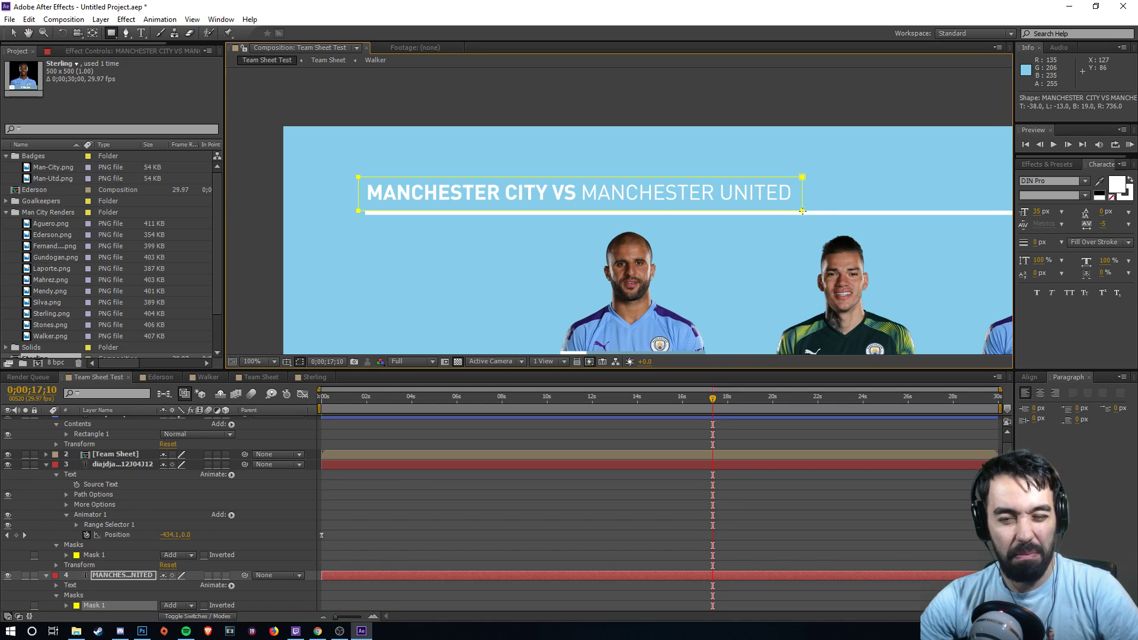
key("v")
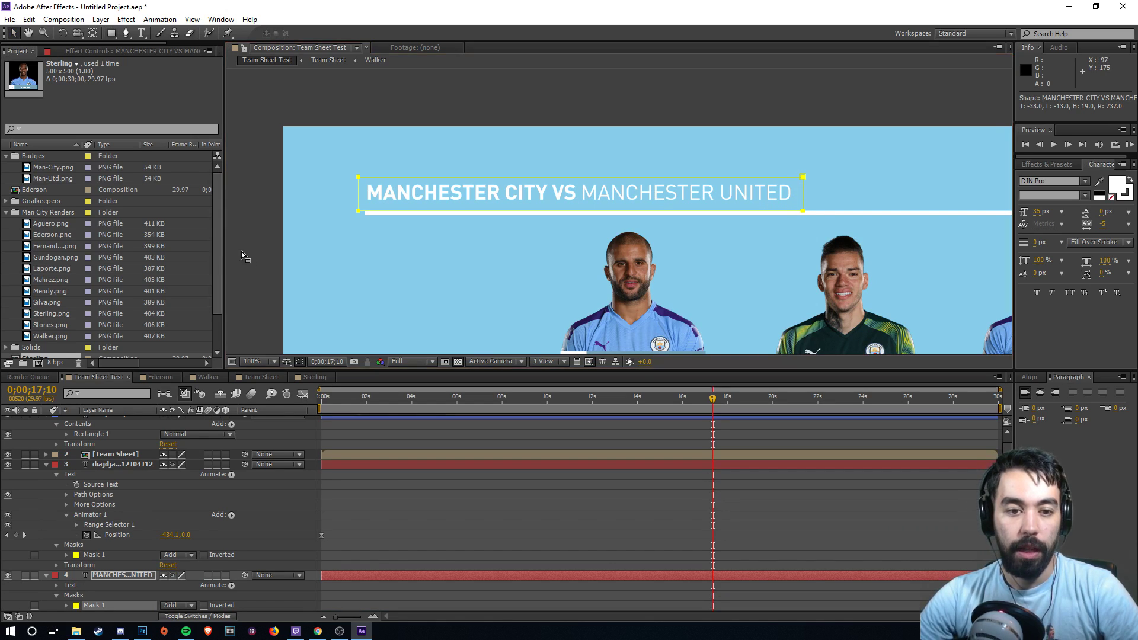
- Add a Position text animator to the title layer and set its first keyframe at 0;00;00;00
left_click(111, 576)
scroll(150, 576, "down", 2)
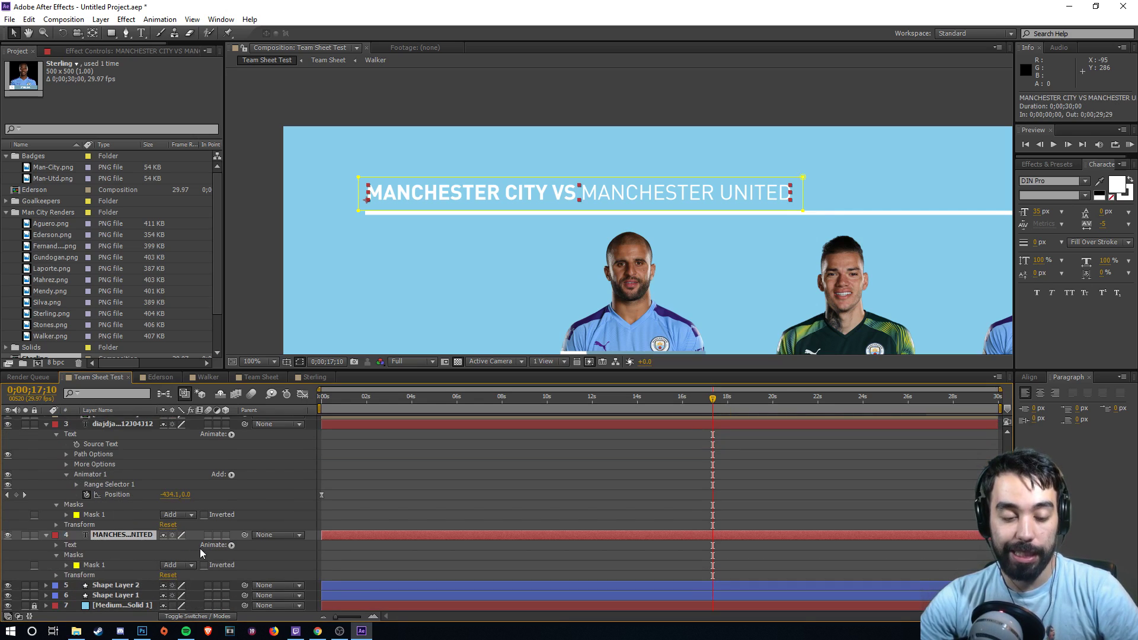
left_click(231, 545)
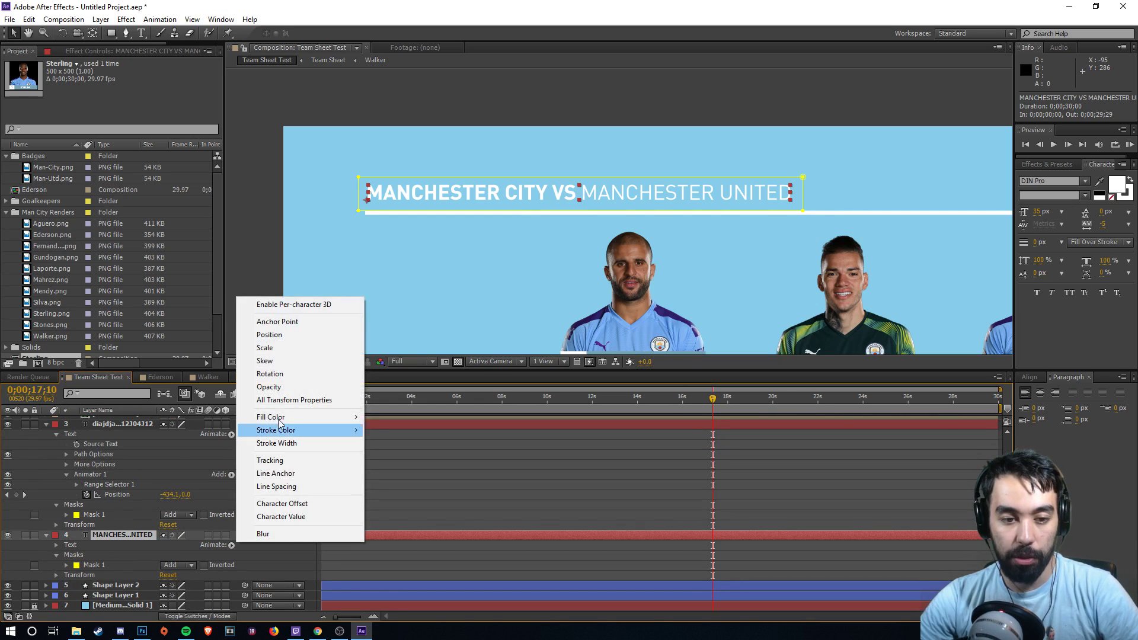
left_click(281, 339)
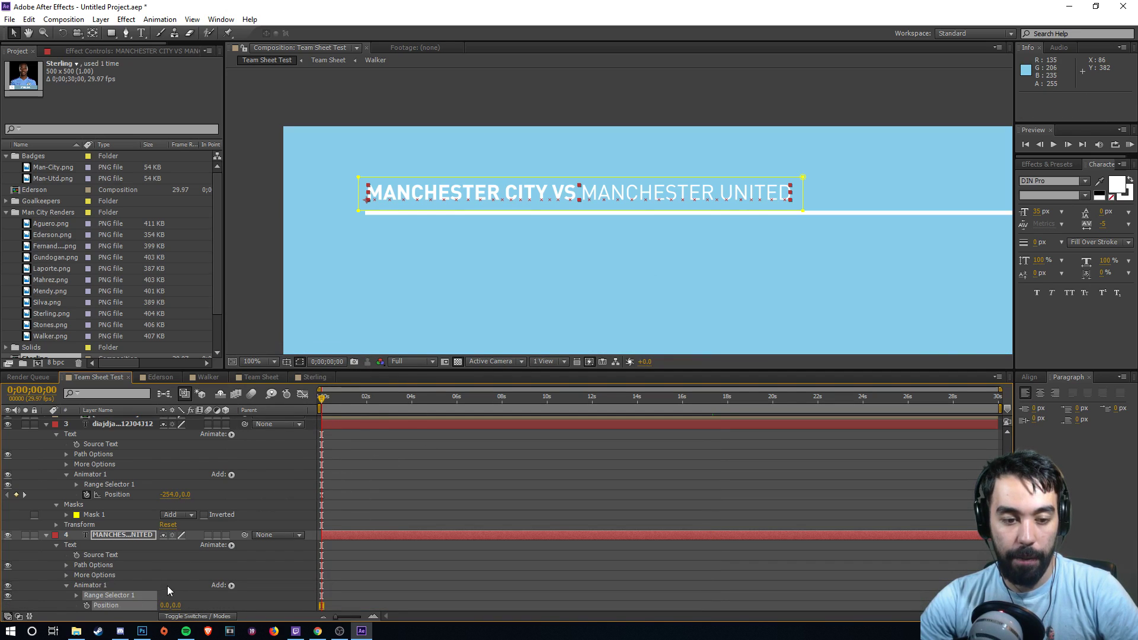
scroll(166, 585, "down", 3)
left_click(87, 545)
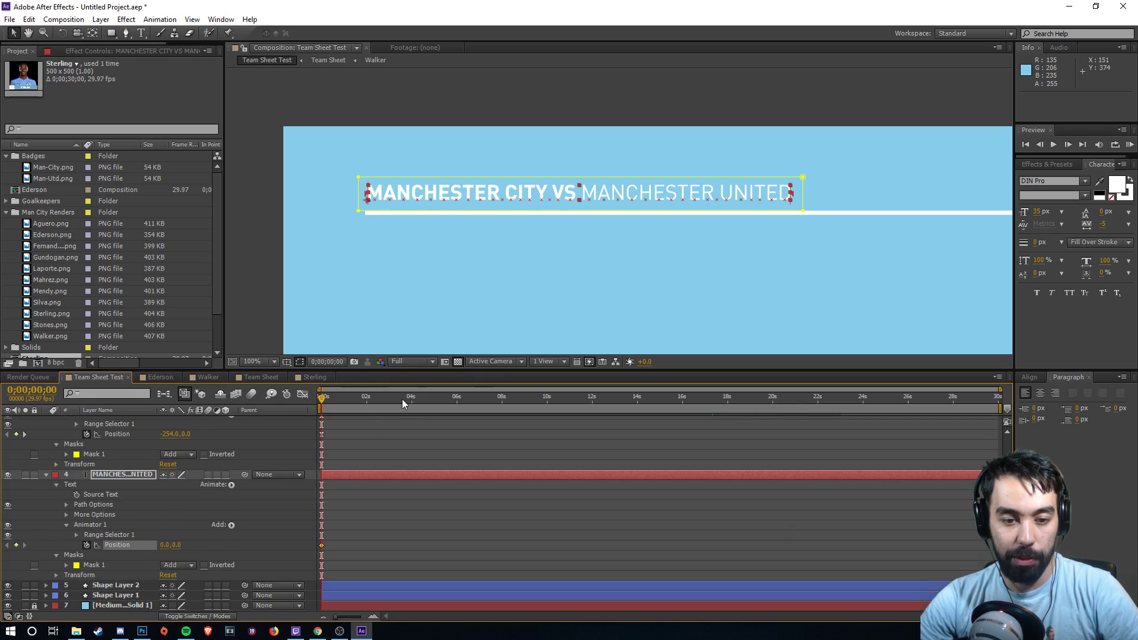
- Keyframe the title animator's Position at 0, 52 at 0;00;04;00, and time-reverse the two keyframes so the title rises into view
left_click_drag(324, 407, 412, 405)
left_click_drag(178, 548, 206, 545)
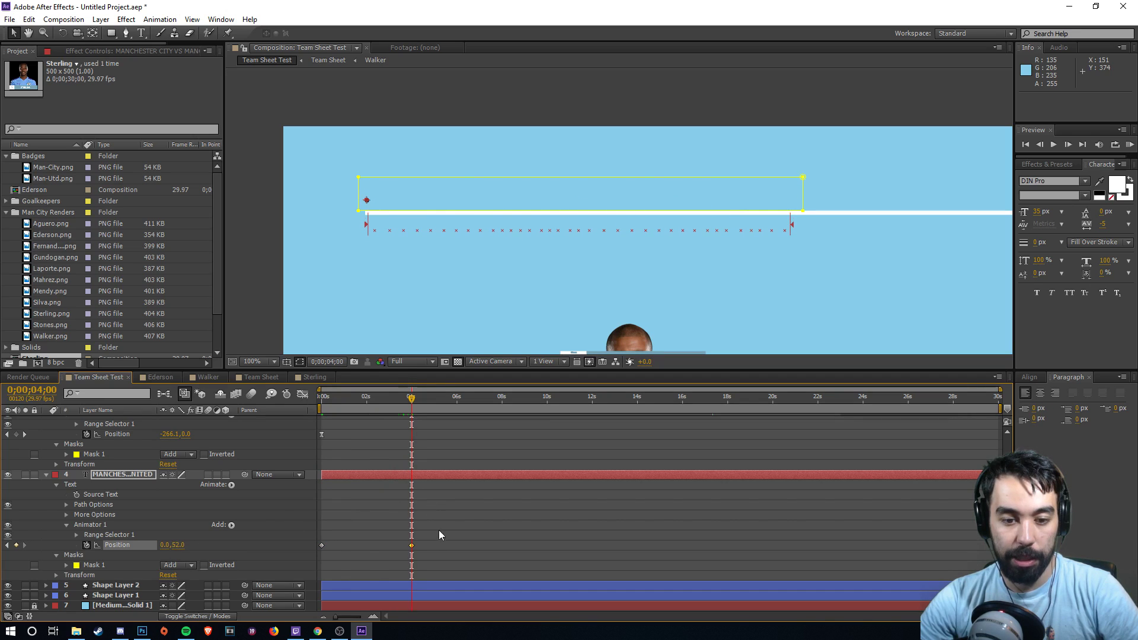
right_click(321, 545)
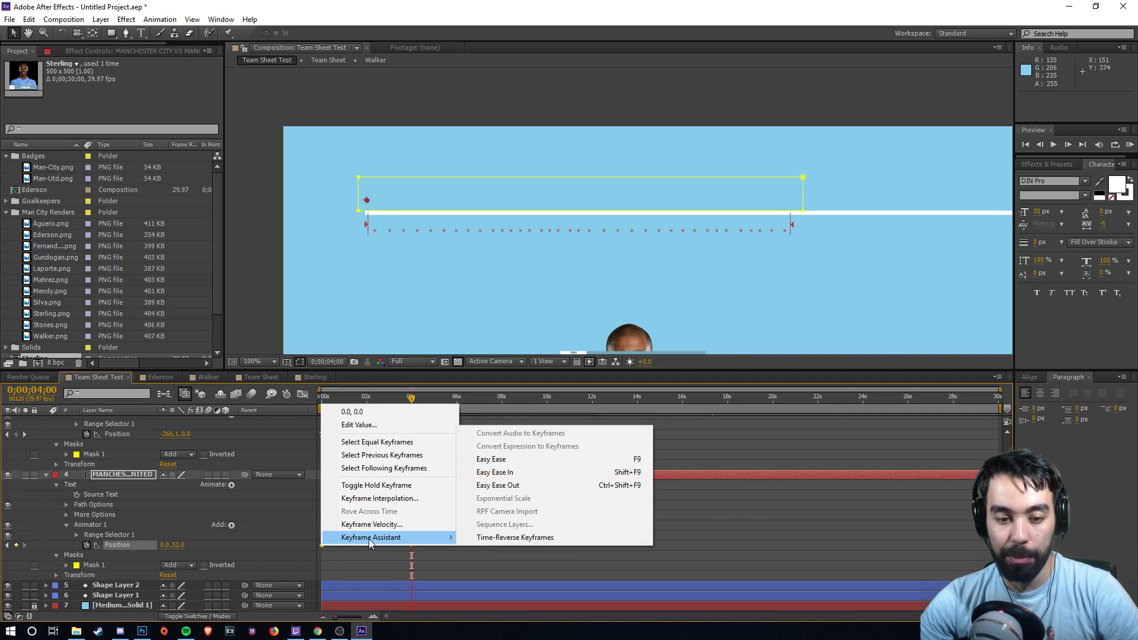
left_click(514, 537)
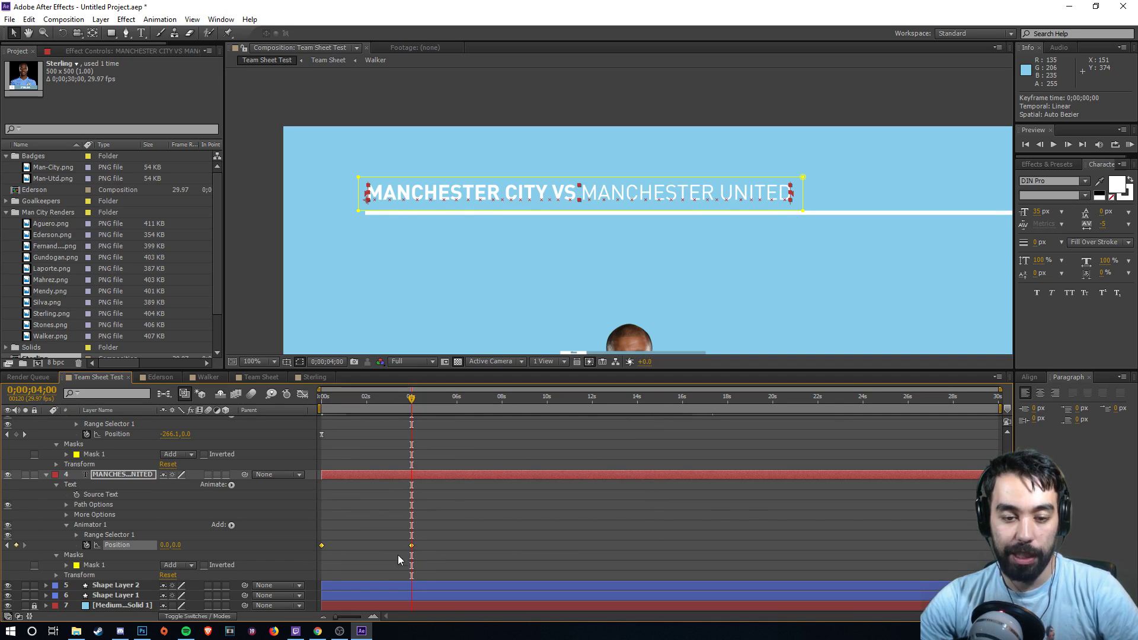
- Apply Easy Ease to the title's Position keyframes and reshape their speed graph so the movement peaks late
left_click_drag(323, 403, 415, 409)
key("F9")
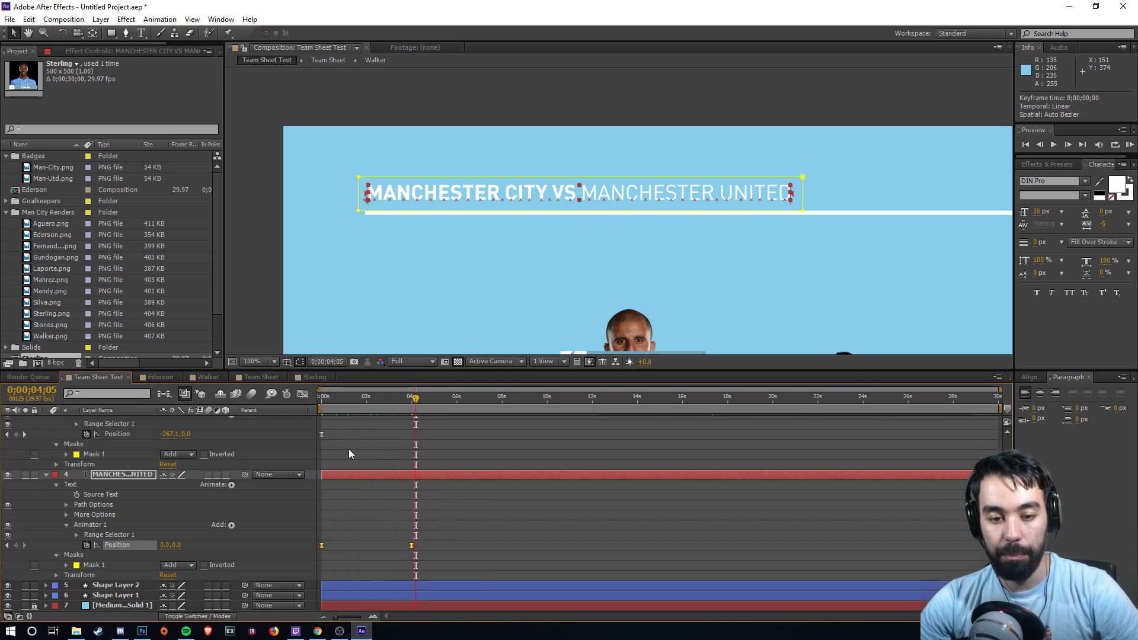
left_click_drag(323, 408, 366, 407)
left_click(303, 395)
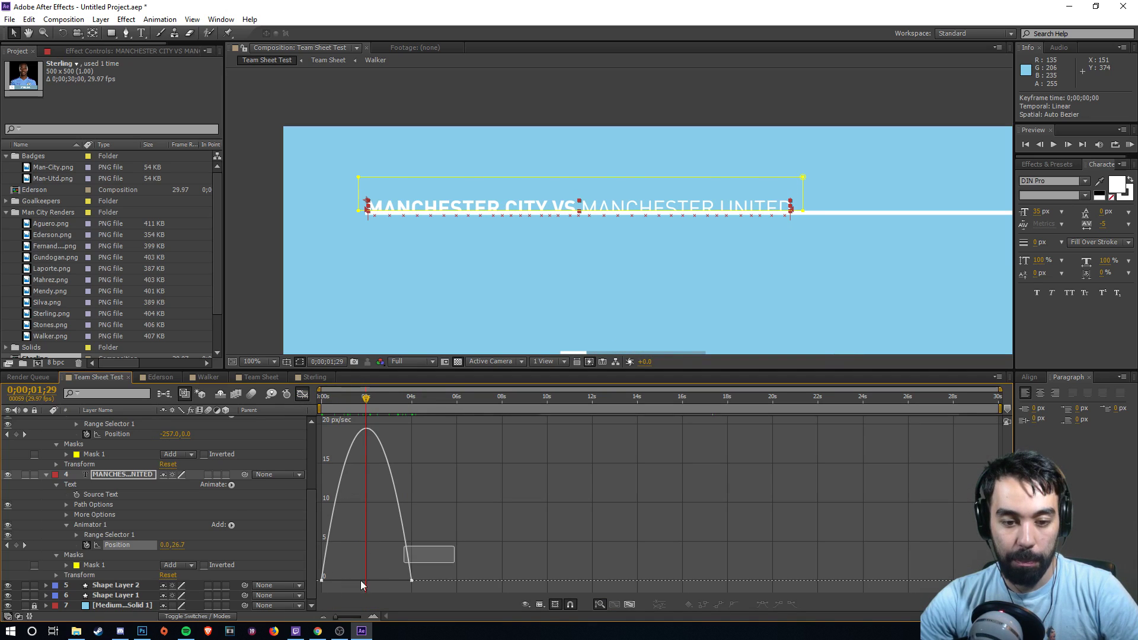
left_click(326, 561)
left_click_drag(335, 578, 404, 584)
key("shift+F3")
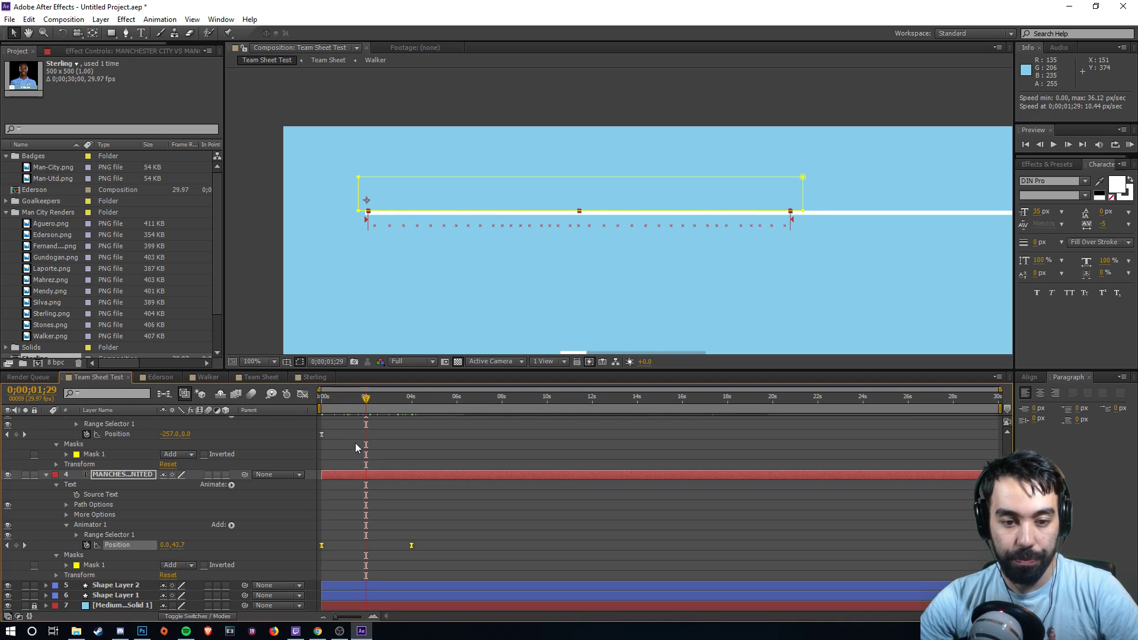
- Enlarge the composition view and RAM preview the team sheet from the start to check the title reveal with the cards and ticker
left_click_drag(318, 396, 435, 403)
scroll(405, 332, "down", 3)
left_click(473, 292)
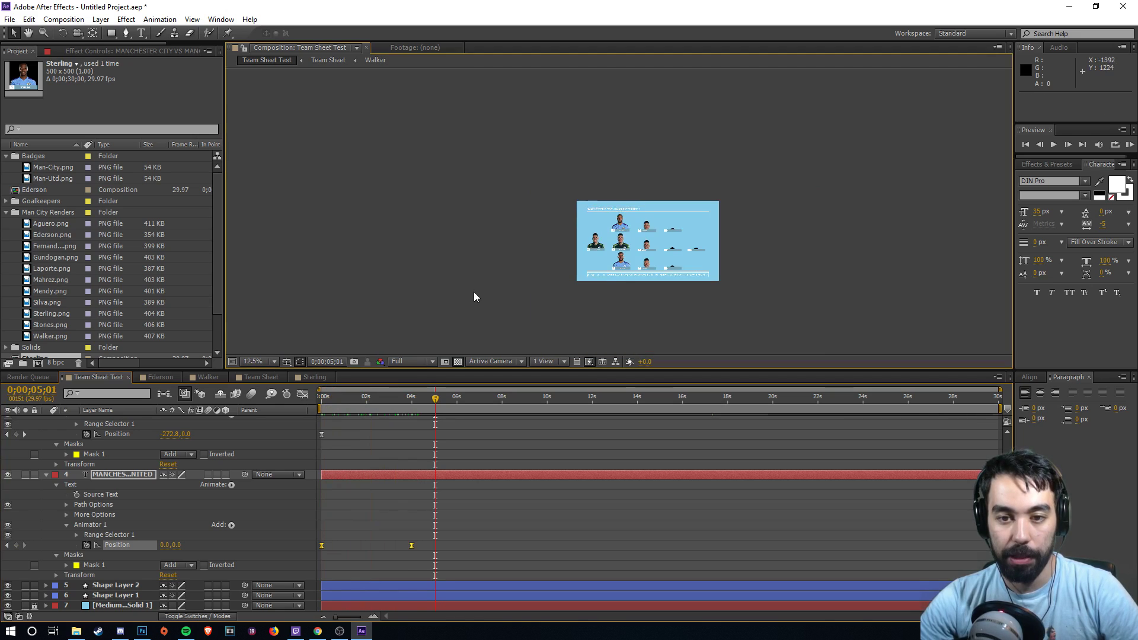
scroll(514, 290, "up", 1)
left_click_drag(507, 294, 460, 233)
scroll(459, 234, "up", 1)
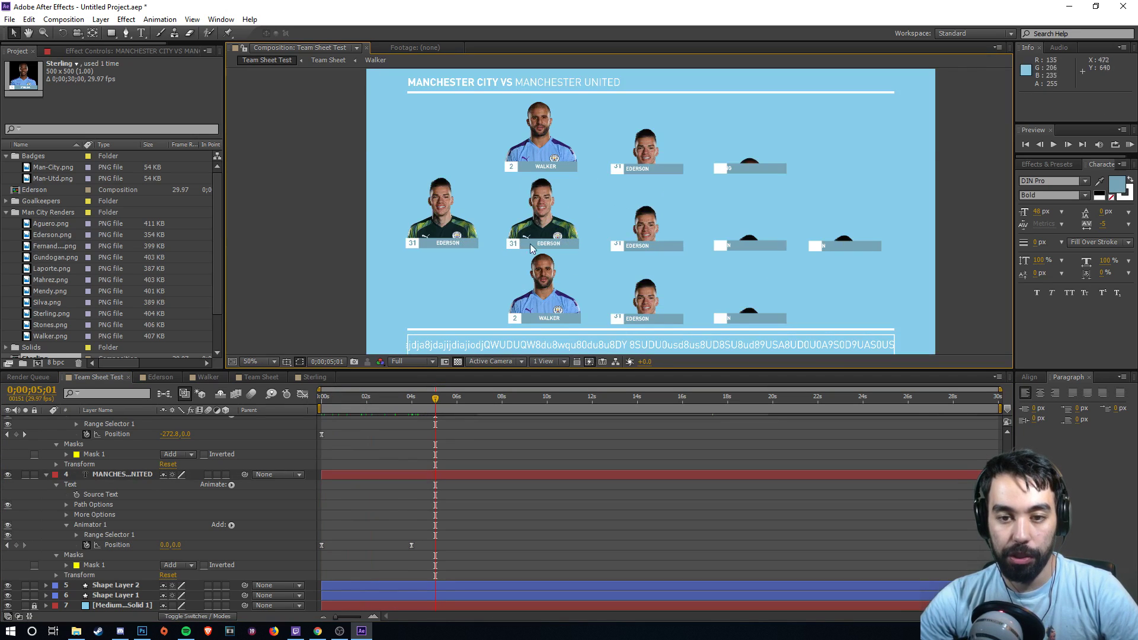
left_click_drag(679, 368, 680, 478)
key("Home")
left_click(1129, 145)
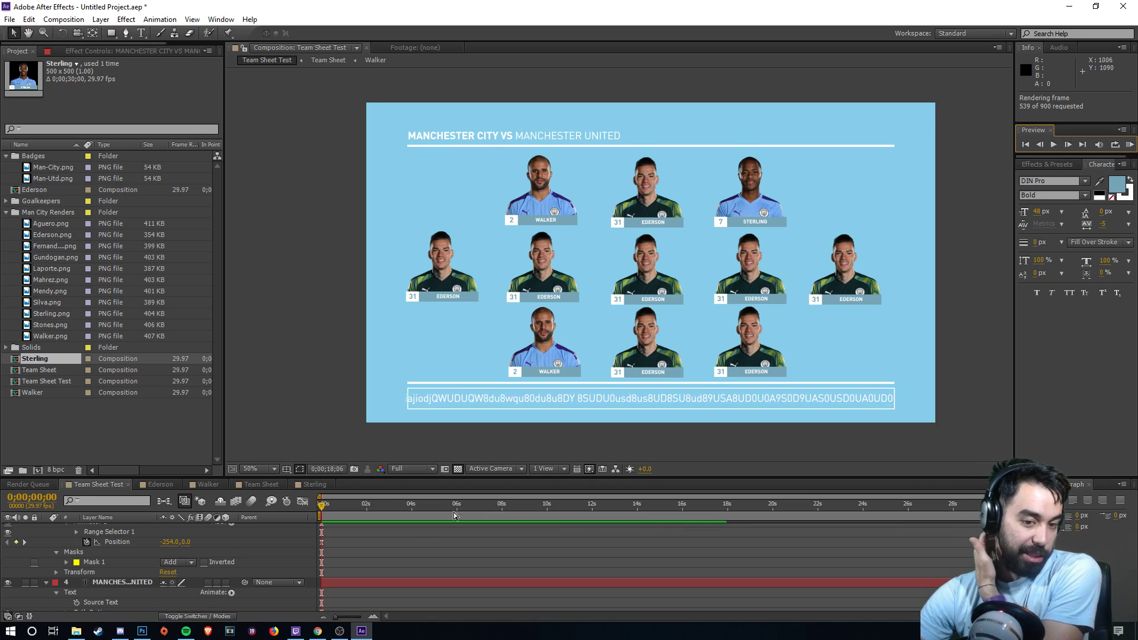
key("space")
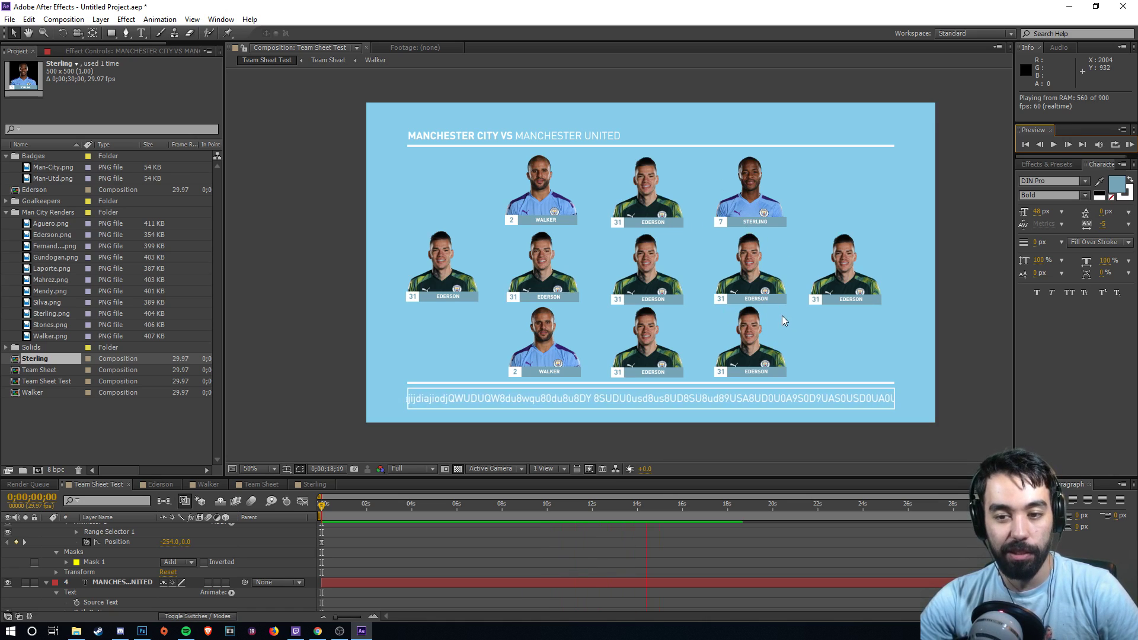
- Stop the preview and enlarge the timeline area so more layers of the Team Sheet Test composition fit on screen
key("space")
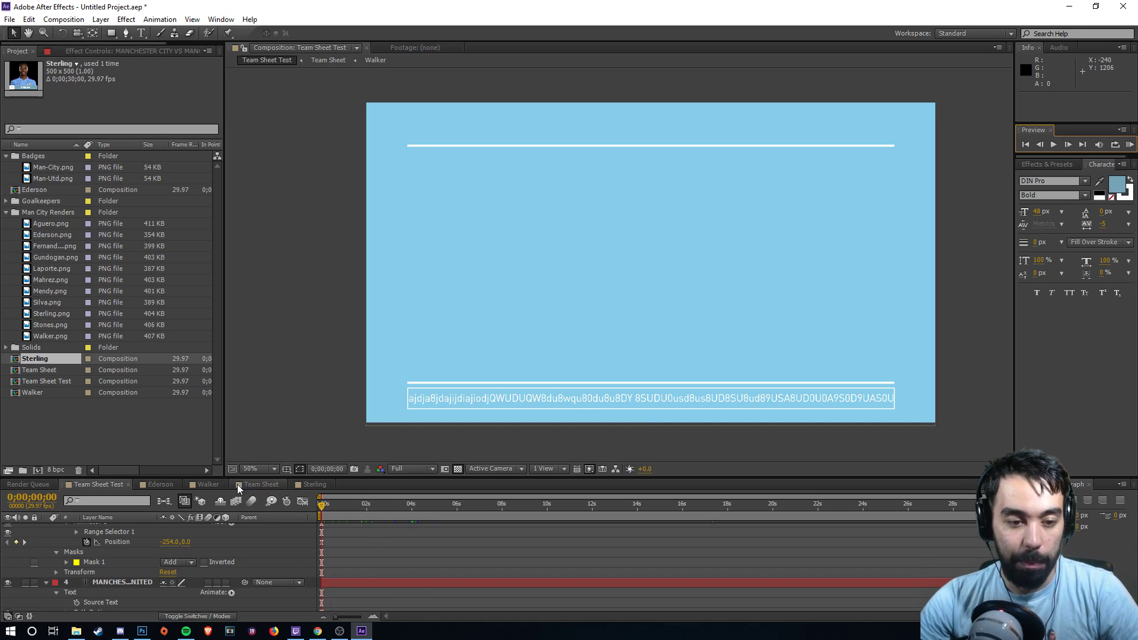
left_click(168, 486)
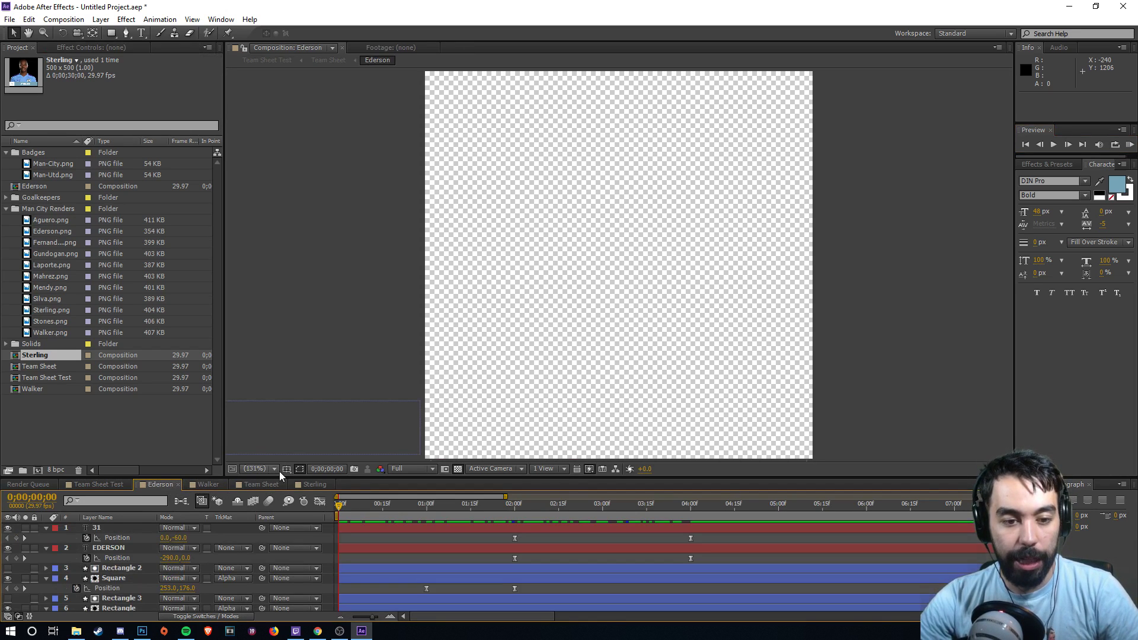
left_click_drag(279, 476, 288, 378)
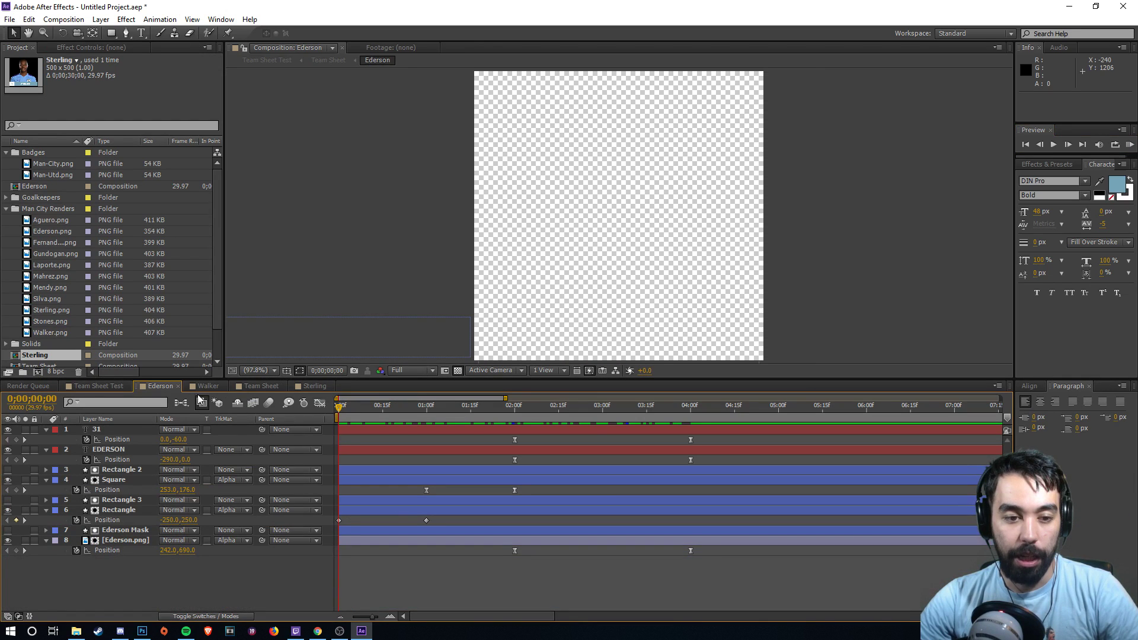
left_click(83, 387)
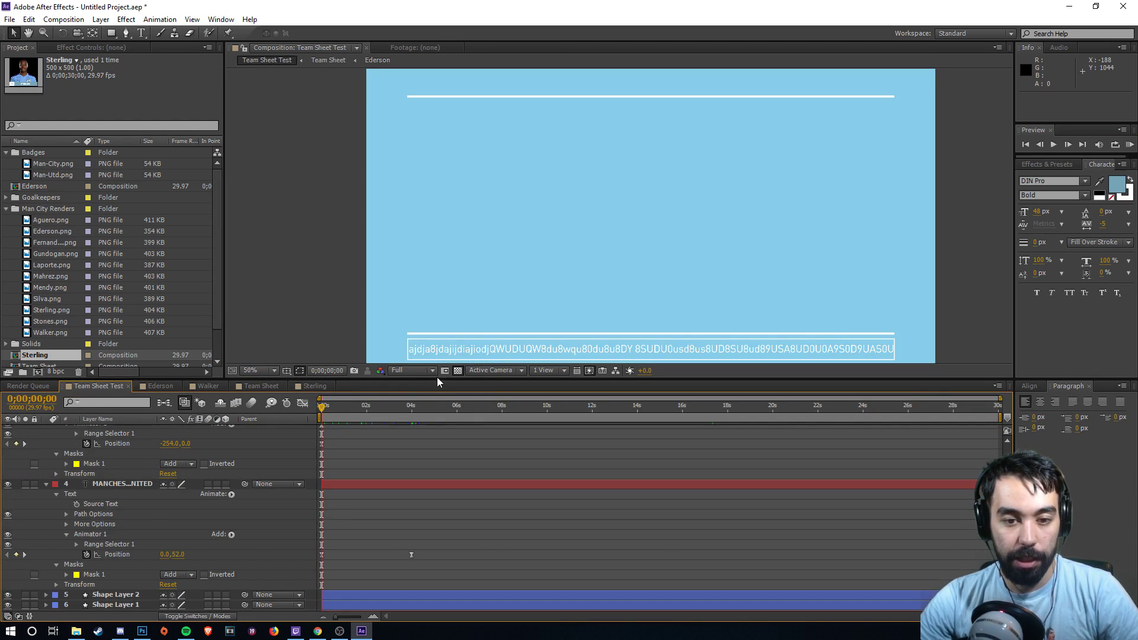
scroll(118, 563, "down", 1)
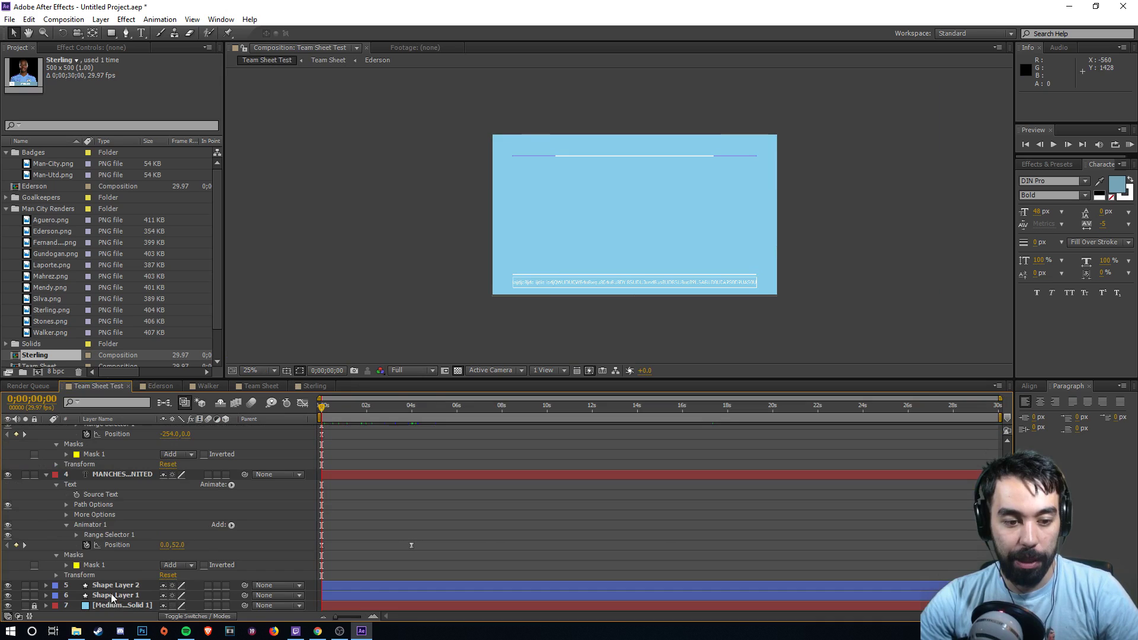
- Rename the upper line's shape layer as Line 1 and the lower line's shape layer as Line 2
left_click(117, 595)
type("Line 1")
key("Return")
left_click(115, 585)
key("Return")
type("Li")
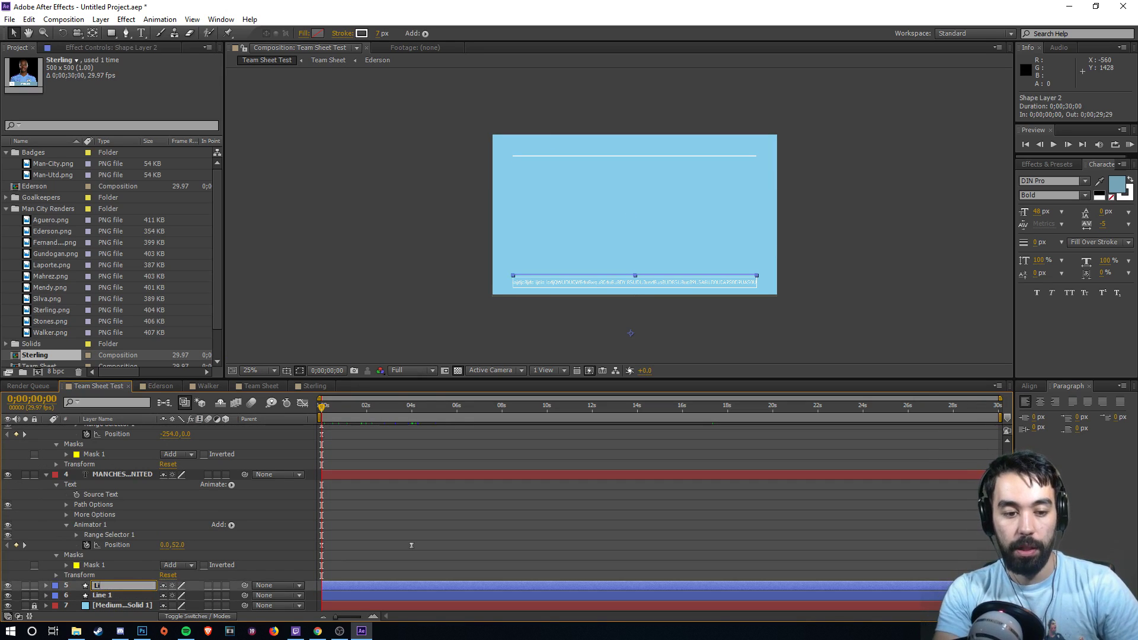
type("ne 2")
key("Return")
- Add a Trim Paths operator to the contents of the Line 1 shape layer
left_click(119, 594)
left_click(46, 595)
scroll(115, 590, "down", 2)
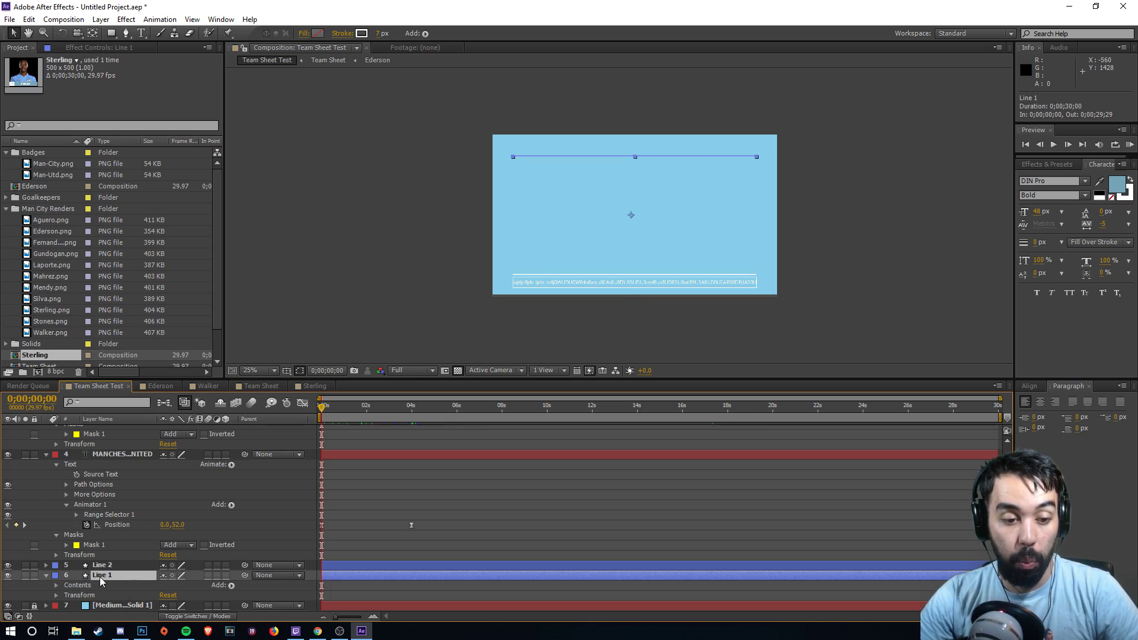
left_click(46, 575)
left_click(46, 595)
scroll(98, 587, "down", 1)
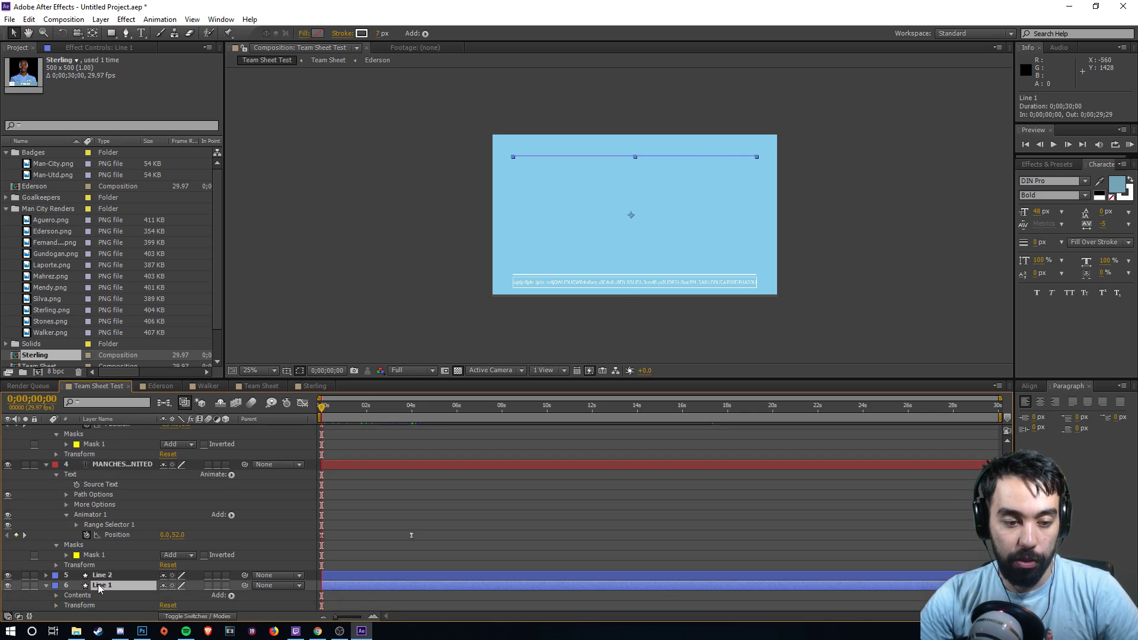
scroll(99, 589, "down", 1)
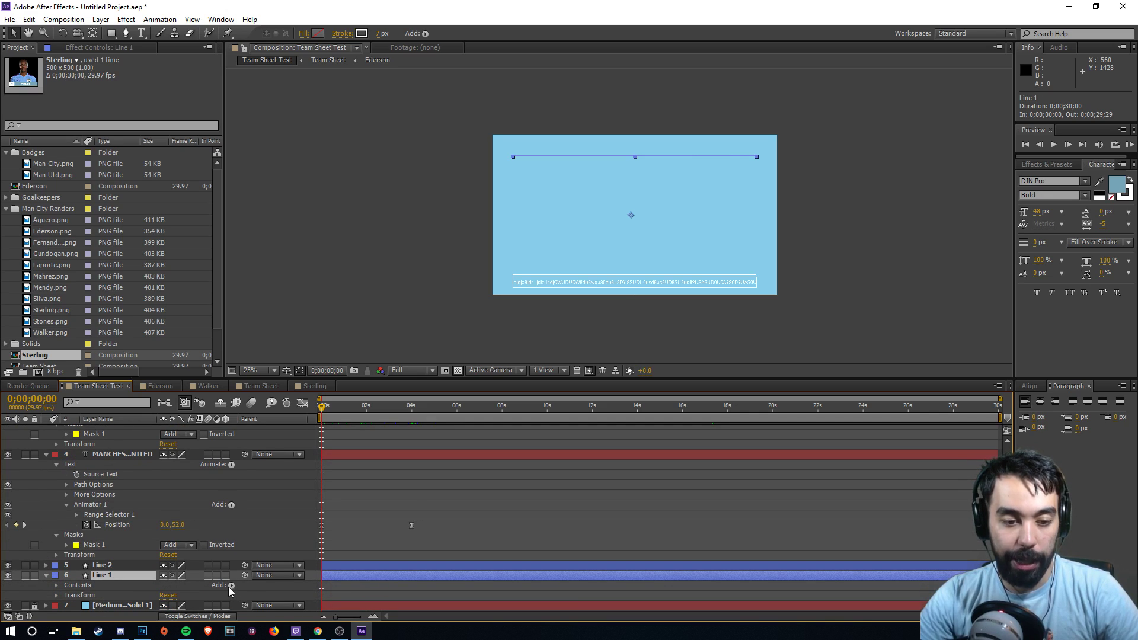
left_click(230, 586)
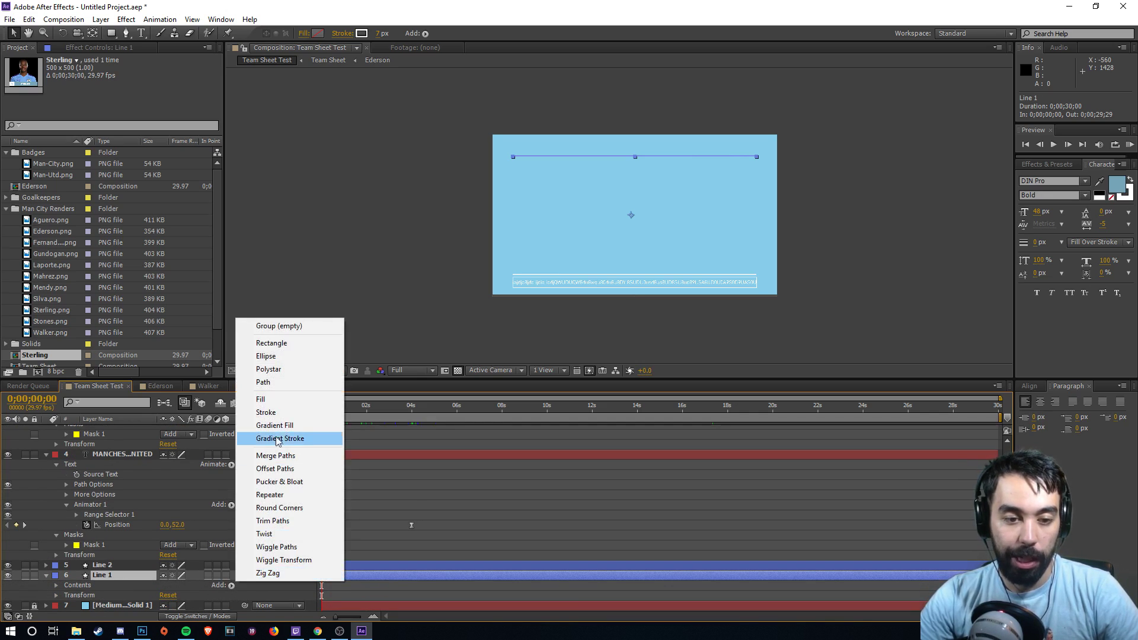
left_click(274, 521)
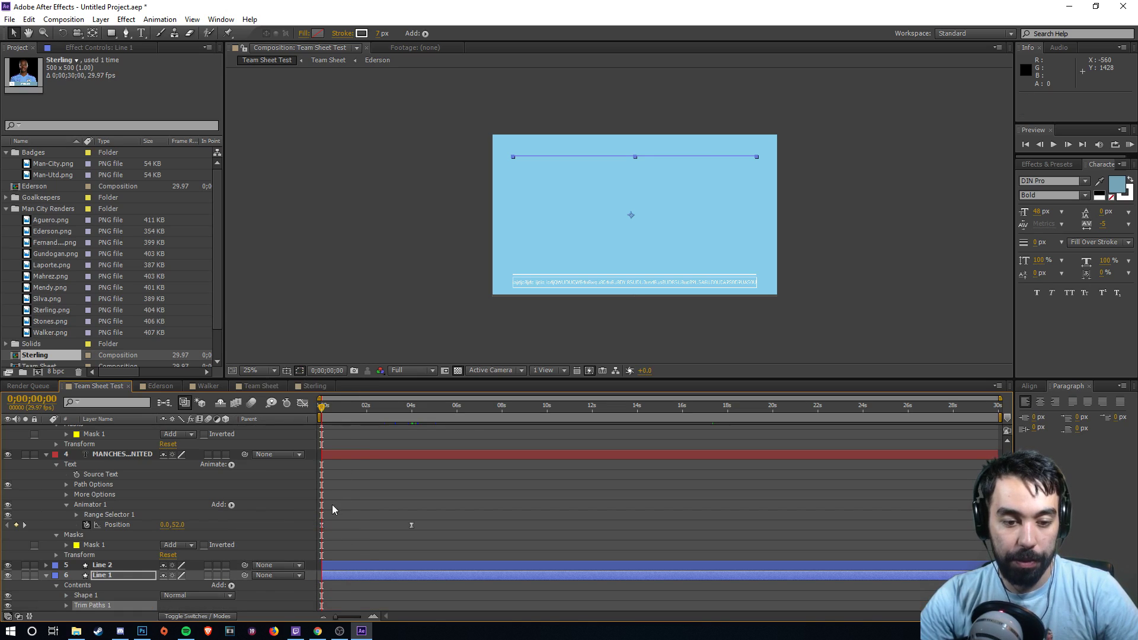
scroll(230, 540, "down", 2)
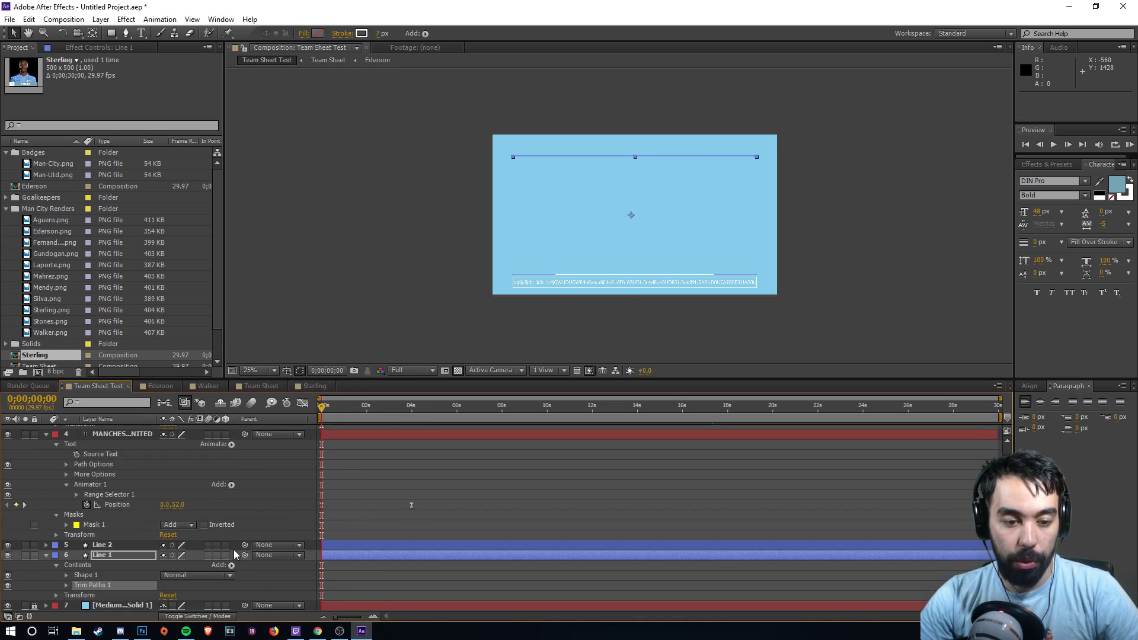
- Keyframe the Trim Paths End of Line 1 at 100% at 0;00;00;00 and 0% at 0;00;02;00
left_click(67, 585)
scroll(98, 575, "down", 4)
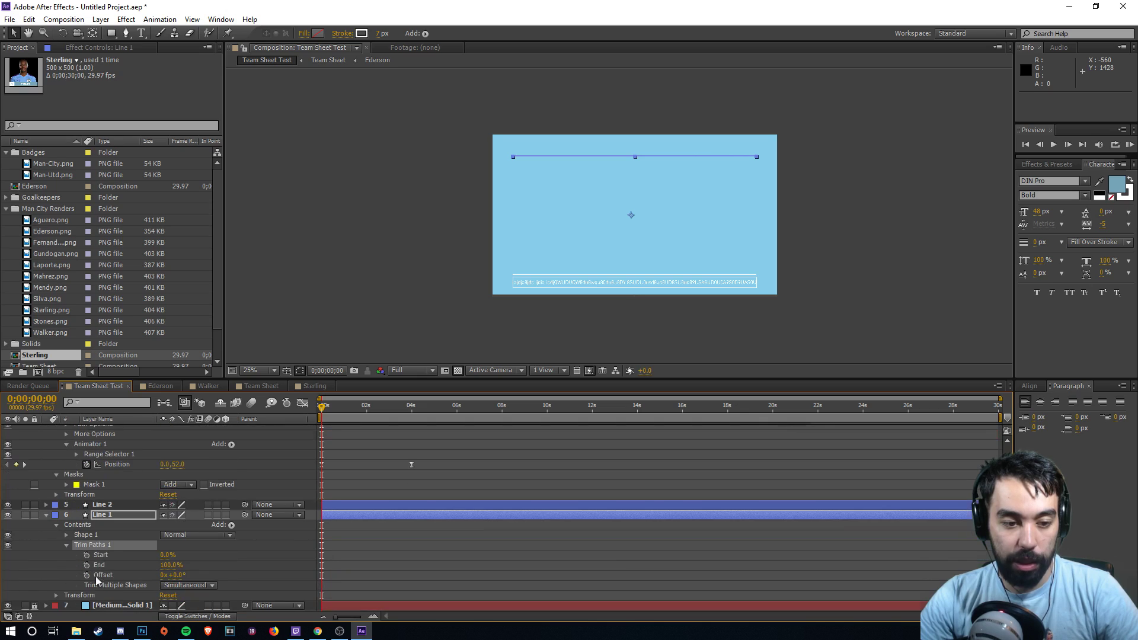
left_click(87, 564)
left_click_drag(368, 408, 365, 409)
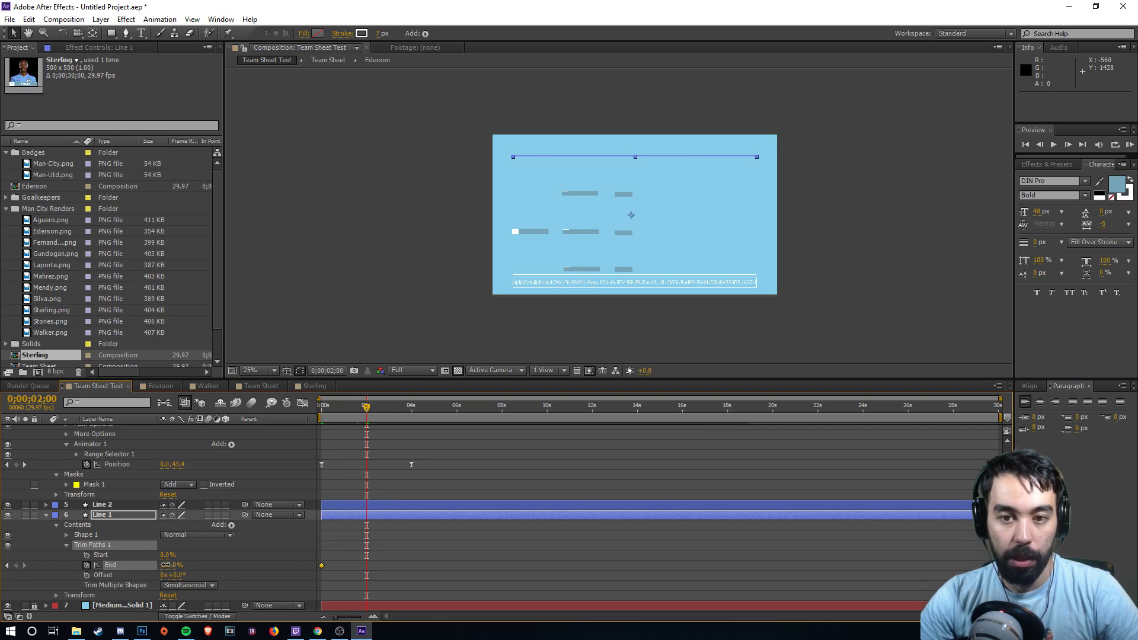
left_click_drag(373, 563, 311, 572)
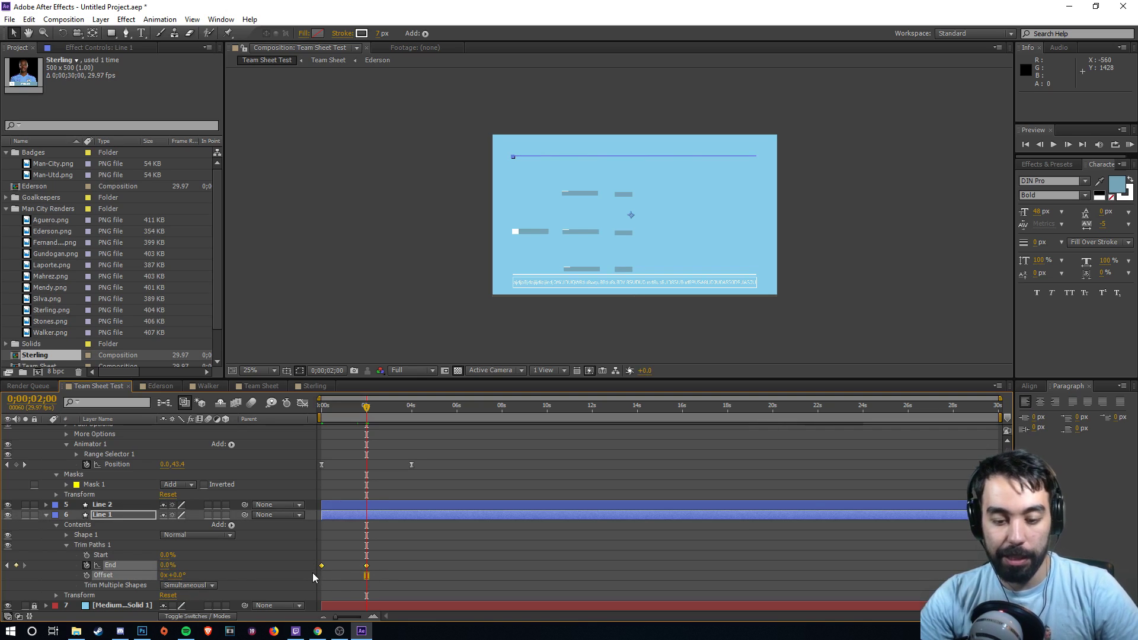
- Apply Easy Ease to Line 1's two End keyframes and time-reverse them, and scrub through to check the line drawing on
right_click(366, 565)
mouse_move(396, 558)
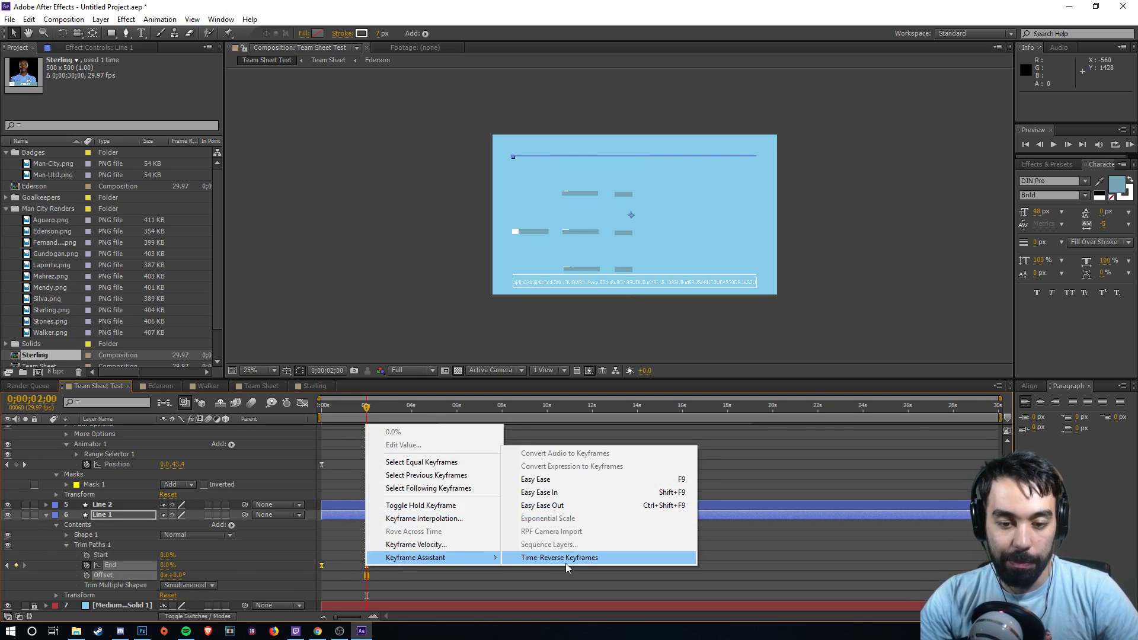
left_click(565, 562)
left_click(326, 408)
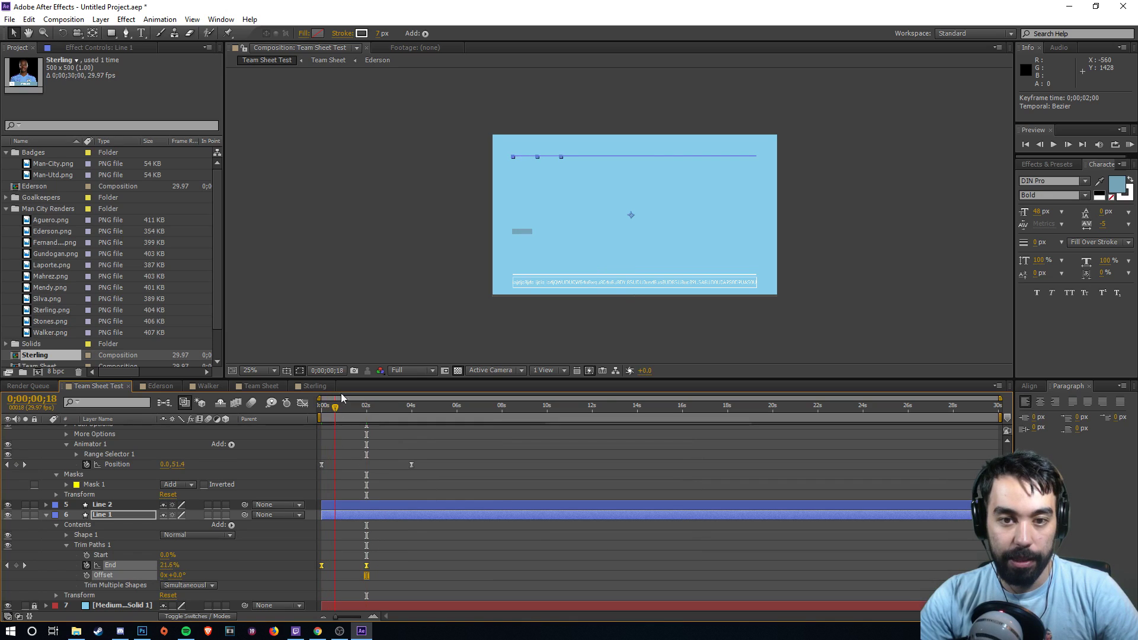
left_click(393, 299)
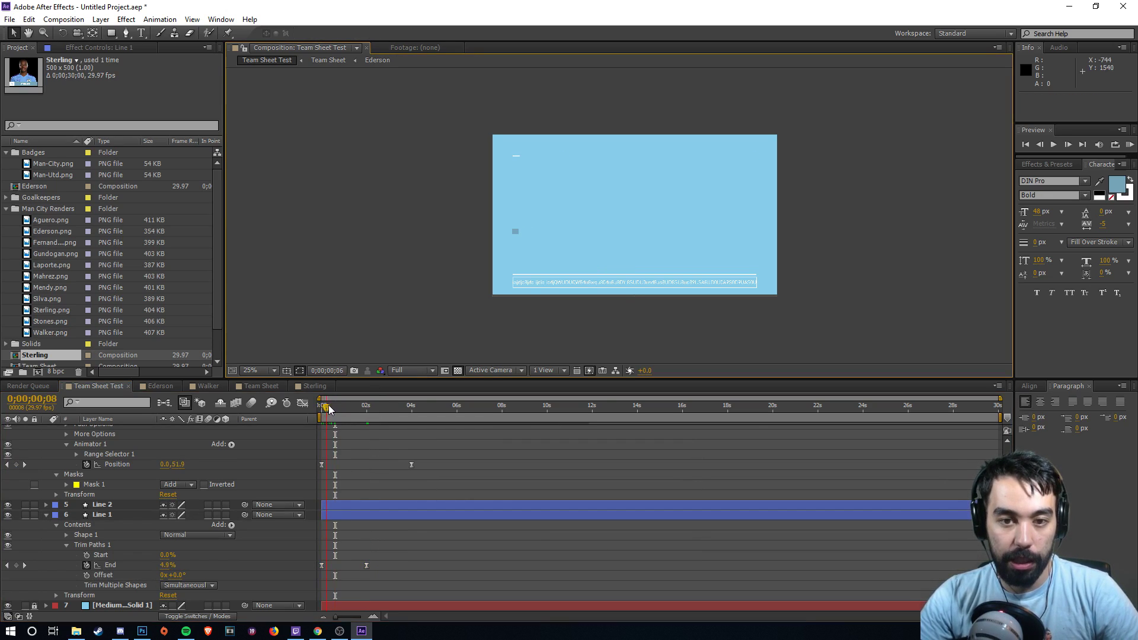
left_click_drag(337, 404, 446, 401)
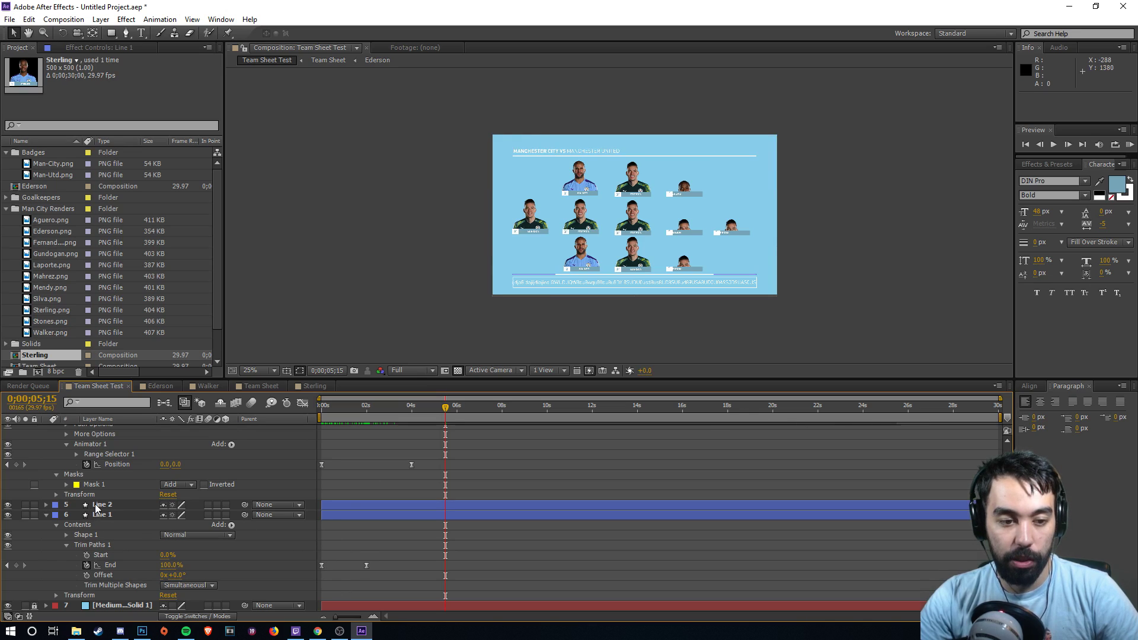
- Copy Line 1's Trim Paths End keyframes and paste them onto Line 2 starting at 0;00;00;00
left_click_drag(446, 404, 367, 405)
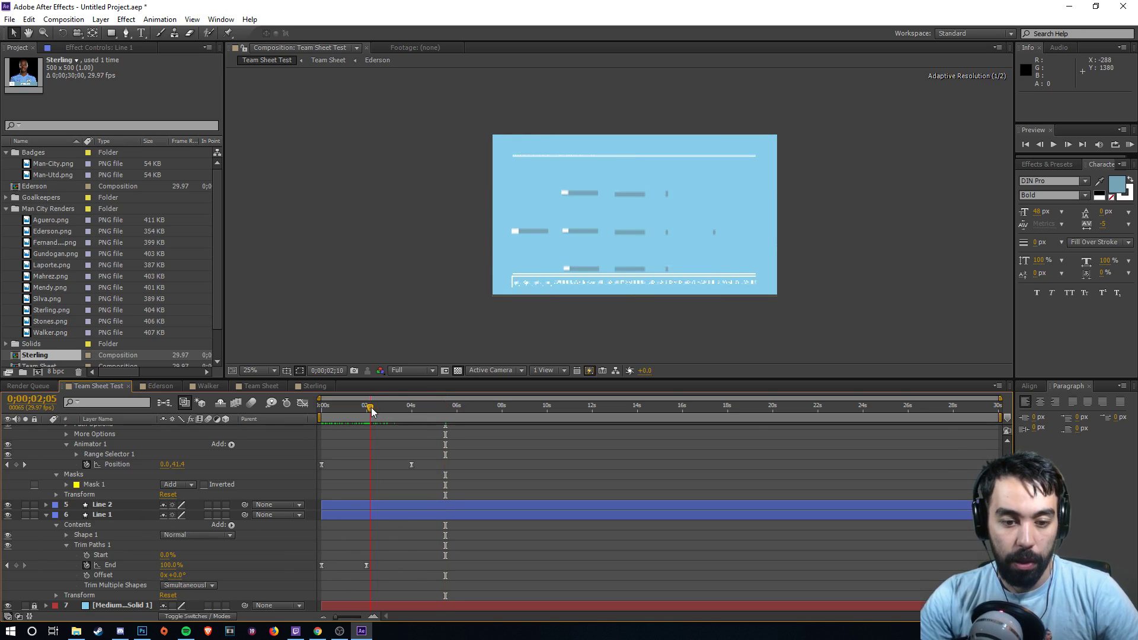
left_click(107, 566)
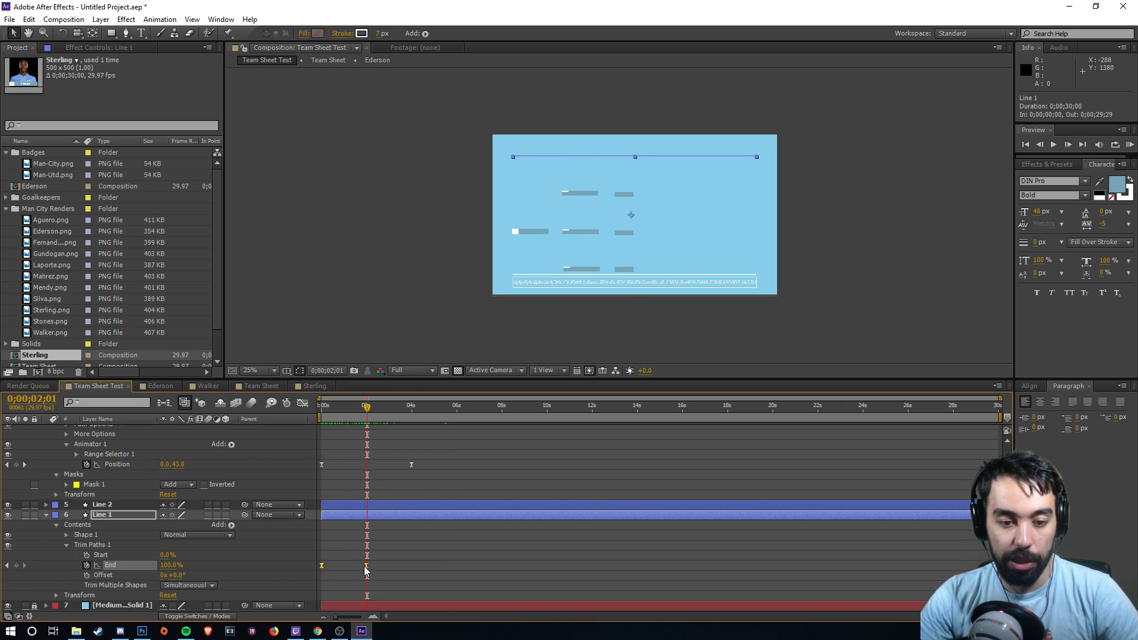
left_click(97, 505)
key("ctrl+v")
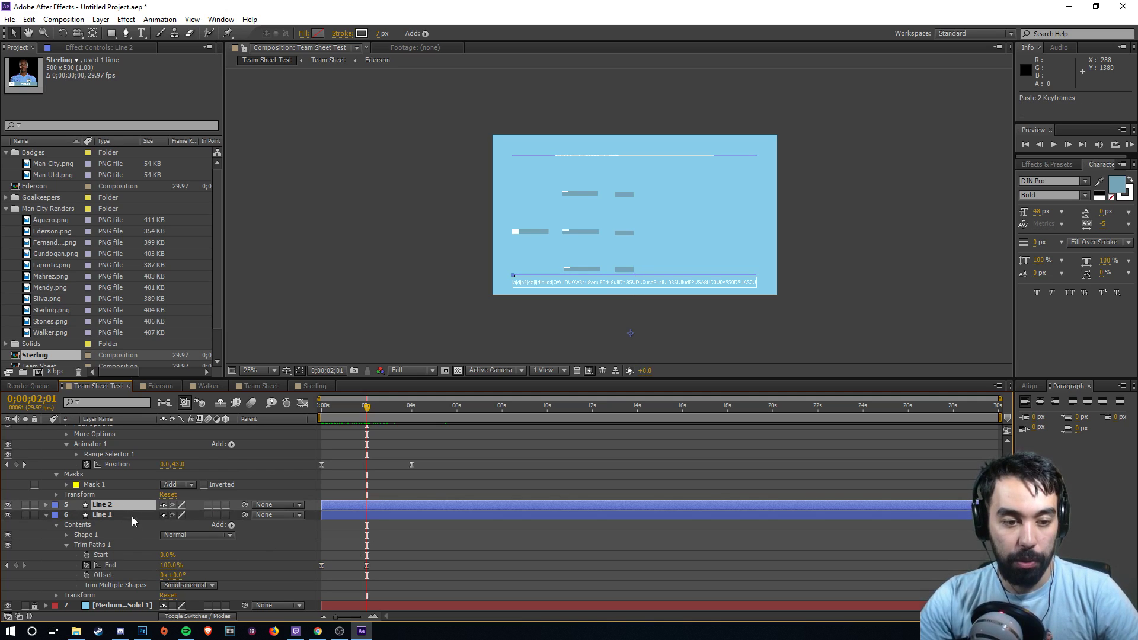
left_click(320, 406)
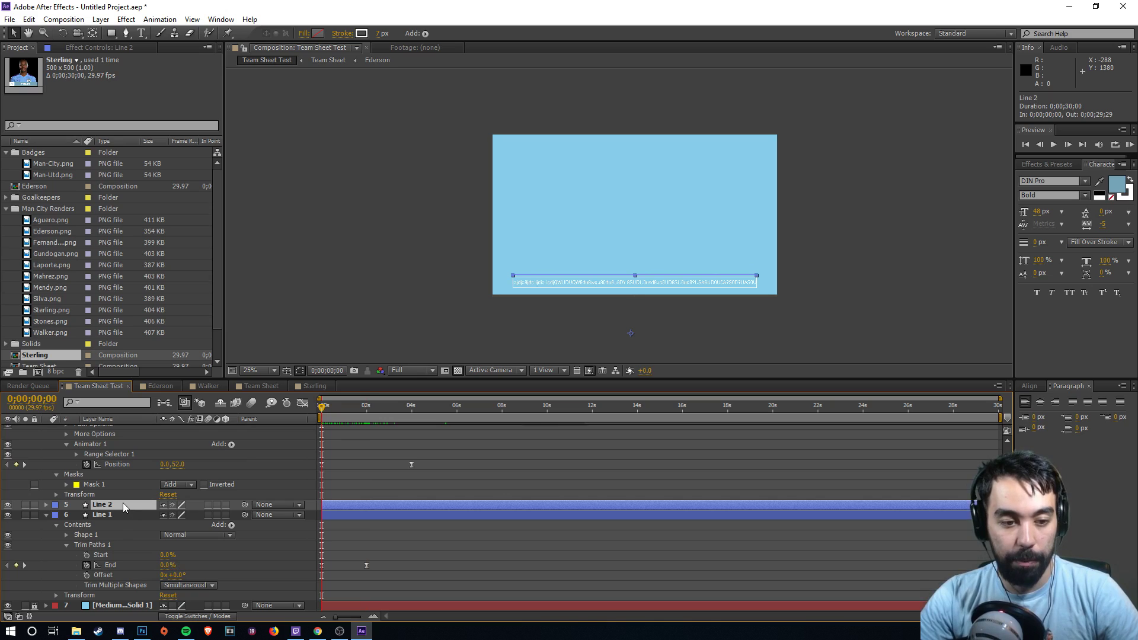
key("Return")
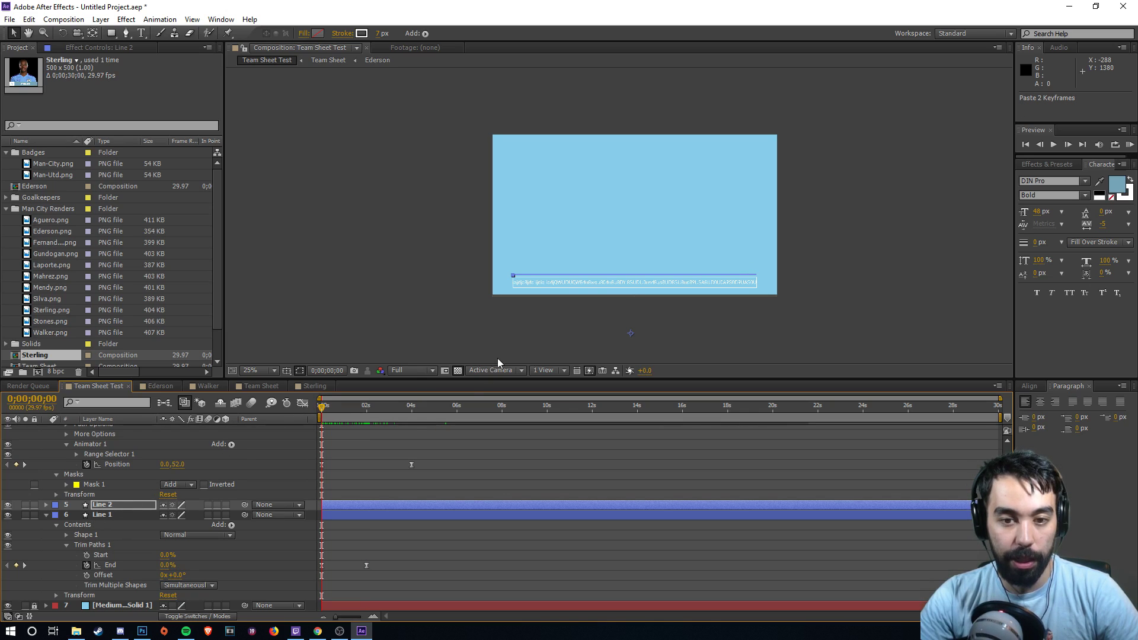
- Scrub through both lines' draw-on animation, fit the composition in the view and RAM preview the team sheet from the start
left_click(440, 329)
left_click_drag(326, 407, 351, 405)
scroll(460, 291, "up", 2)
scroll(465, 295, "down", 2)
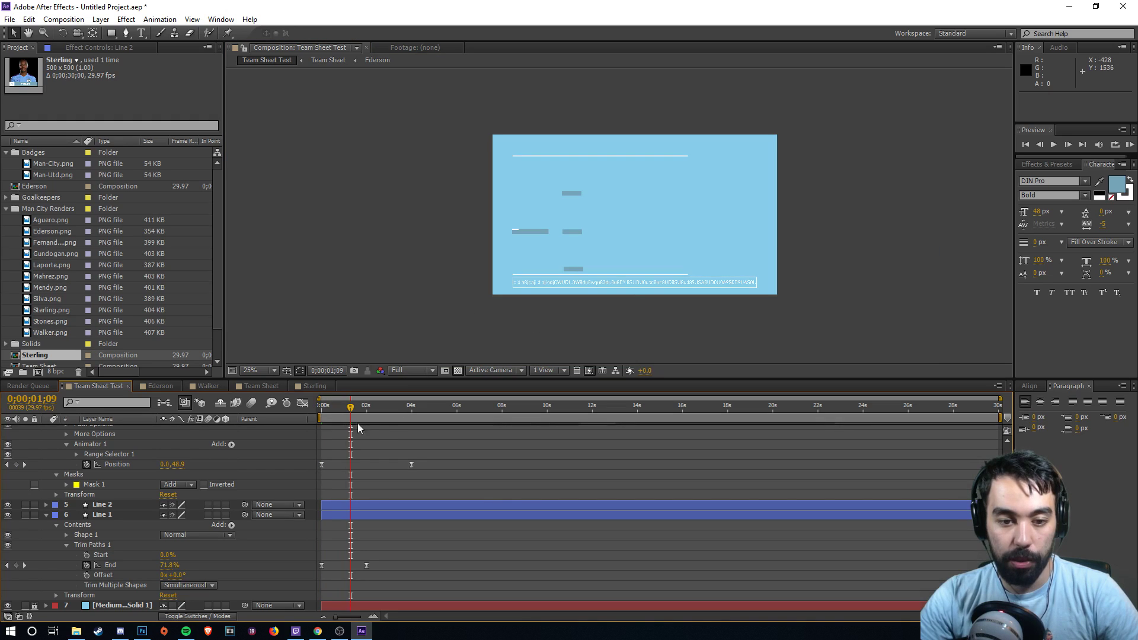
key("Home")
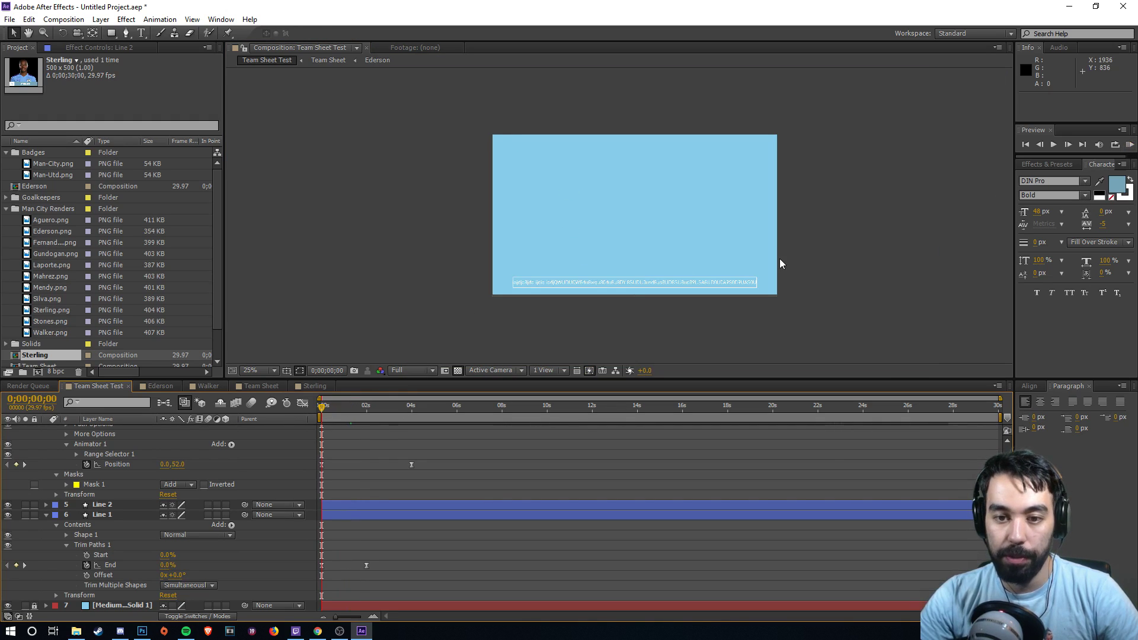
scroll(780, 264, "up", 2)
left_click(272, 372)
left_click(273, 386)
left_click(1130, 145)
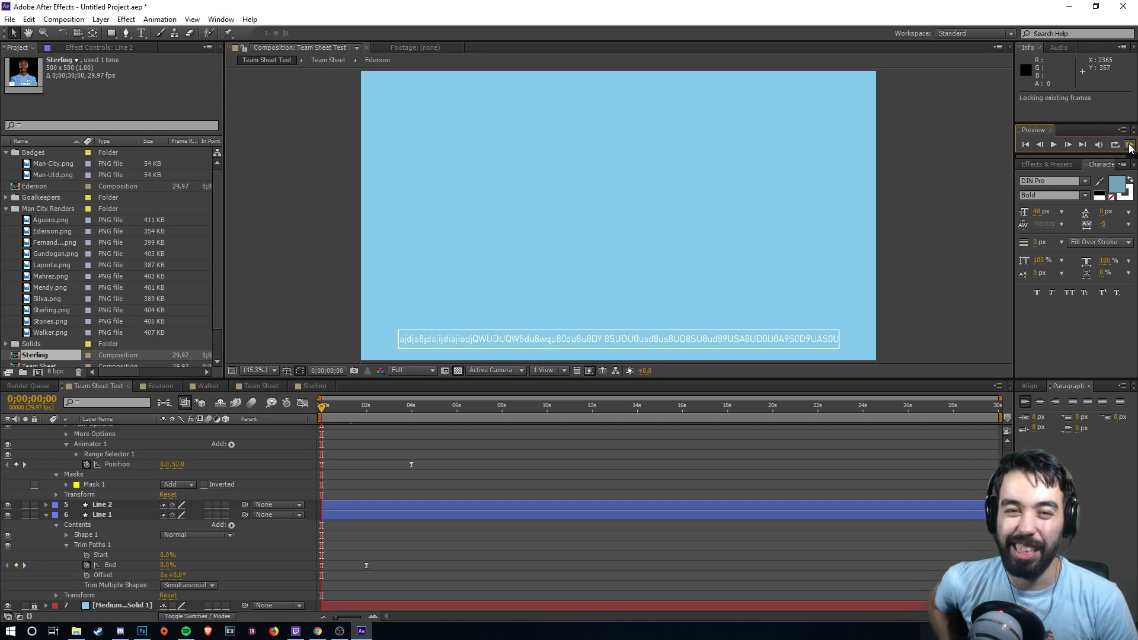